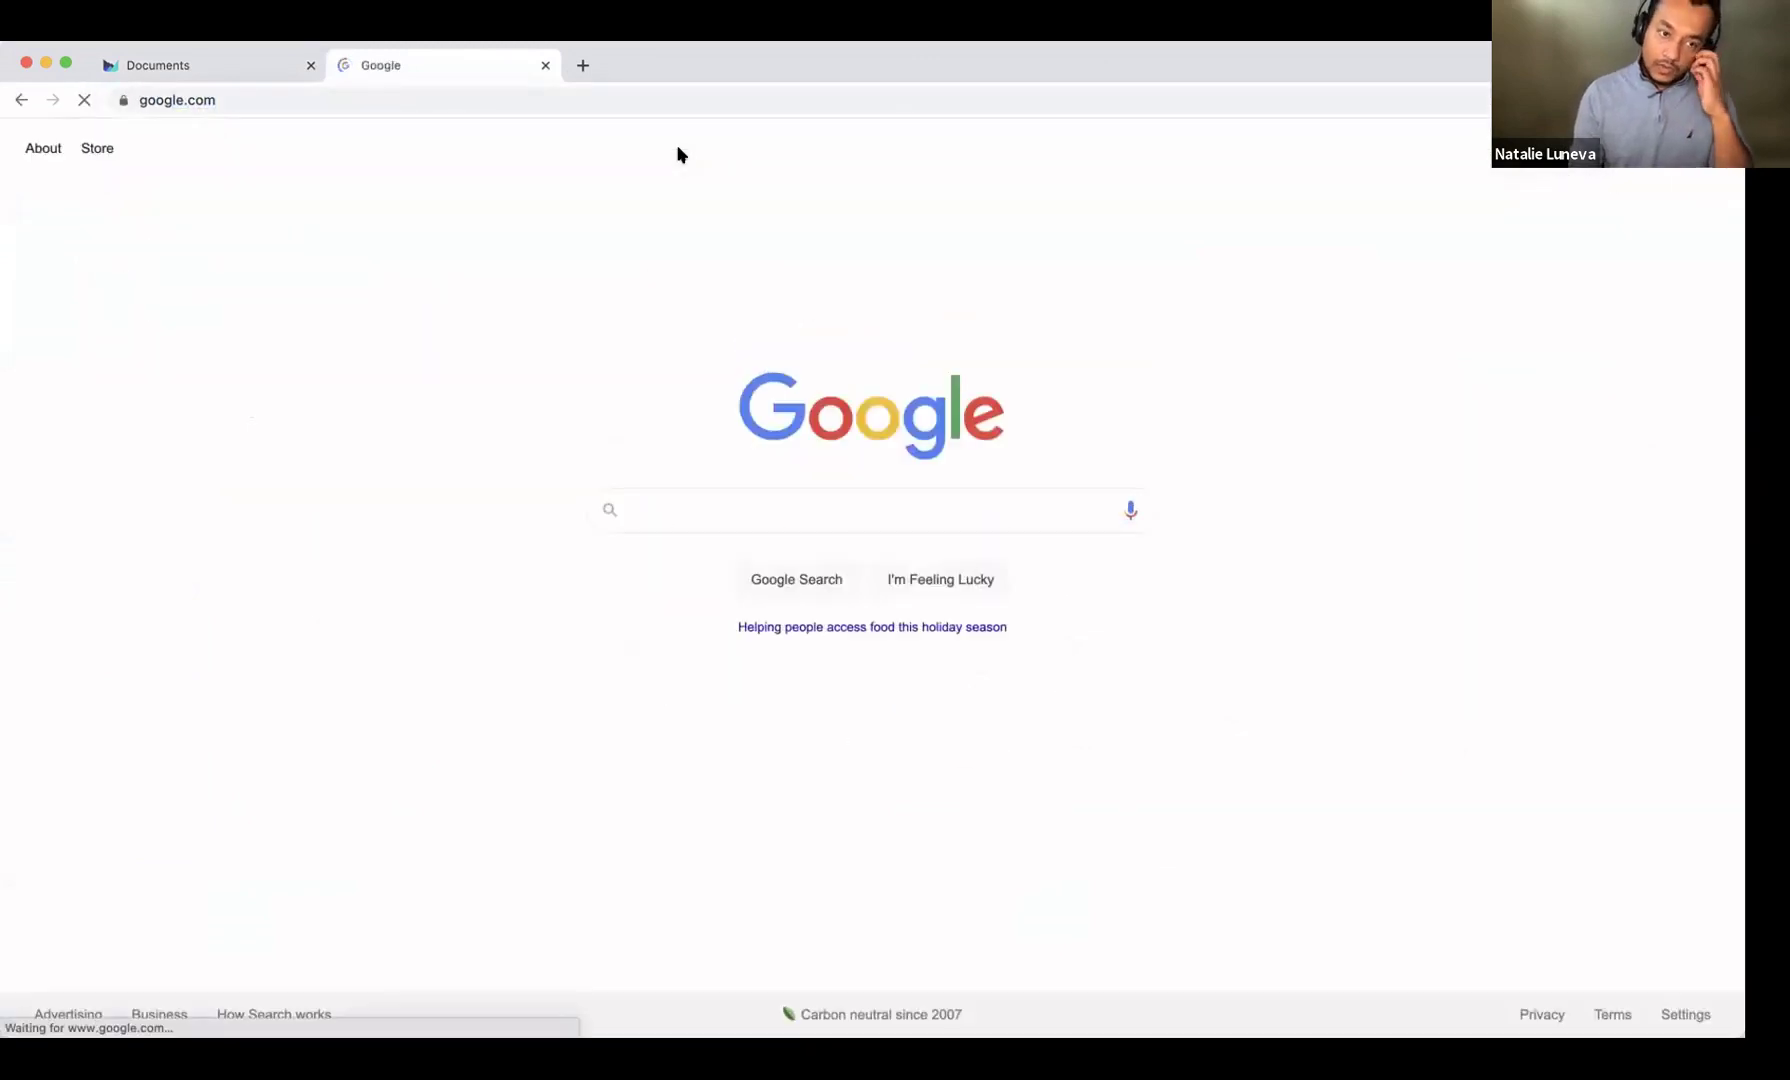
# Step: Search Google for "postgresql vs sql server"
pyautogui.write('postgresql vs')
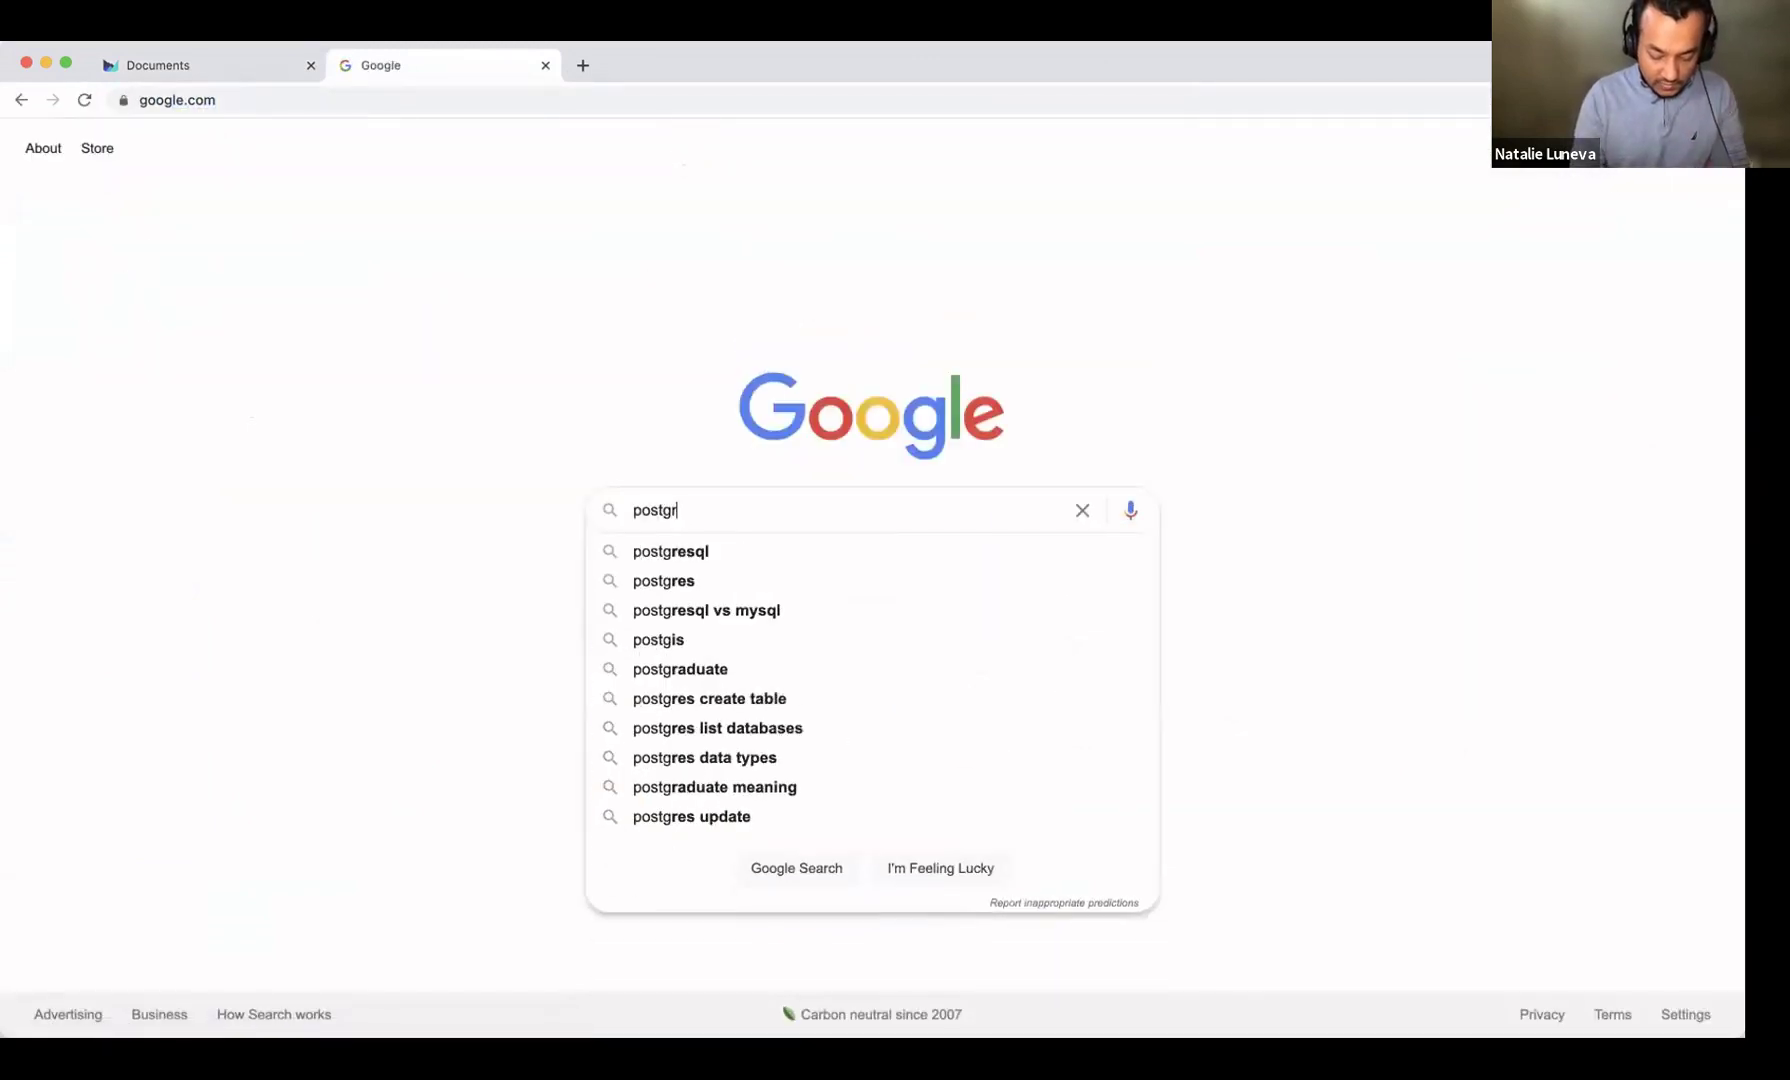
pyautogui.press('Down')
pyautogui.press('Down')
pyautogui.press('Return')
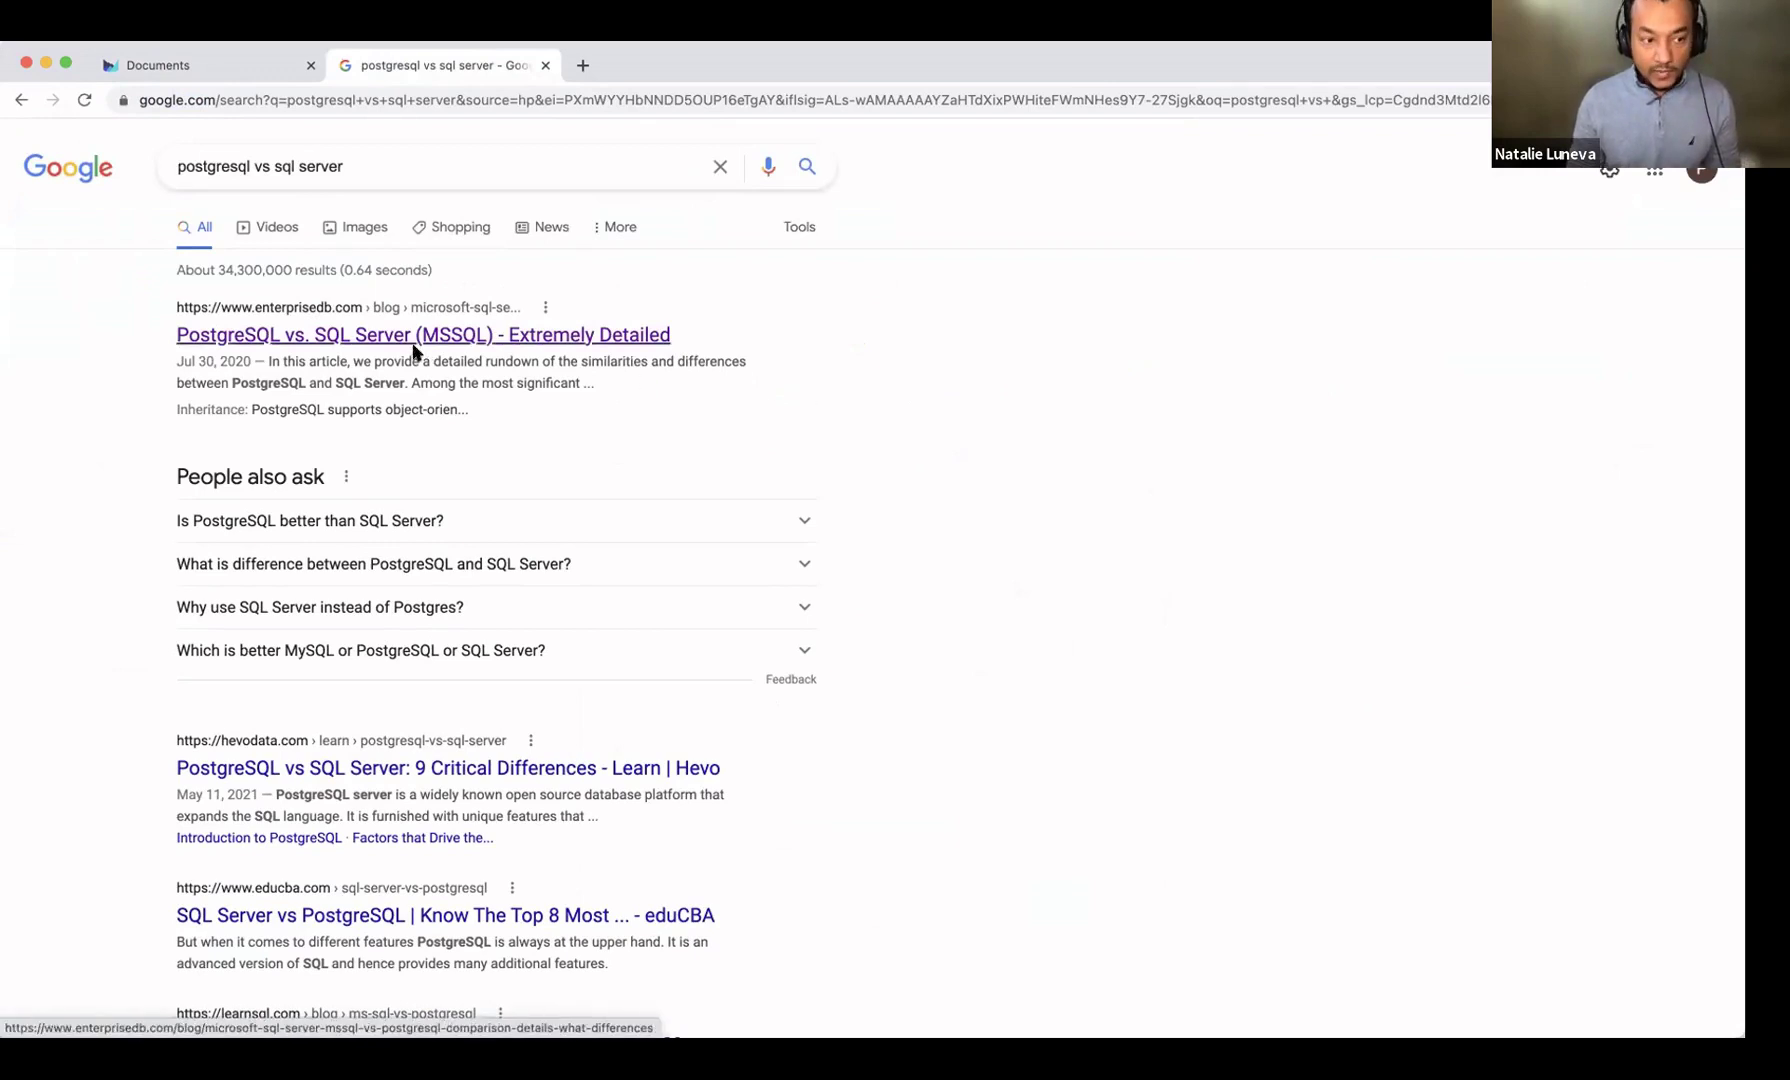
# Step: Look through the search results and open the enterprisedb.com article "PostgreSQL vs. SQL Server (MSSQL) - Extremely Detailed"
pyautogui.scroll(-3, 913, 562)
pyautogui.scroll(-5, 914, 566)
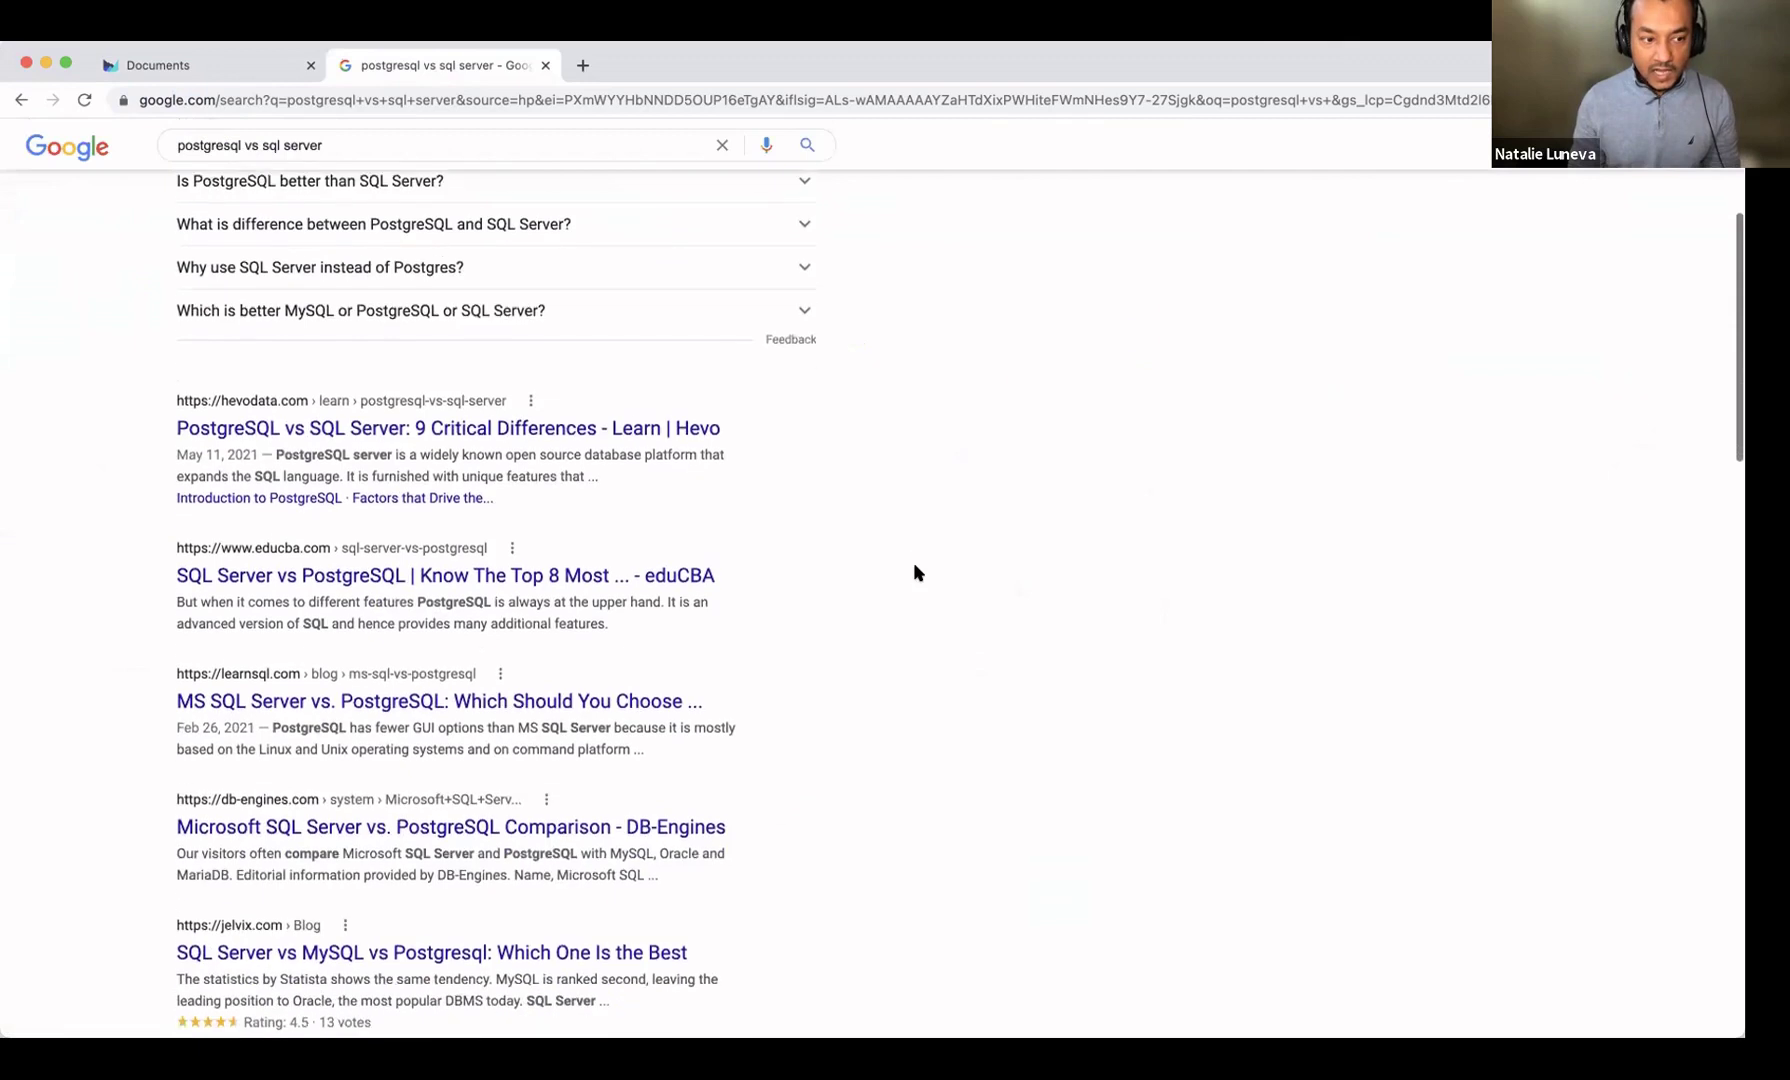
pyautogui.scroll(-4, 913, 572)
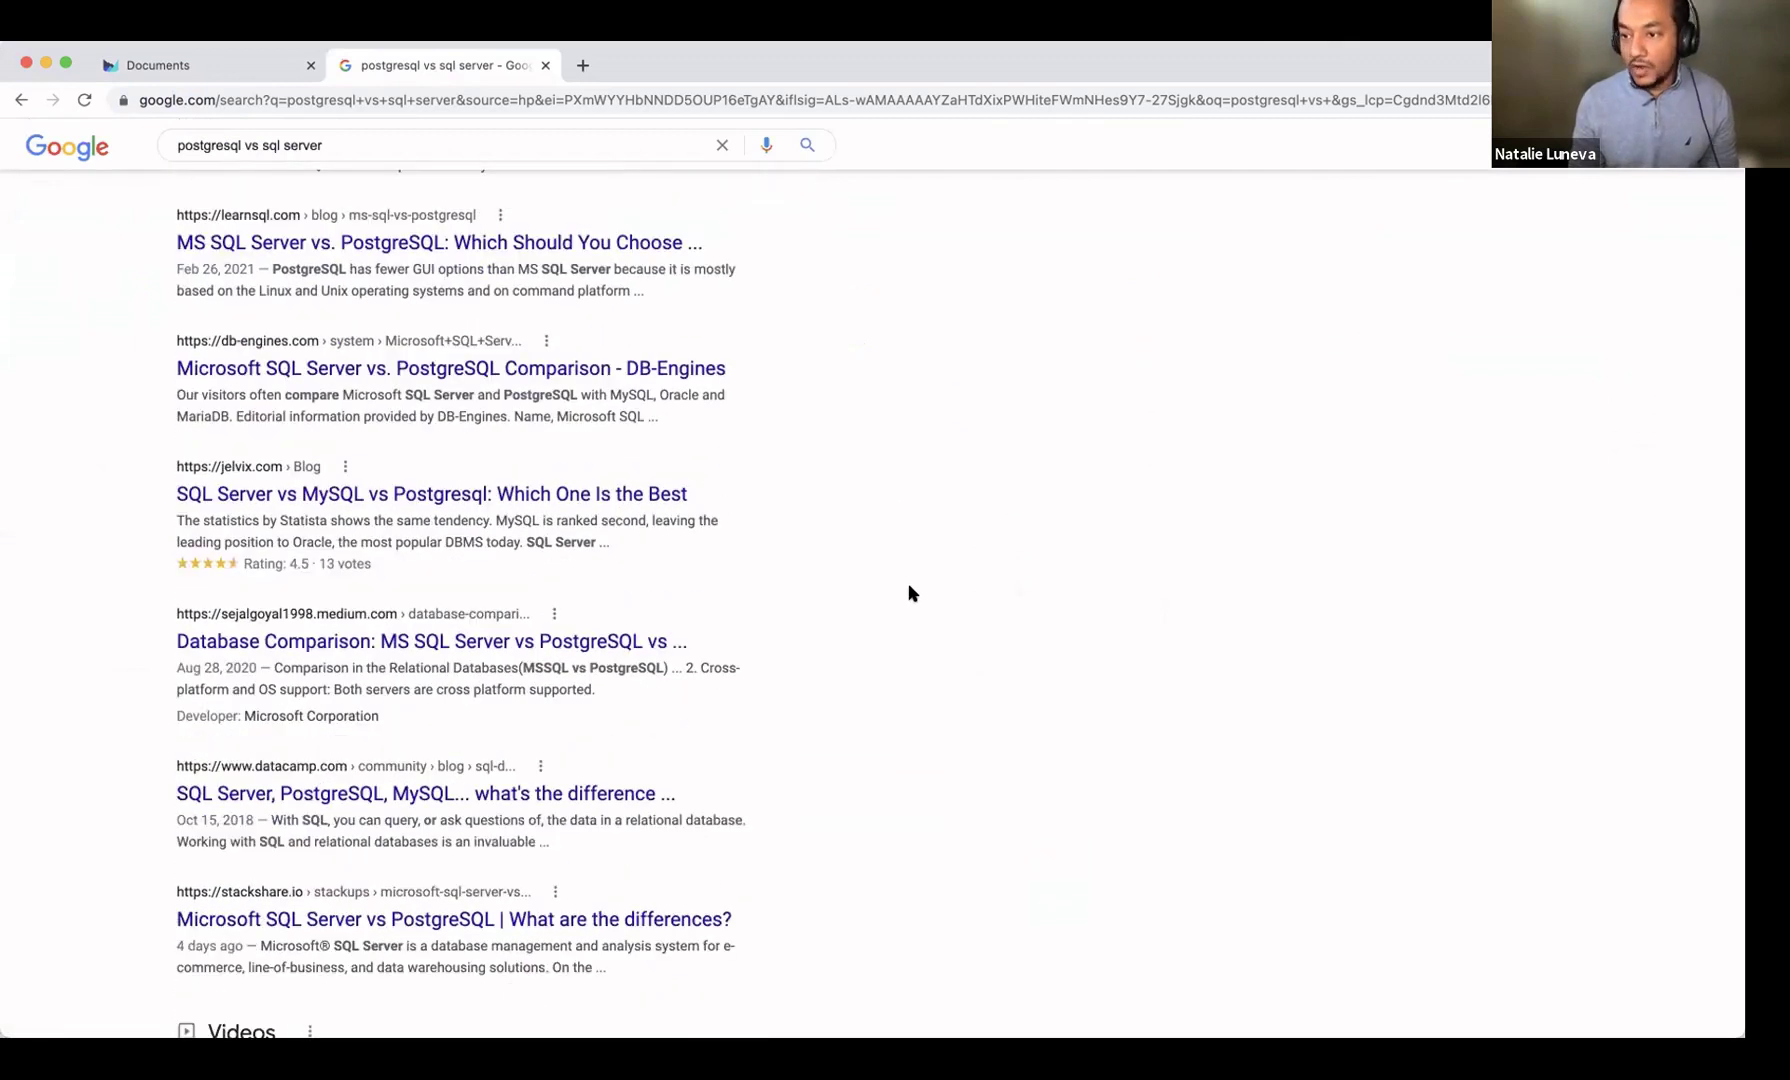
pyautogui.scroll(-2, 908, 593)
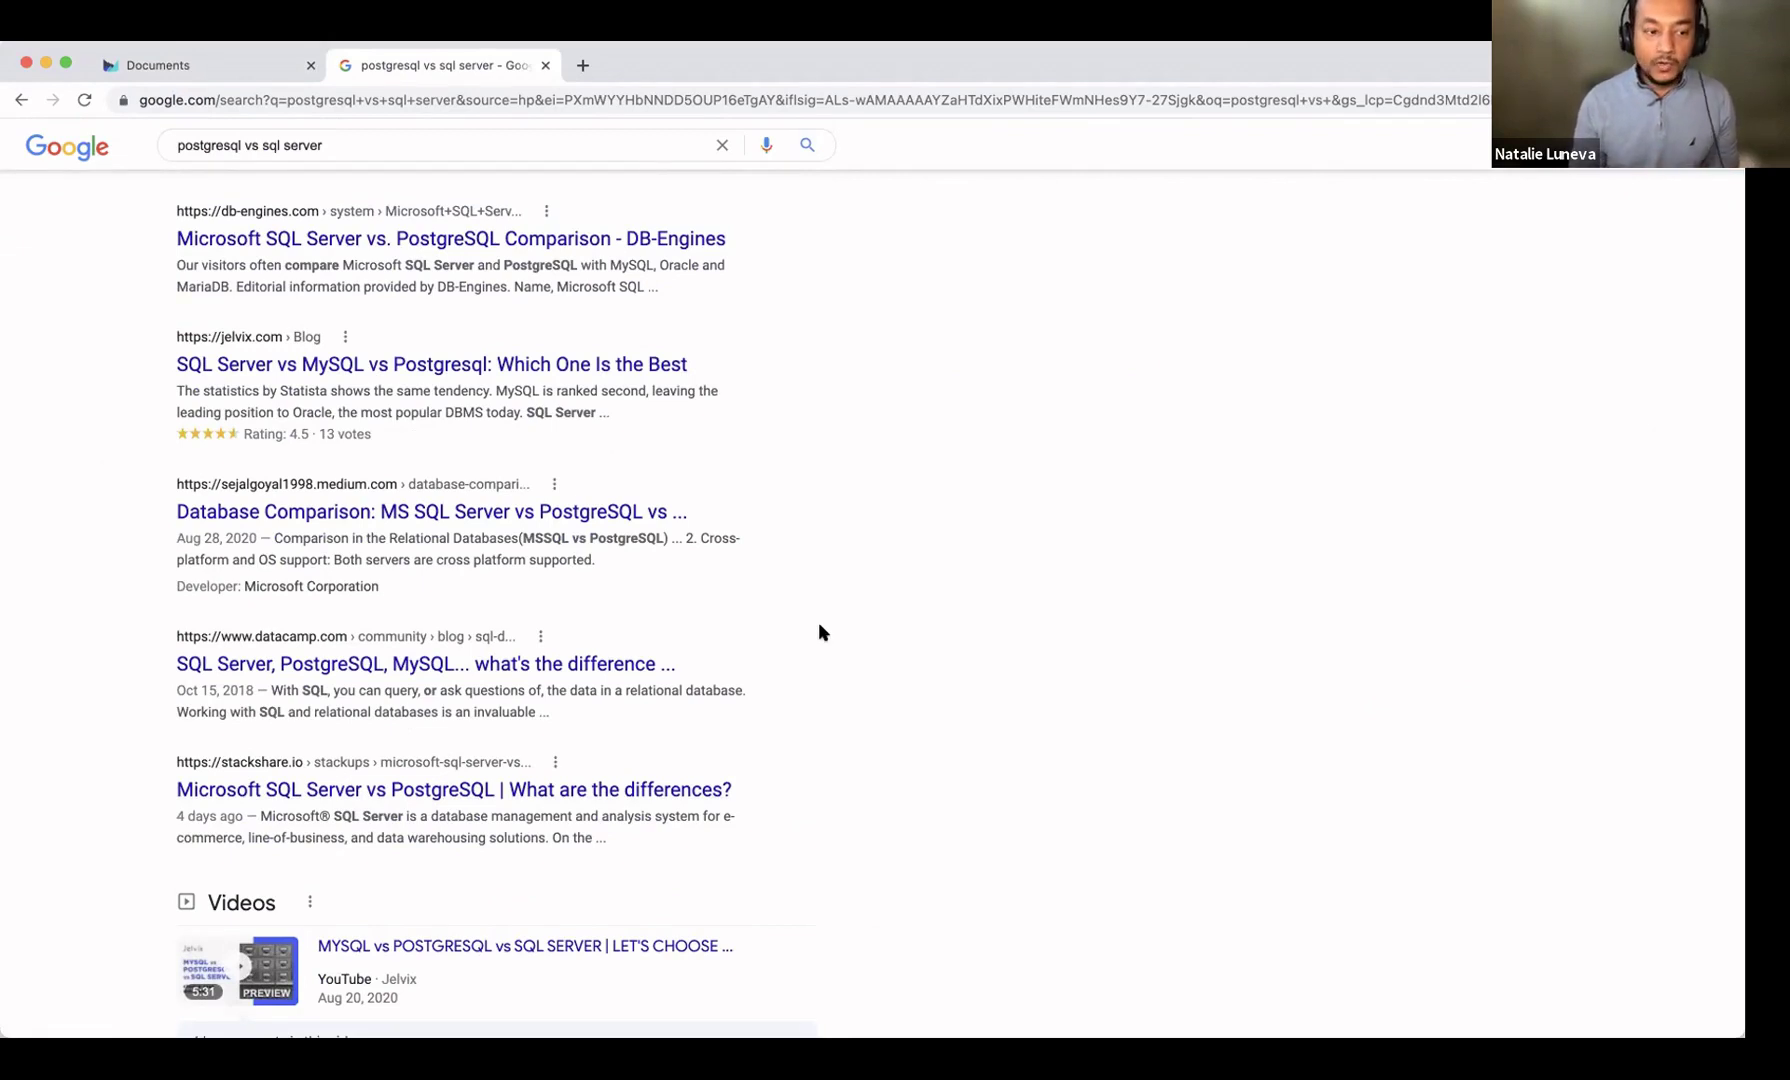
pyautogui.scroll(10, 818, 622)
pyautogui.click(400, 338)
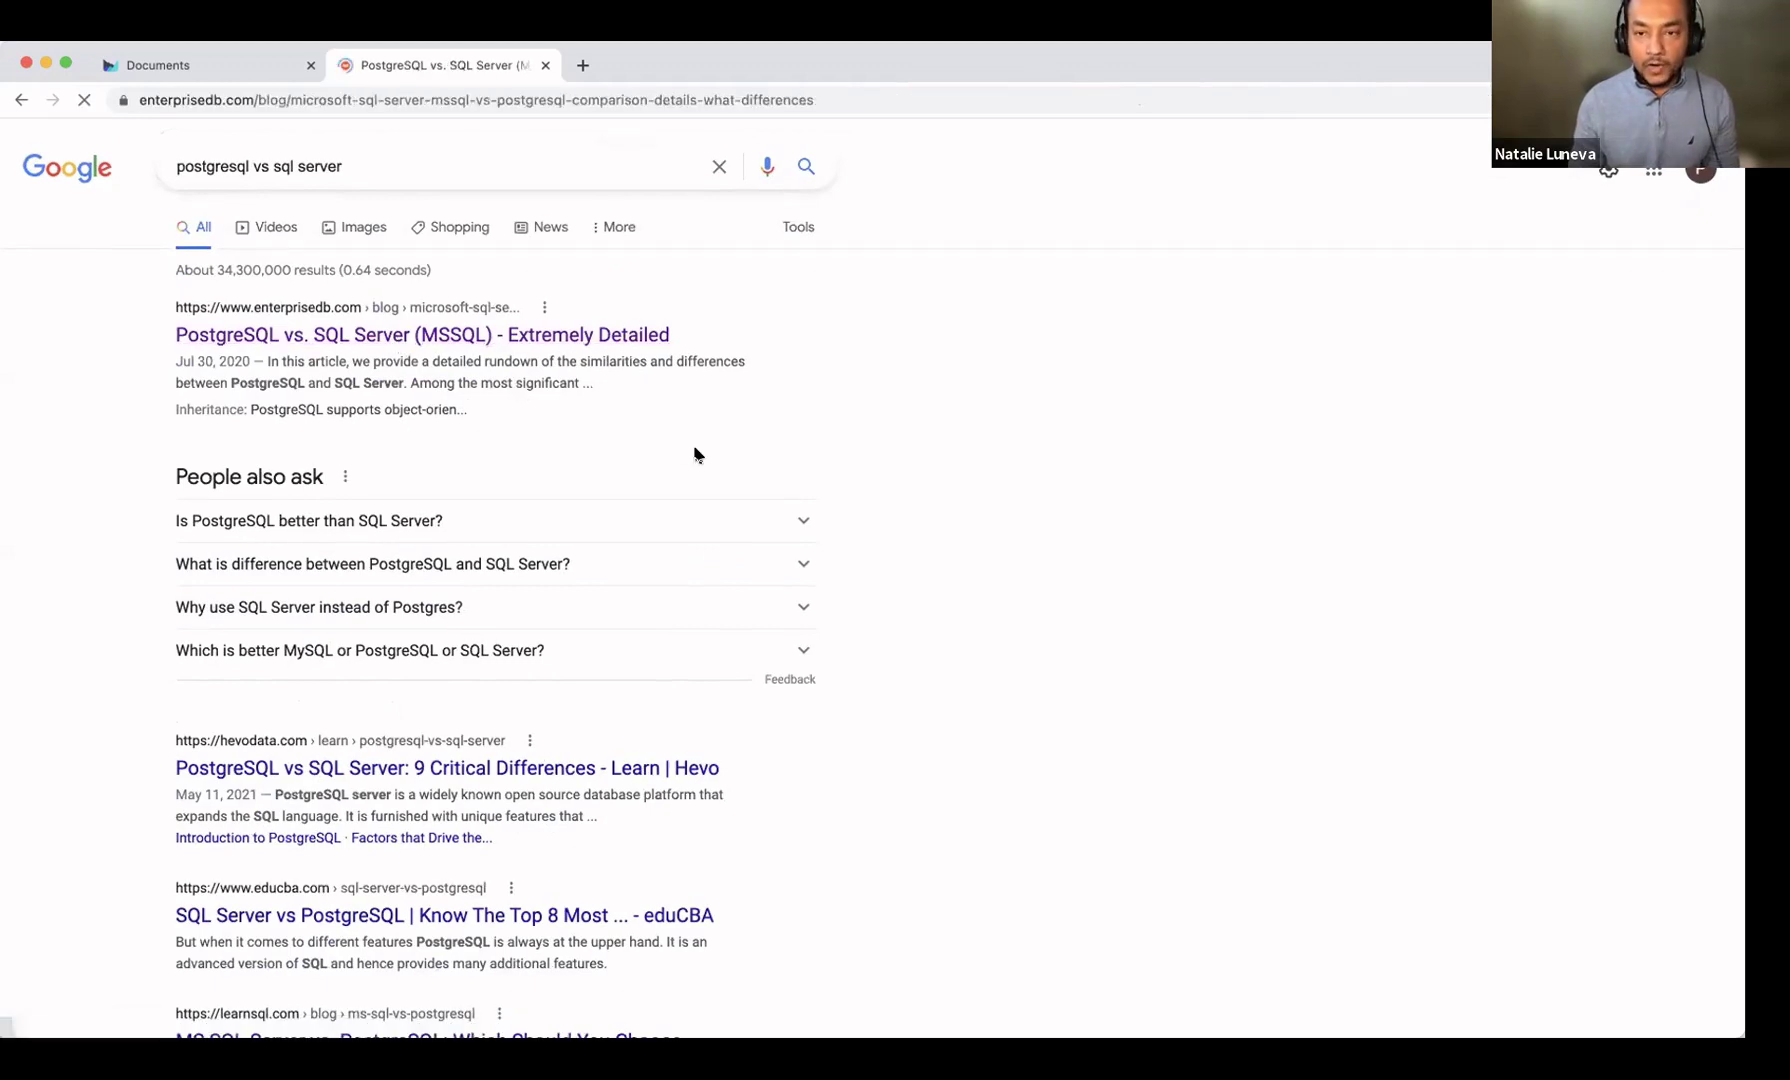
# Step: Examine the article's overview, syntax and data type comparison tables, and its heading on geographic data differences
pyautogui.scroll(-12, 765, 563)
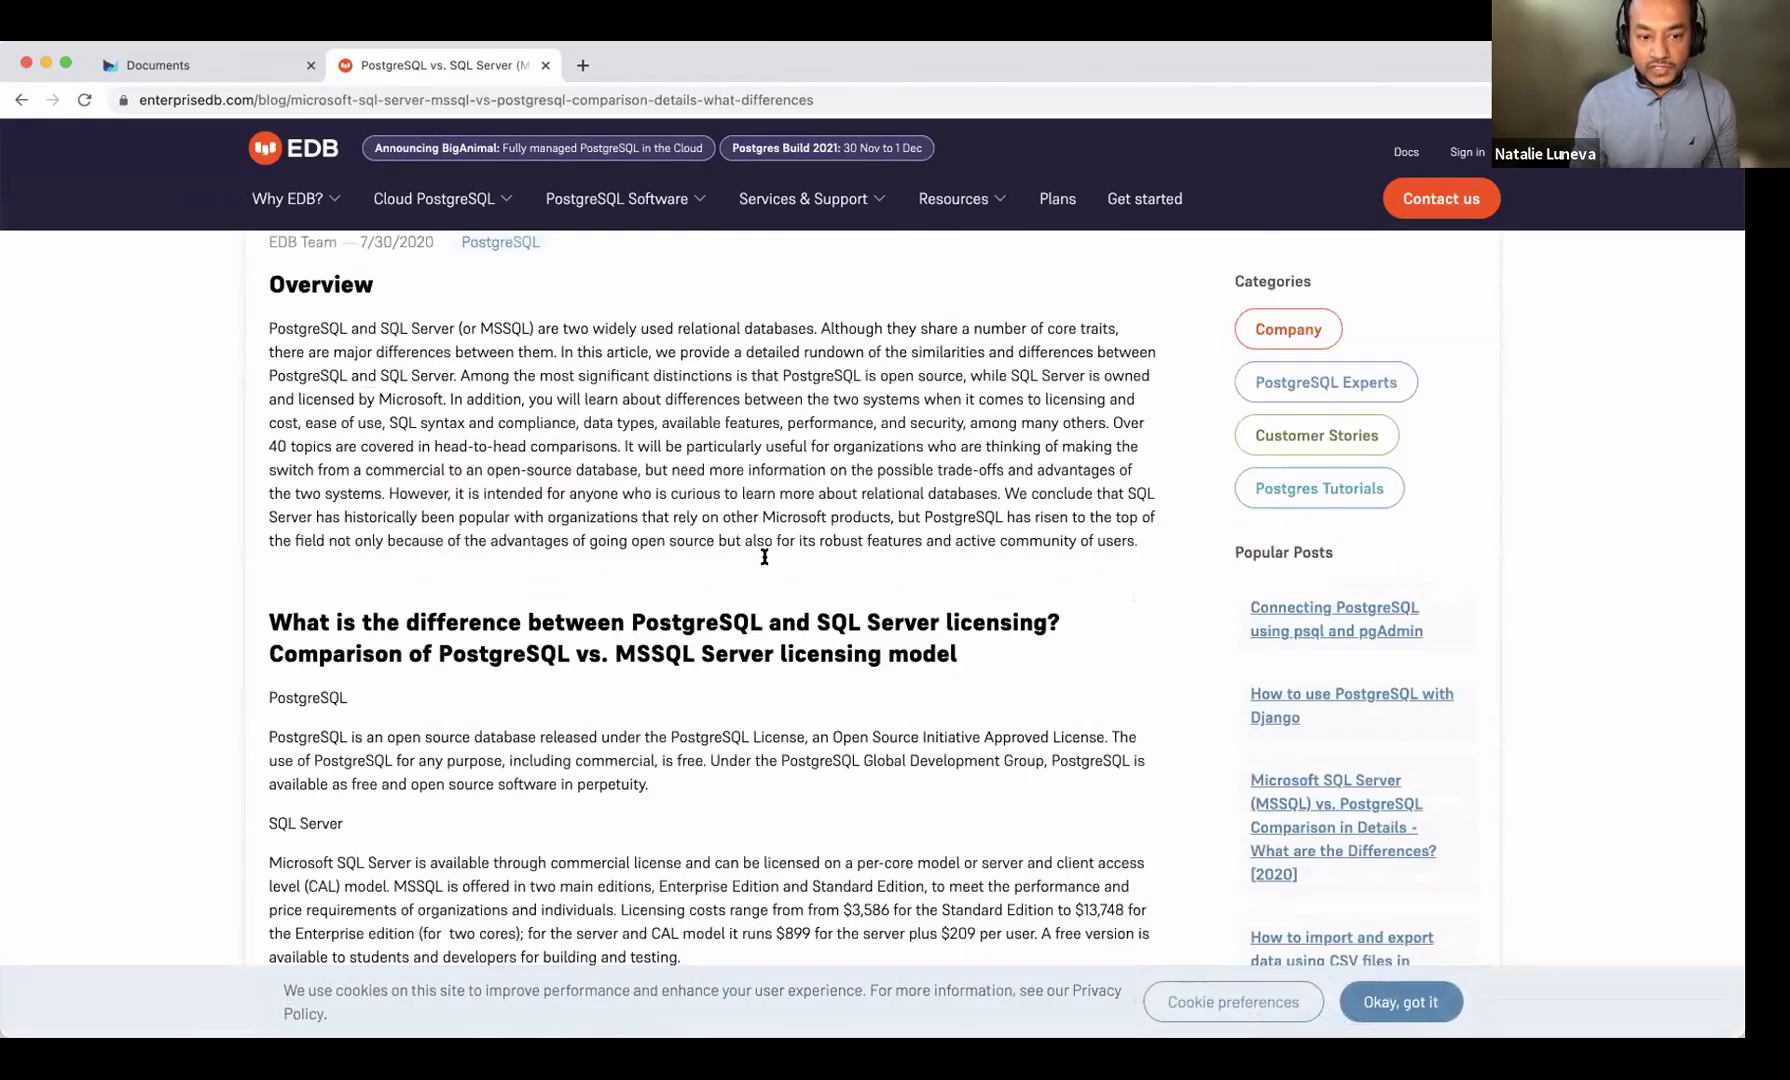
pyautogui.scroll(-8, 765, 563)
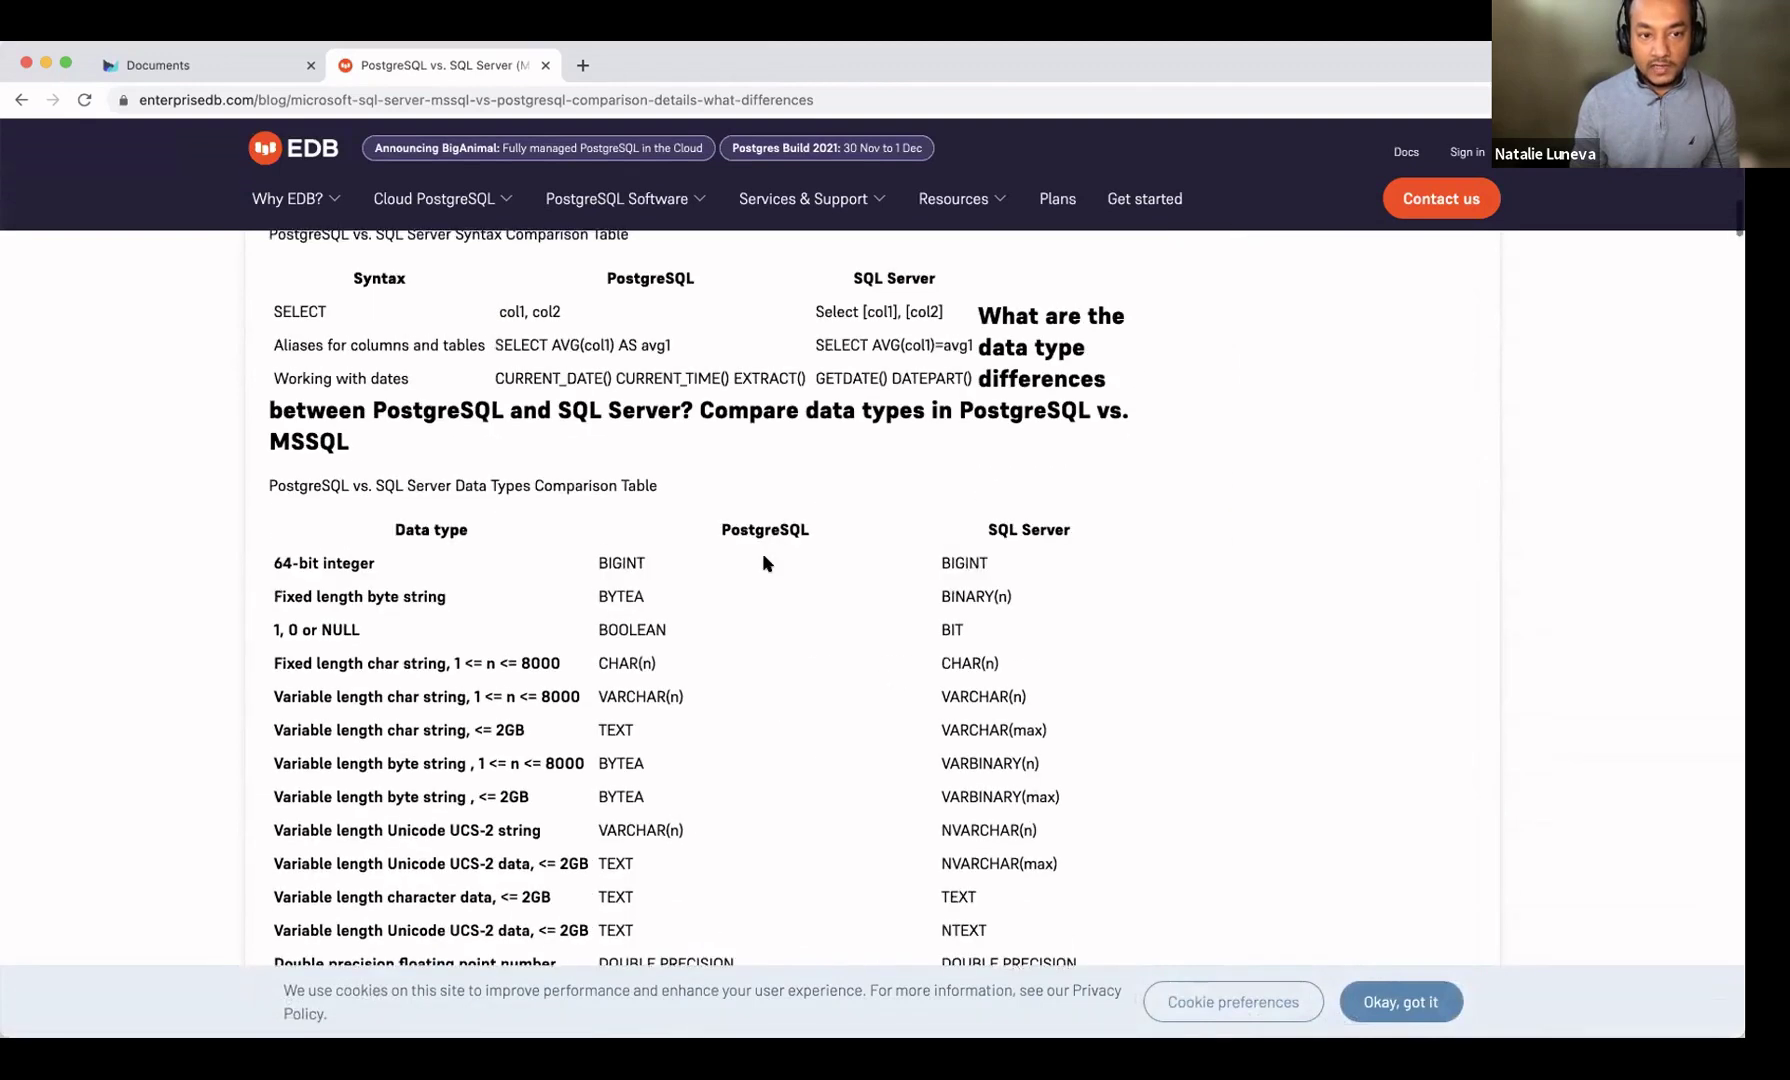
pyautogui.scroll(2, 765, 563)
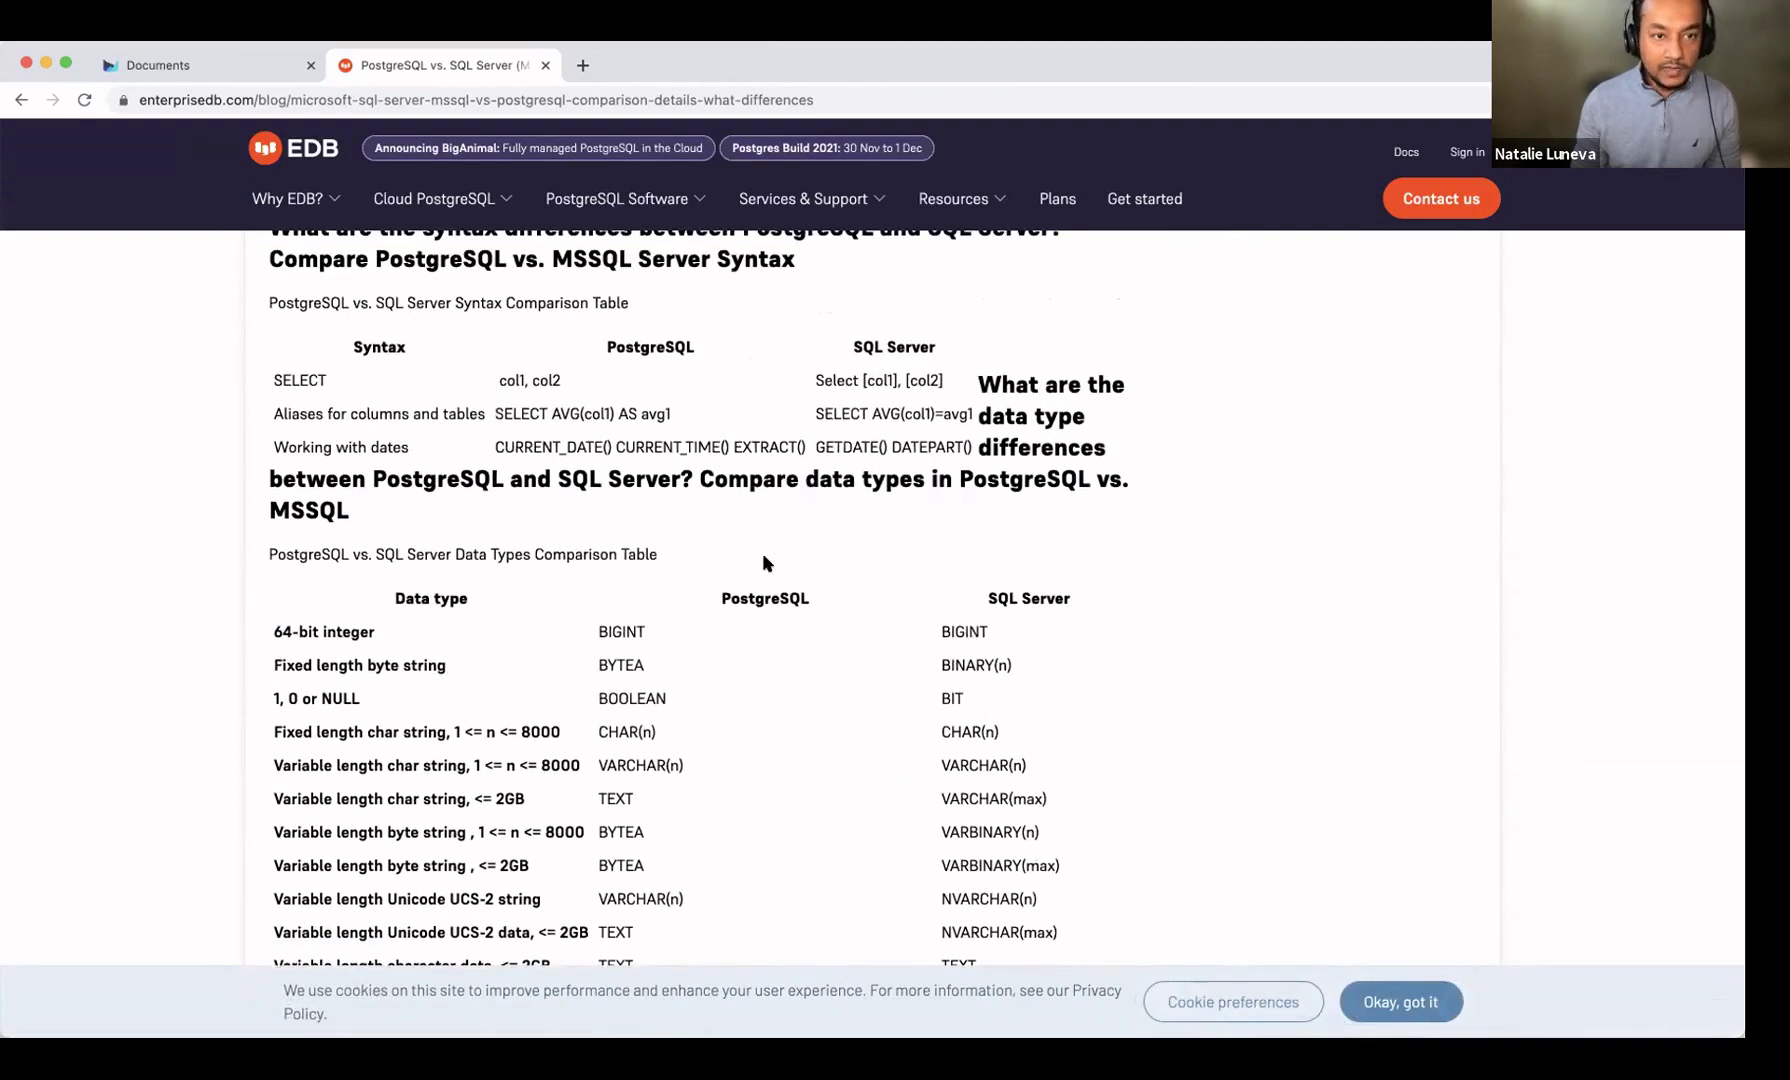
pyautogui.scroll(-2, 765, 563)
pyautogui.scroll(-6, 765, 562)
pyautogui.scroll(-6, 765, 562)
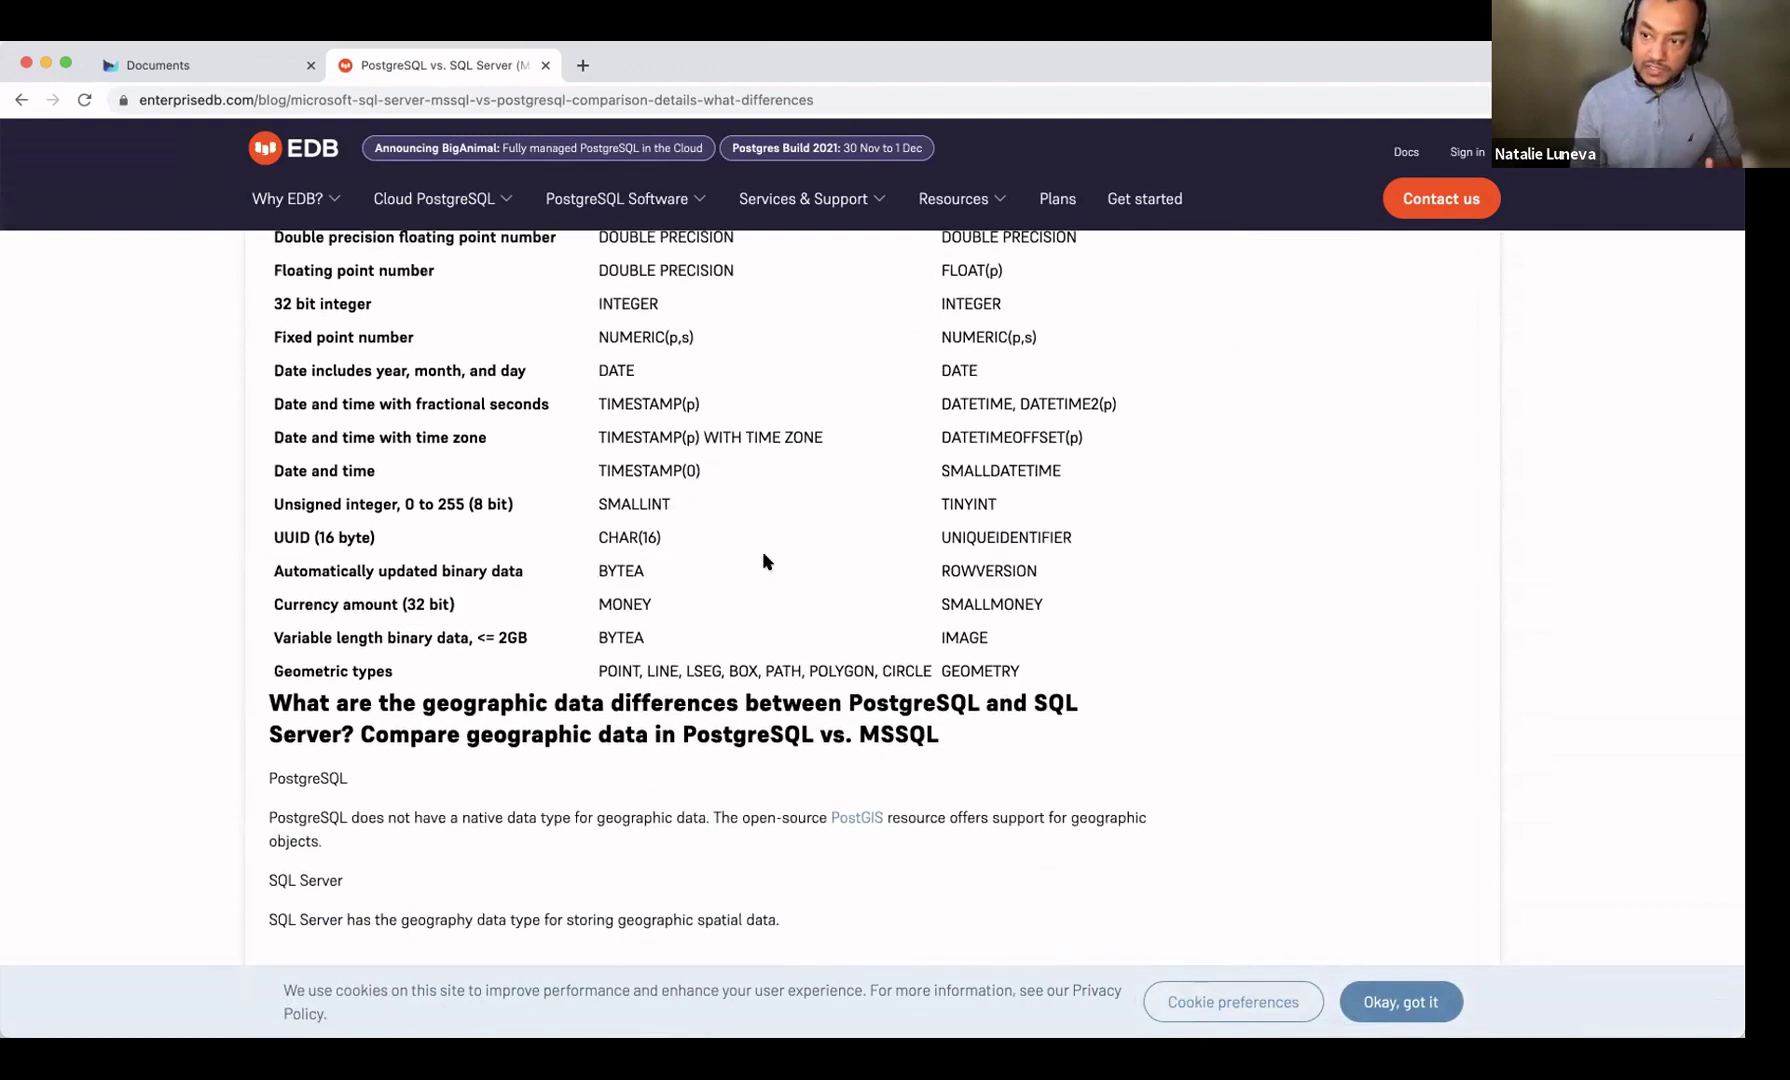
pyautogui.scroll(-5, 763, 561)
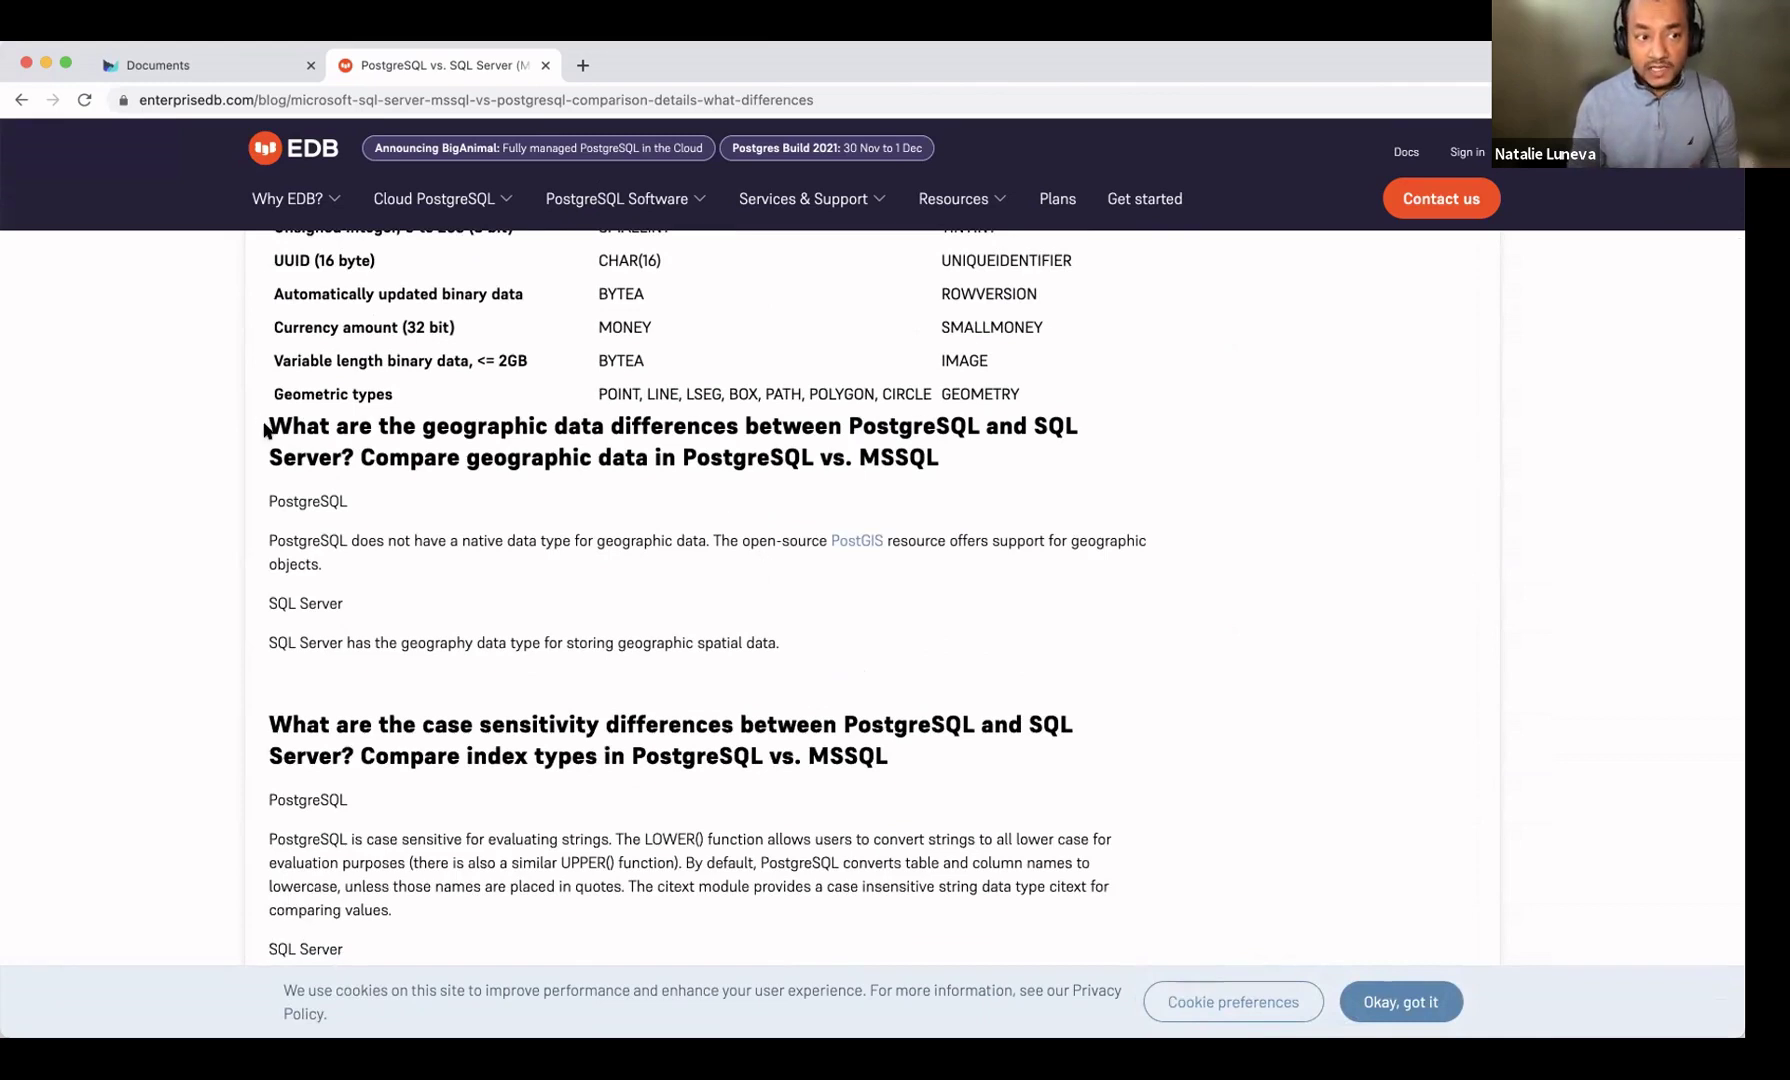
pyautogui.moveTo(266, 428); pyautogui.dragTo(998, 483)
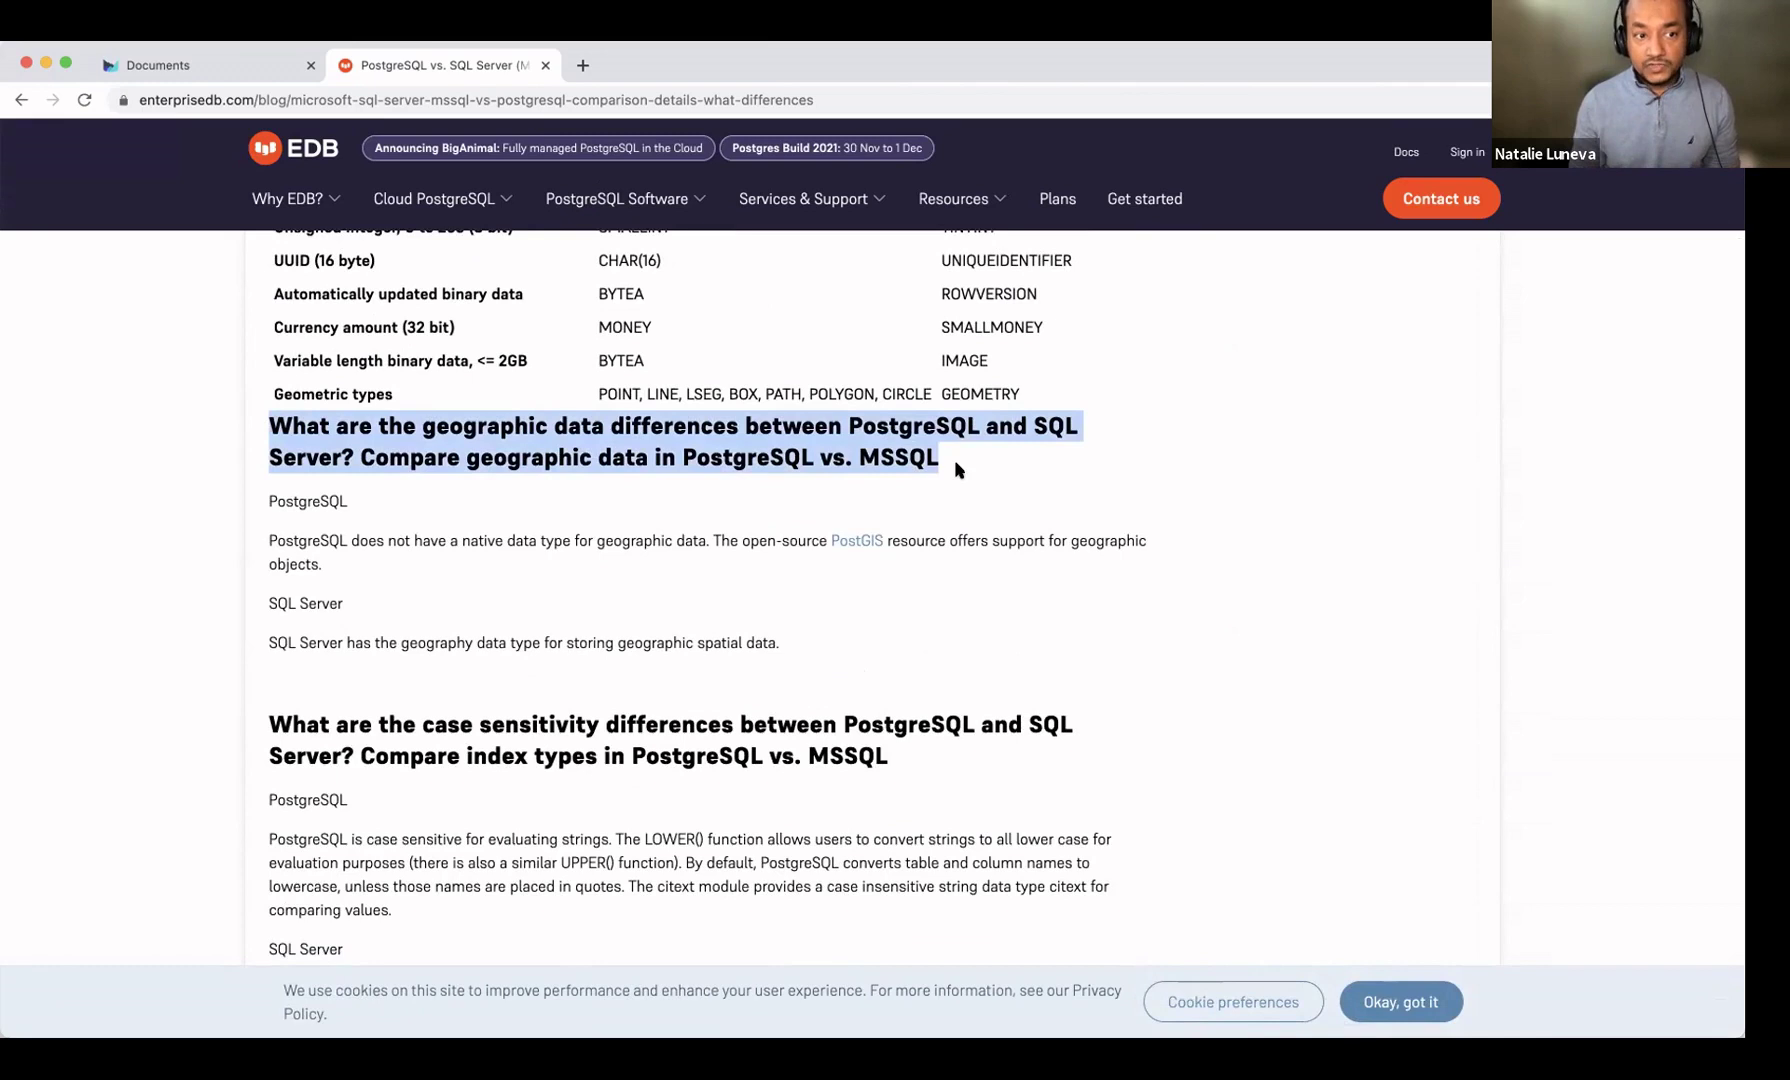
pyautogui.click(363, 452)
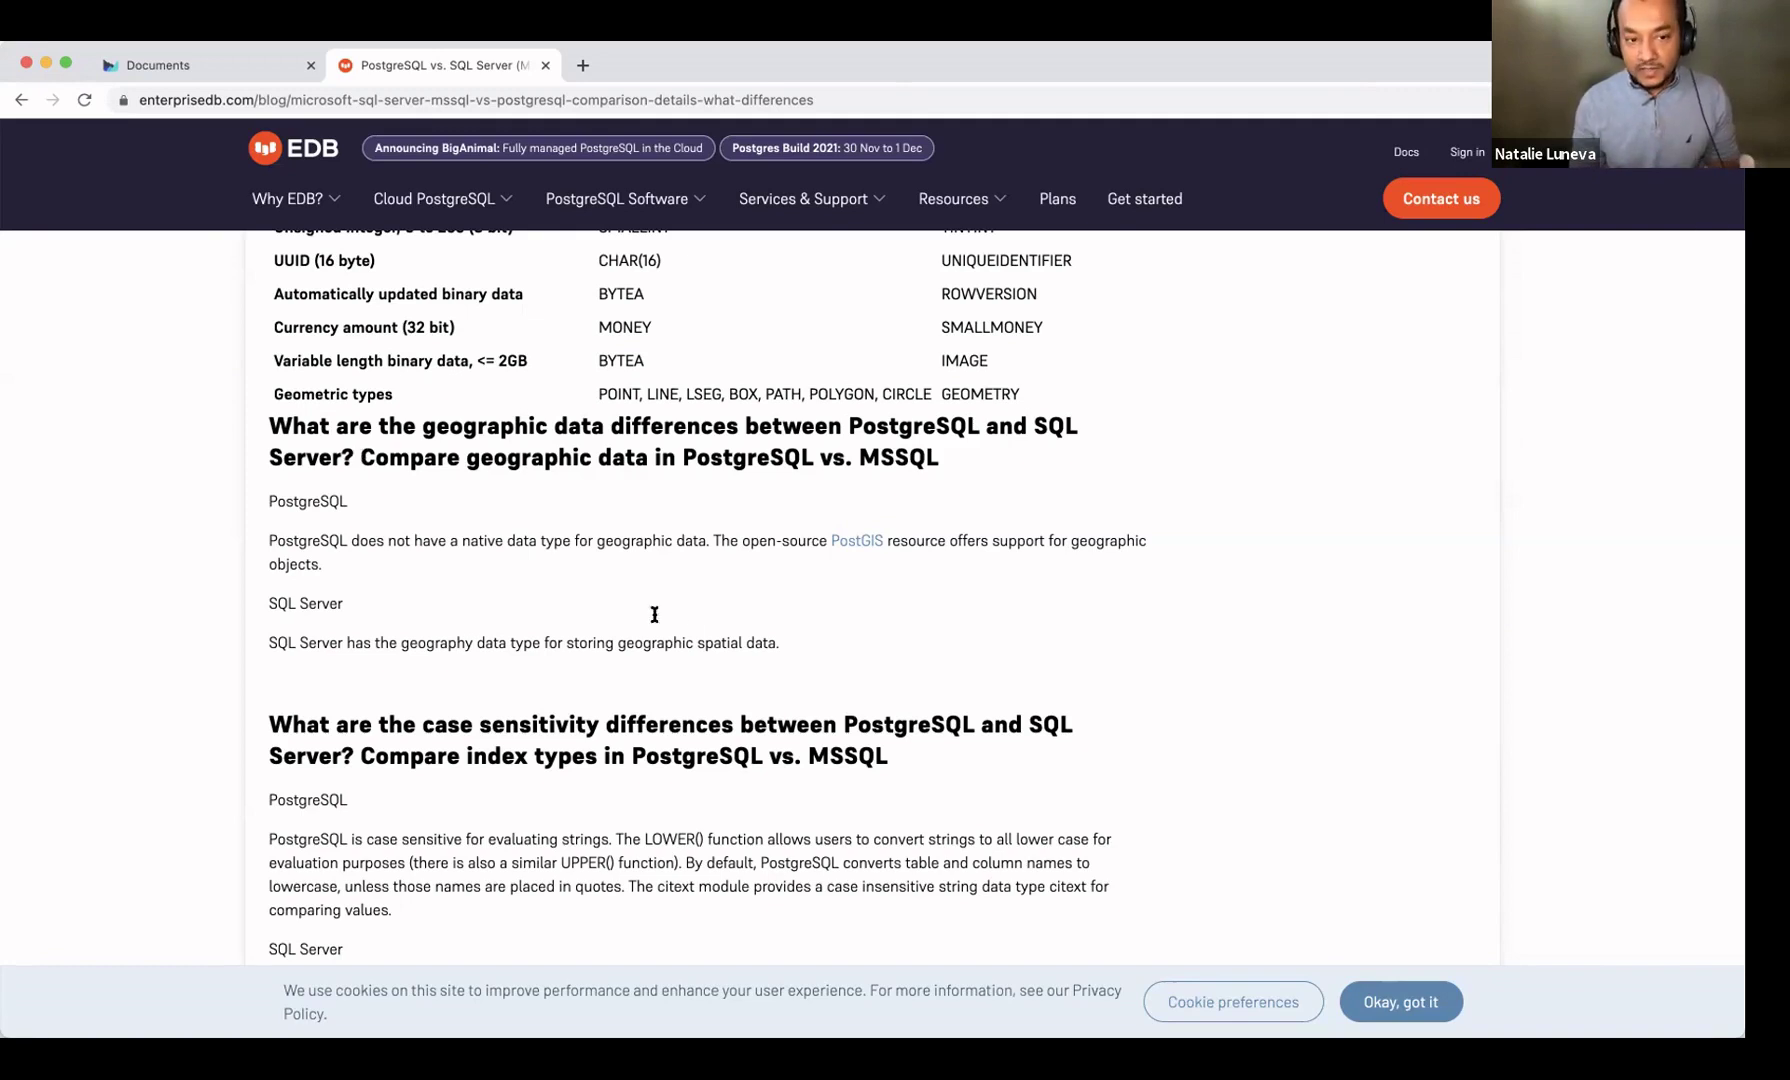
# Step: Examine the article's analytic function lists for PostgreSQL and SQL Server down to the dynamic actions section
pyautogui.scroll(-15, 715, 655)
pyautogui.scroll(-20, 715, 659)
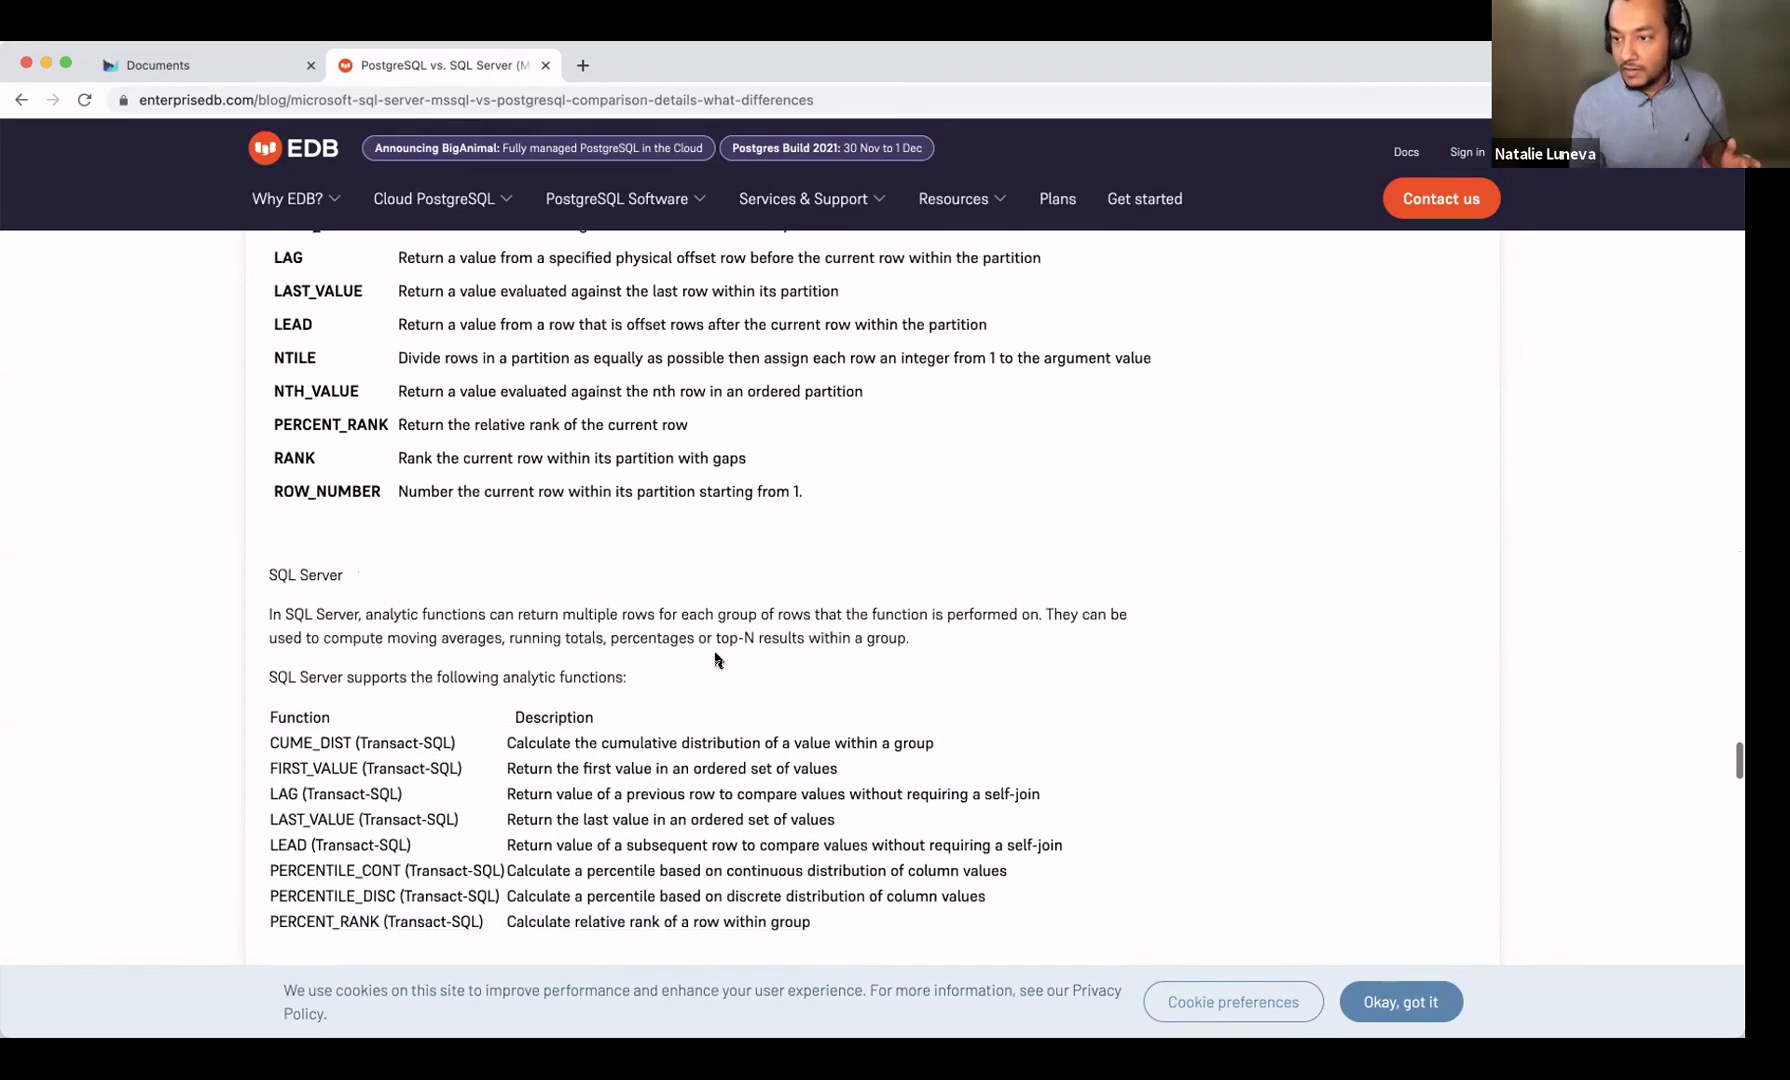
pyautogui.scroll(-4, 716, 658)
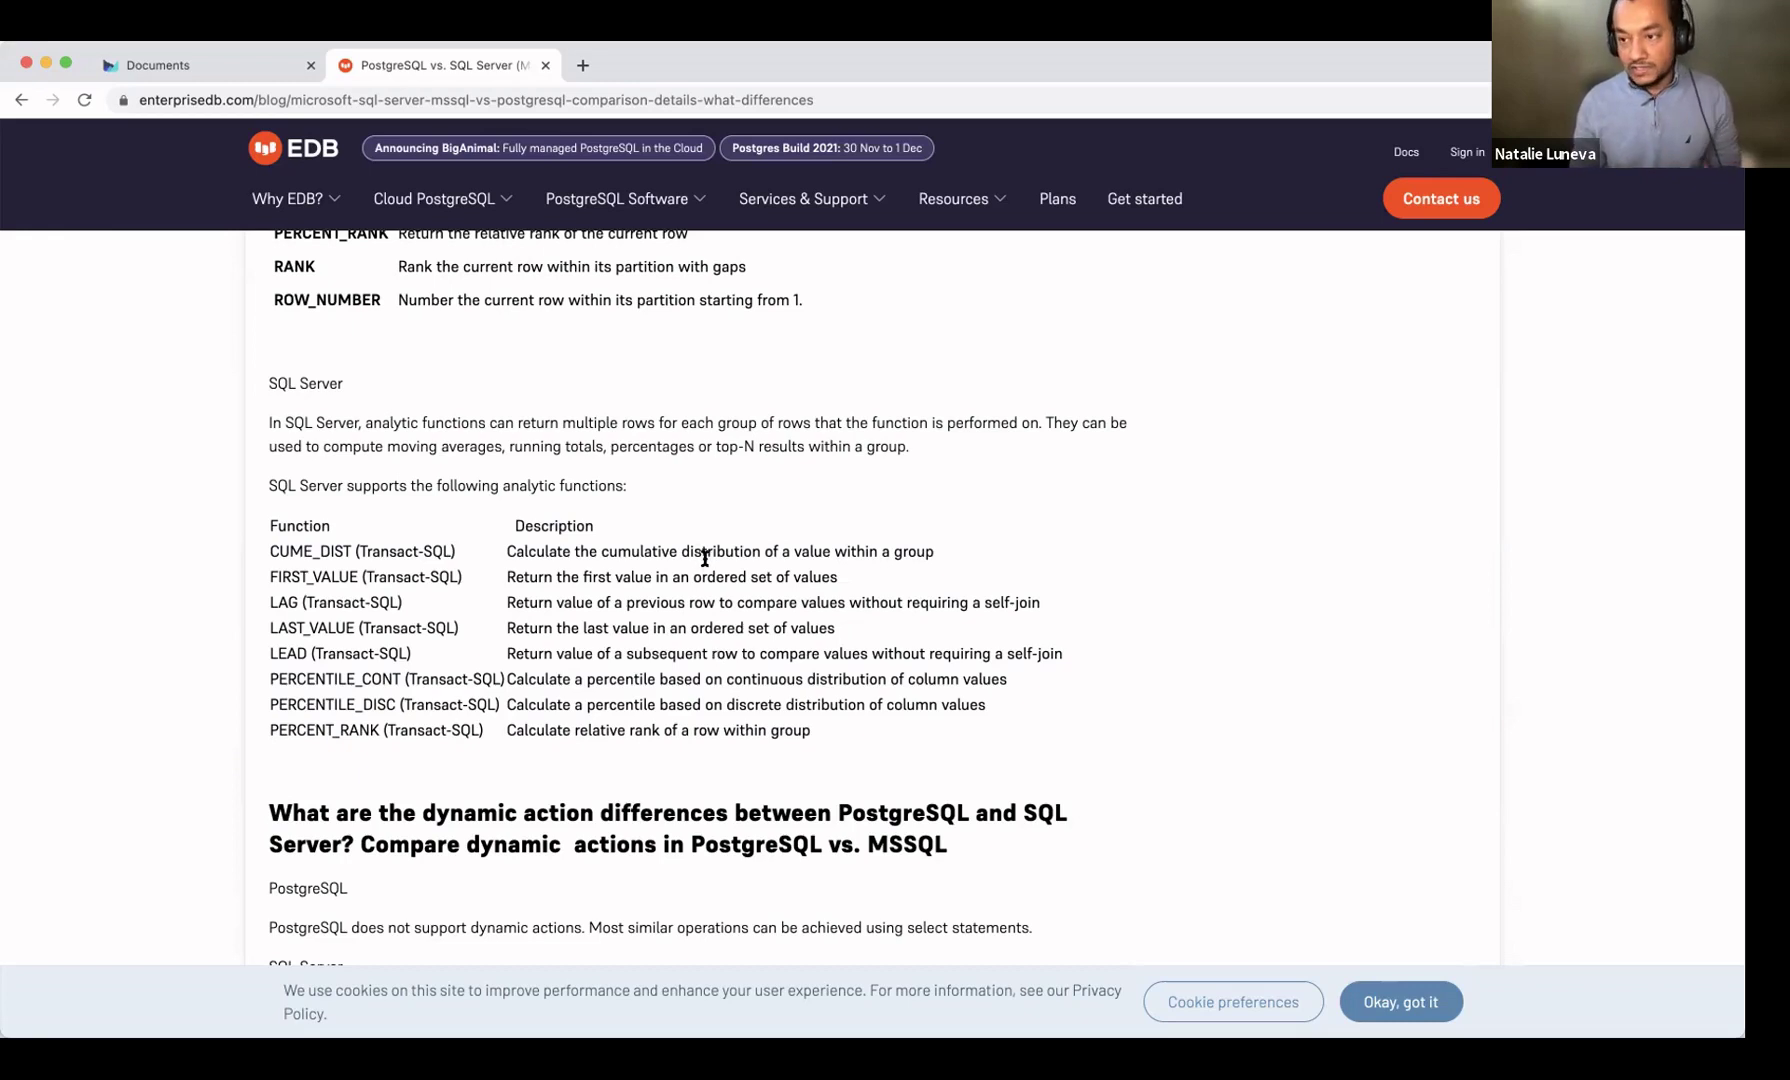
pyautogui.scroll(-1, 712, 545)
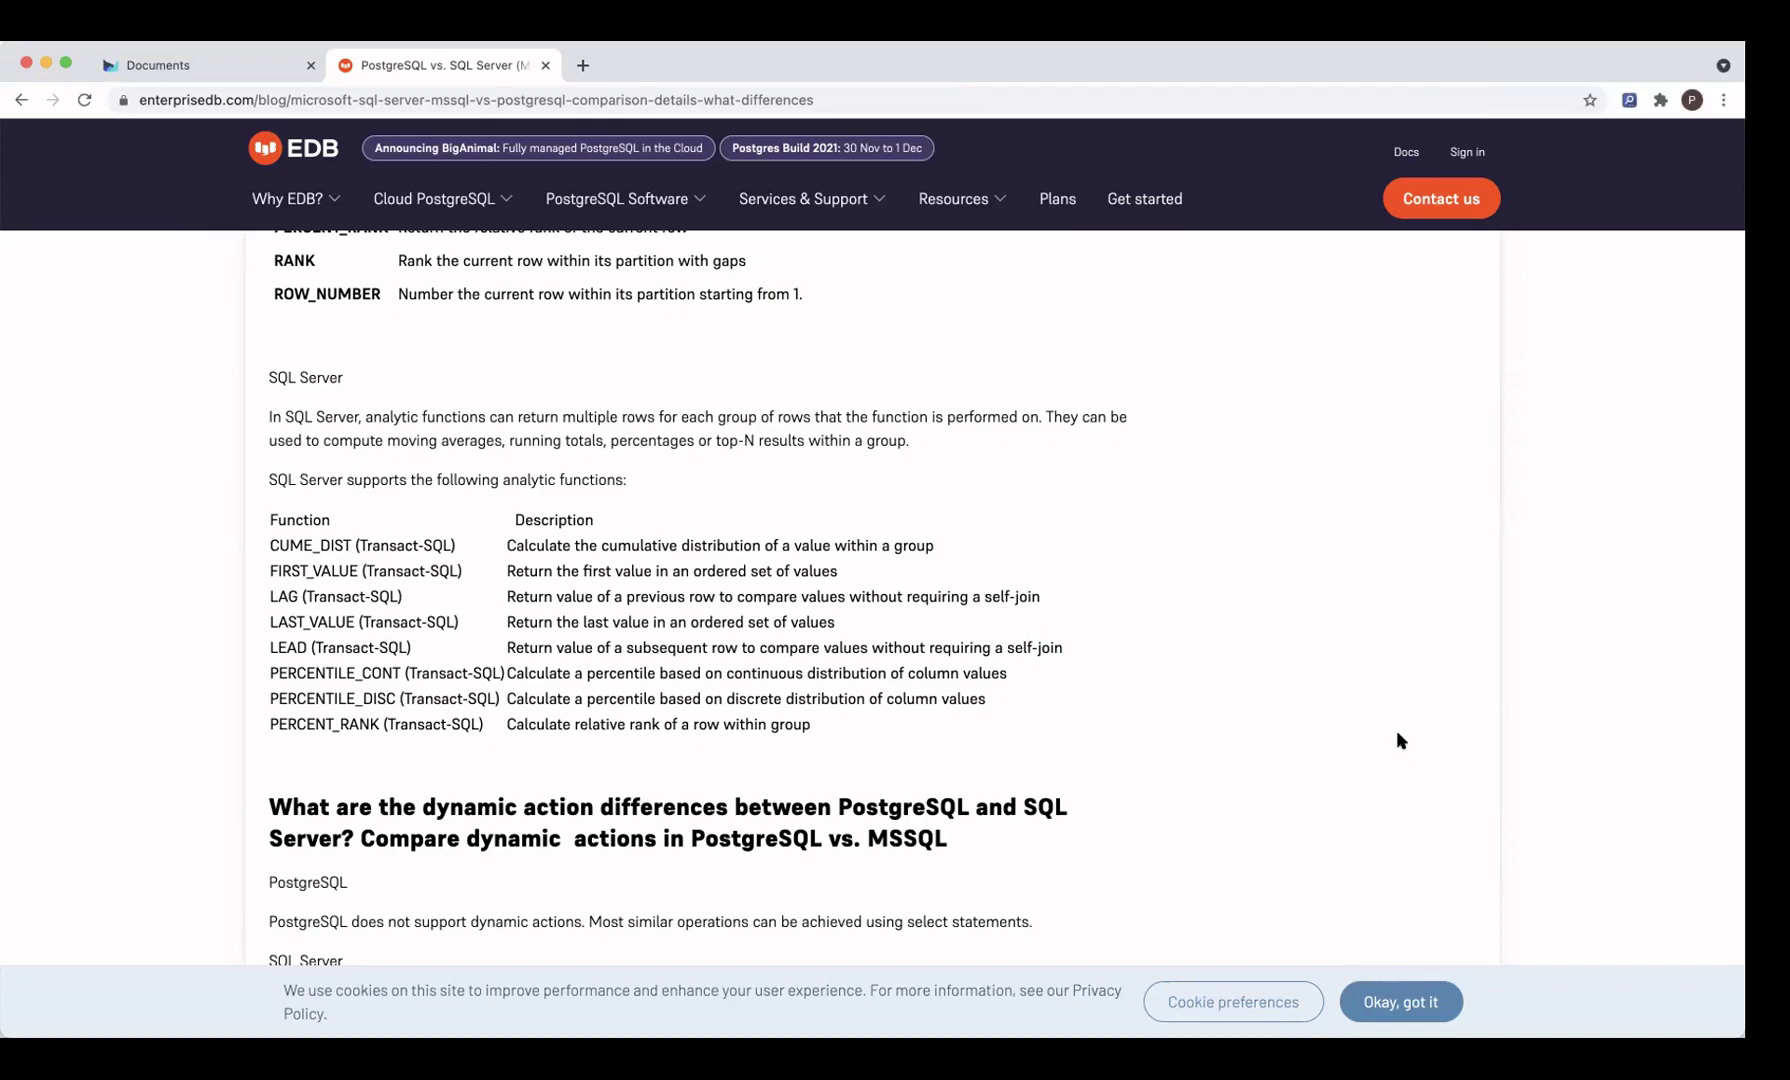
pyautogui.scroll(-1, 1375, 740)
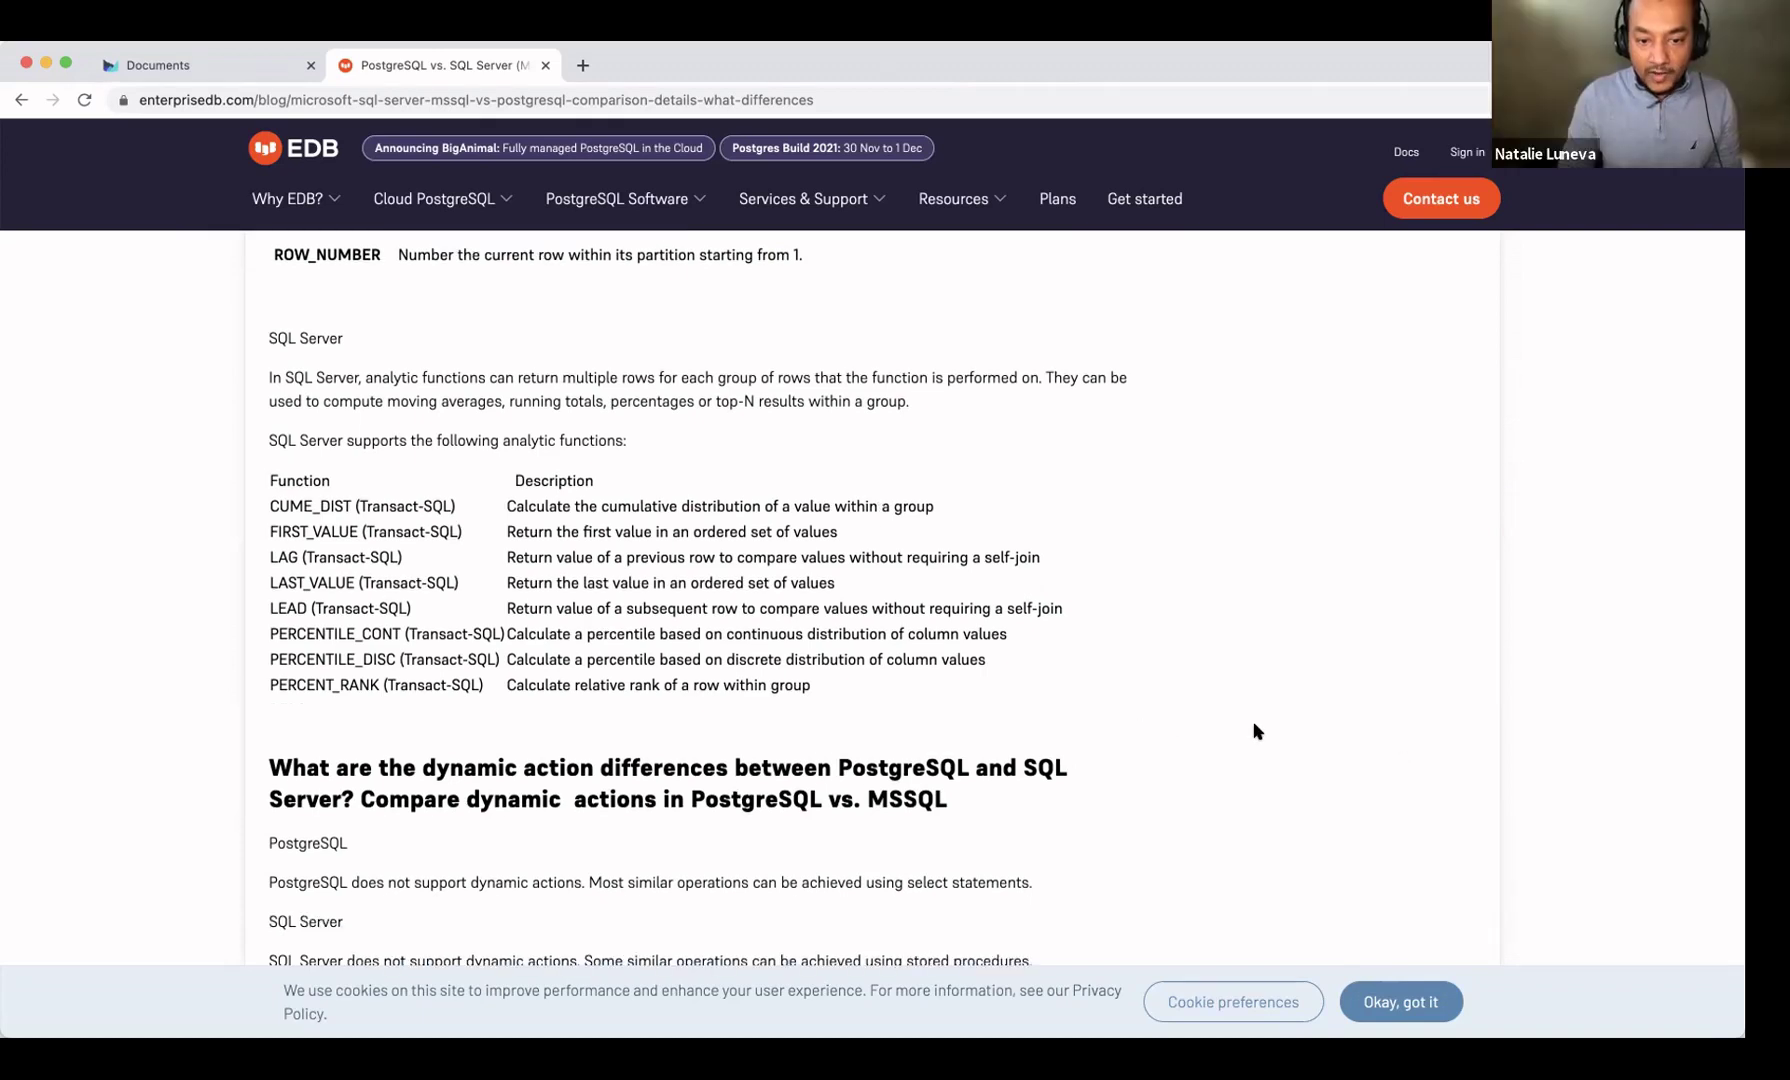
# Step: Switch to Outranking, create a new SEO document from the related keyword "project management training", and dismiss the title ideas hint
pyautogui.click(233, 64)
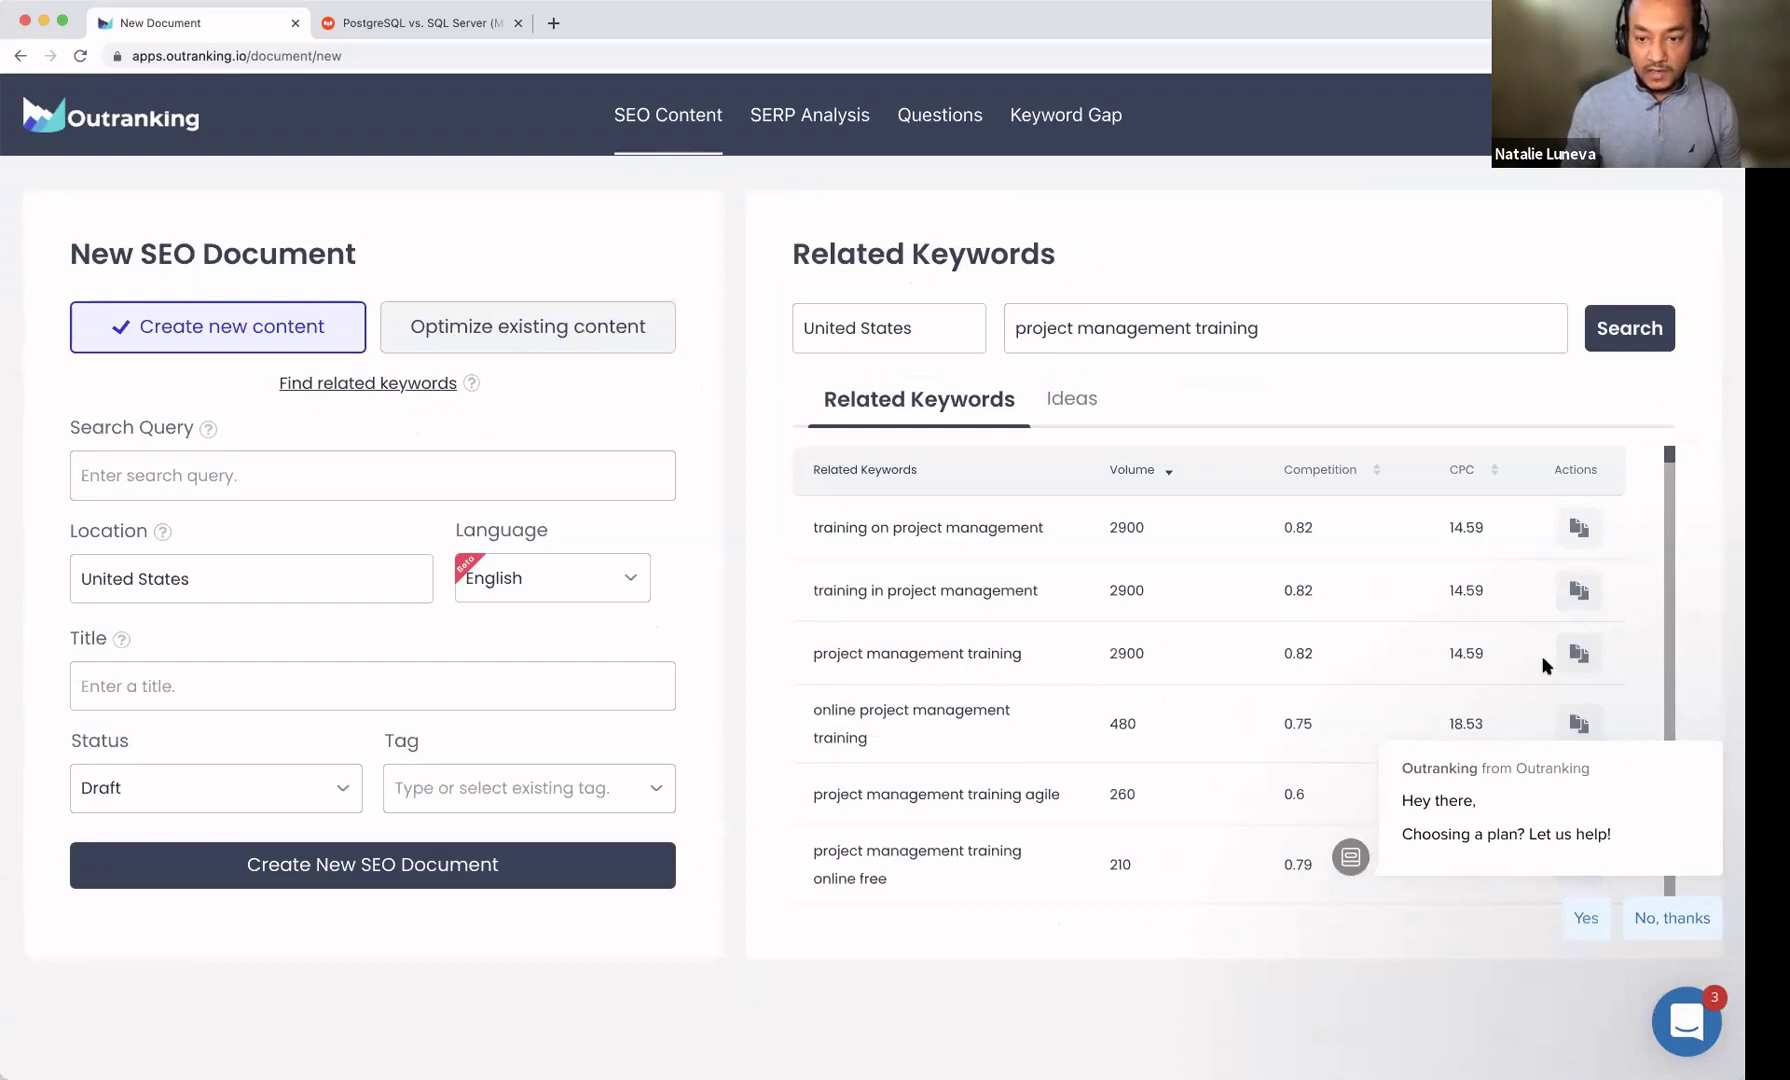
pyautogui.click(1577, 654)
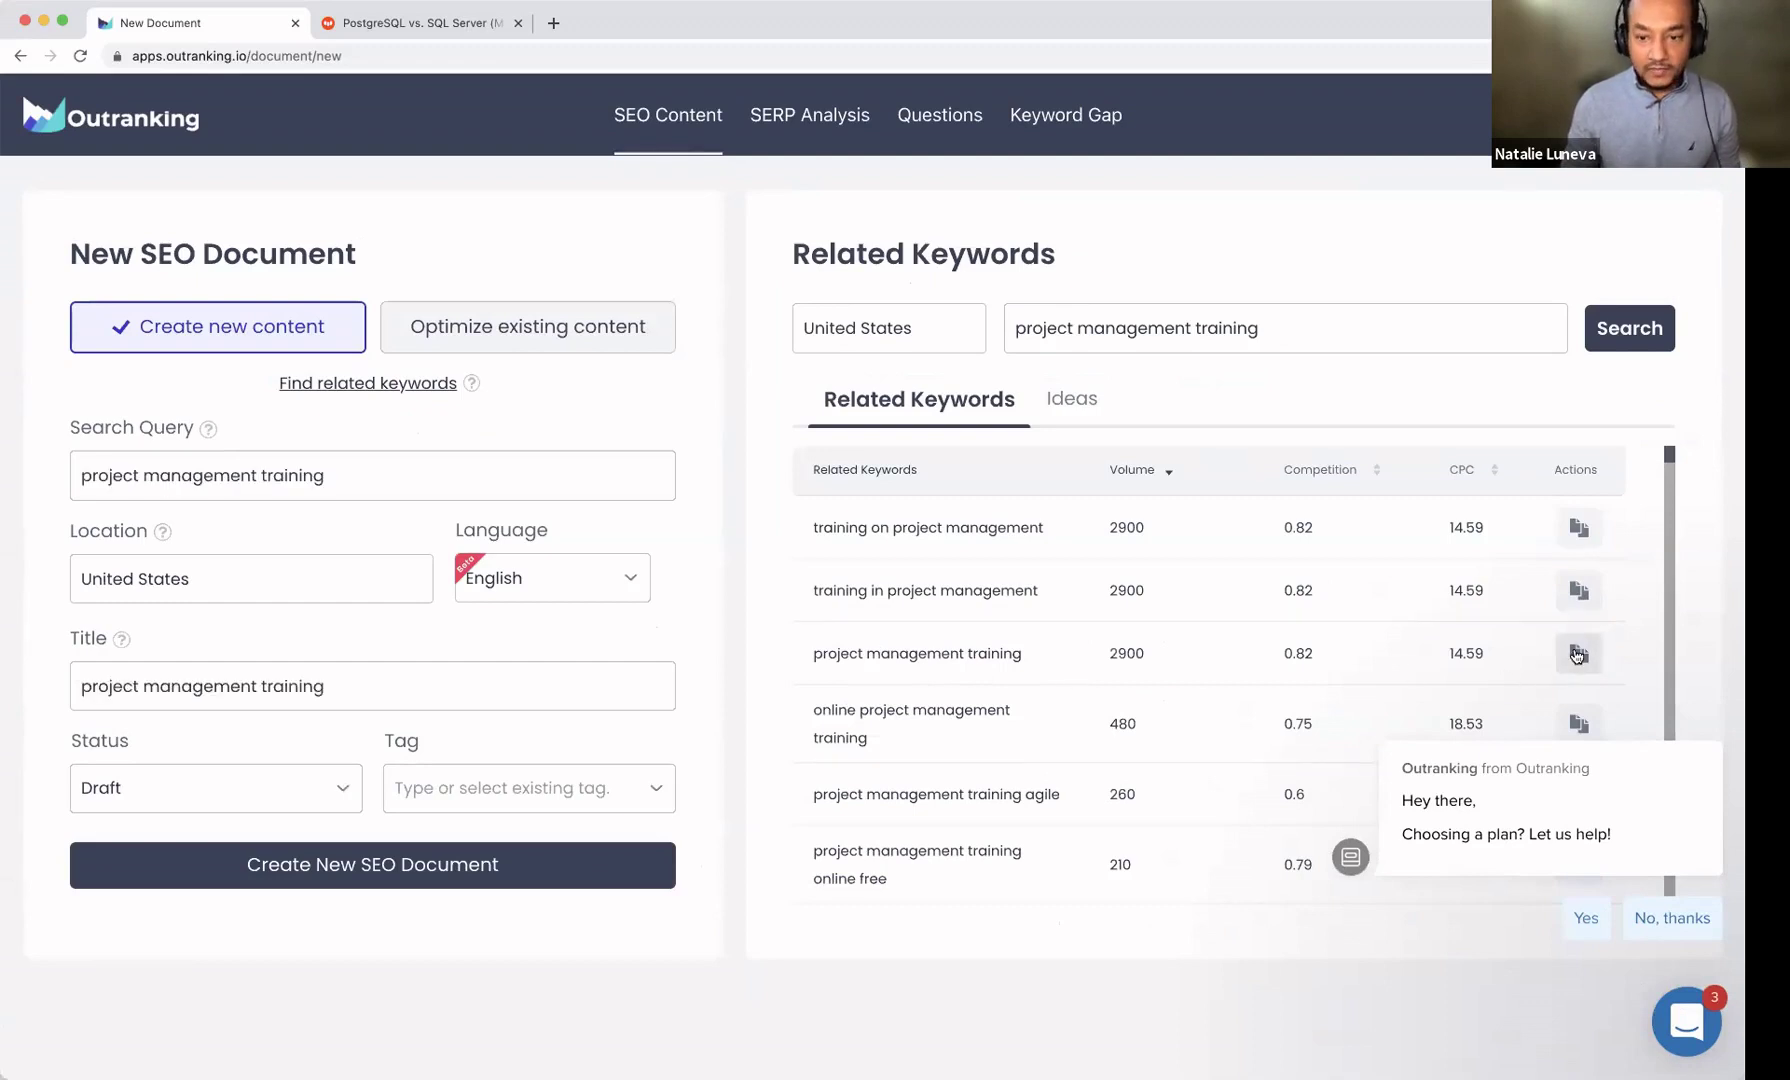
pyautogui.moveTo(1495, 655); pyautogui.dragTo(1260, 655)
pyautogui.click(350, 870)
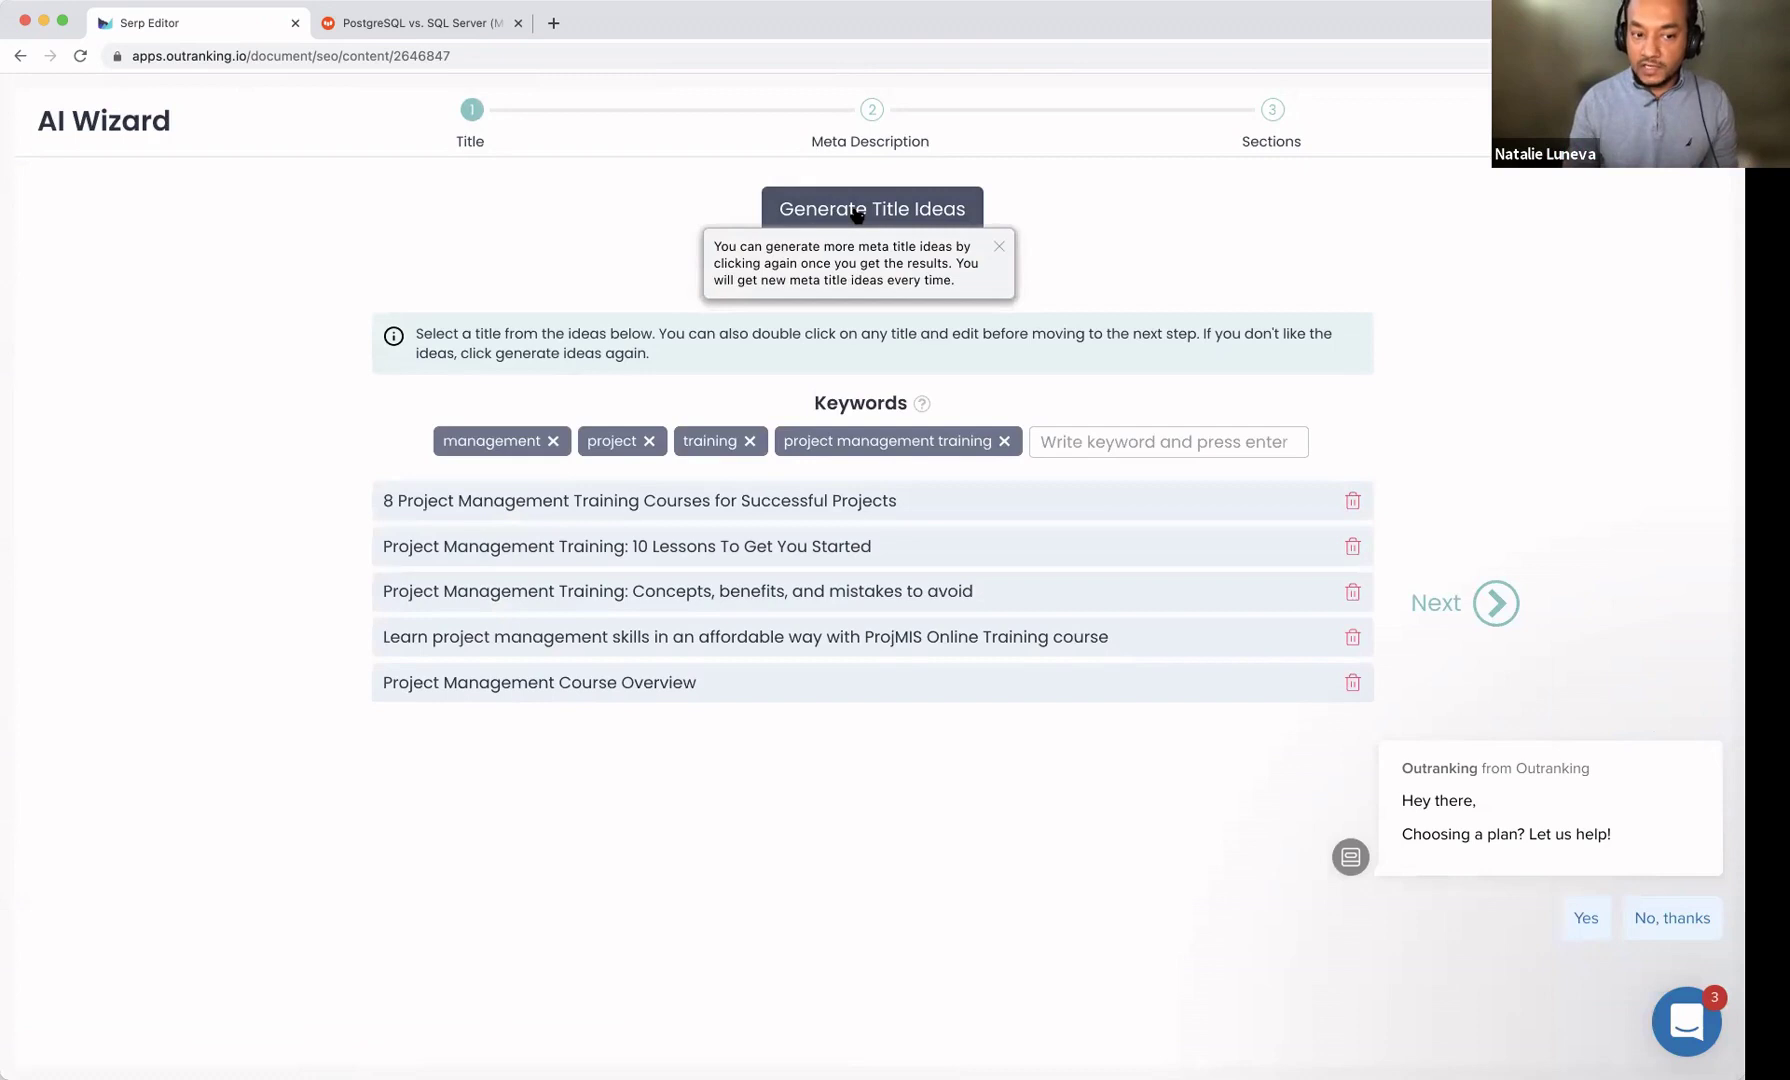
pyautogui.click(999, 246)
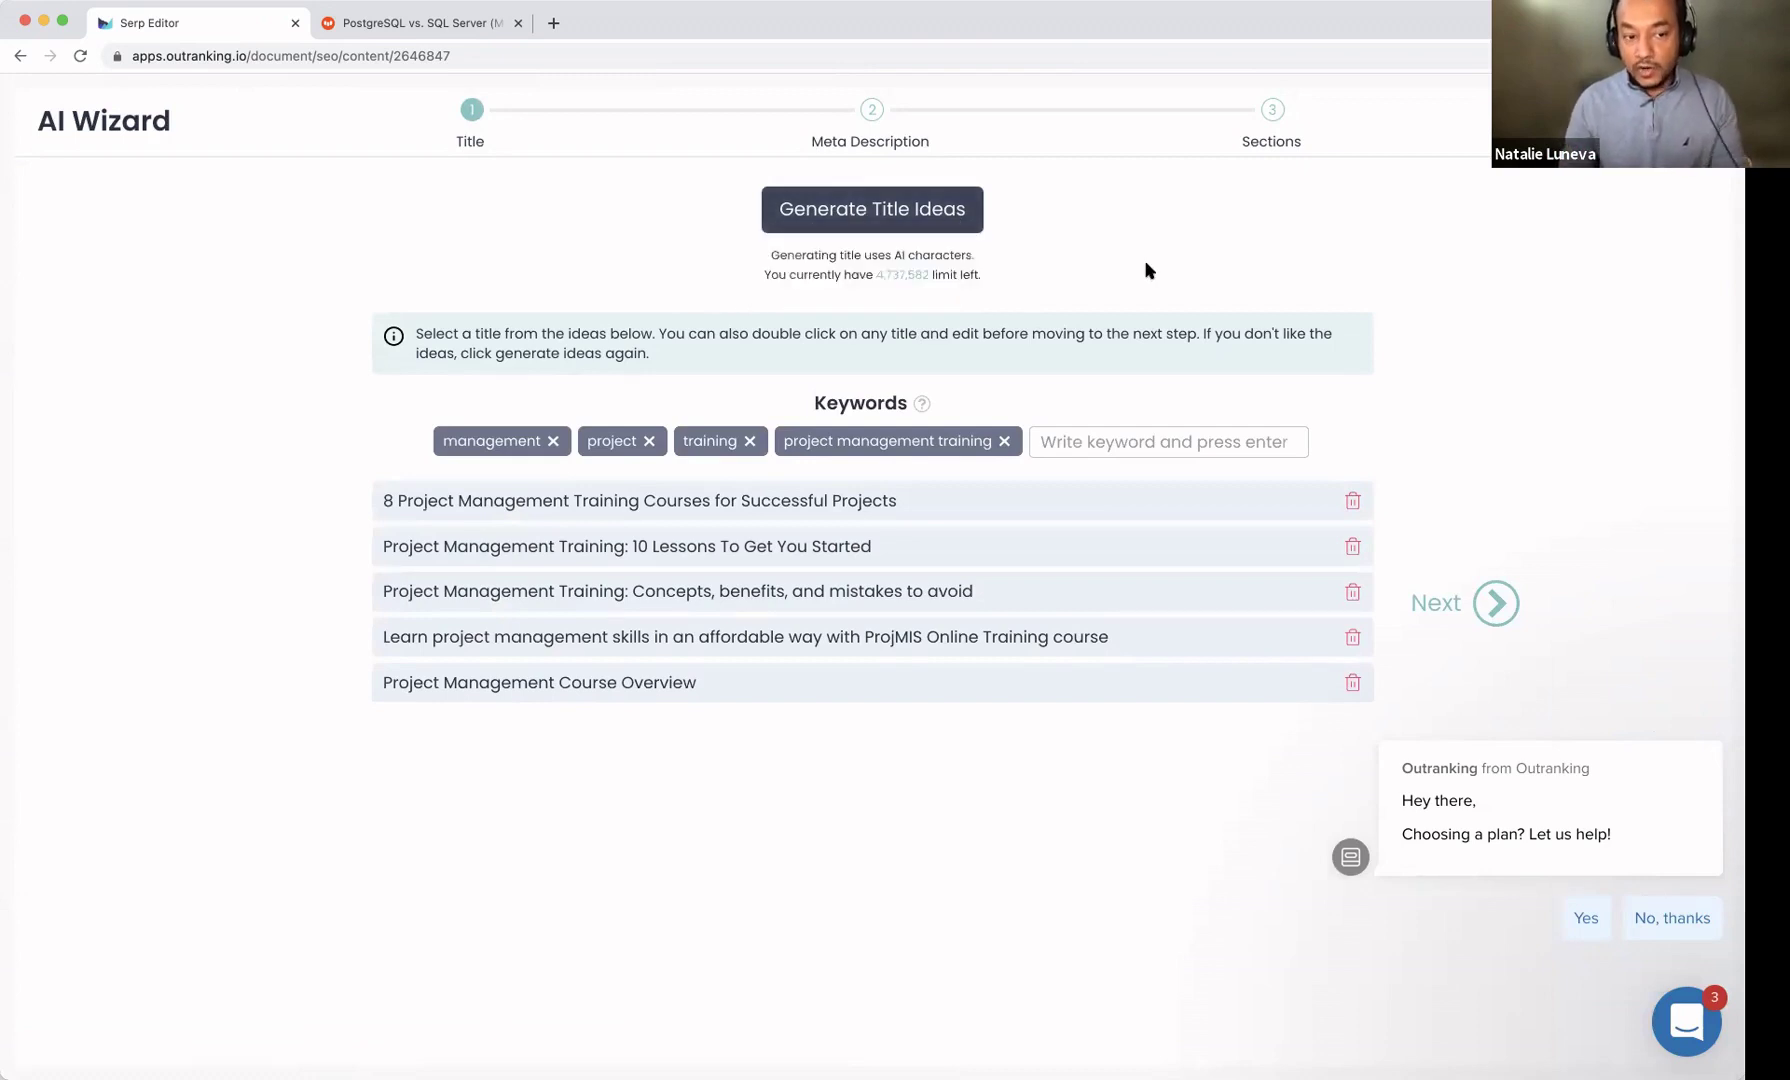
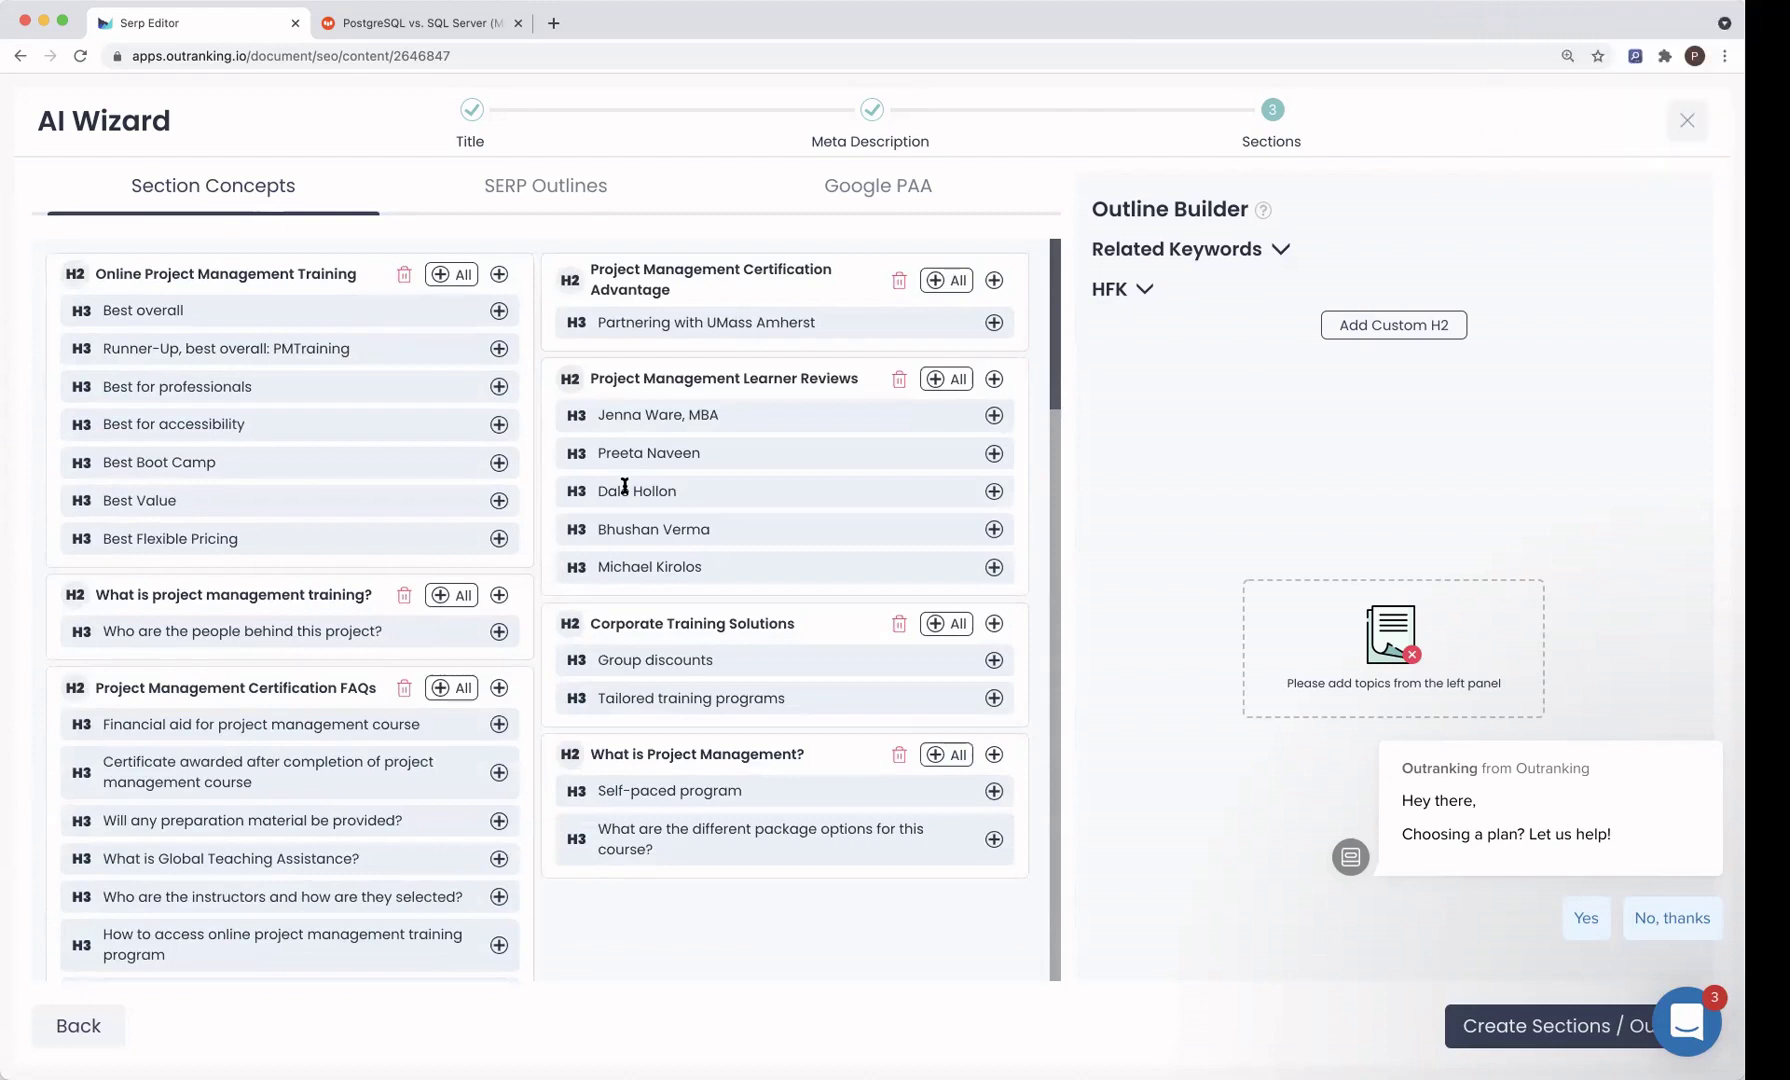
# Step: Add the complete section concept "What is project management training?" to the outline and look over the remaining concepts
pyautogui.click(441, 597)
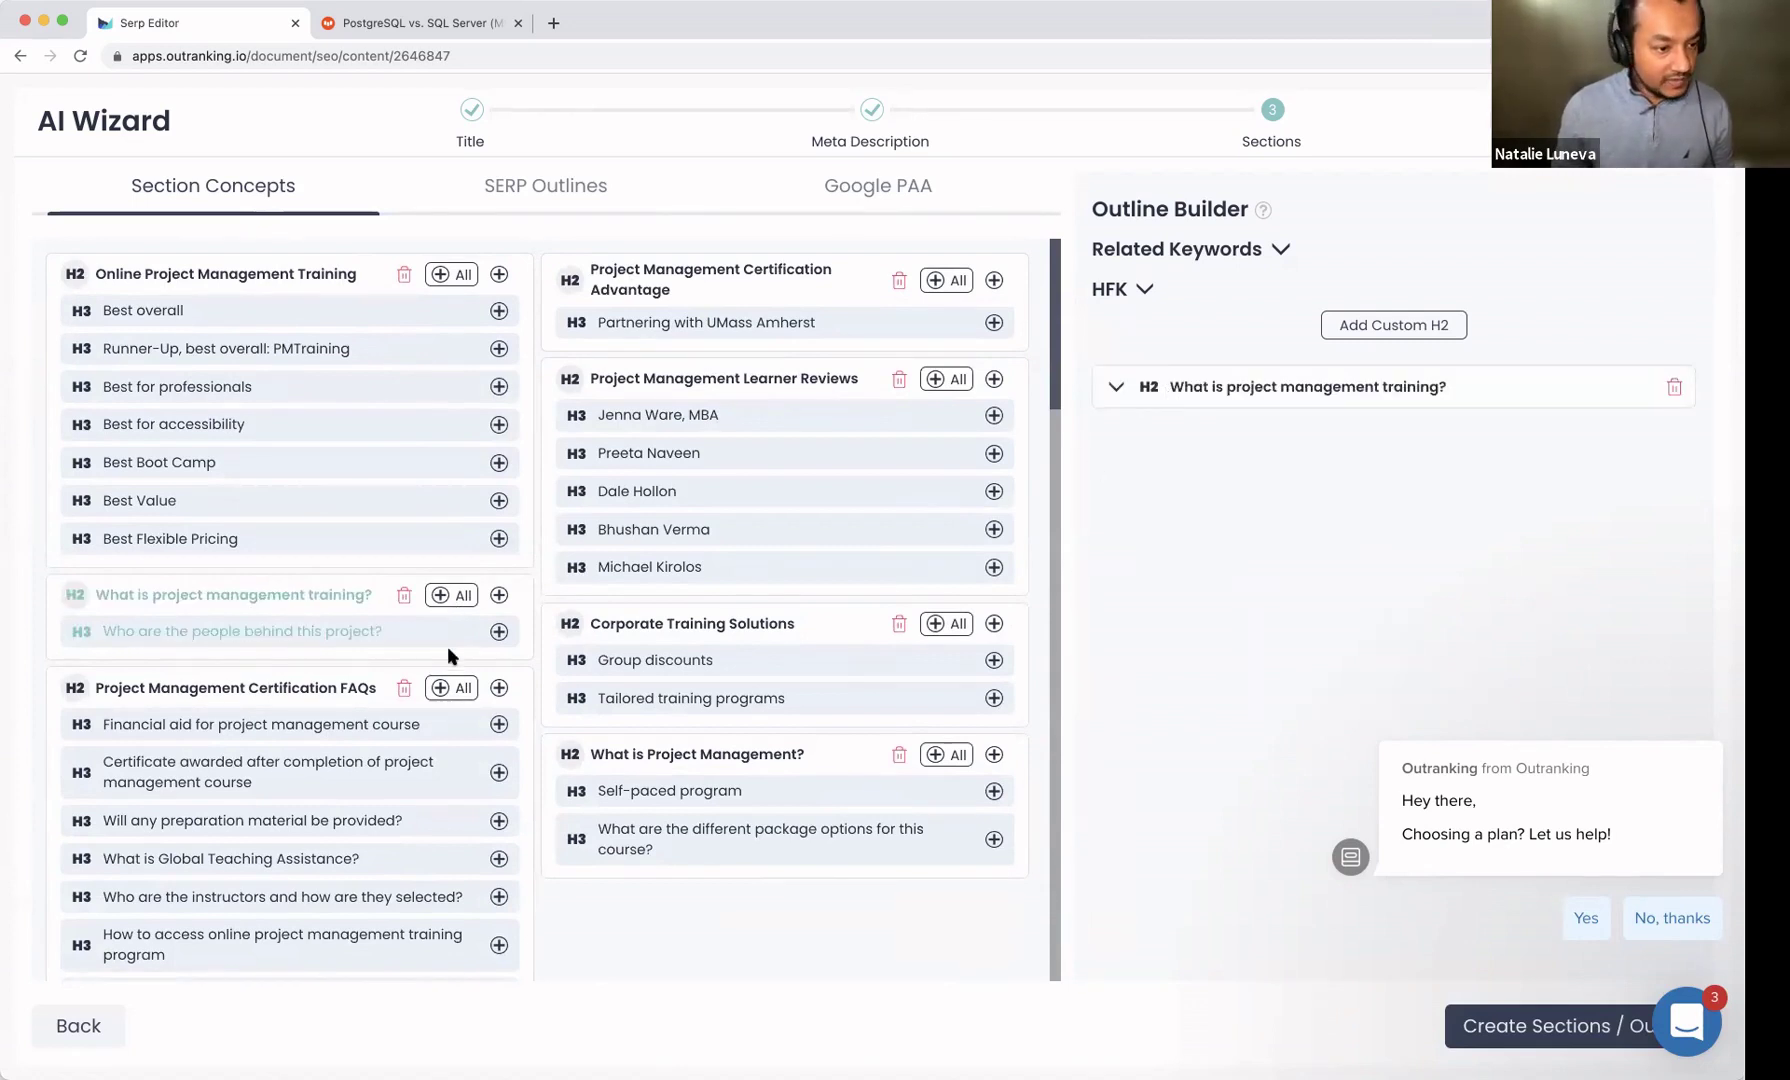
pyautogui.scroll(-2, 448, 656)
pyautogui.scroll(2, 448, 652)
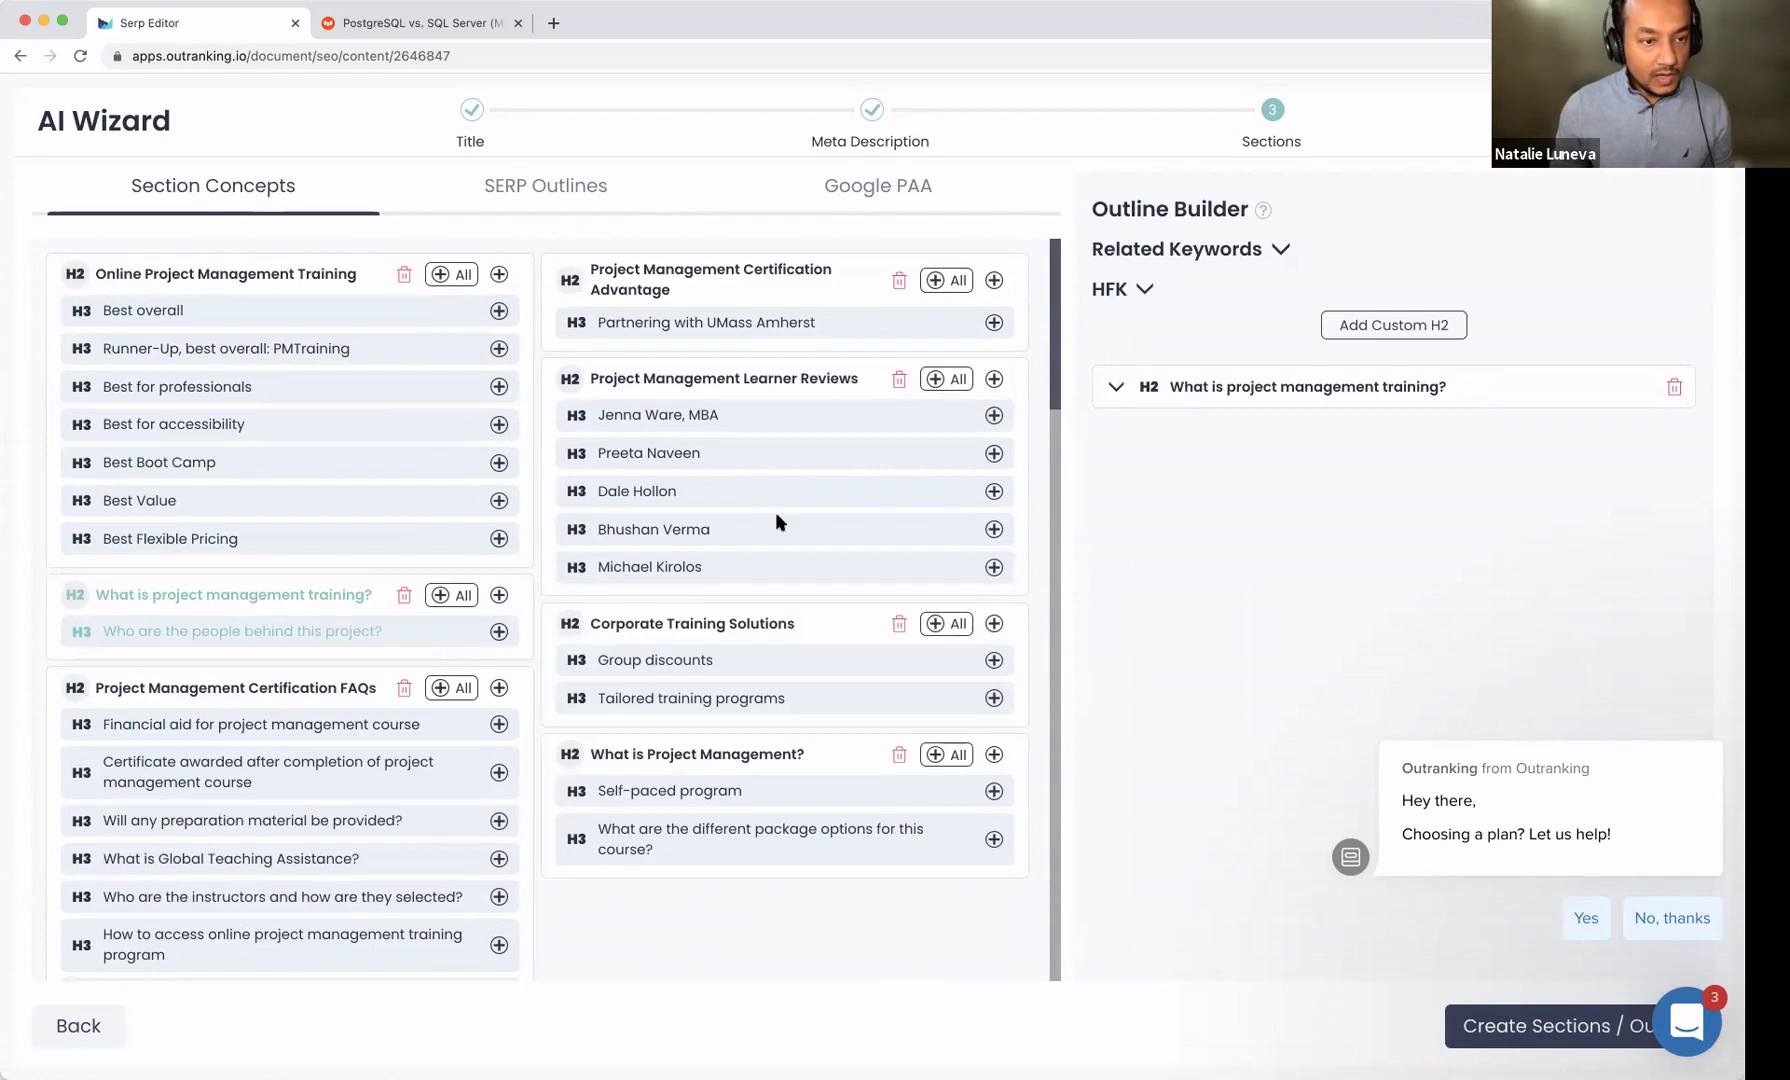
pyautogui.scroll(-5, 719, 587)
pyautogui.scroll(5, 719, 587)
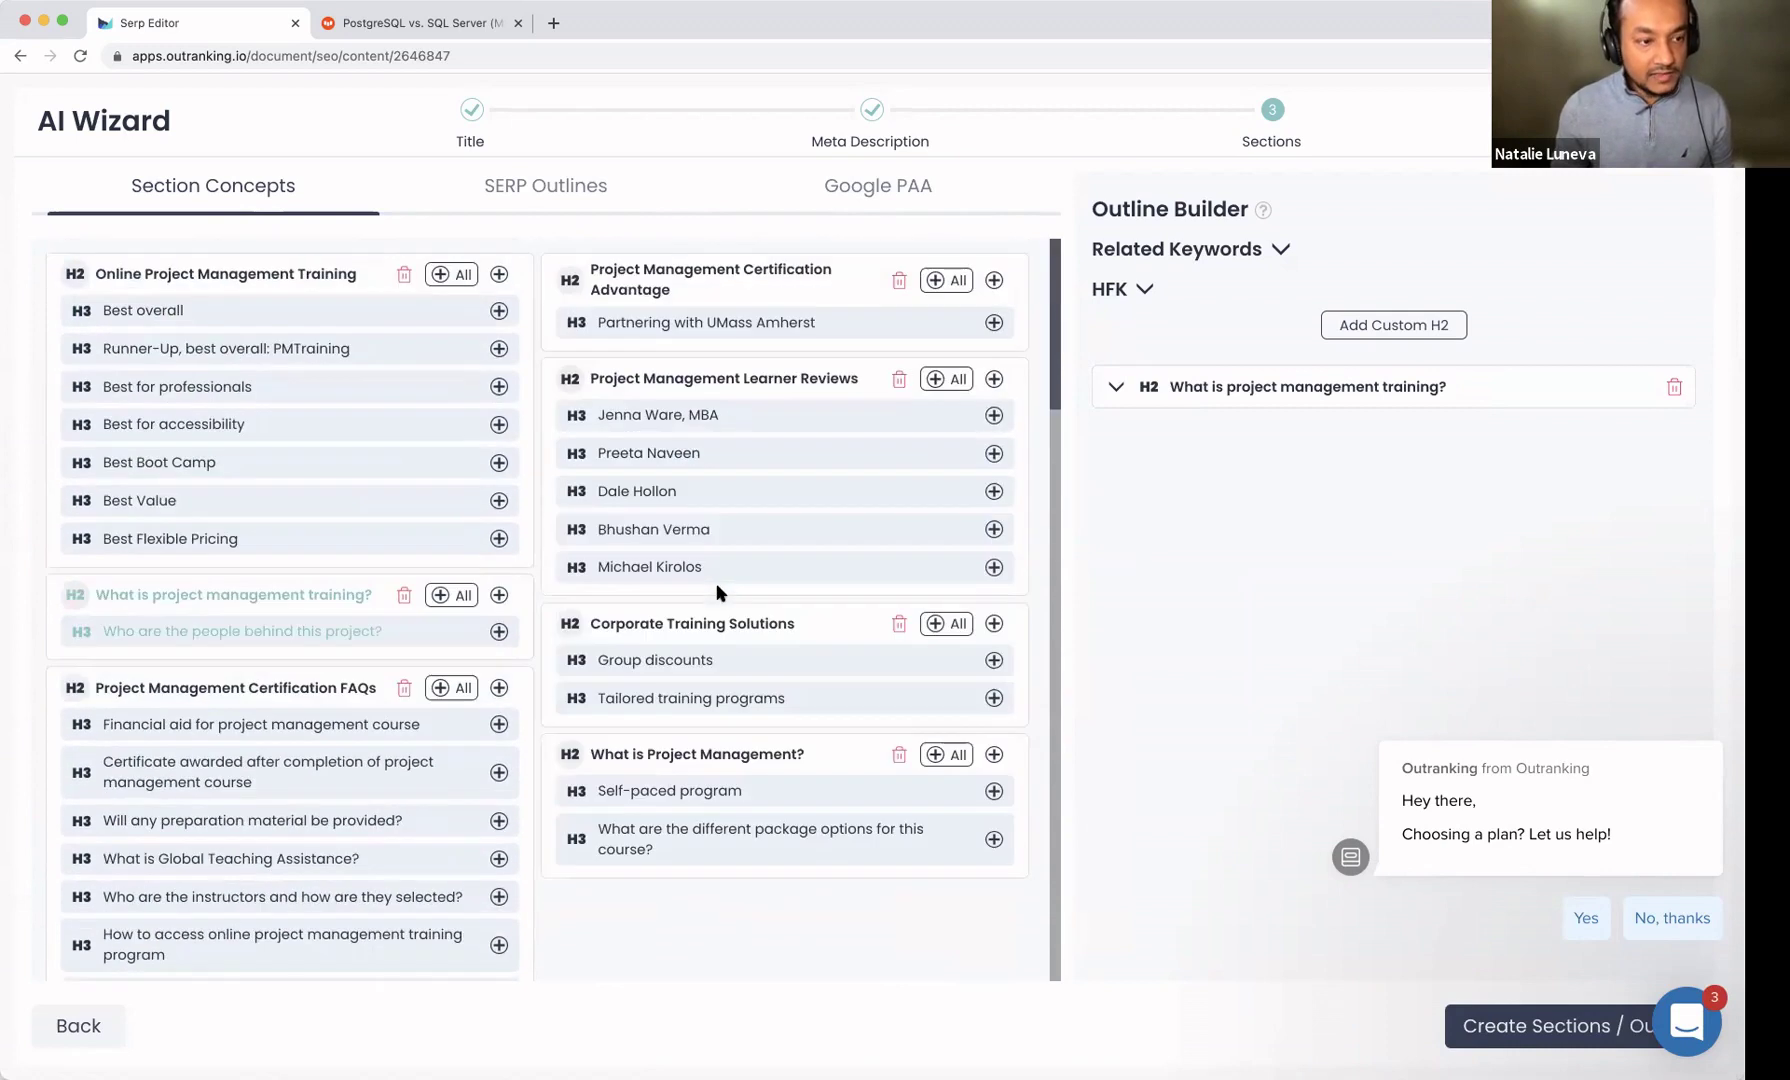
# Step: From the SERP outlines of projectmanagementacademy.net, add the H2 "EXAM PREP TRAINING" to the outline and expand Corporate Training Solutions
pyautogui.click(554, 201)
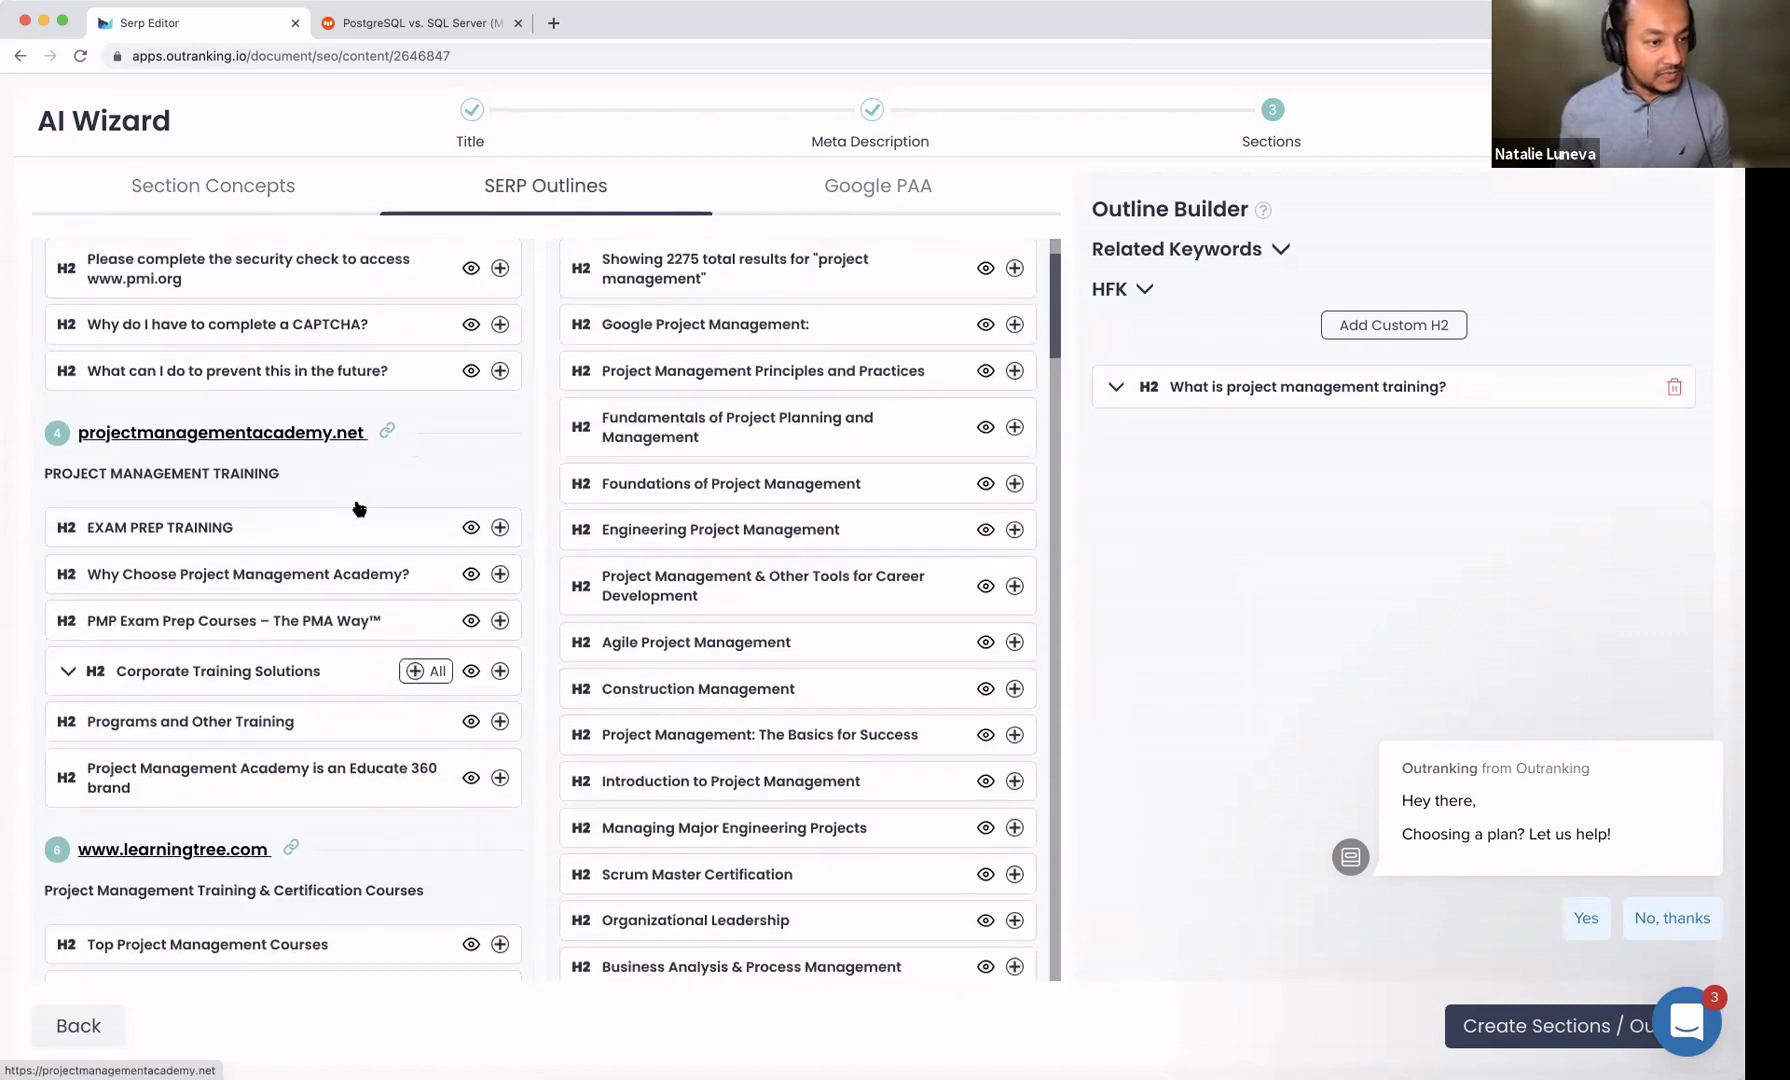
pyautogui.scroll(-3, 503, 491)
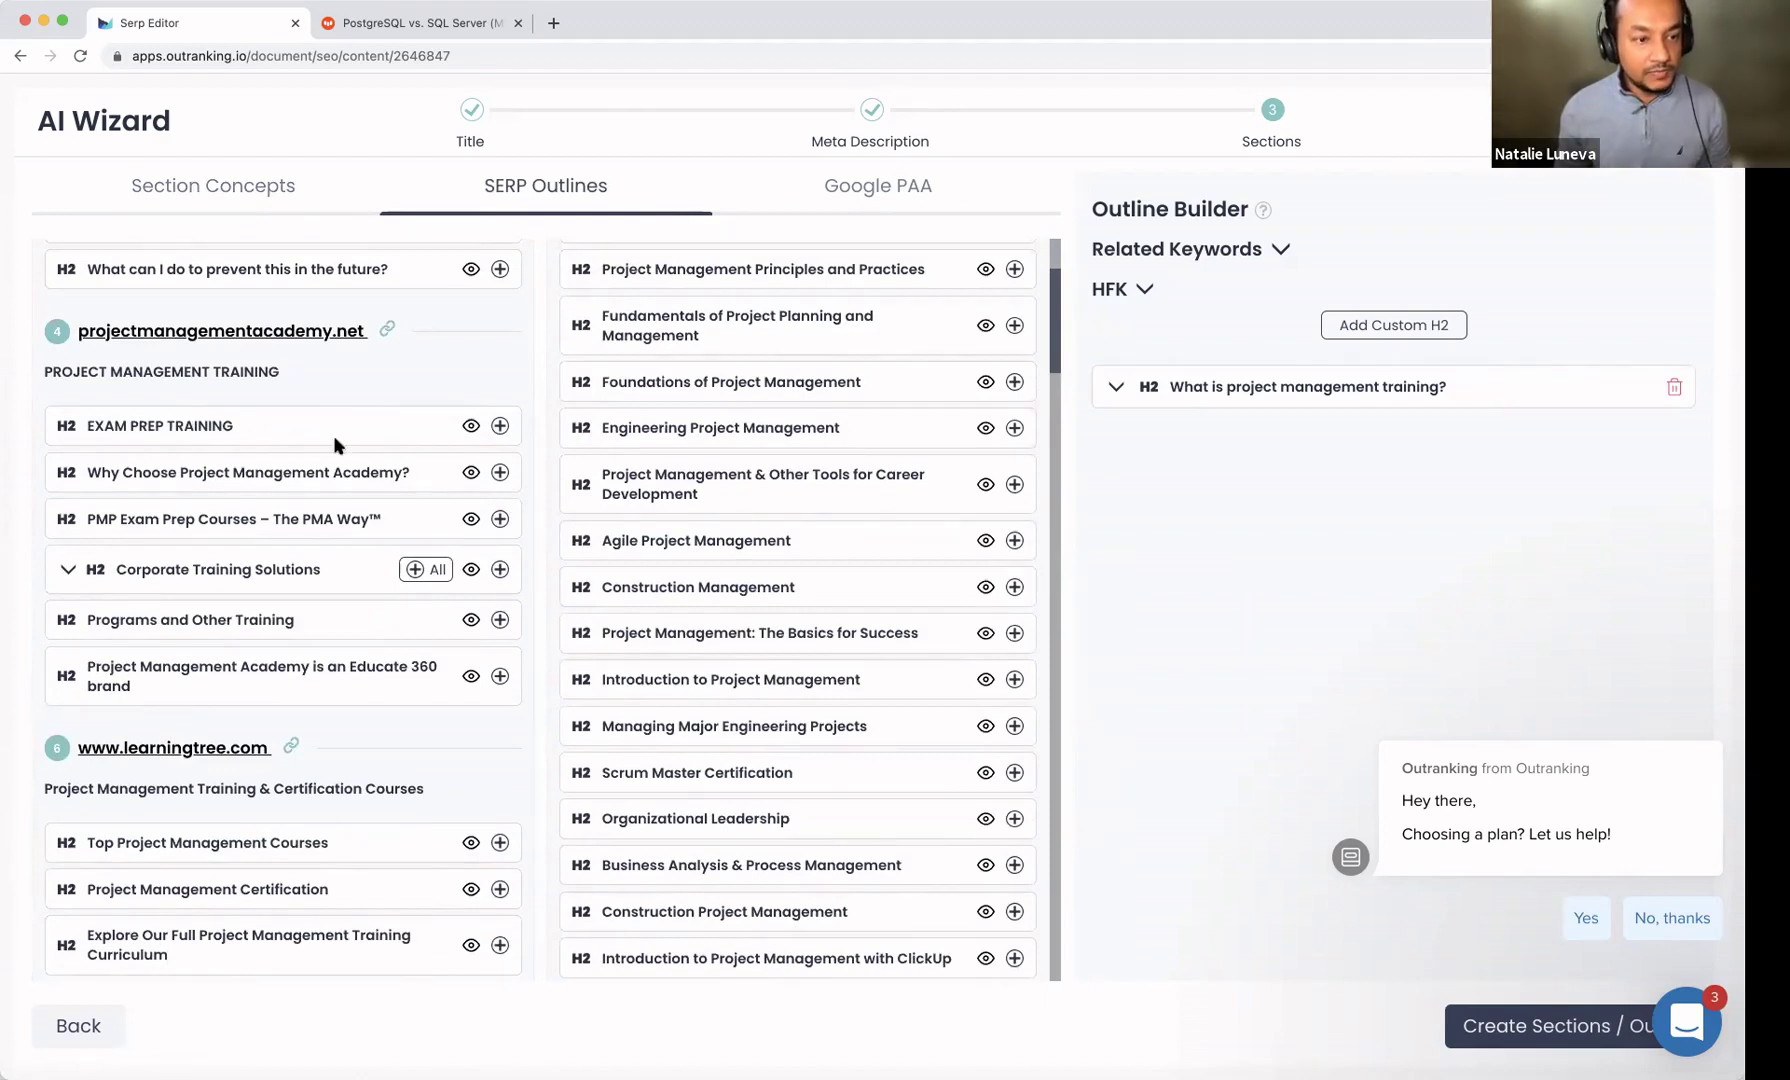
pyautogui.click(499, 426)
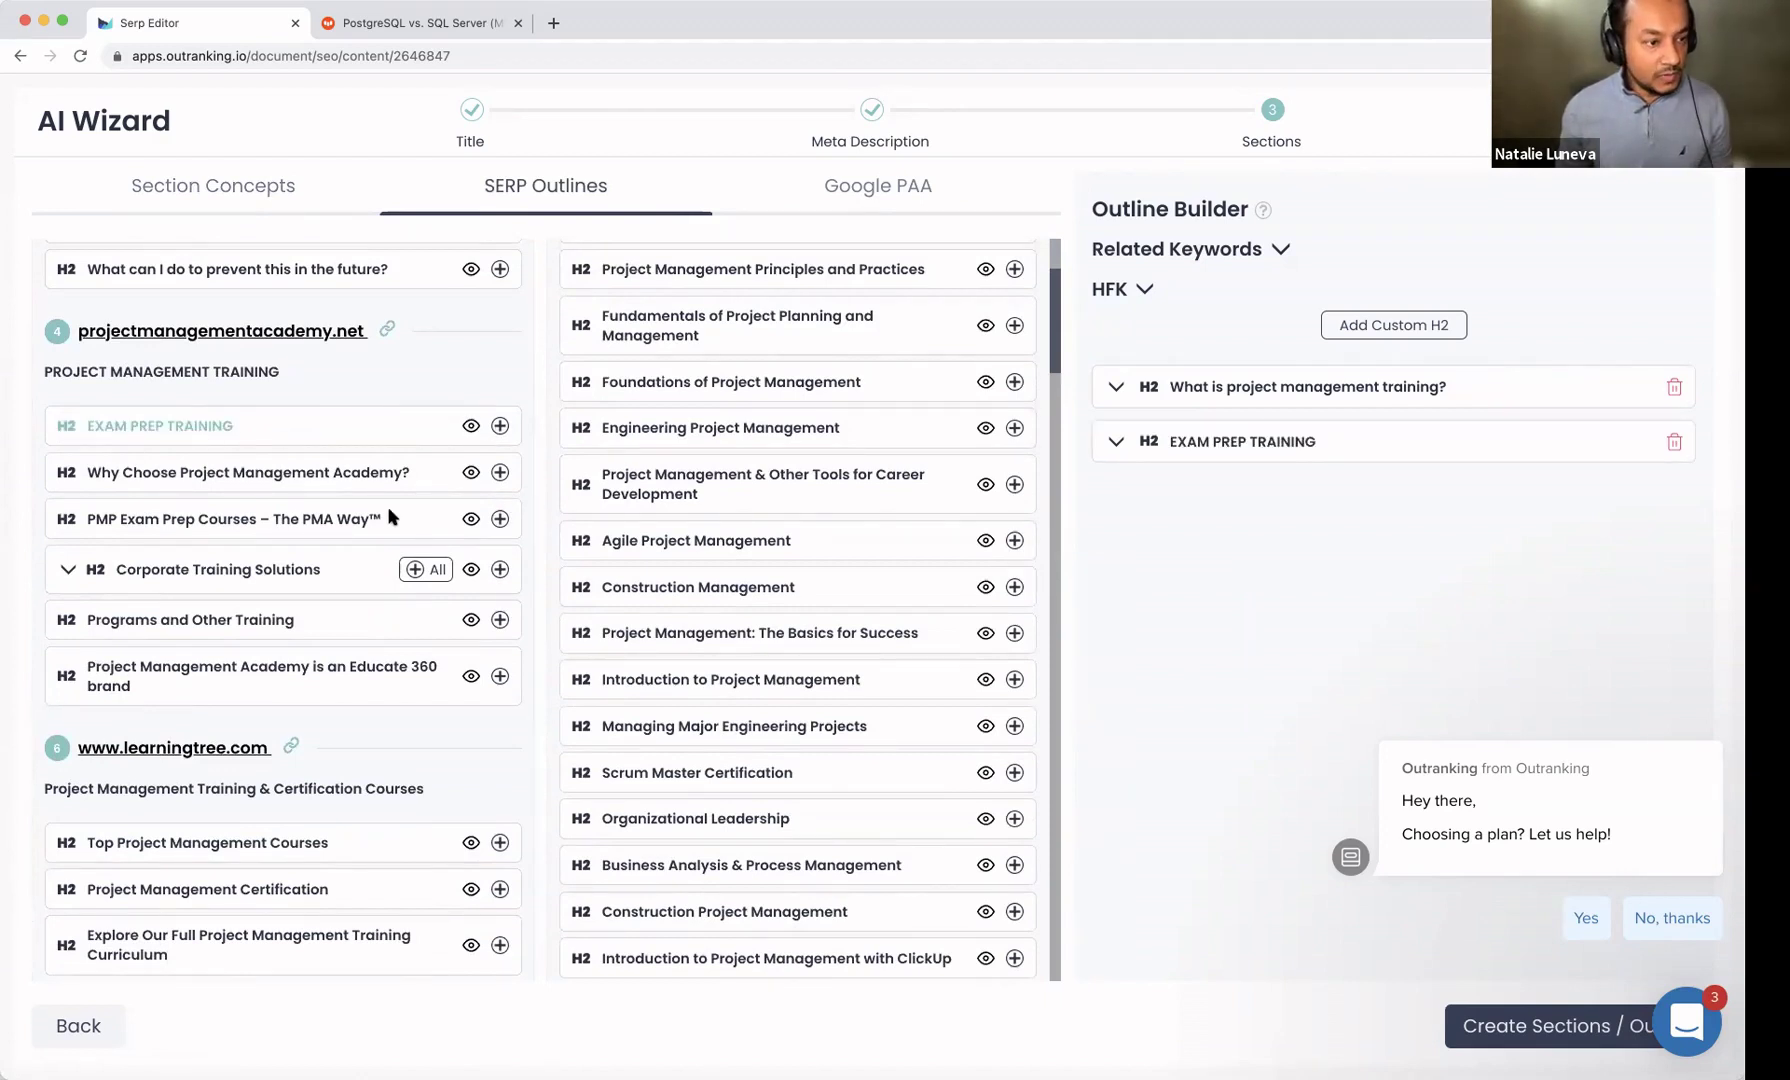
pyautogui.click(76, 576)
pyautogui.scroll(-5, 306, 660)
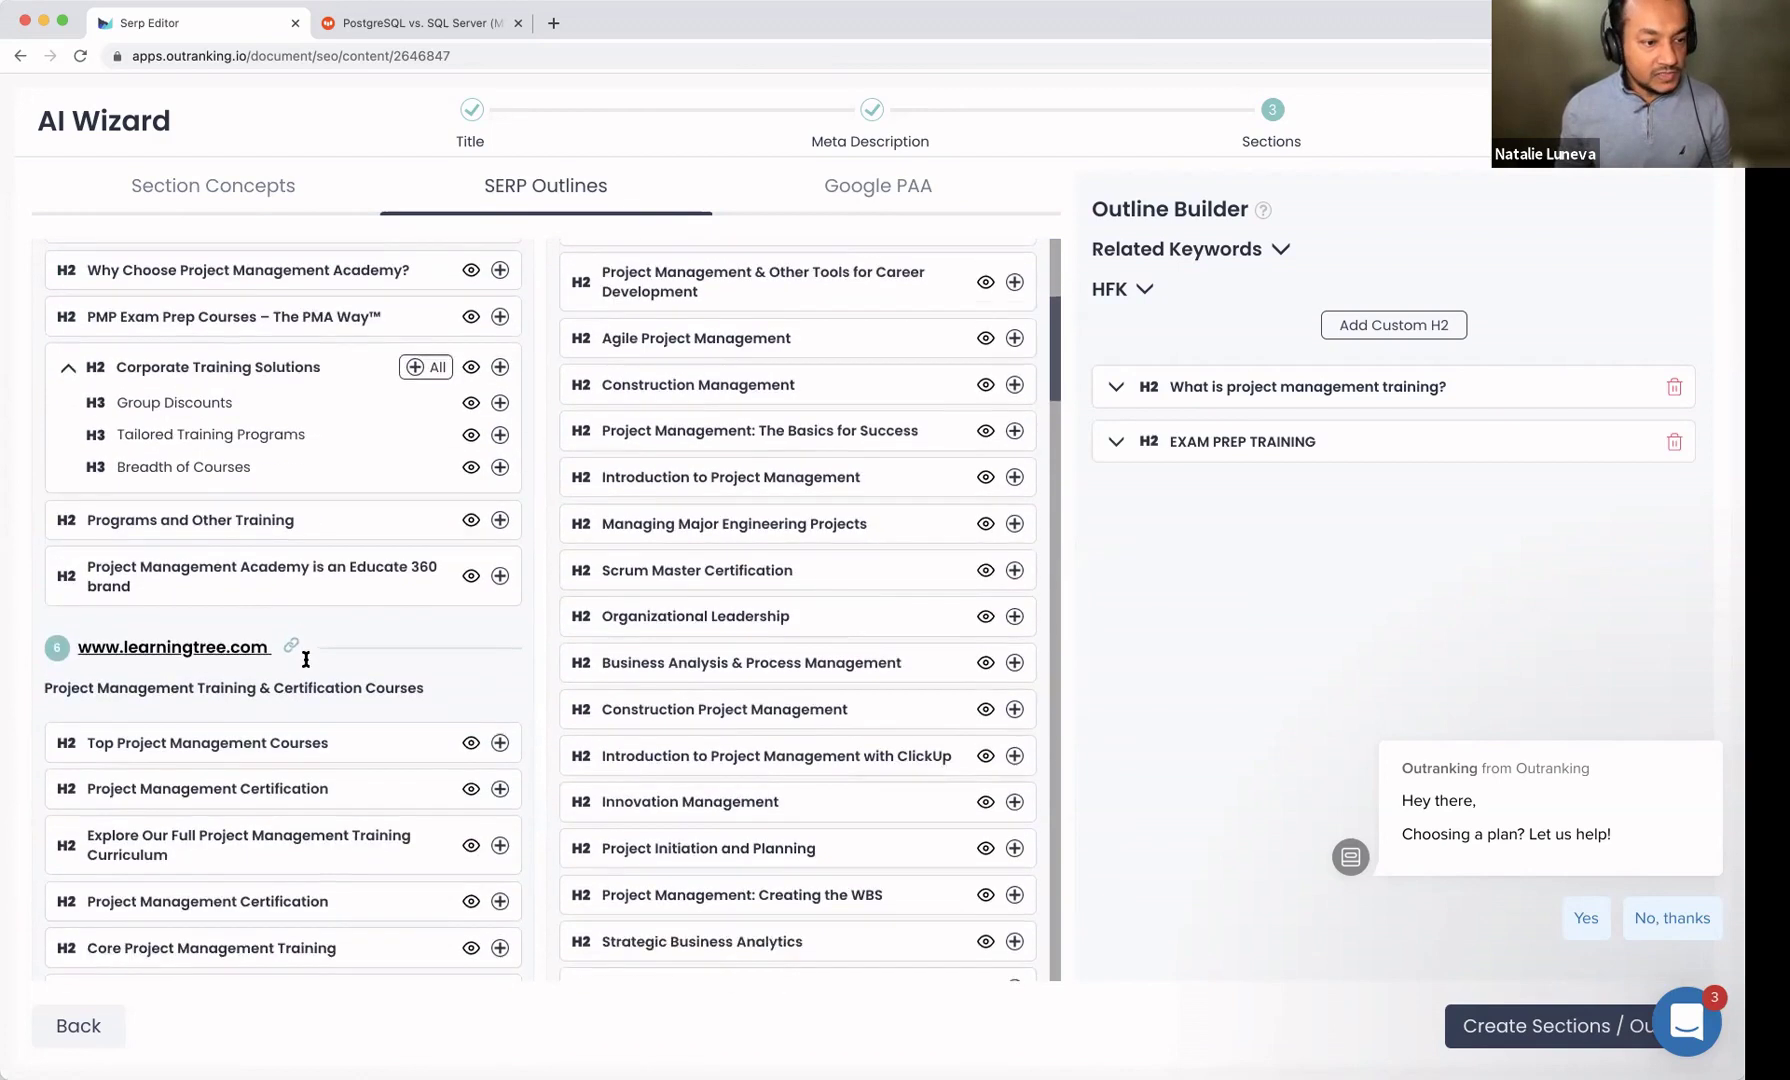
pyautogui.scroll(5, 947, 289)
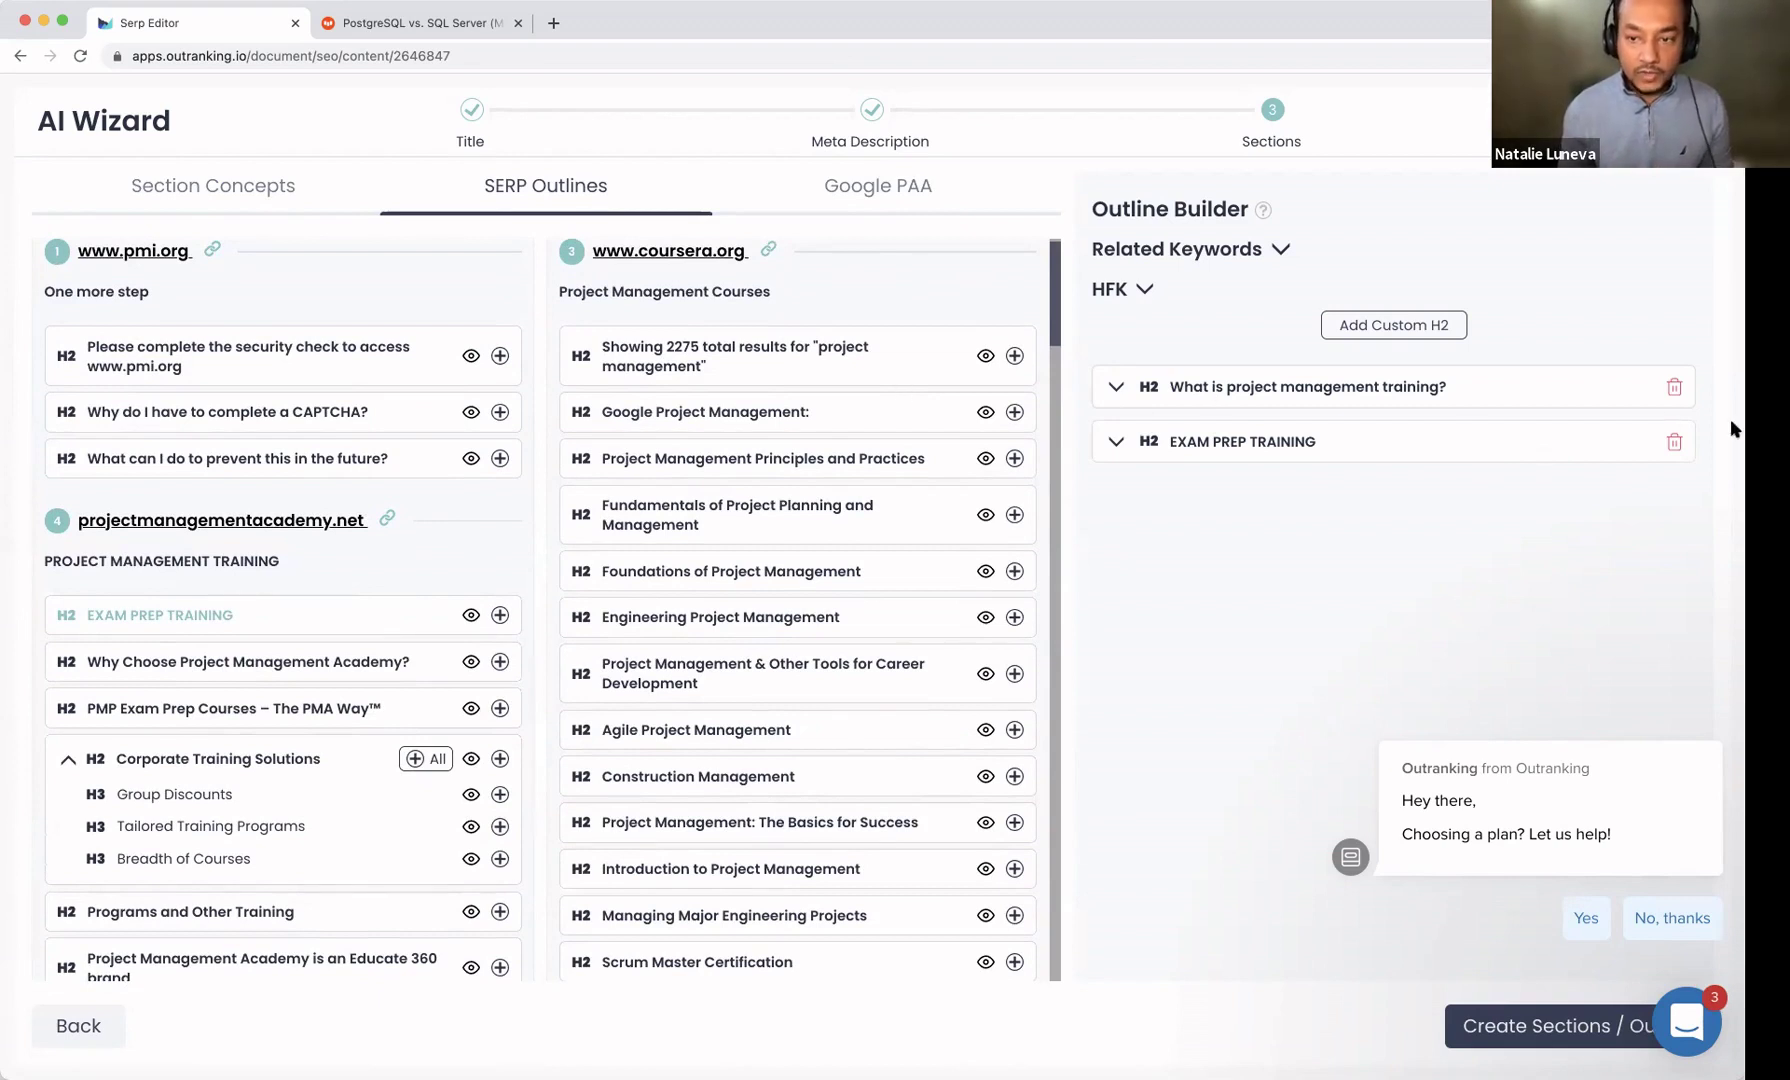
# Step: Remove the "What is project management training?" and "EXAM PREP TRAINING" headings from the outline
pyautogui.click(1674, 387)
pyautogui.click(1674, 387)
# Step: Add a custom H2 to the outline reading "What is project management training"
pyautogui.click(1386, 323)
pyautogui.doubleClick(1331, 383)
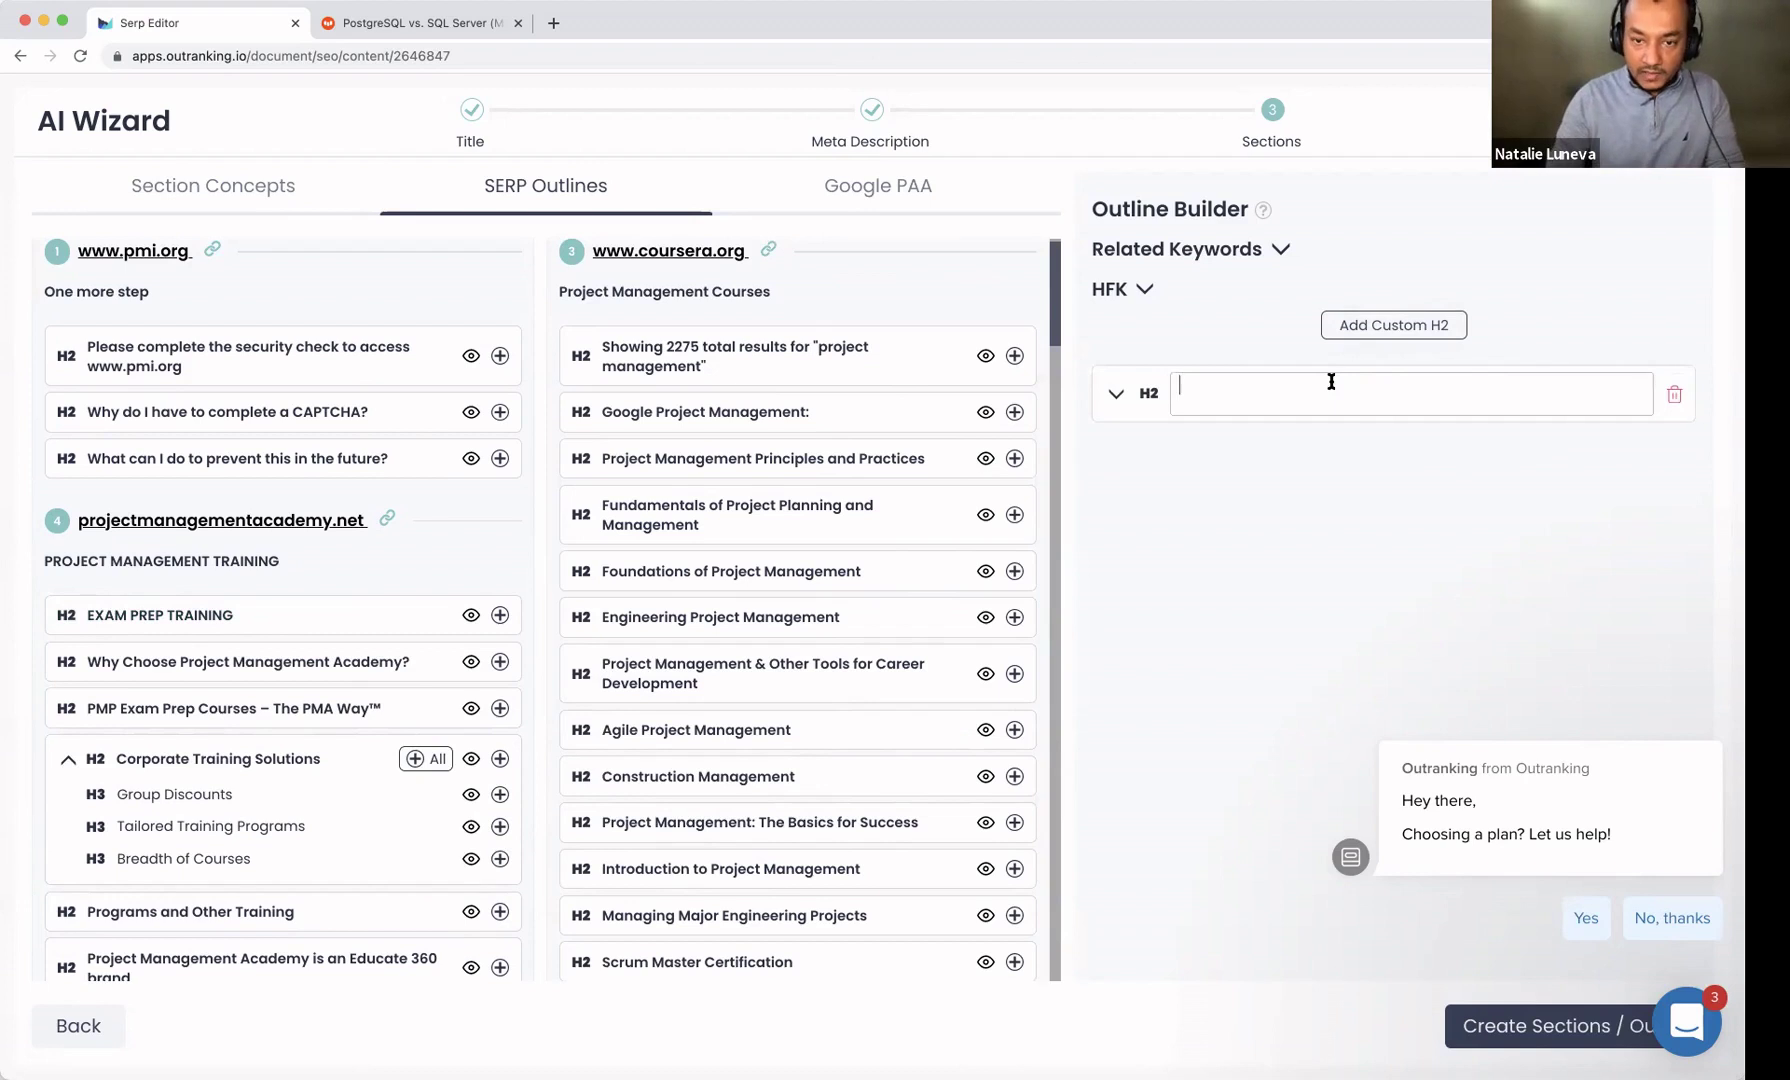
pyautogui.write('What is project management training')
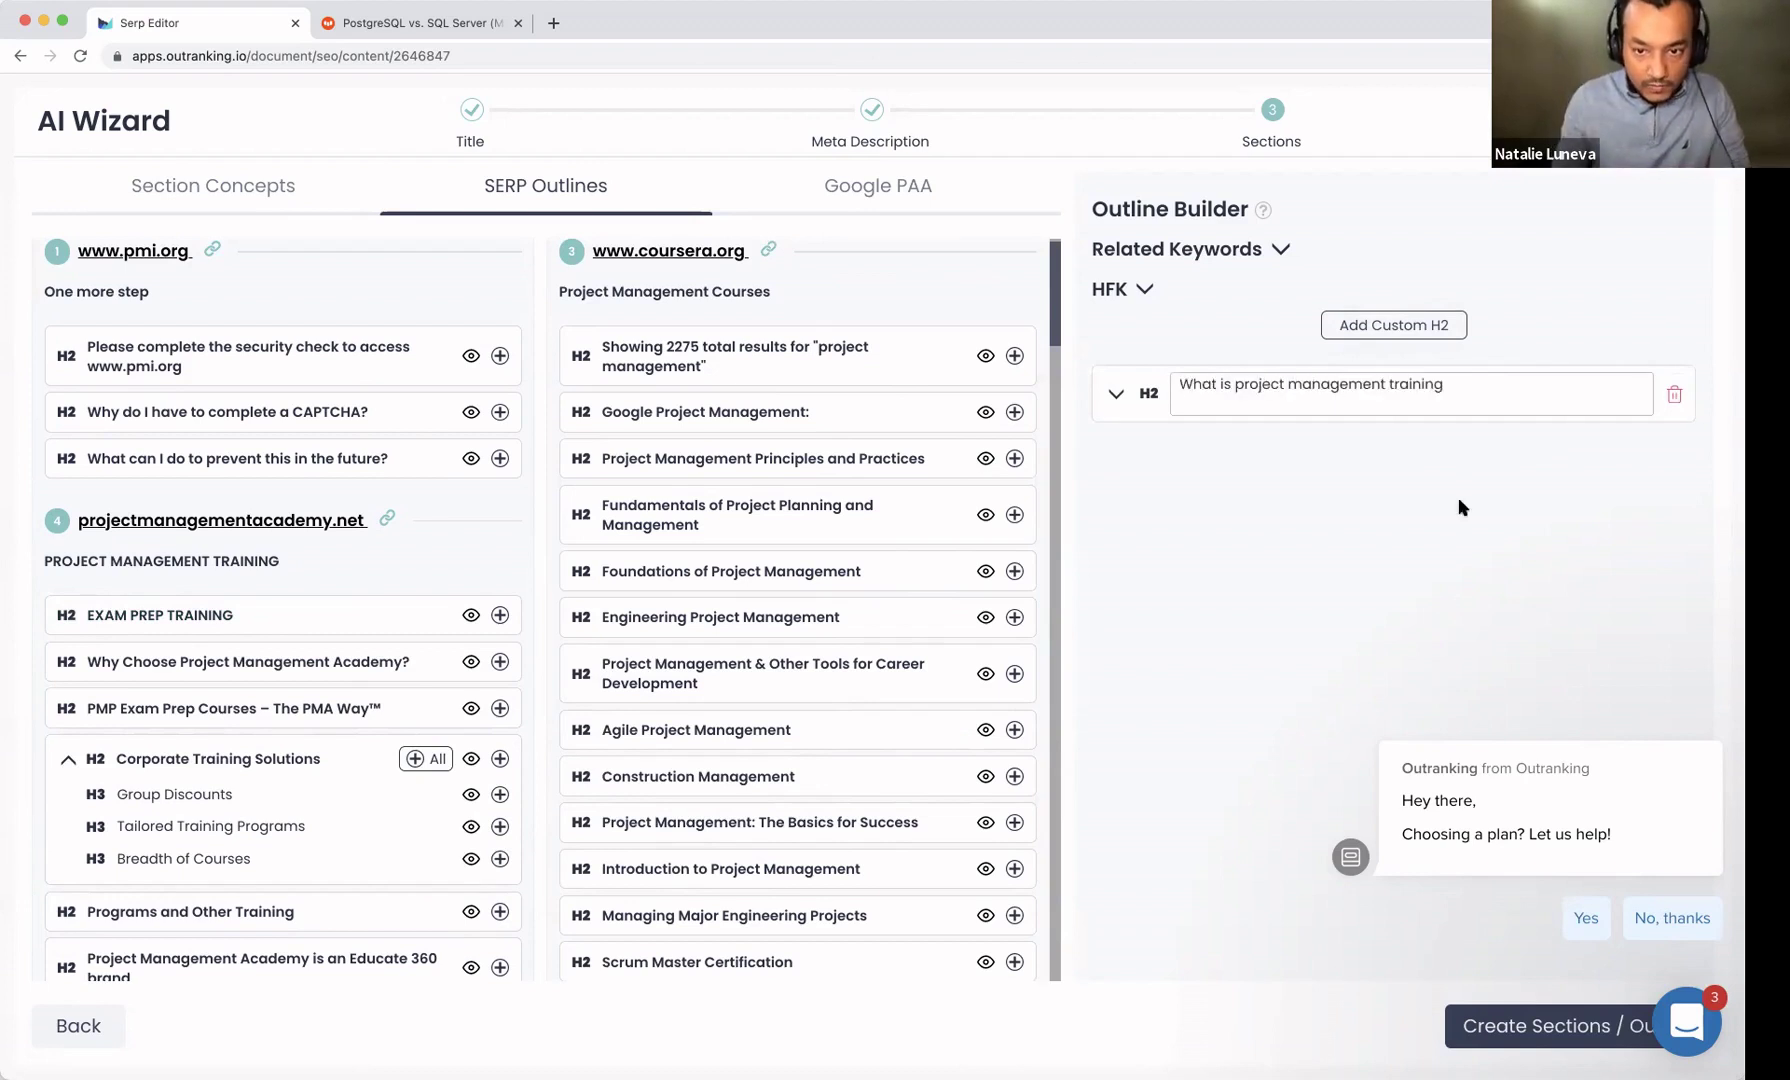
pyautogui.press('Return')
# Step: Add a second custom H2 to the outline reading "Why is project management taining important"
pyautogui.click(1420, 322)
pyautogui.doubleClick(1331, 386)
pyautogui.write('Why is project management taining important')
pyautogui.press('Return')
# Step: Add another blank custom H2 and correct the misspelled "taining" to "training" in the heading below it
pyautogui.click(1392, 328)
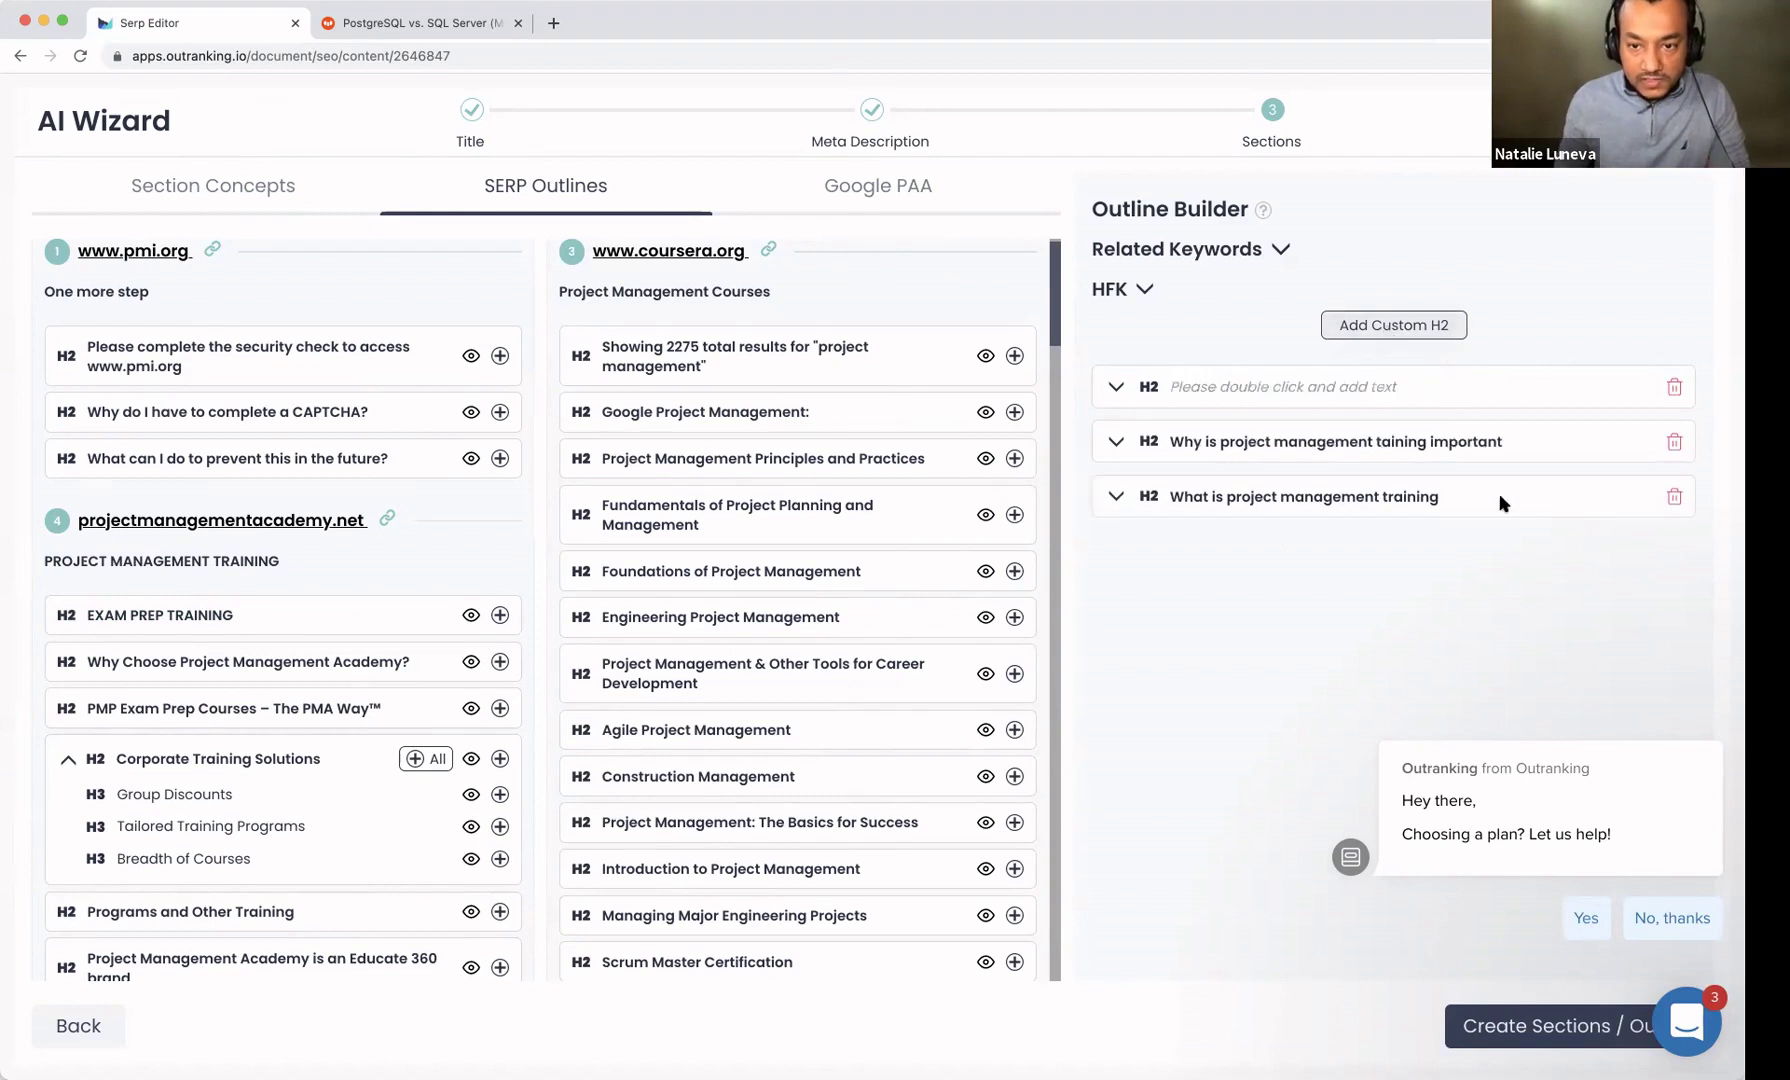
pyautogui.doubleClick(1398, 440)
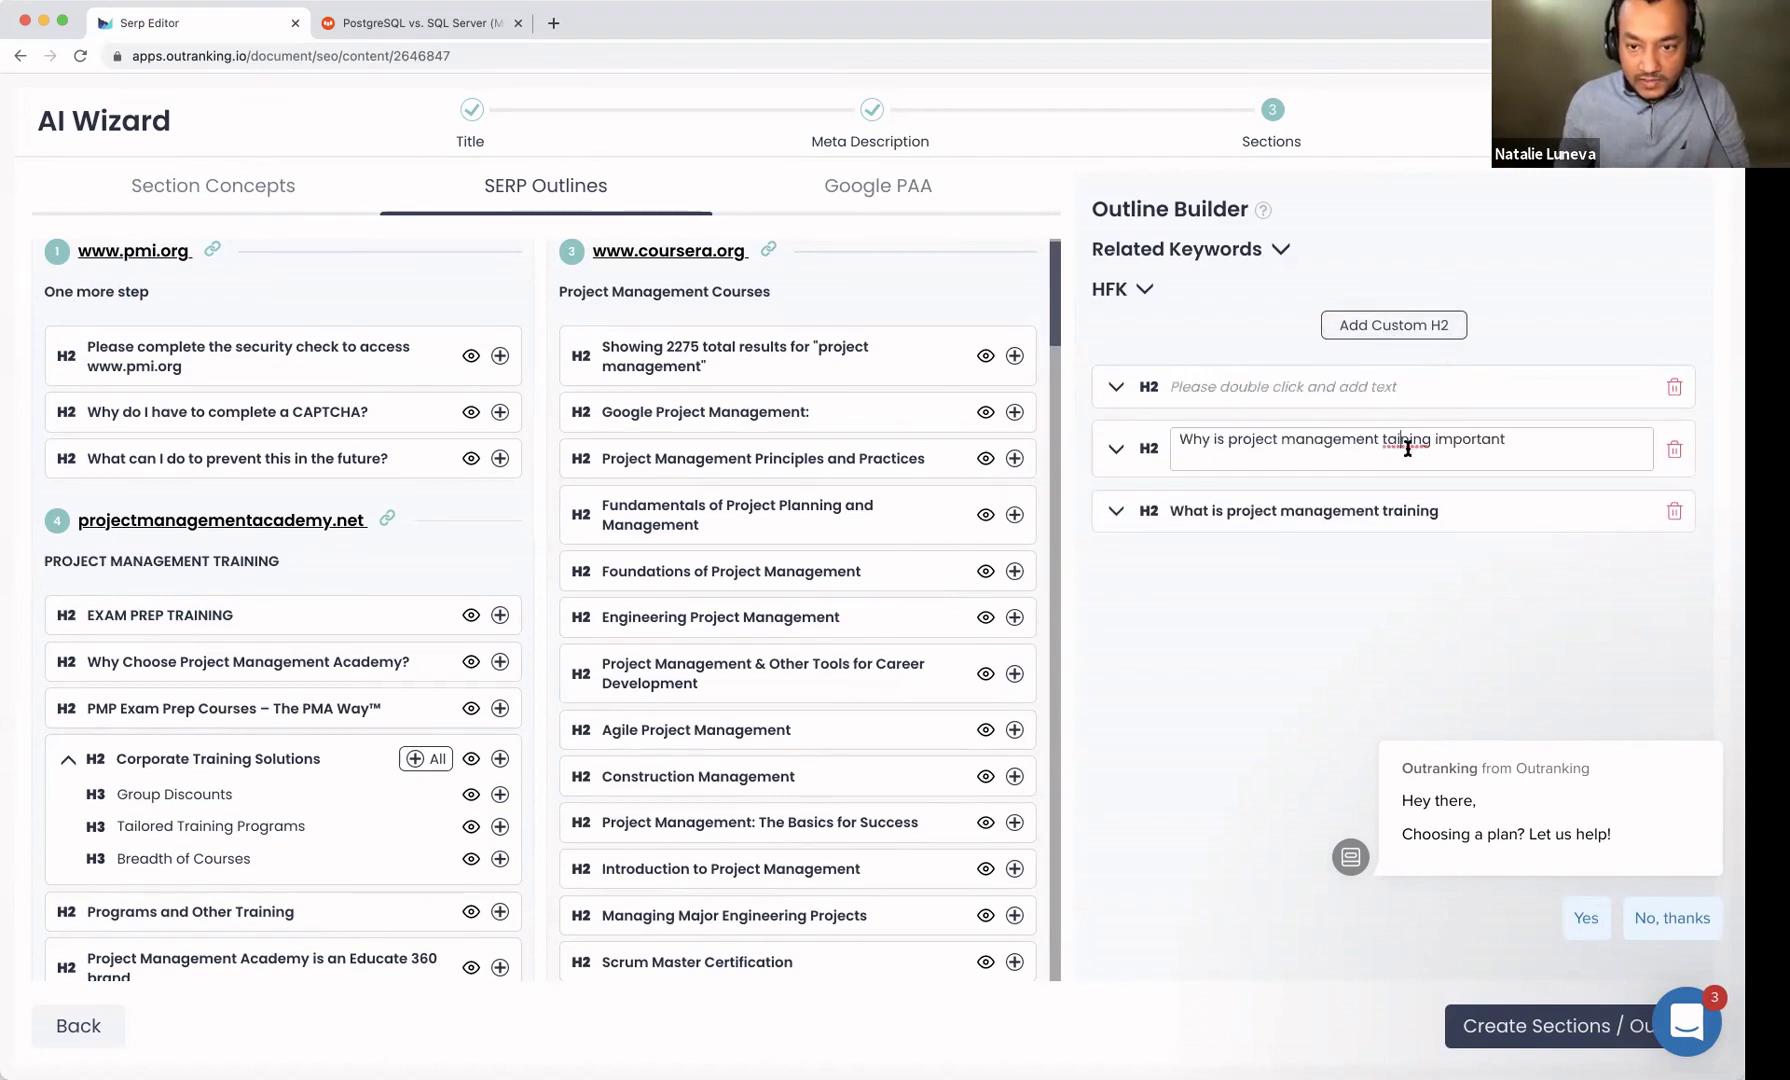
pyautogui.rightClick(1410, 445)
pyautogui.click(1441, 478)
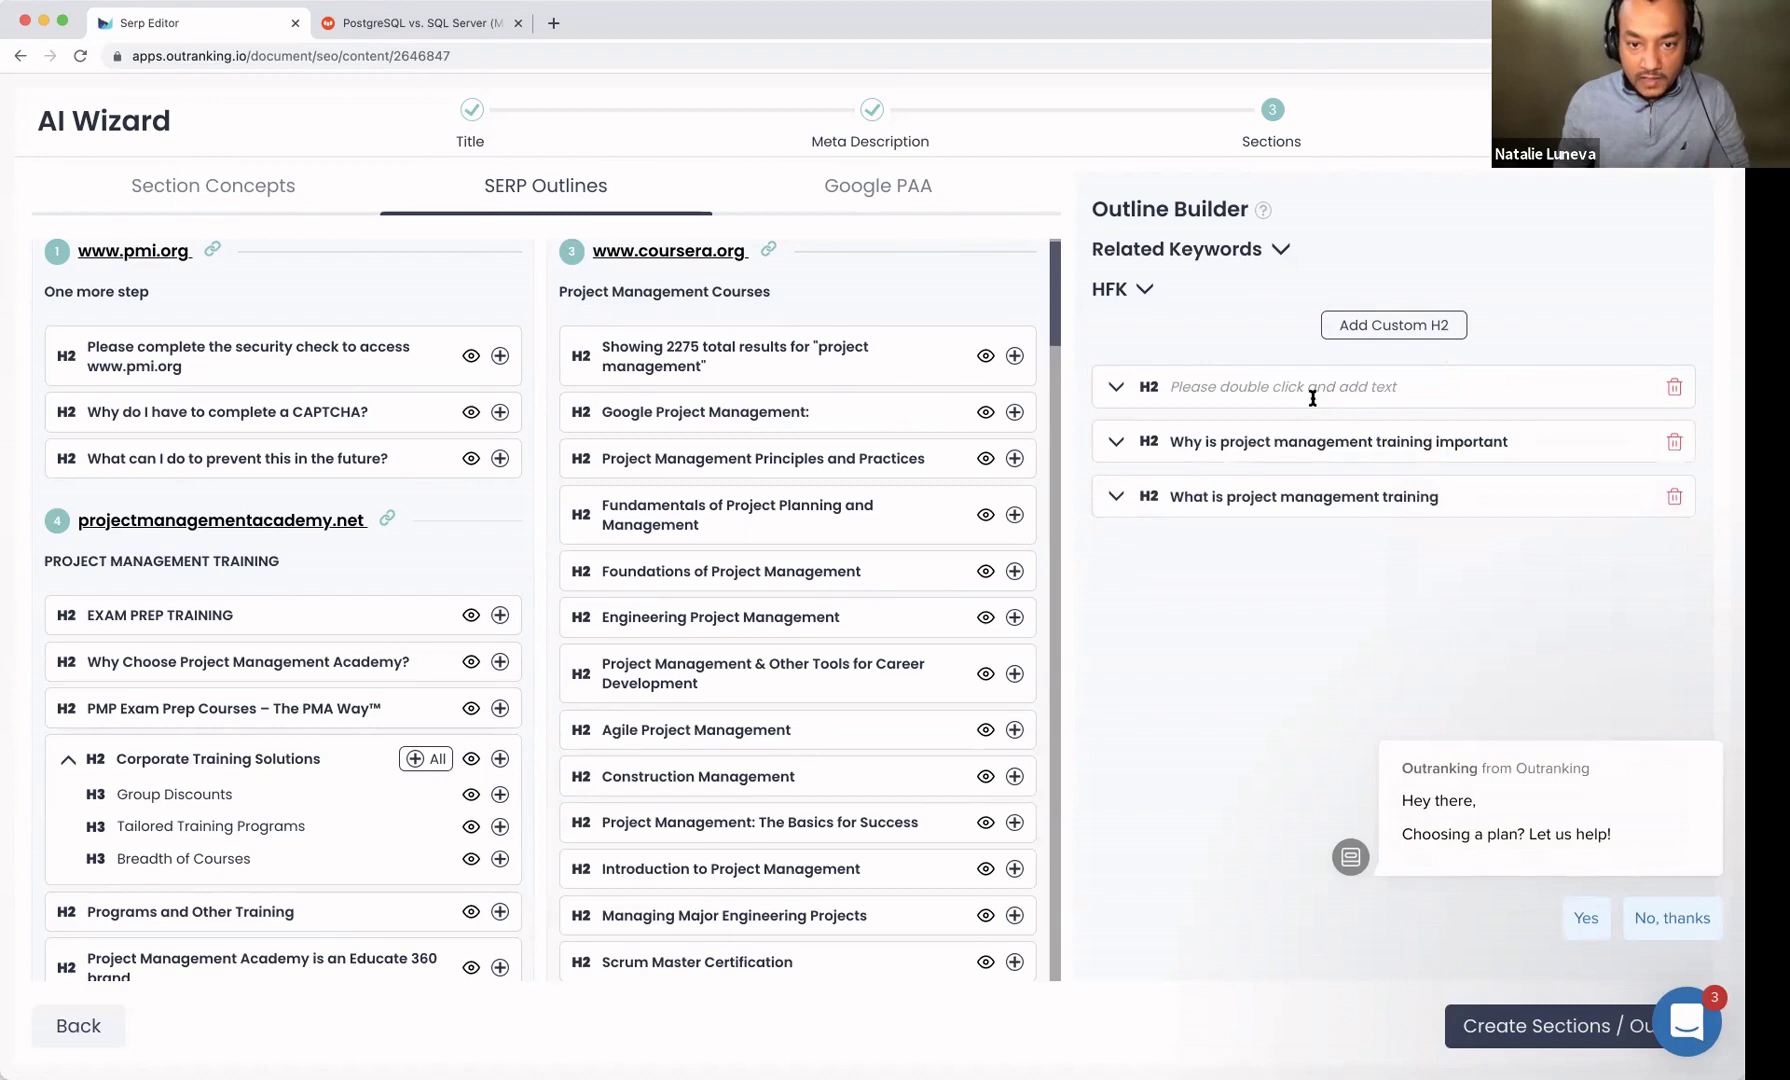
# Step: Fill the blank custom H2 in the outline with "How can one acquire certificate for project management"
pyautogui.doubleClick(1313, 396)
pyautogui.write('How can one acquire ')
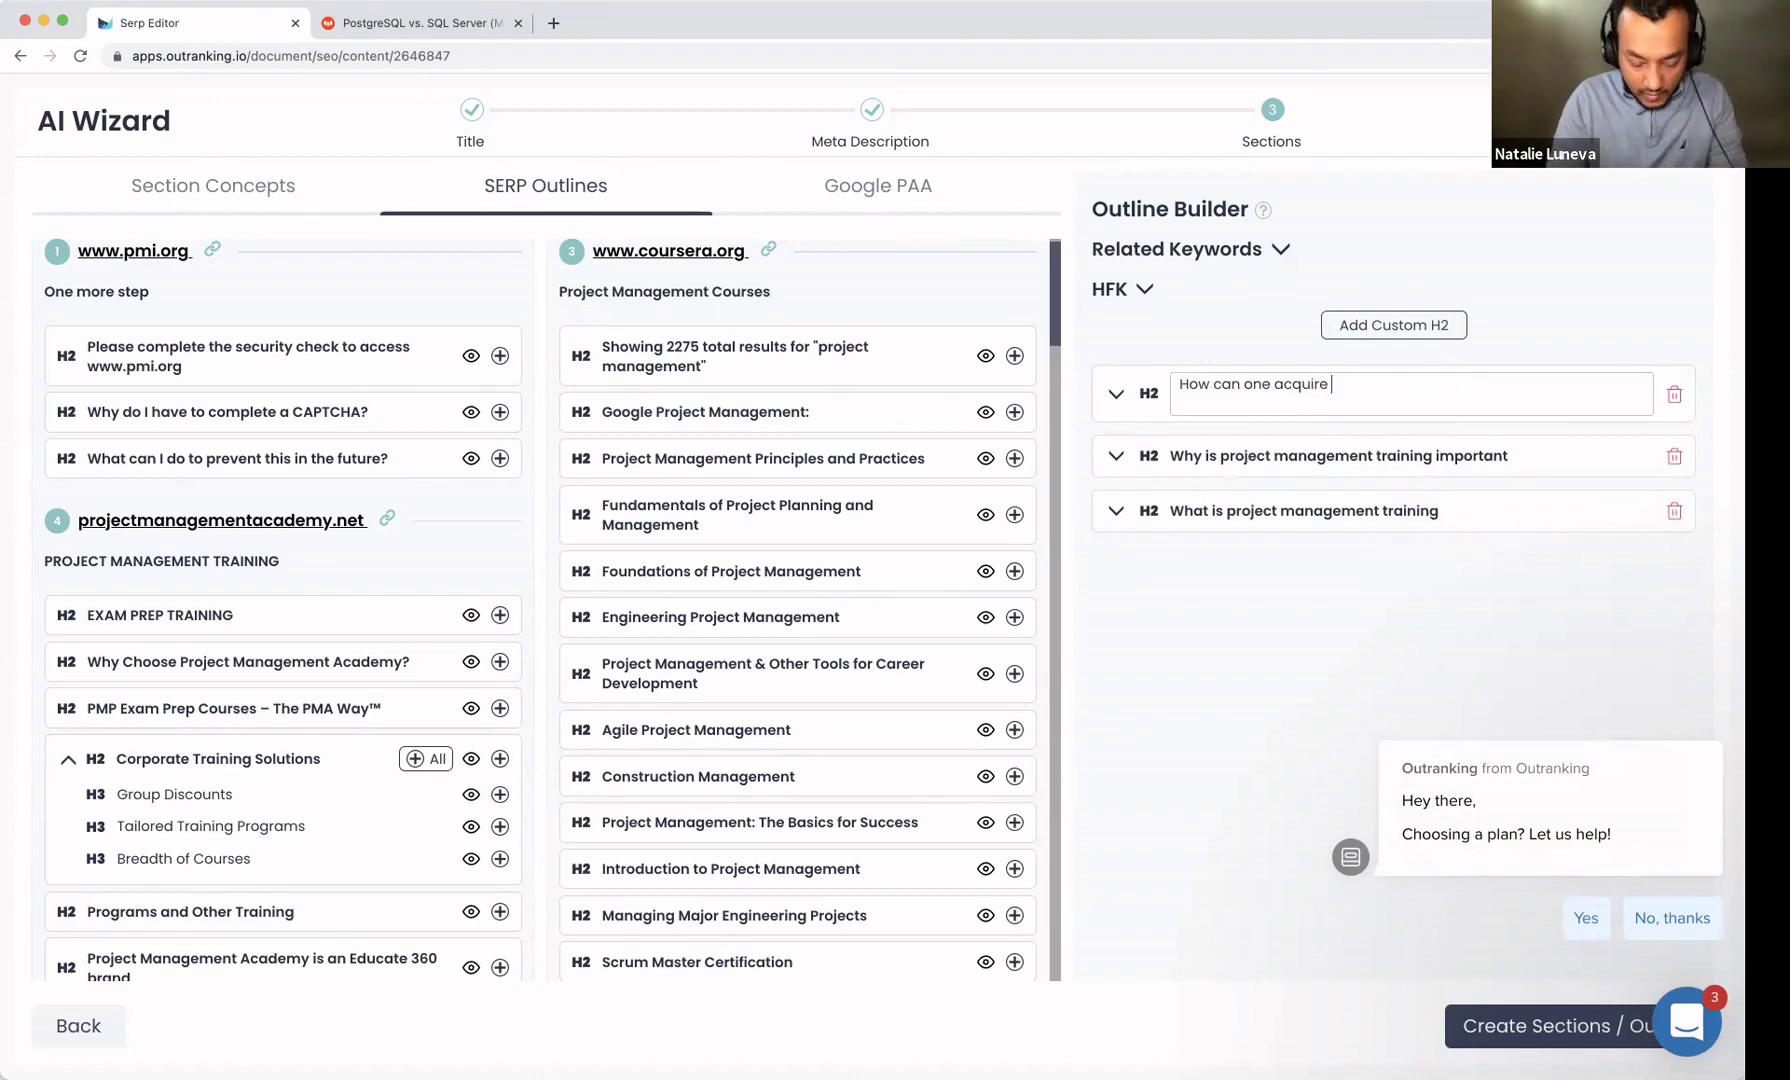
pyautogui.write('certificate for tr project management')
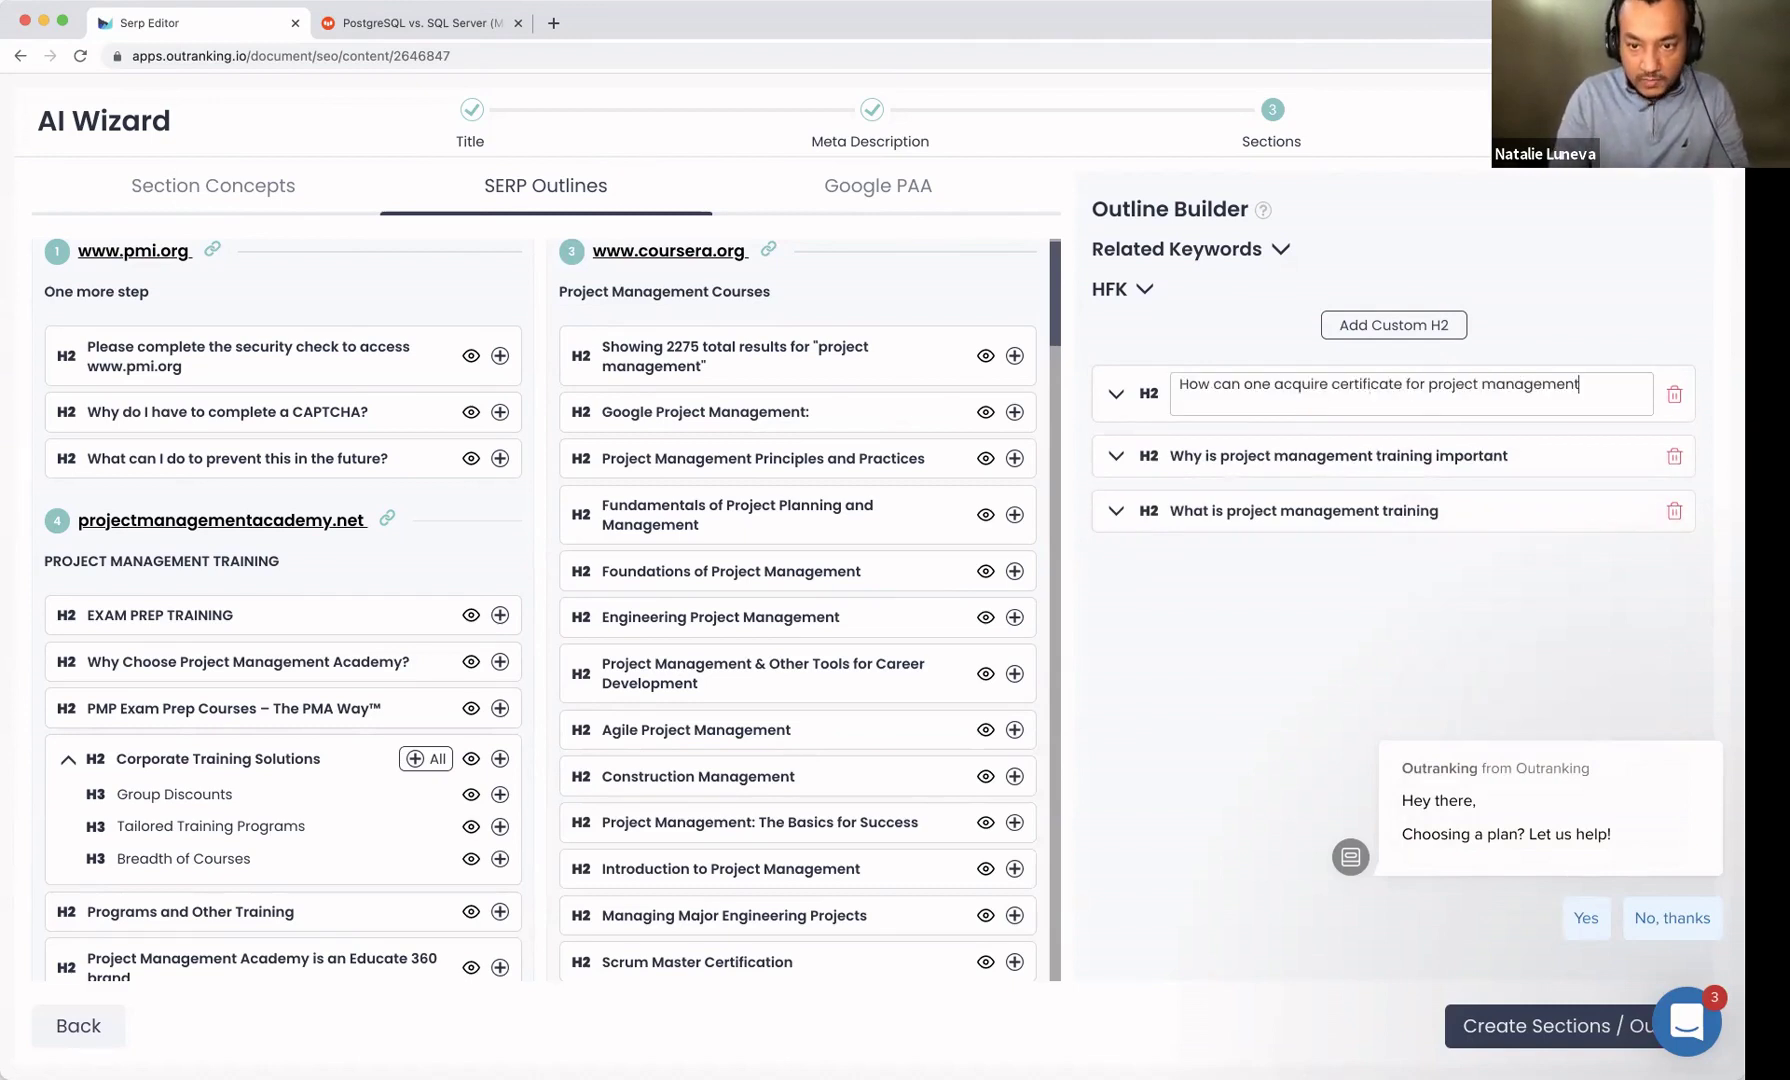
pyautogui.press('Return')
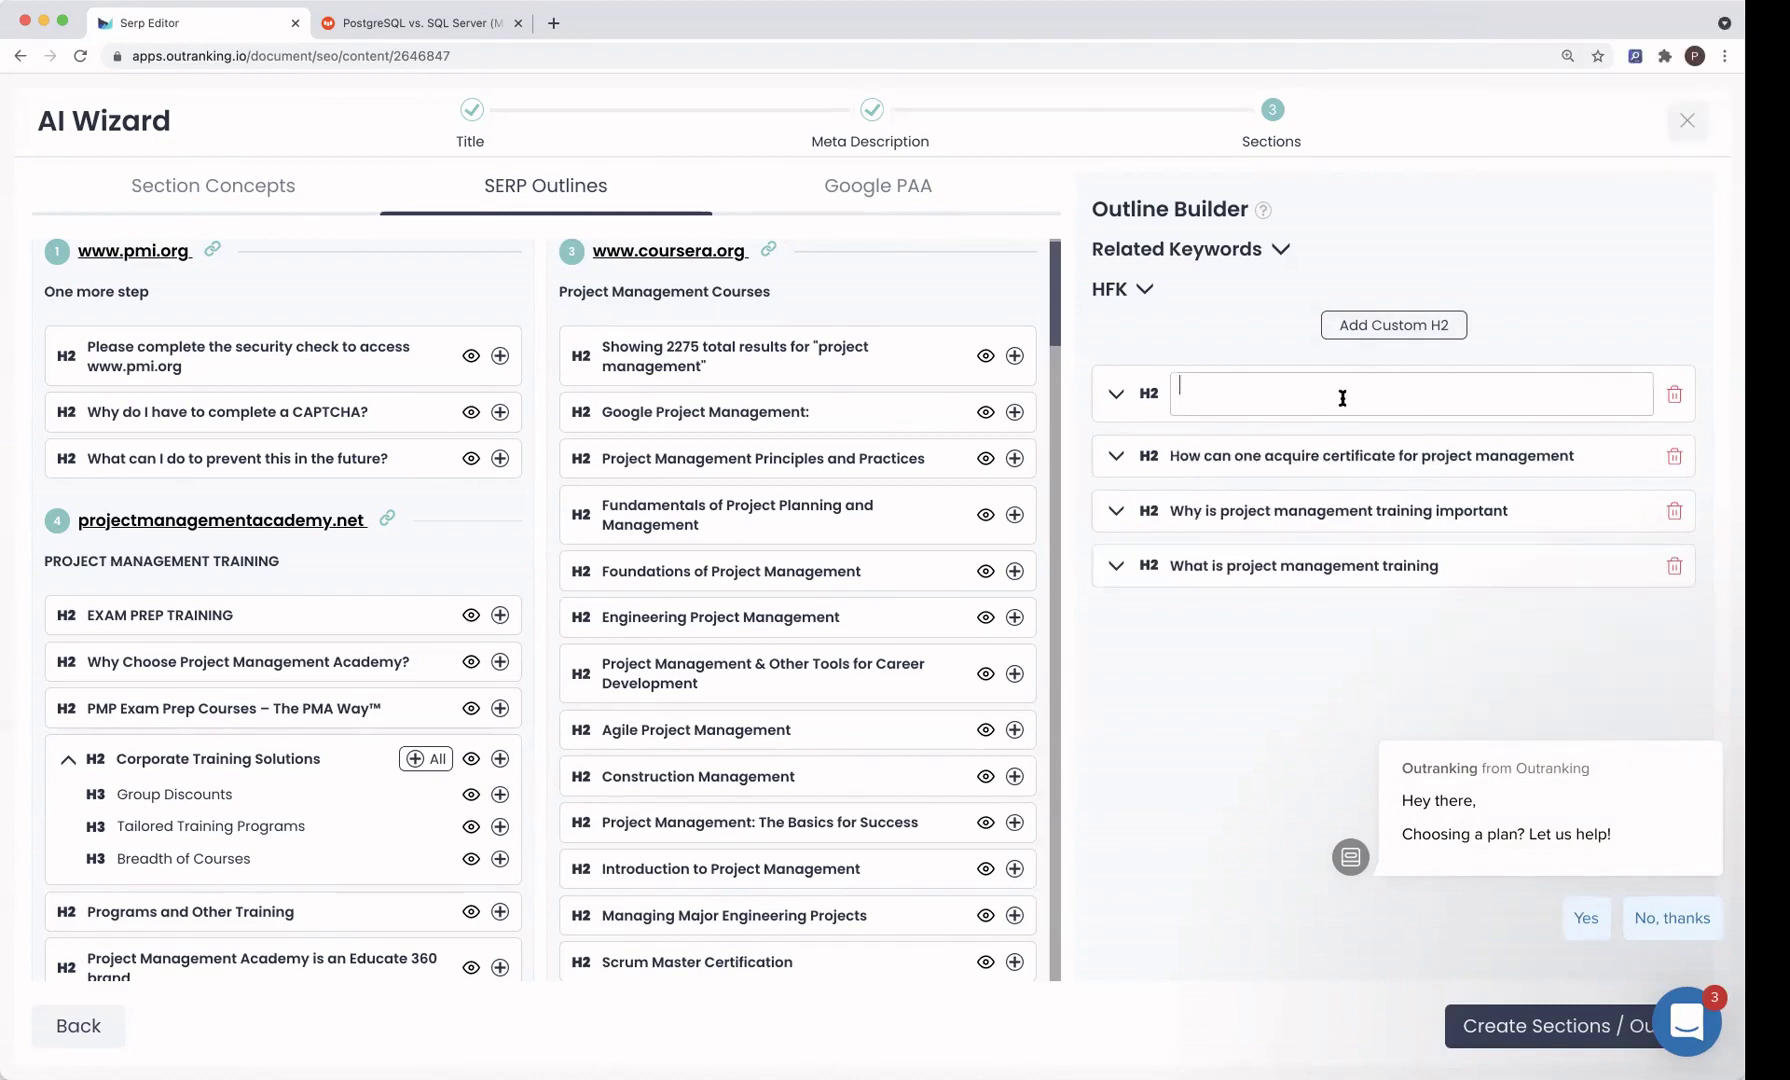
# Step: Start another custom H2 reading "What are" and change "certificate" to "certifications" in the heading below it
pyautogui.write('What are')
pyautogui.click(1360, 450)
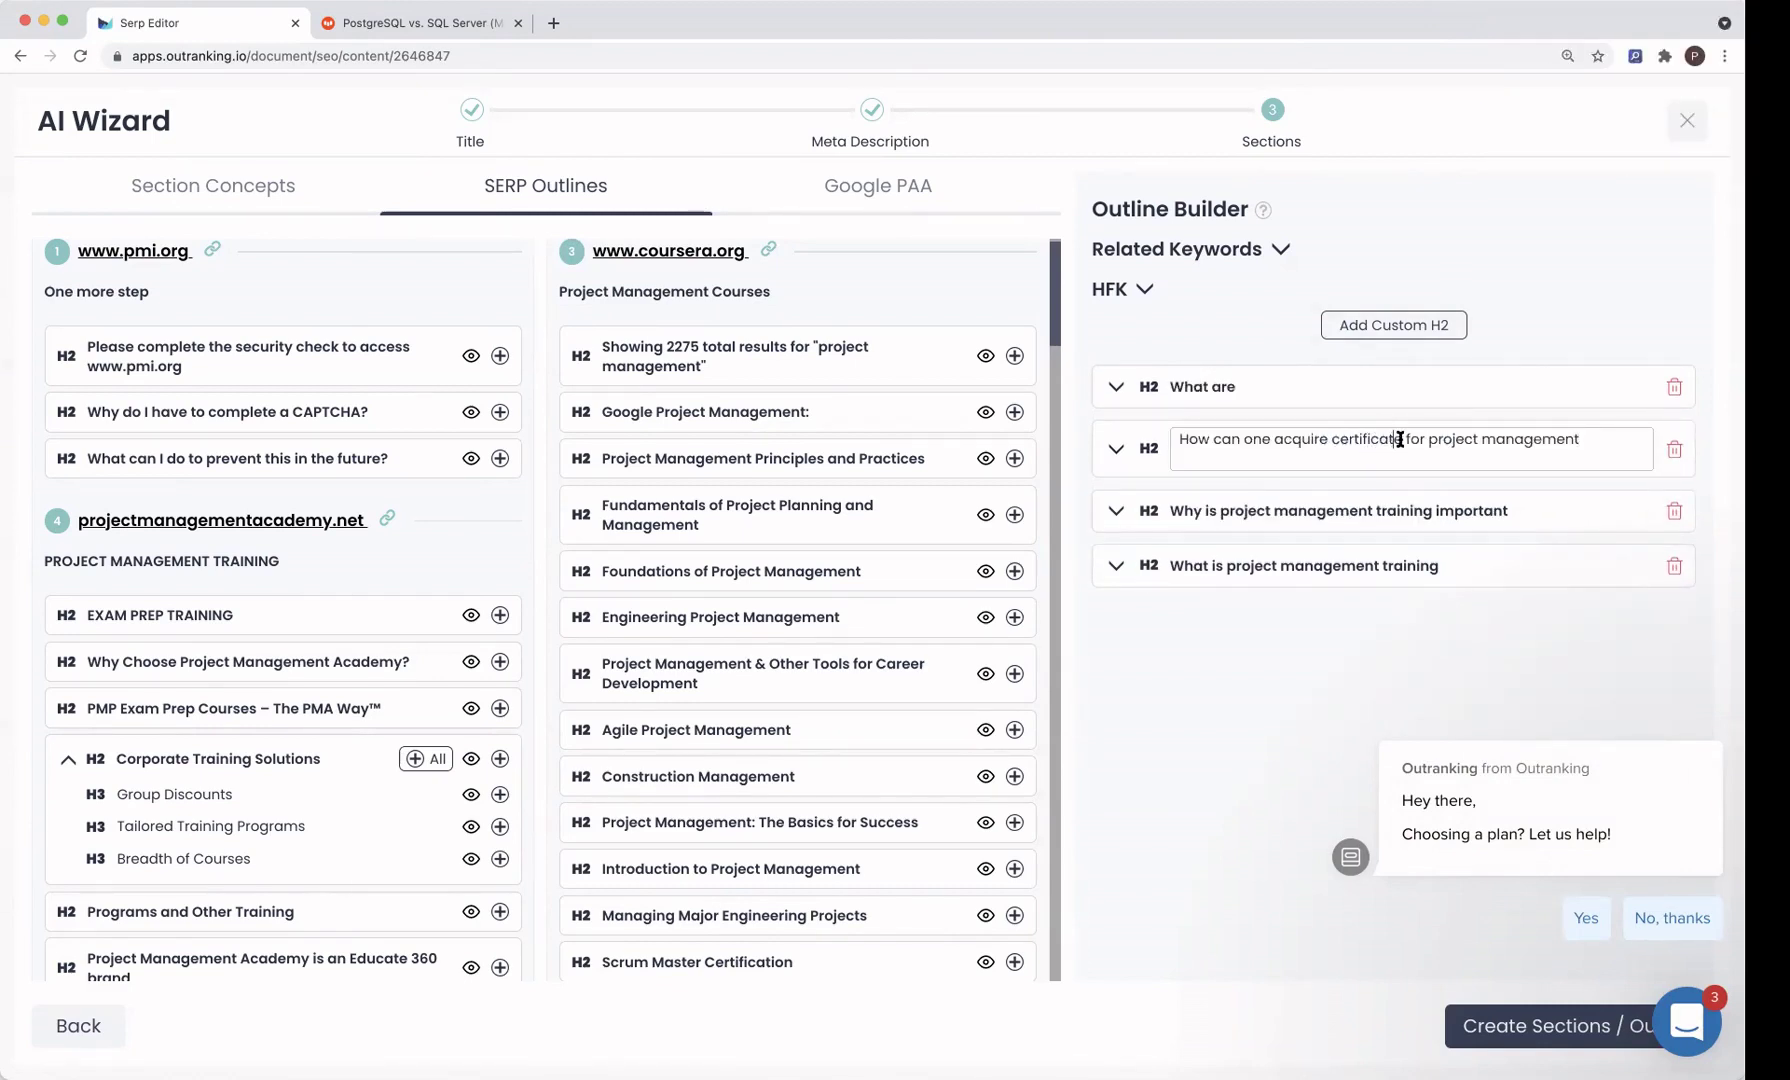
pyautogui.click(1400, 440)
pyautogui.press('BackSpace')
pyautogui.write('ions')
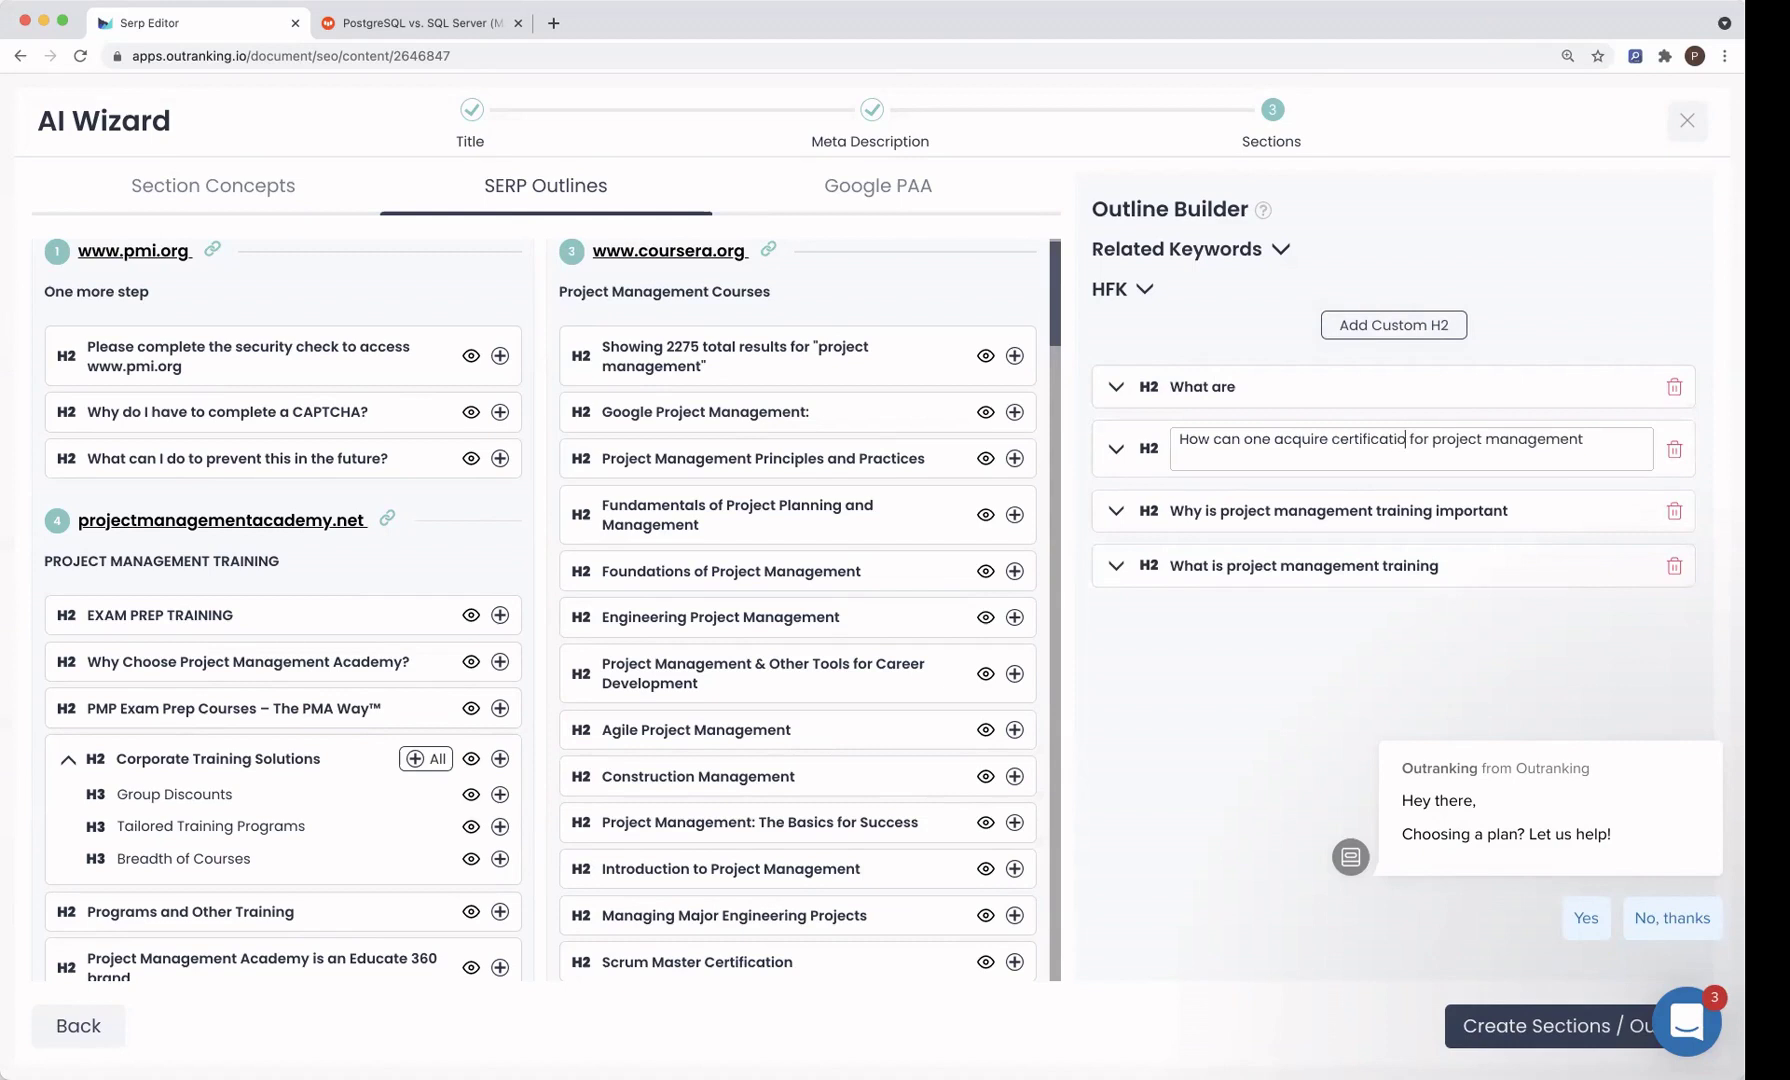
pyautogui.click(1483, 313)
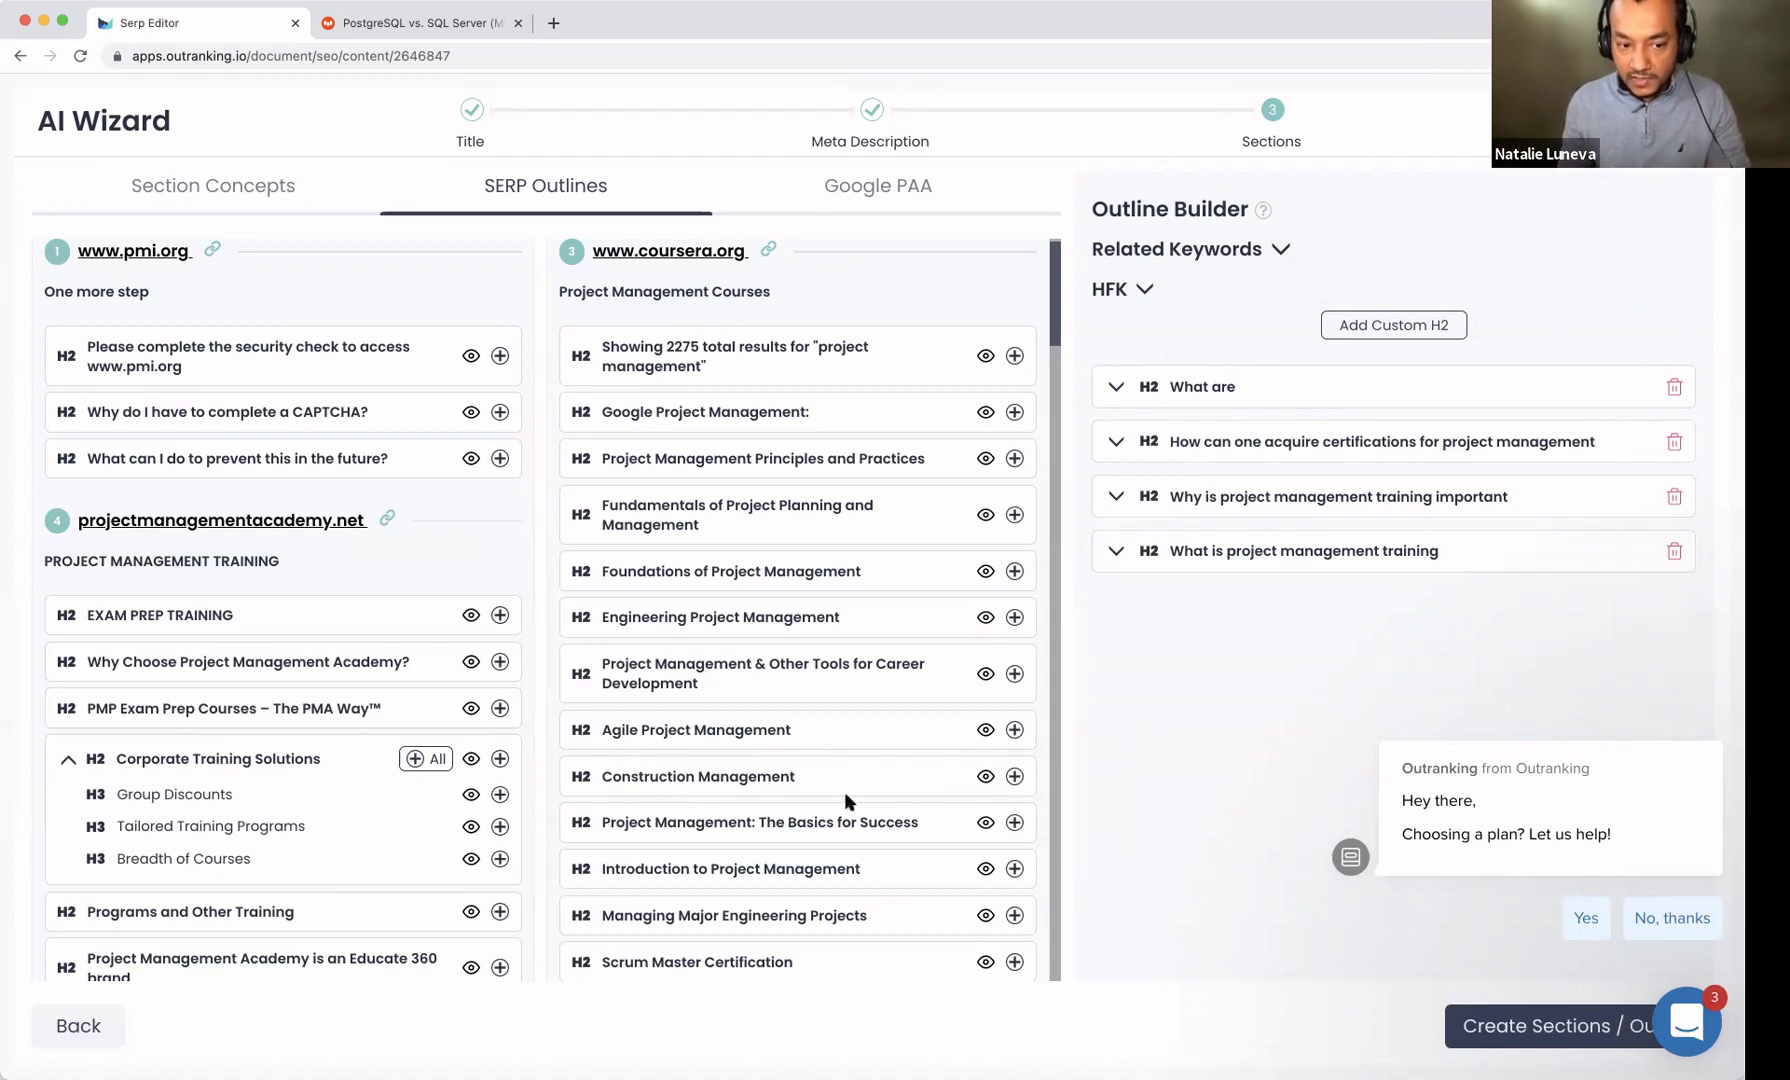
# Step: Add Coursera's "Scrum Master Certification", "Organizational Leadership", "Agile Project Management" and "Engineering Project Management" headings to the outline
pyautogui.scroll(-3, 745, 762)
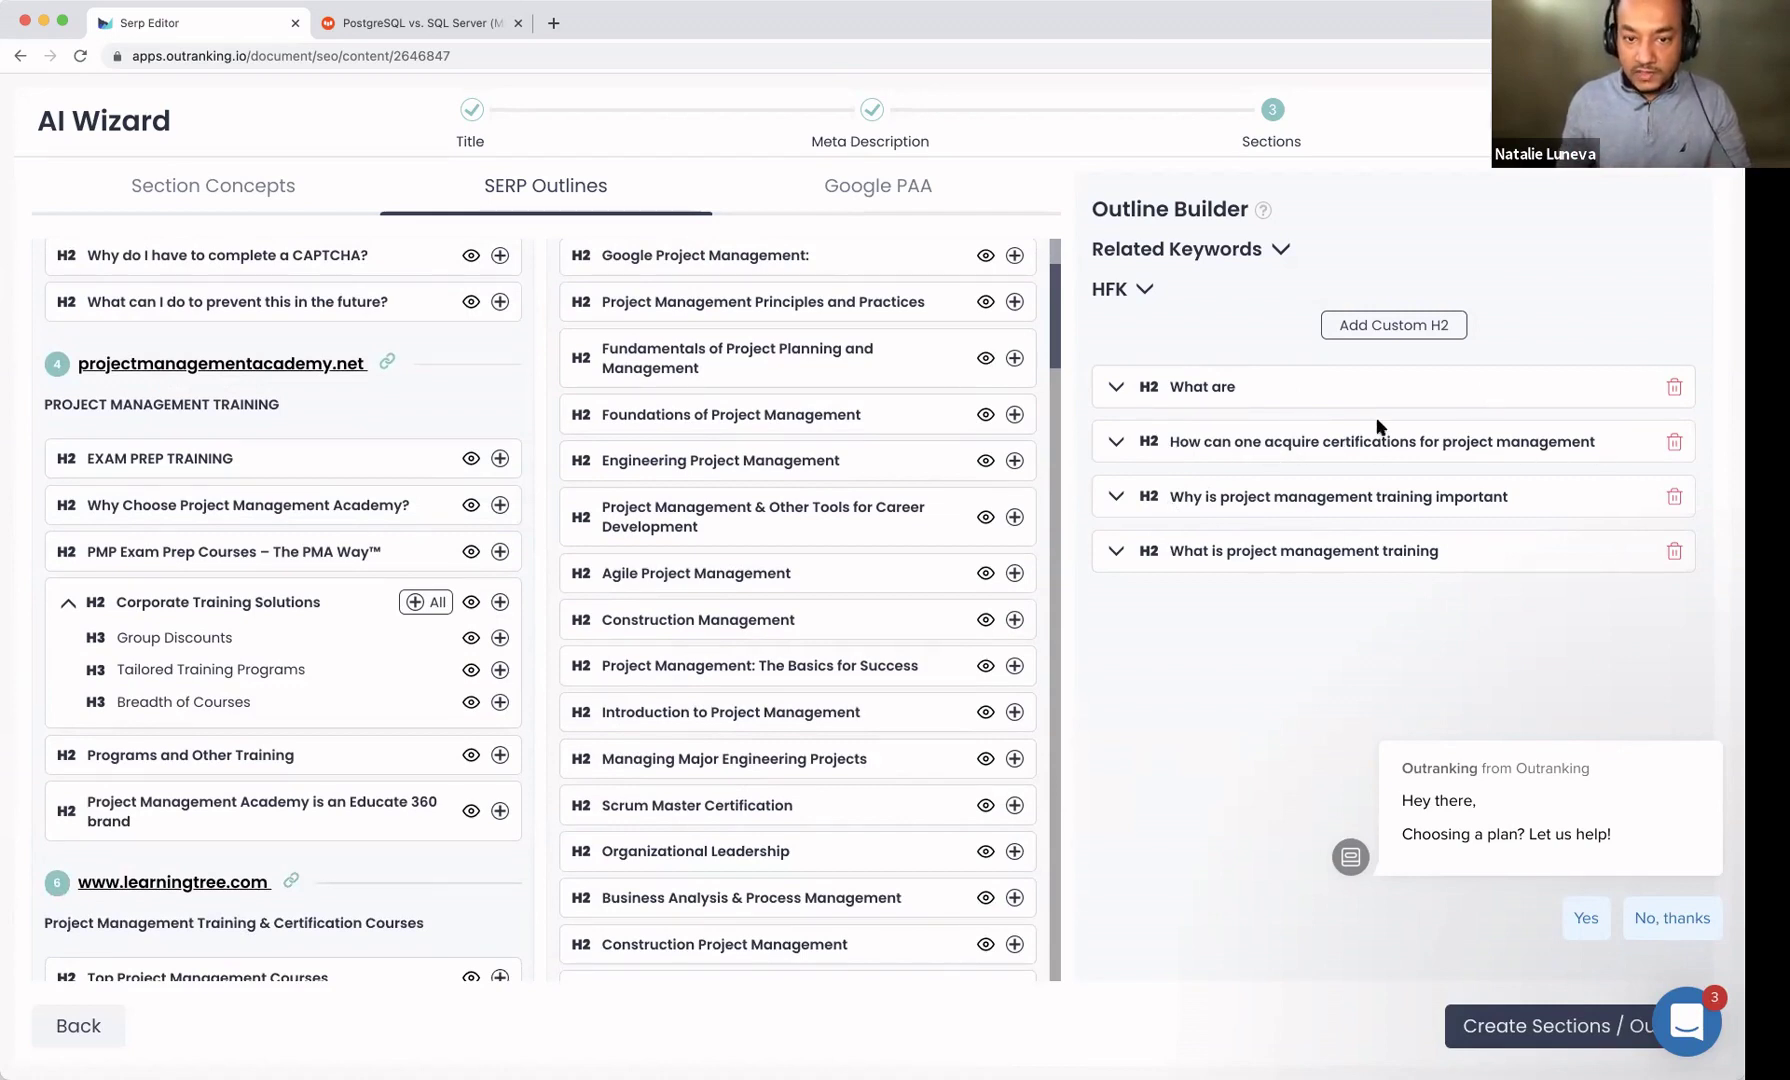
pyautogui.click(1015, 806)
pyautogui.click(1014, 851)
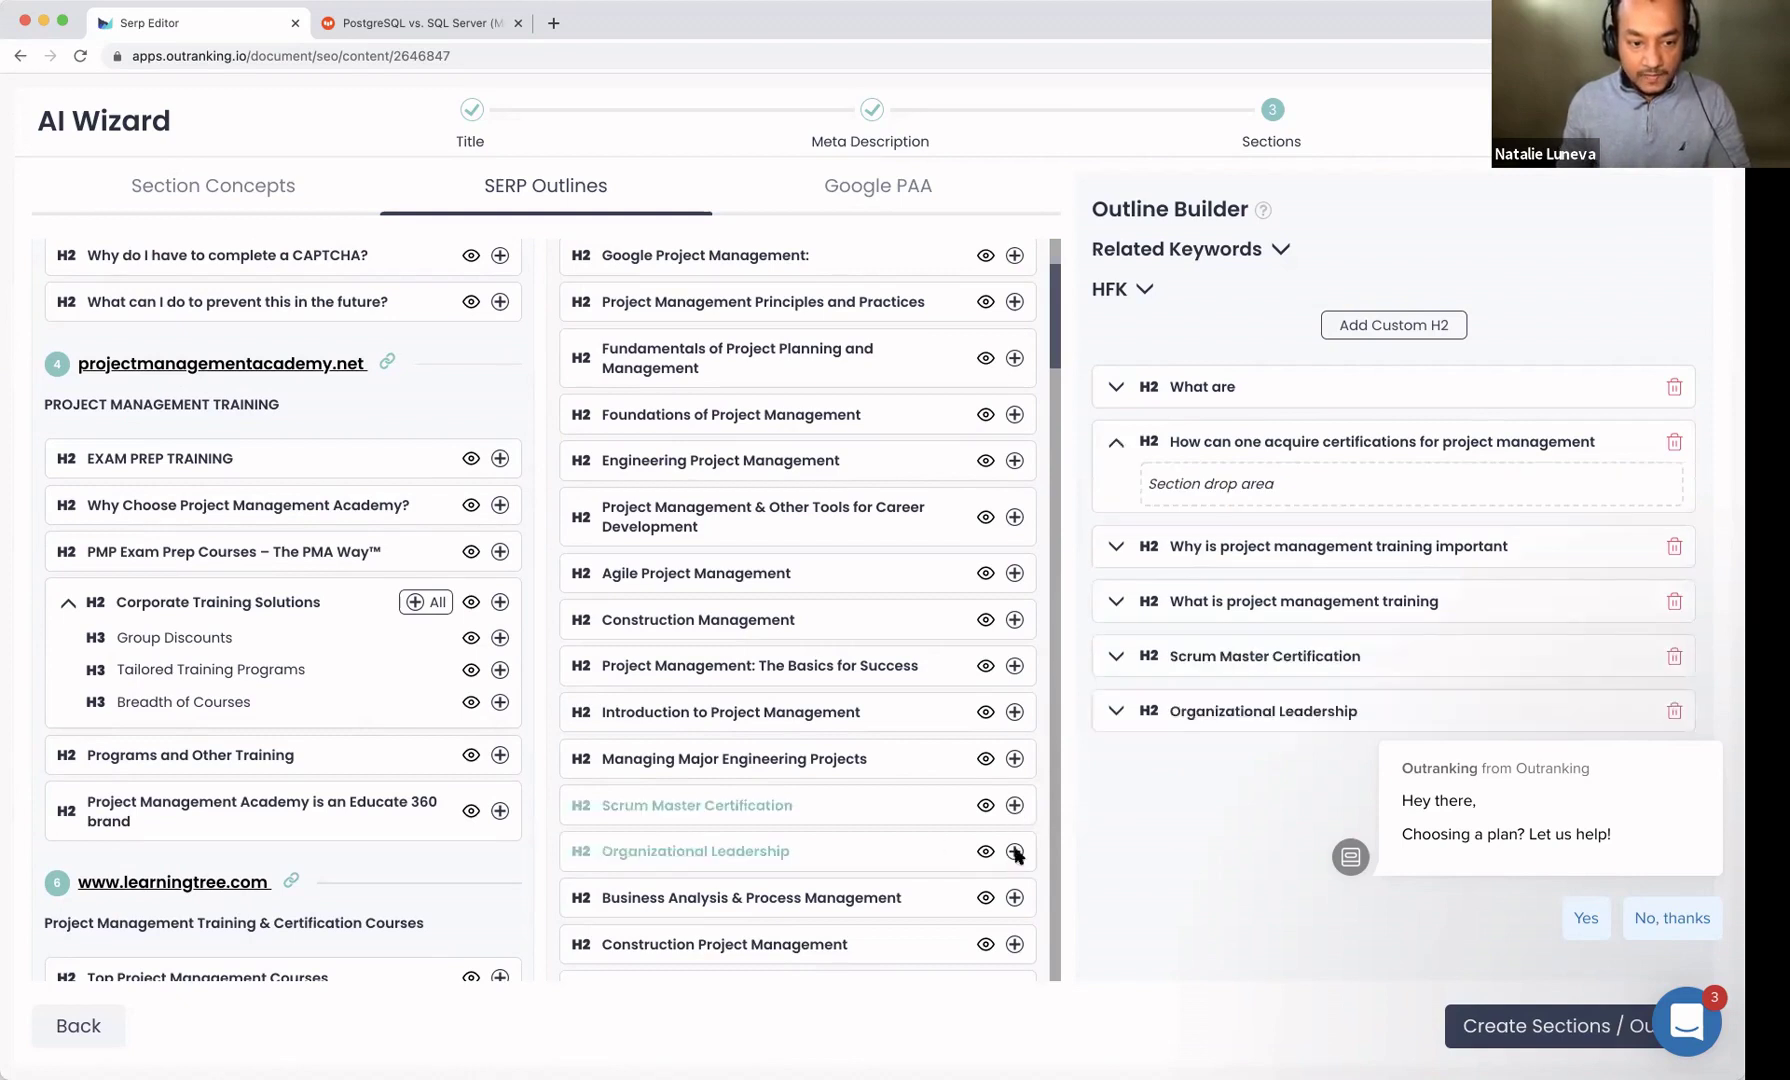
pyautogui.scroll(1, 846, 722)
pyautogui.click(1014, 643)
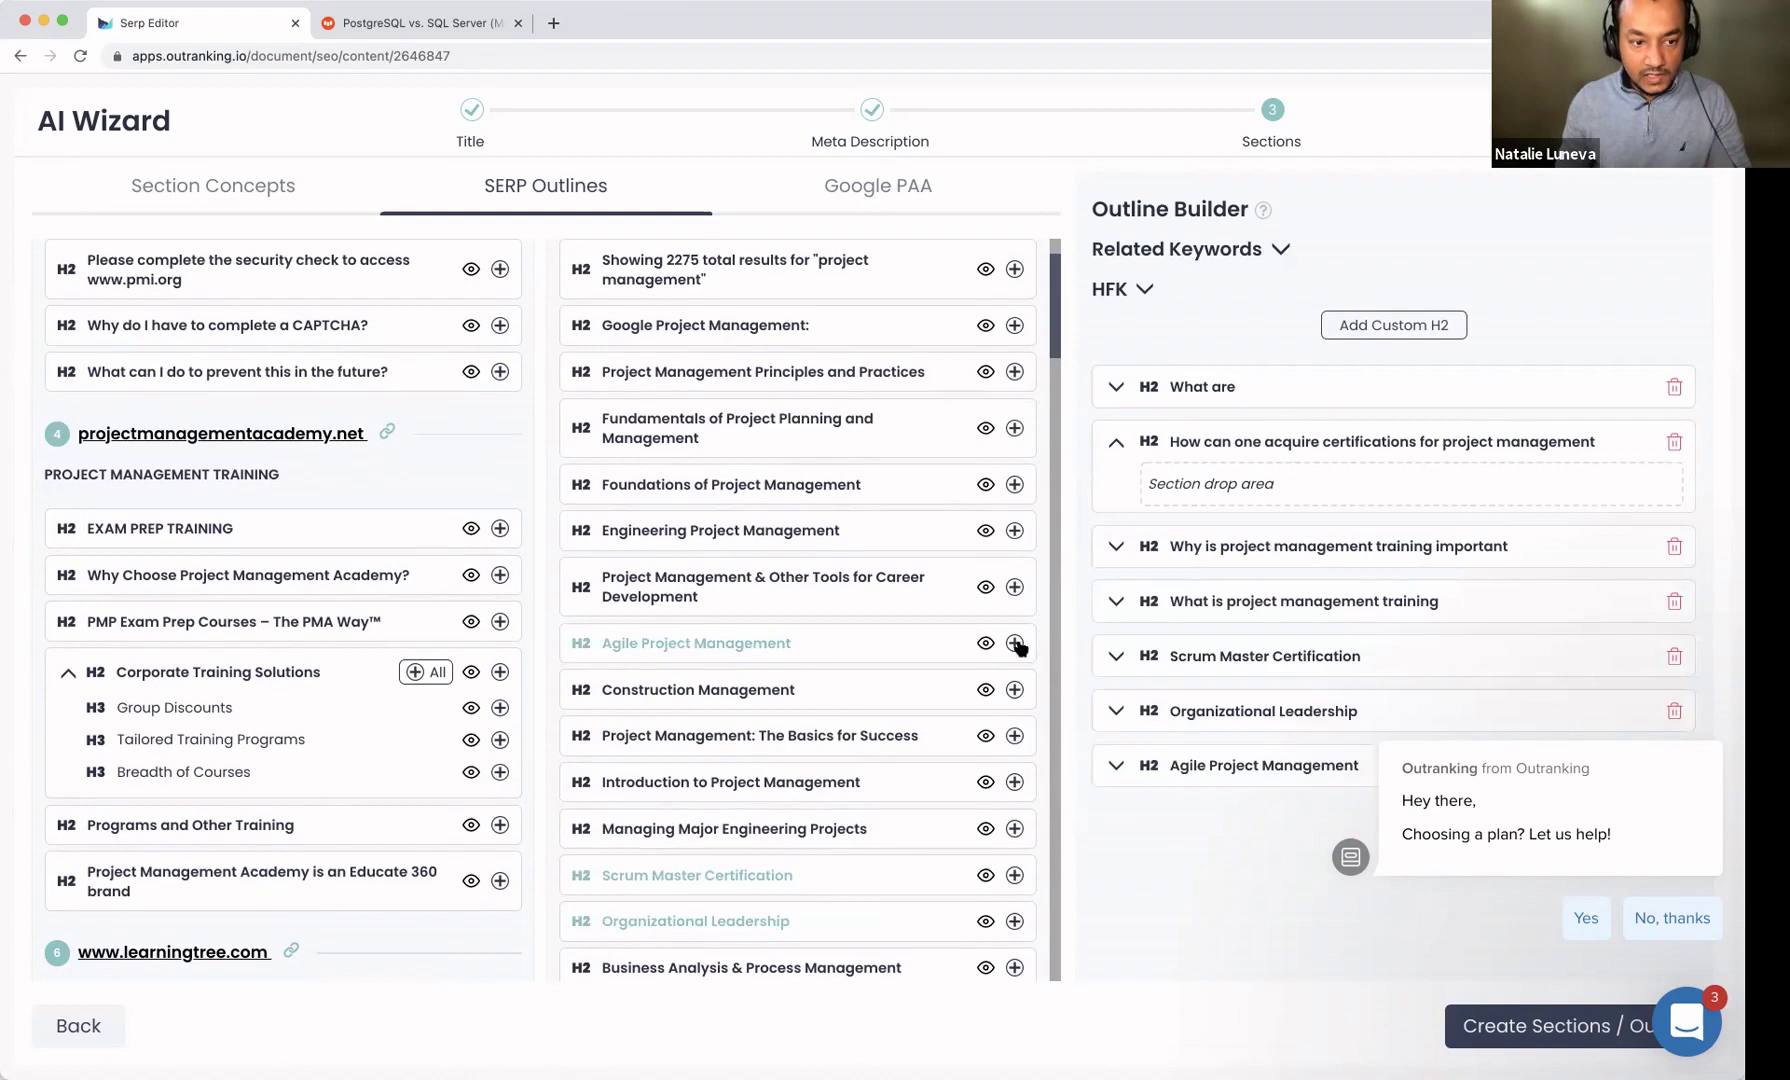
pyautogui.click(1014, 531)
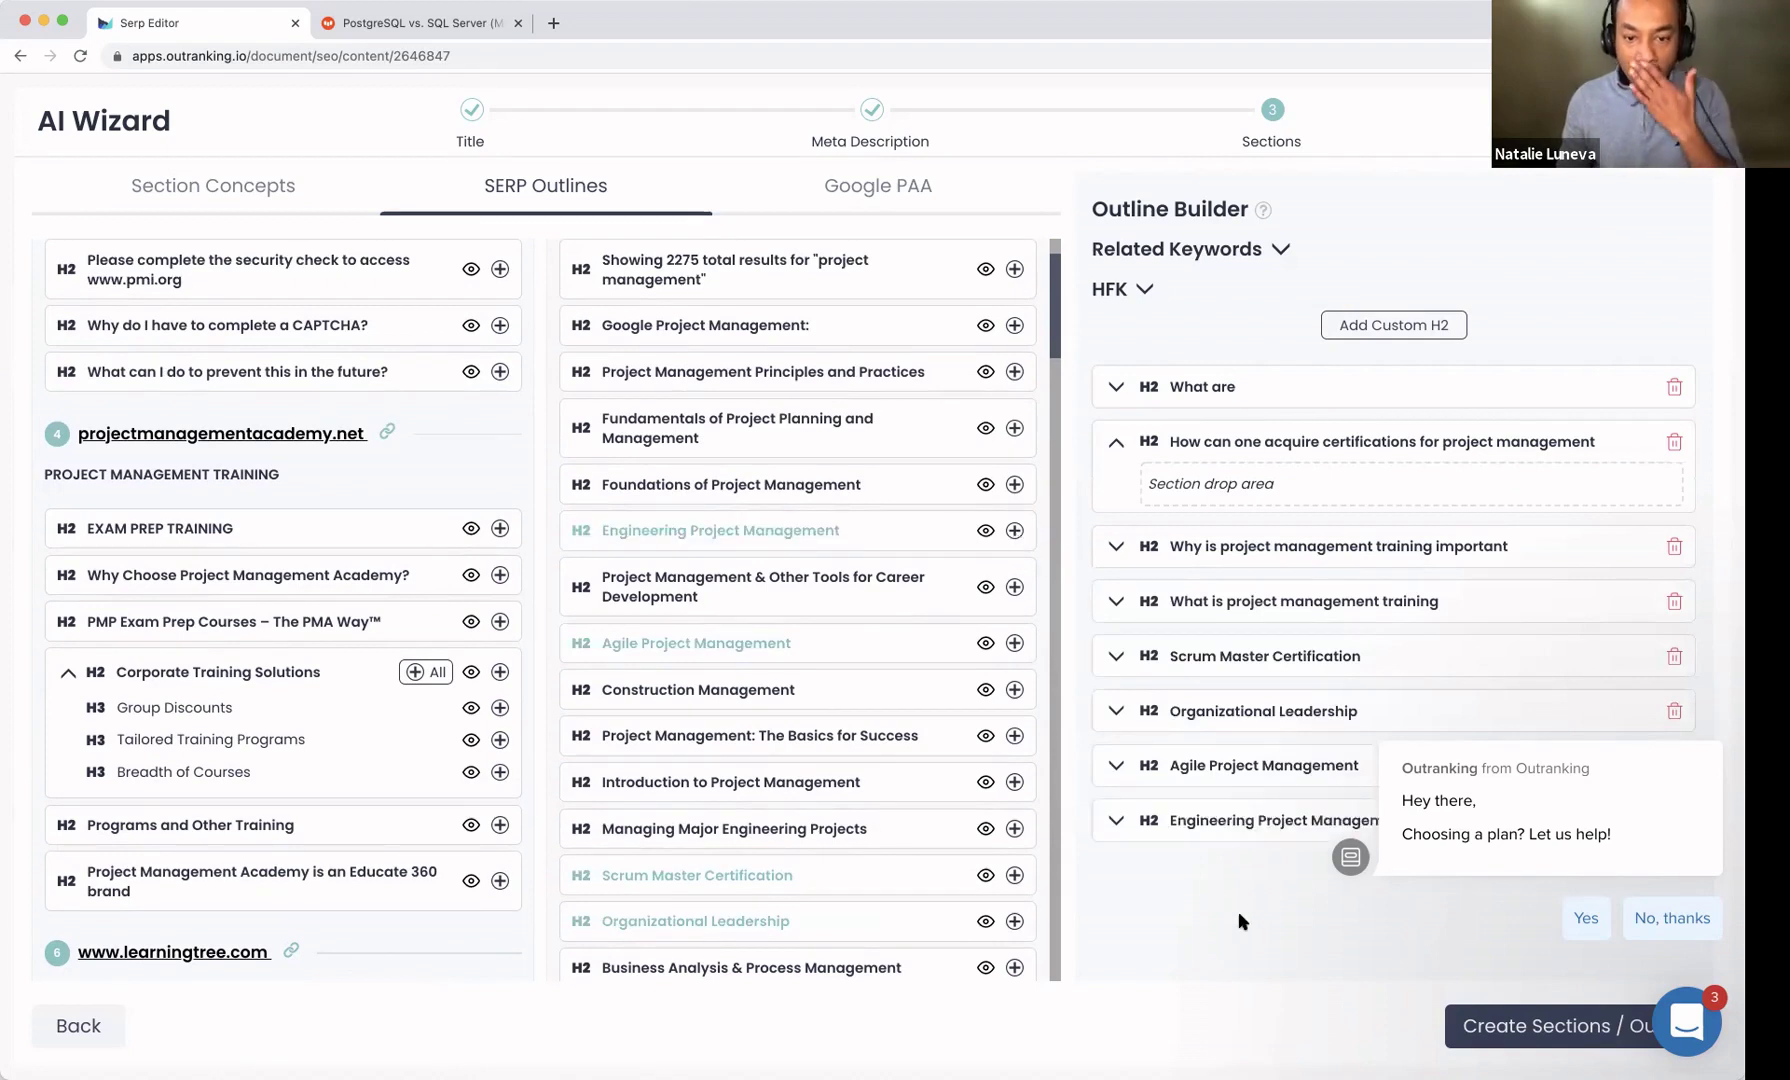
# Step: Nest the Scrum Master, Agile and Organizational Leadership headings as H3s under the certifications H2, and remove the "What are" heading
pyautogui.moveTo(1262, 660); pyautogui.dragTo(1245, 488)
pyautogui.moveTo(1225, 757); pyautogui.dragTo(1219, 580)
pyautogui.moveTo(1237, 745); pyautogui.dragTo(1252, 512)
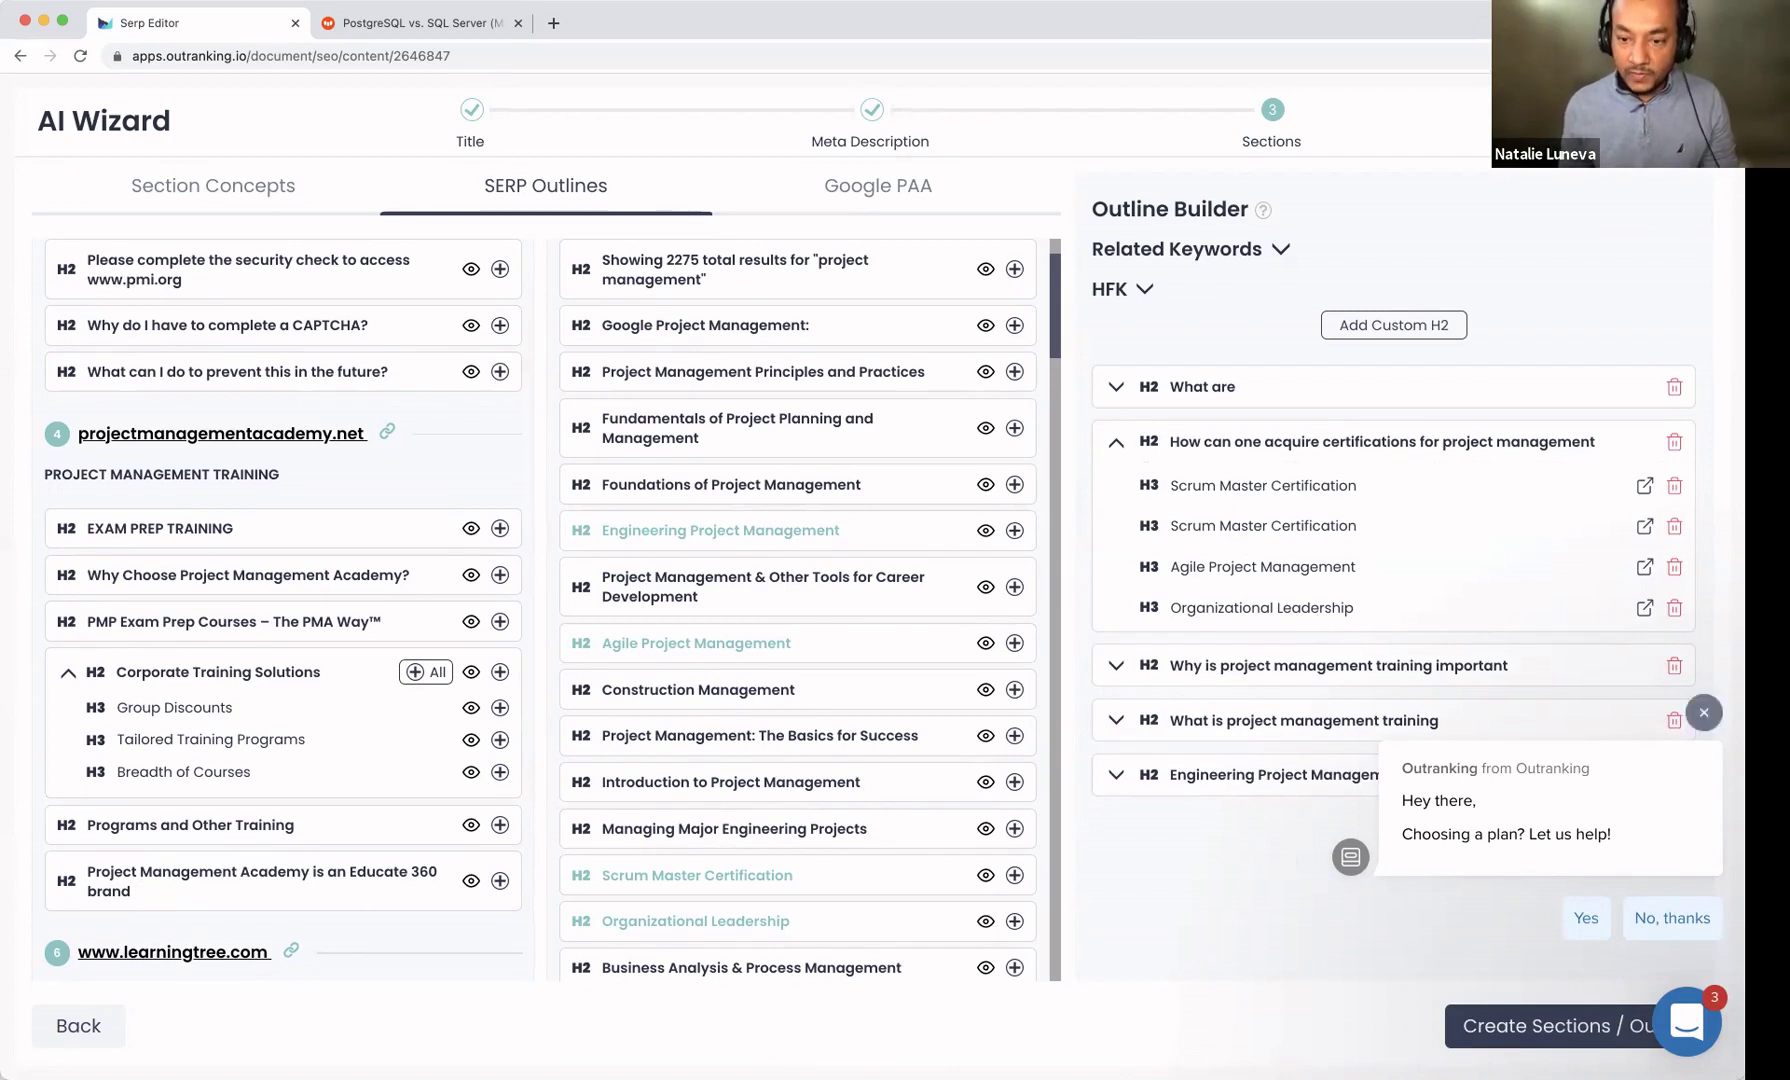
pyautogui.click(1704, 714)
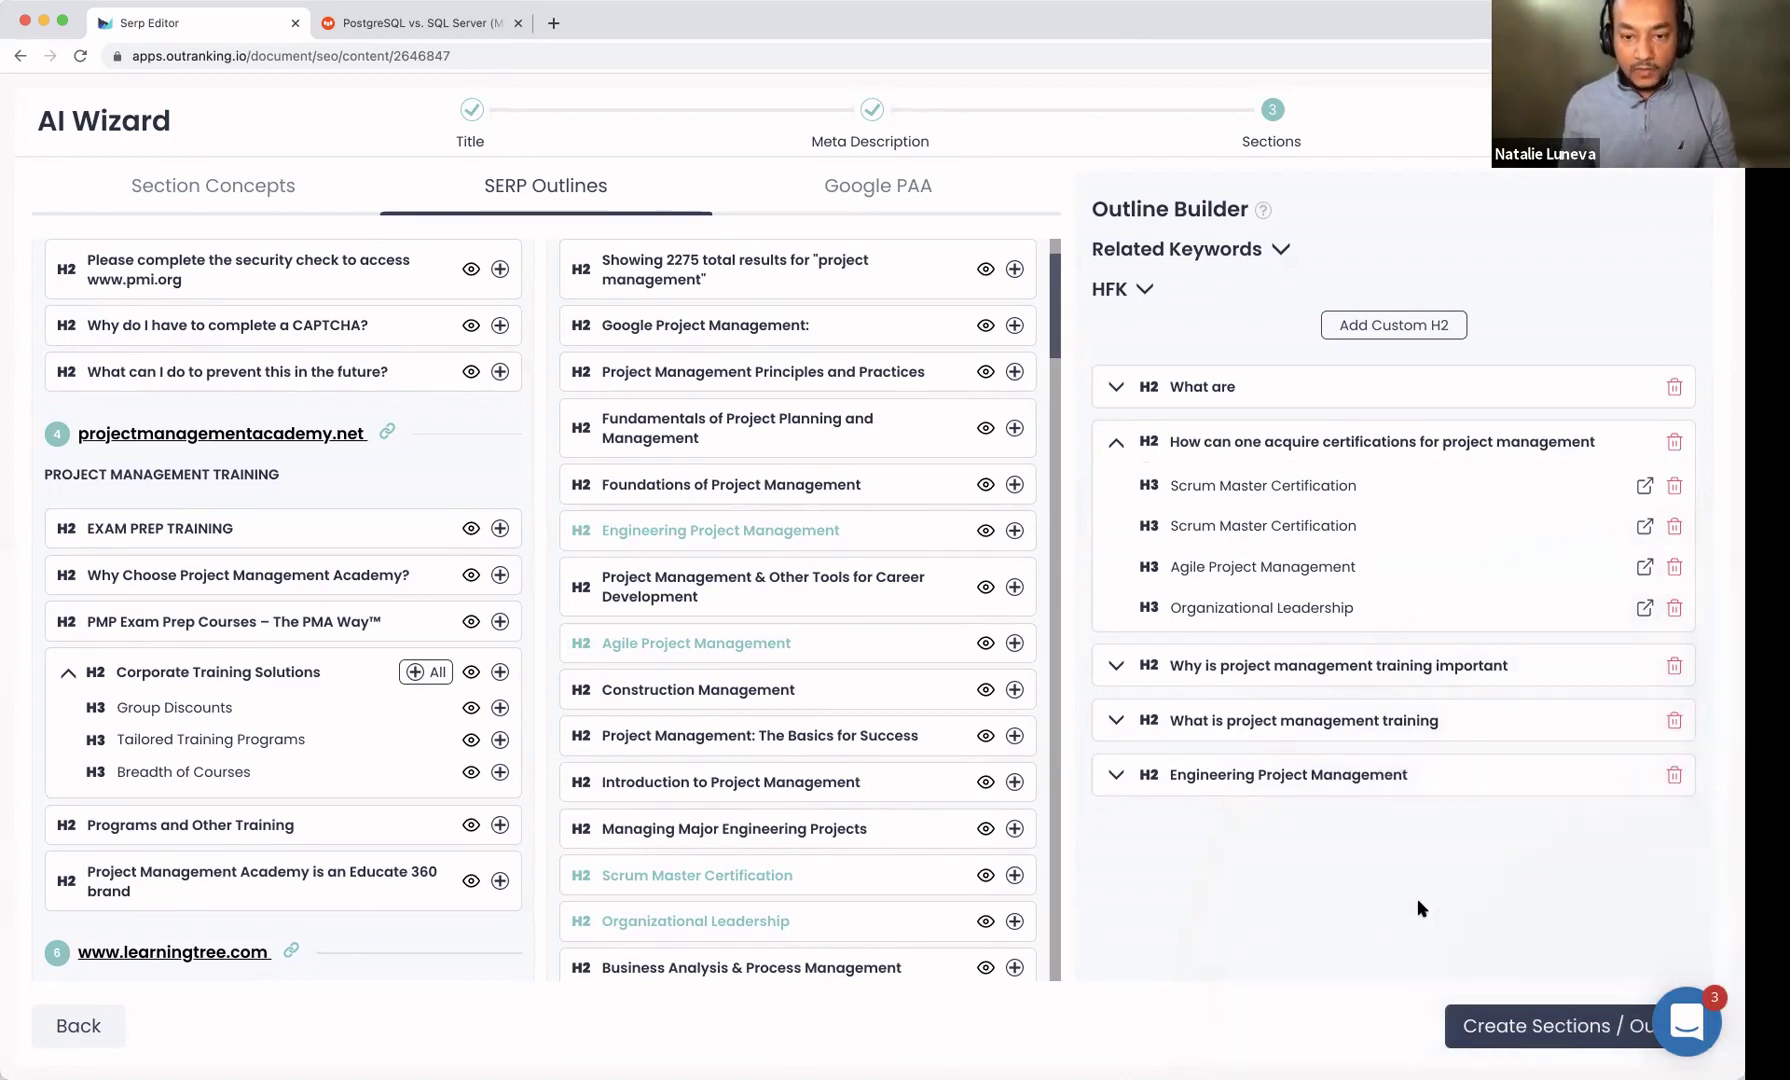
pyautogui.click(1674, 387)
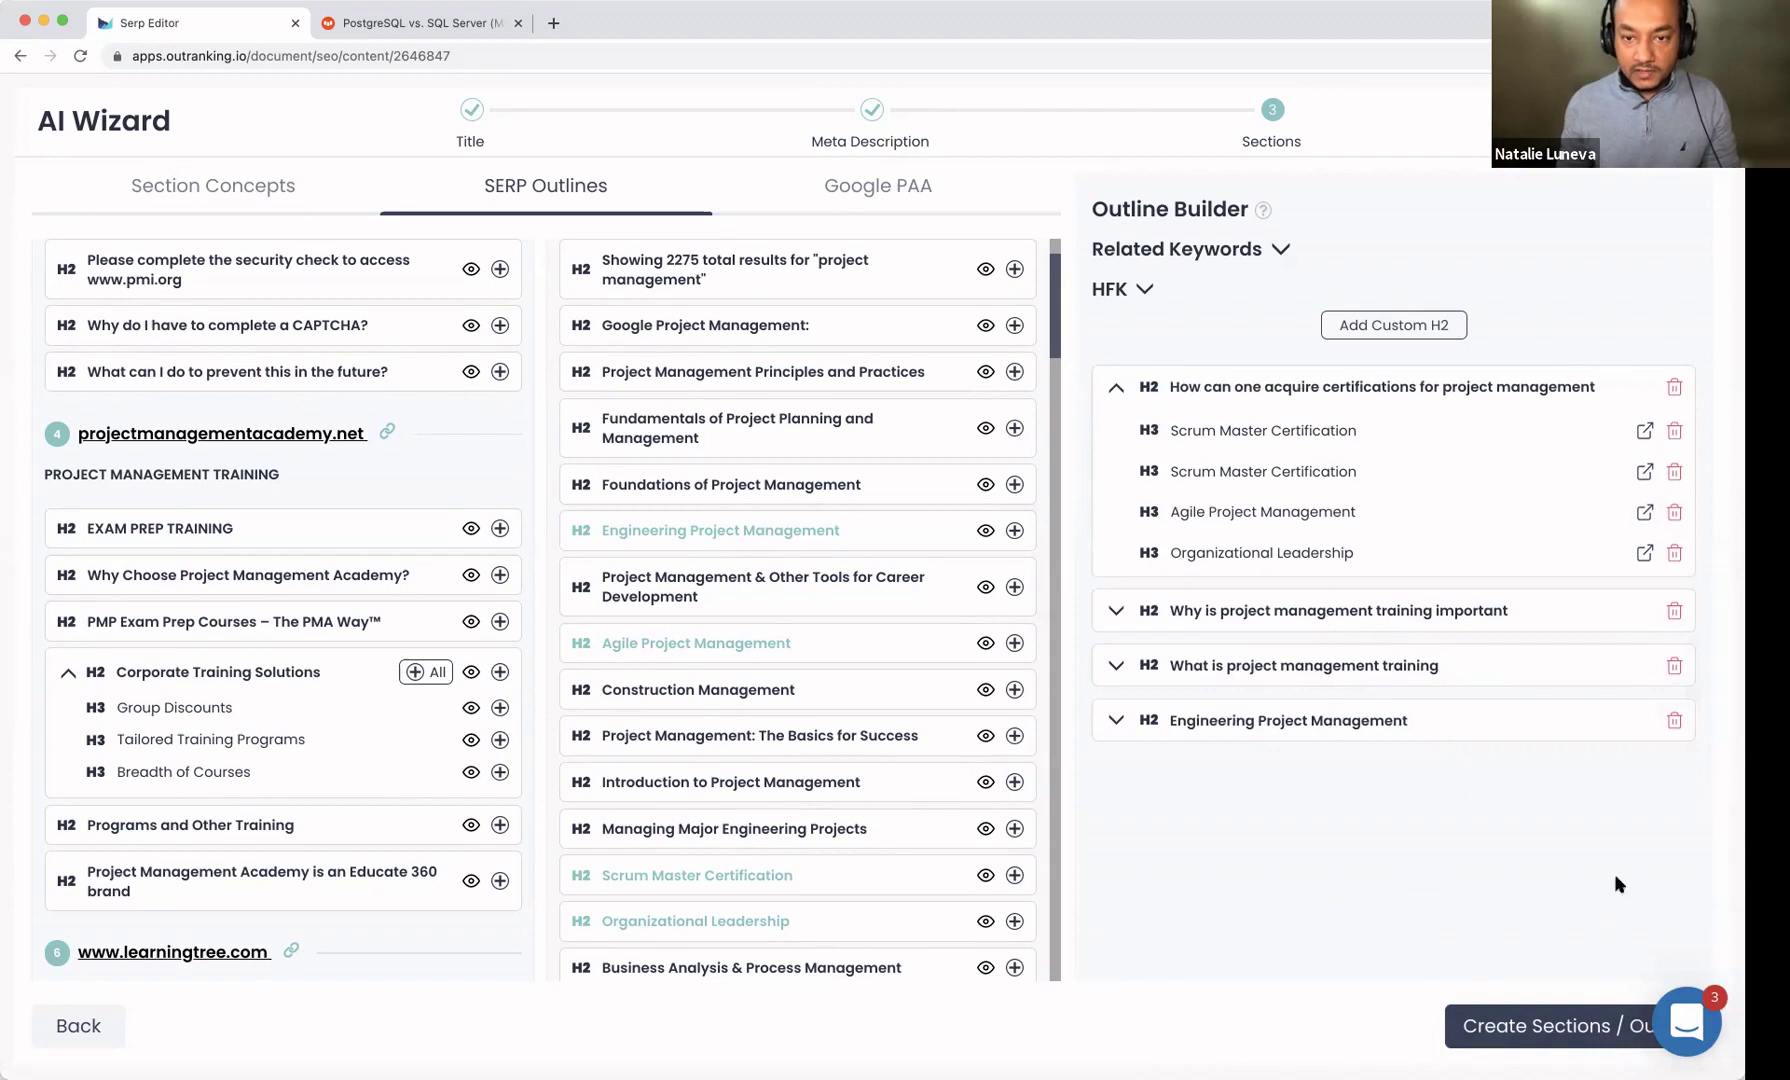
# Step: Show the related keywords, create the article sections from the outline, and add a blank line below the document's H1
pyautogui.click(1281, 250)
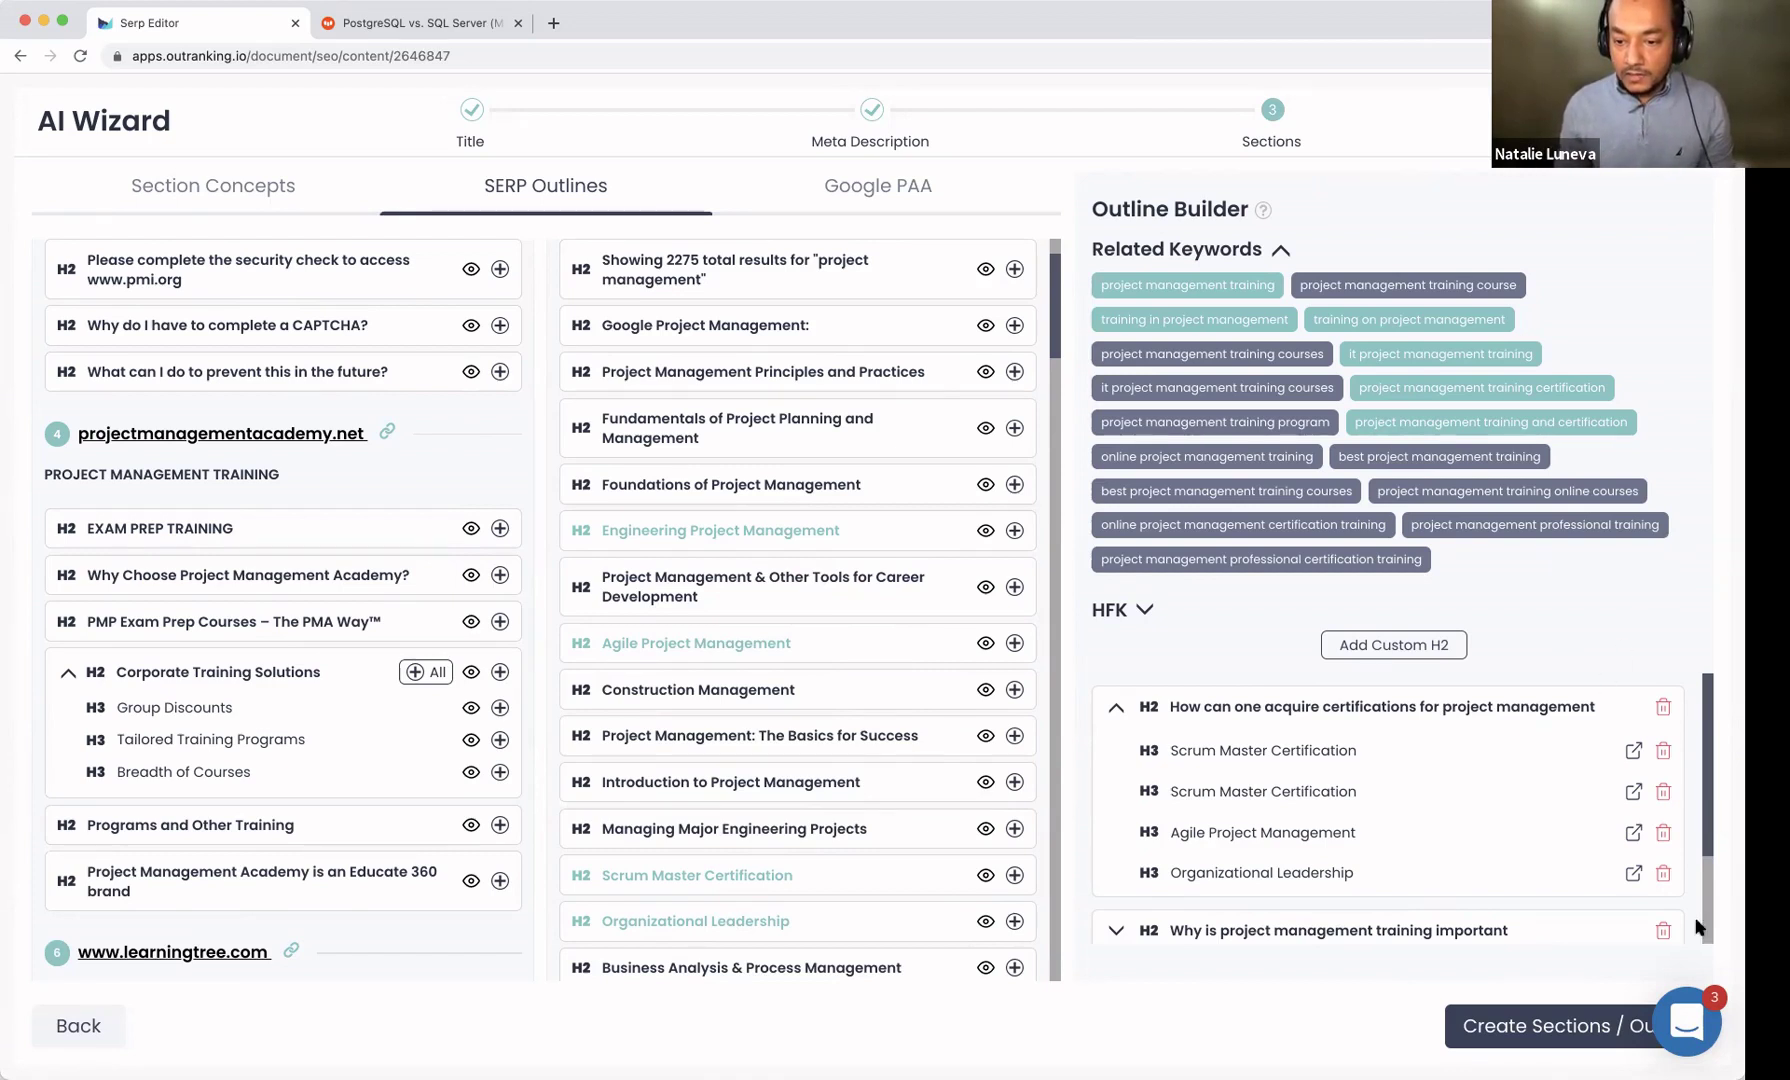
pyautogui.click(1561, 1035)
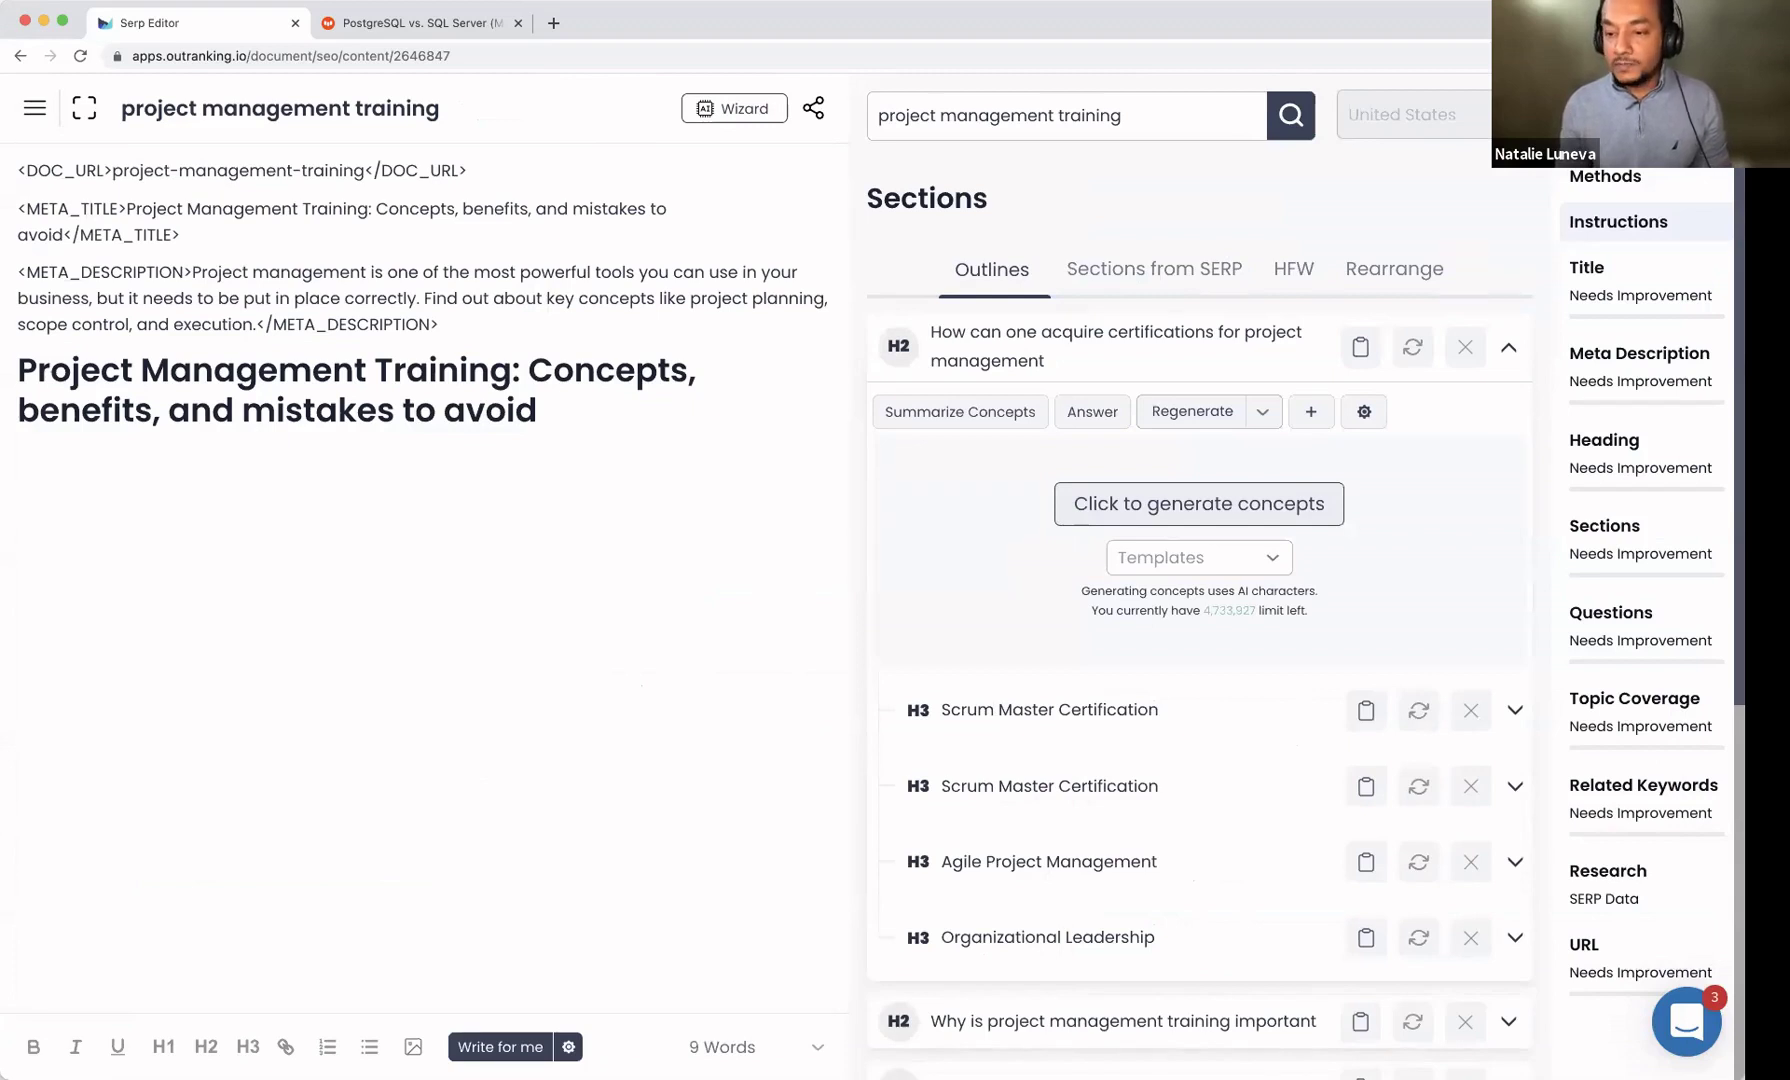
pyautogui.click(684, 421)
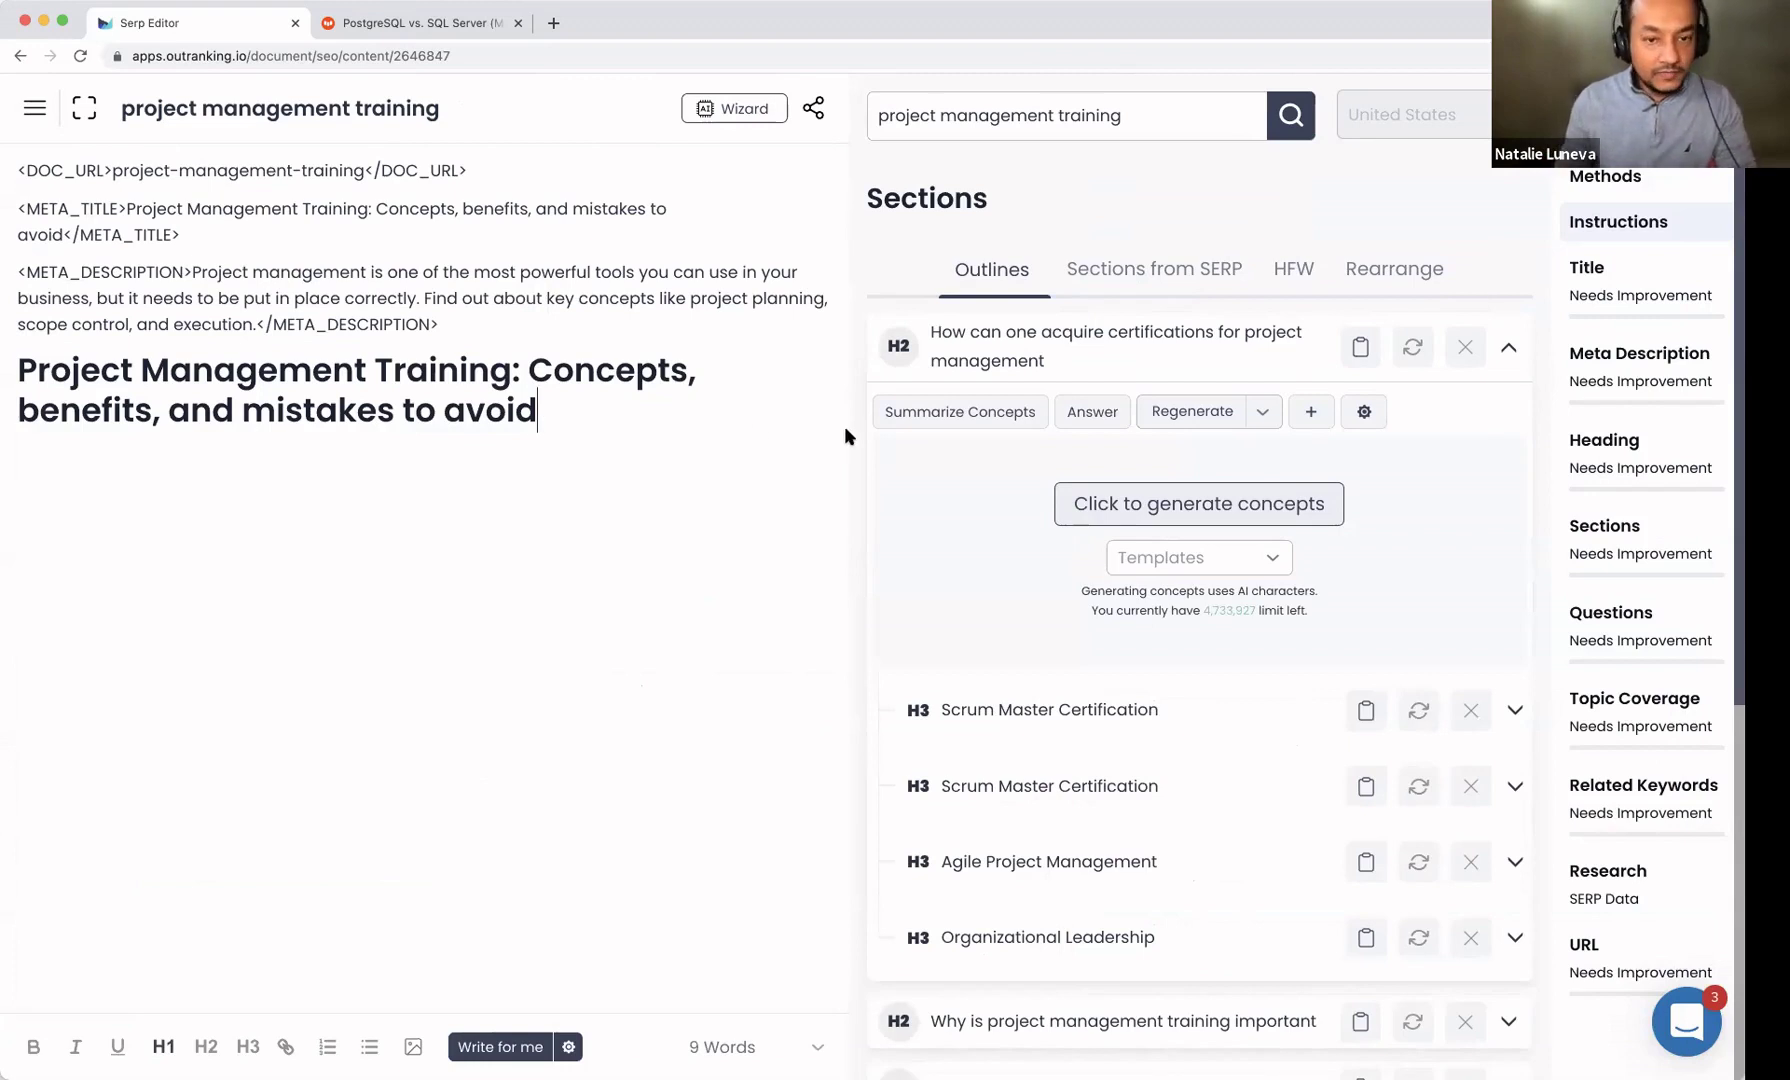
pyautogui.press('Return')
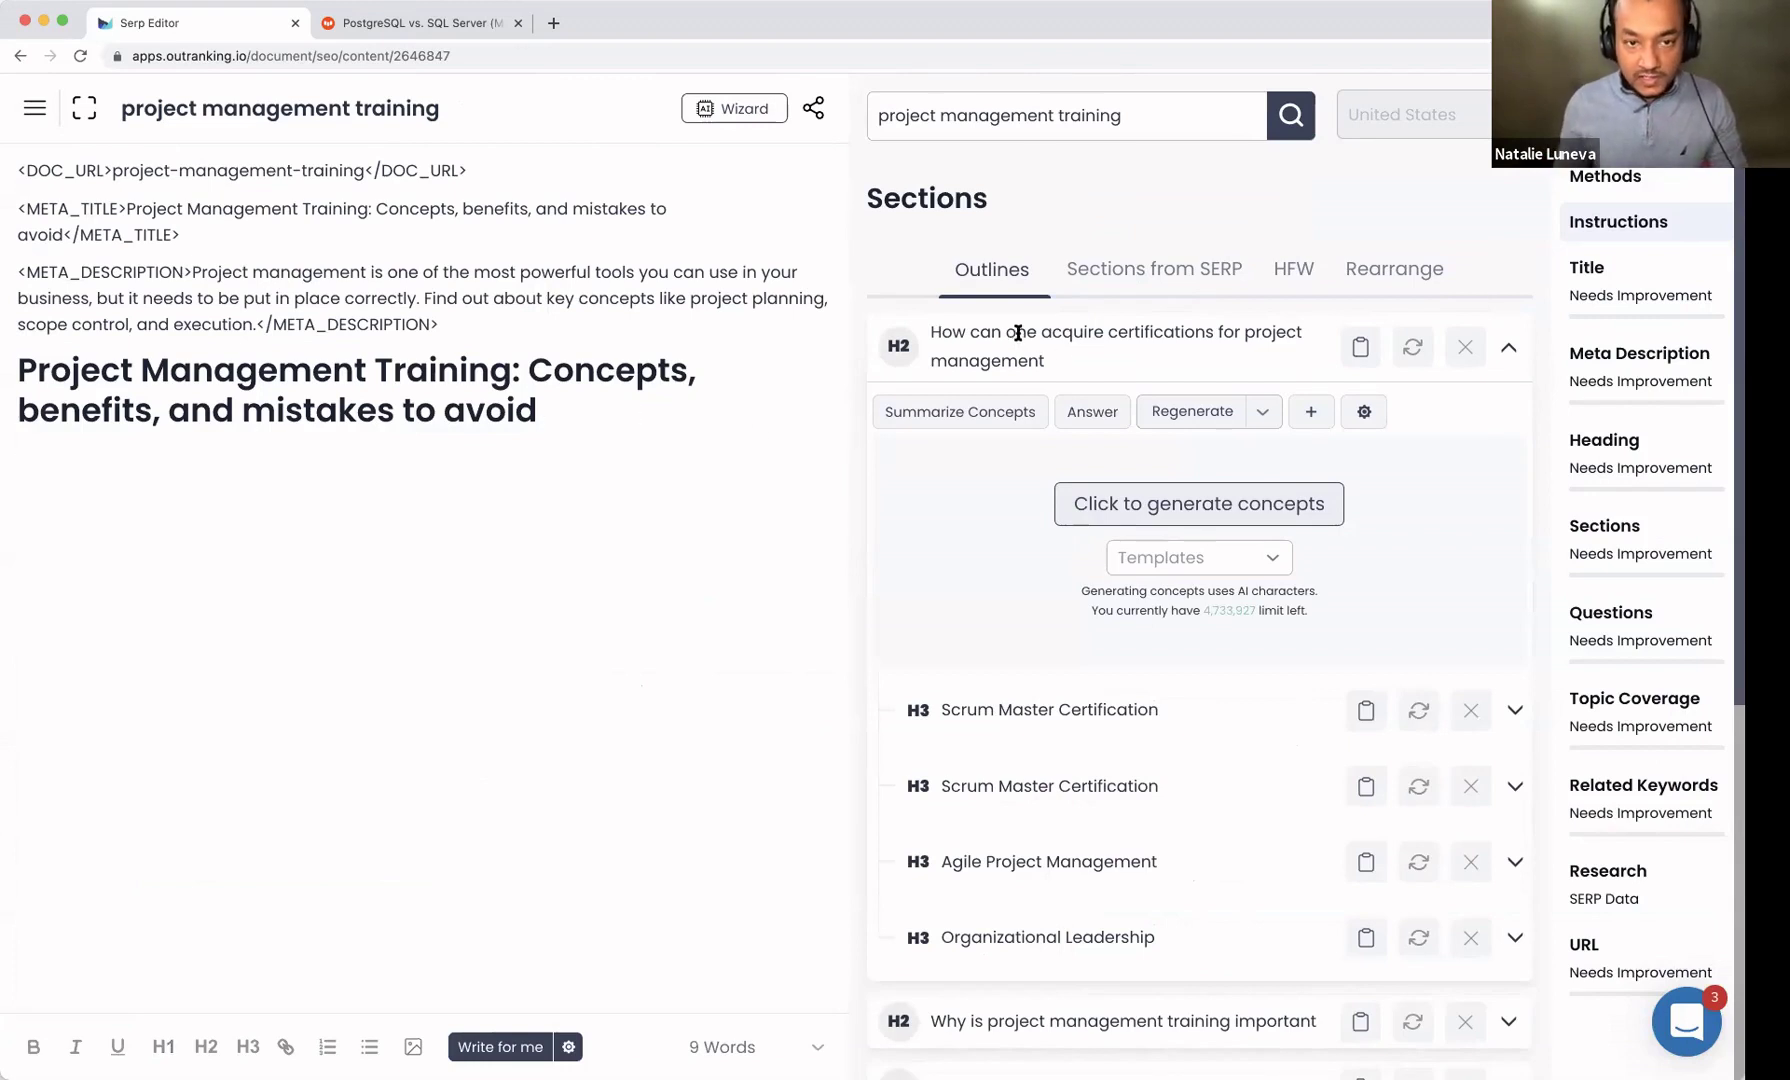
# Step: Set the article's content format to Pillar
pyautogui.scroll(-15, 1226, 472)
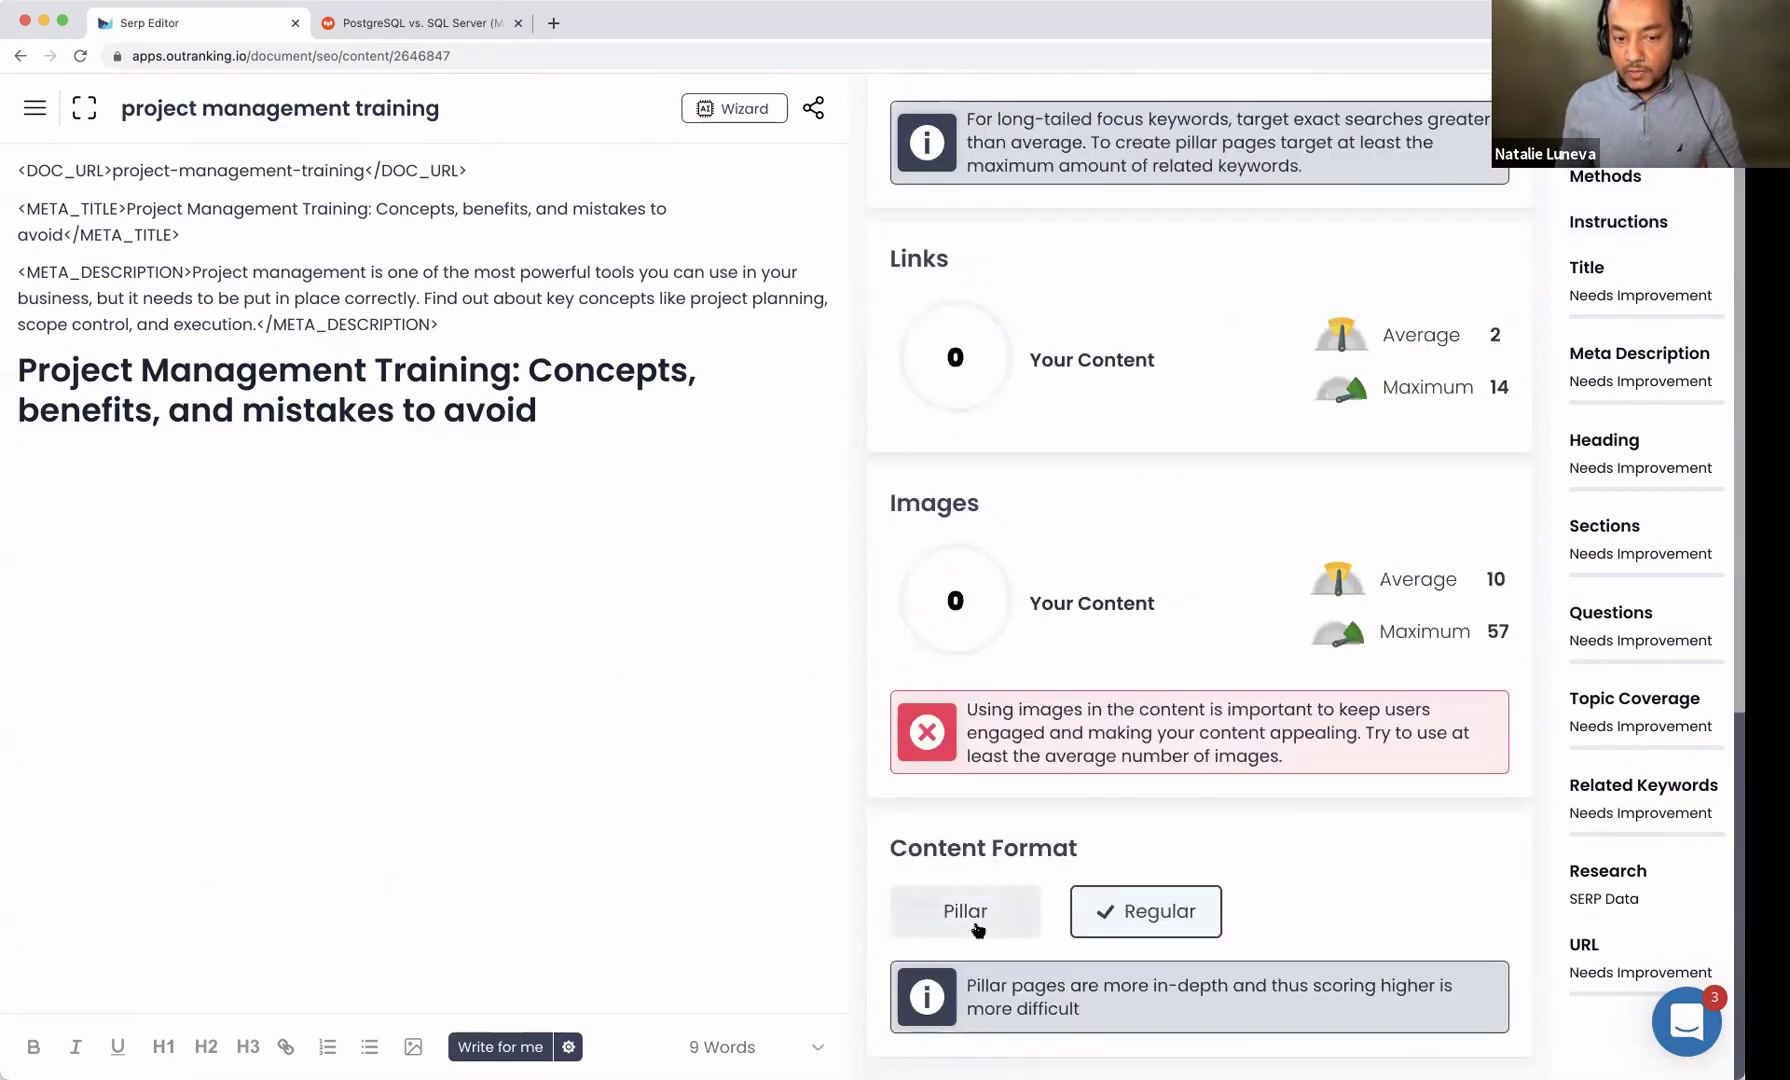
pyautogui.click(977, 928)
pyautogui.click(1010, 925)
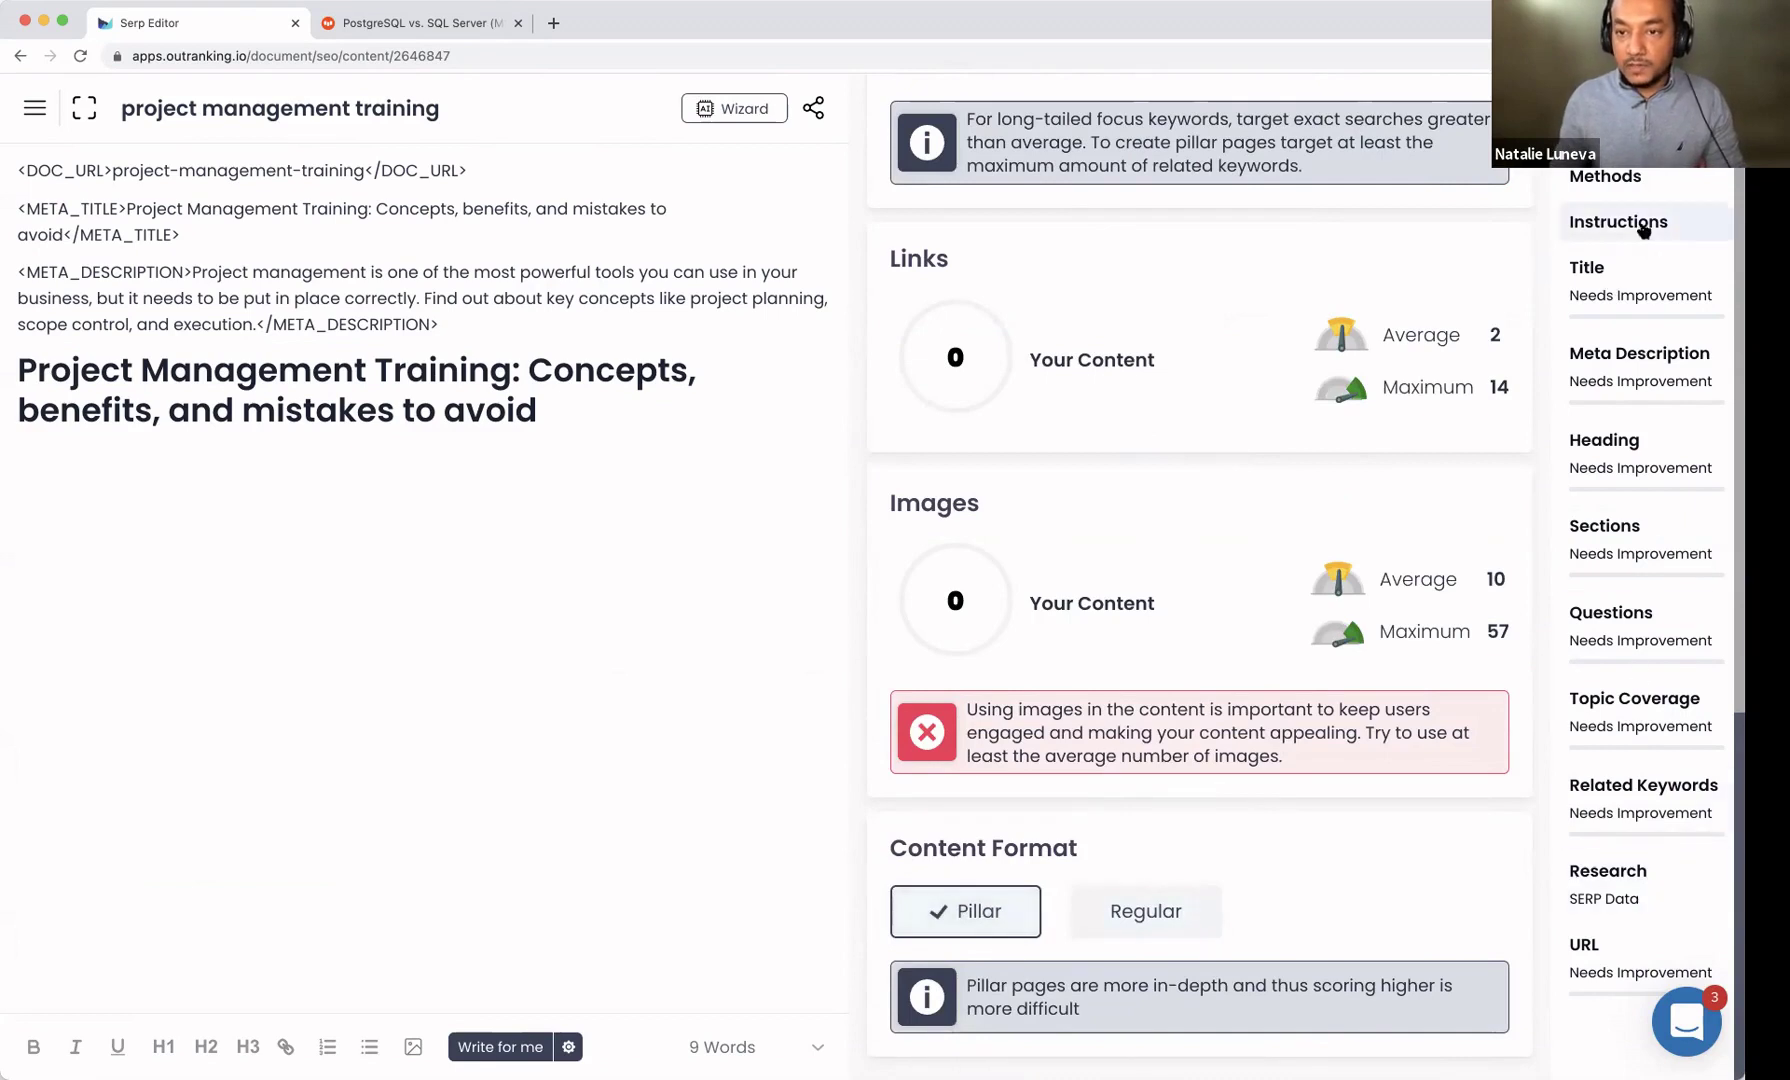
# Step: Review the competitor domains in the SERP research data, and view the projectmanagementacademy.net site before returning to the Serp Editor
pyautogui.click(1670, 880)
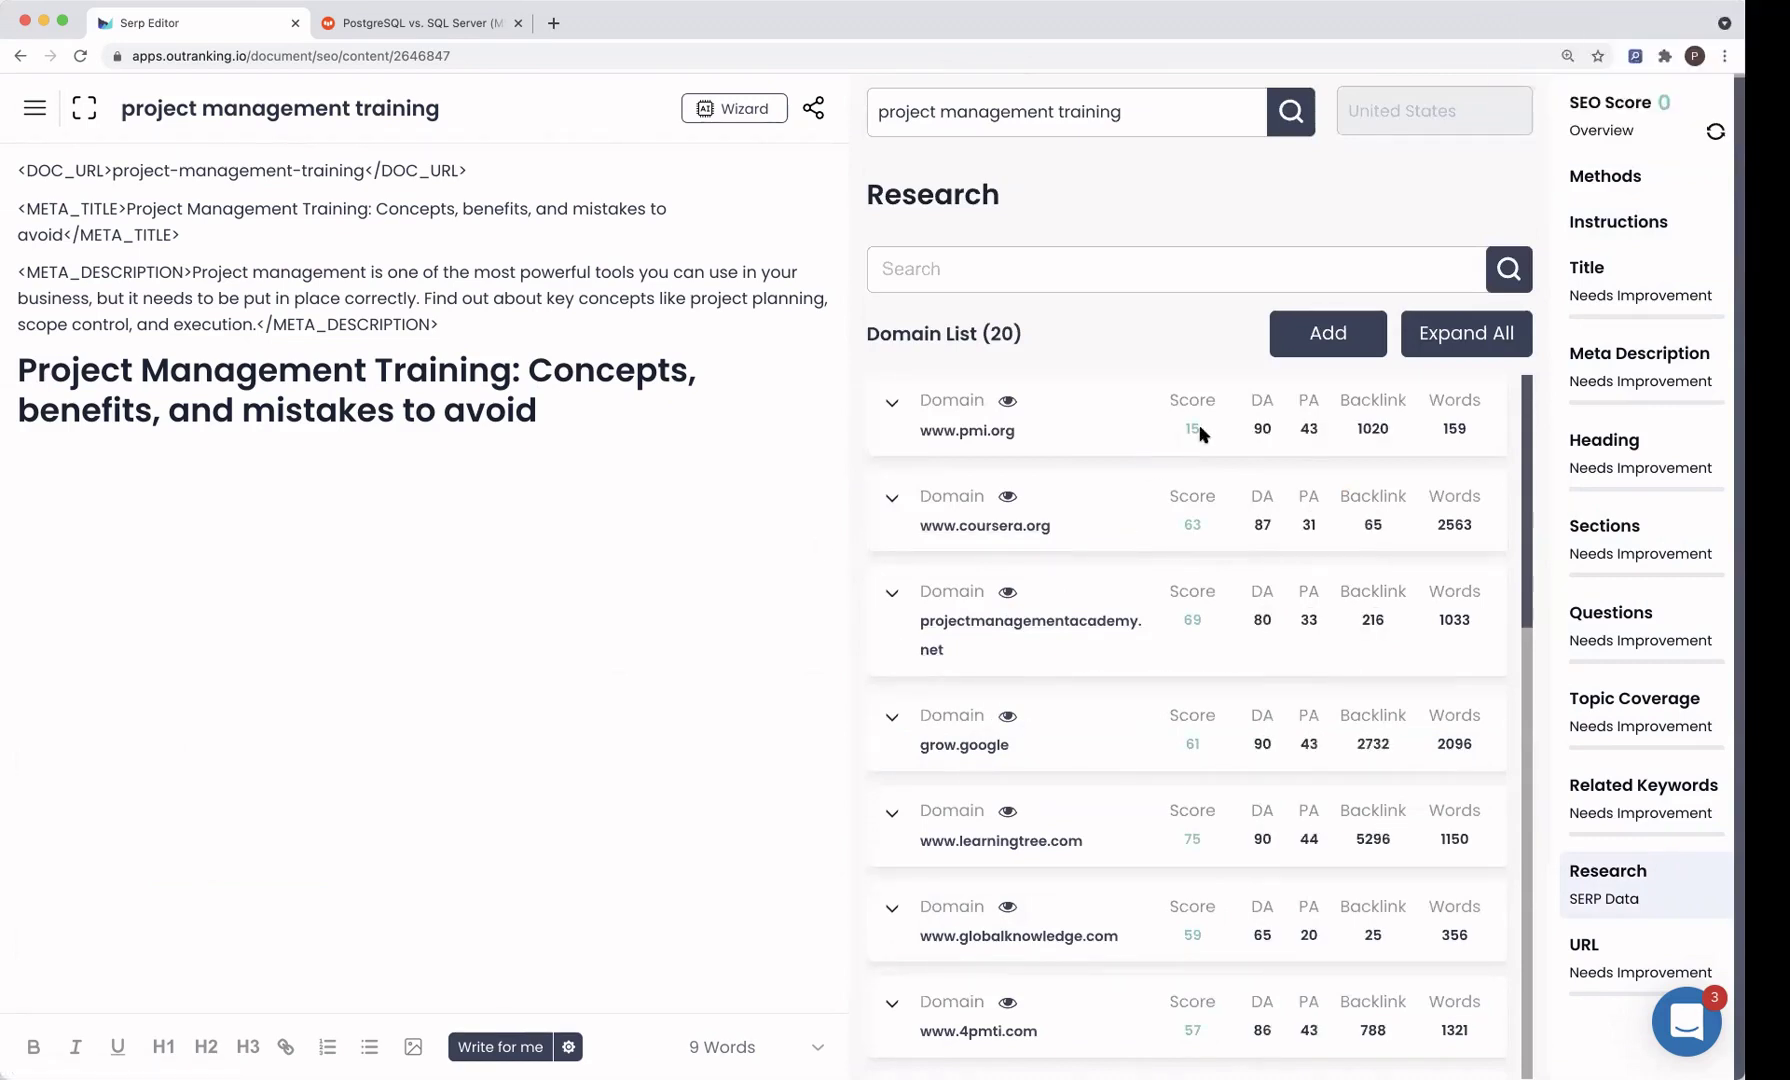
pyautogui.scroll(-1, 1134, 643)
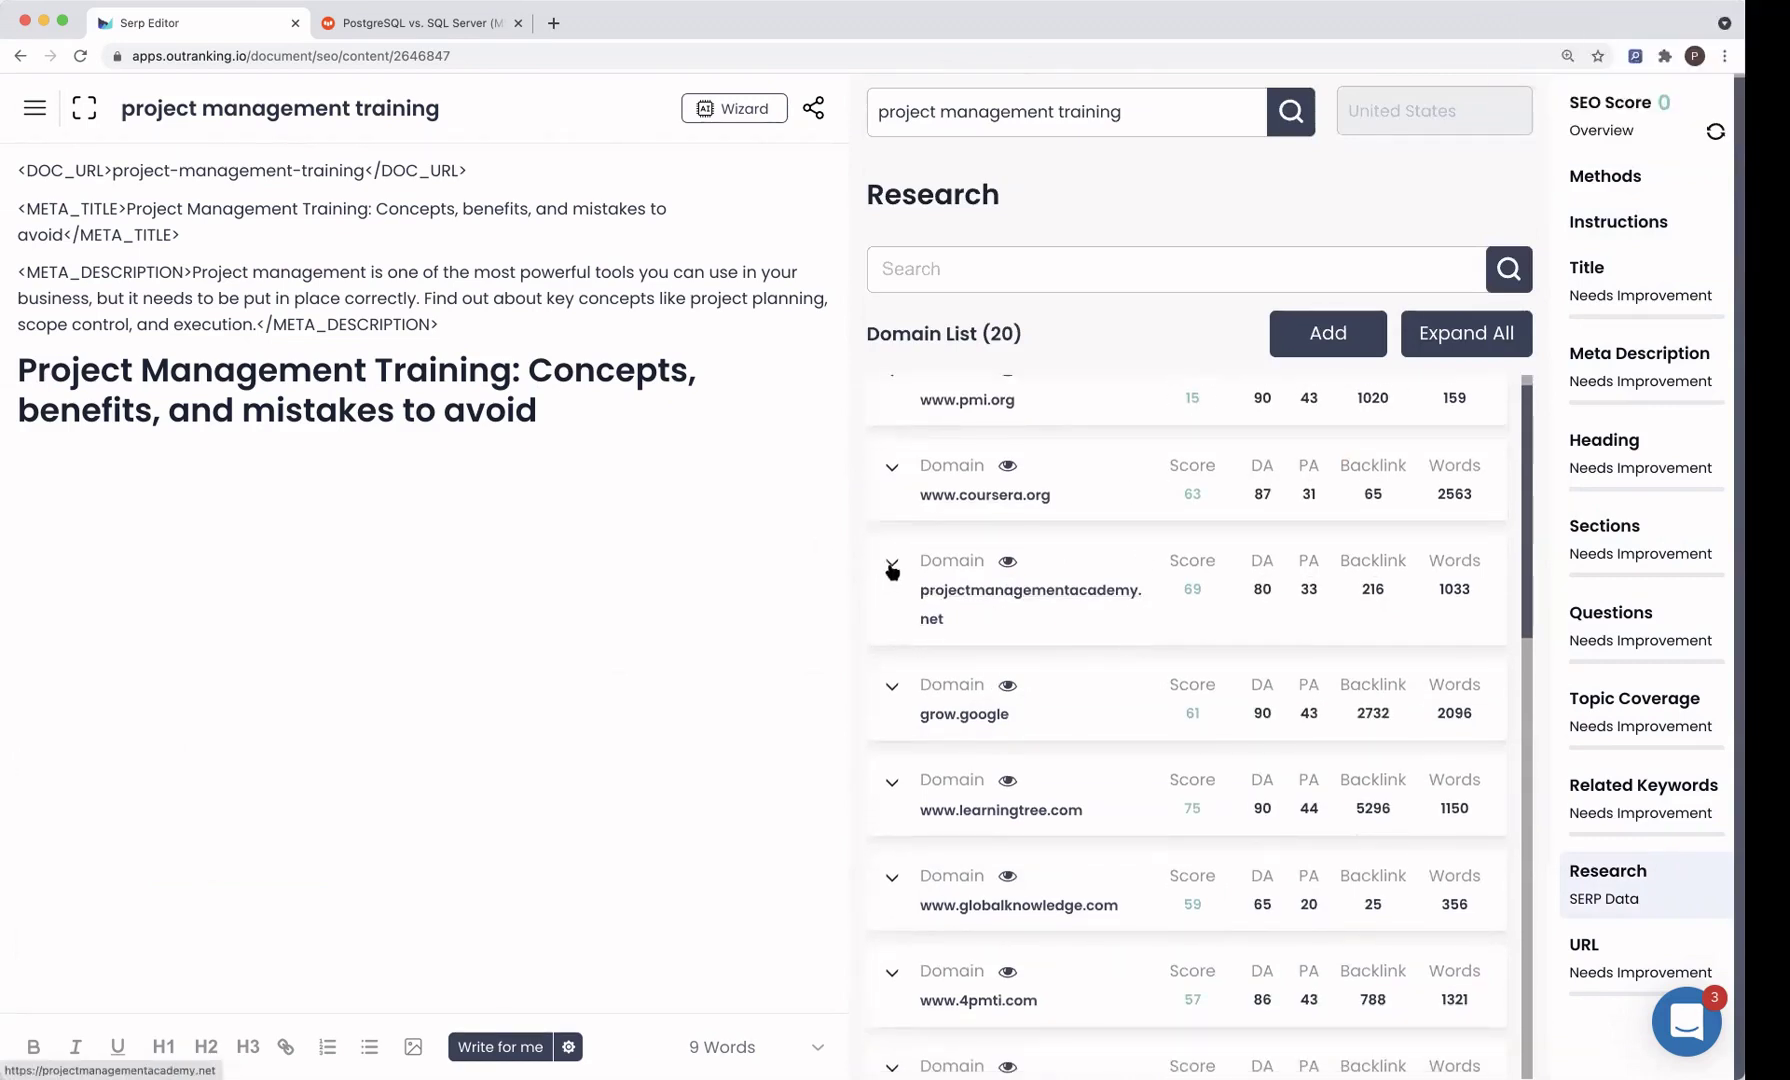
pyautogui.click(936, 620)
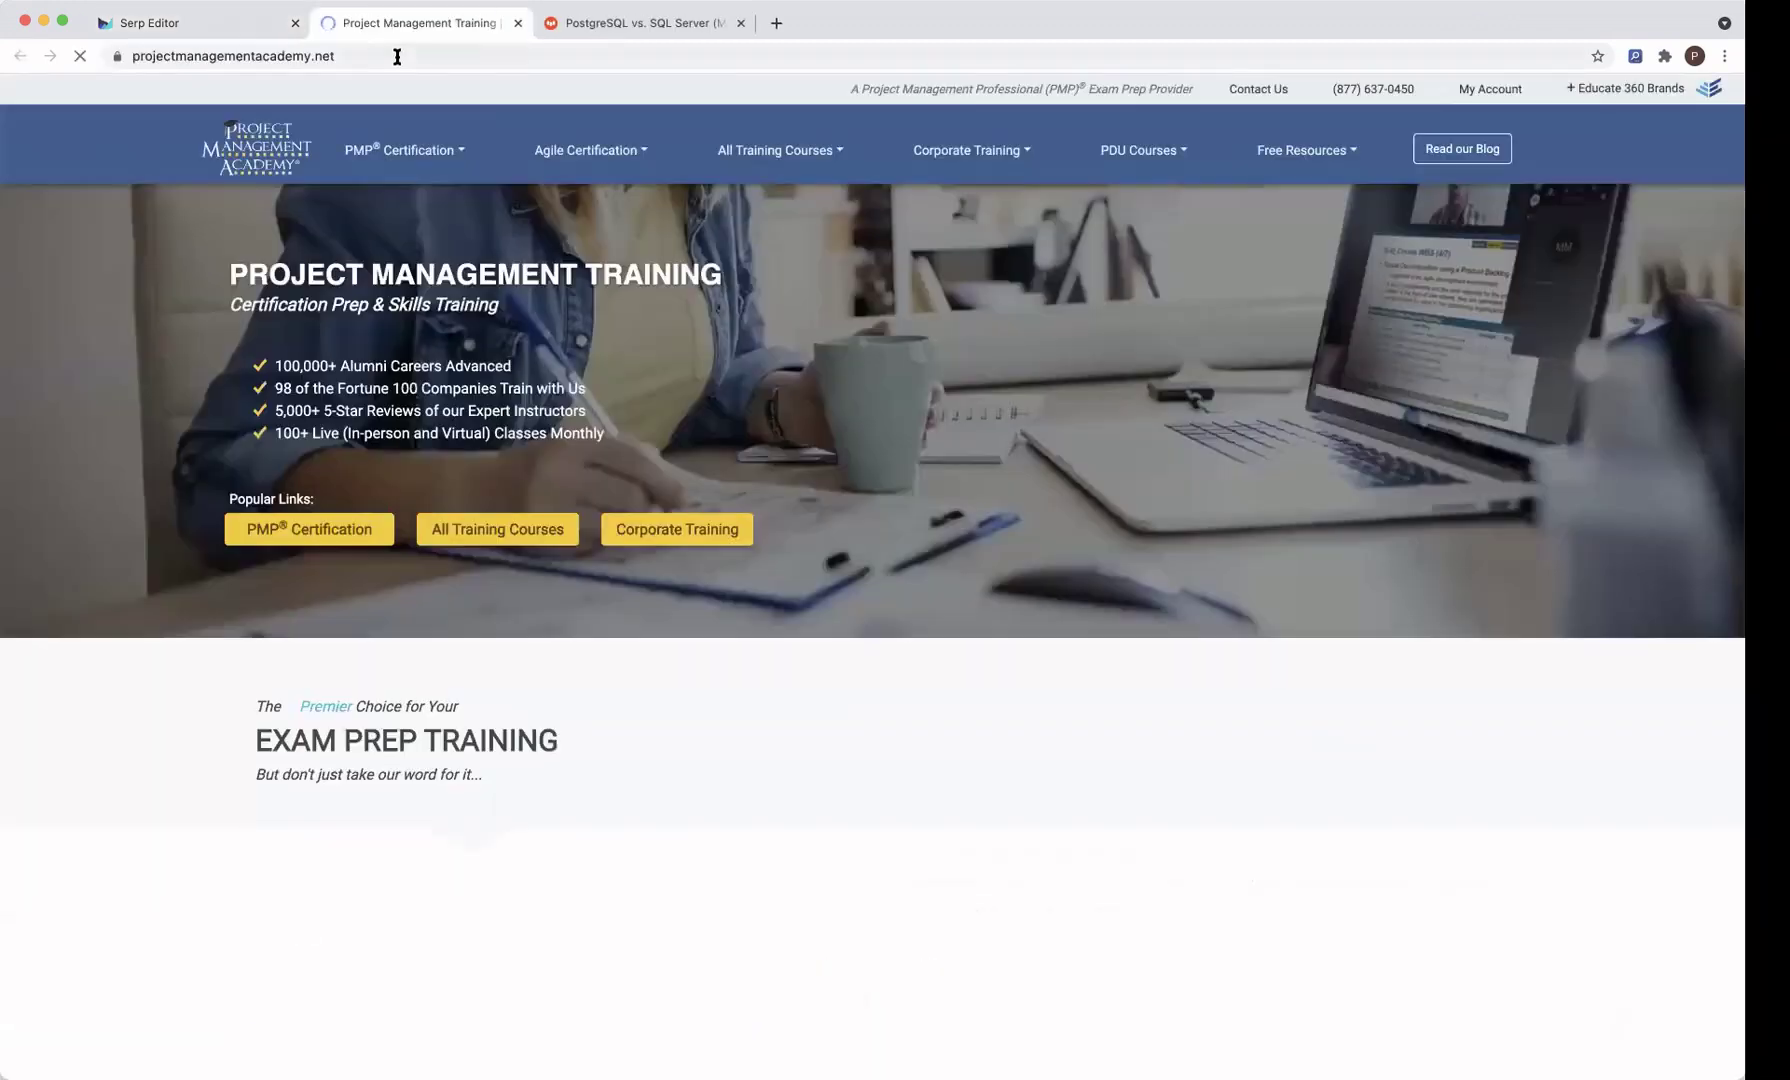
pyautogui.click(170, 22)
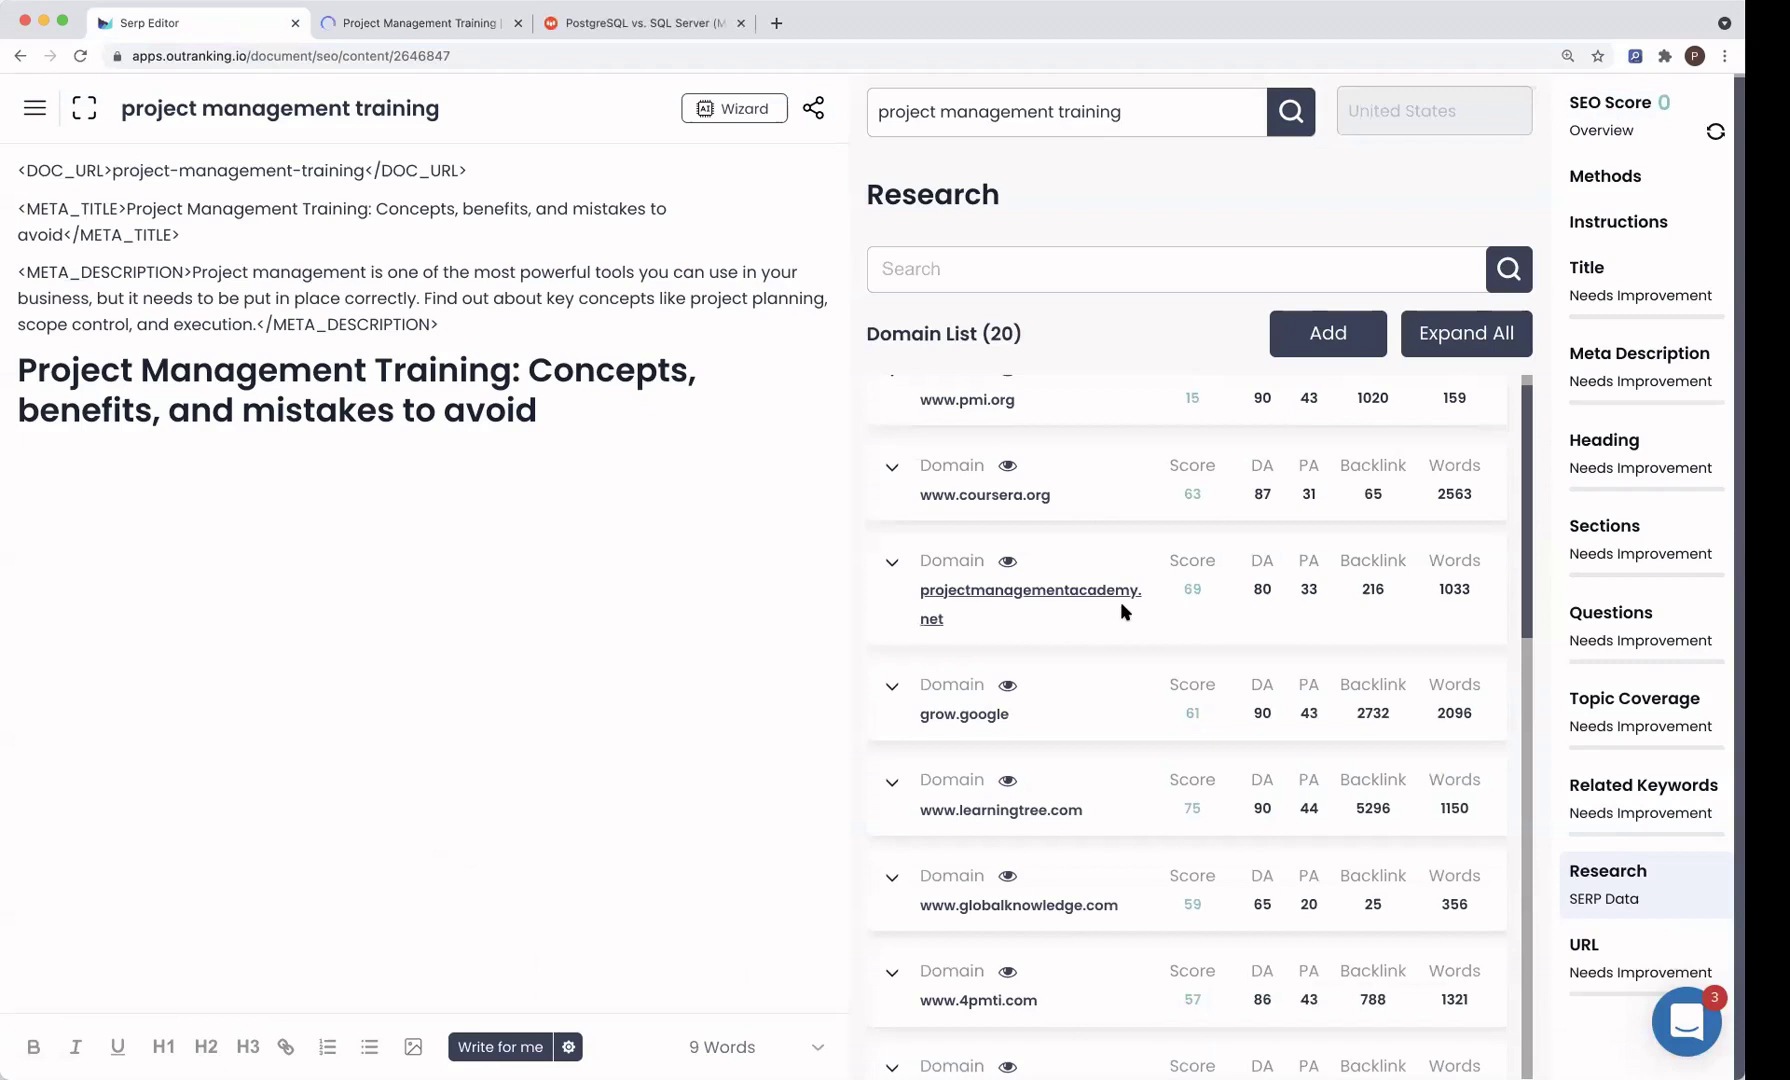
pyautogui.scroll(1, 1176, 635)
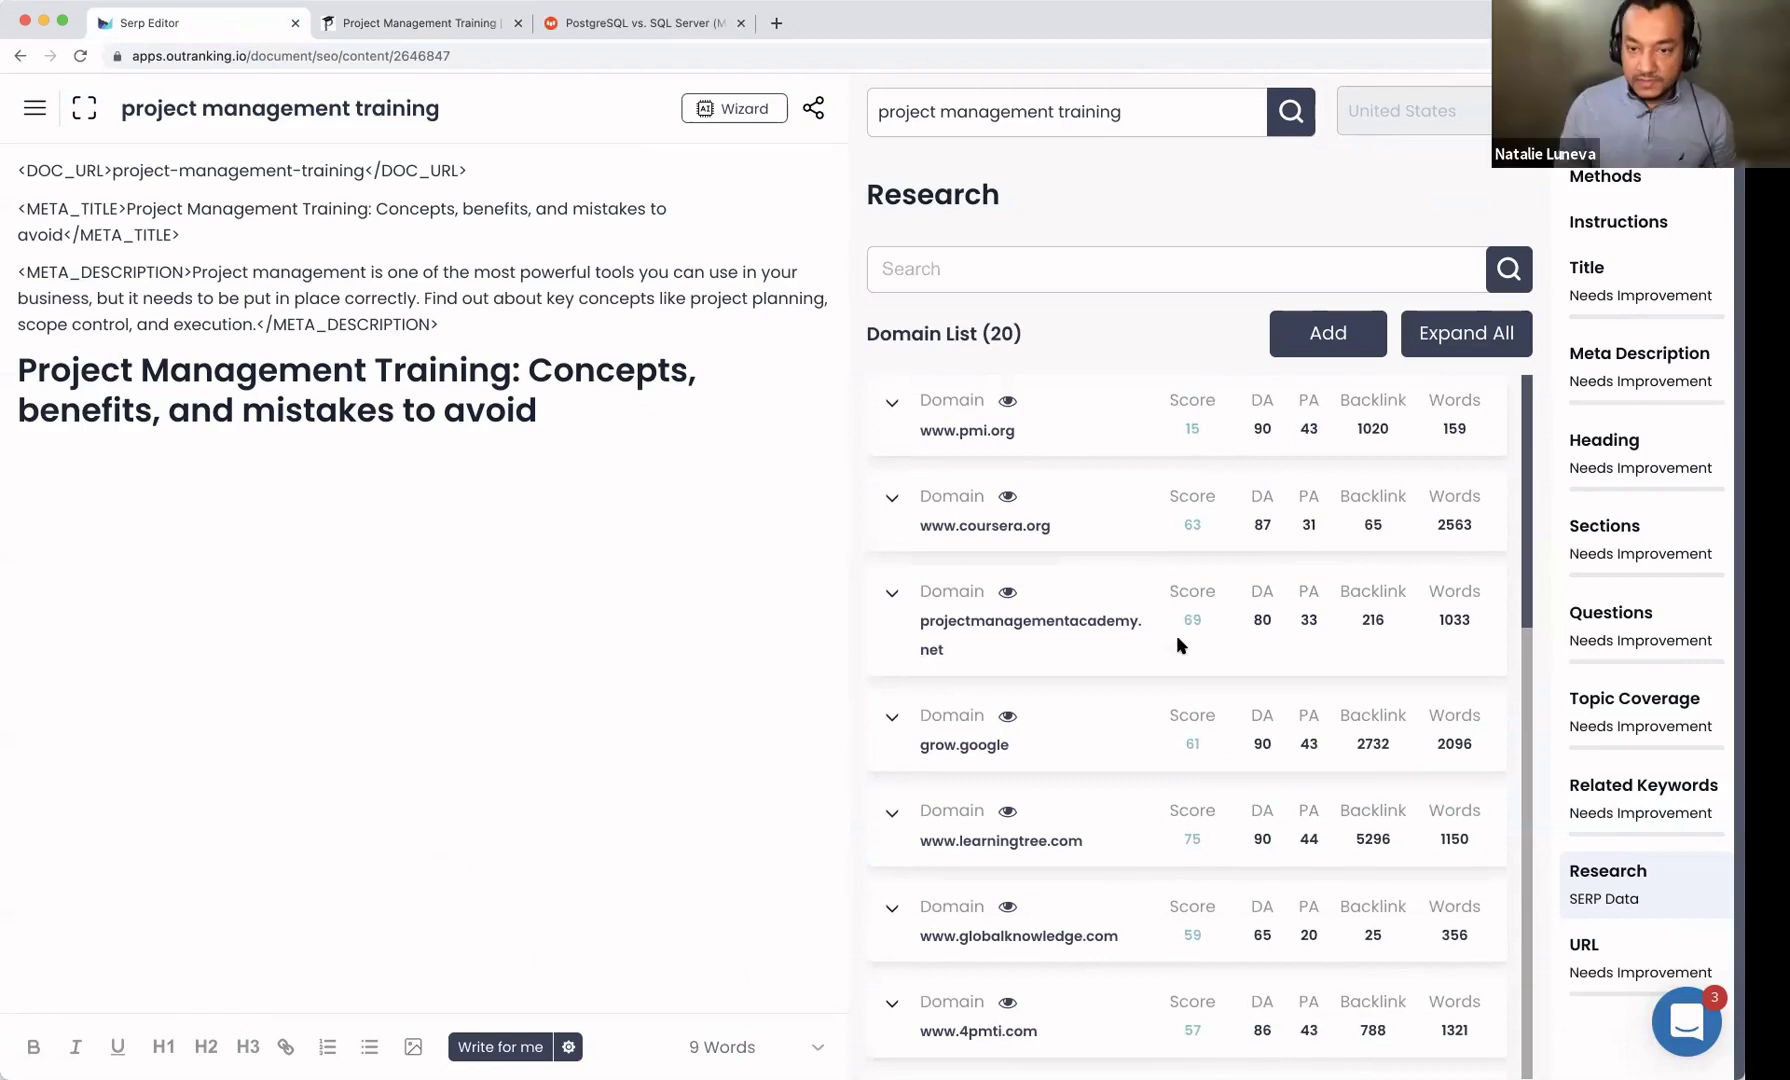
# Step: Write "Excluding:" below the H1 in the document, followed by the list entry "1) Depth"
pyautogui.click(555, 447)
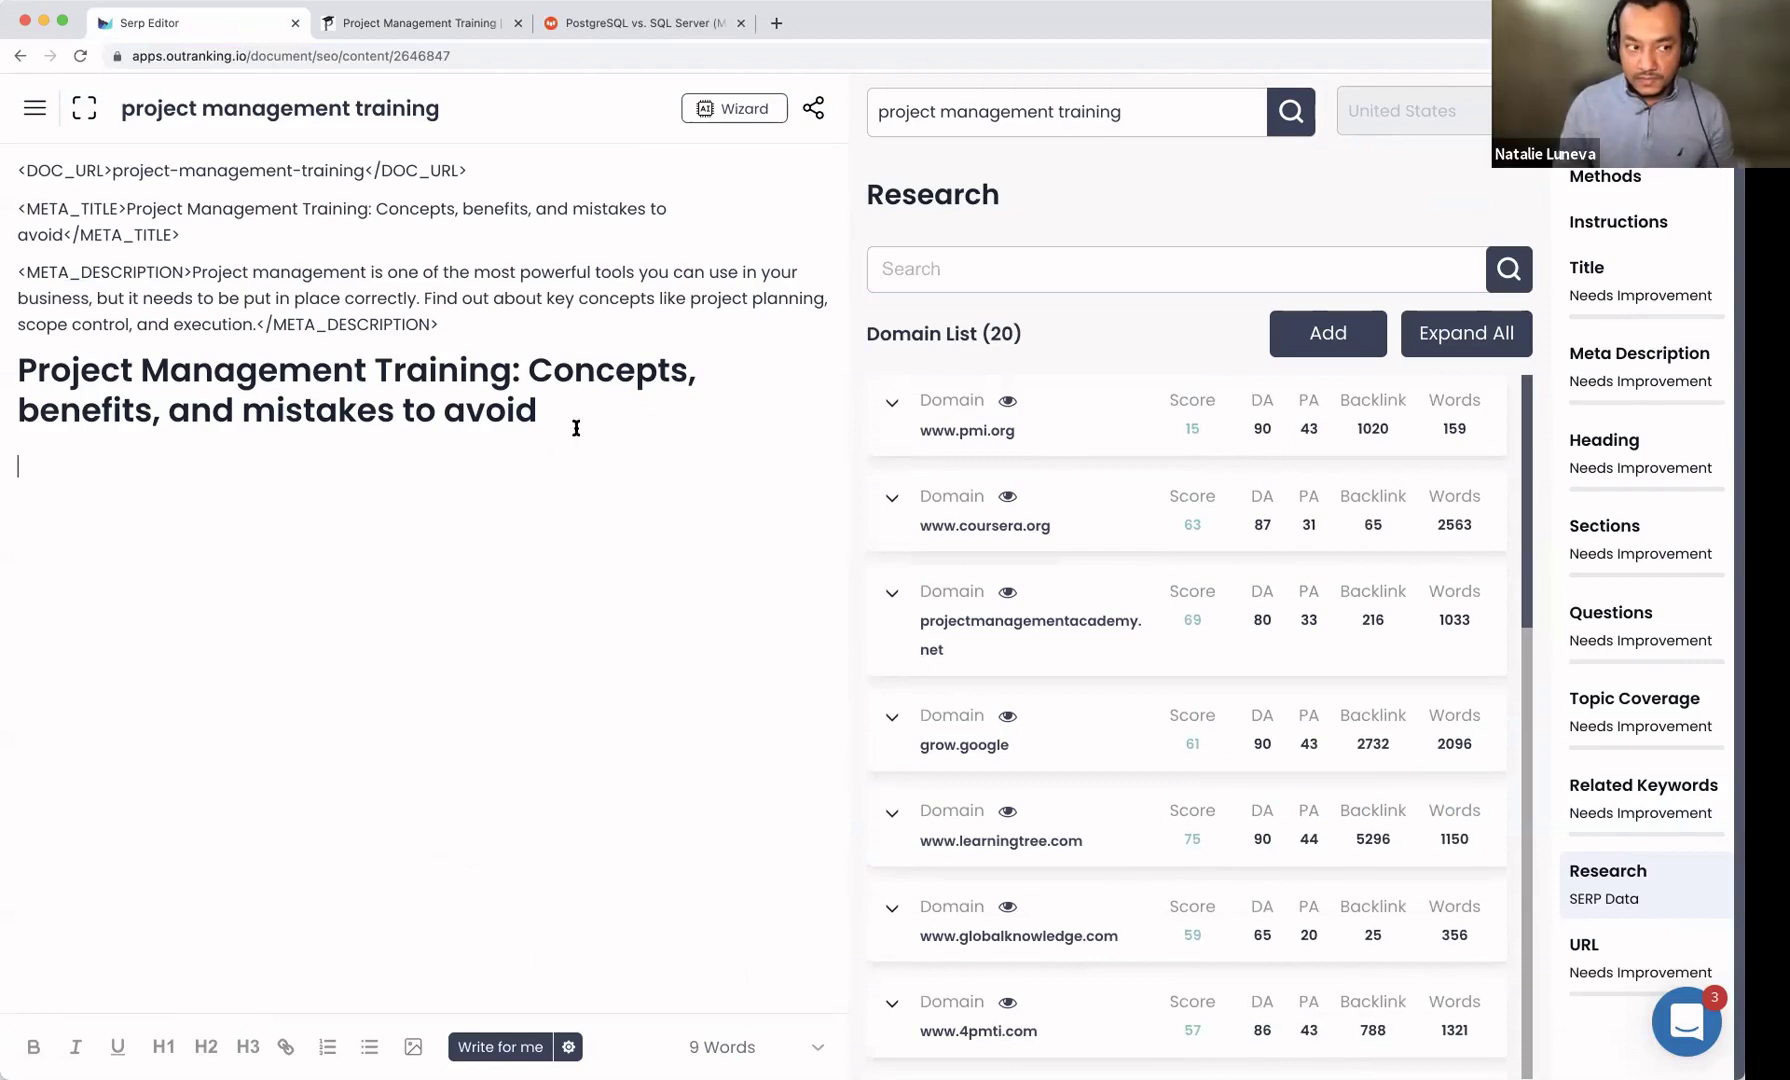
pyautogui.write('Exc')
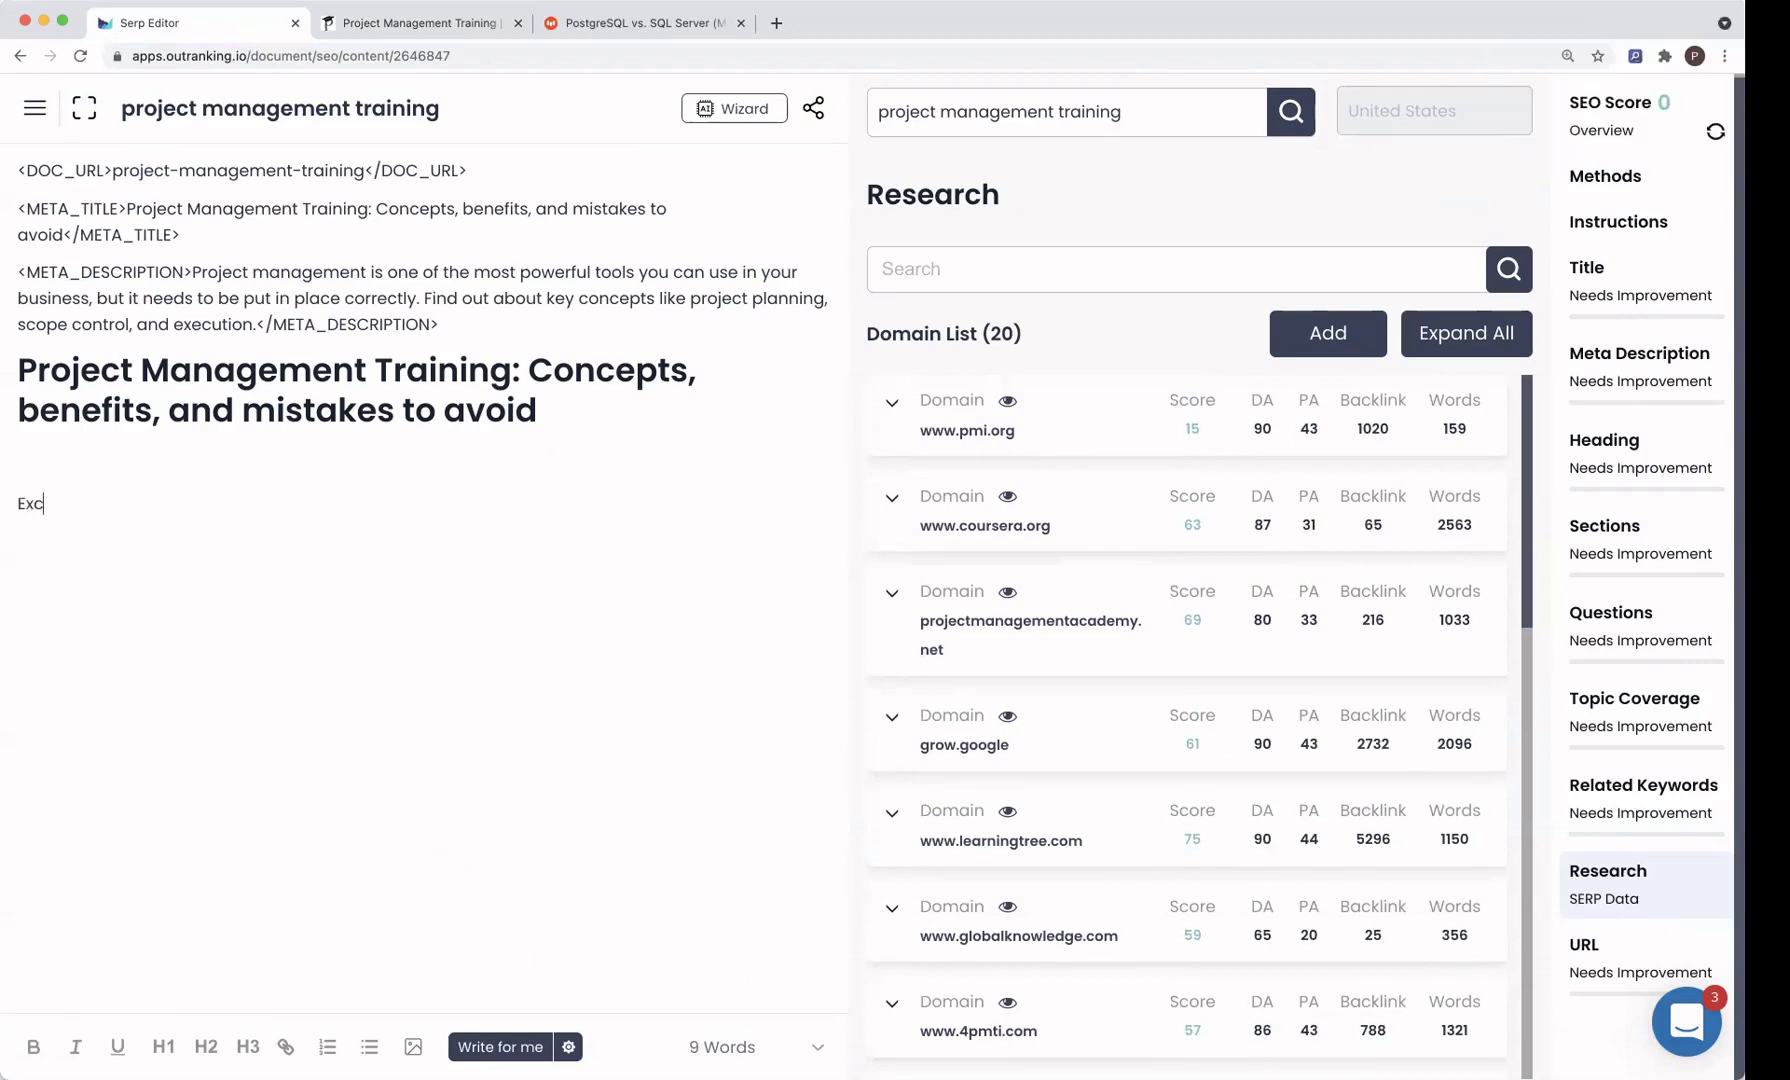
pyautogui.write('luding :')
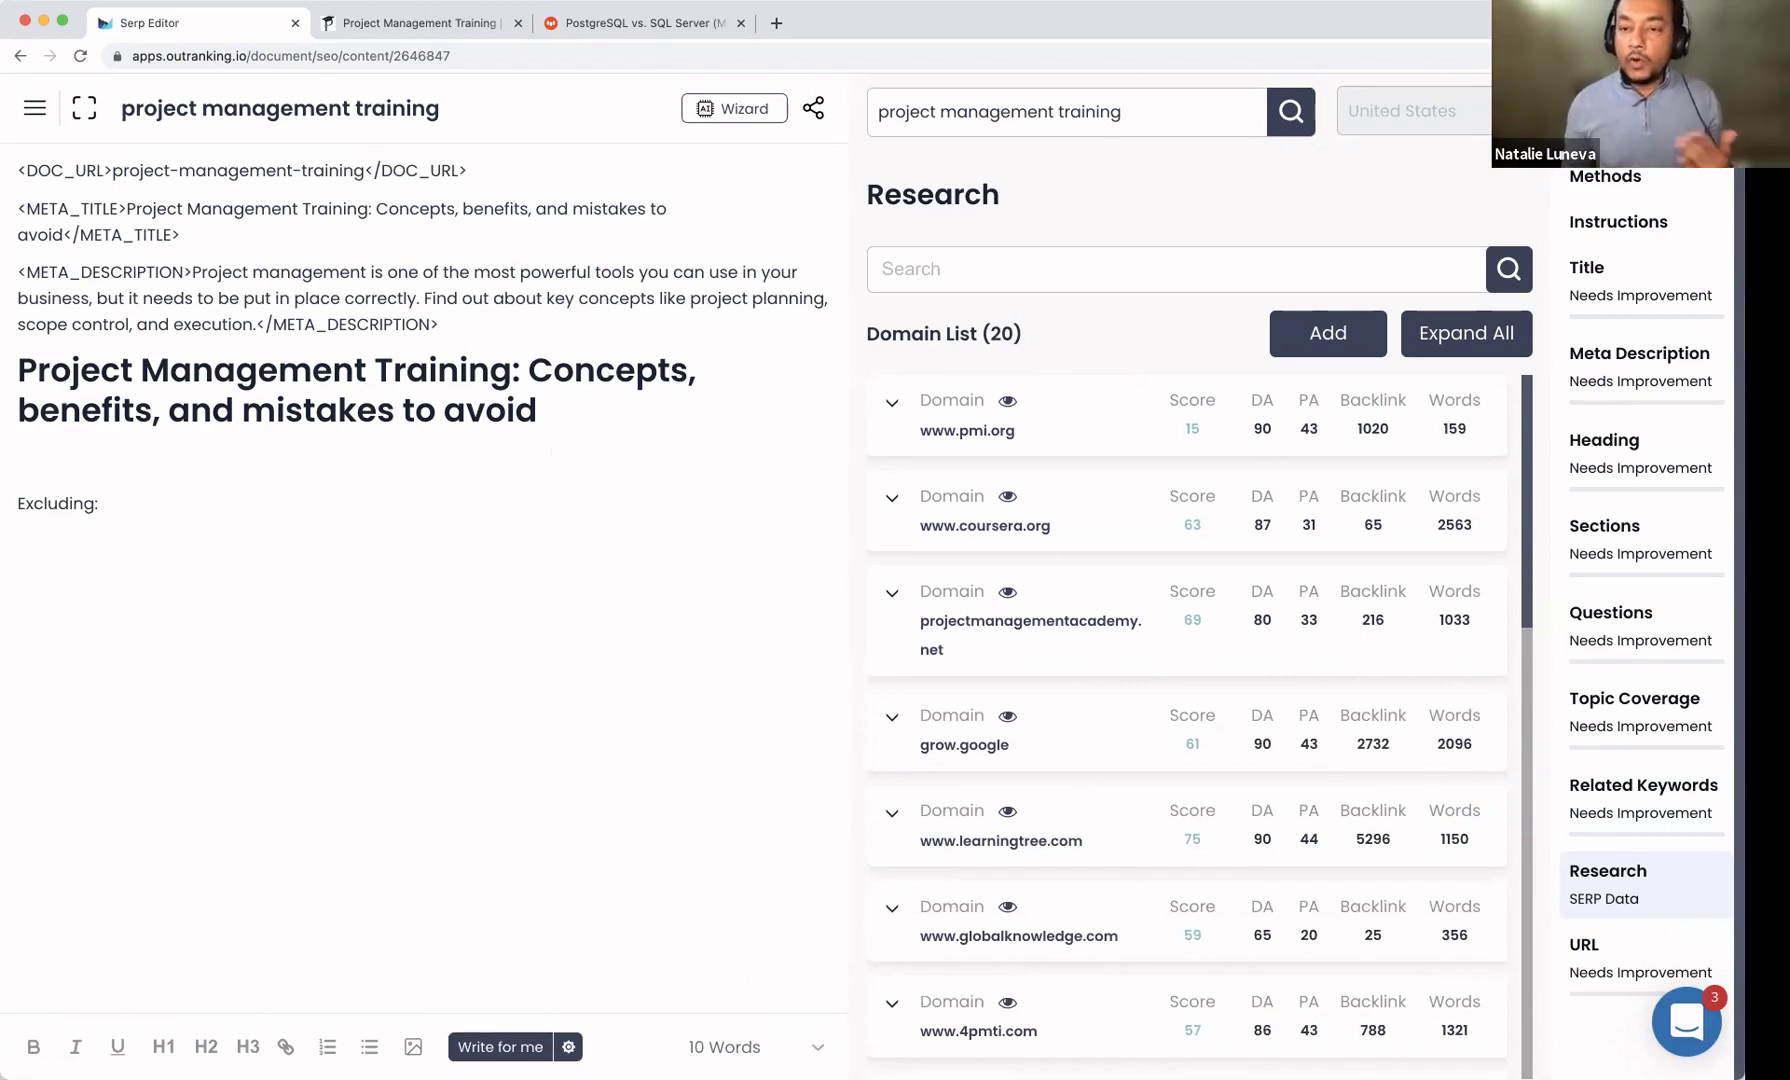
pyautogui.press('Return')
pyautogui.write('1) ')
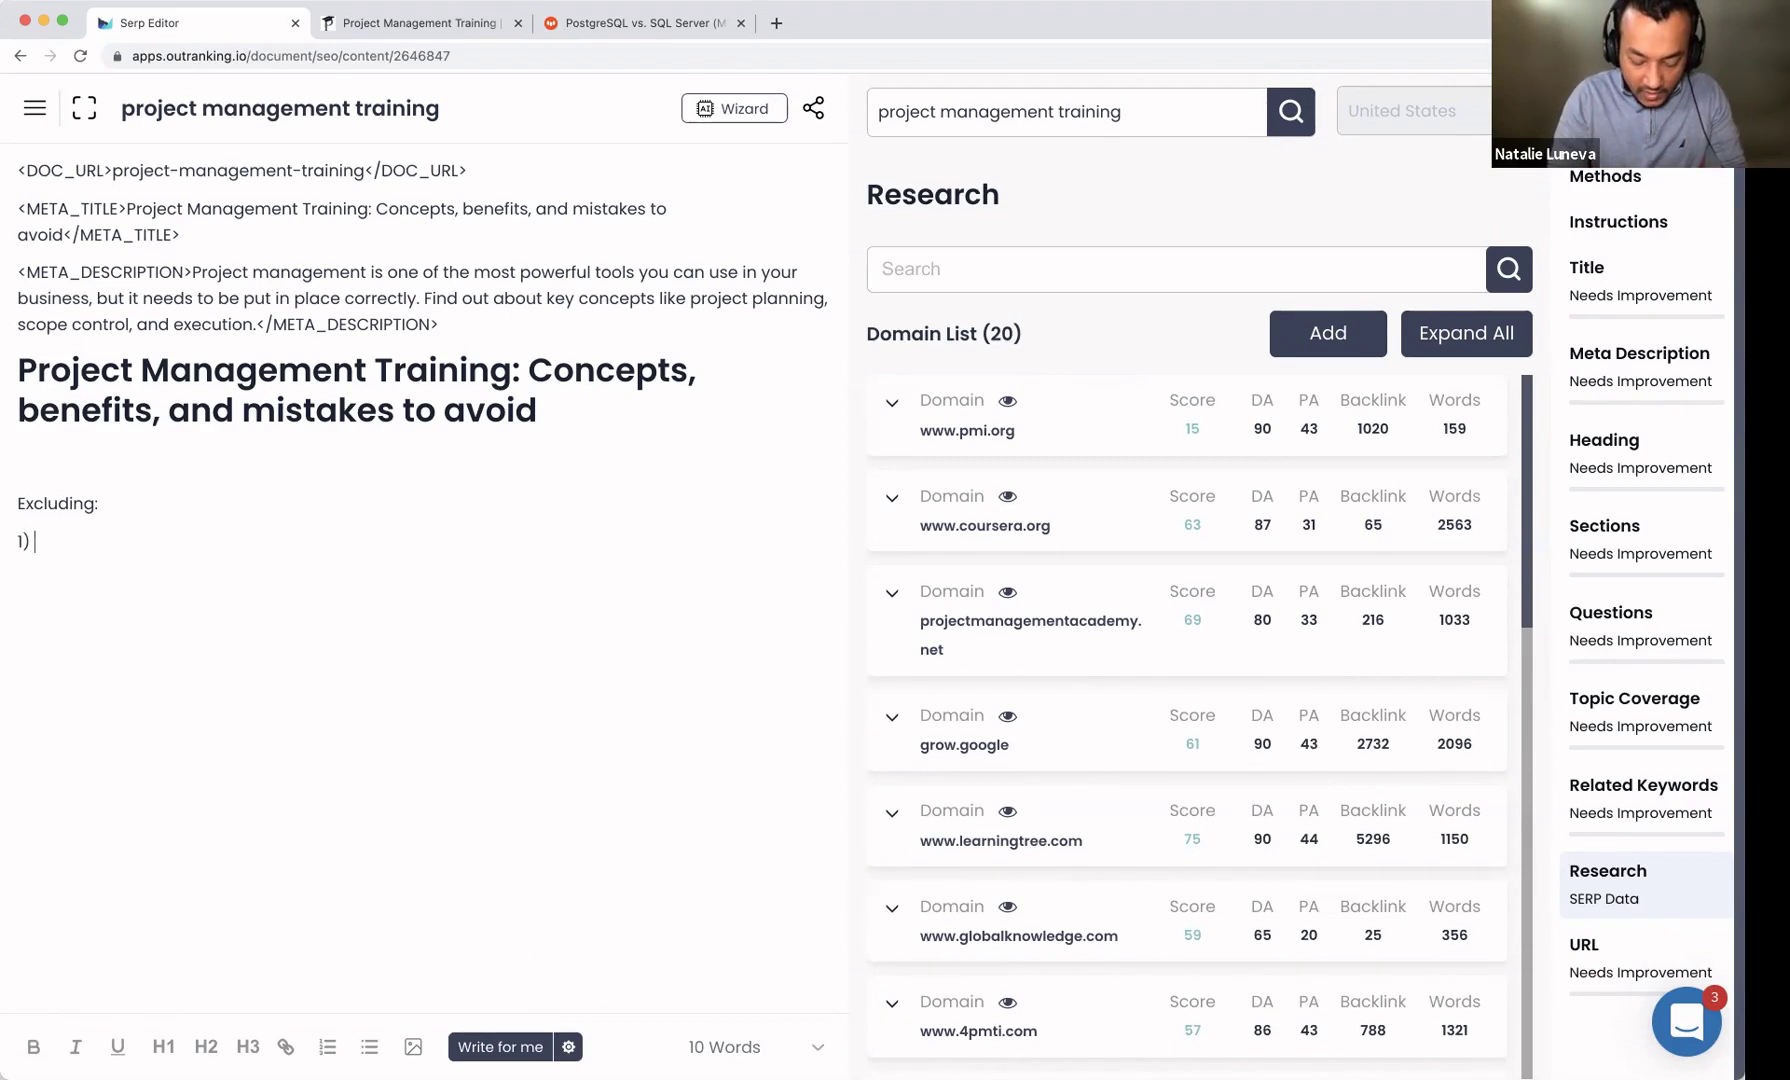
pyautogui.write('Depth')
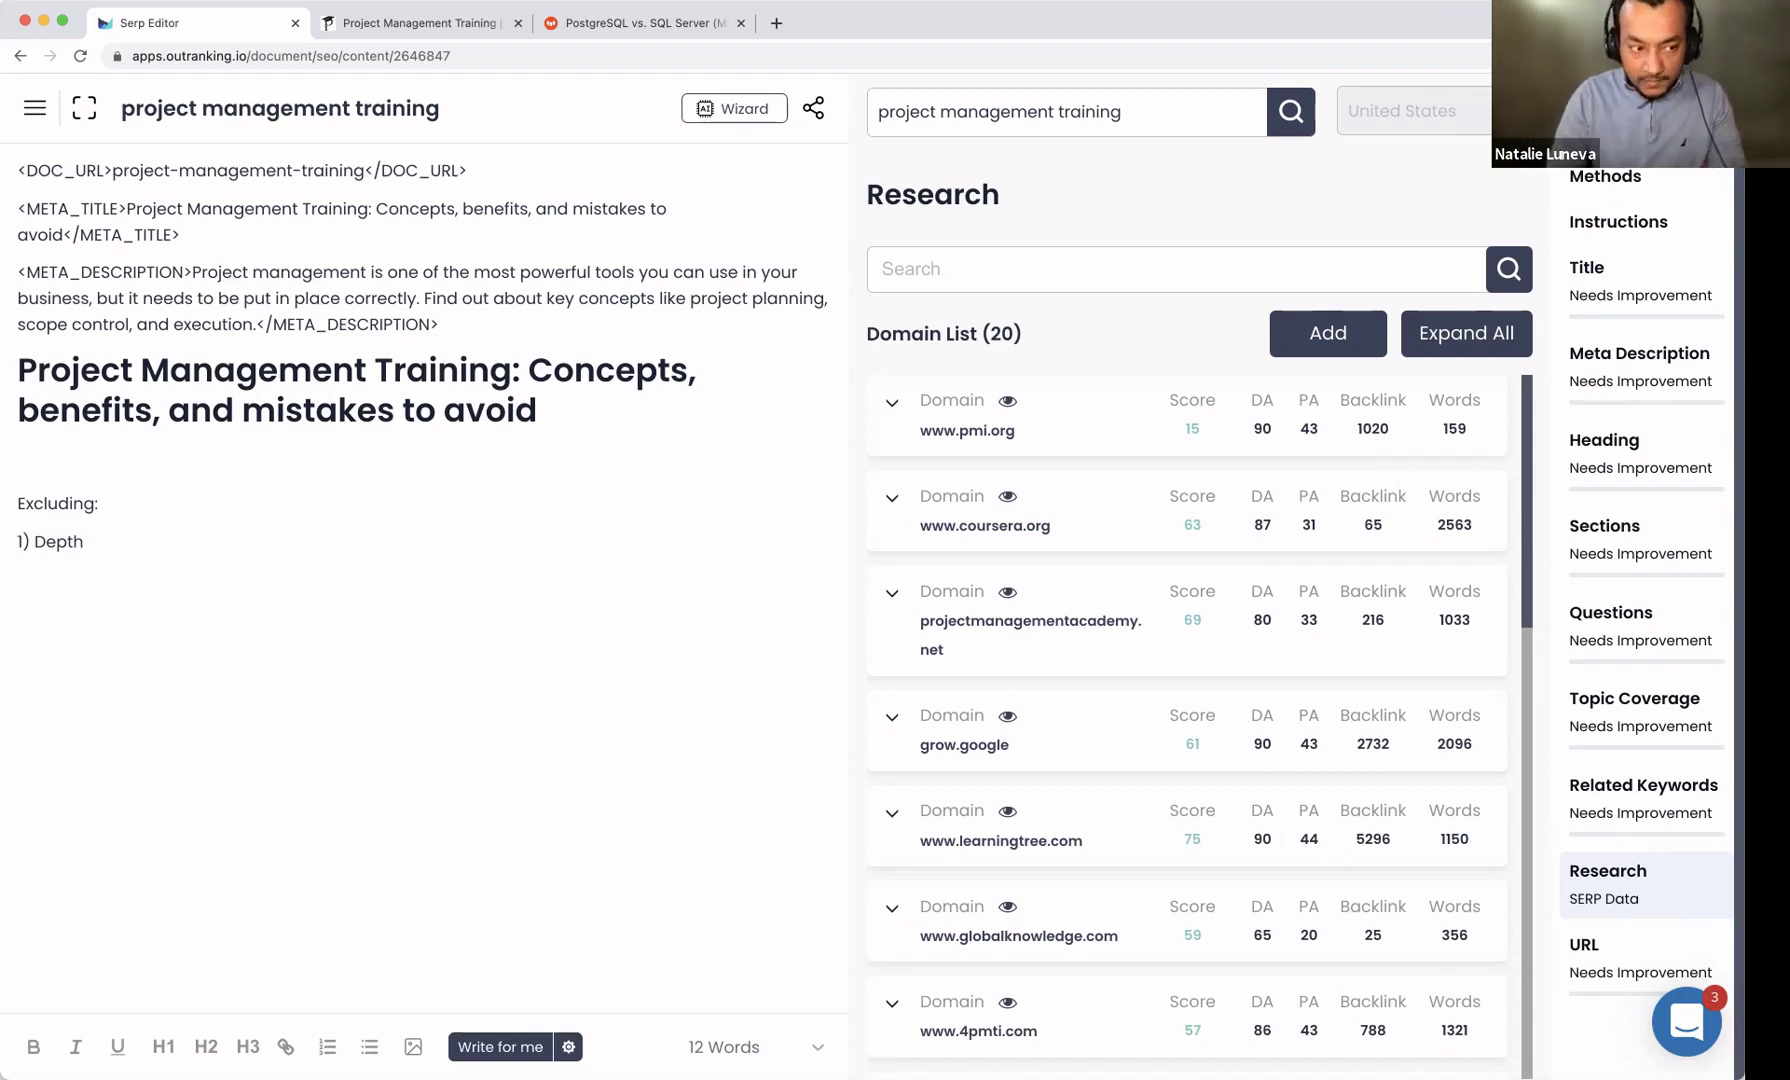
pyautogui.click(1007, 497)
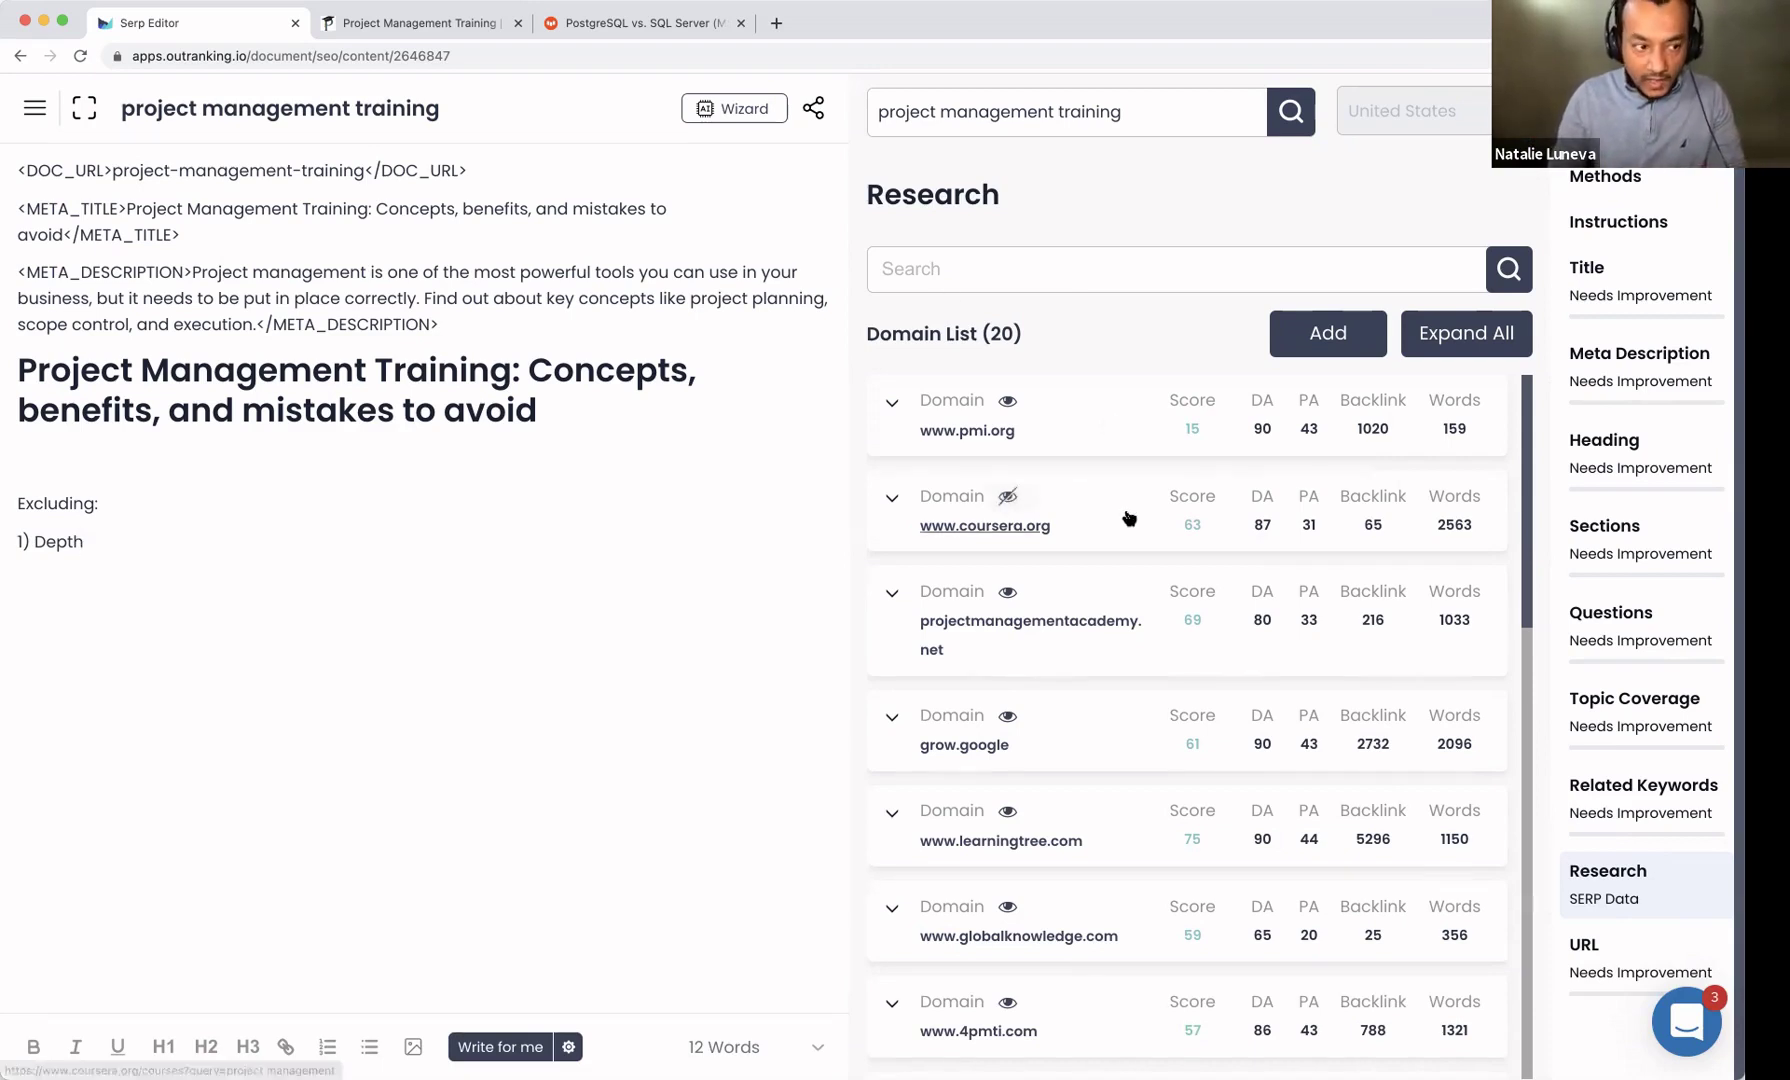
pyautogui.press('Return')
pyautogui.write('2) Research')
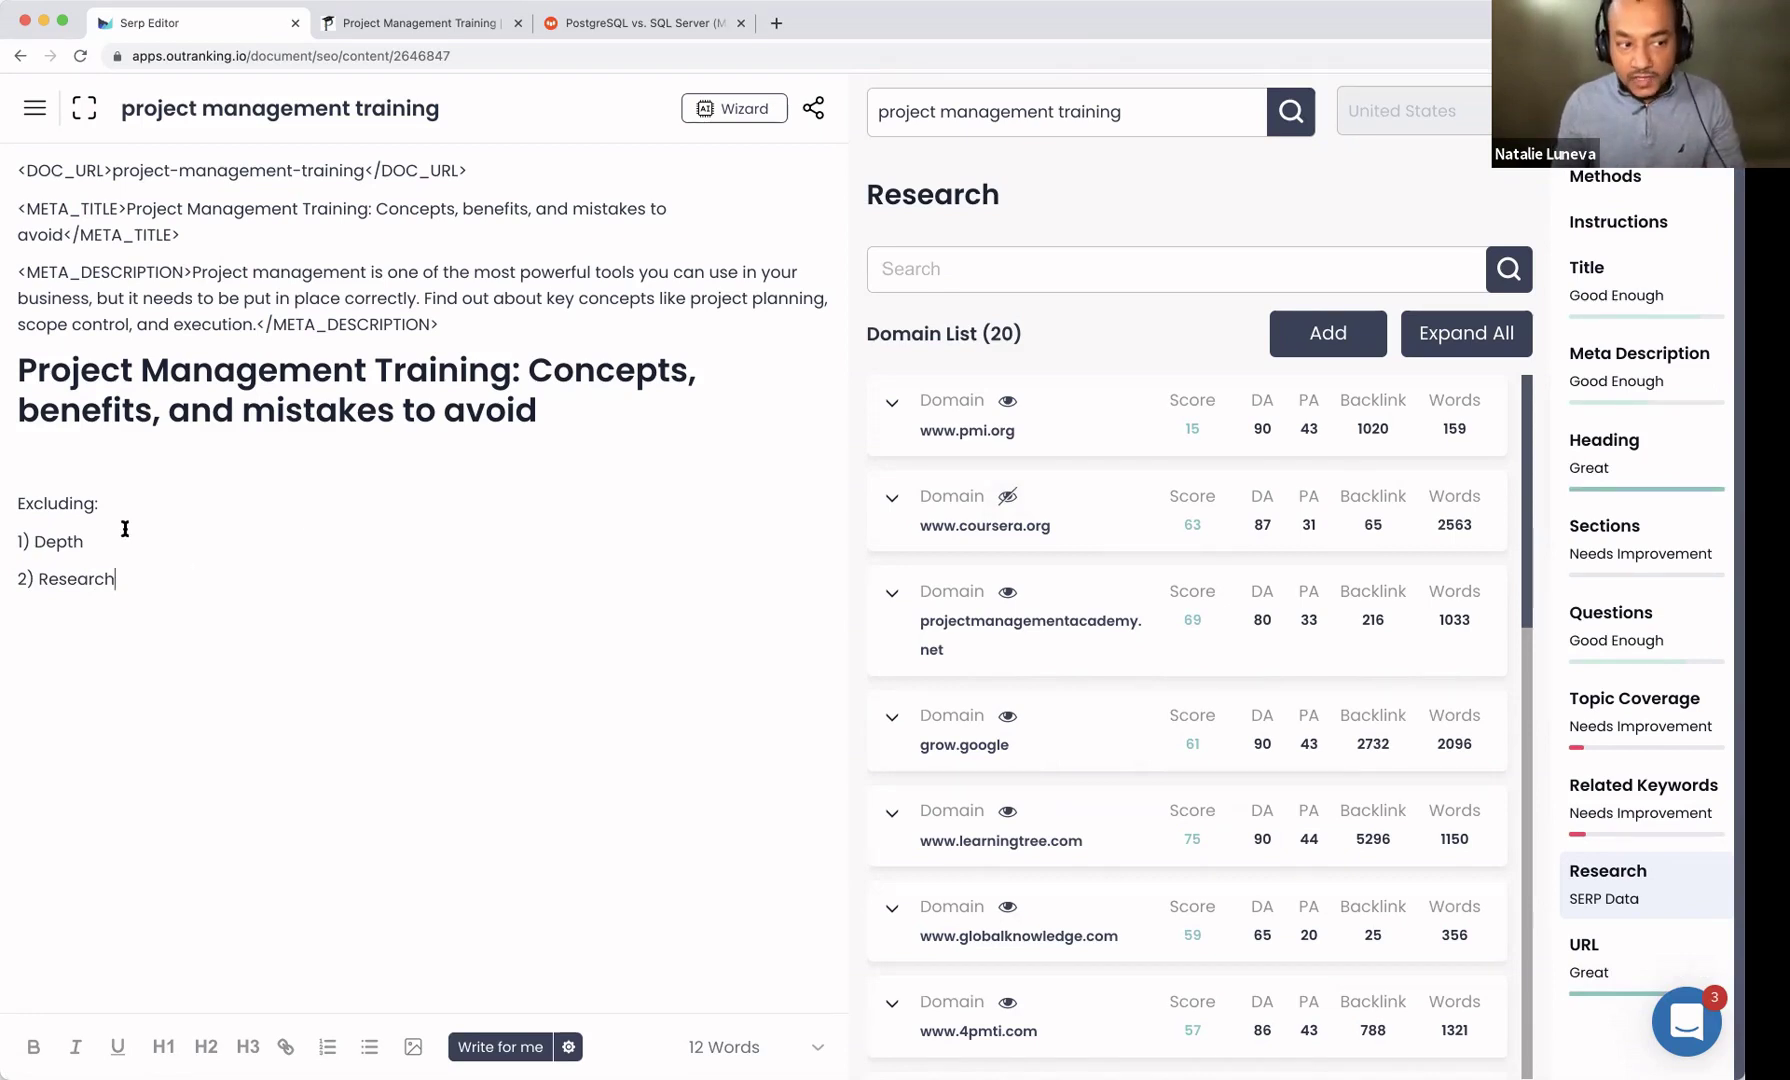
pyautogui.tripleClick(77, 510)
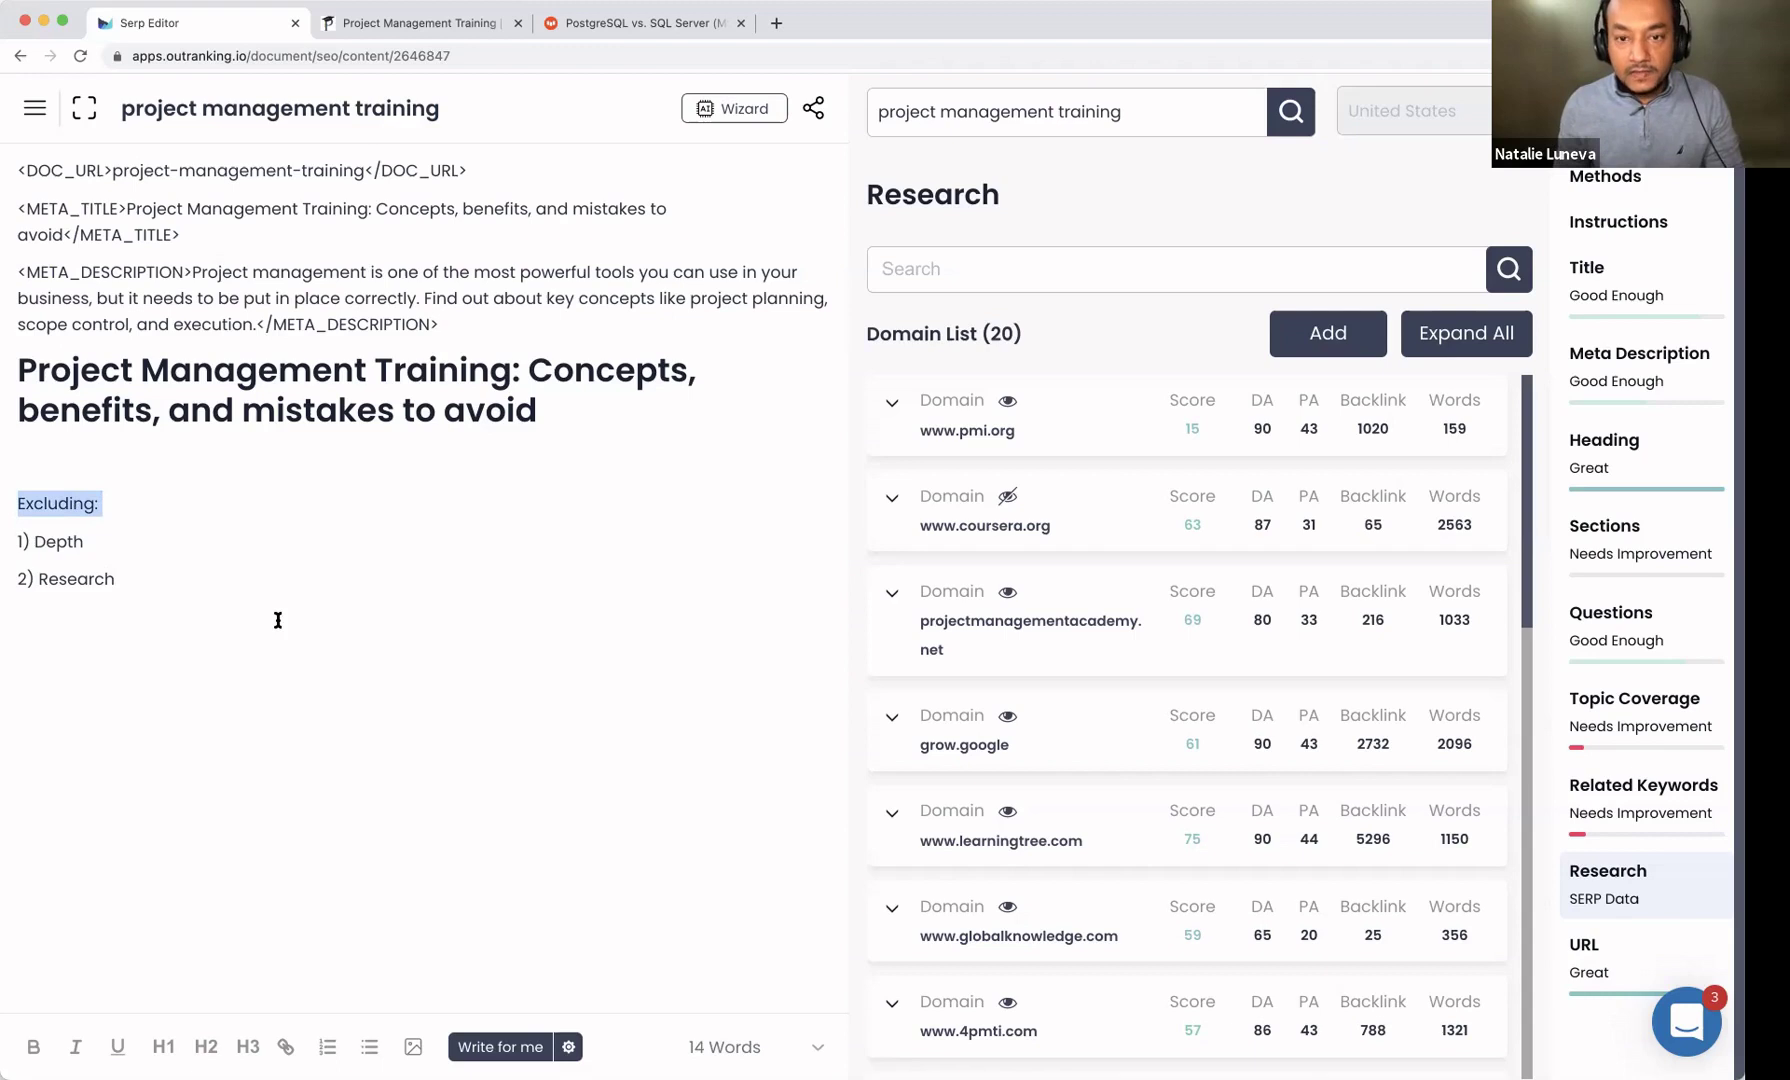
# Step: Look over the step-by-step instructions, and compare the scores and word counts of competitor domains in the research data
pyautogui.click(1628, 226)
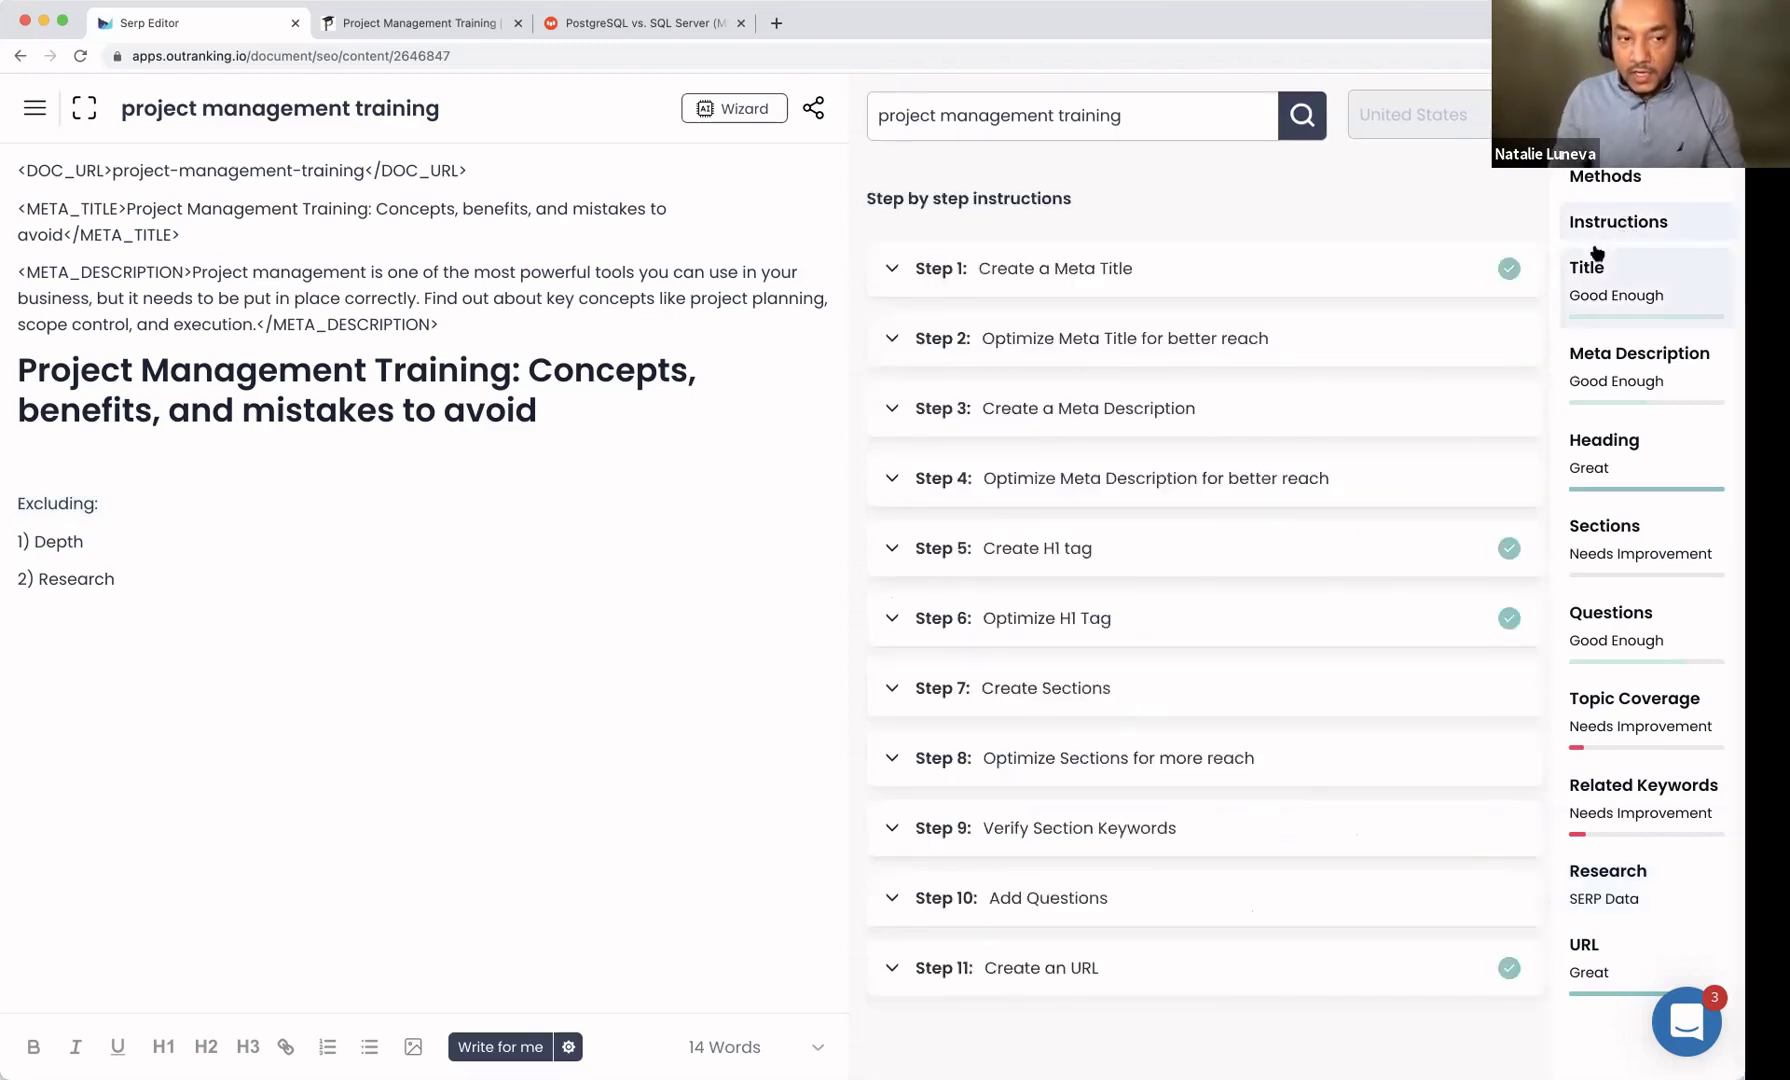
pyautogui.click(1612, 897)
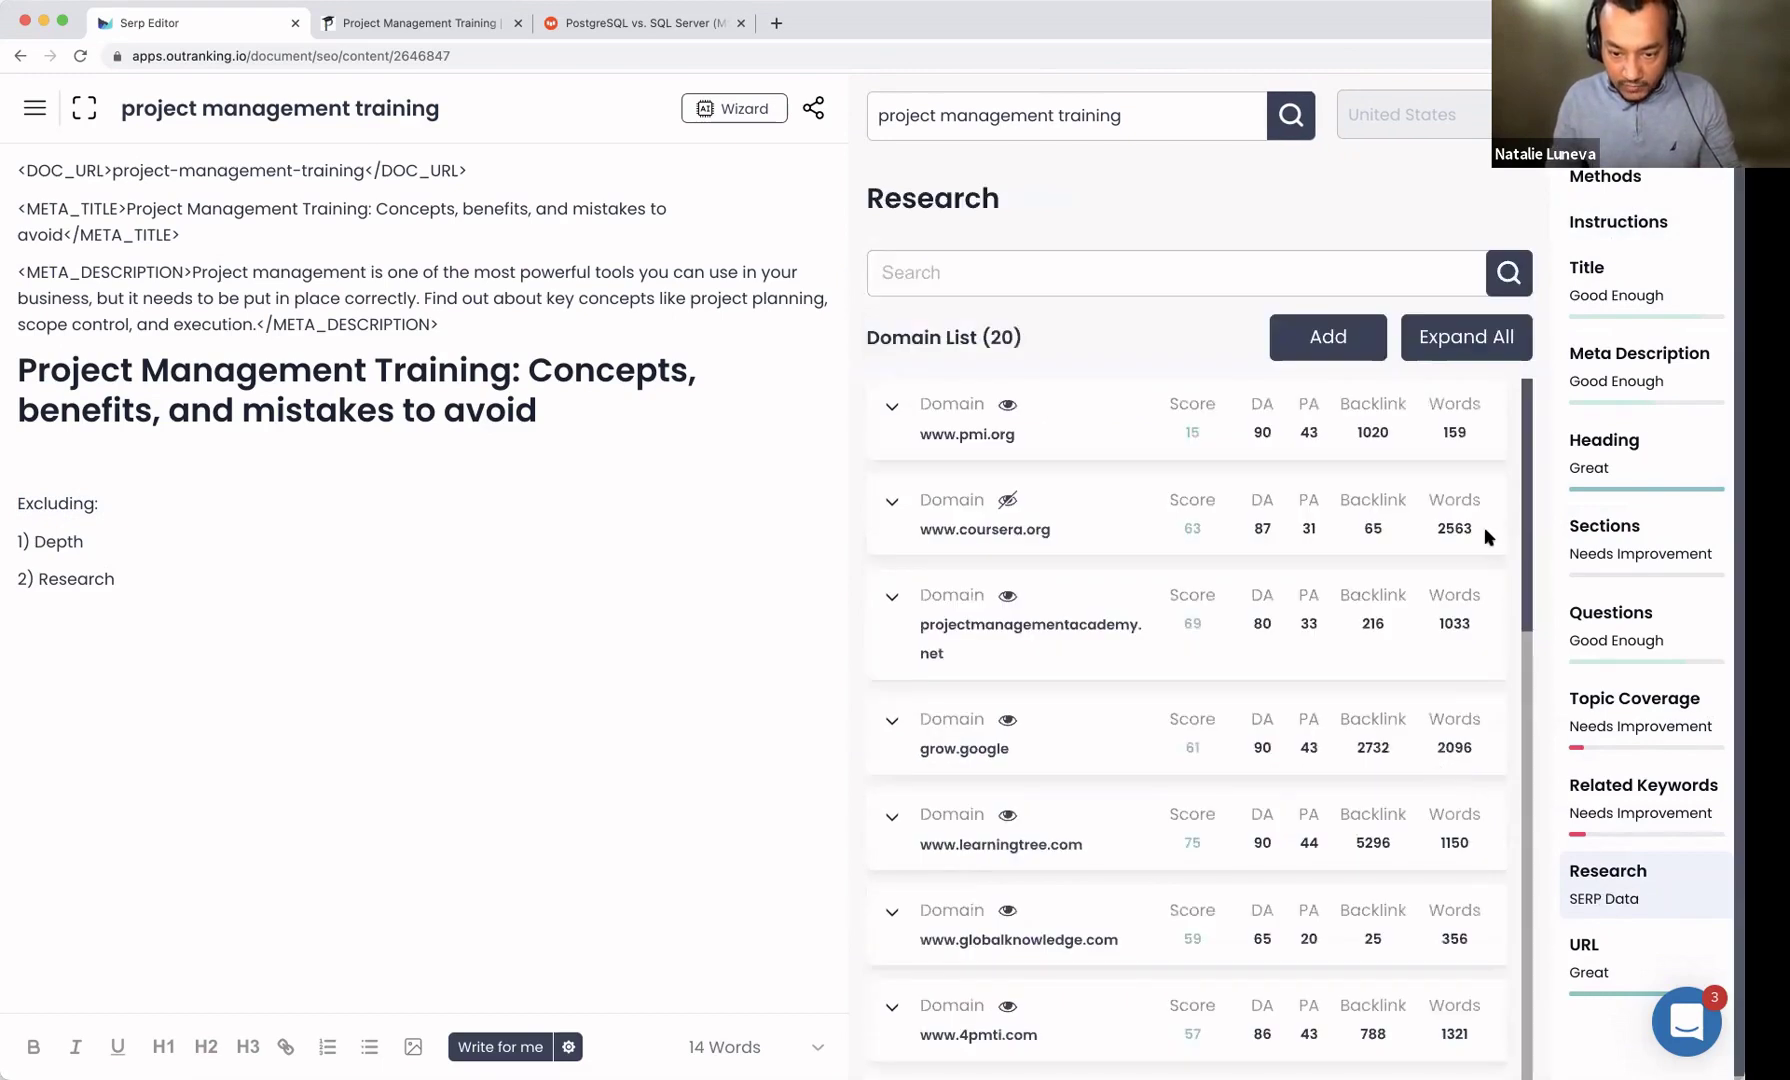
pyautogui.scroll(-10, 1484, 537)
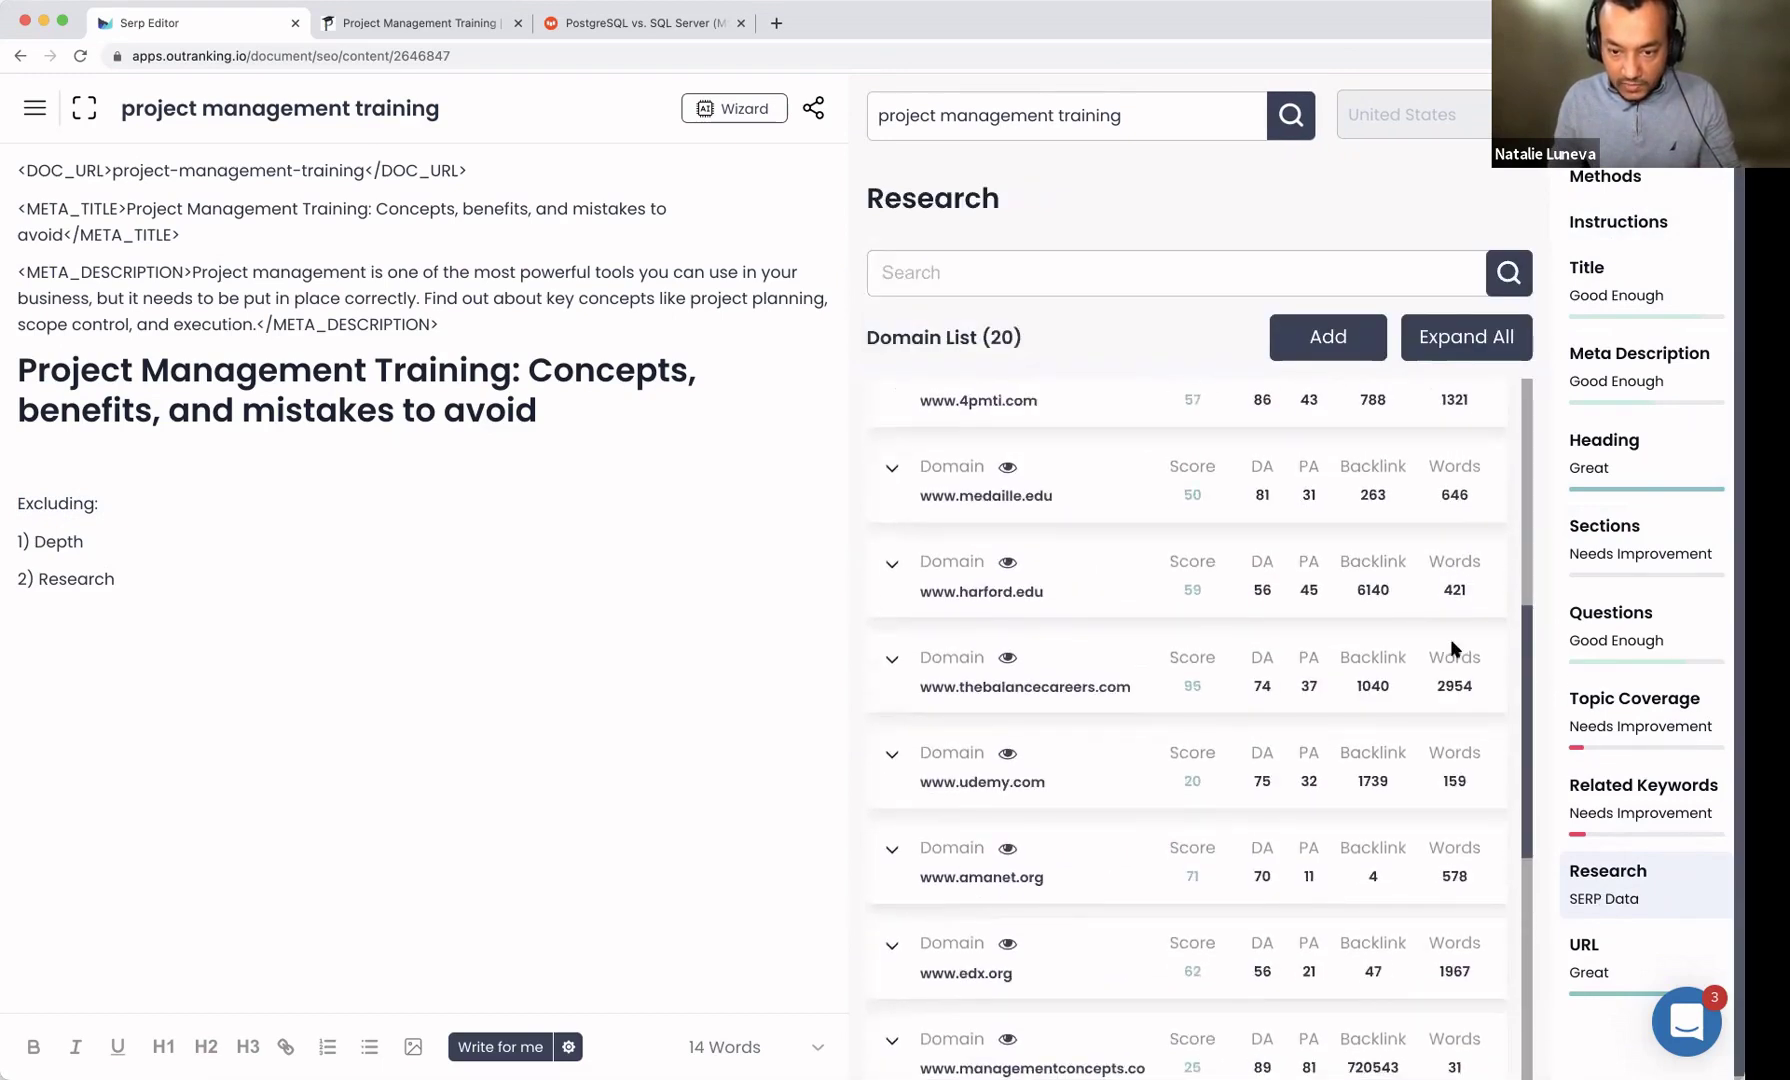
pyautogui.doubleClick(1450, 688)
pyautogui.scroll(-5, 1452, 736)
pyautogui.scroll(-1, 1455, 737)
pyautogui.click(1006, 730)
pyautogui.click(1008, 824)
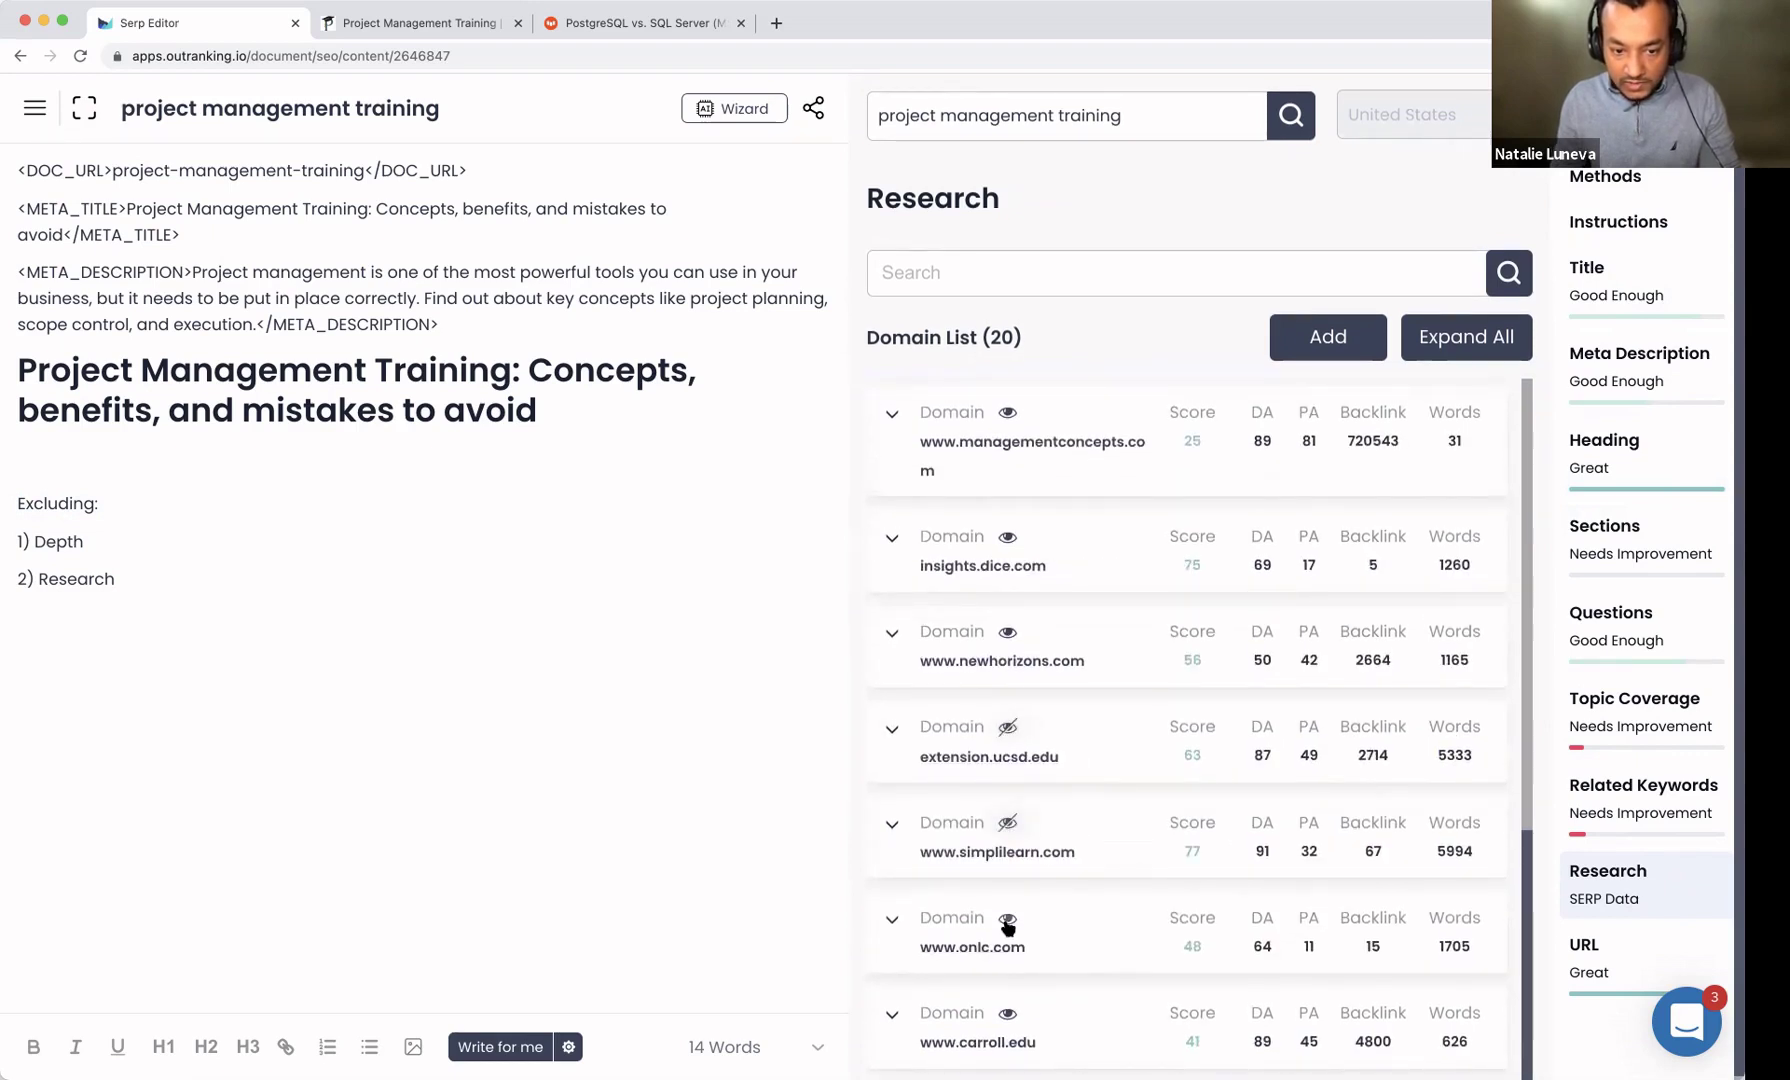
pyautogui.scroll(-7, 1131, 759)
pyautogui.click(1007, 489)
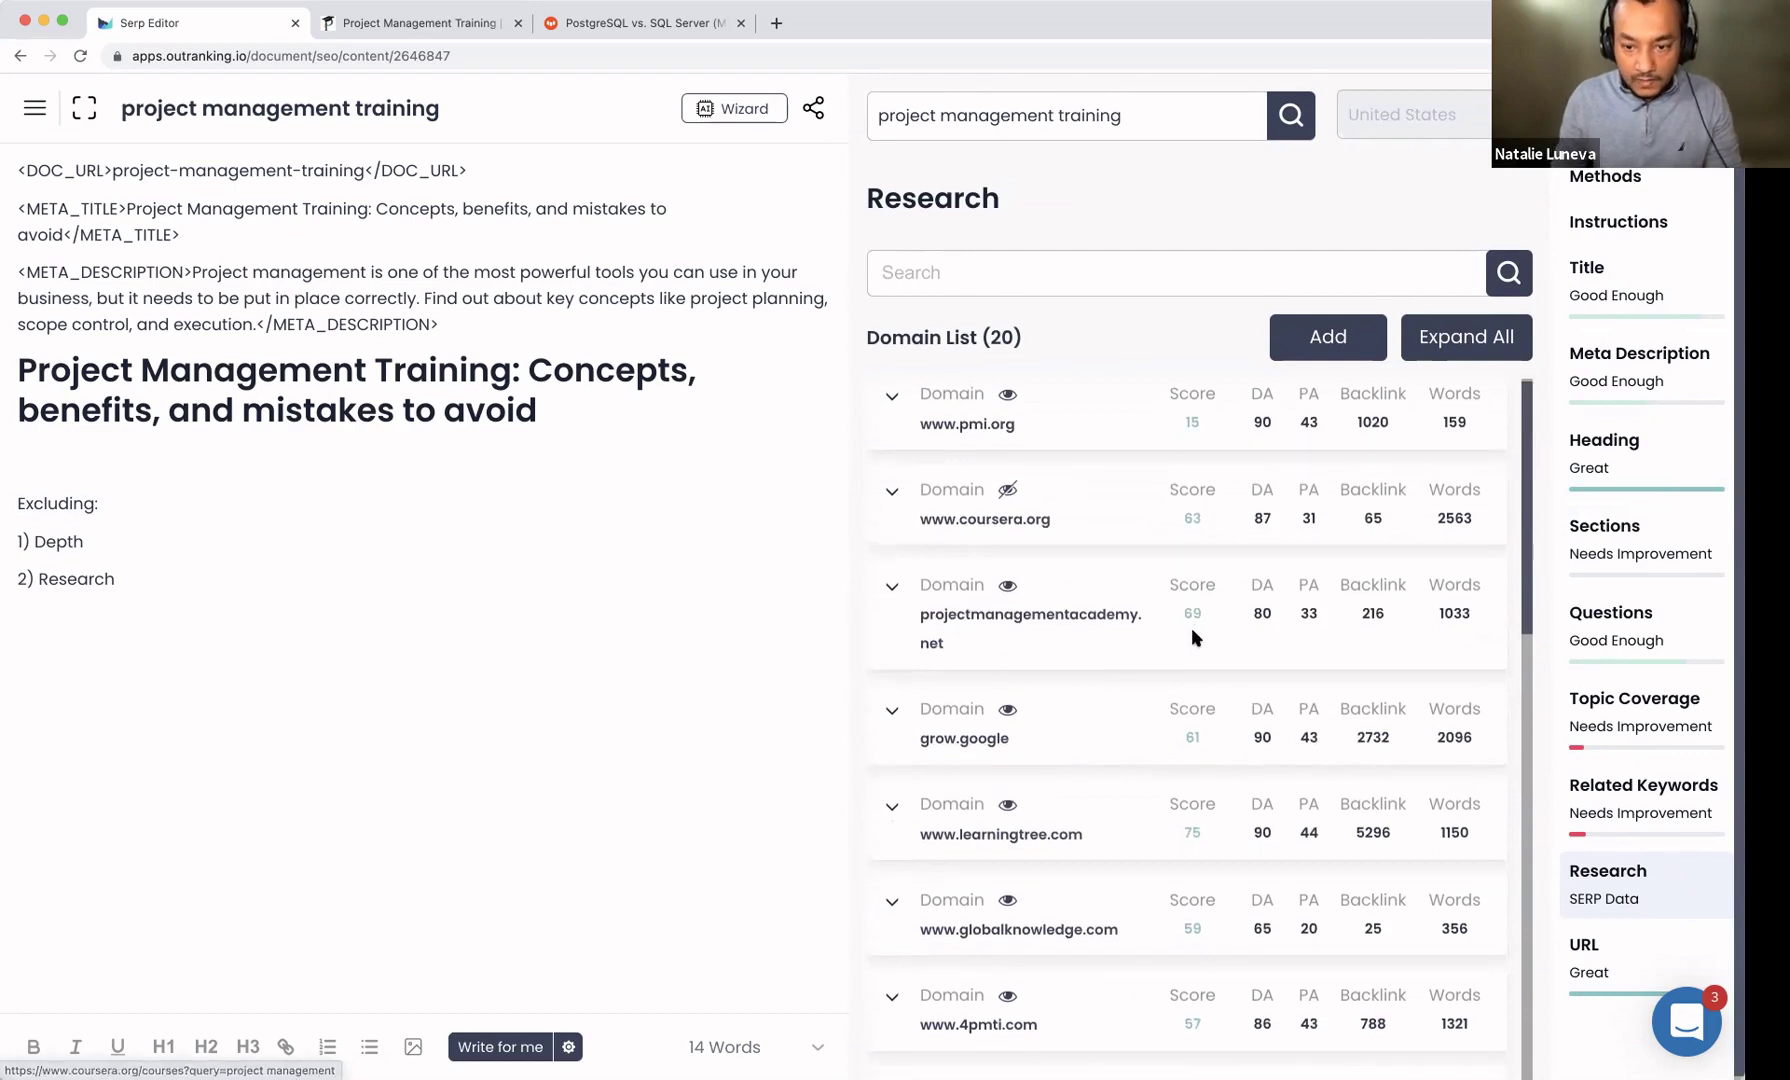
pyautogui.scroll(-8, 1191, 626)
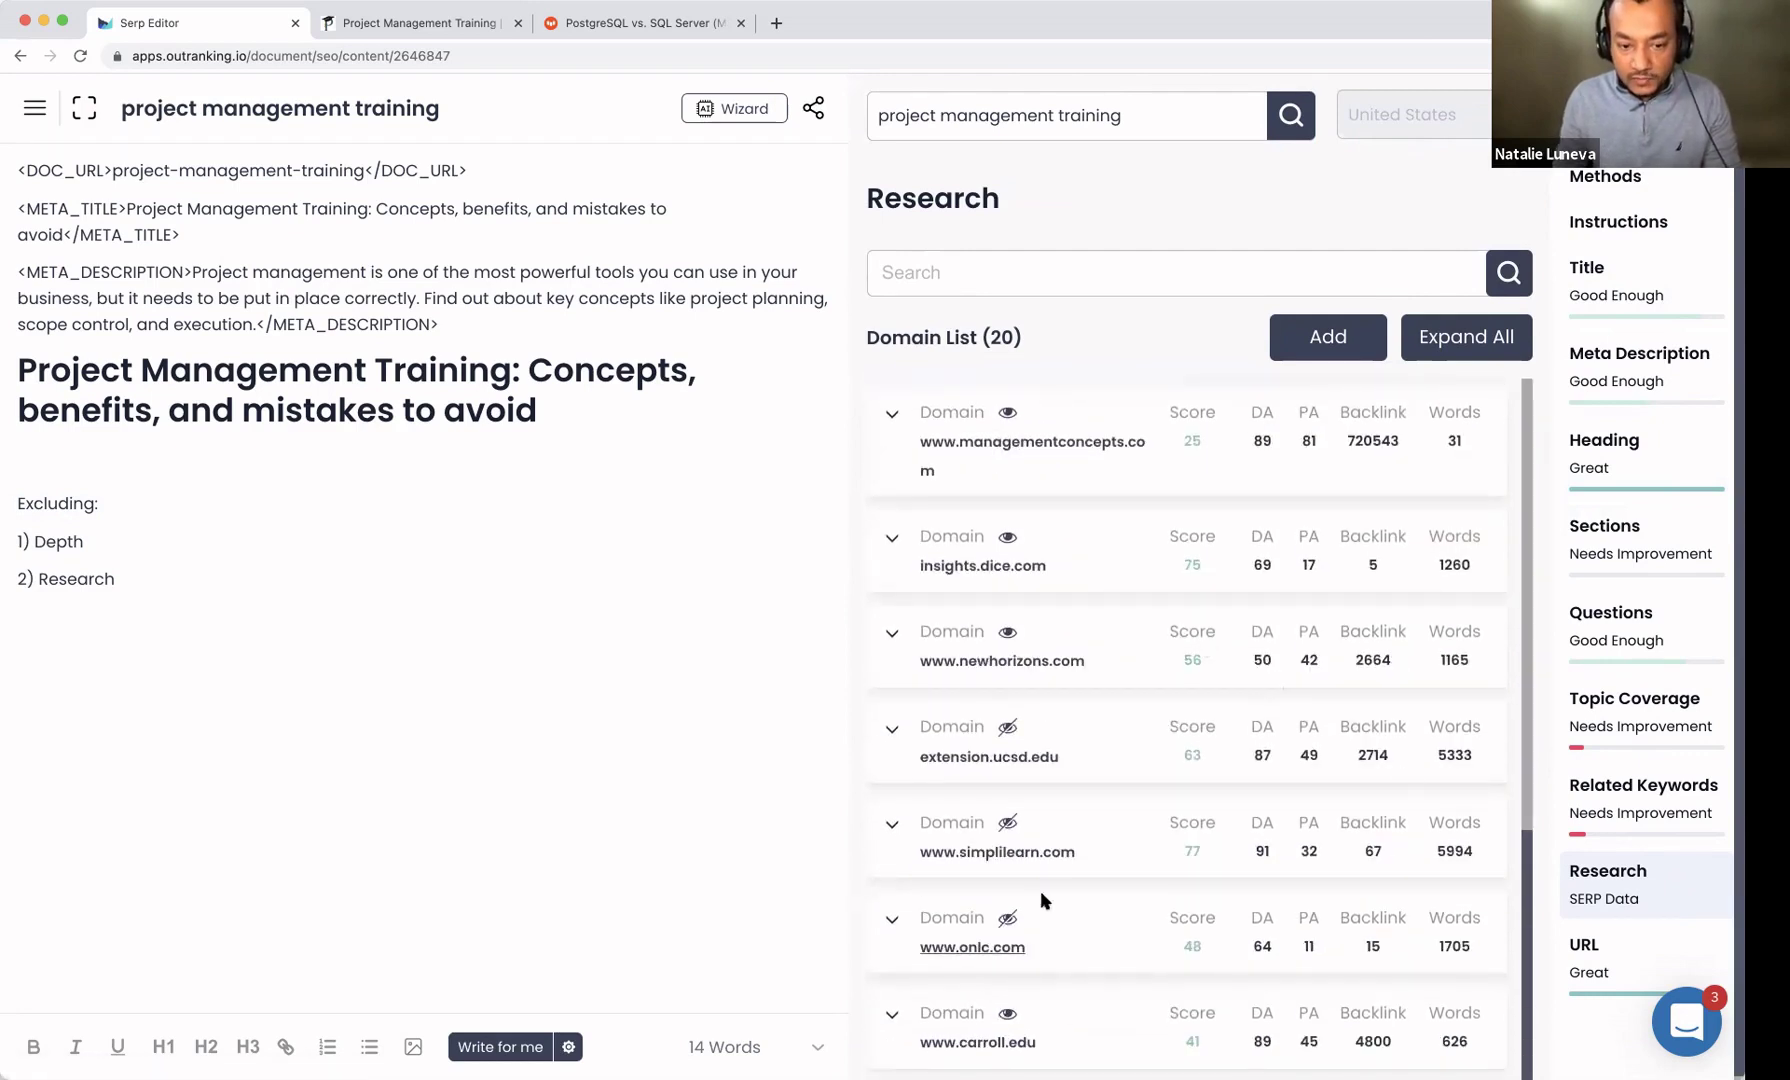
# Step: Check the average and maximum word counts in the SEO Content Score overview against the document's exclusion list
pyautogui.click(1575, 180)
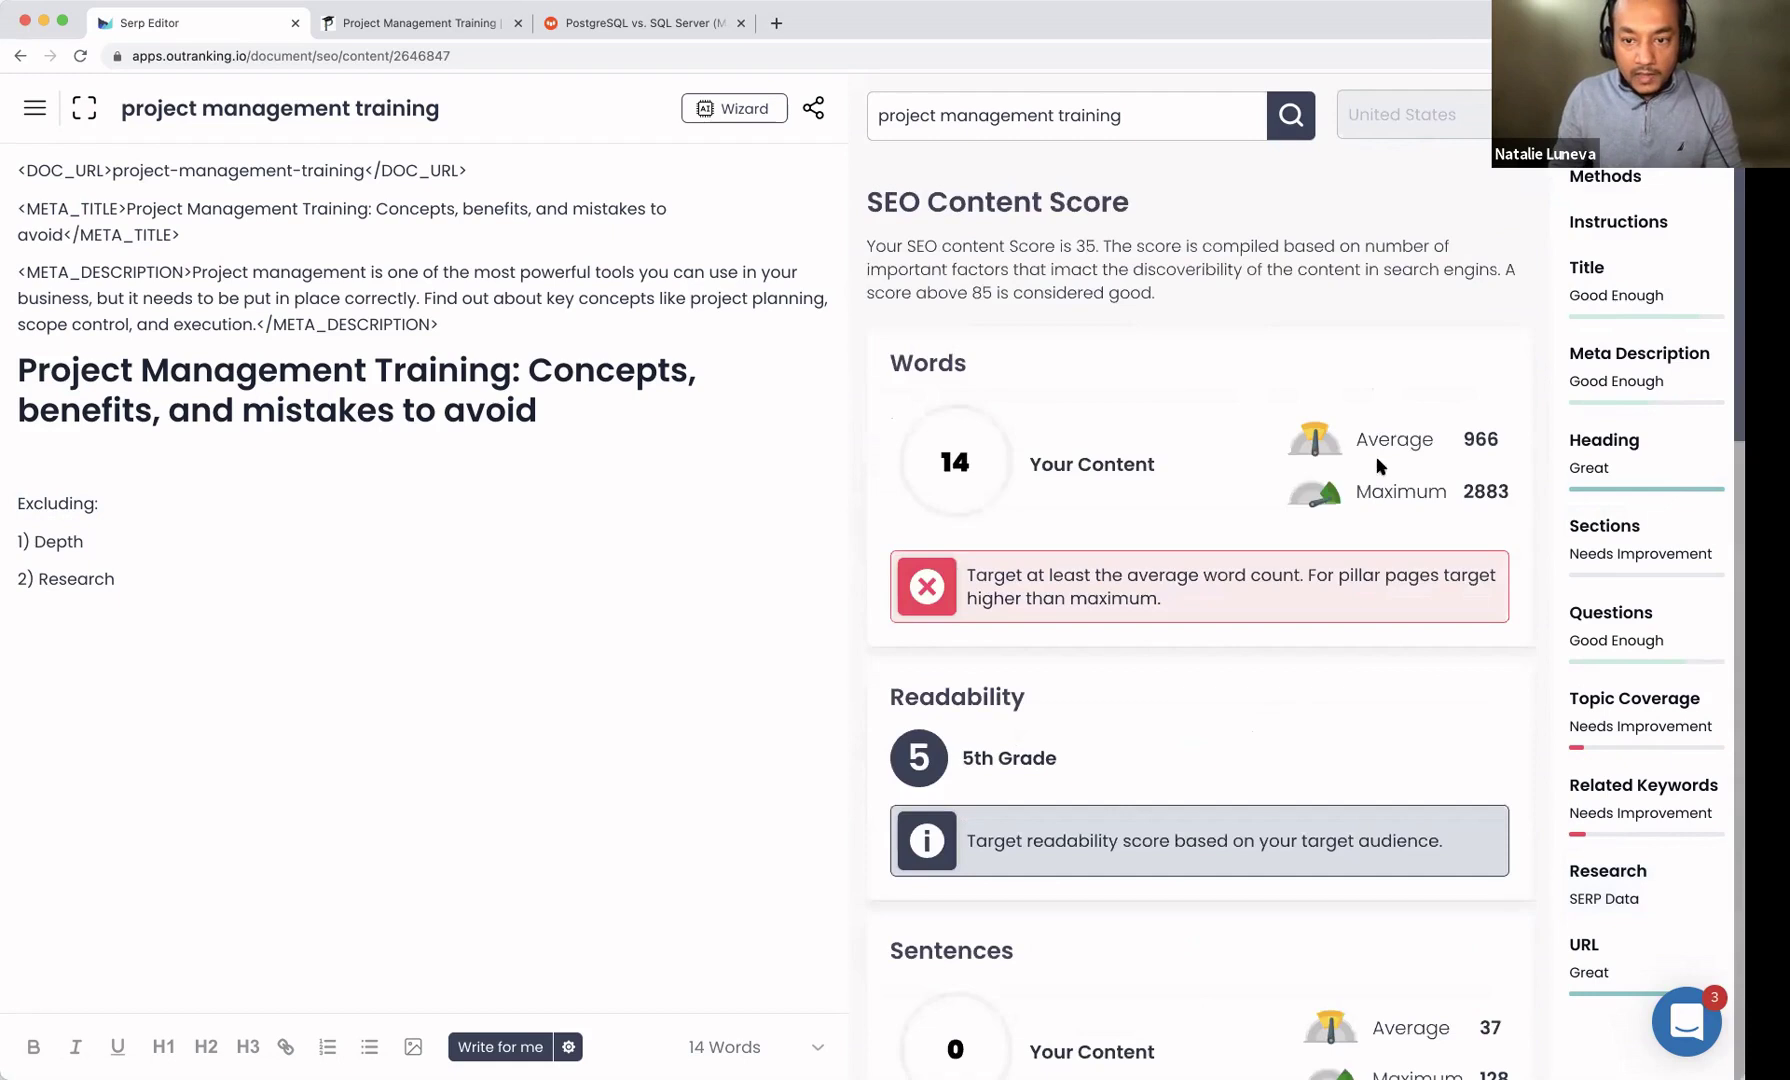
pyautogui.moveTo(1463, 491); pyautogui.dragTo(1509, 498)
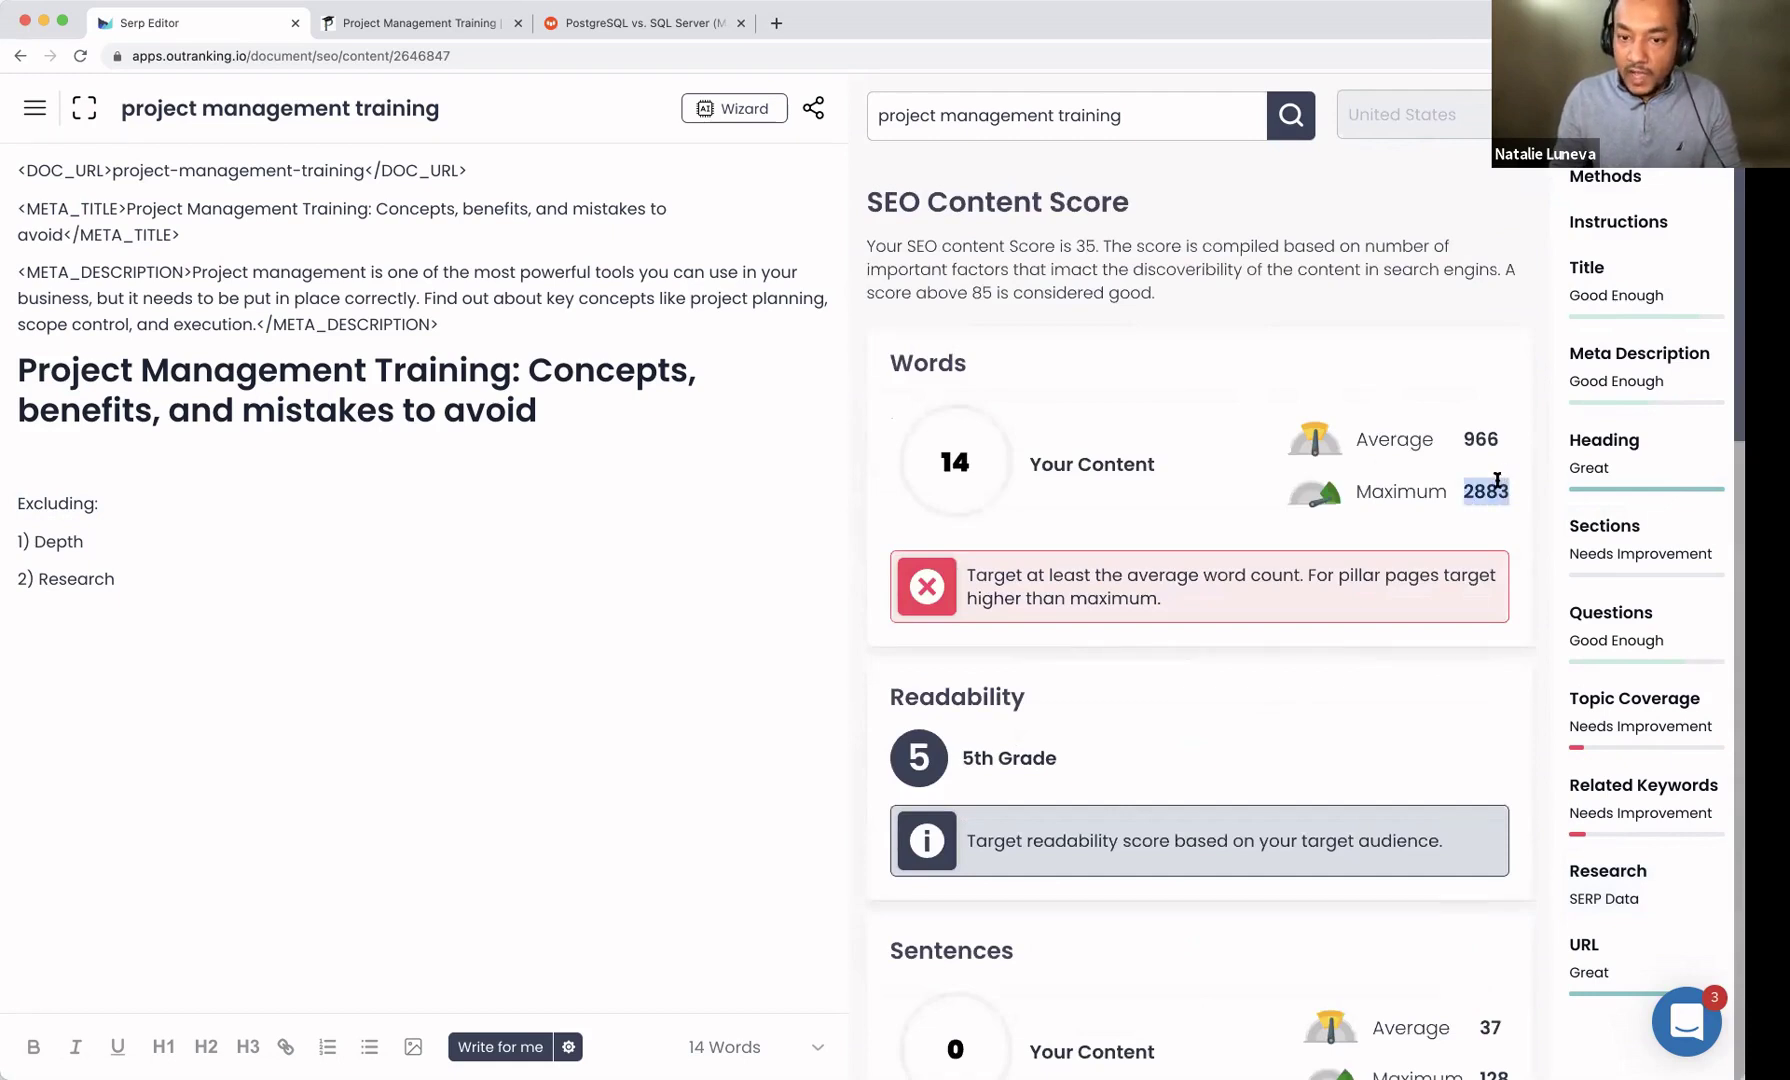
pyautogui.moveTo(1500, 441); pyautogui.dragTo(1442, 445)
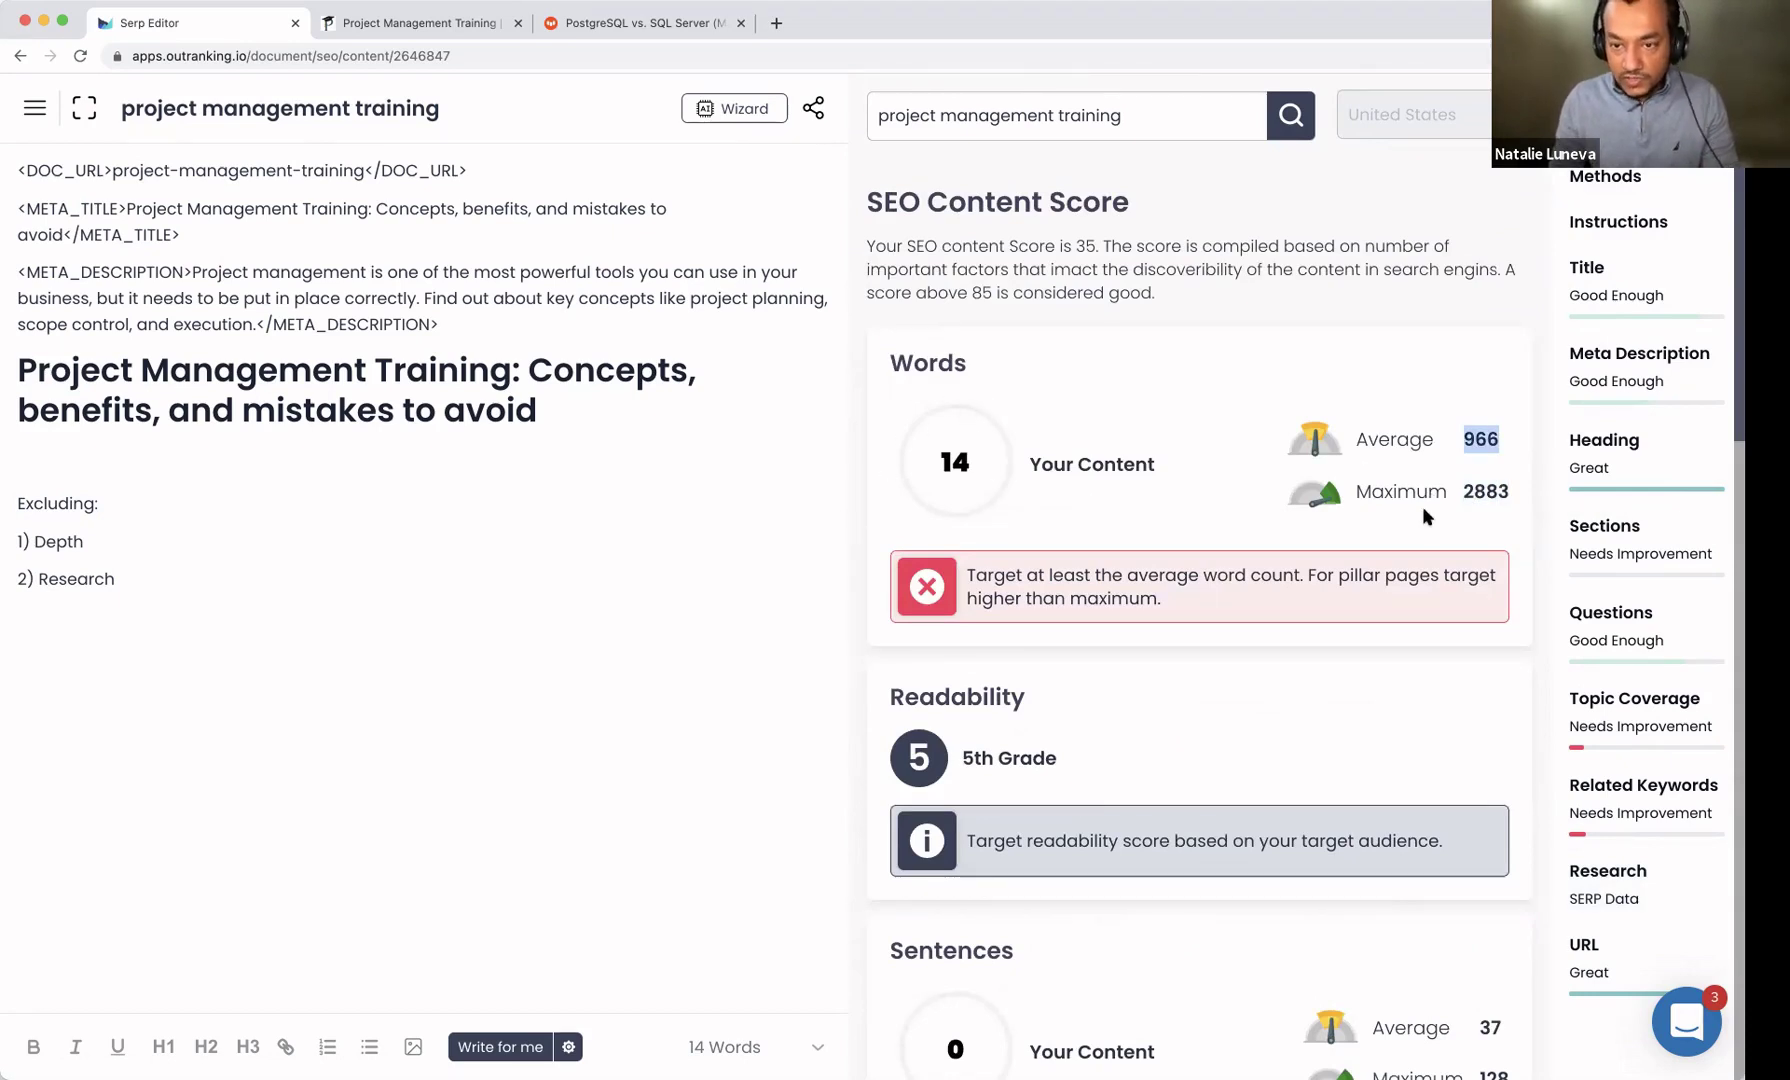
pyautogui.moveTo(99, 541); pyautogui.dragTo(37, 578)
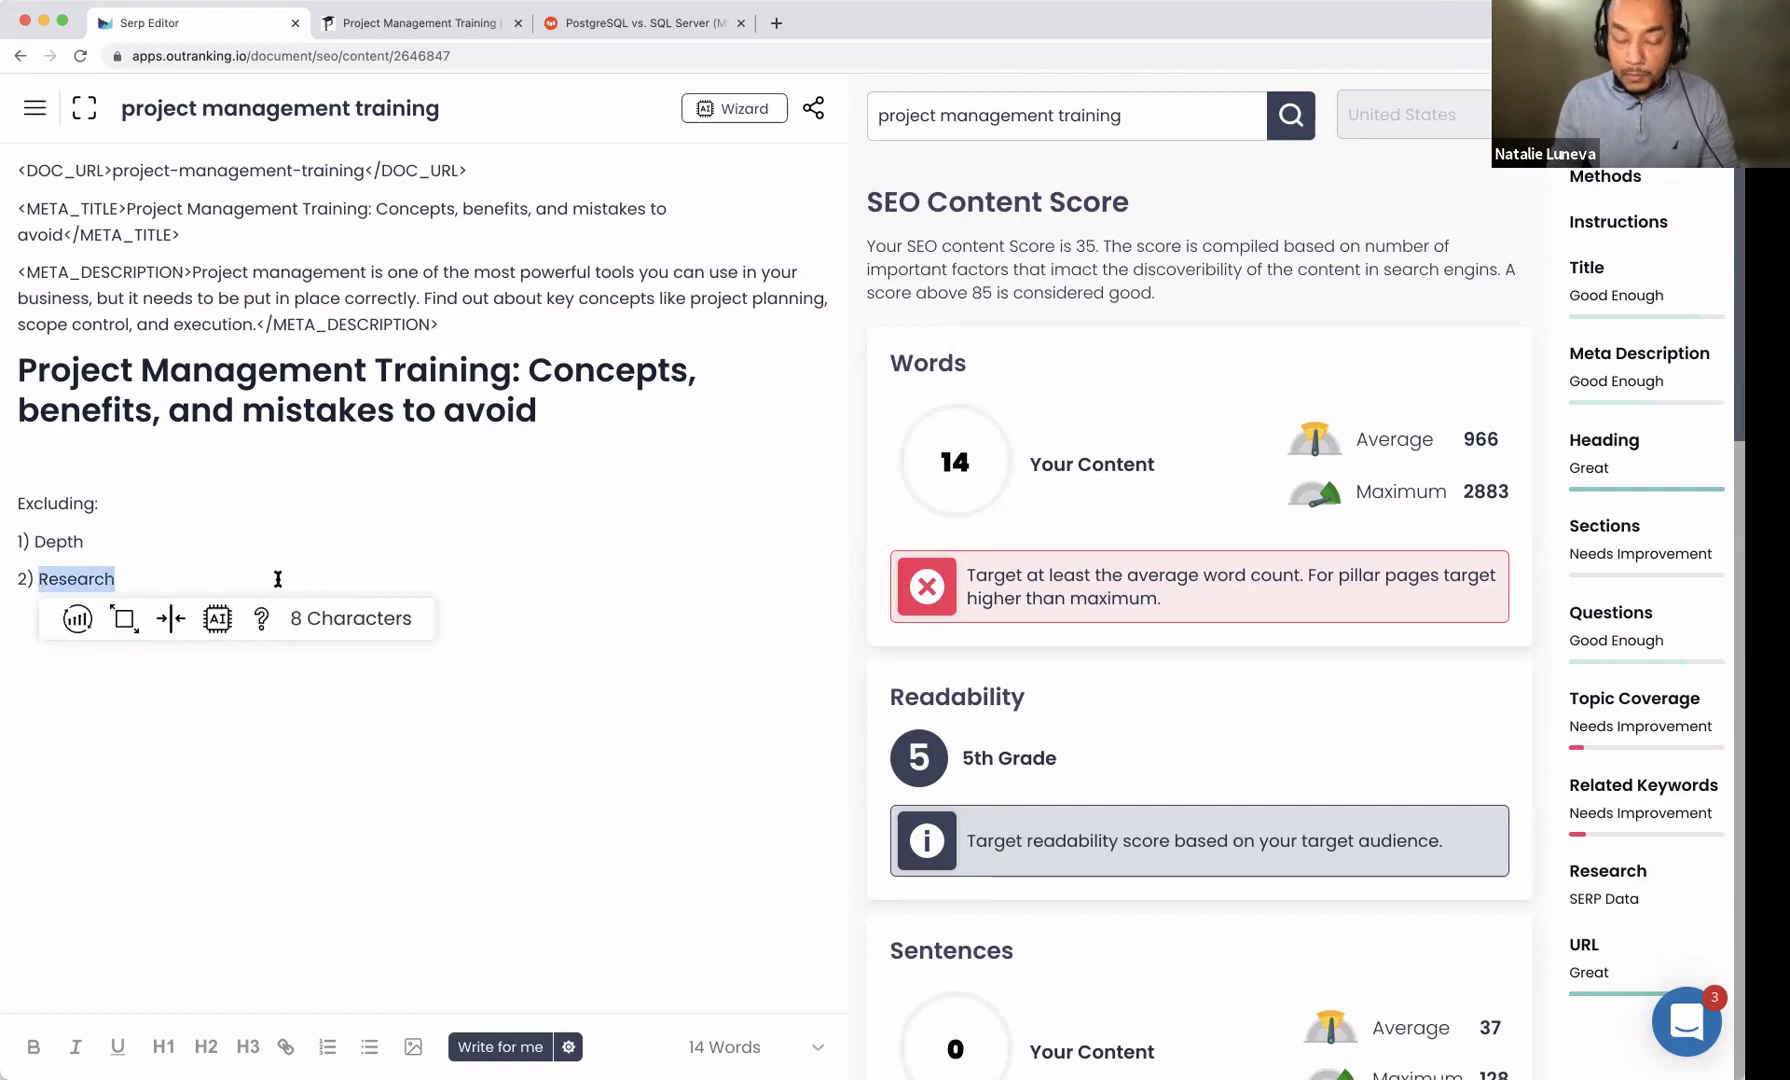
pyautogui.click(343, 598)
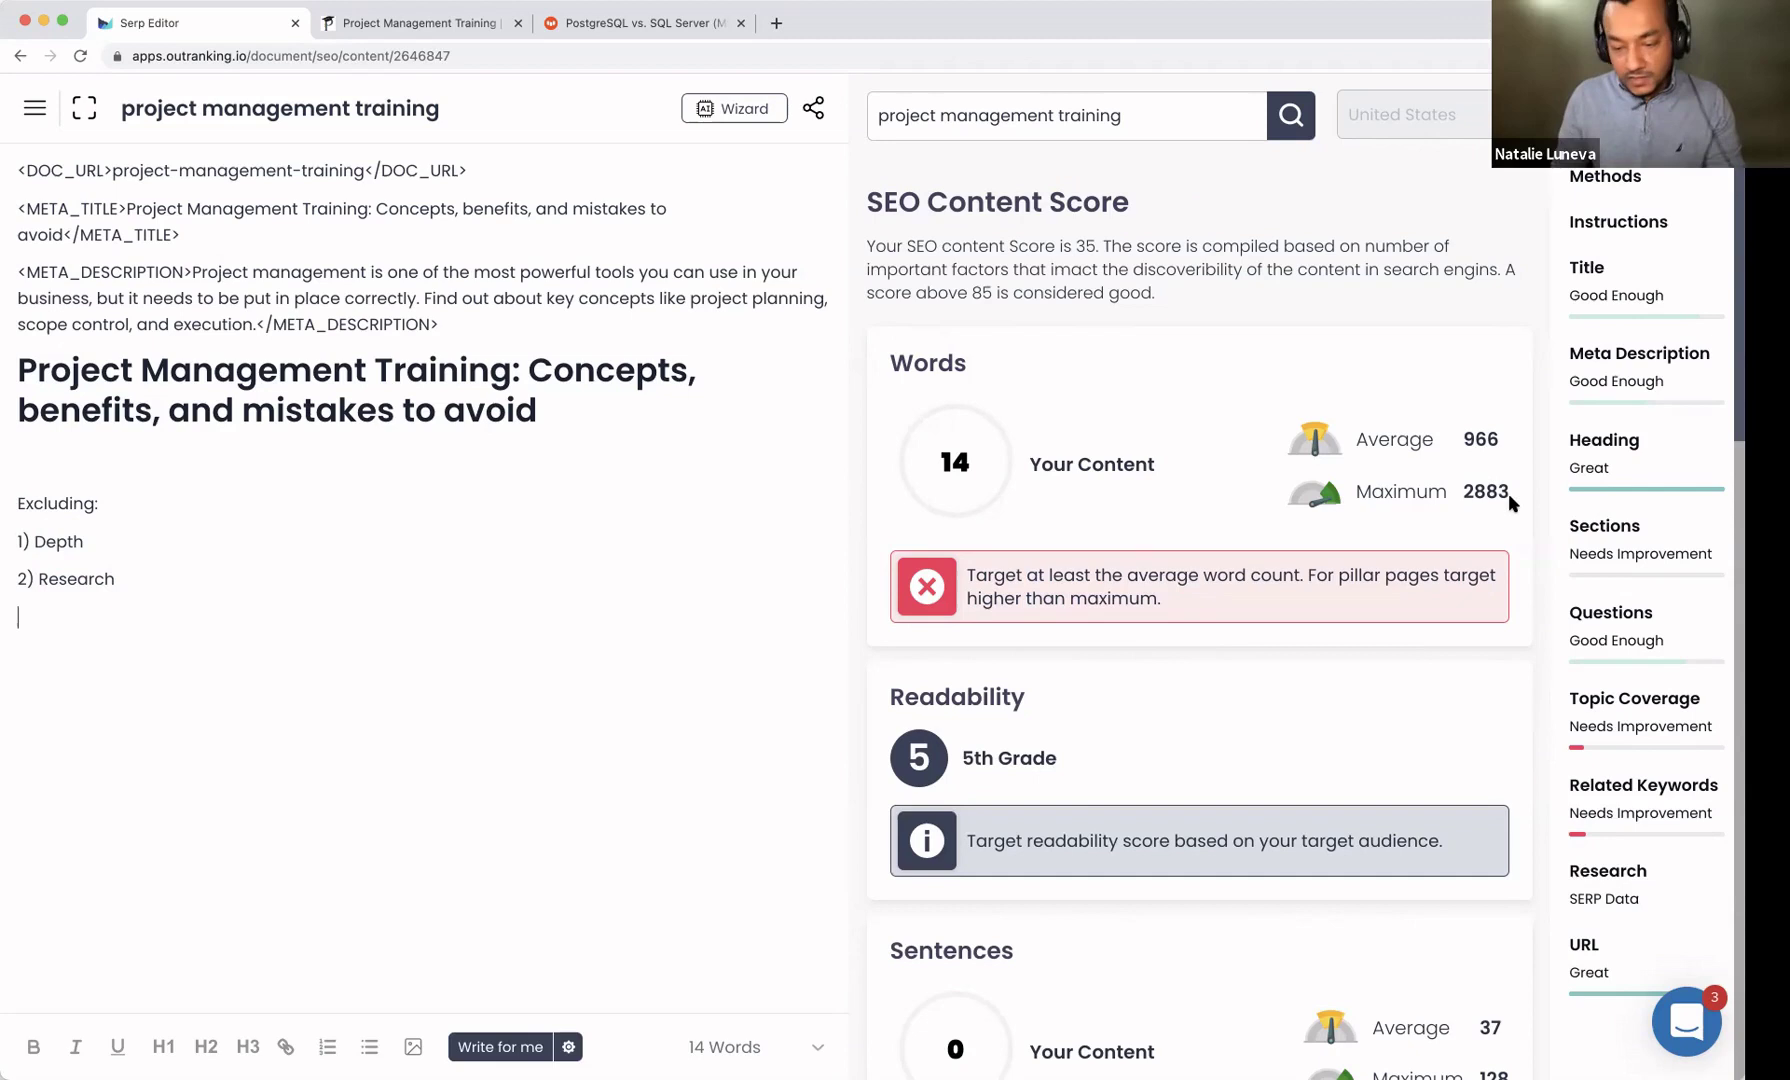
pyautogui.click(1618, 887)
pyautogui.click(1008, 413)
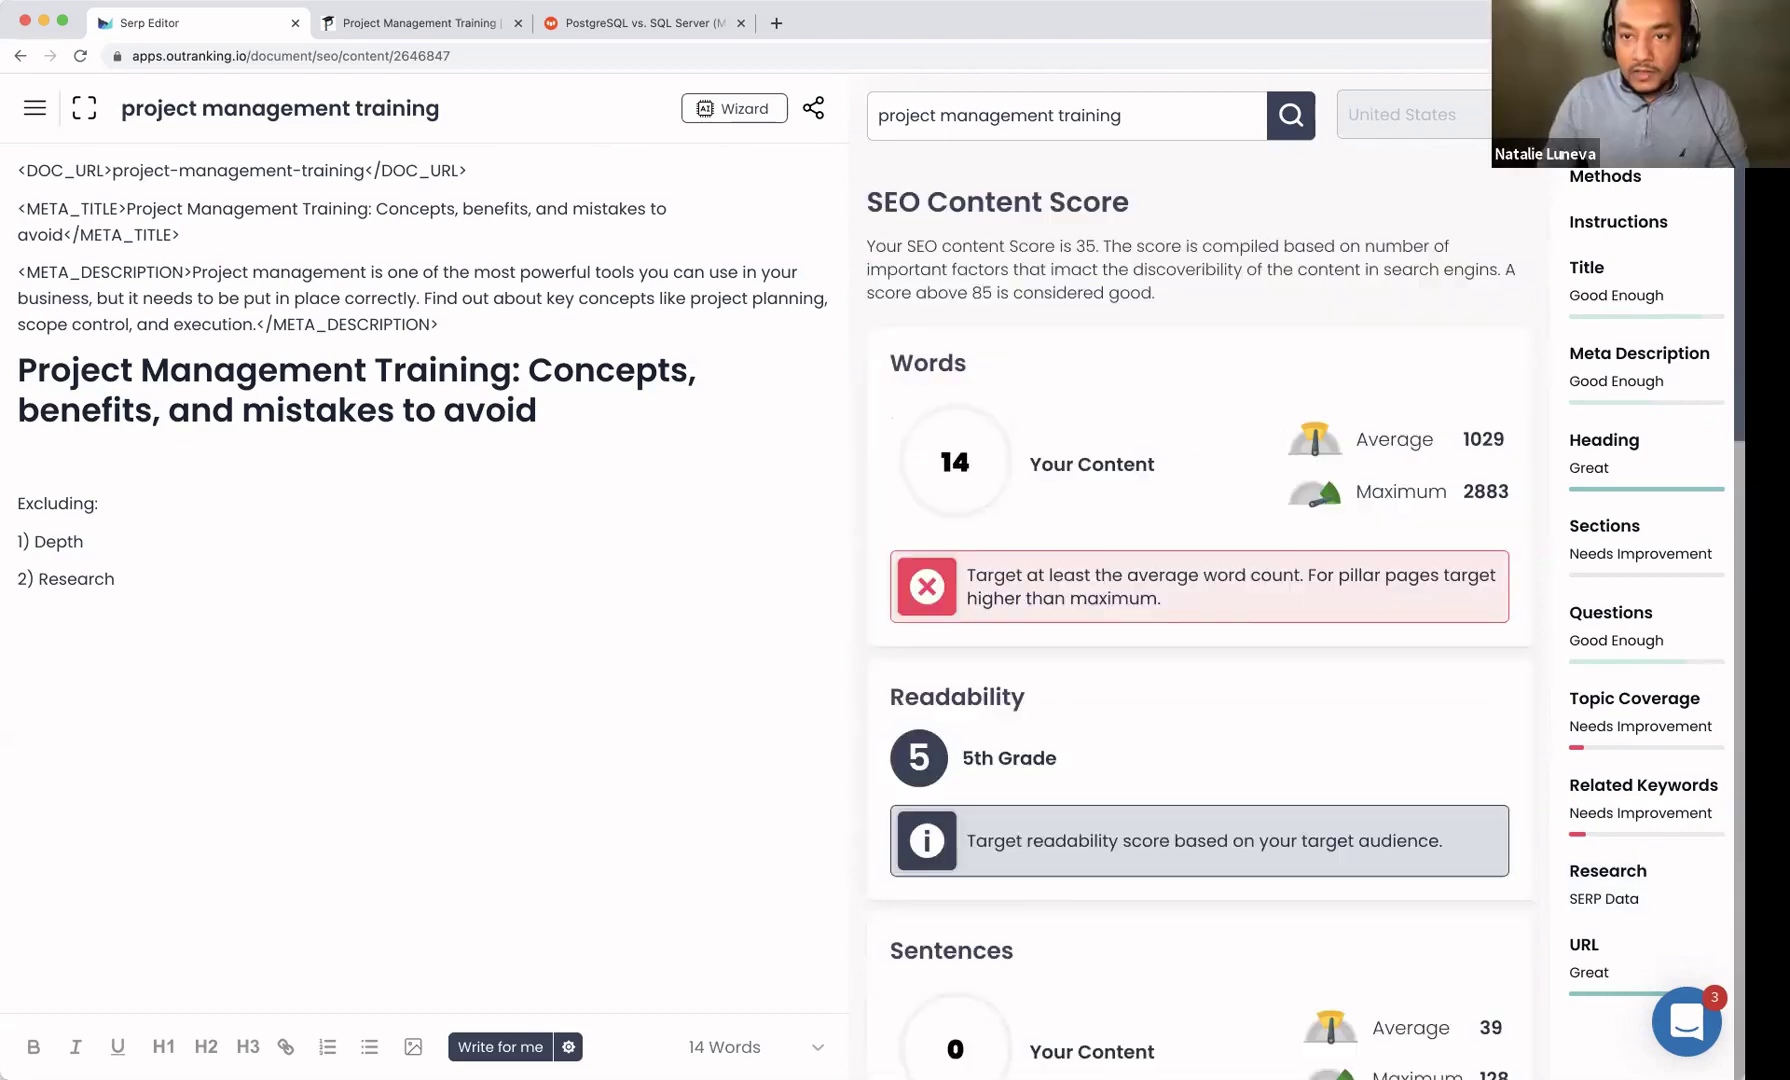
pyautogui.scroll(-10, 1289, 799)
pyautogui.scroll(-5, 1188, 876)
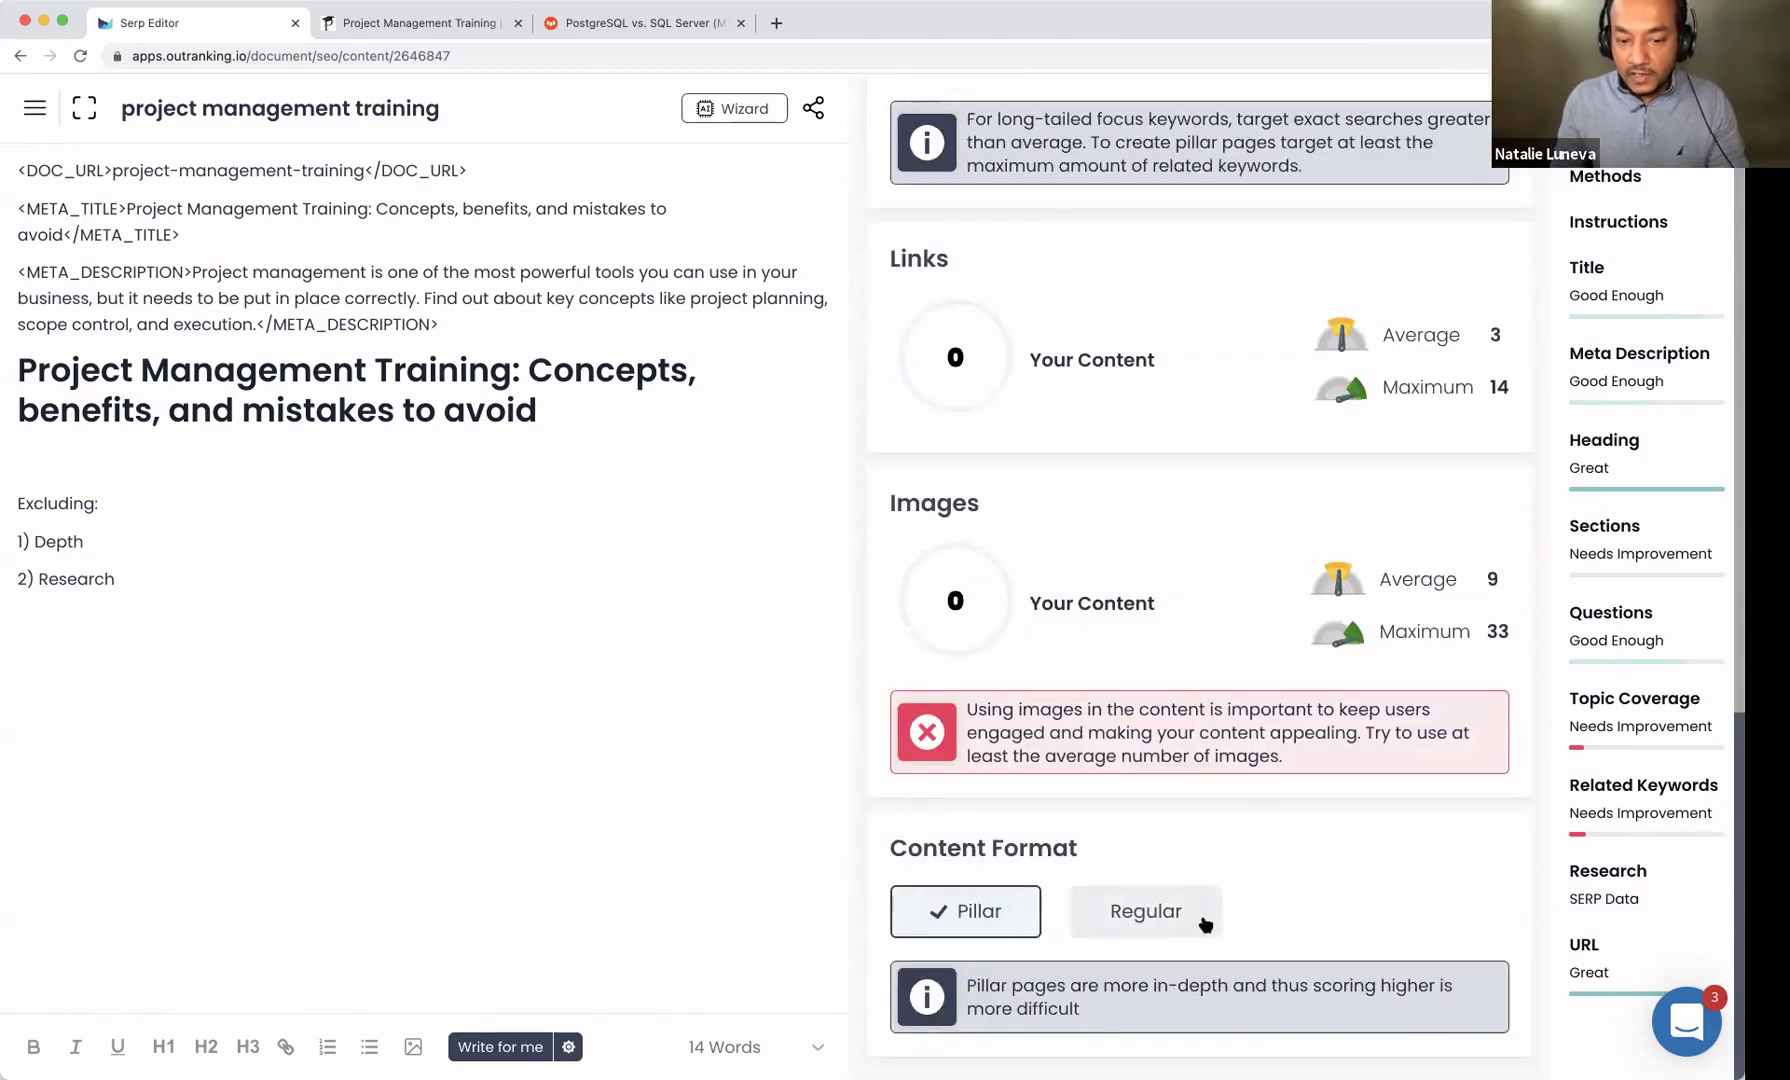
pyautogui.scroll(15, 1342, 248)
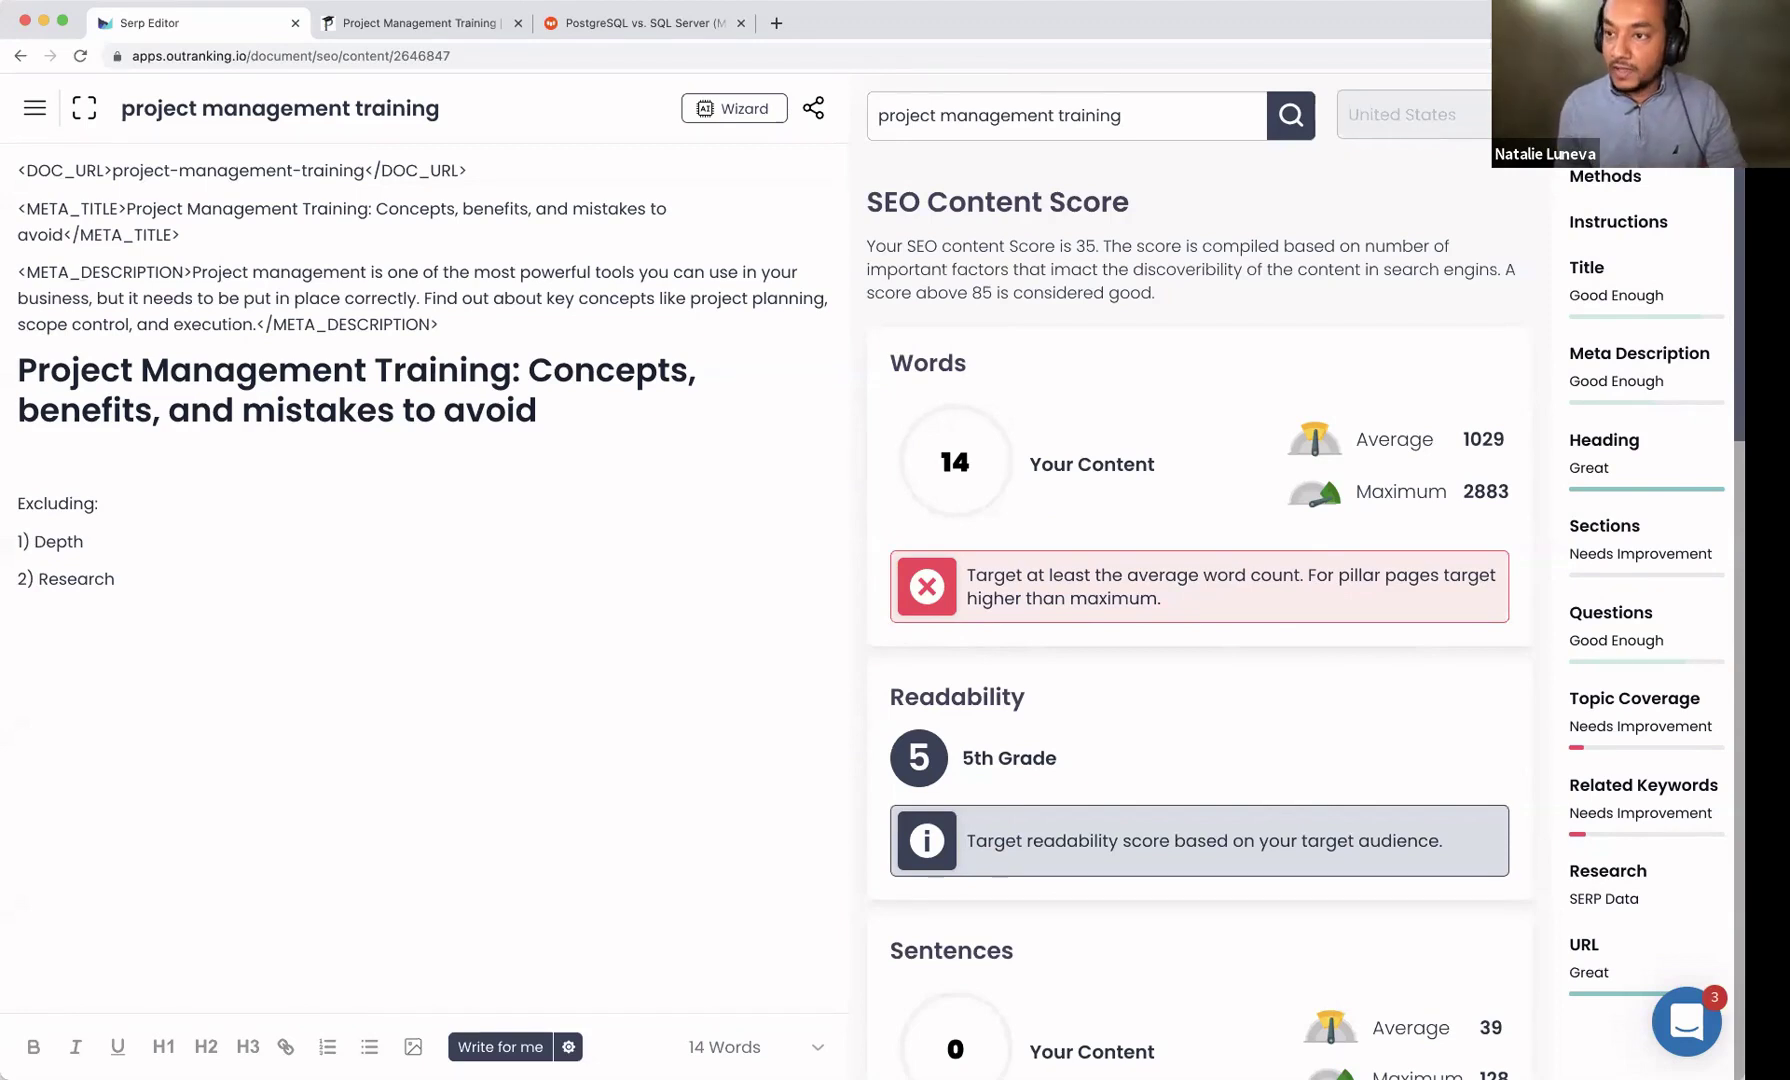
# Step: Generate concepts for the outline H2 "How can one acquire certifications for project management" and insert an empty line above "Excluding:" in the document
pyautogui.click(1620, 540)
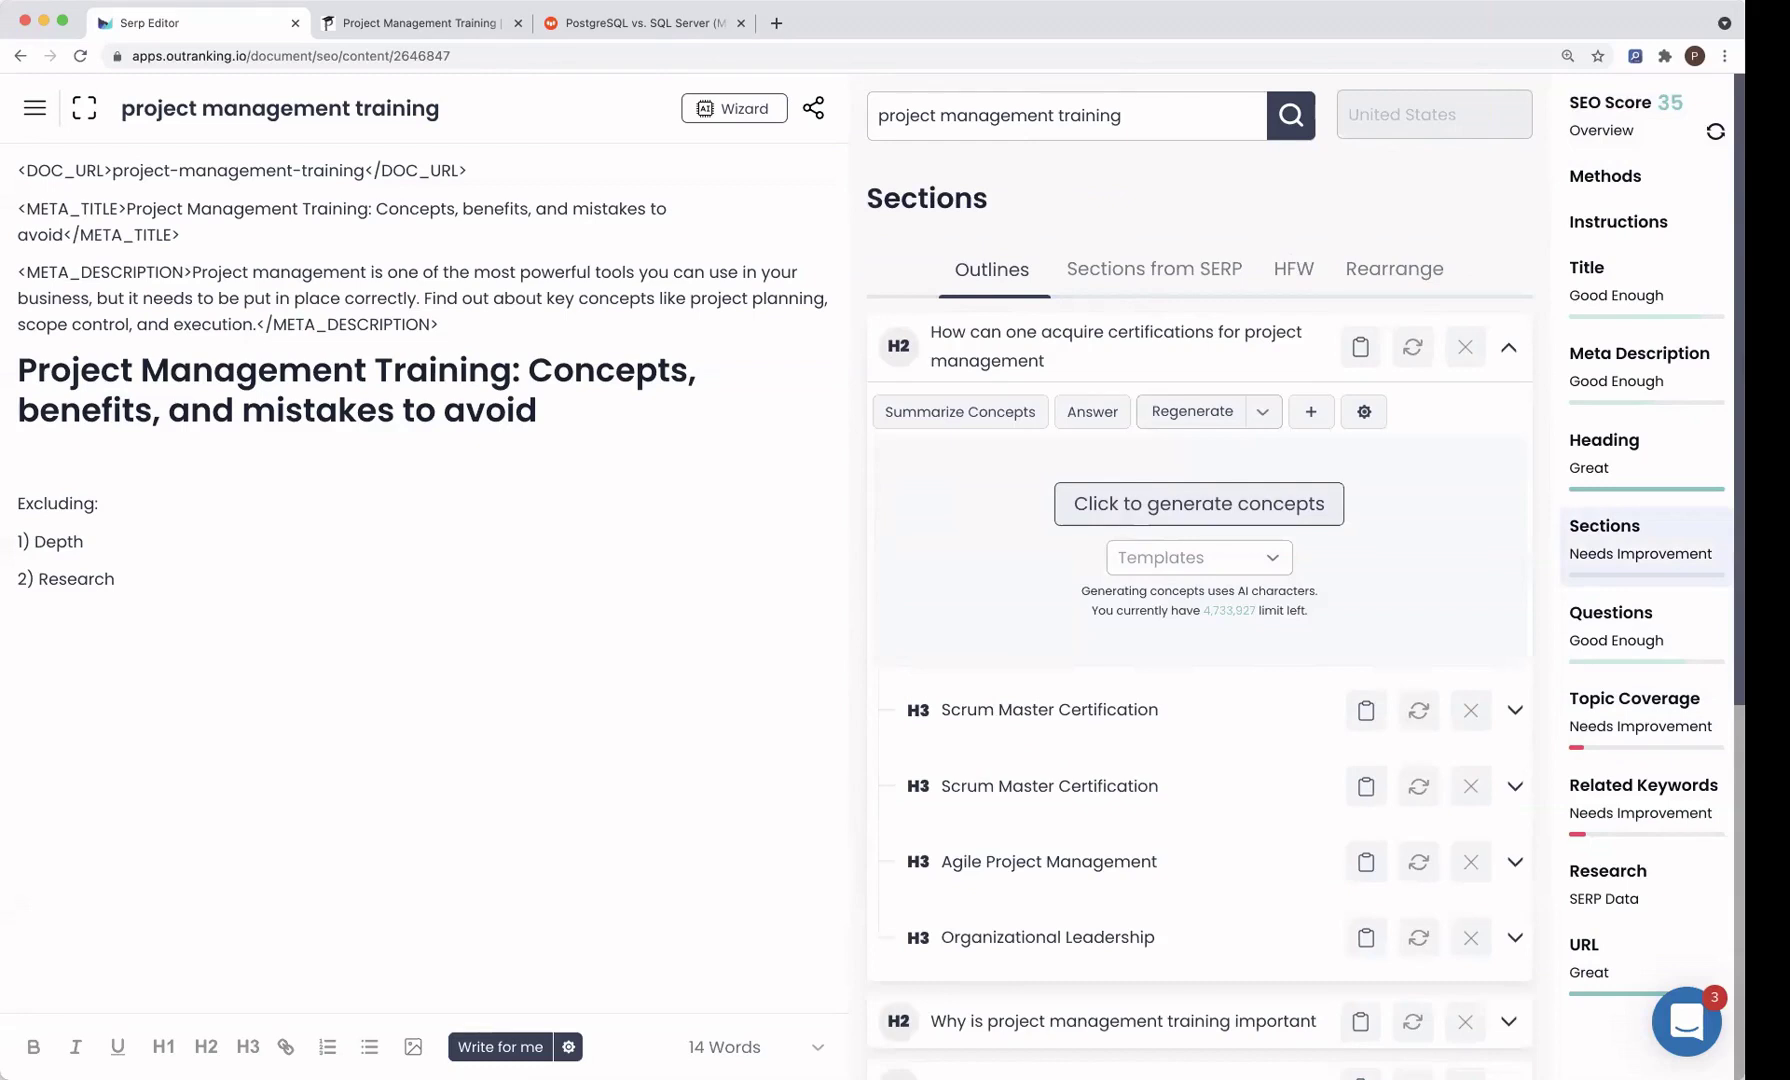
pyautogui.click(1197, 510)
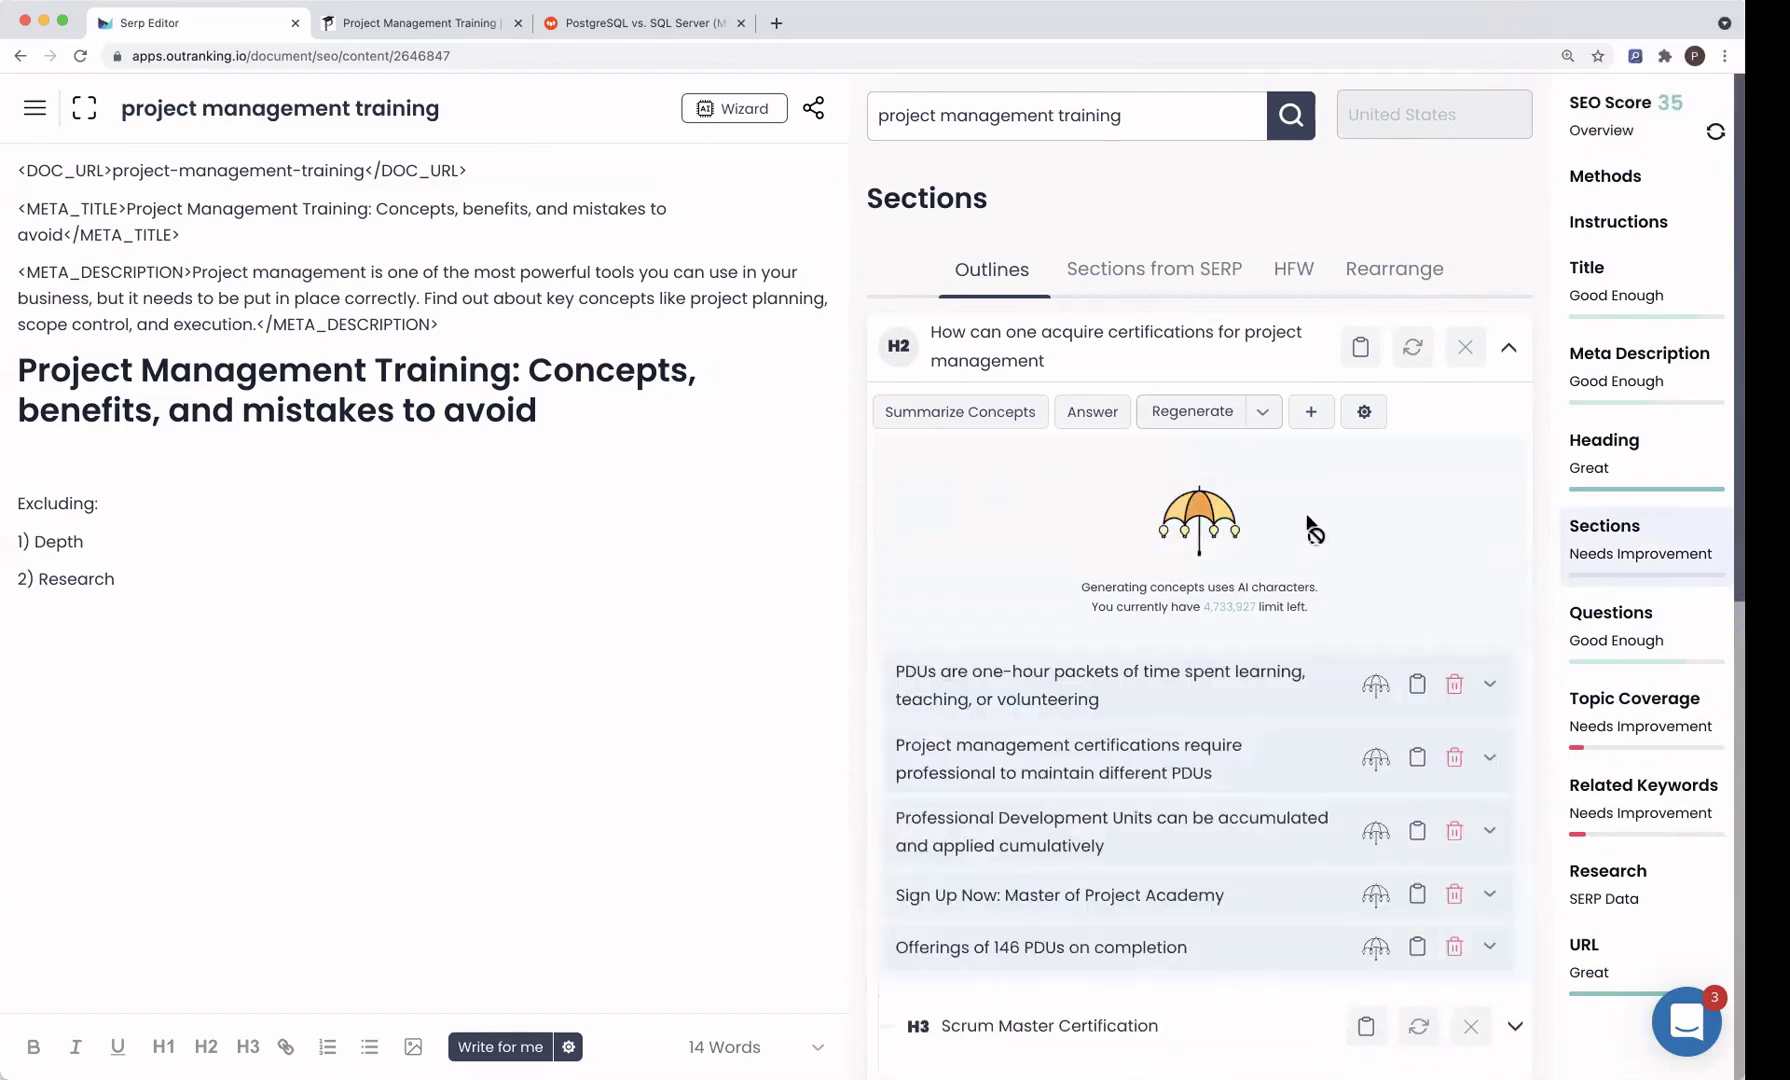
pyautogui.scroll(-3, 1313, 530)
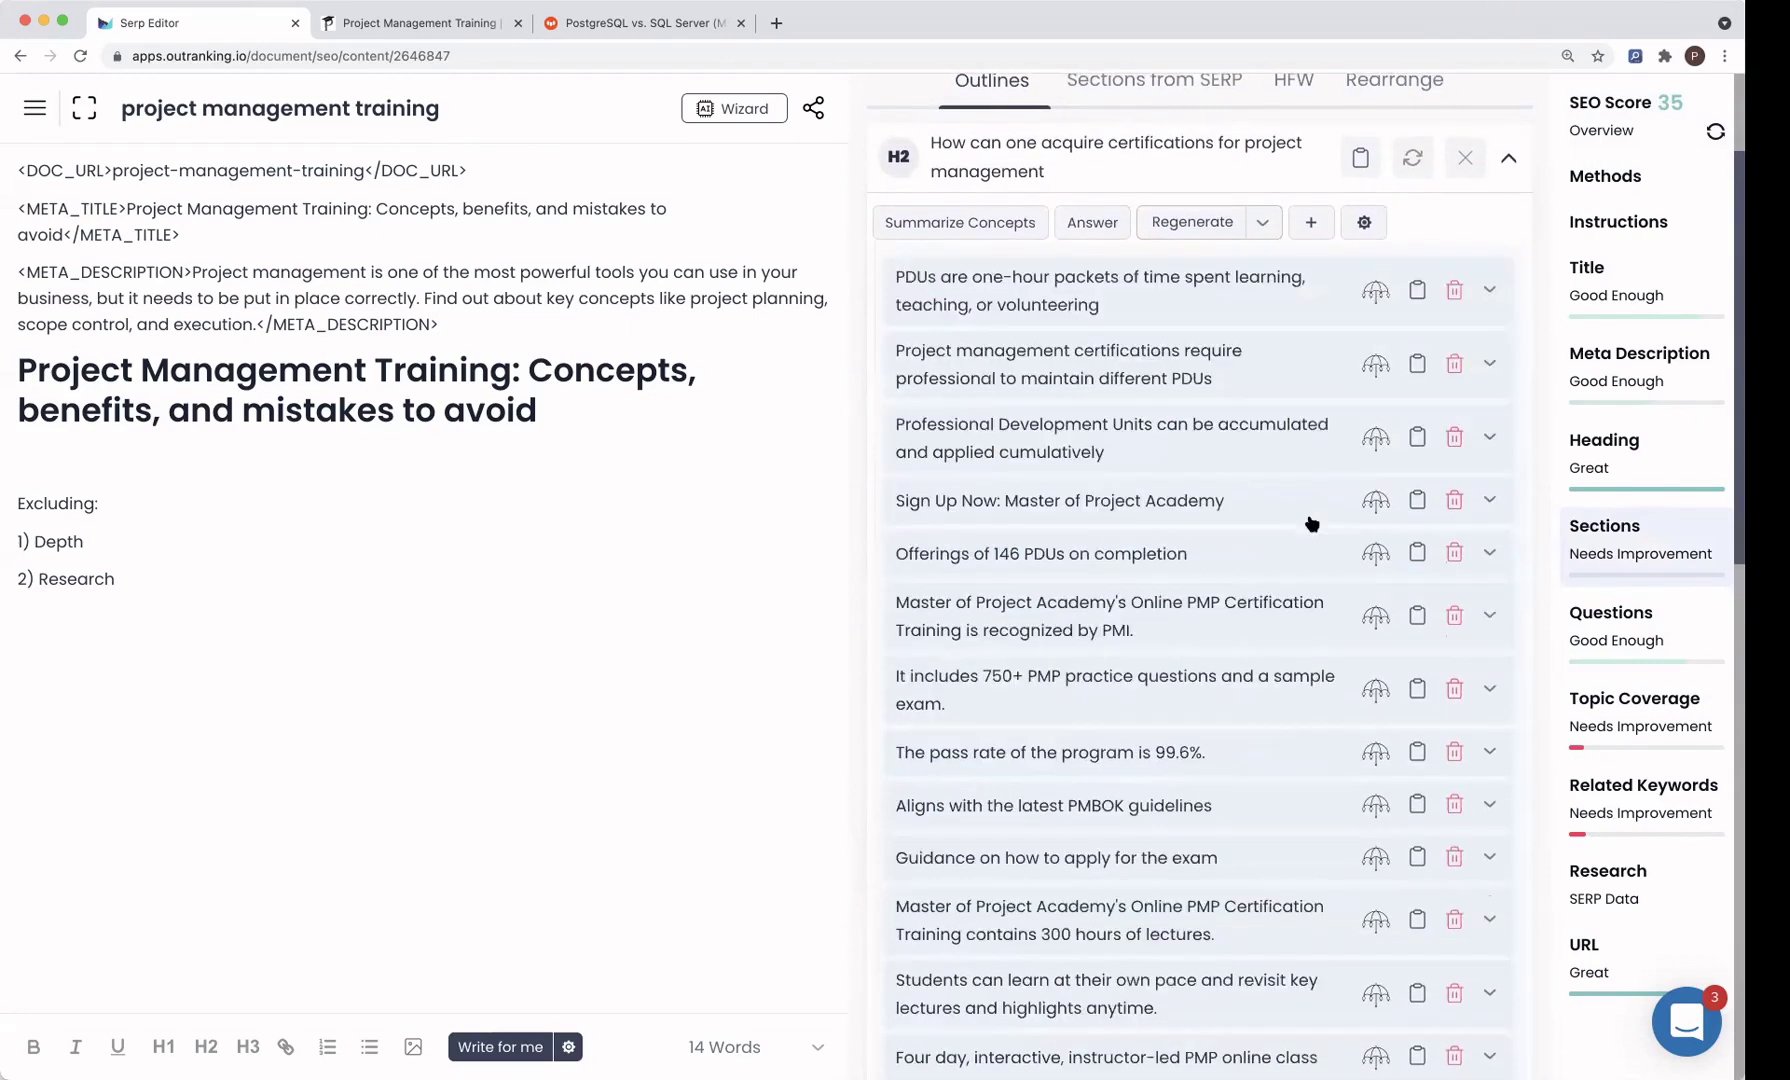
pyautogui.scroll(1, 1311, 523)
pyautogui.scroll(2, 1311, 523)
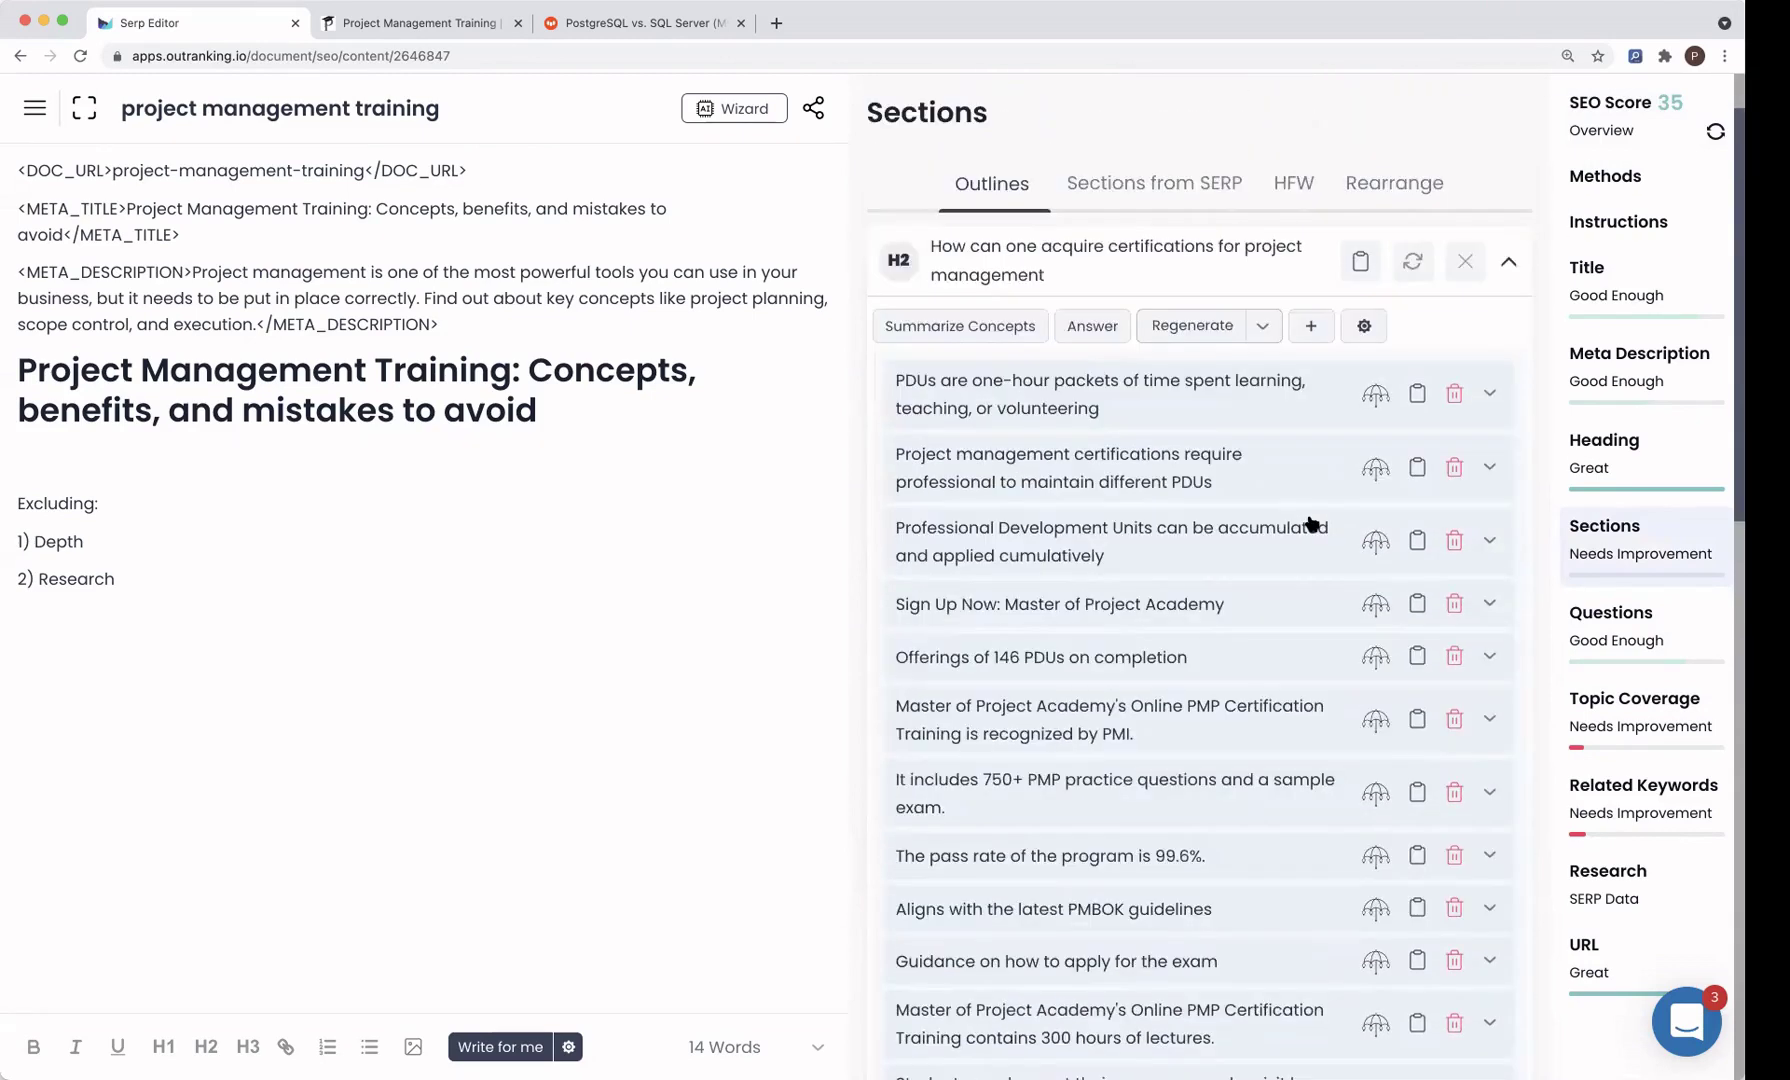
pyautogui.scroll(-2, 1311, 523)
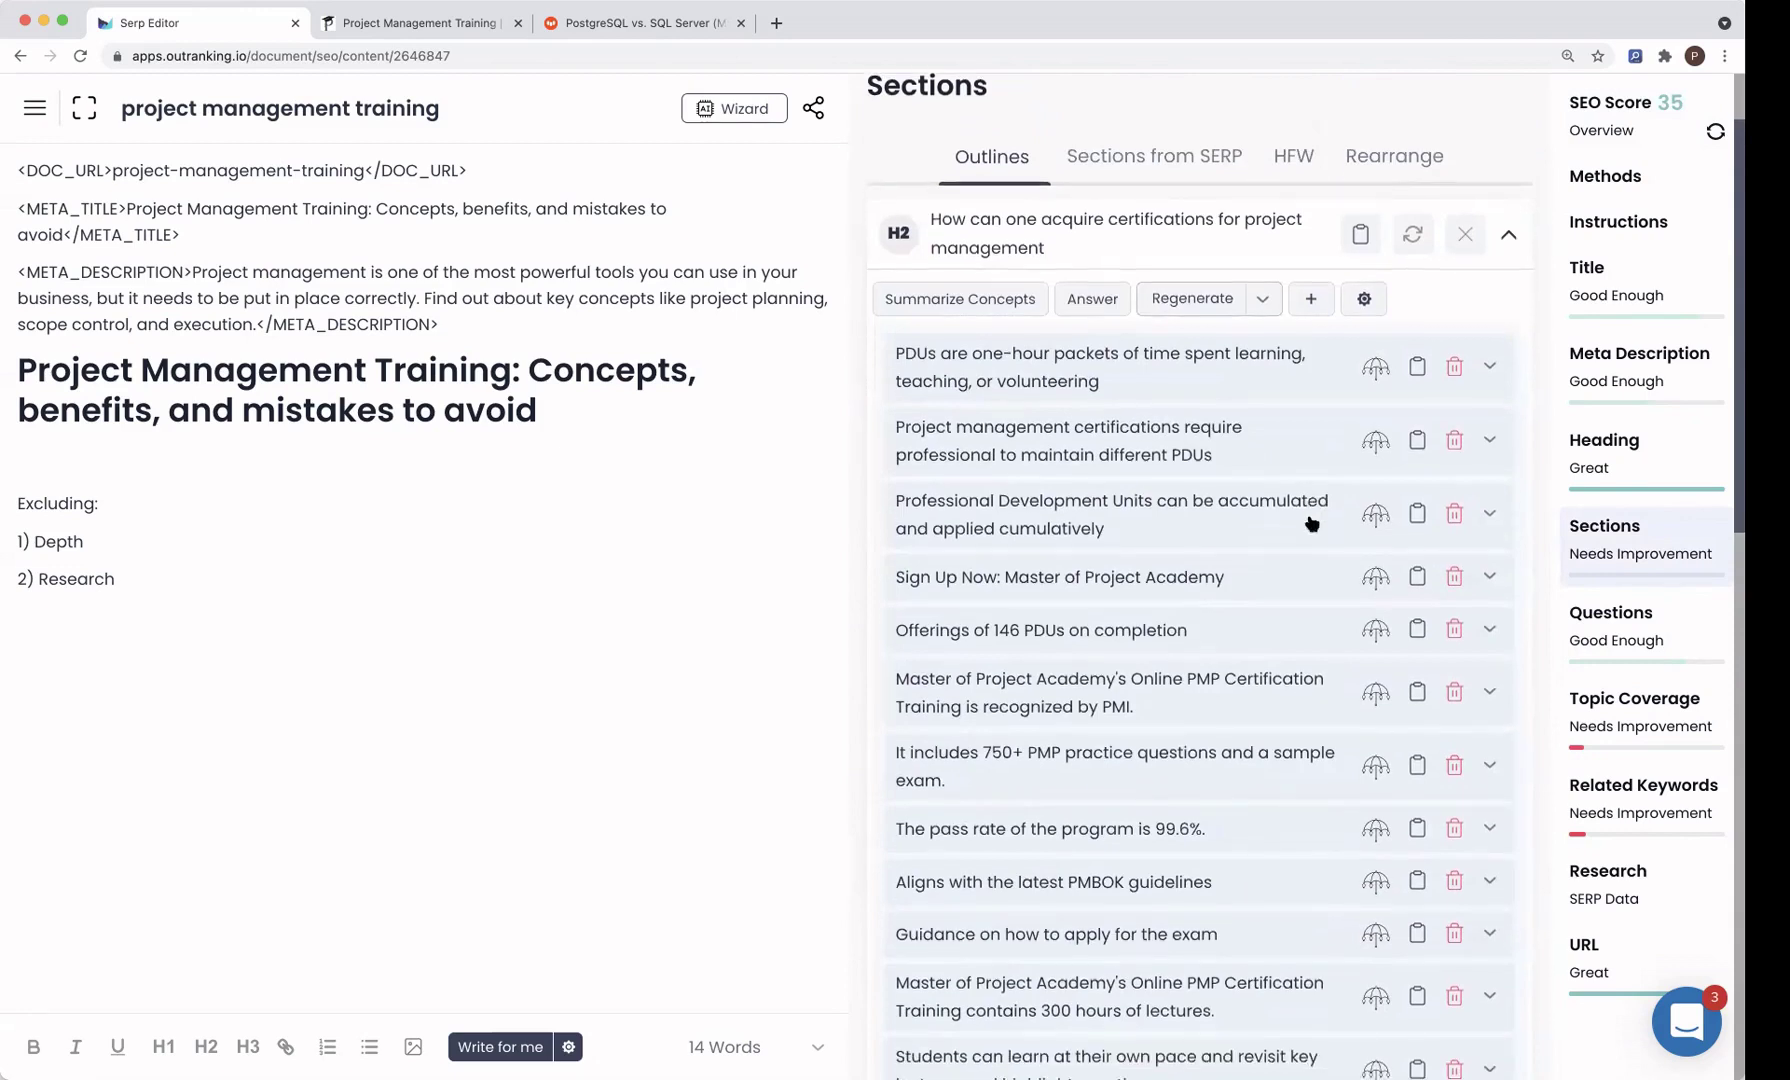
pyautogui.click(72, 457)
pyautogui.press('Return')
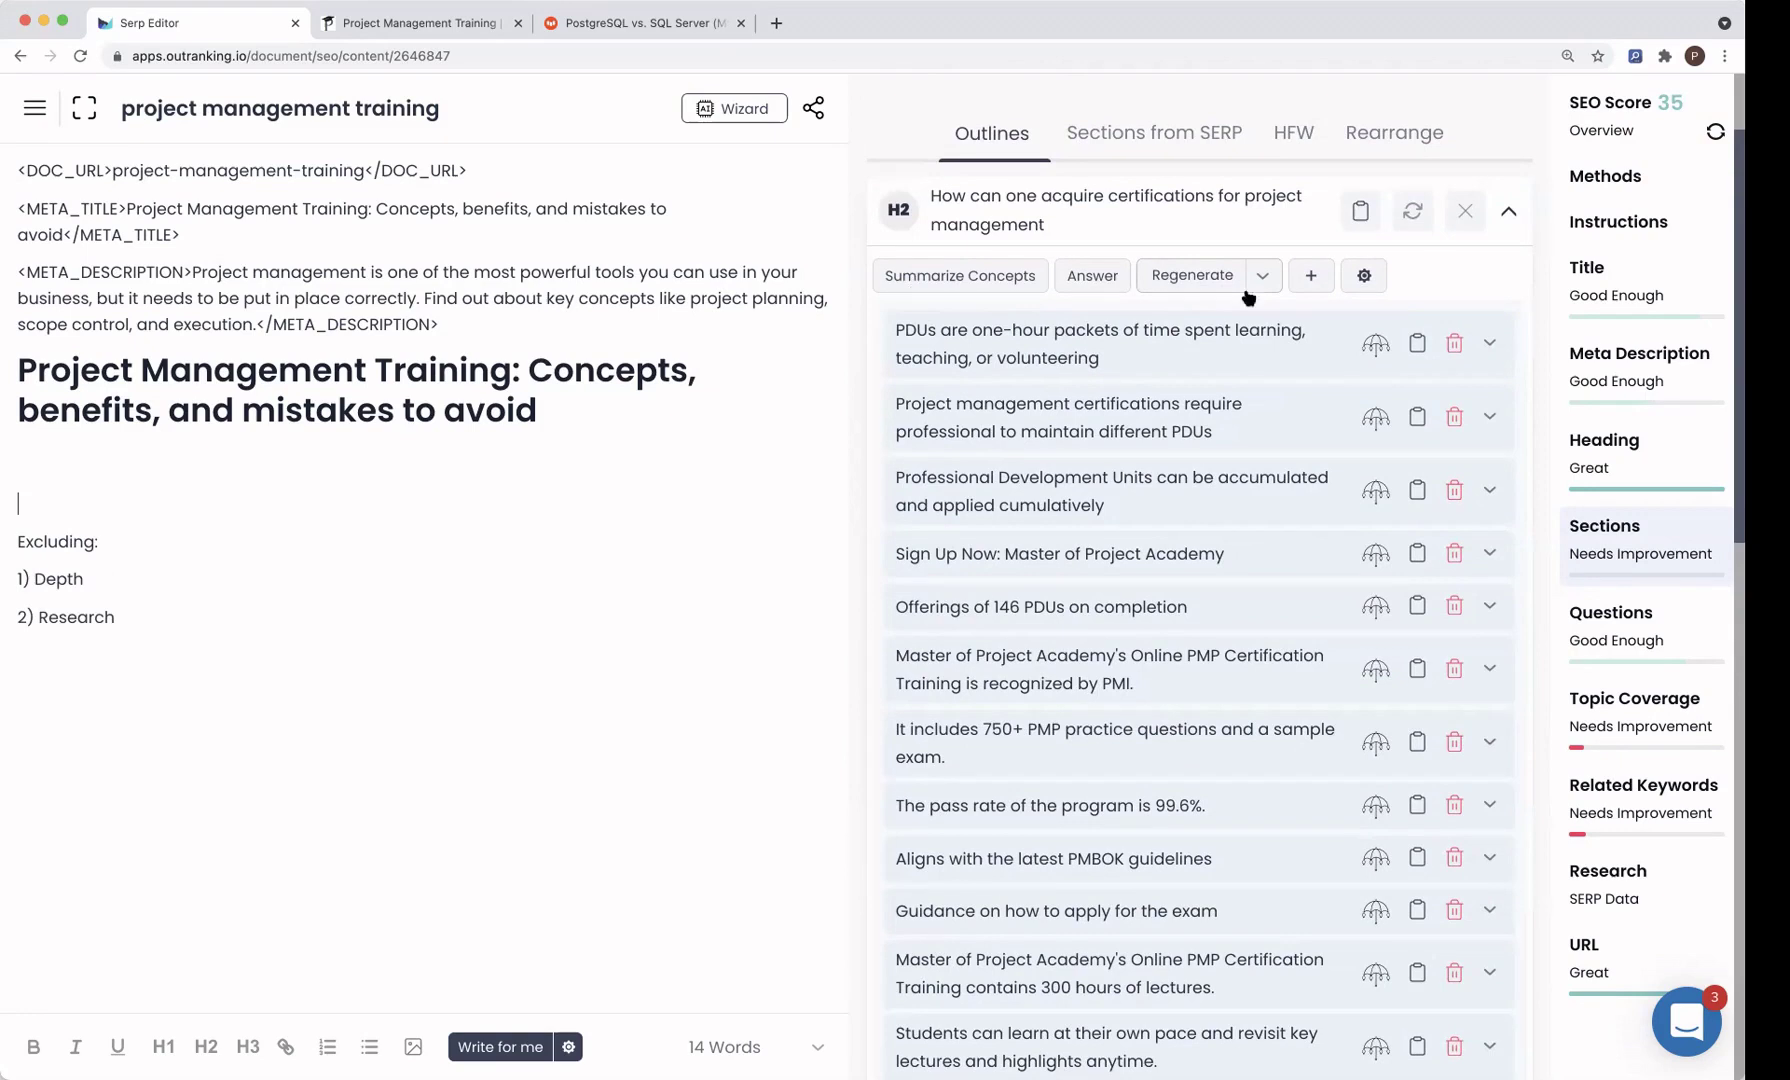
# Step: Delete all generated concepts under the H2 "How can one acquire certifications for project management"
pyautogui.click(1453, 345)
pyautogui.click(1454, 343)
pyautogui.click(1454, 343)
pyautogui.click(1456, 338)
pyautogui.doubleClick(1455, 335)
pyautogui.doubleClick(1455, 335)
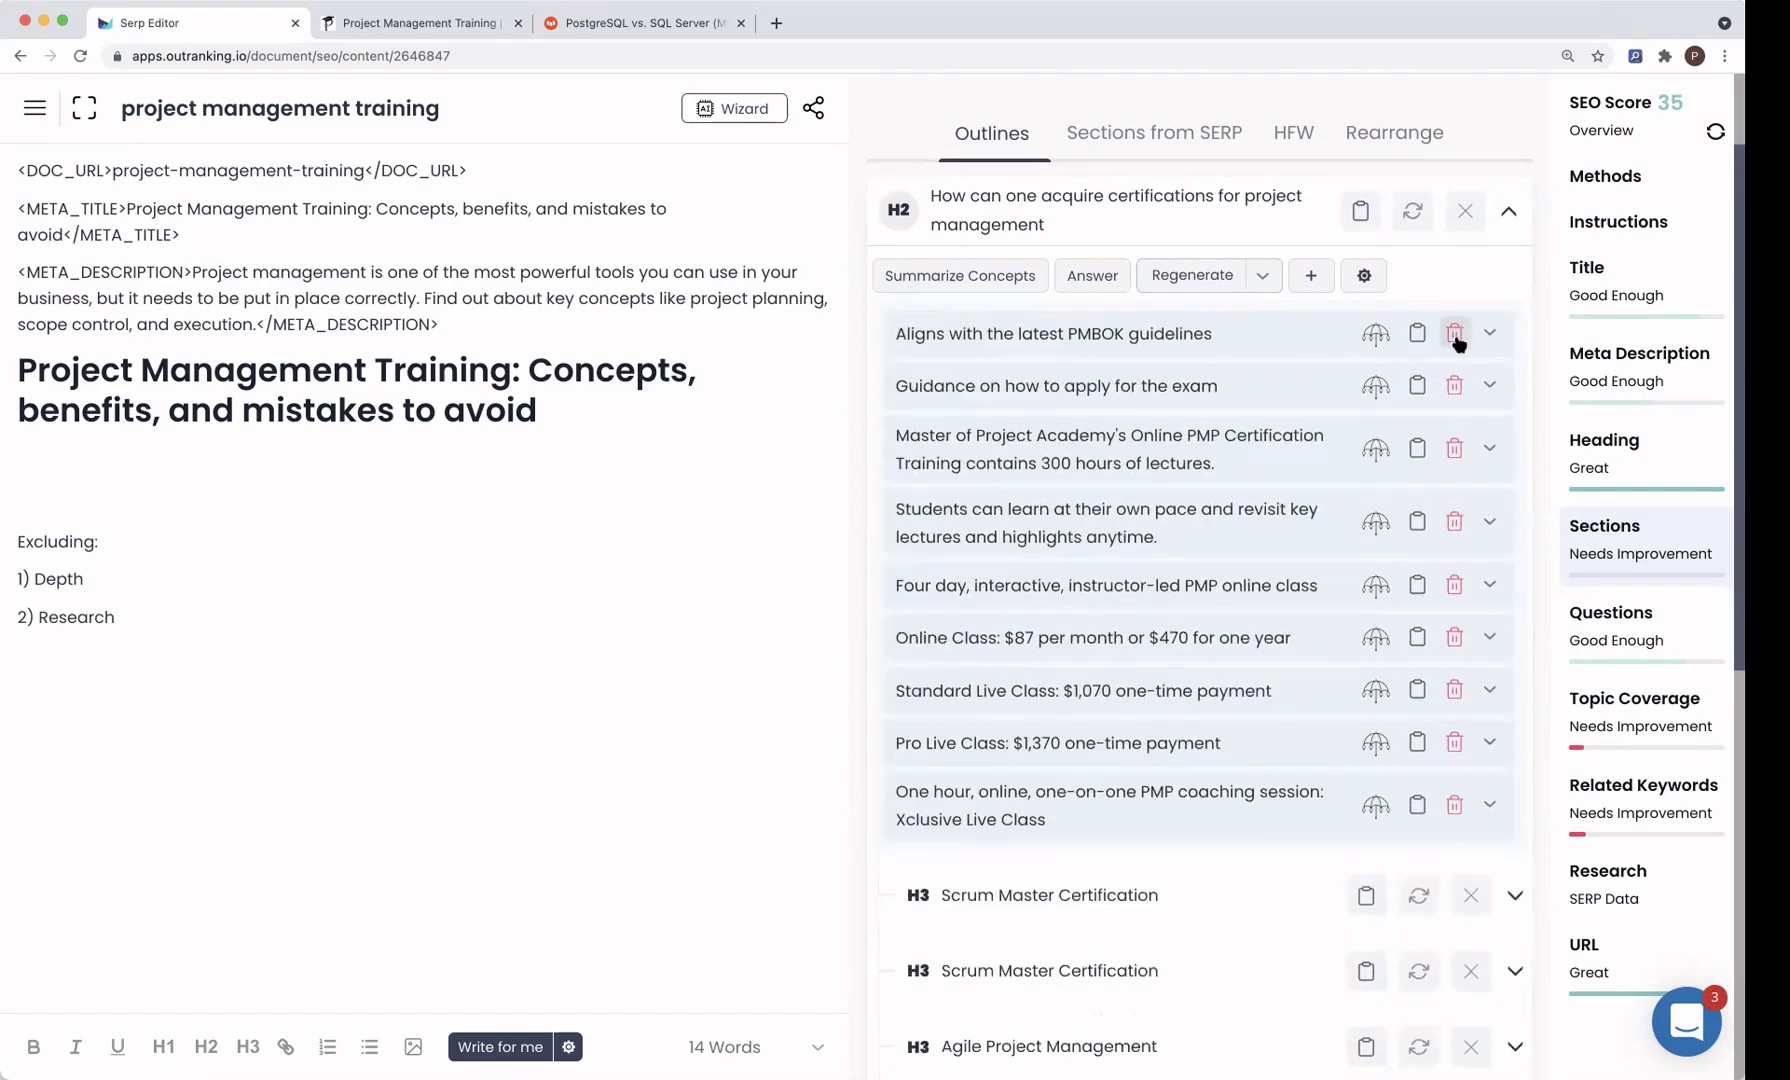
pyautogui.doubleClick(1455, 335)
pyautogui.doubleClick(1455, 335)
pyautogui.click(1455, 335)
pyautogui.doubleClick(1455, 335)
pyautogui.click(1455, 335)
pyautogui.click(1456, 336)
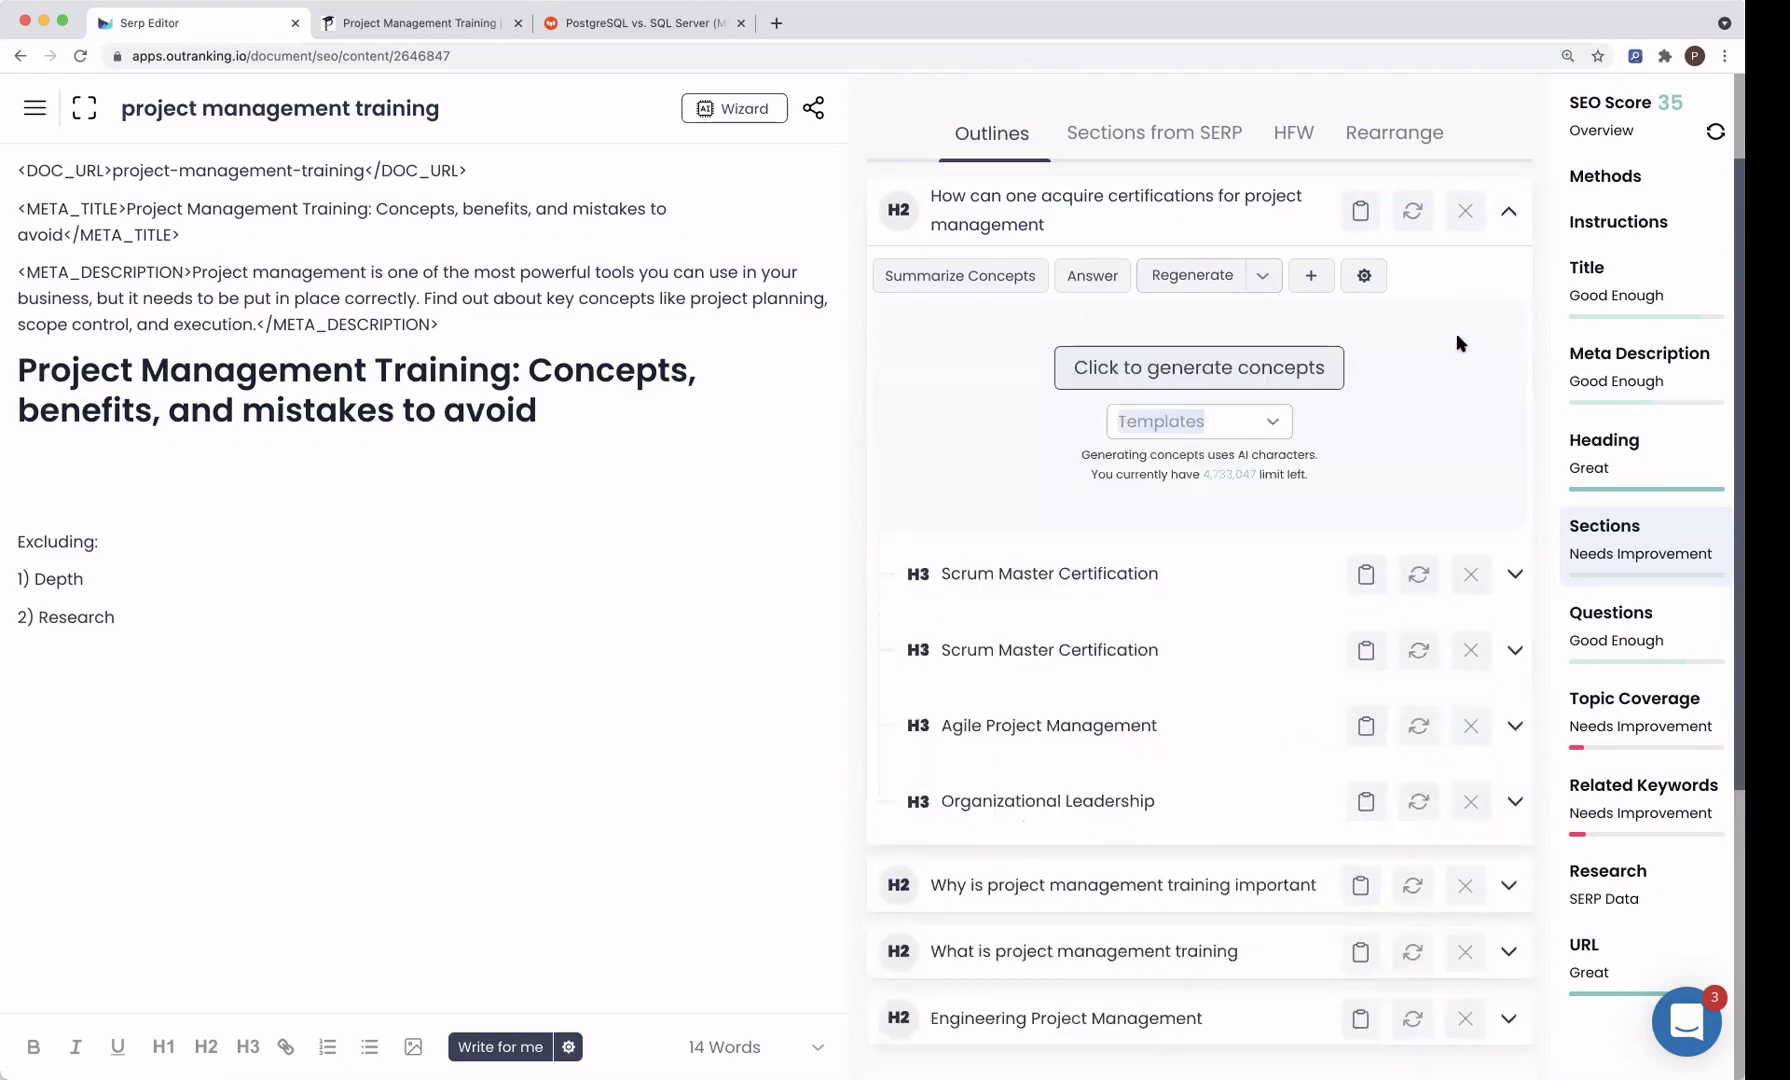
# Step: Generate concepts for the certifications H2 using the Default template
pyautogui.click(1271, 424)
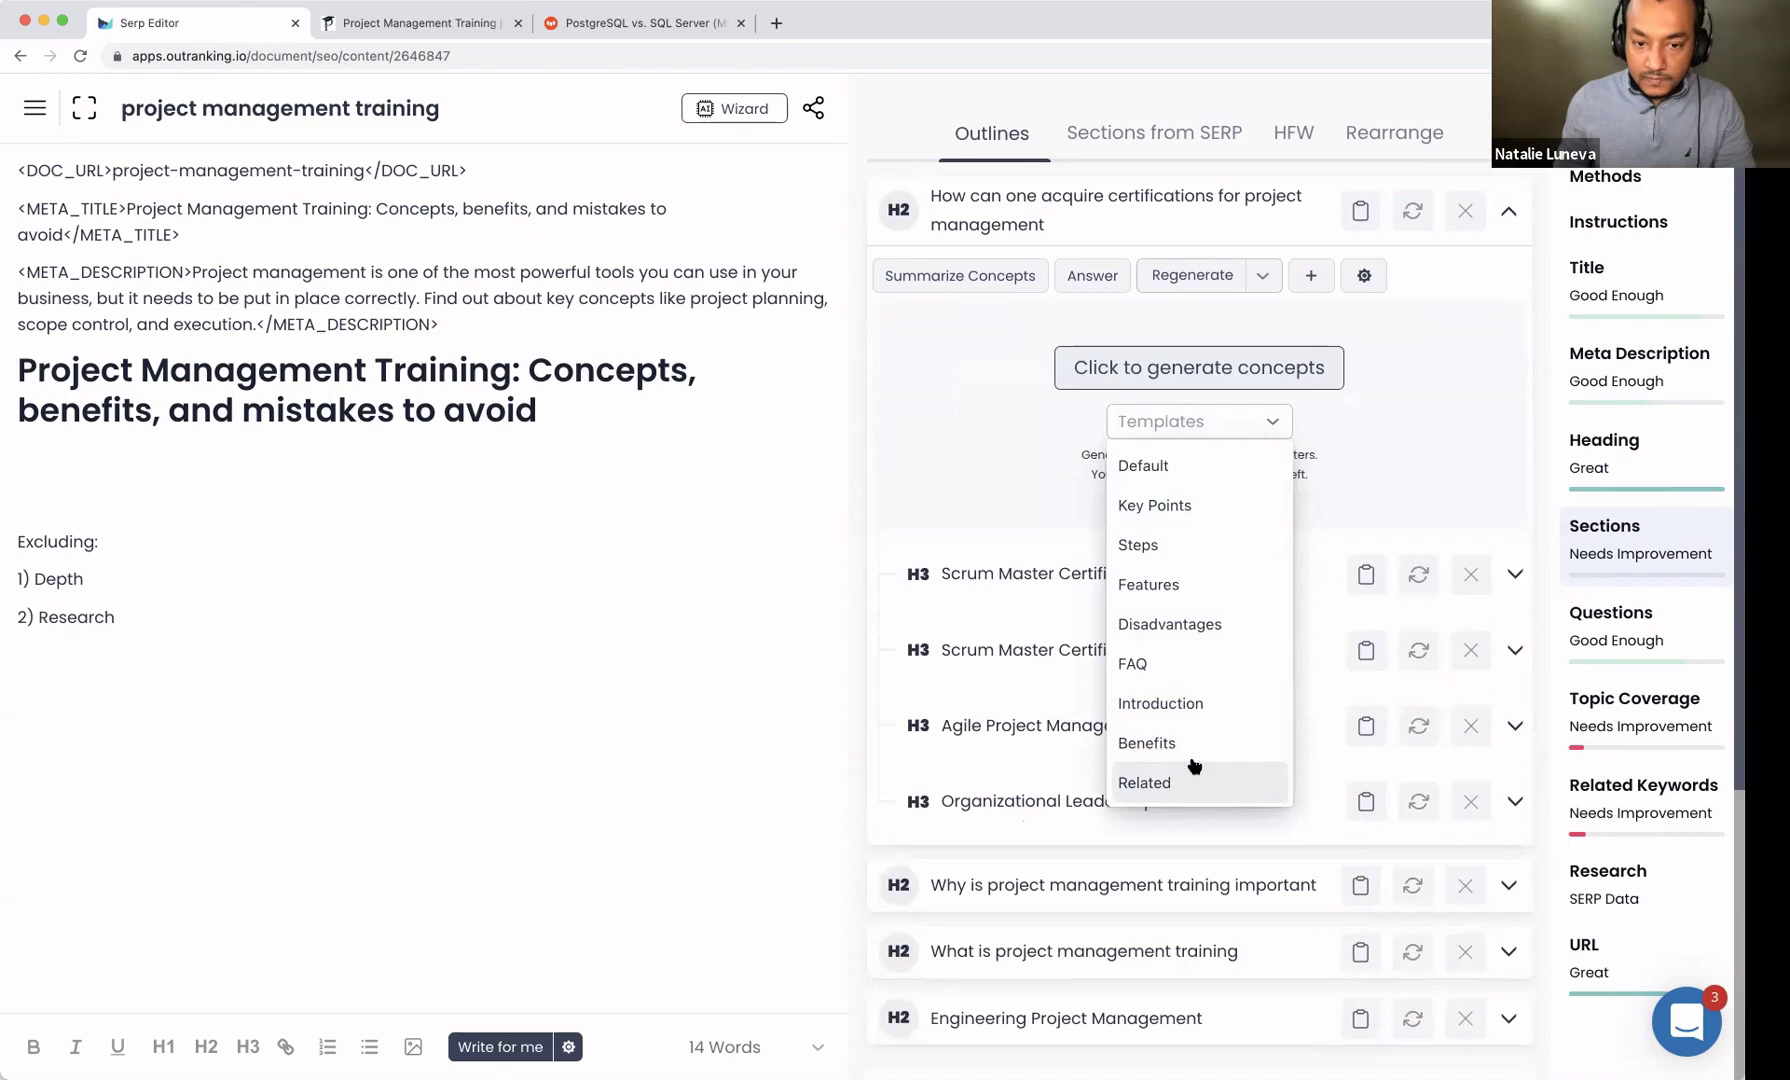
pyautogui.click(1199, 506)
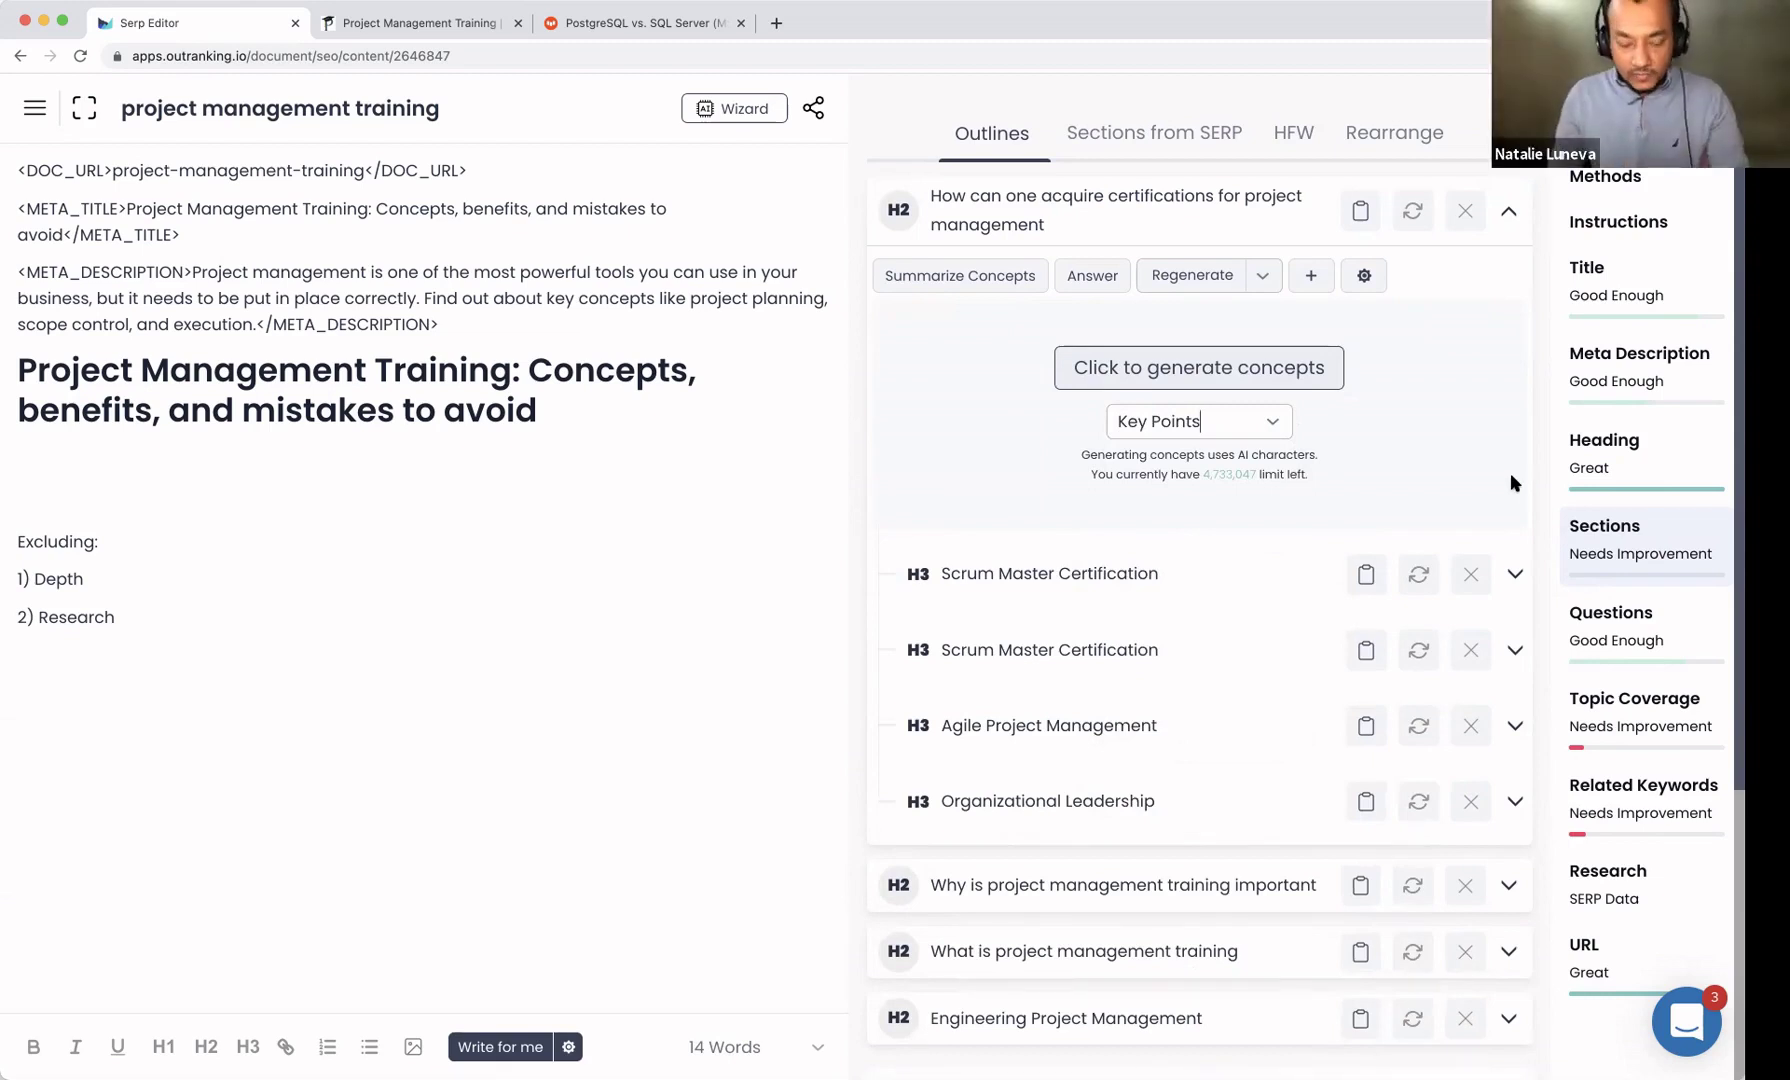
pyautogui.click(63, 473)
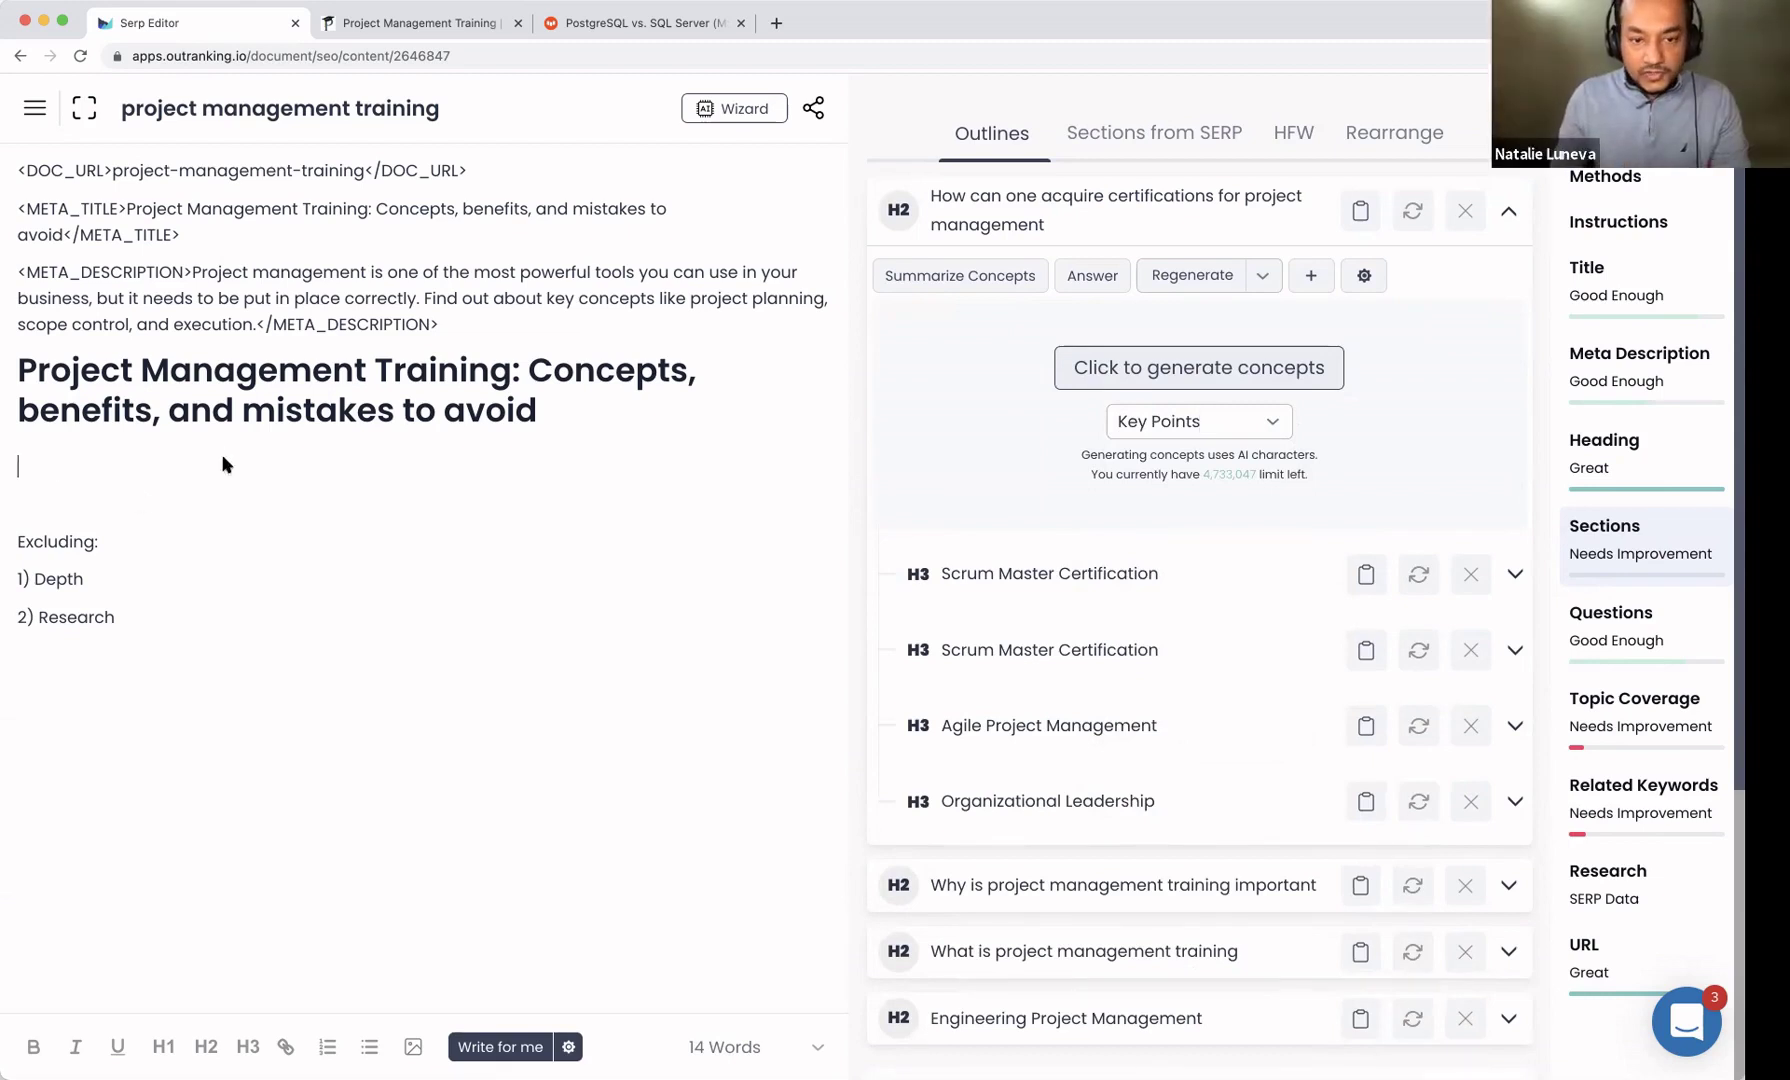
pyautogui.click(1276, 424)
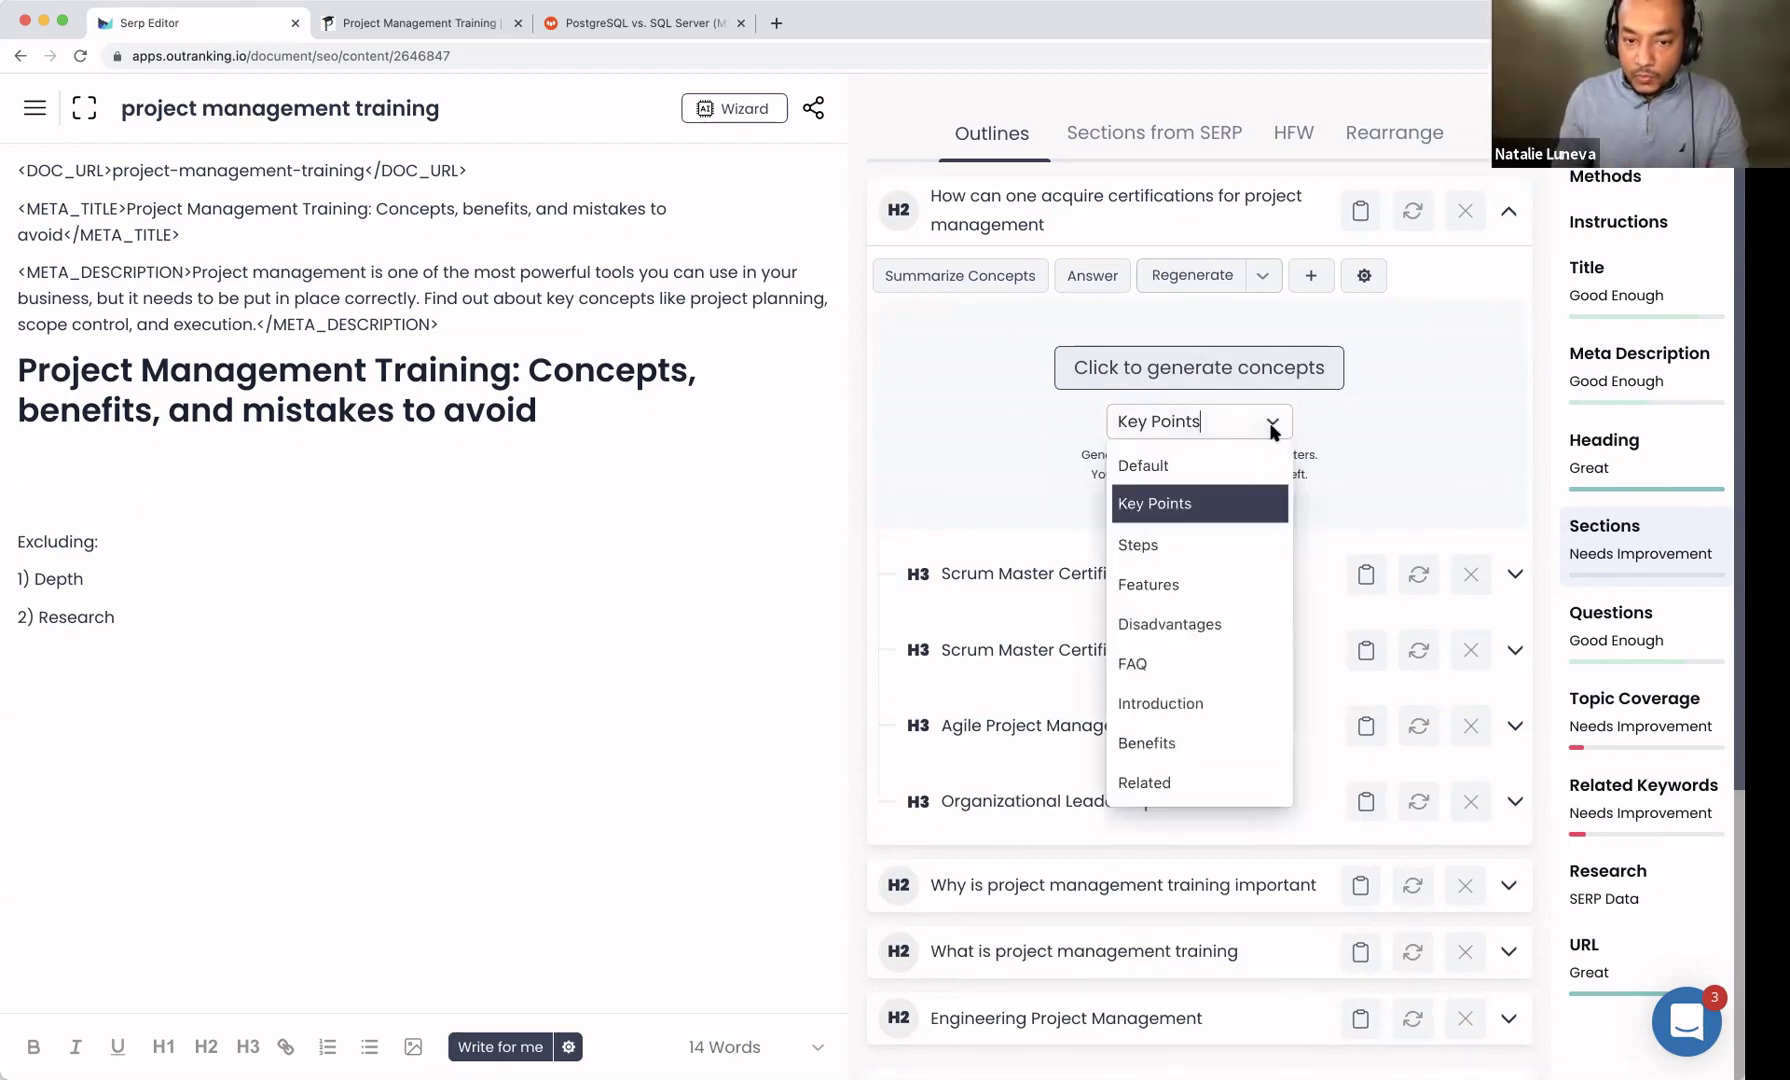
pyautogui.click(1184, 464)
pyautogui.click(1167, 364)
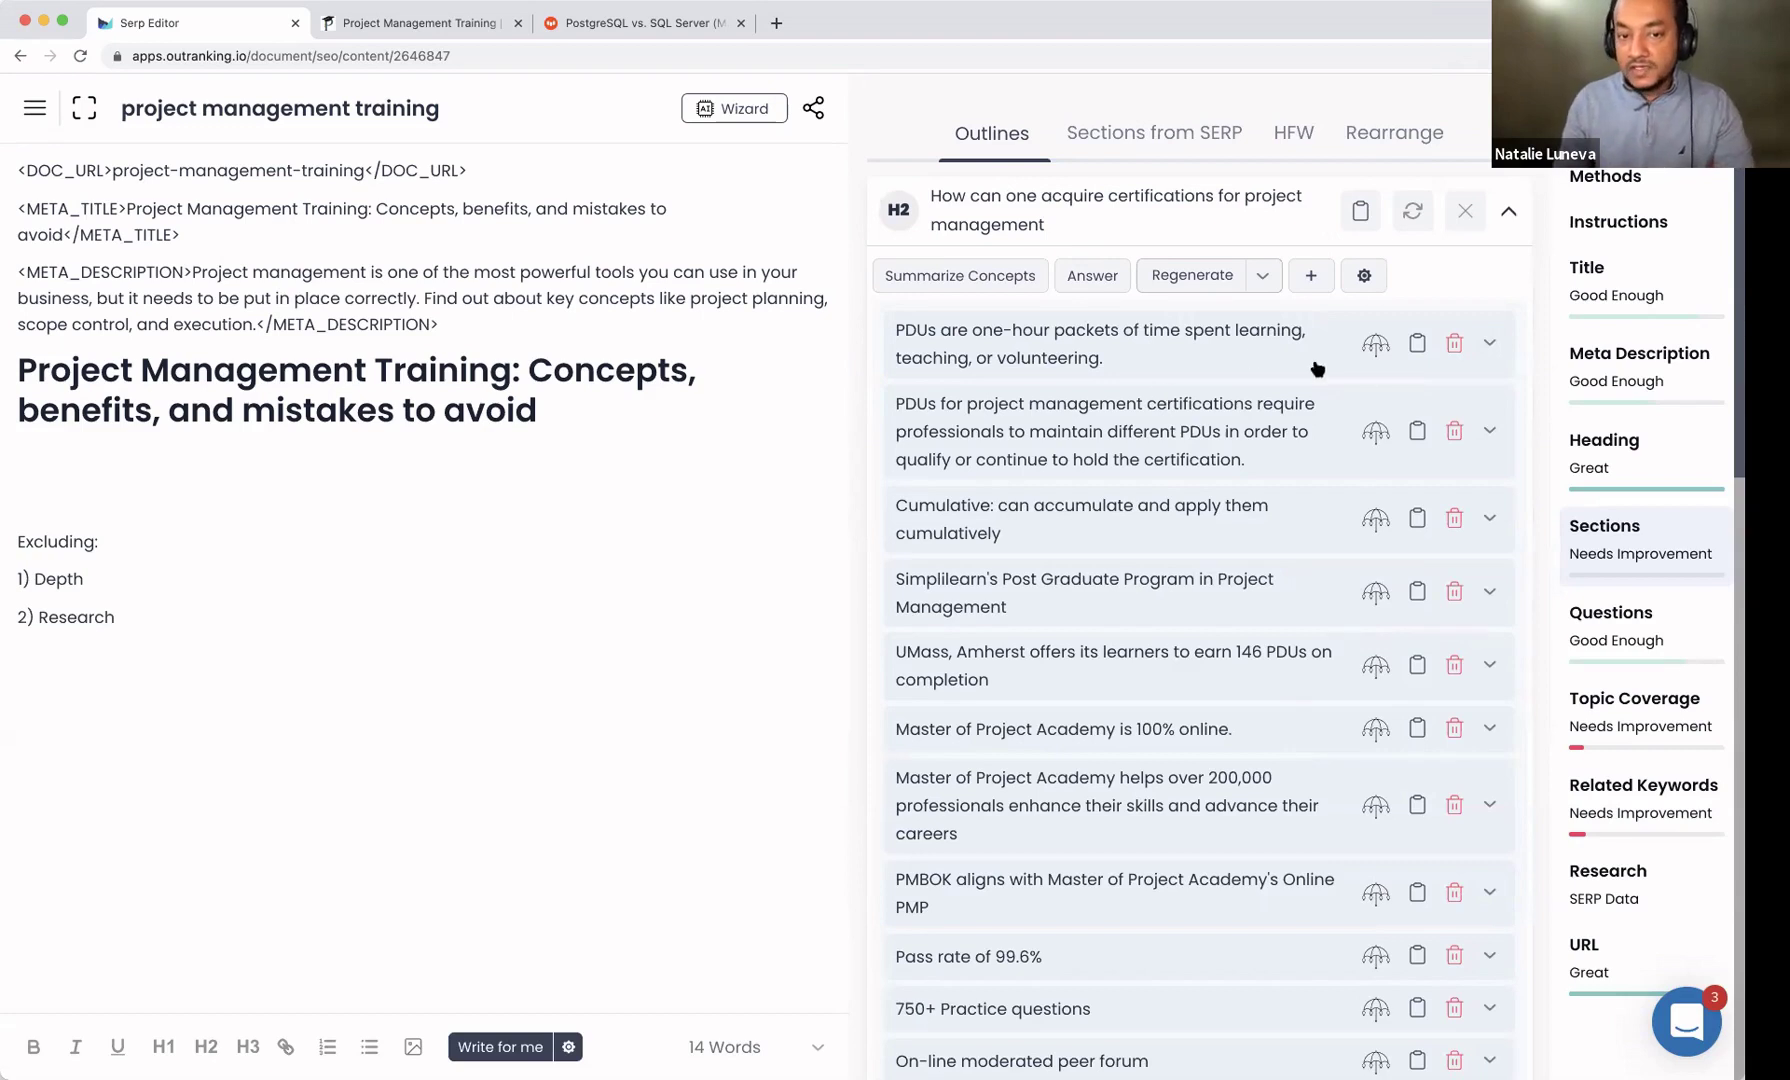
# Step: Delete every concept generated with the Default template under the certifications H2
pyautogui.click(1456, 346)
pyautogui.click(1456, 346)
pyautogui.click(1456, 346)
pyautogui.click(1456, 346)
pyautogui.click(1456, 346)
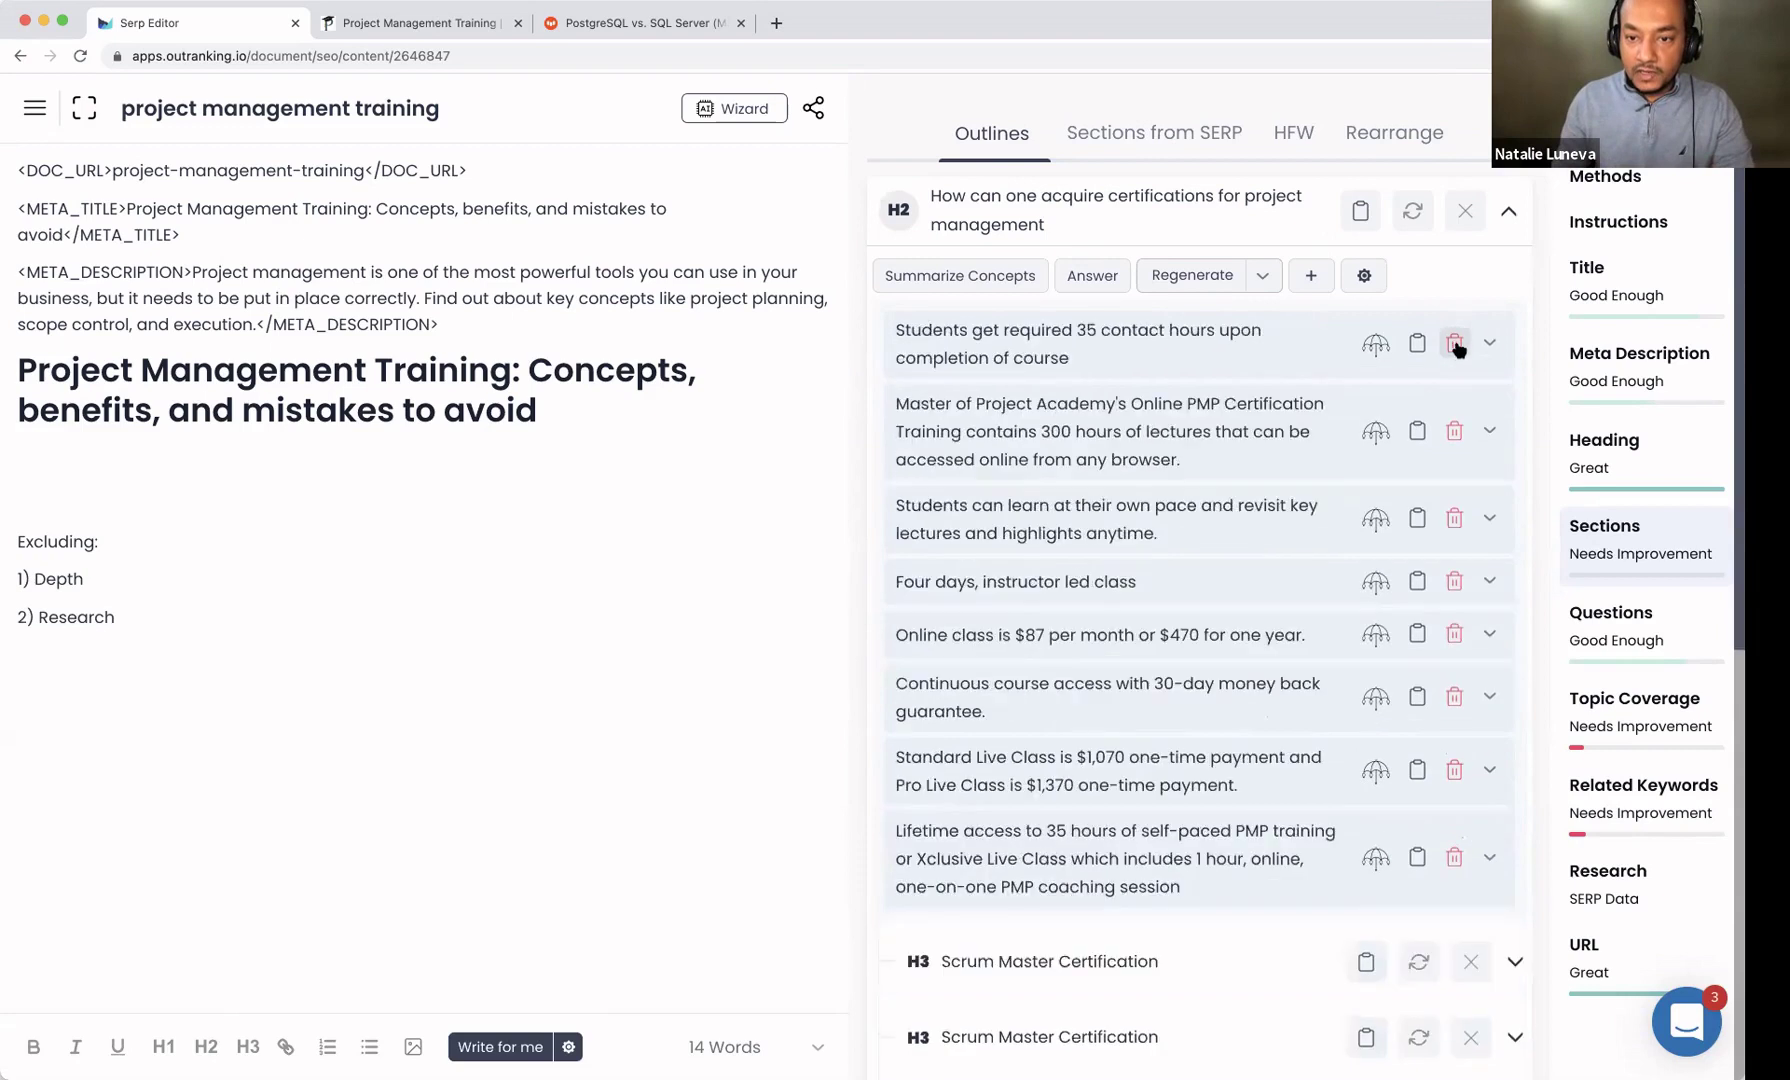
pyautogui.click(1456, 346)
pyautogui.click(1456, 346)
pyautogui.click(1456, 346)
pyautogui.click(1456, 346)
pyautogui.click(1456, 346)
pyautogui.click(1456, 346)
pyautogui.click(1456, 346)
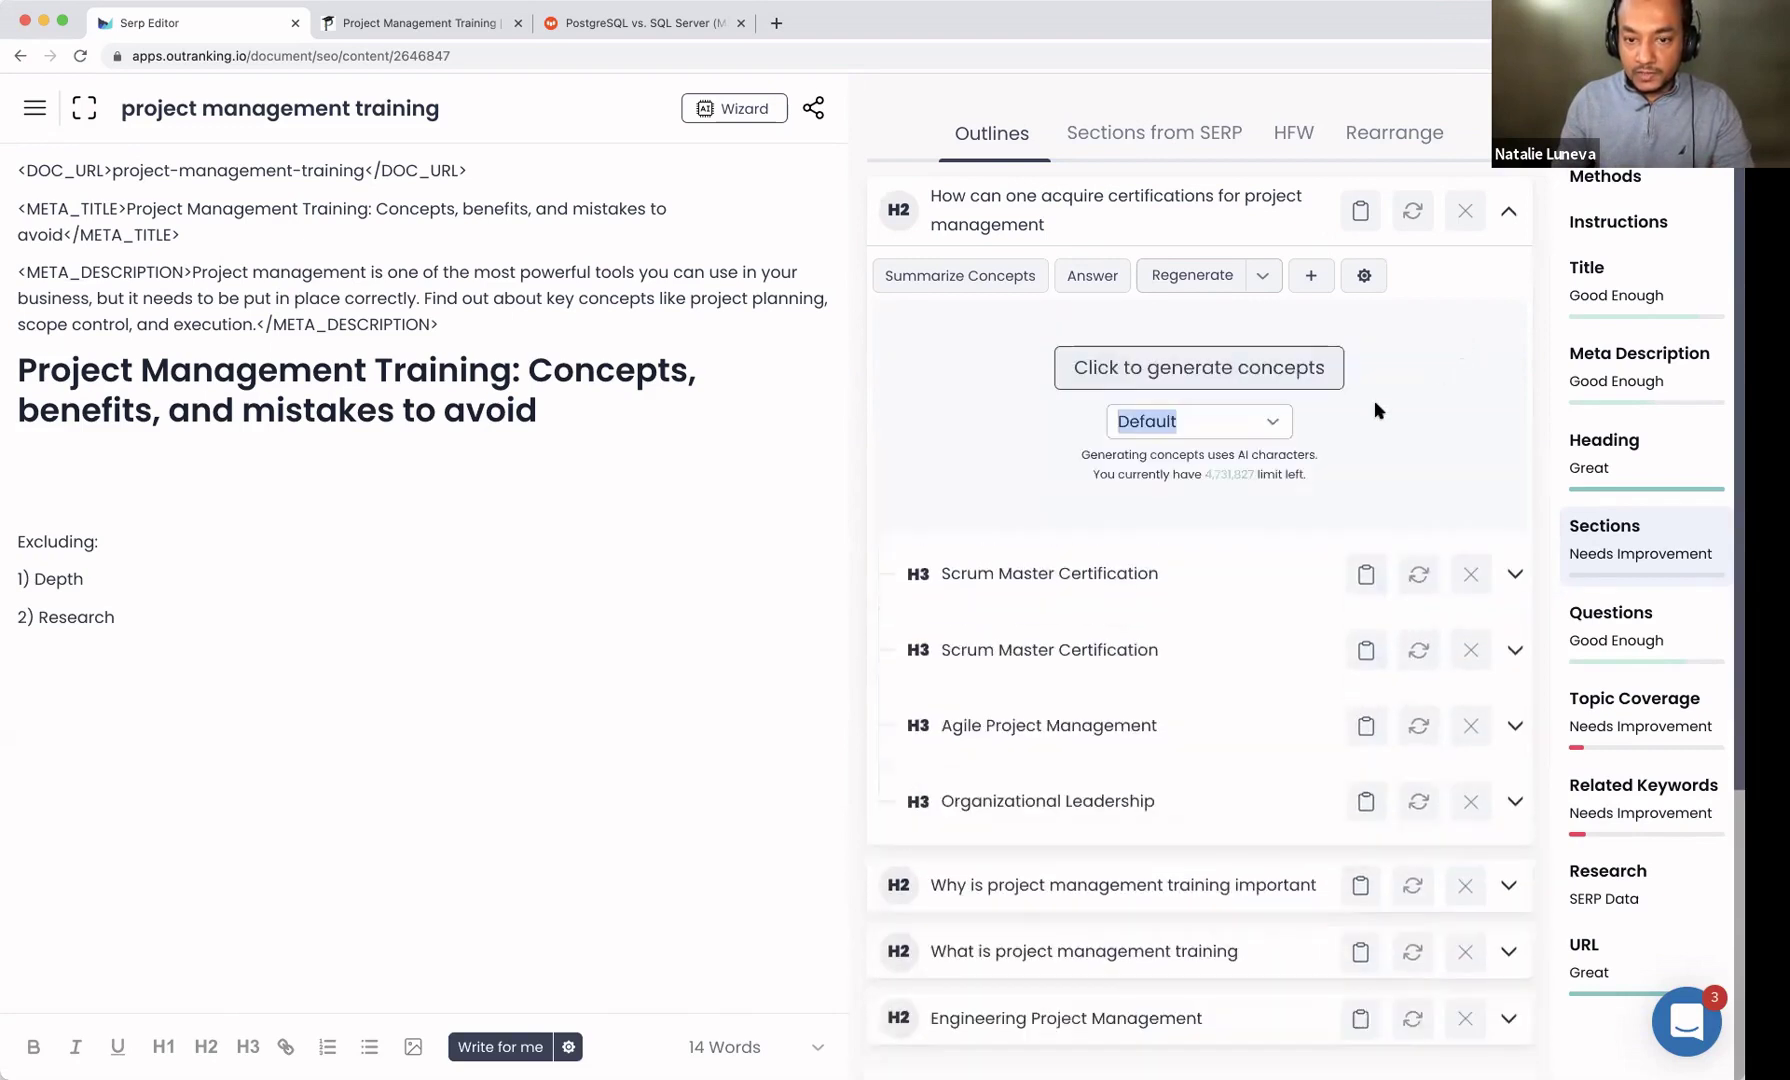
# Step: Generate concepts for the certifications H2 using the Key Points template, and write the summarized concepts into the document below the H1
pyautogui.click(1271, 420)
pyautogui.click(1224, 503)
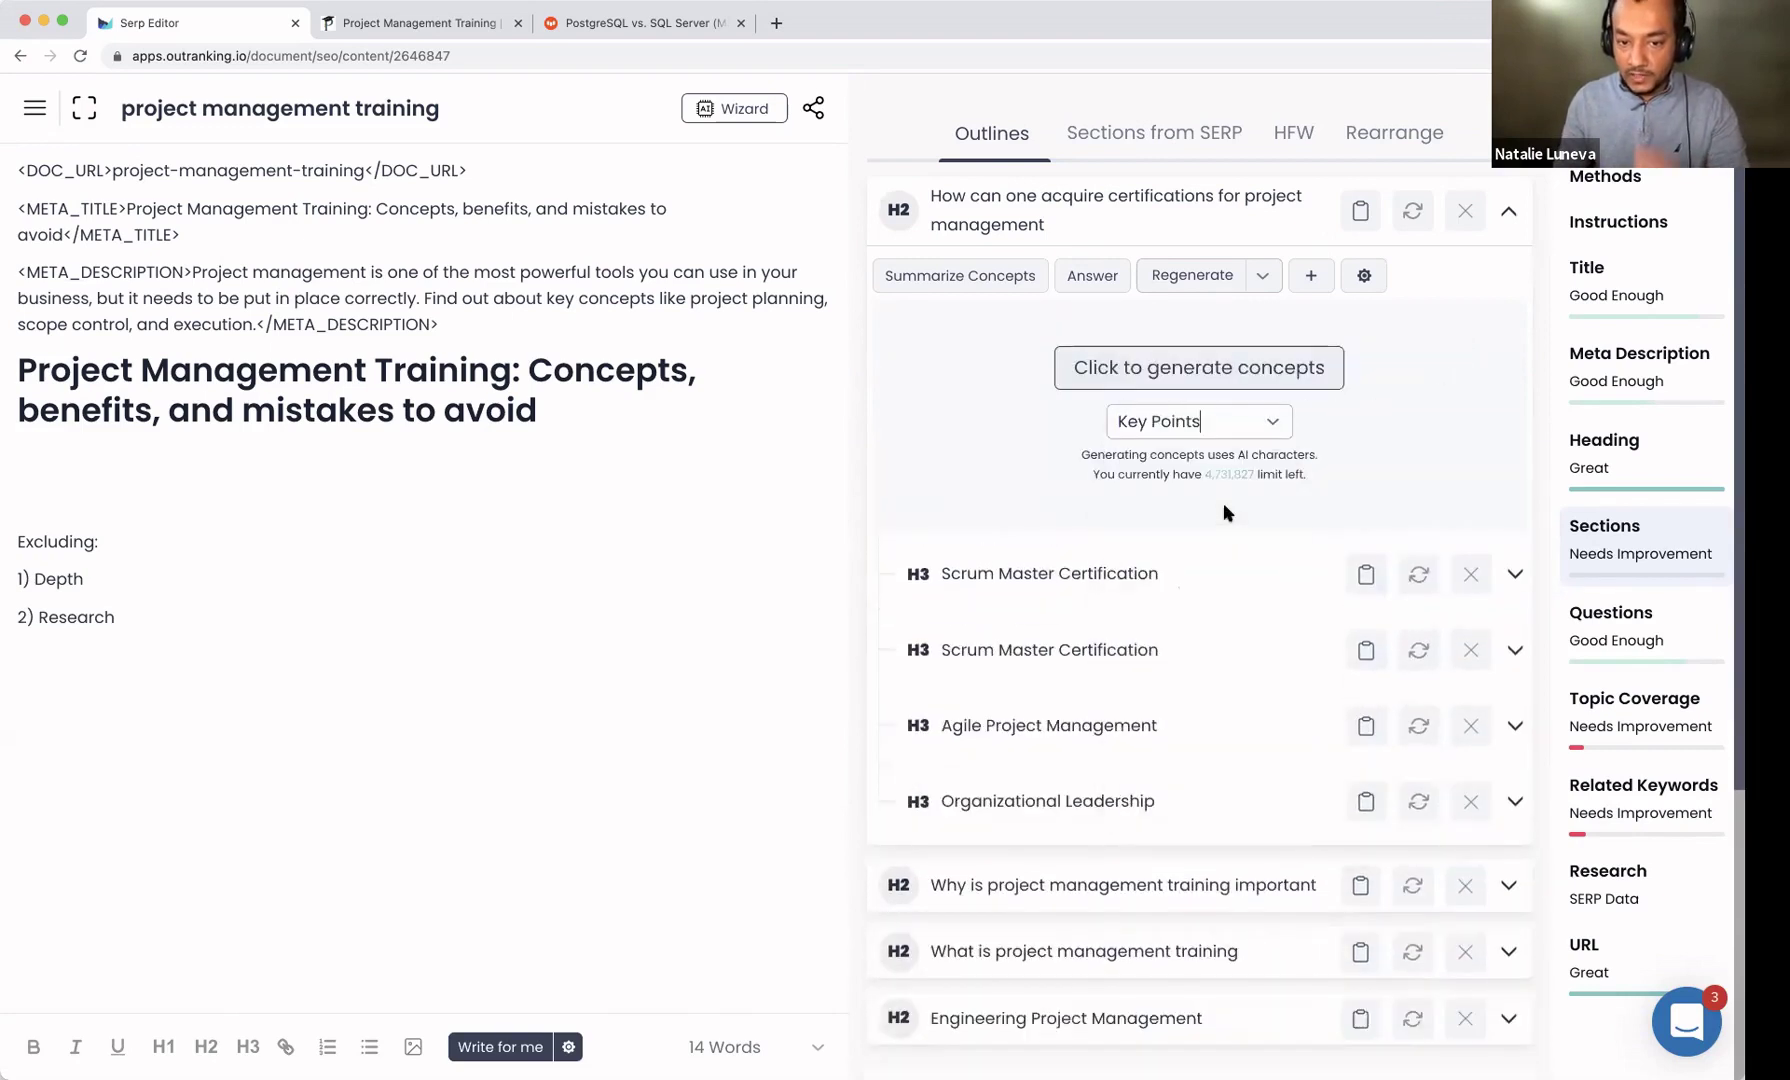
pyautogui.click(1215, 372)
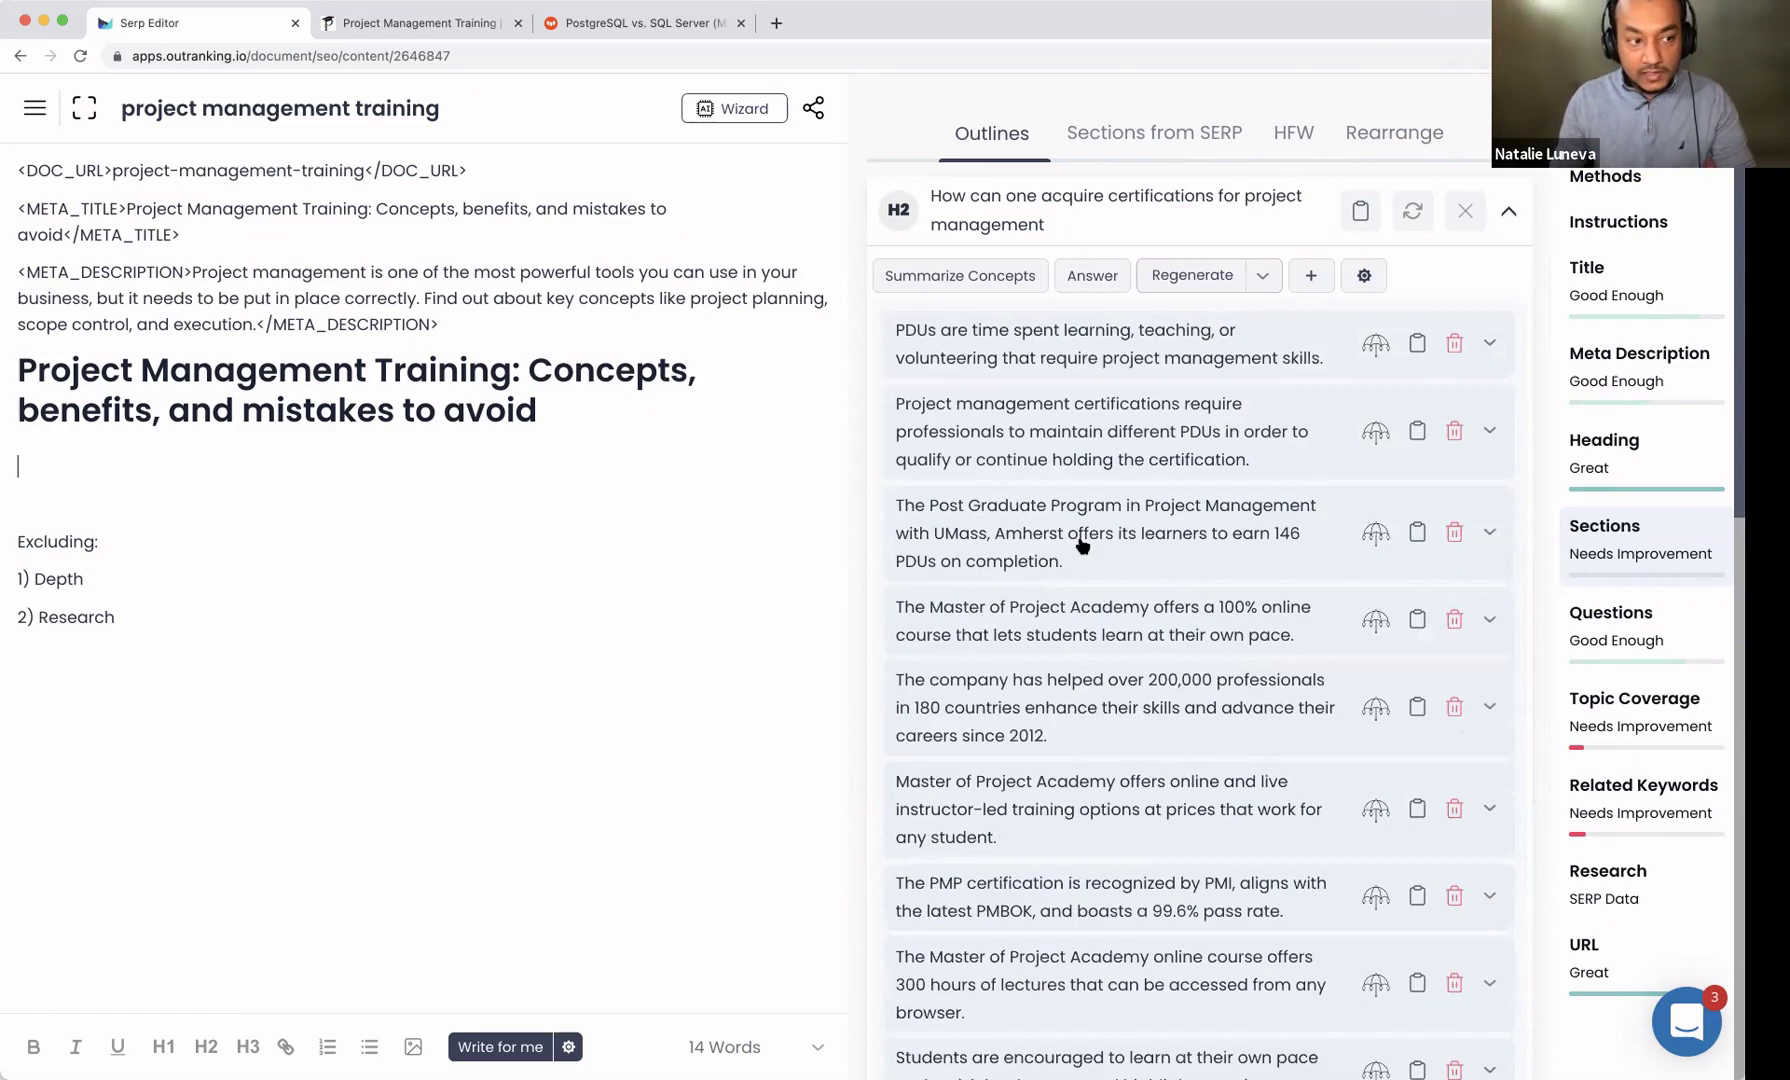
pyautogui.click(1376, 343)
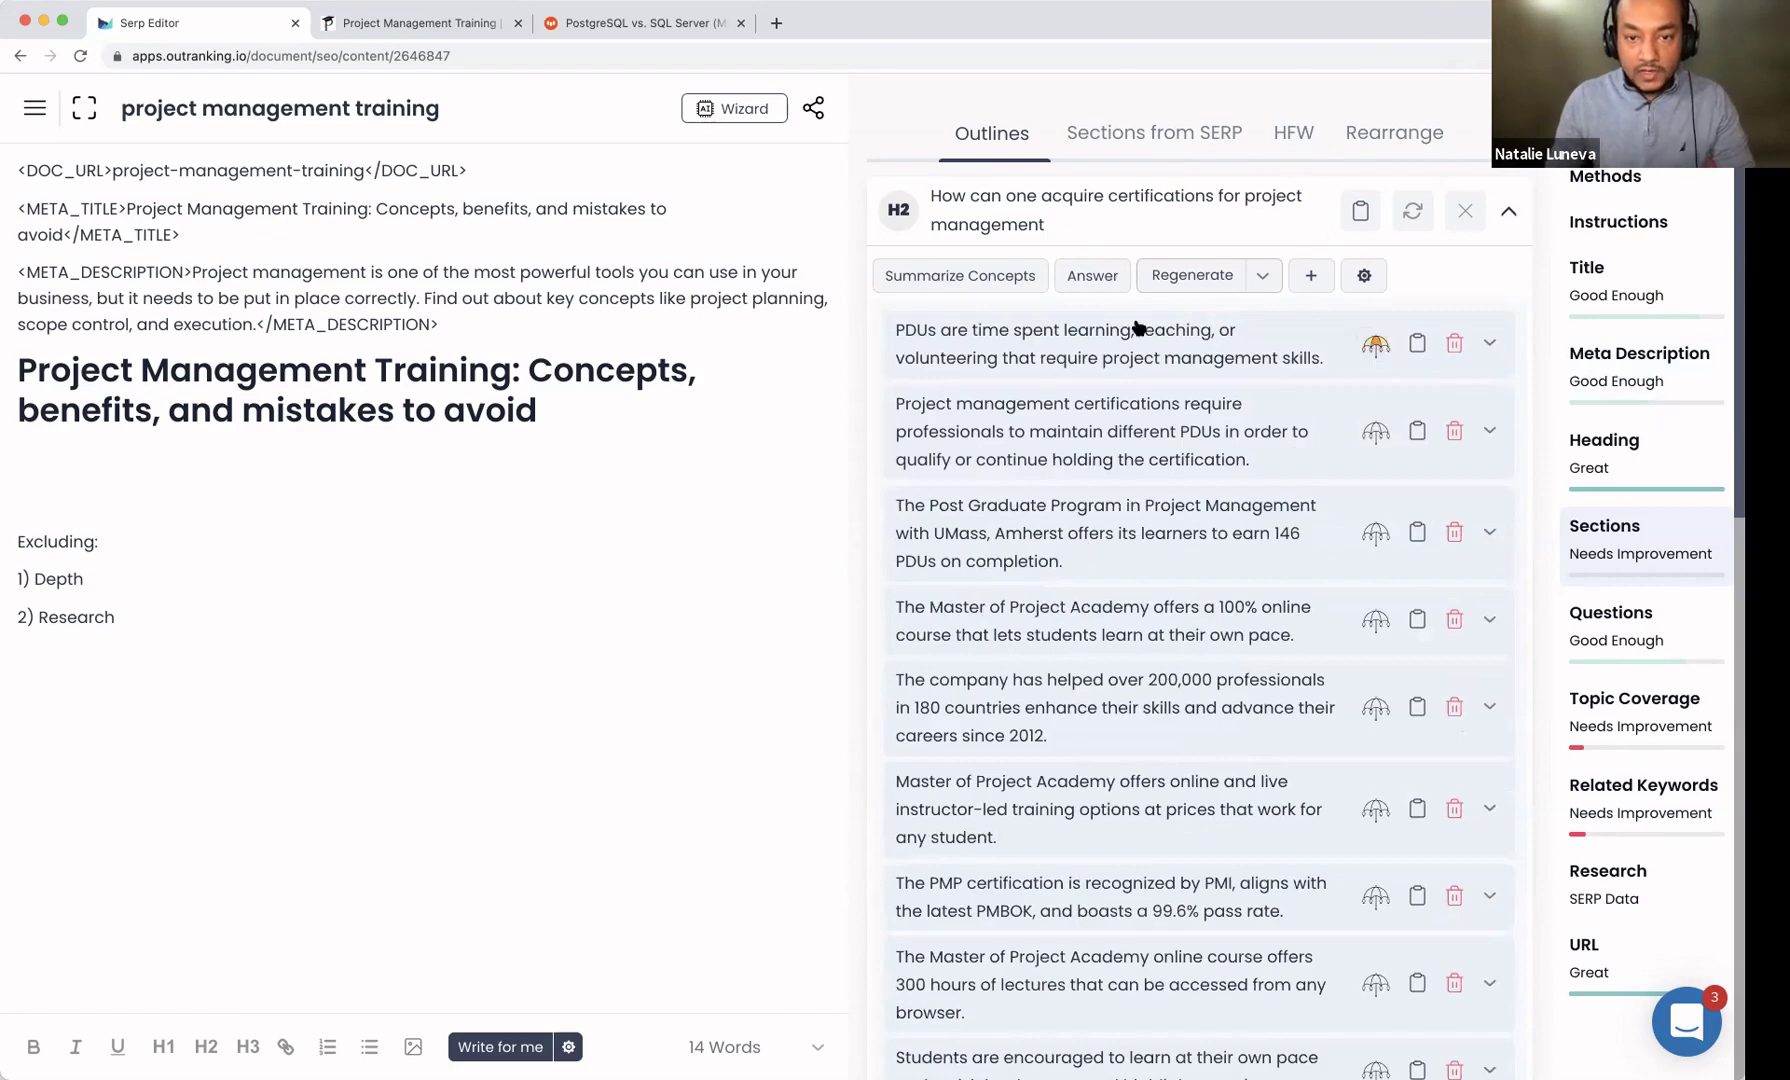
pyautogui.click(956, 279)
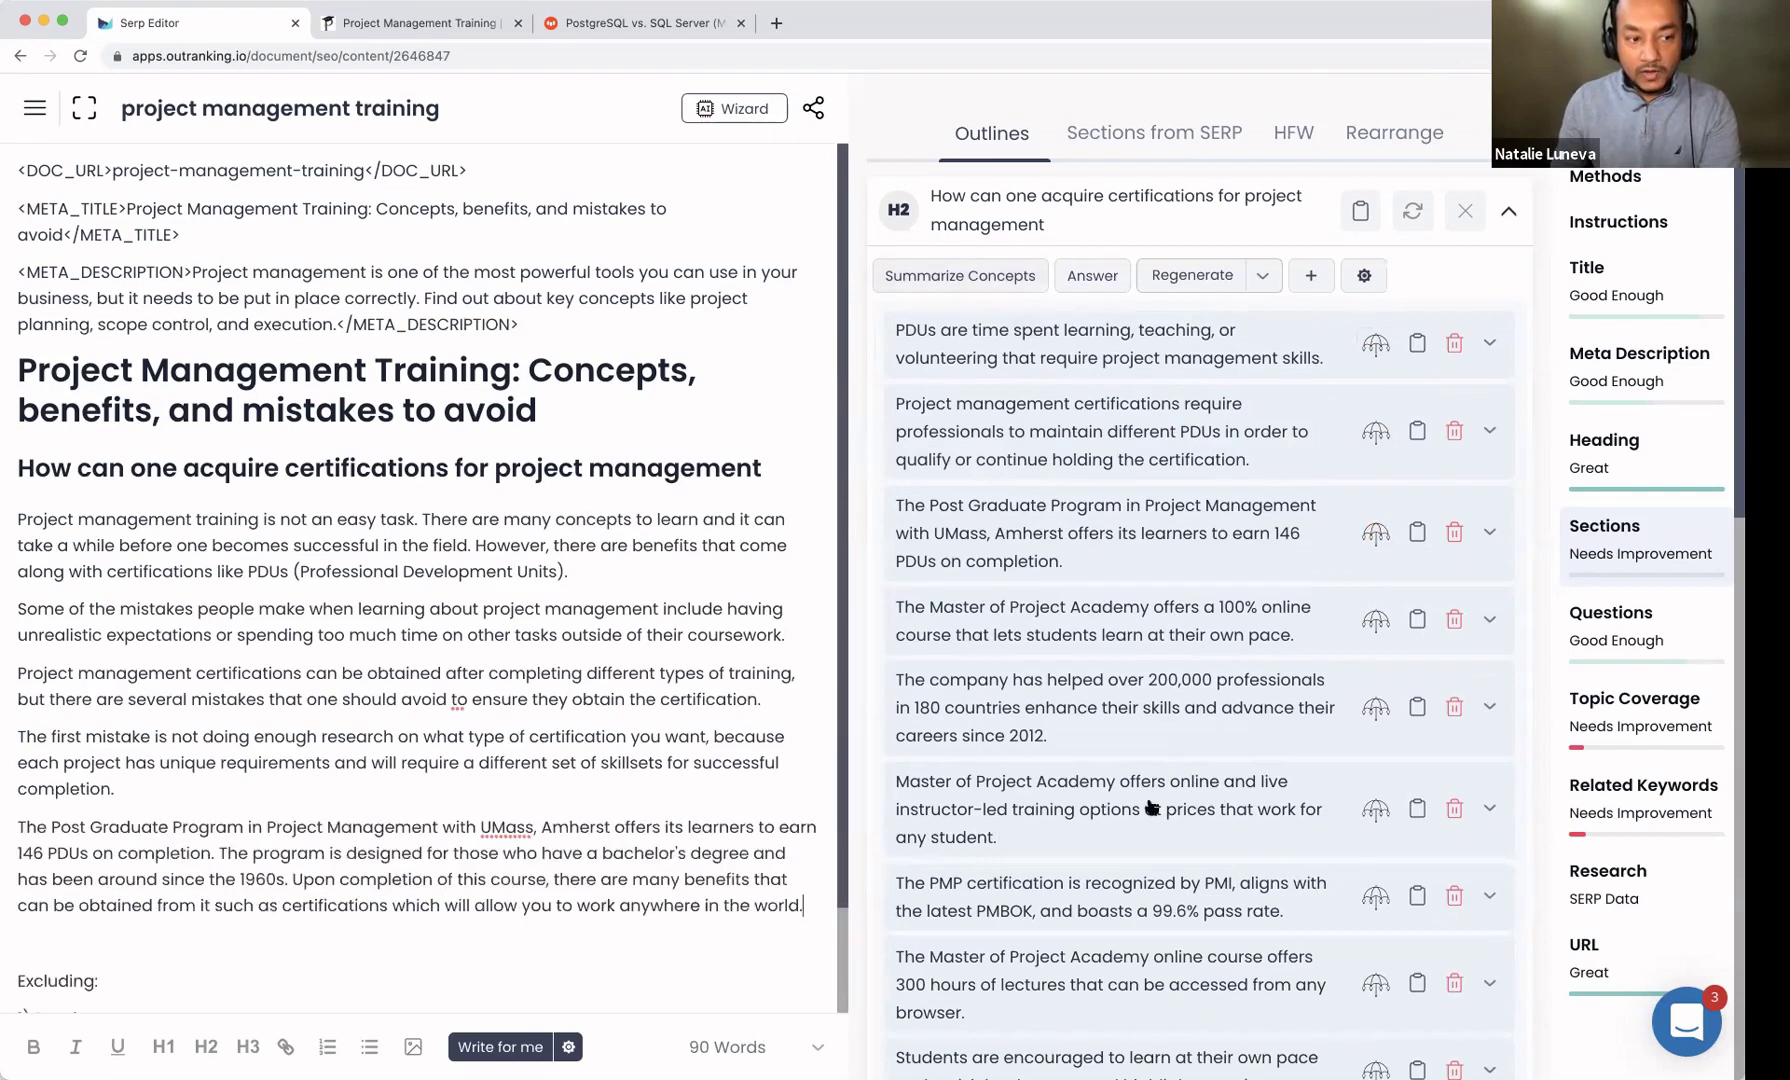
# Step: Review the Key Points concepts and the H3 subsections listed under the certifications H2
pyautogui.scroll(-1, 1208, 800)
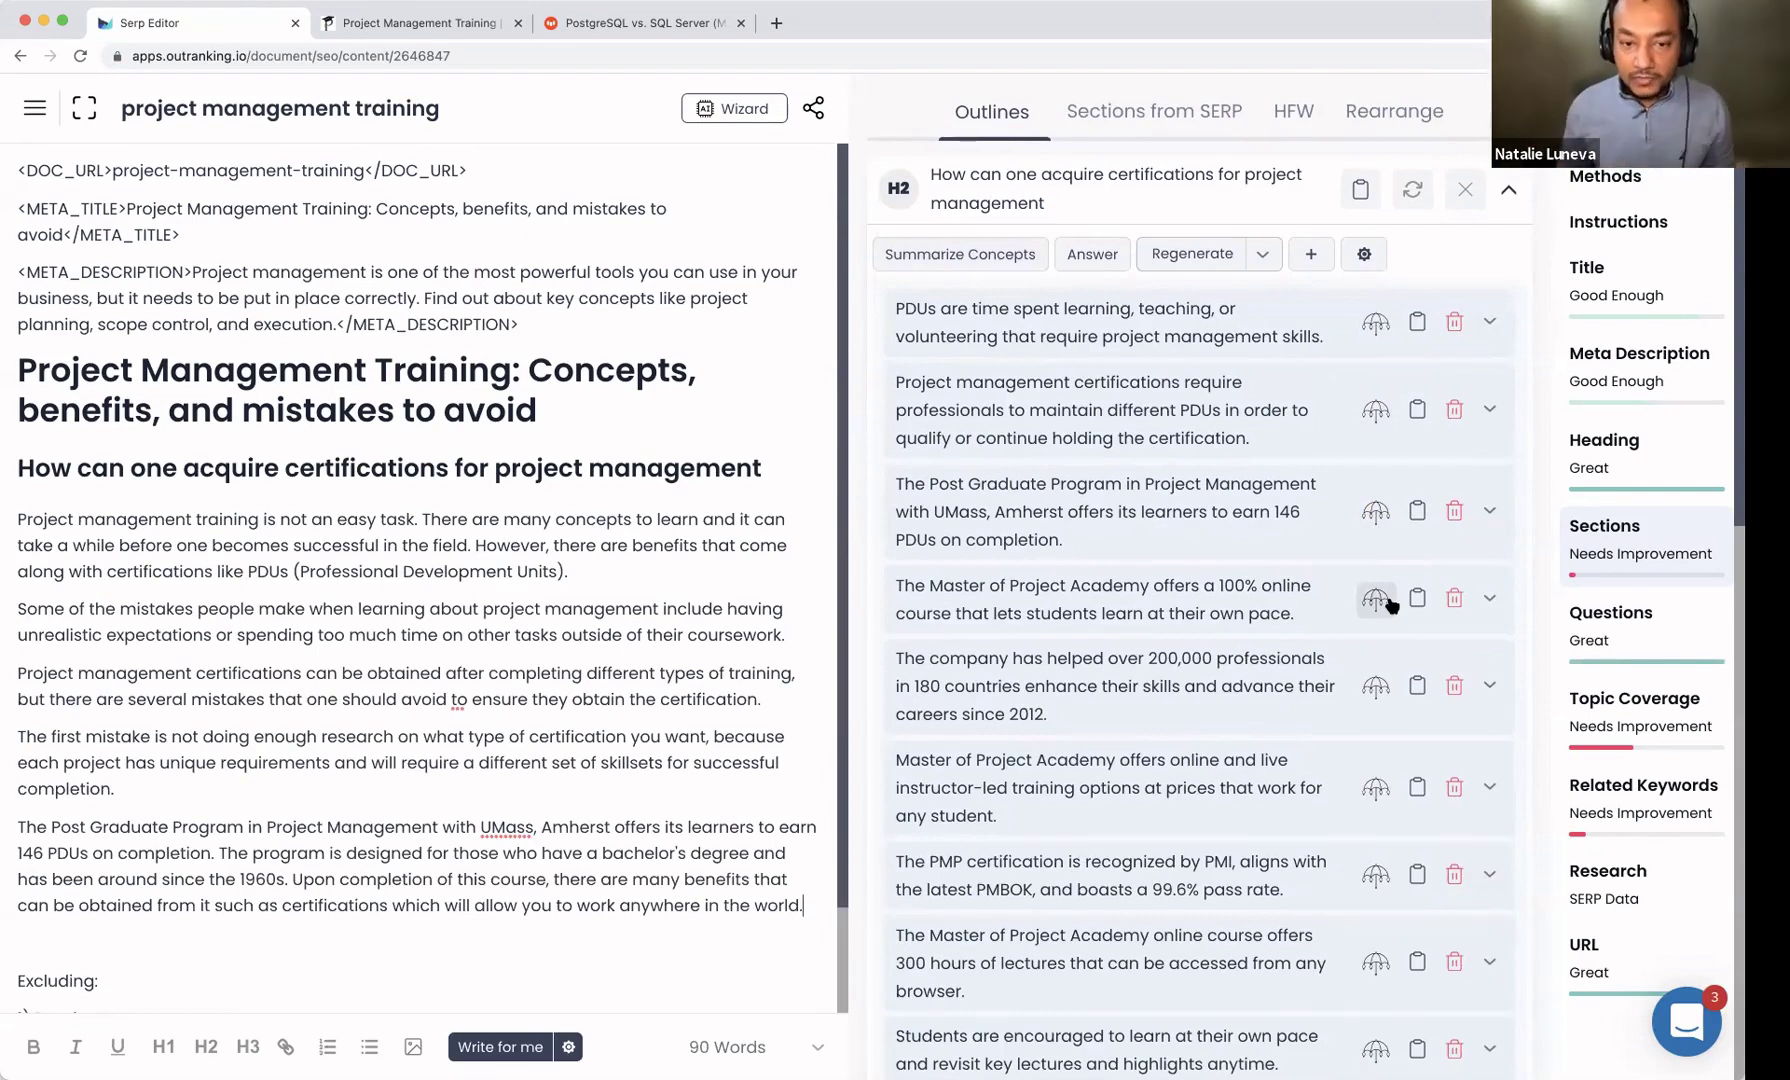
pyautogui.scroll(-3, 1214, 612)
pyautogui.scroll(-4, 1214, 612)
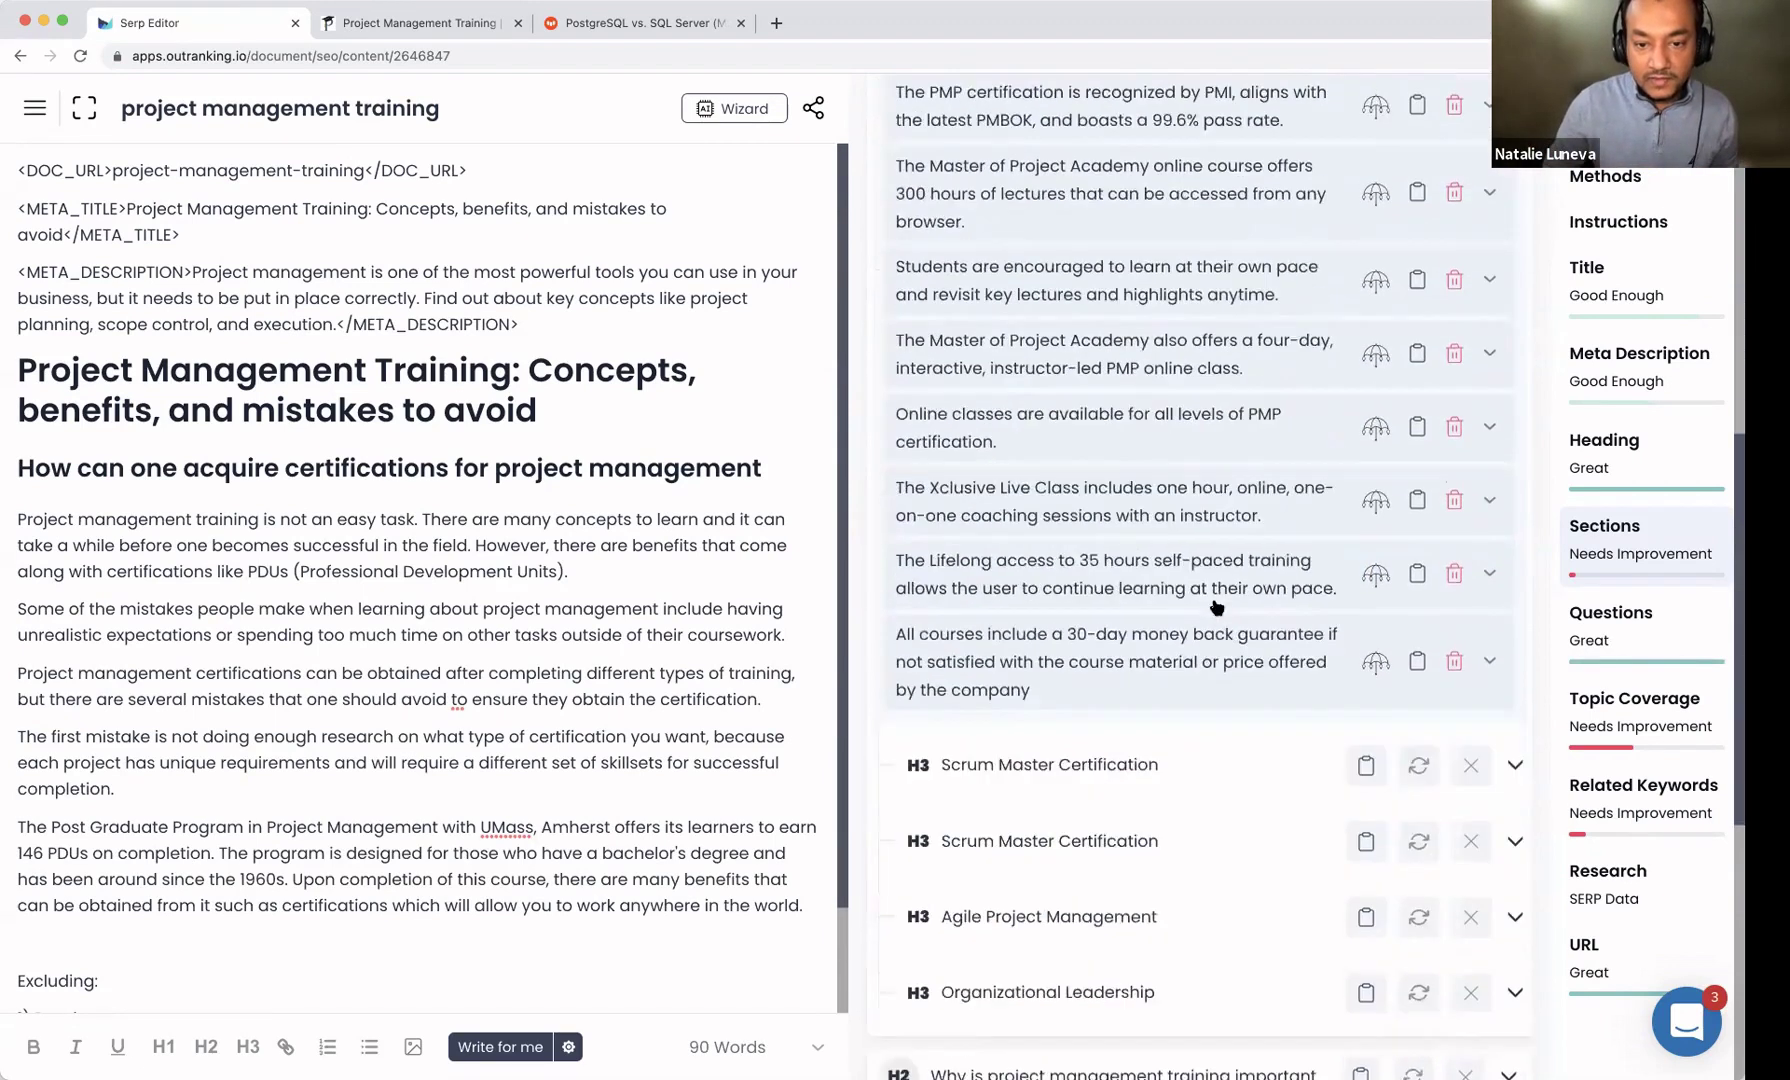
pyautogui.scroll(4, 1214, 610)
pyautogui.scroll(2, 1214, 607)
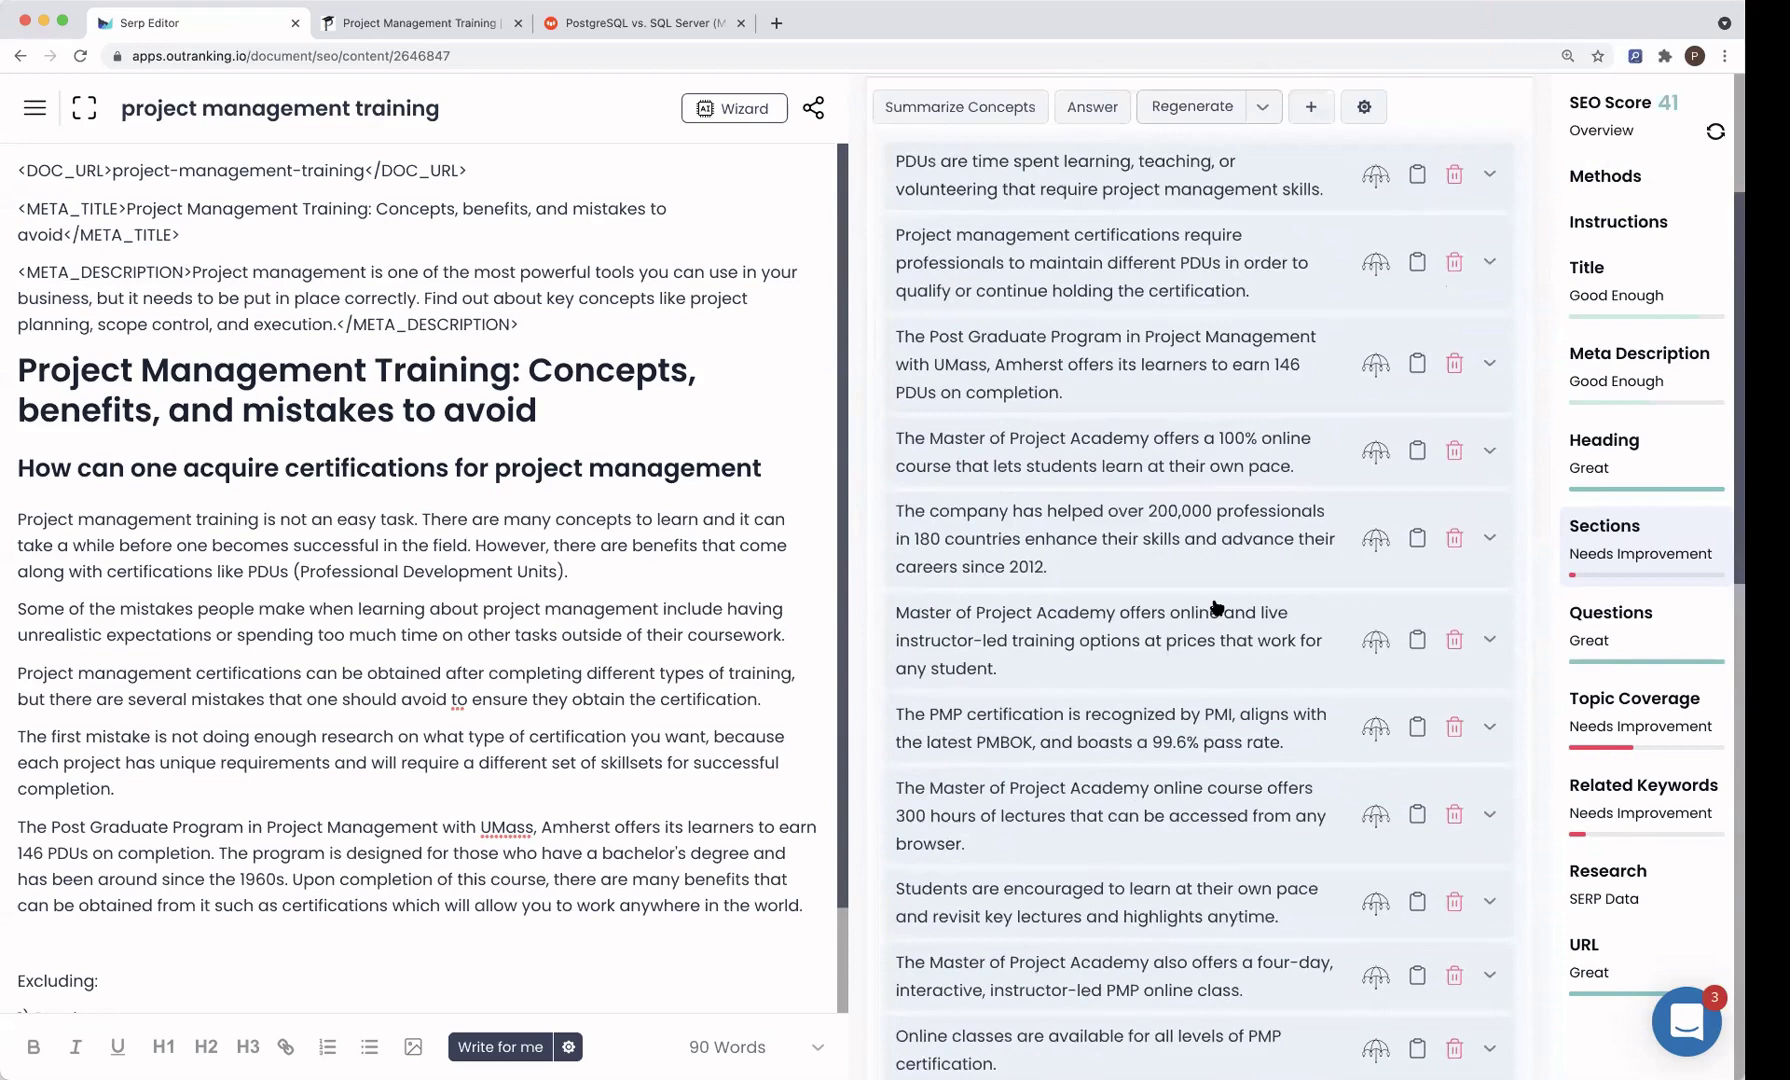
pyautogui.scroll(2, 1214, 607)
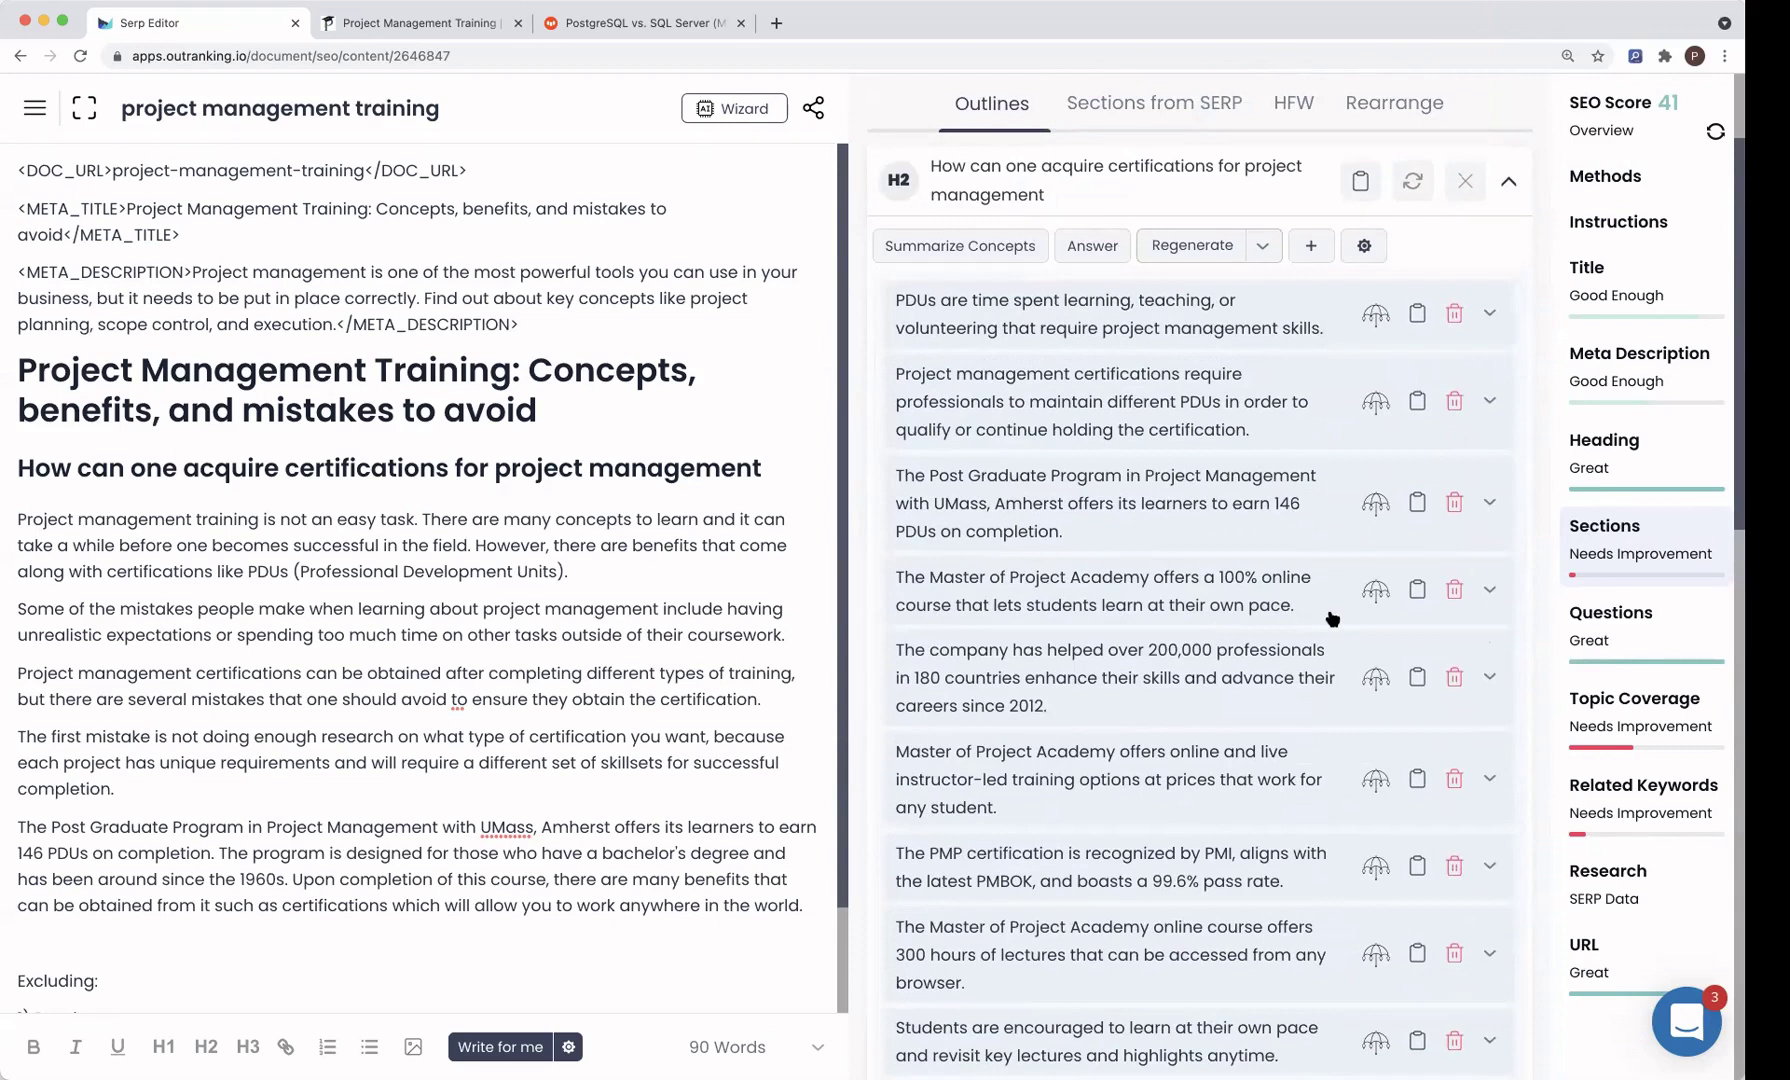
pyautogui.scroll(1, 1380, 490)
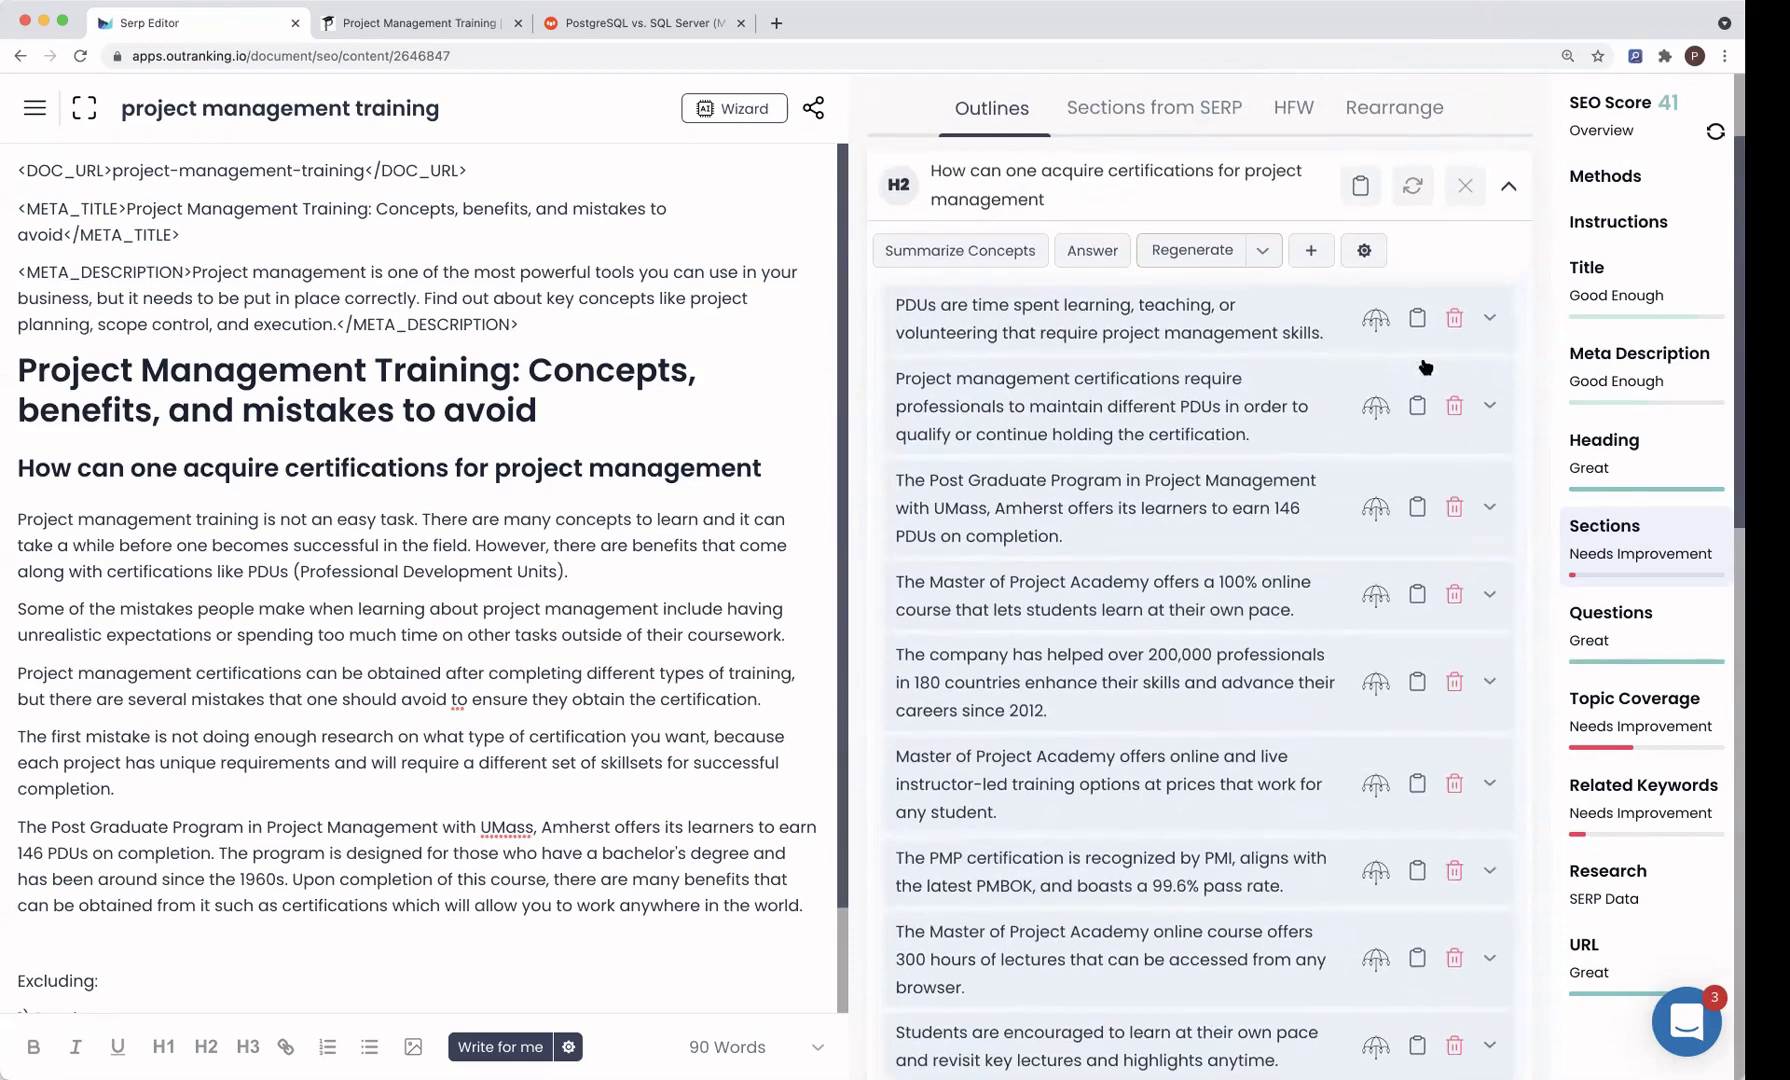
# Step: Delete every concept generated with the Key Points template under the certifications H2
pyautogui.doubleClick(1454, 317)
pyautogui.doubleClick(1454, 317)
pyautogui.tripleClick(1454, 317)
pyautogui.doubleClick(1454, 317)
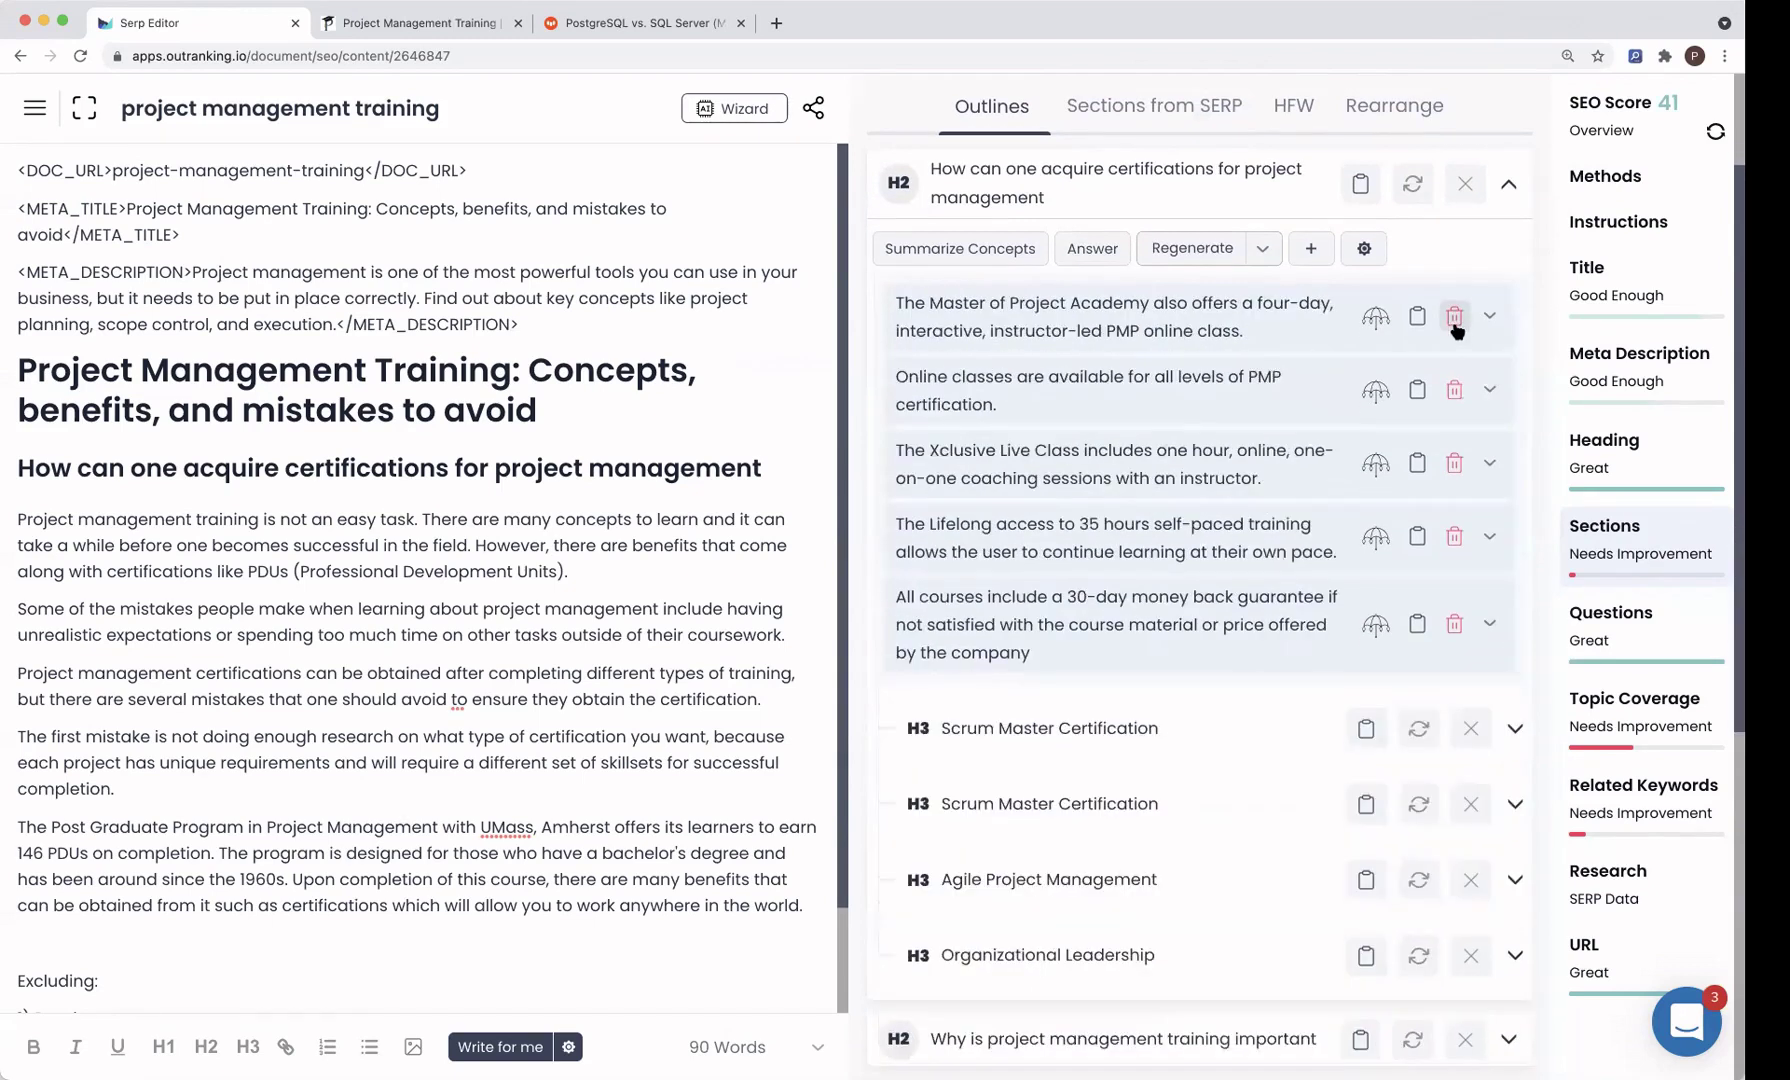
pyautogui.doubleClick(1454, 320)
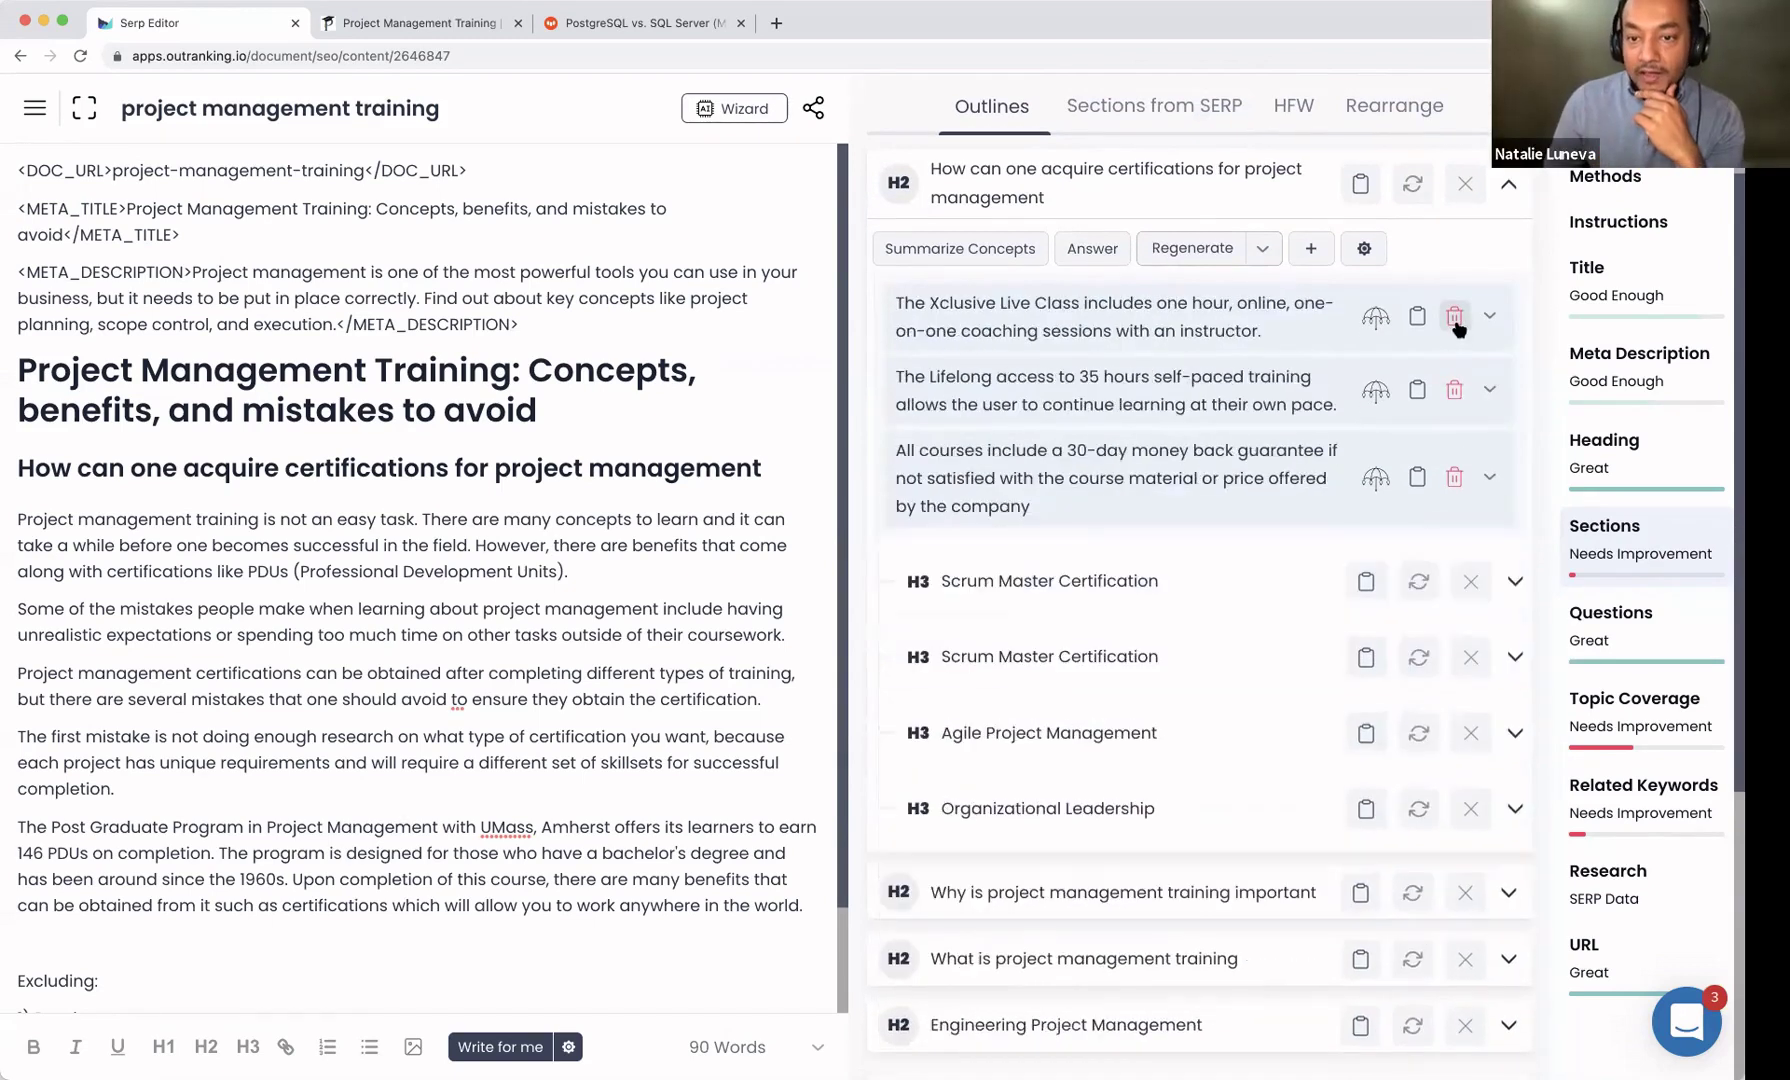
pyautogui.doubleClick(1454, 320)
pyautogui.click(1455, 328)
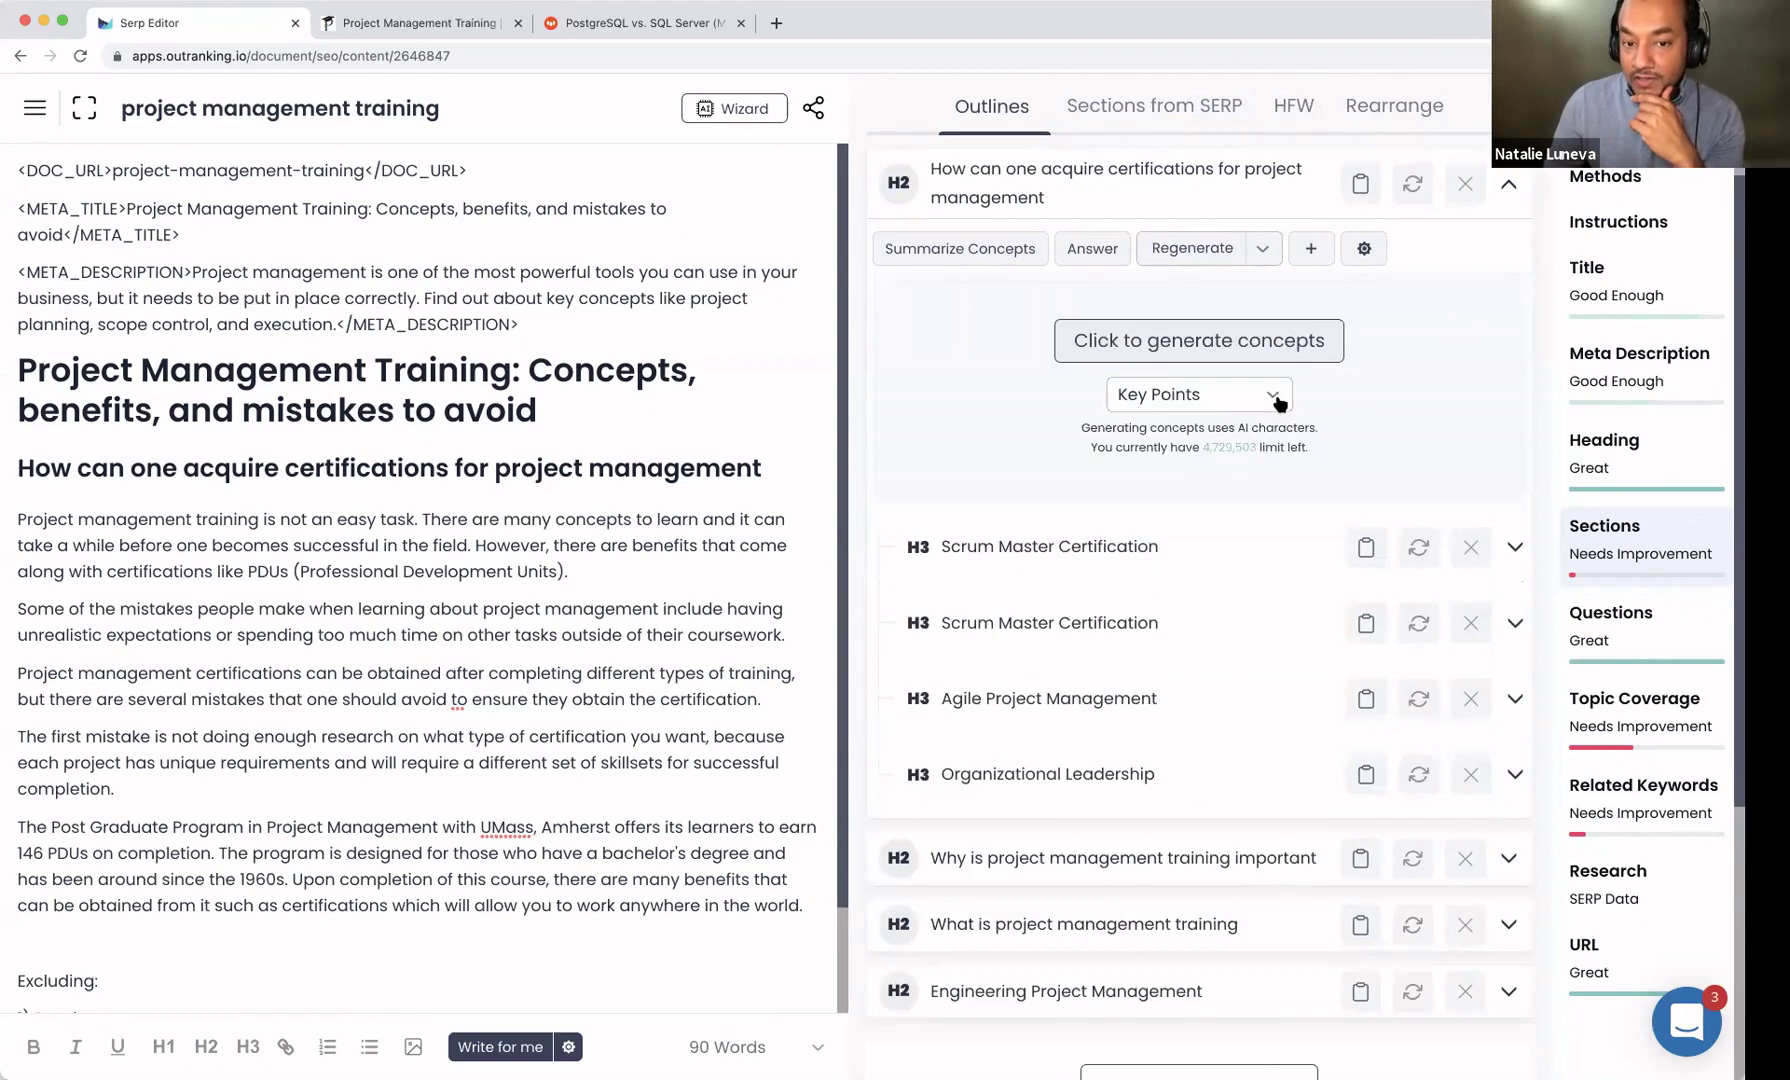
# Step: Generate concepts for the certifications H2 using the Default template, and read through them
pyautogui.click(1275, 396)
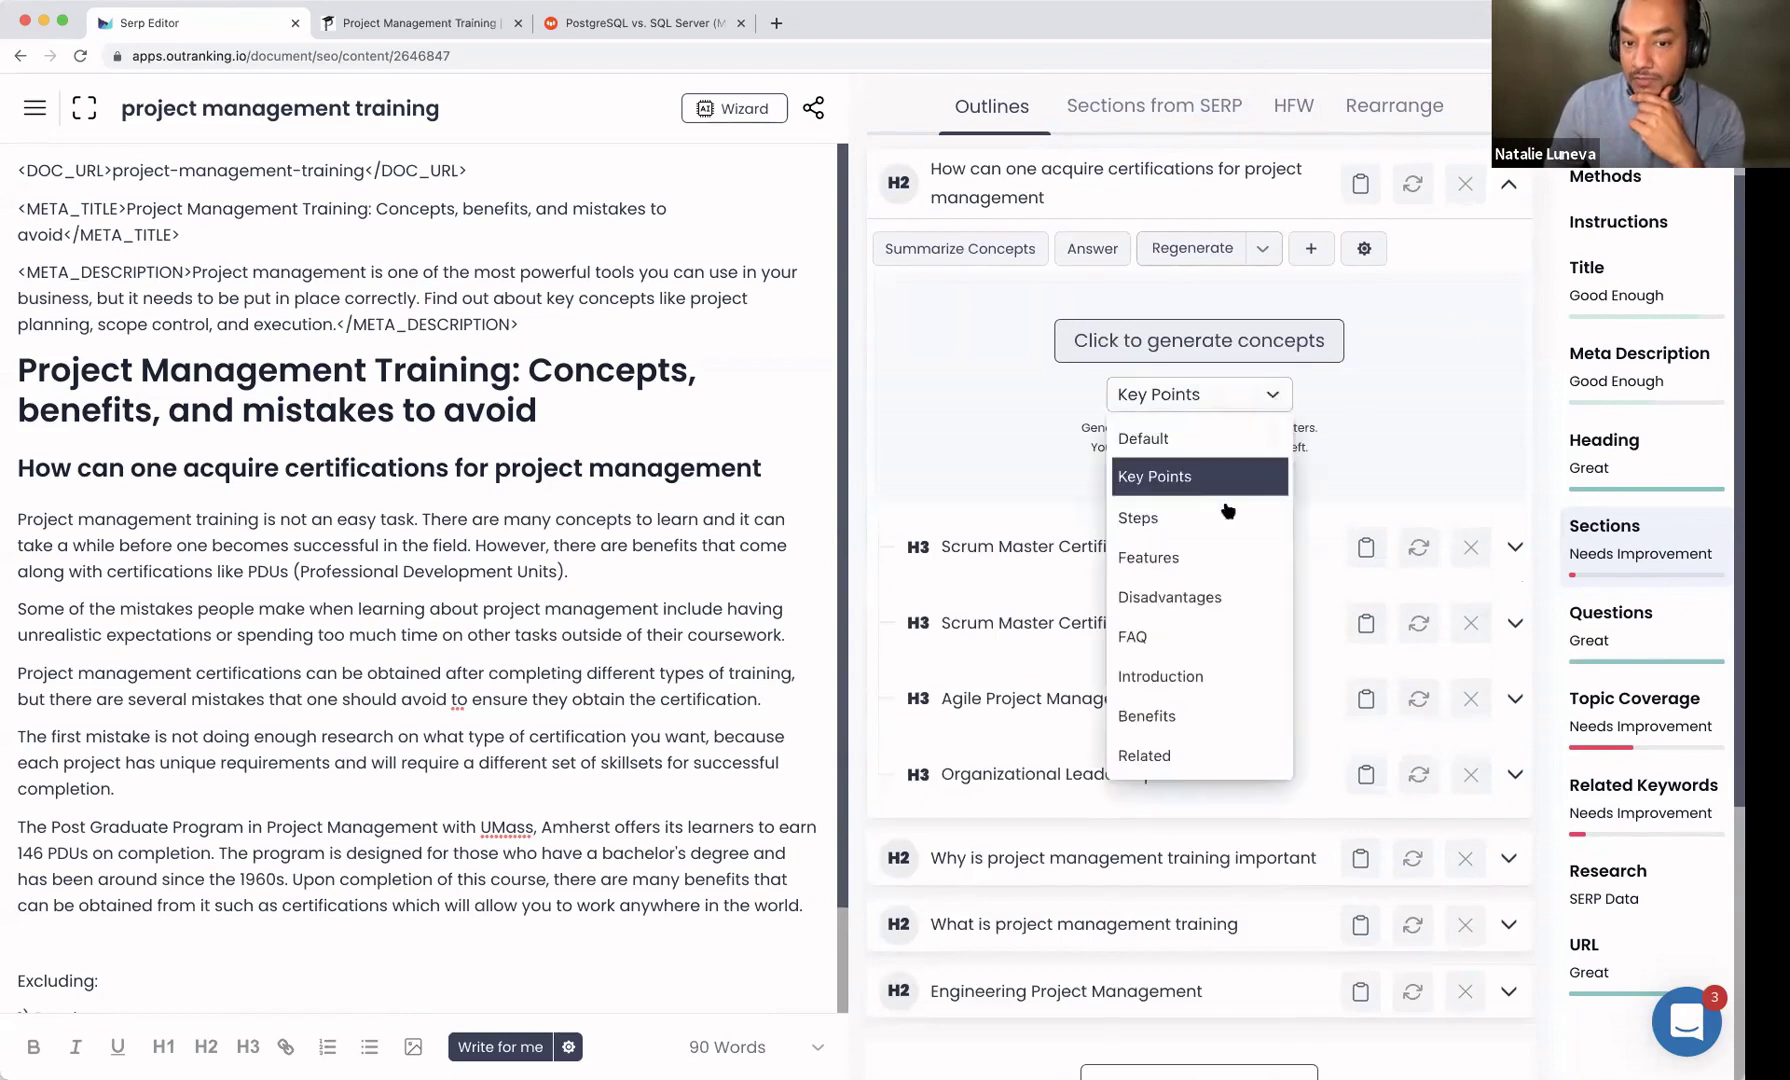
pyautogui.click(1197, 452)
pyautogui.click(1205, 355)
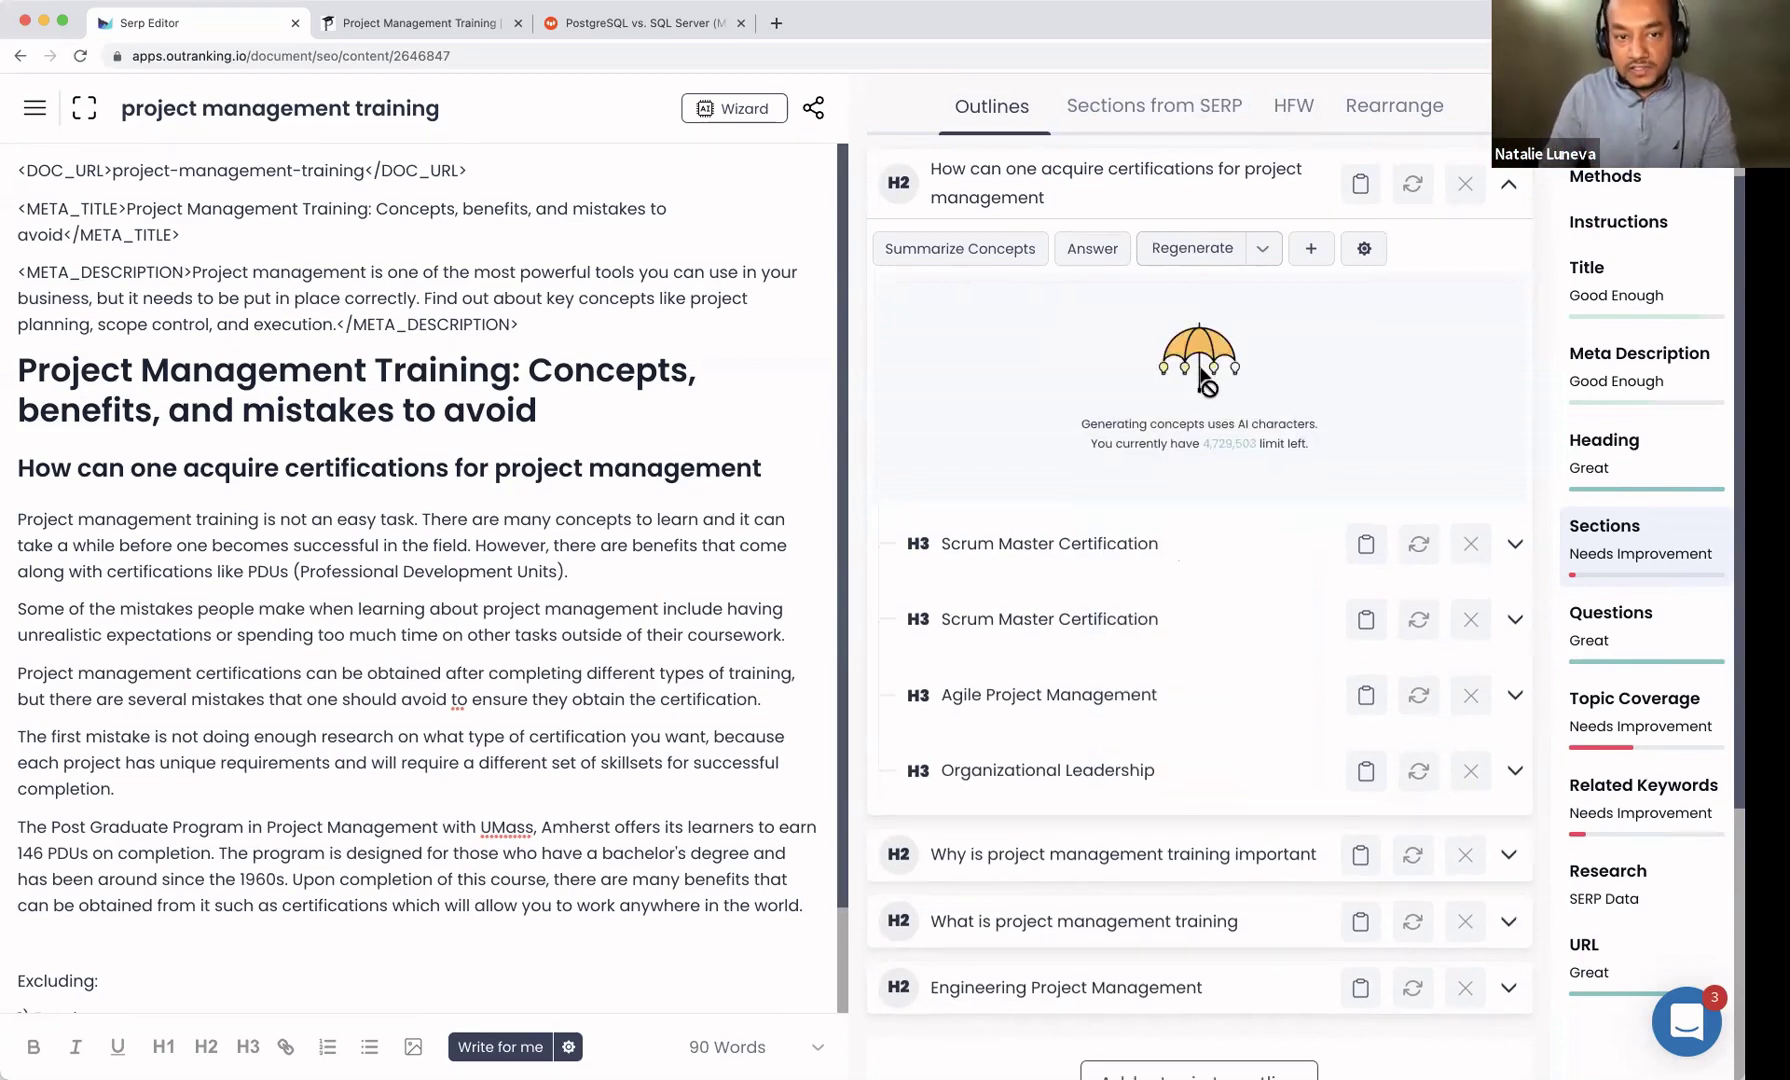
pyautogui.scroll(-2, 1376, 432)
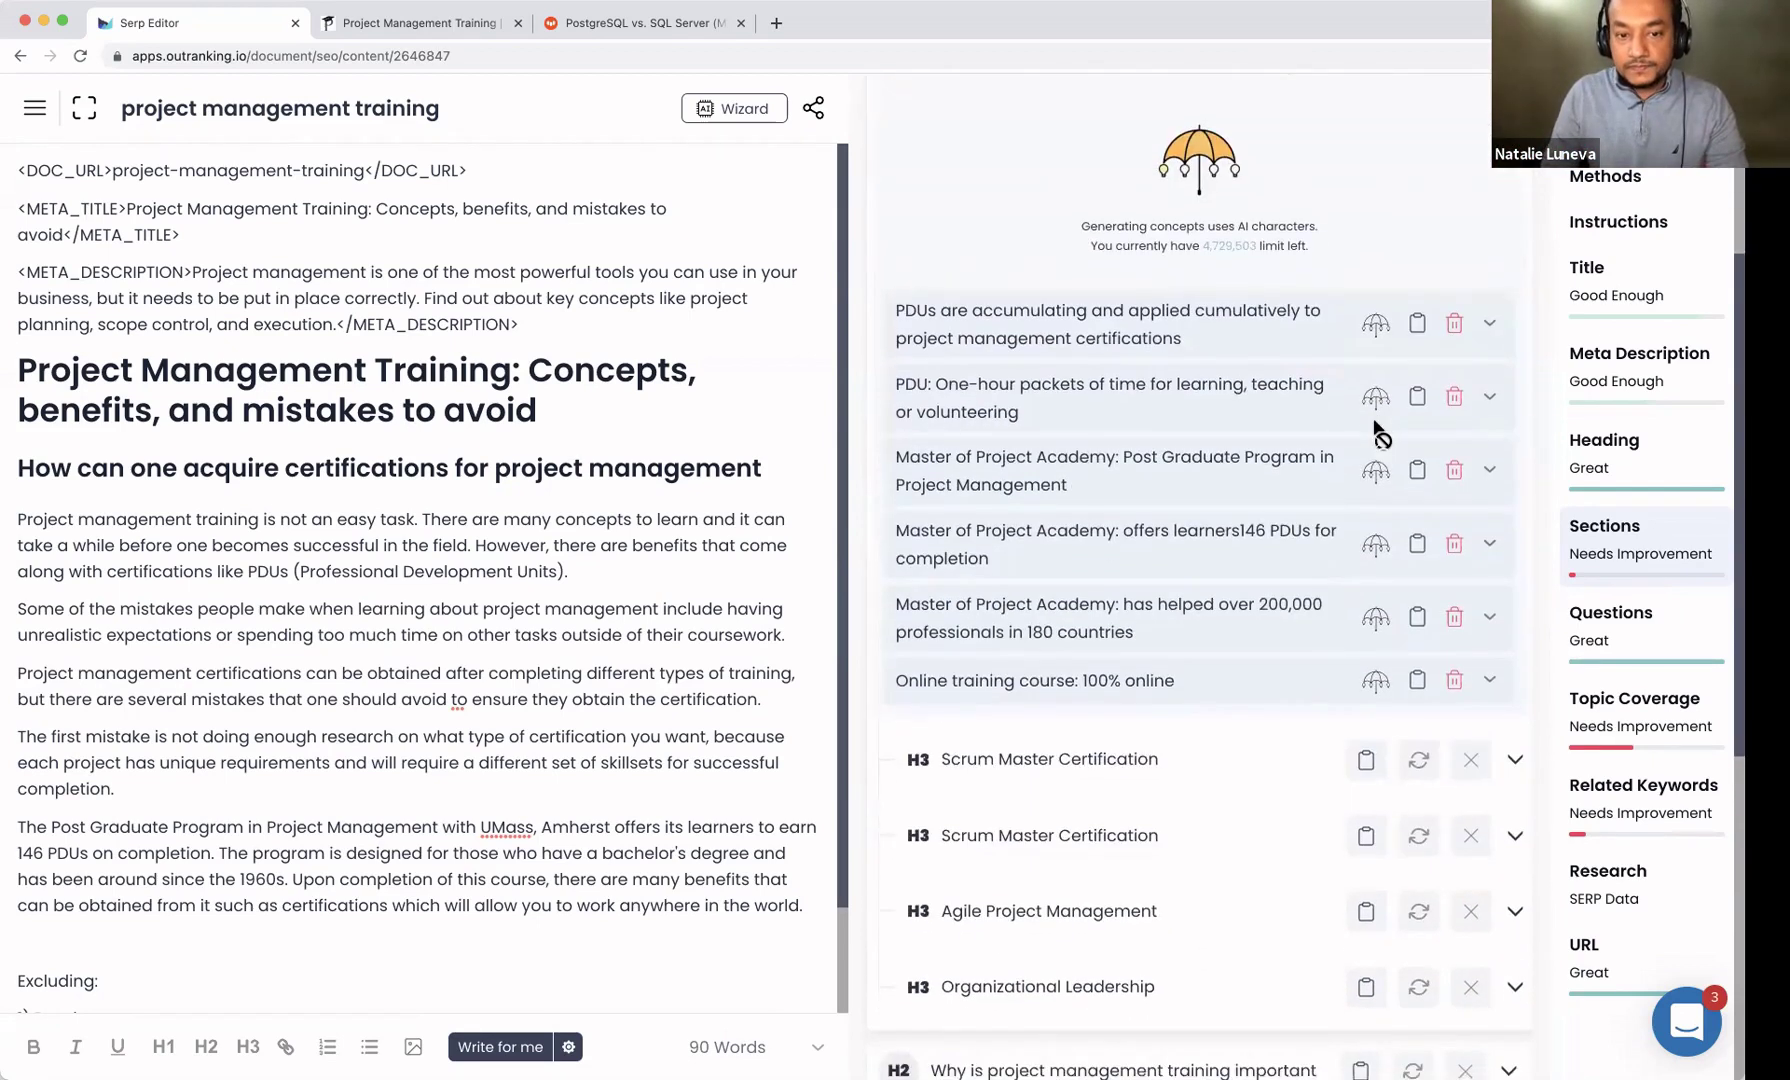
pyautogui.scroll(-3, 1376, 430)
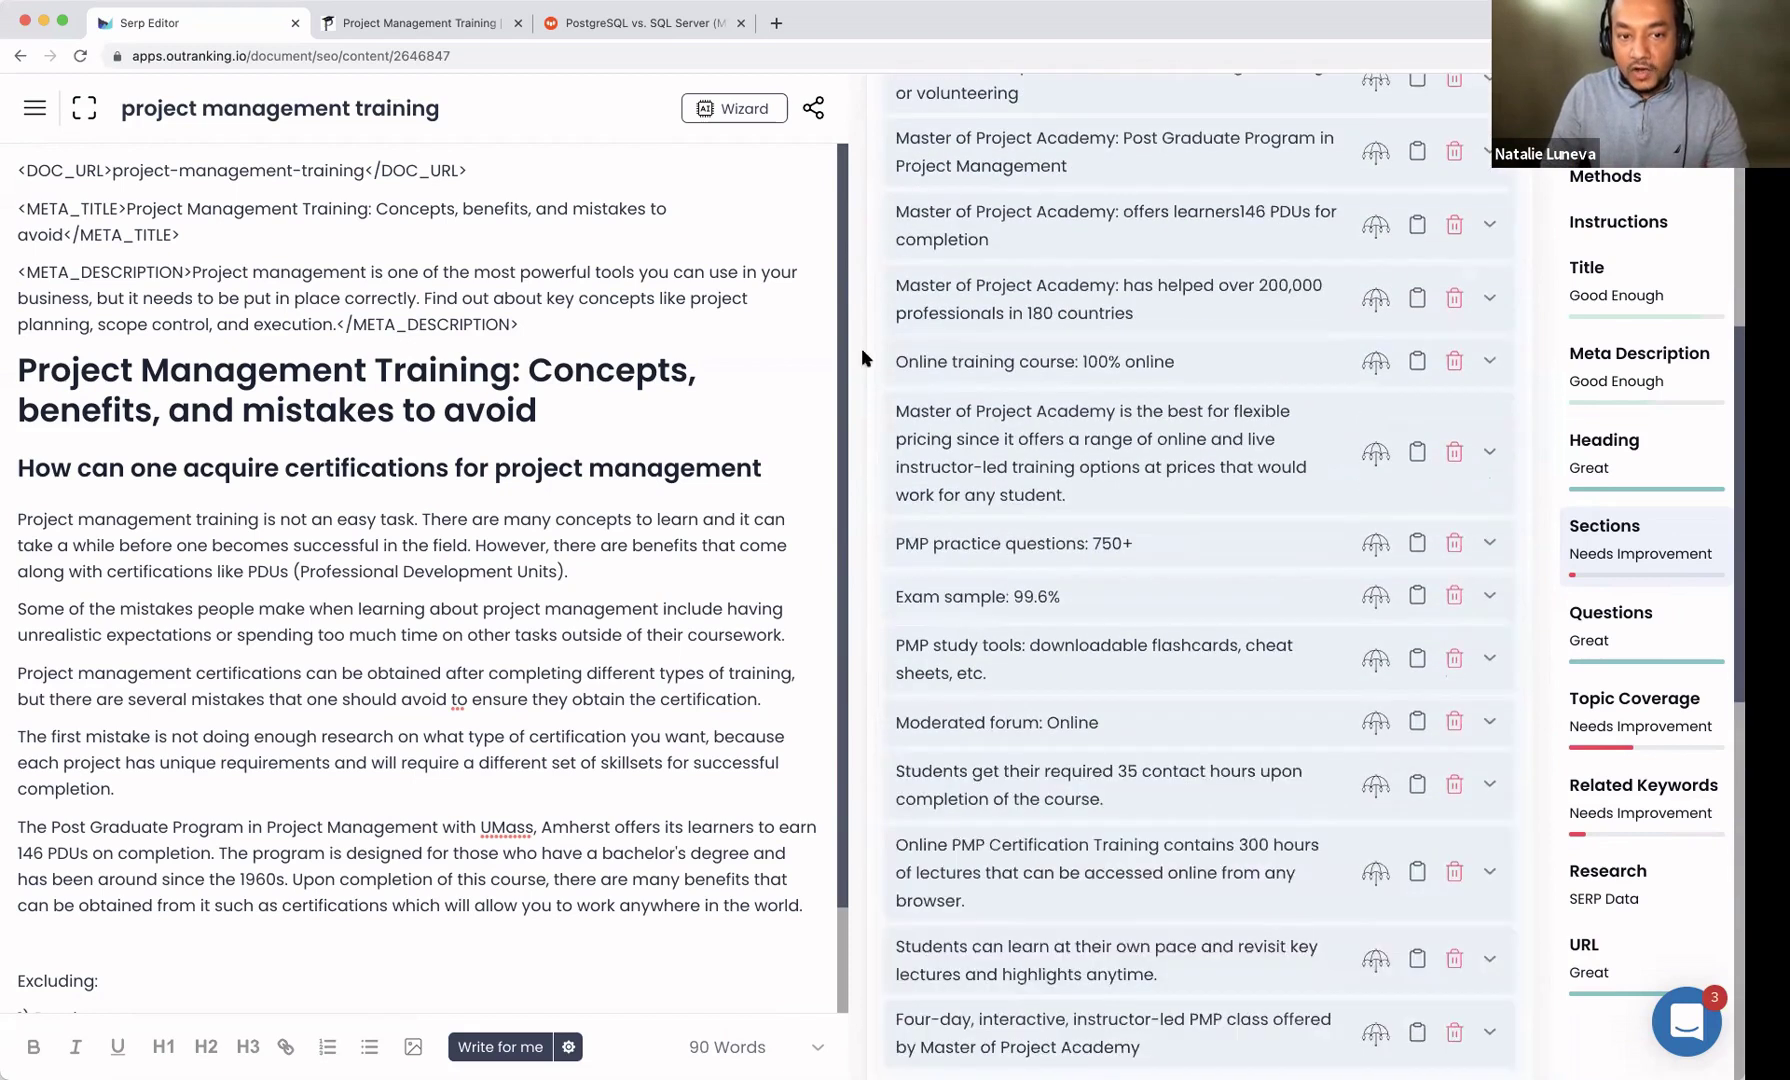
pyautogui.scroll(-2, 1153, 407)
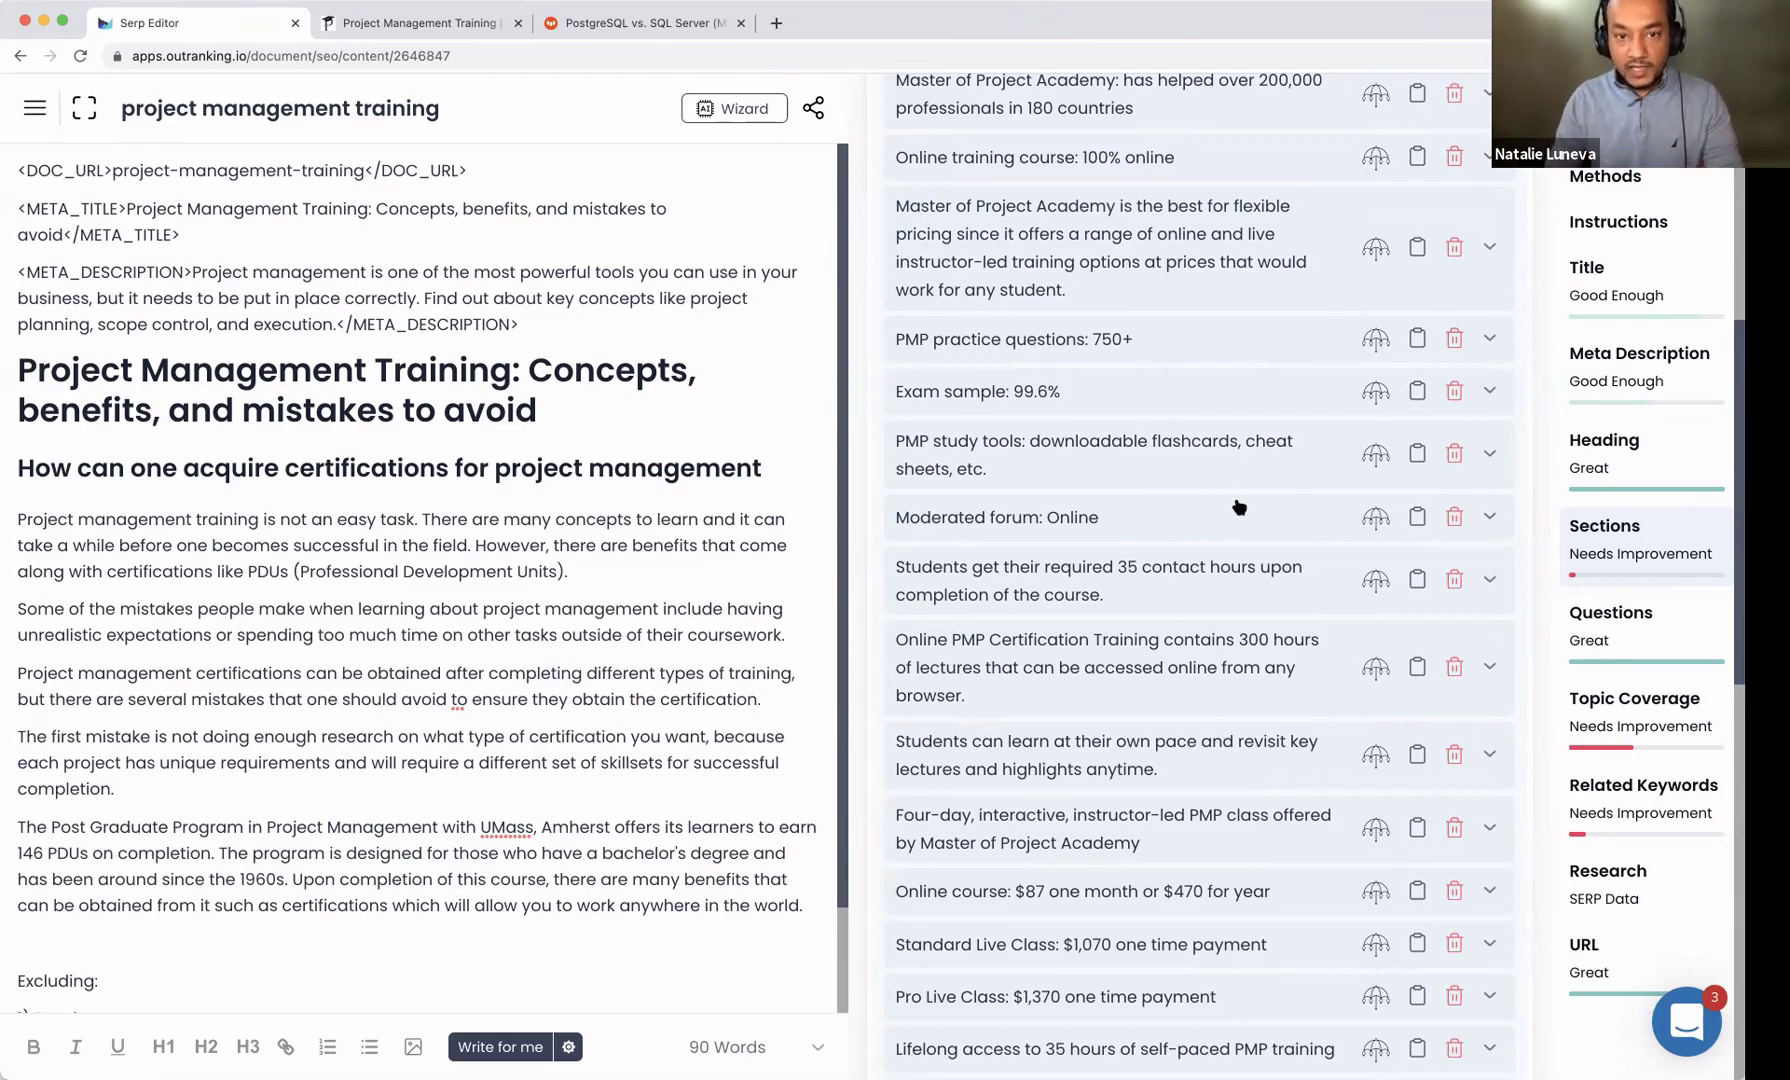
pyautogui.scroll(8, 1238, 507)
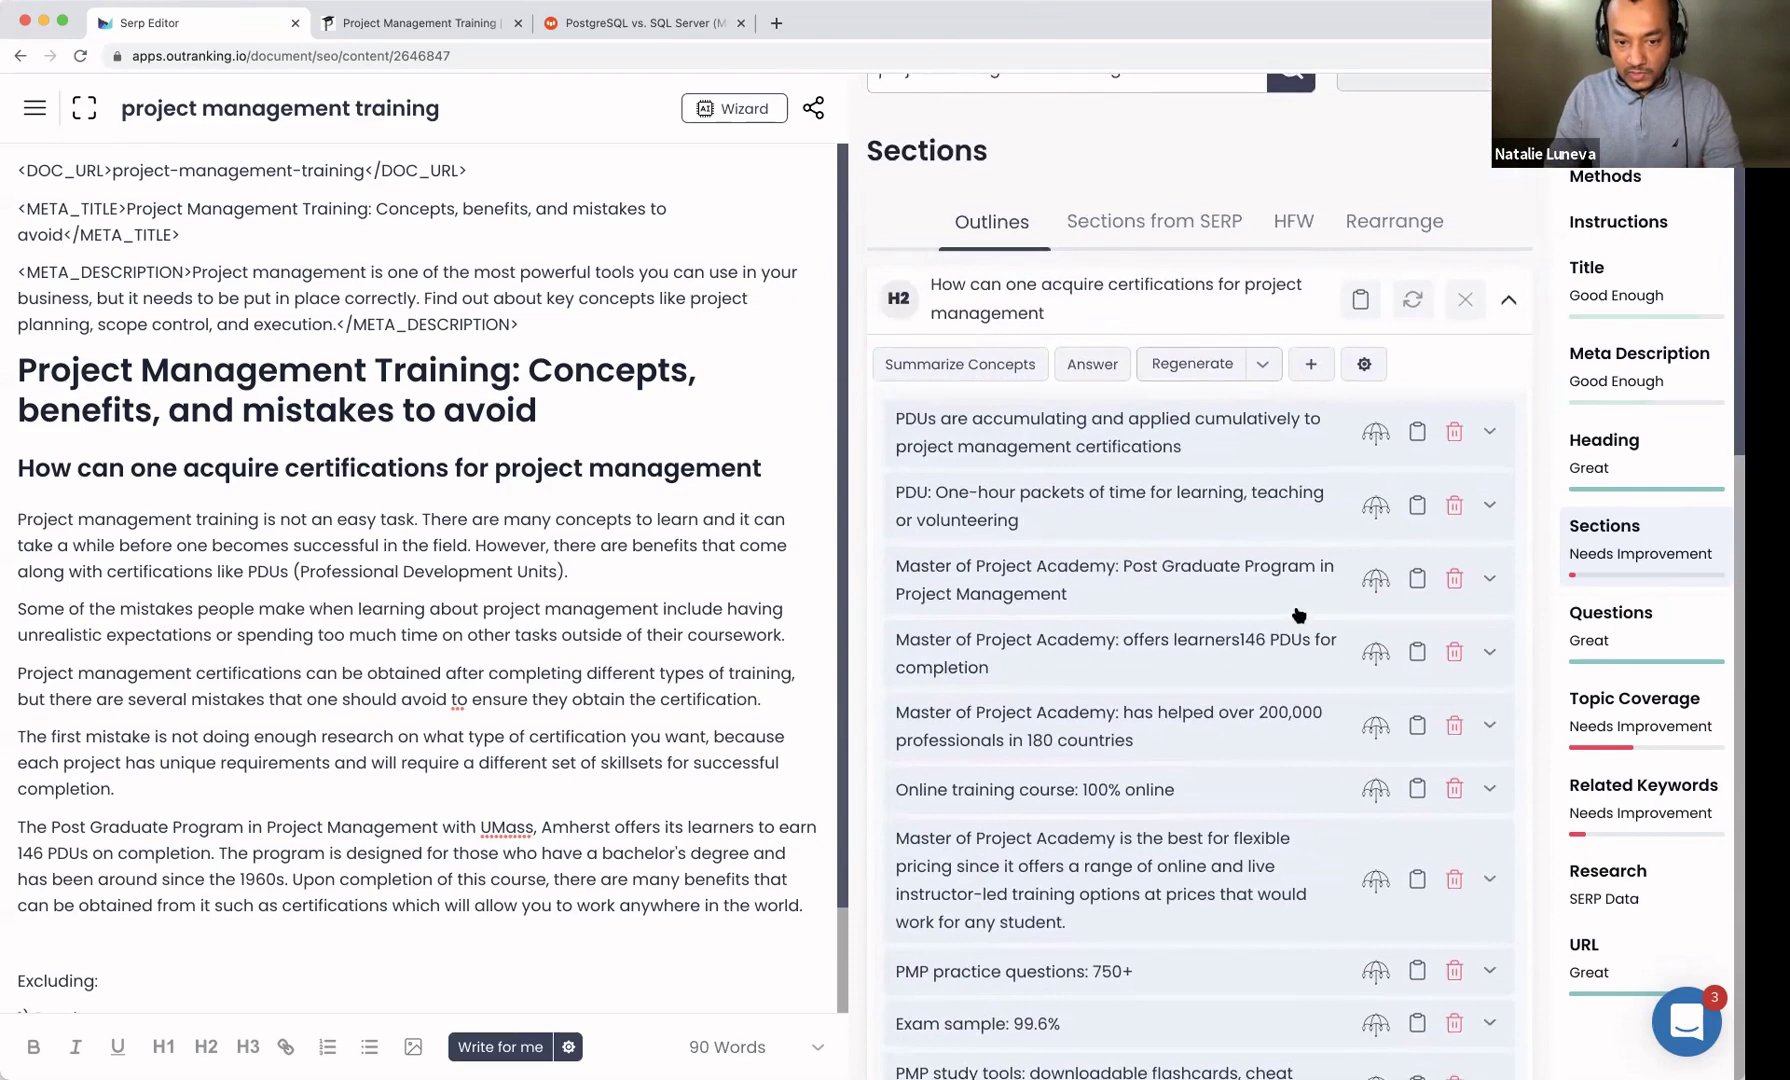
pyautogui.scroll(-4, 1298, 614)
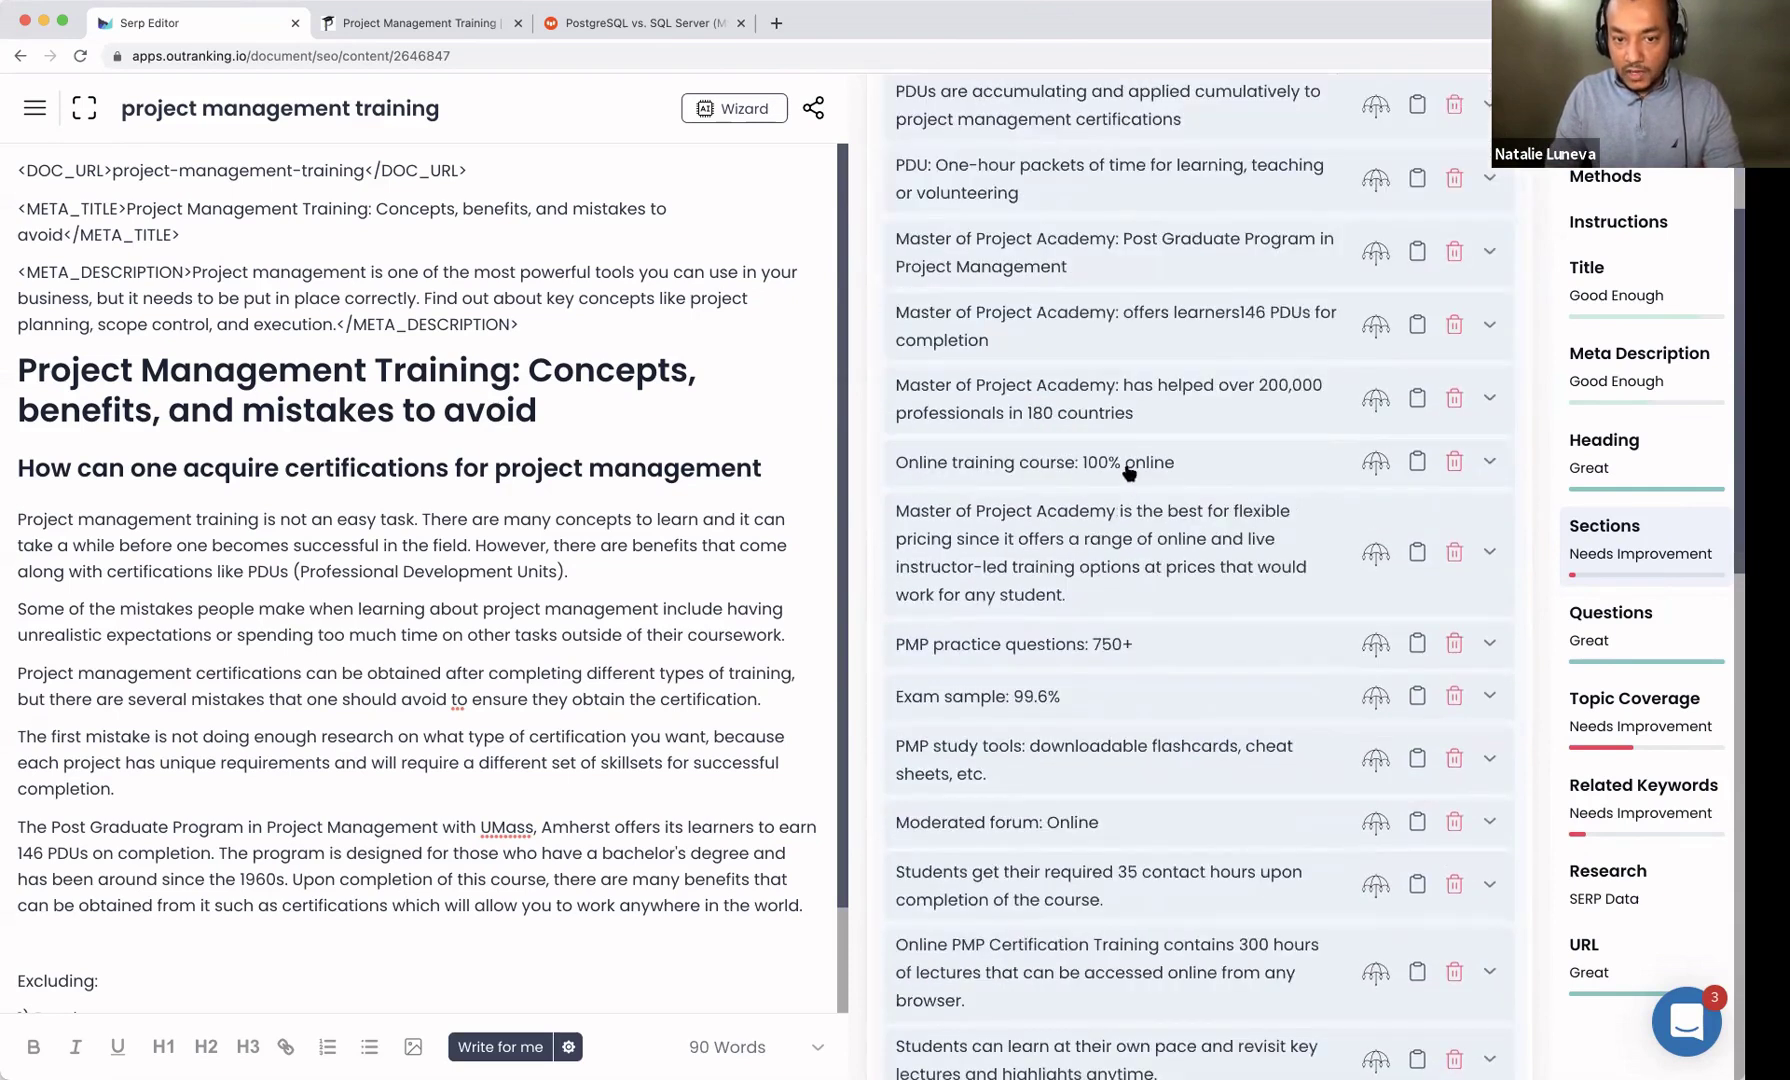
# Step: Add blank lines below the certifications H2 in the document and generate text there from the "Online training course: 100% online" concept
pyautogui.click(813, 467)
pyautogui.press('Return')
pyautogui.press('Return')
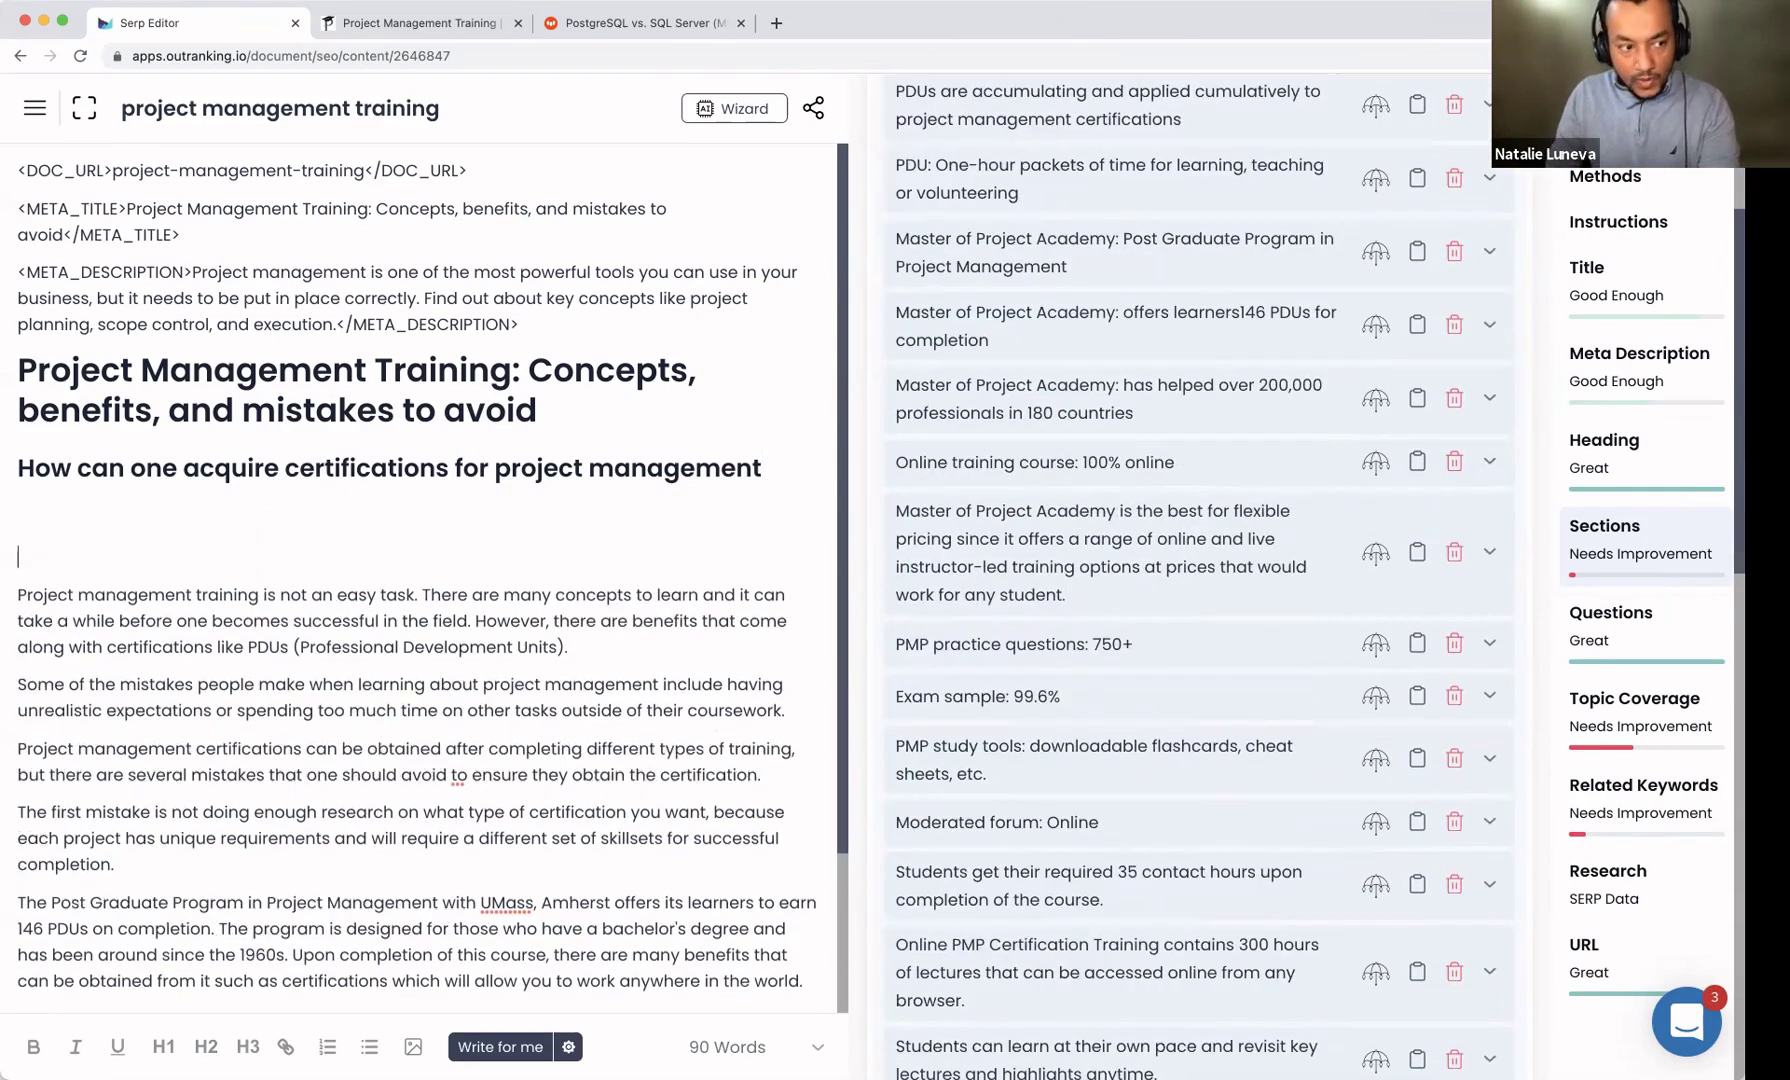
pyautogui.click(1372, 465)
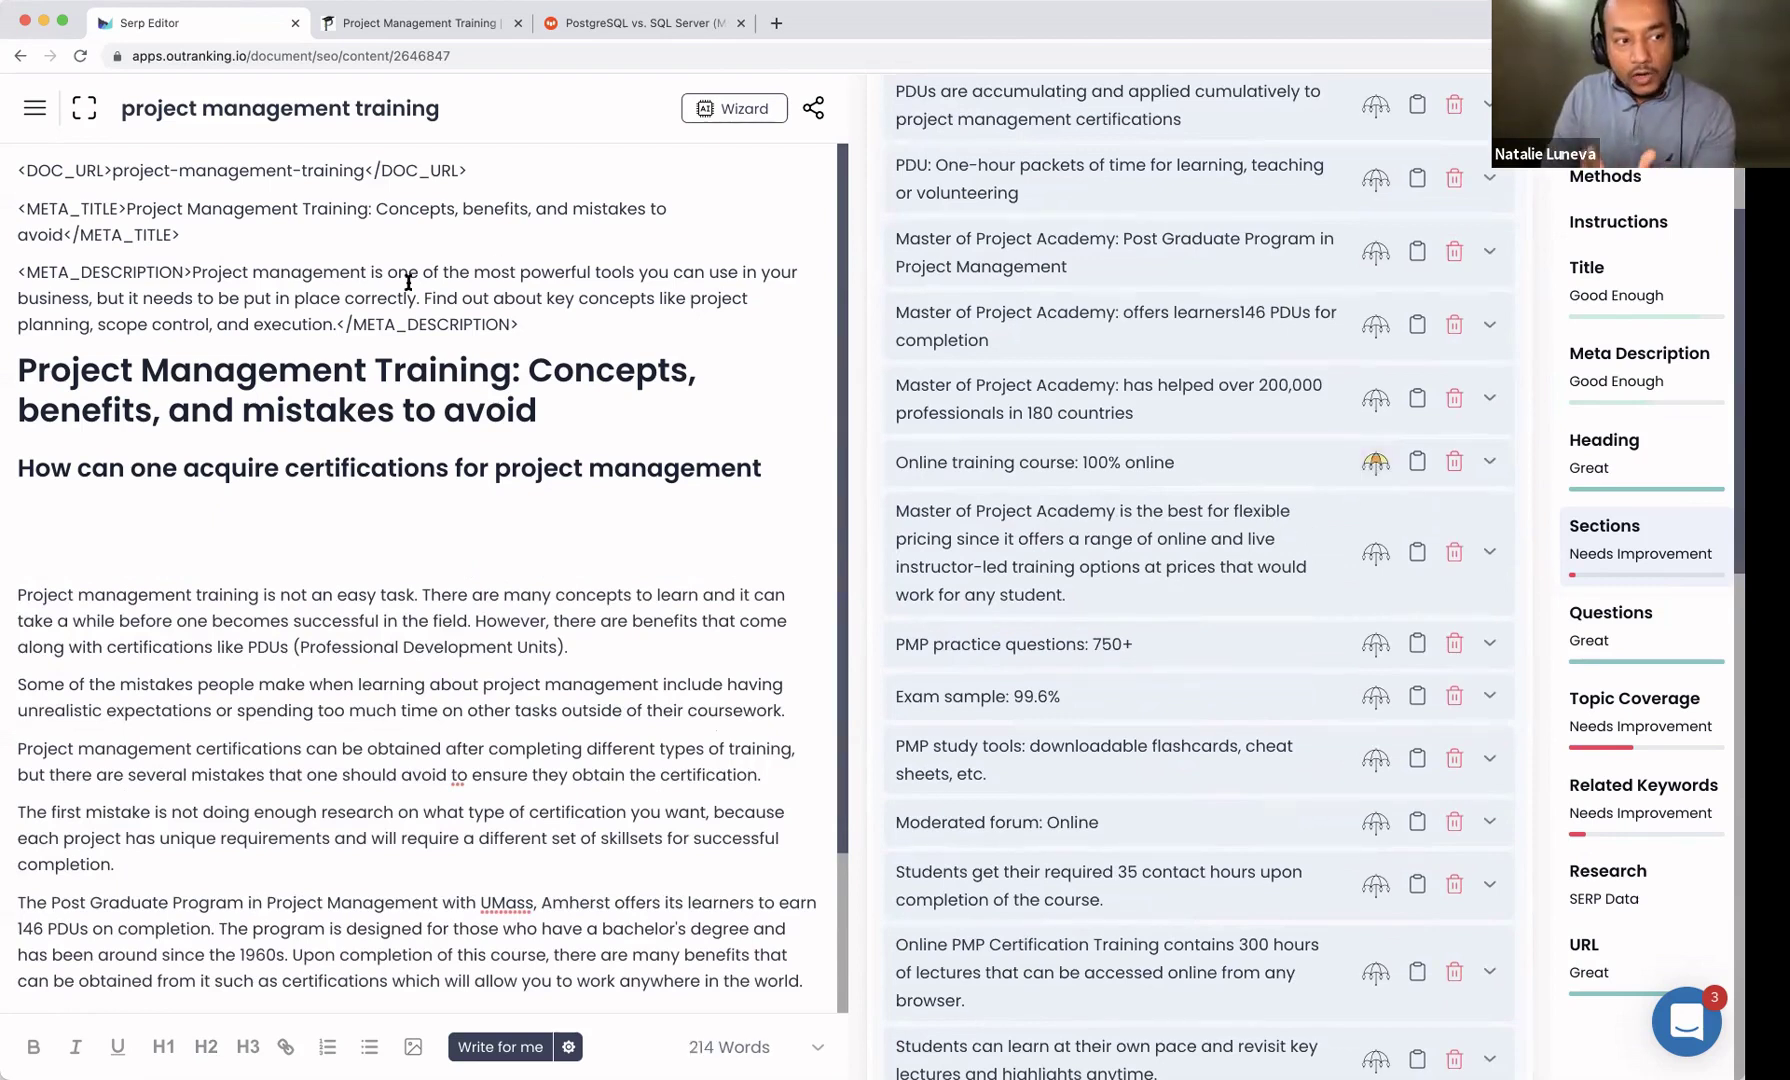
pyautogui.click(15, 366)
pyautogui.moveTo(15, 366); pyautogui.dragTo(540, 412)
pyautogui.moveTo(191, 272); pyautogui.dragTo(341, 324)
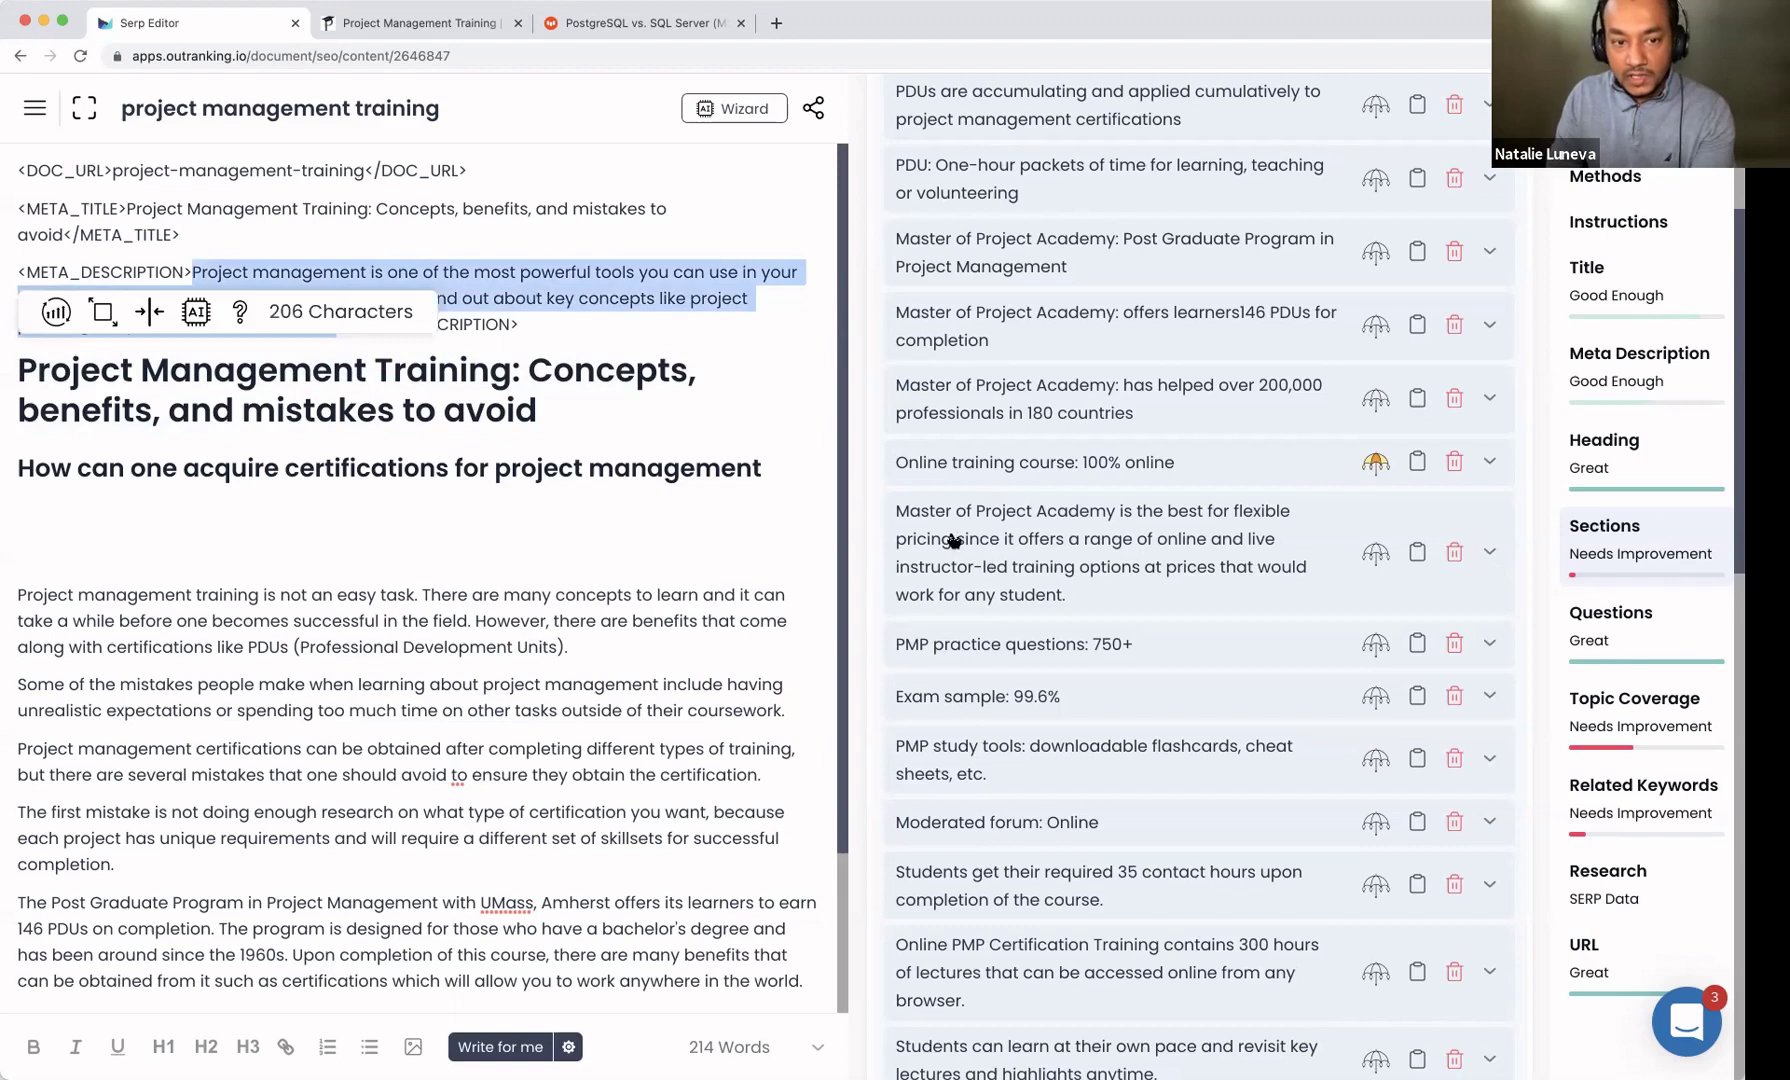
pyautogui.click(751, 496)
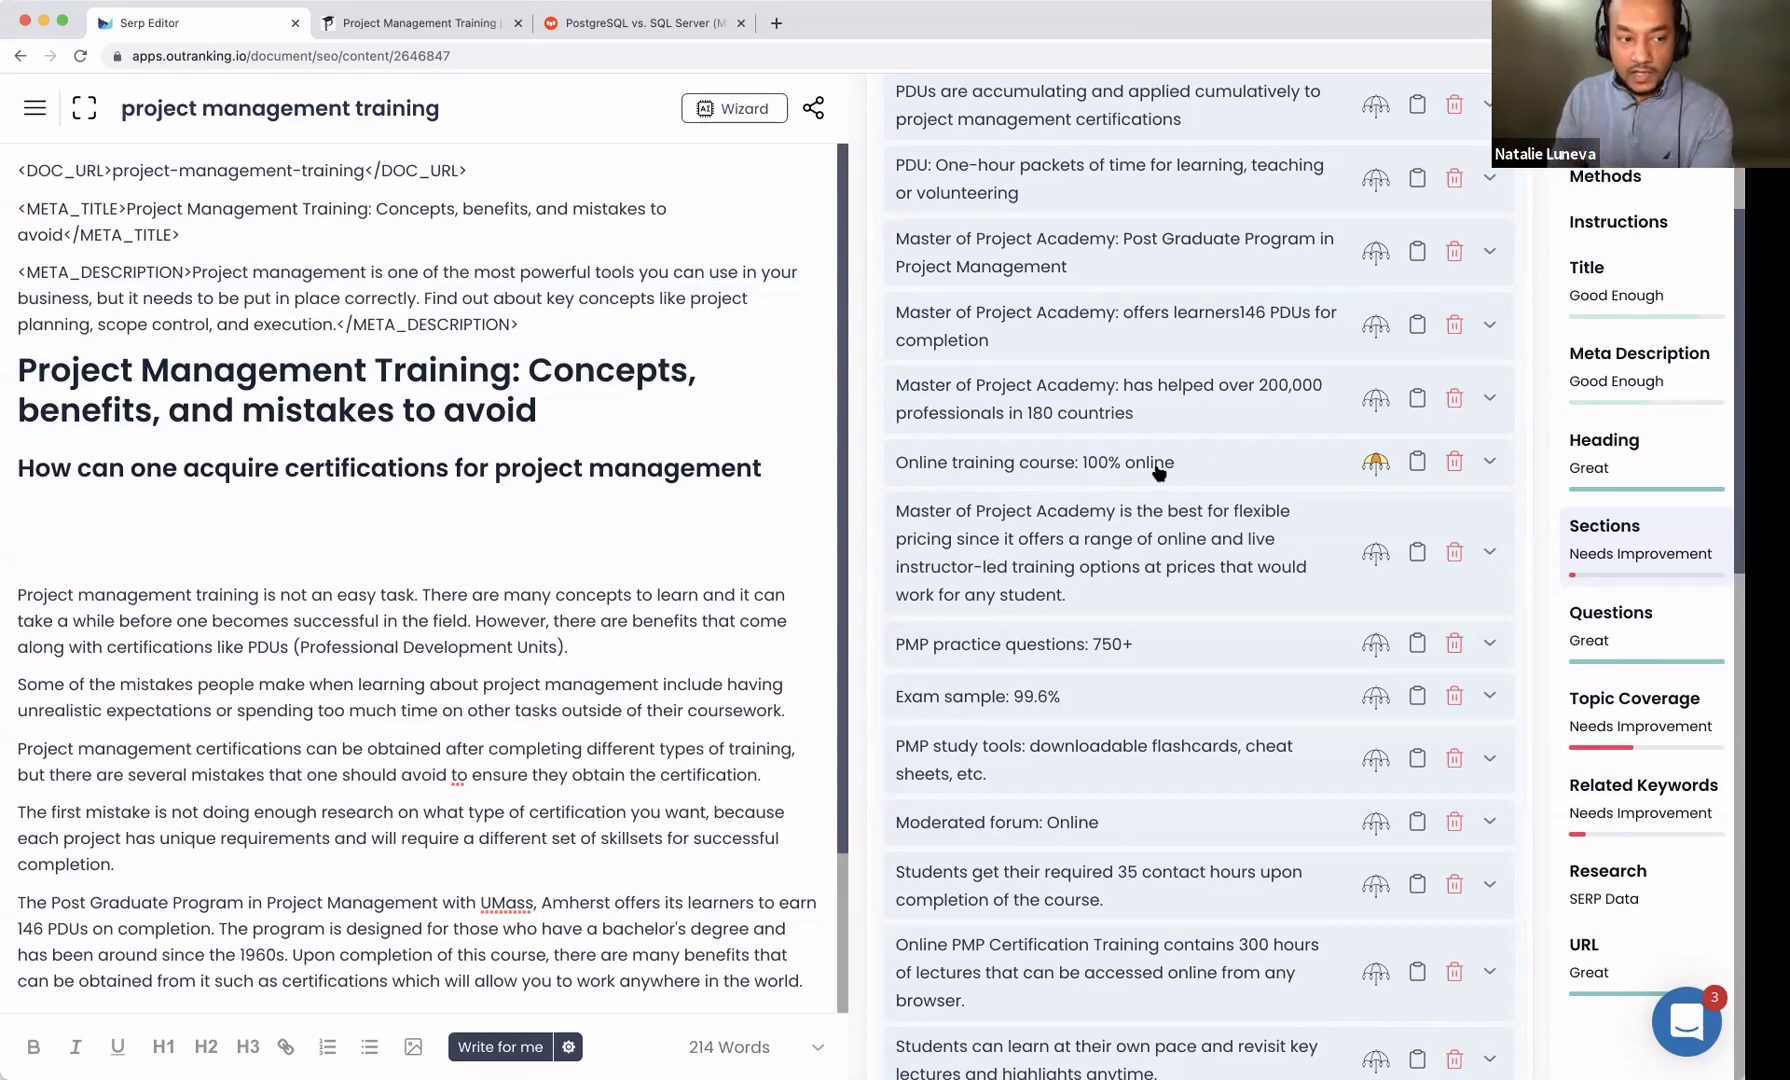
pyautogui.scroll(3, 1314, 376)
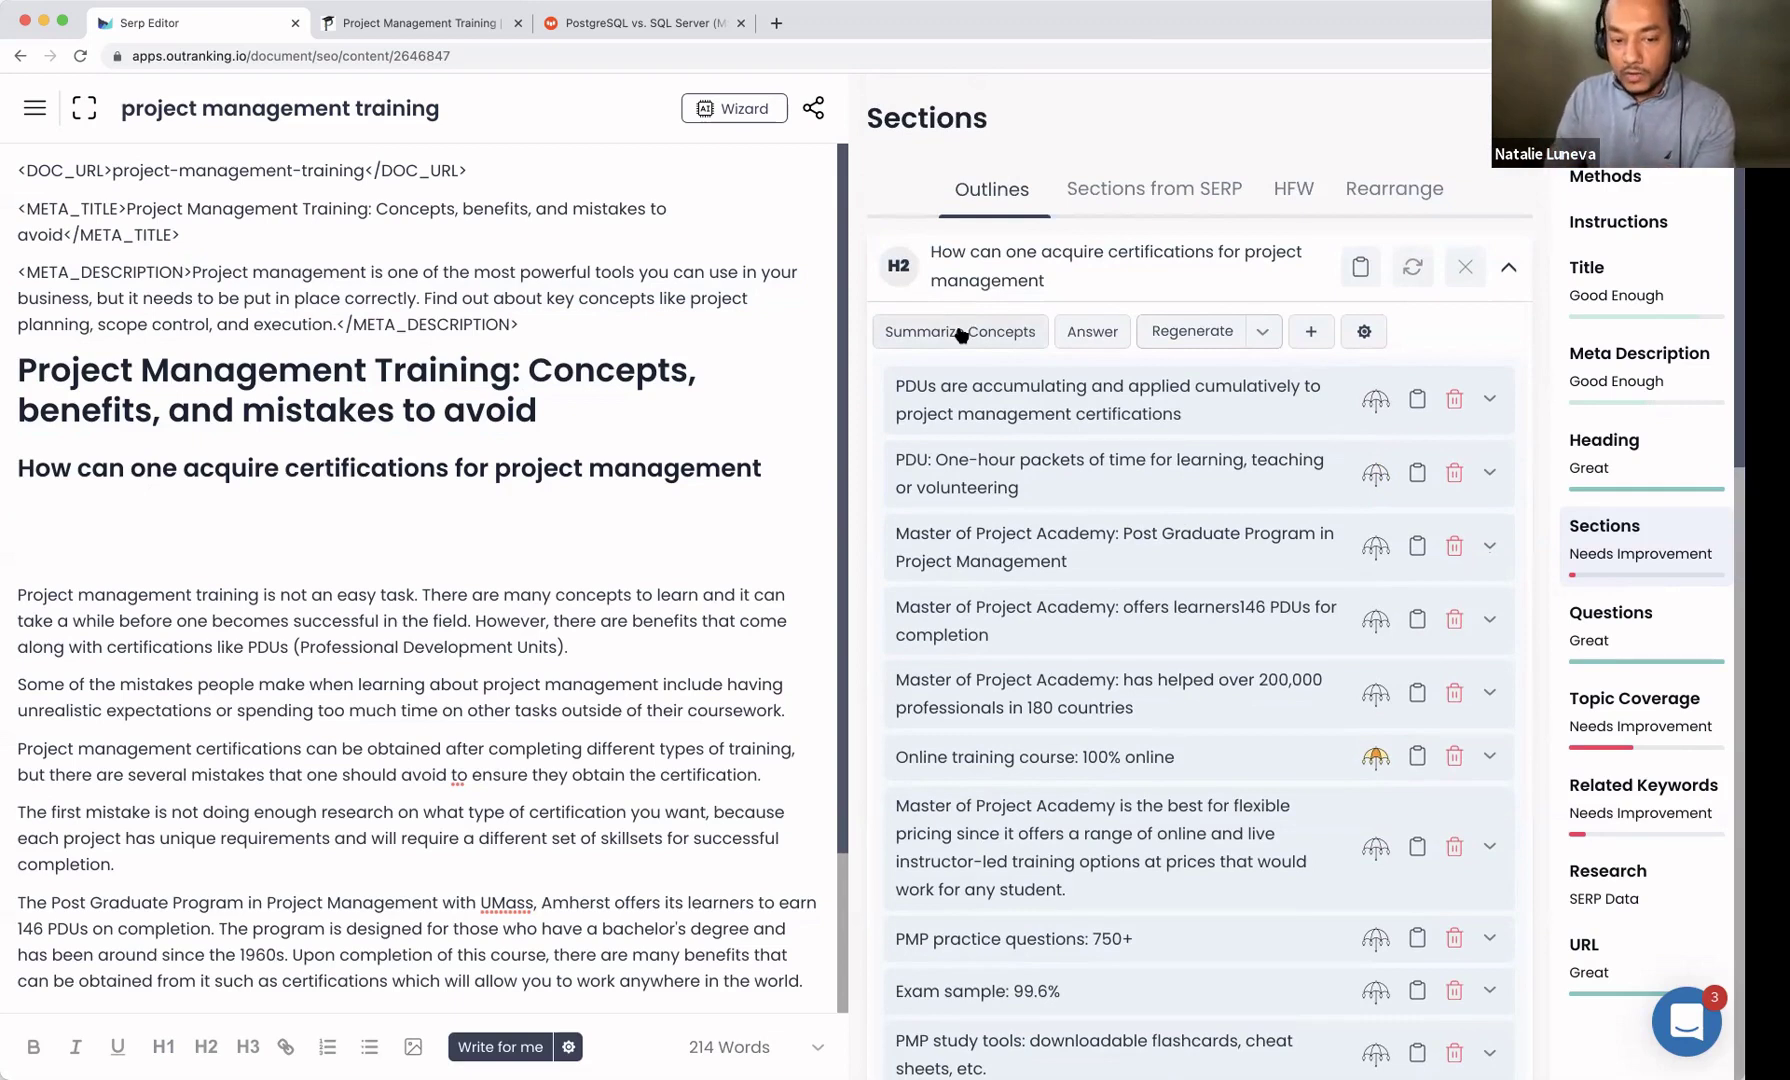
pyautogui.click(960, 332)
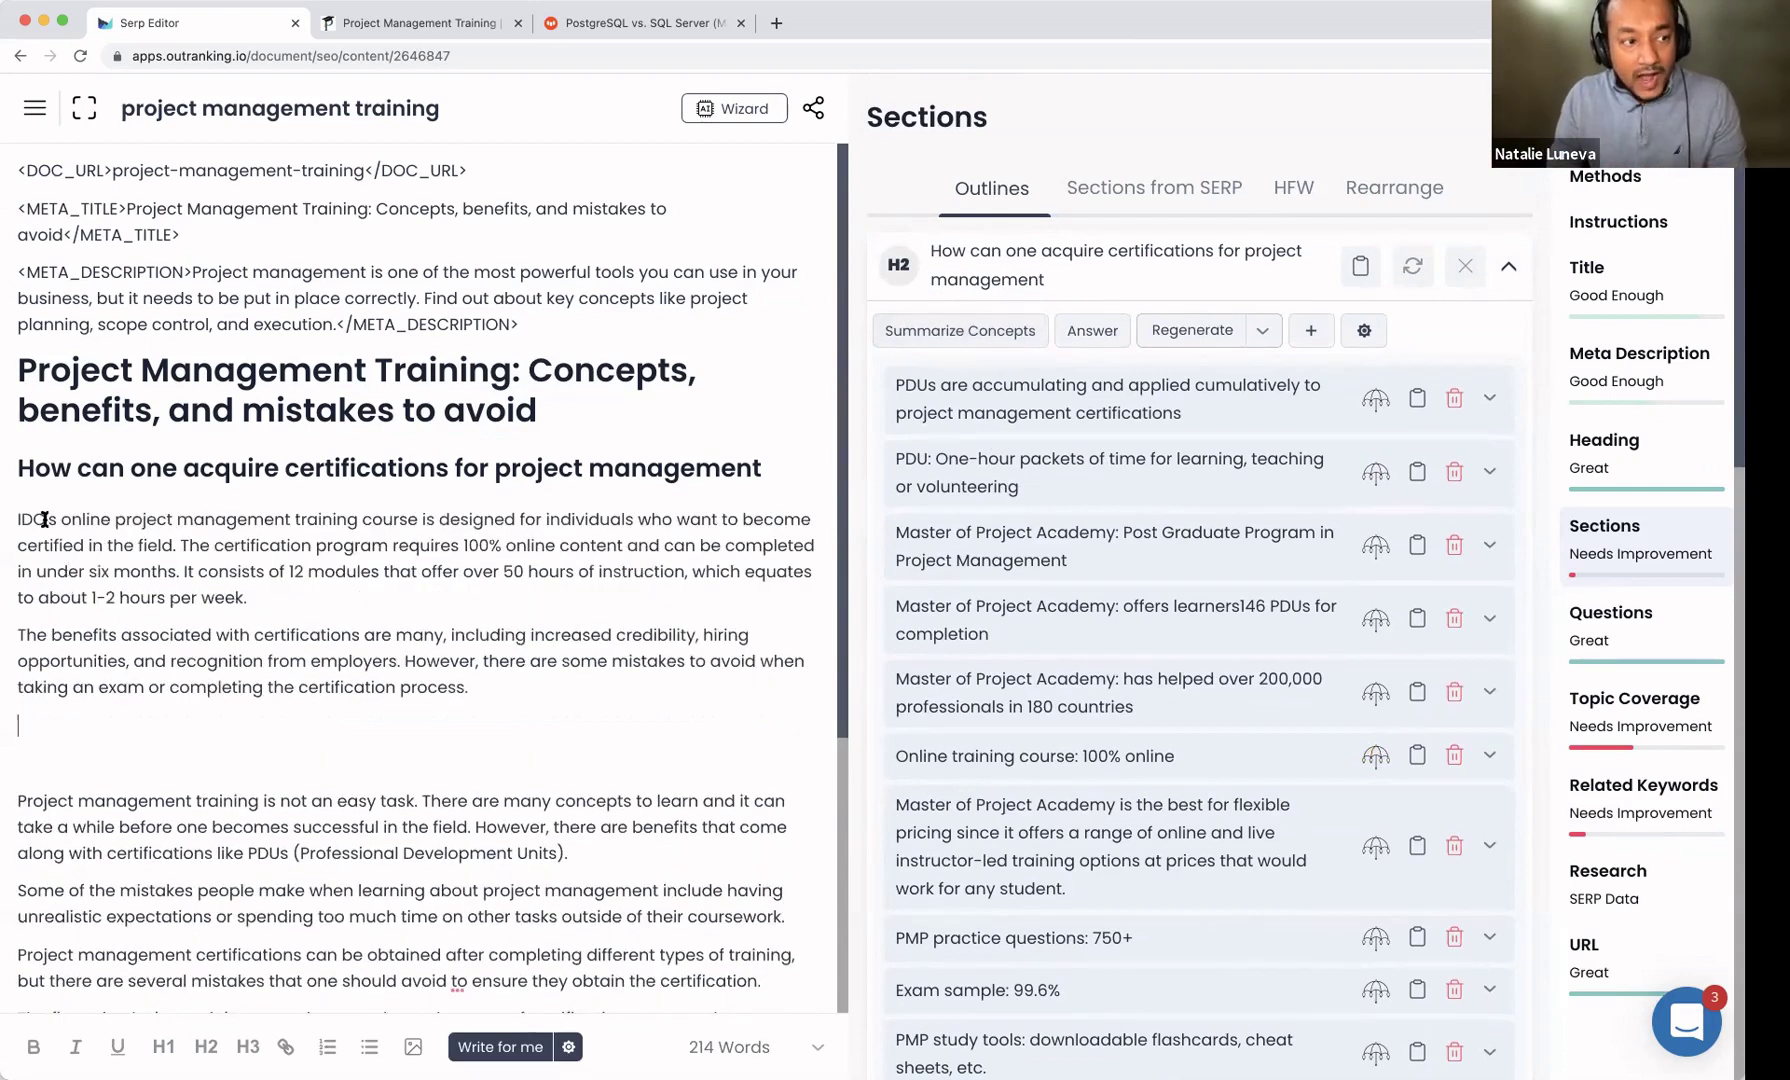
# Step: Delete the two generated paragraphs about IDC's online course and generate replacement text from the certifications H2's concepts
pyautogui.doubleClick(50, 519)
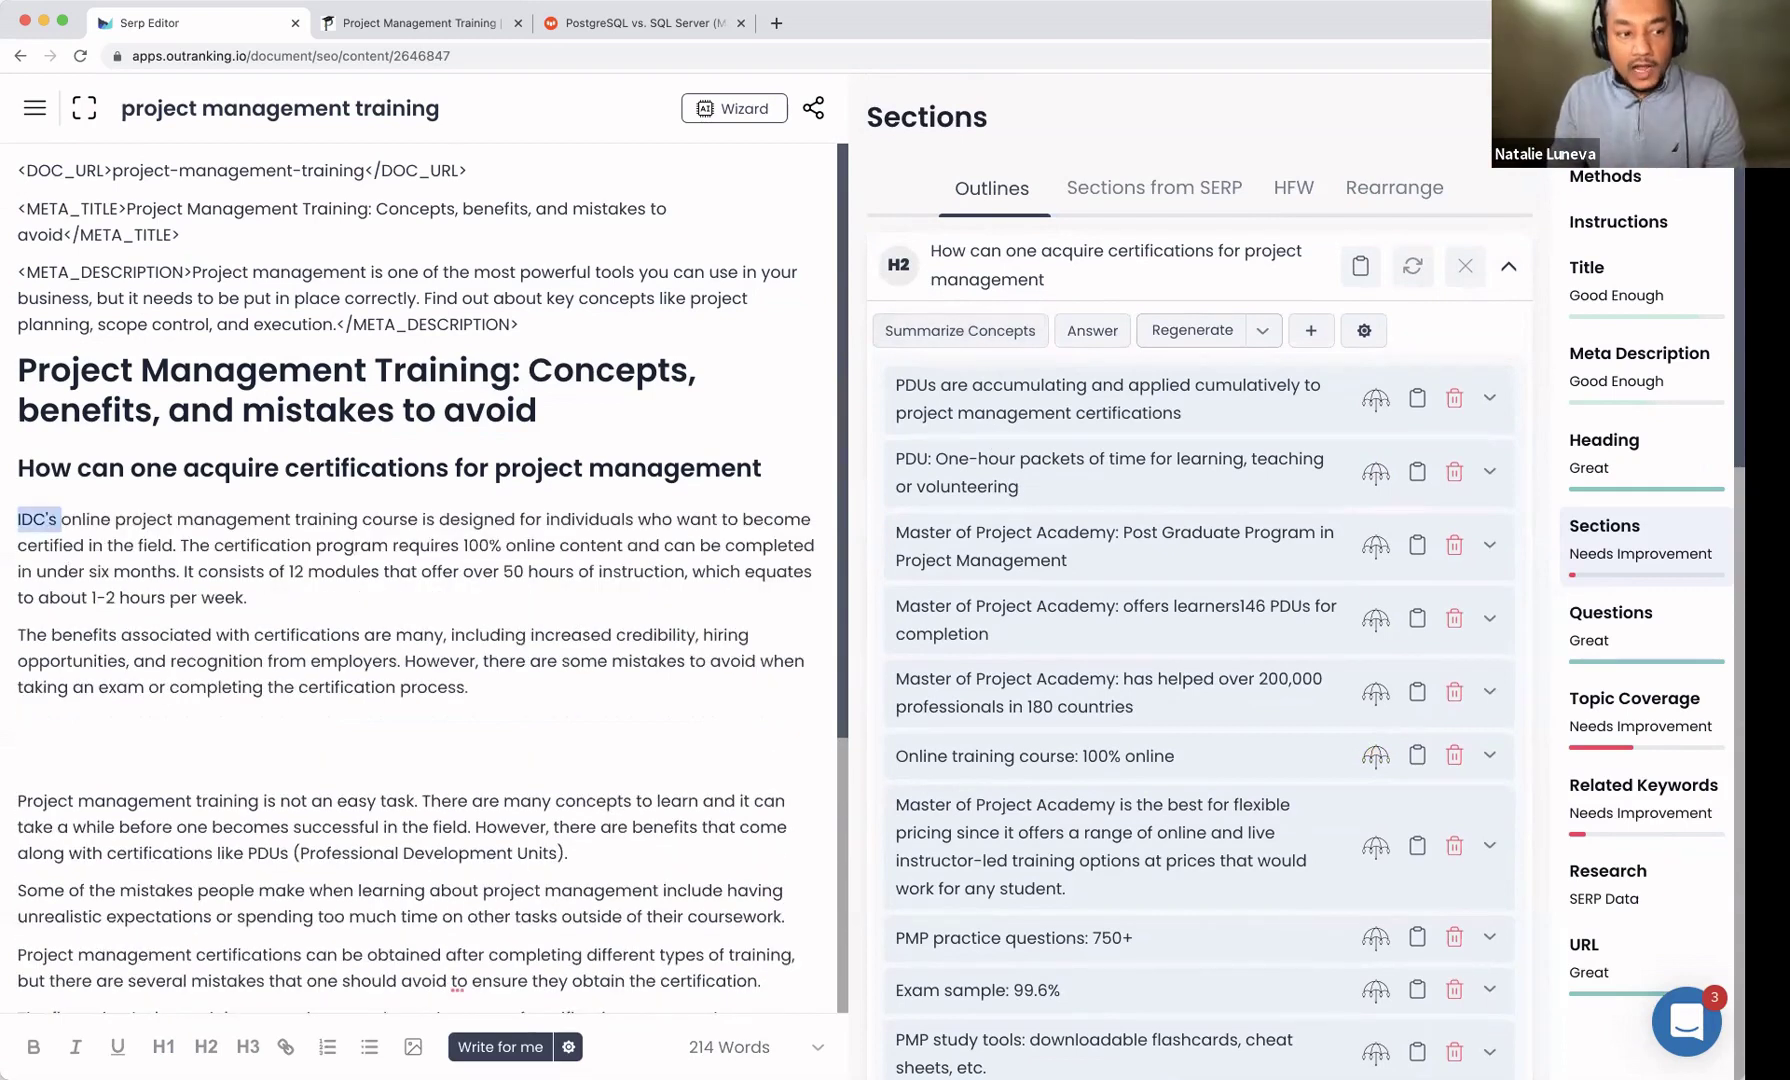
pyautogui.moveTo(117, 640); pyautogui.dragTo(252, 592)
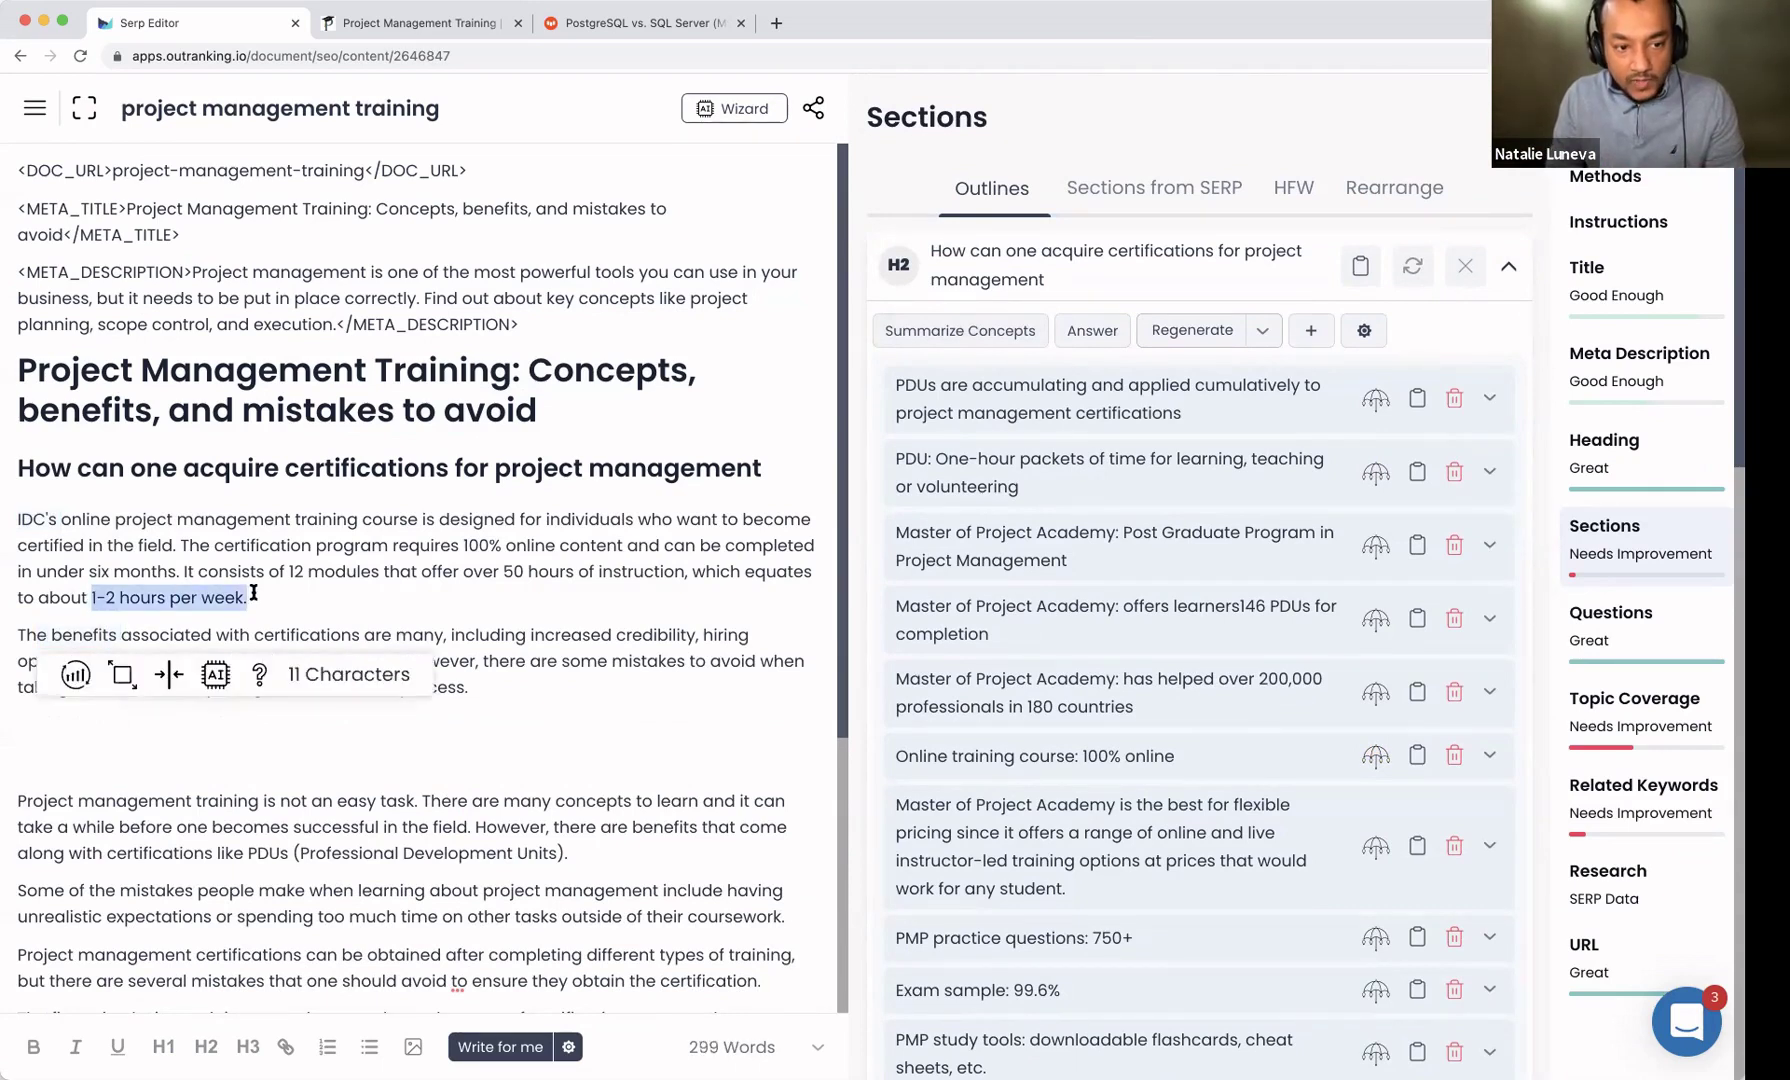
pyautogui.click(460, 592)
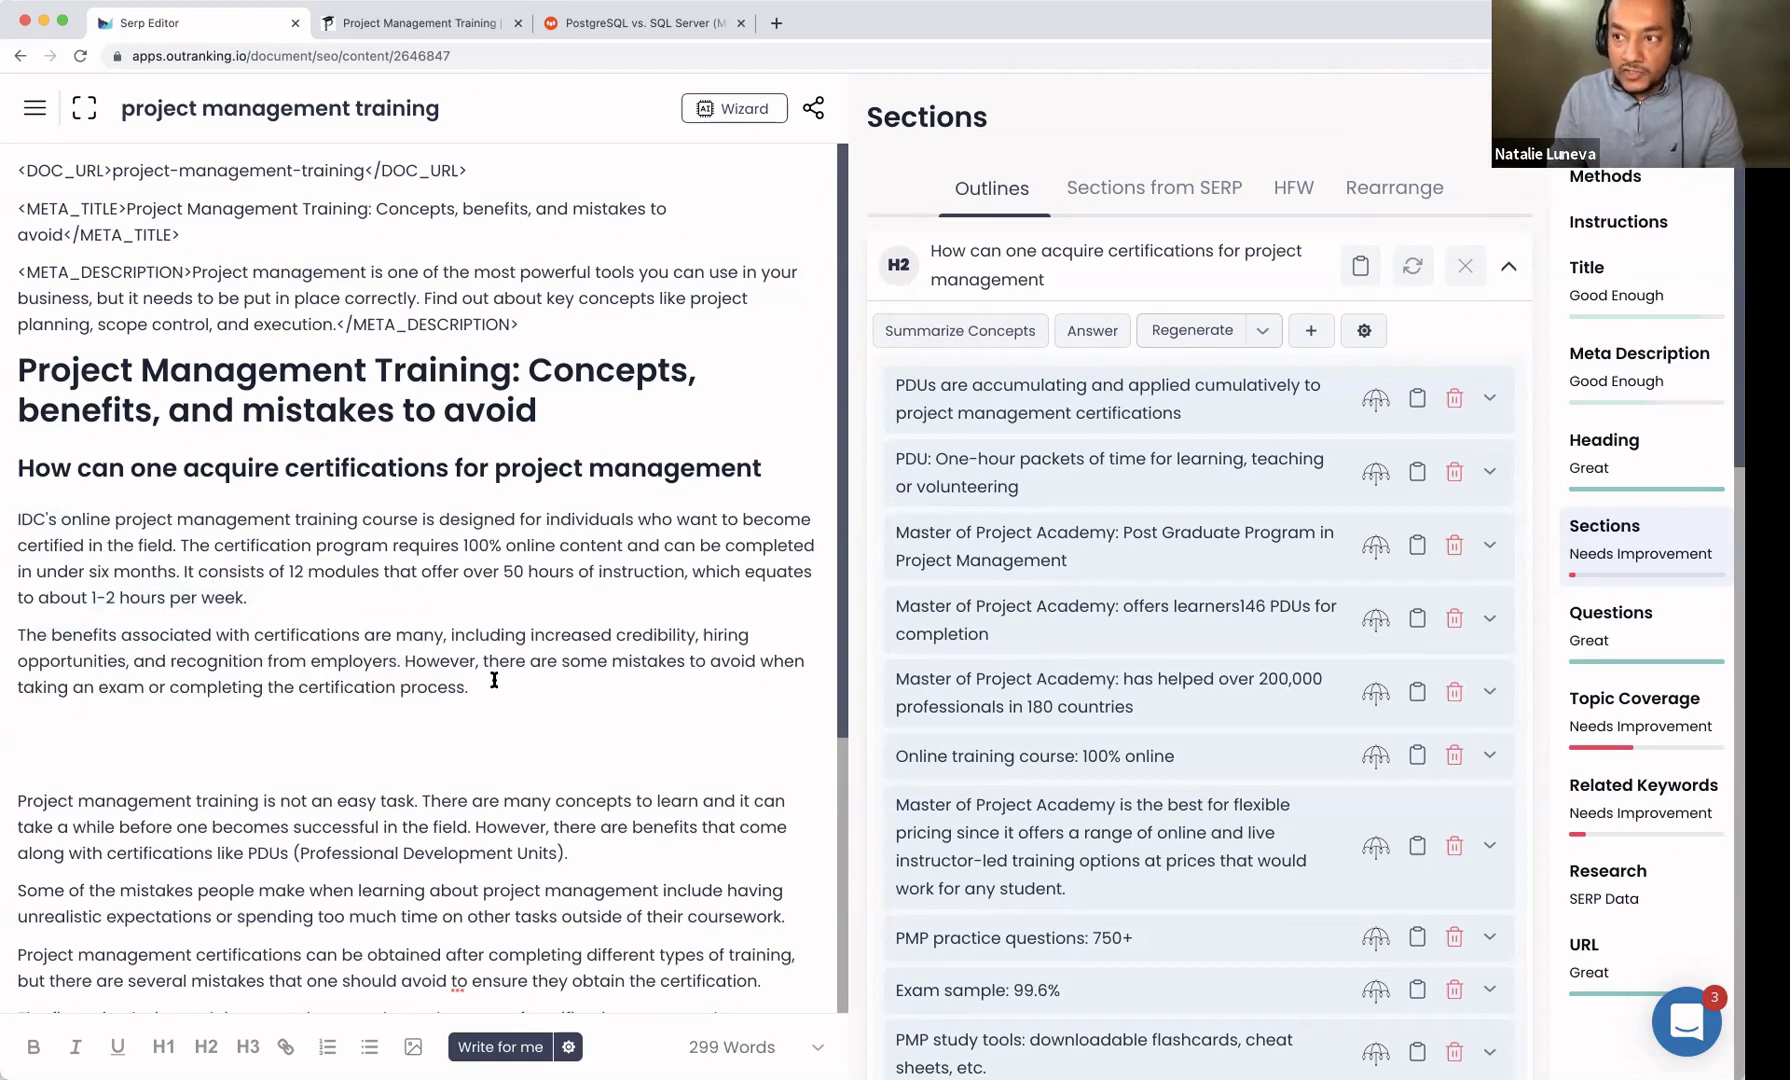
pyautogui.moveTo(466, 688); pyautogui.dragTo(18, 519)
pyautogui.press('BackSpace')
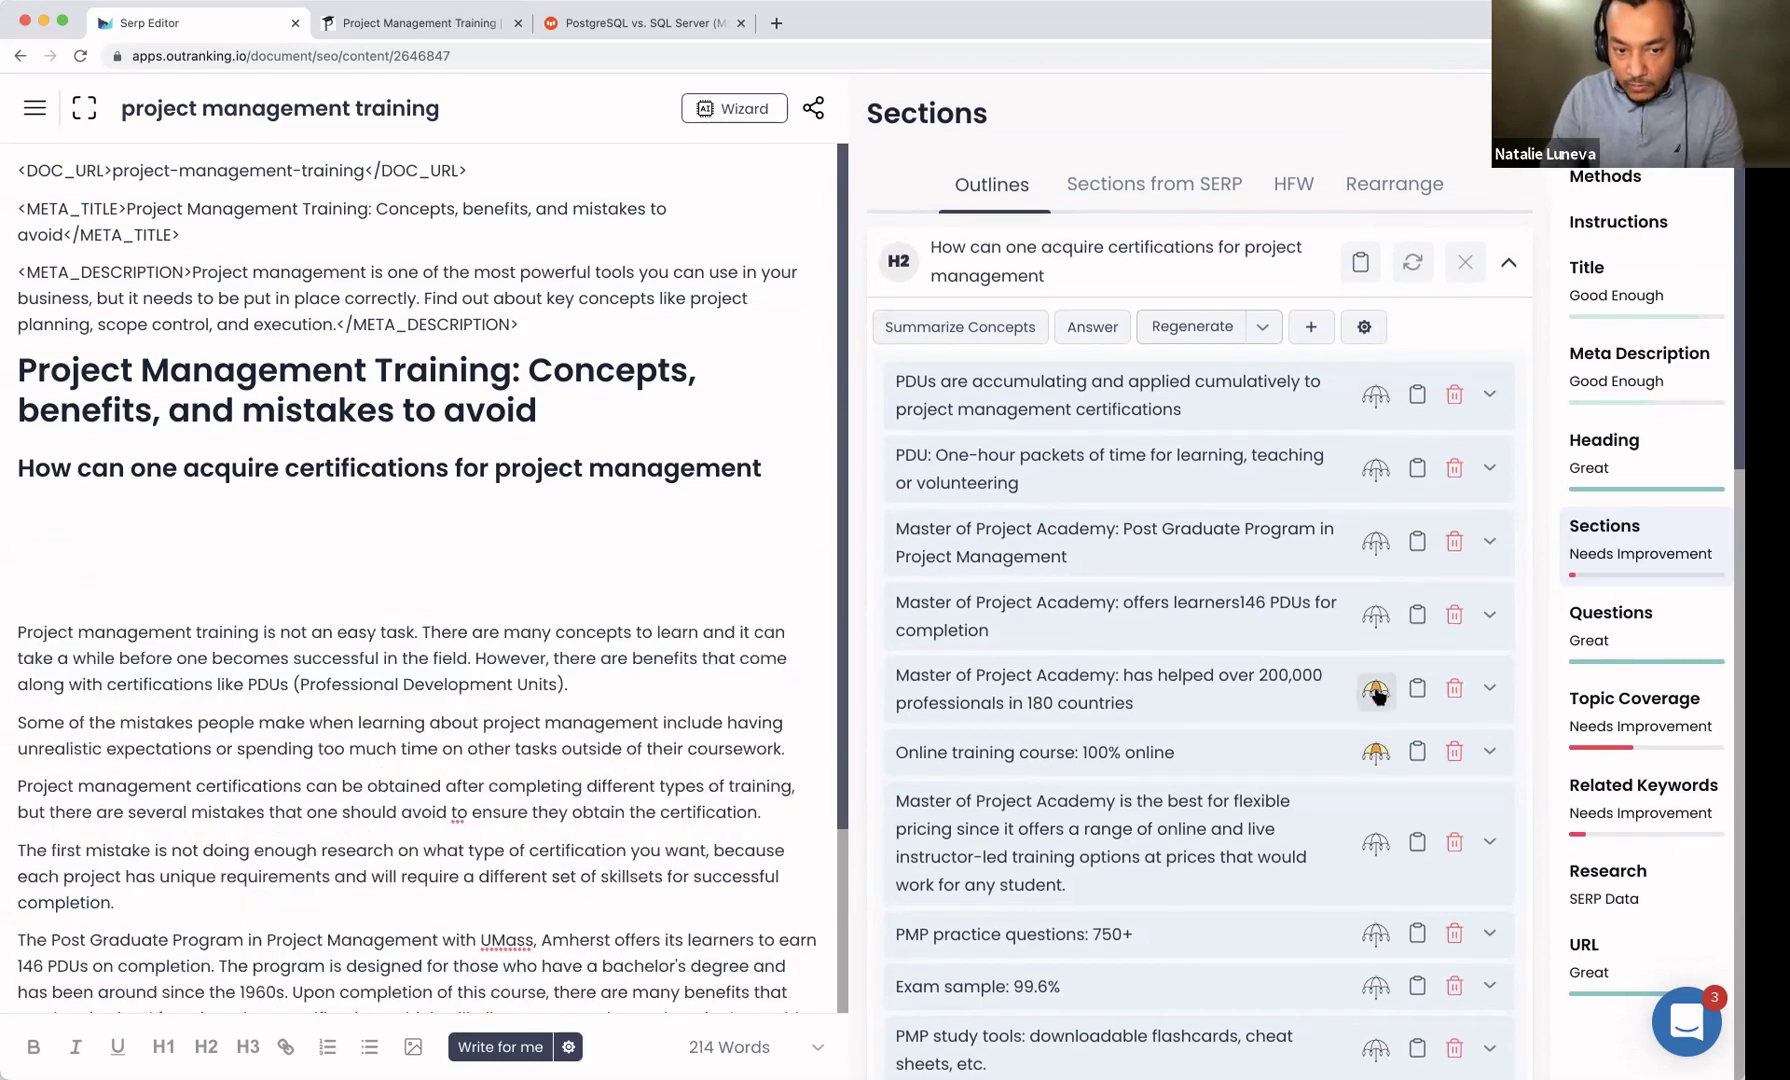
pyautogui.click(983, 330)
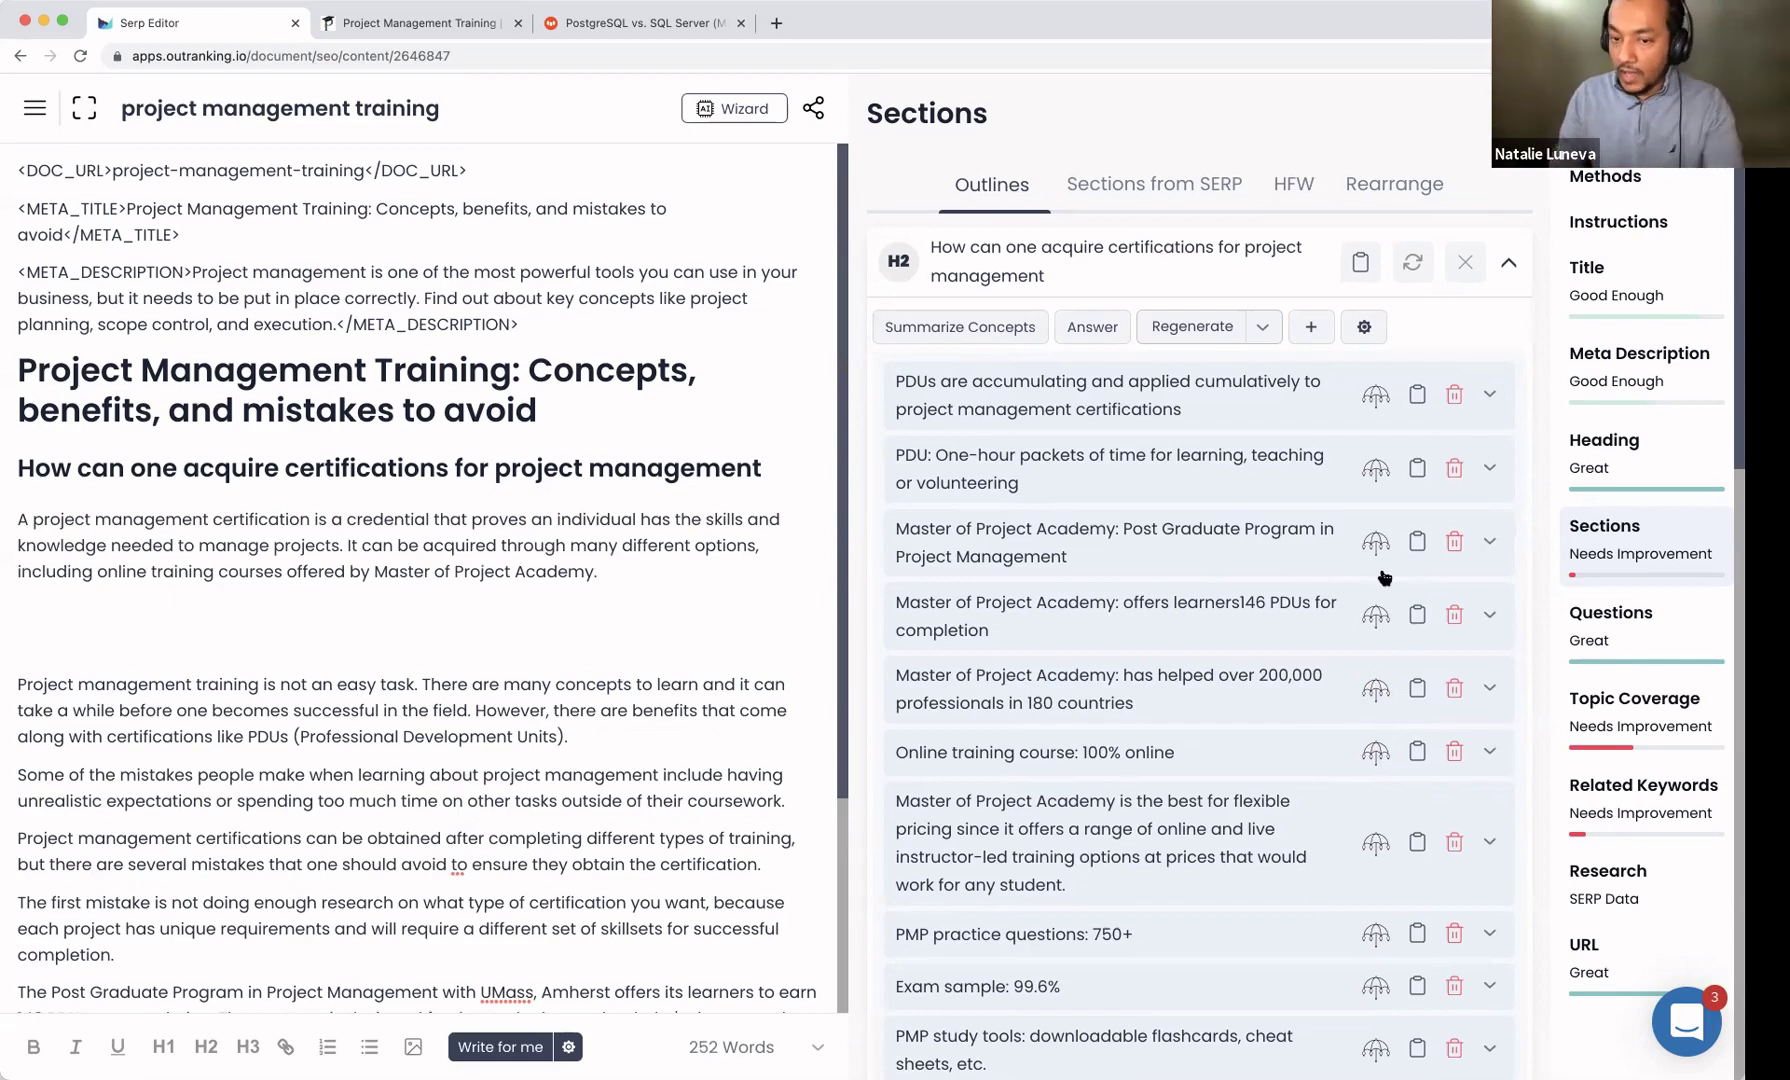
# Step: Delete all the listed concepts under the certifications H2, from the PDU concepts through the Xclusive Live Class one
pyautogui.click(1455, 395)
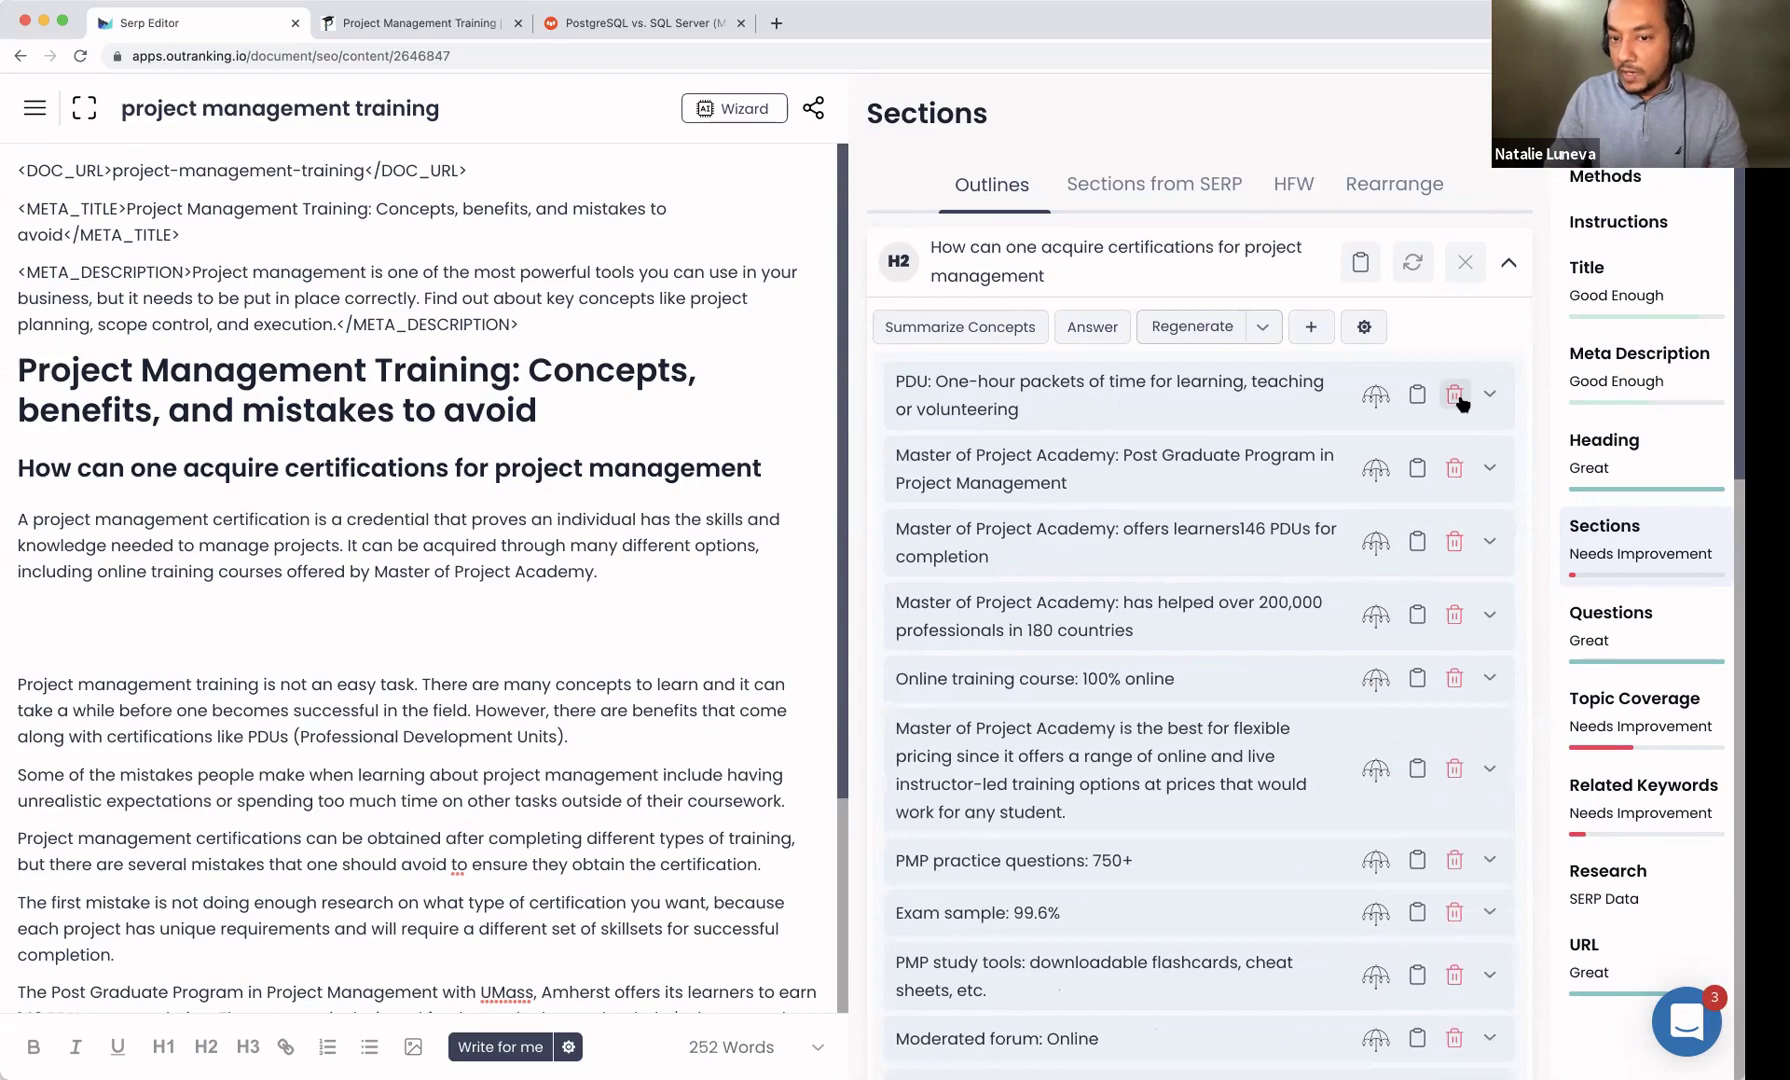
pyautogui.click(1455, 395)
pyautogui.click(1455, 395)
pyautogui.click(1455, 395)
pyautogui.click(1455, 395)
pyautogui.click(1455, 395)
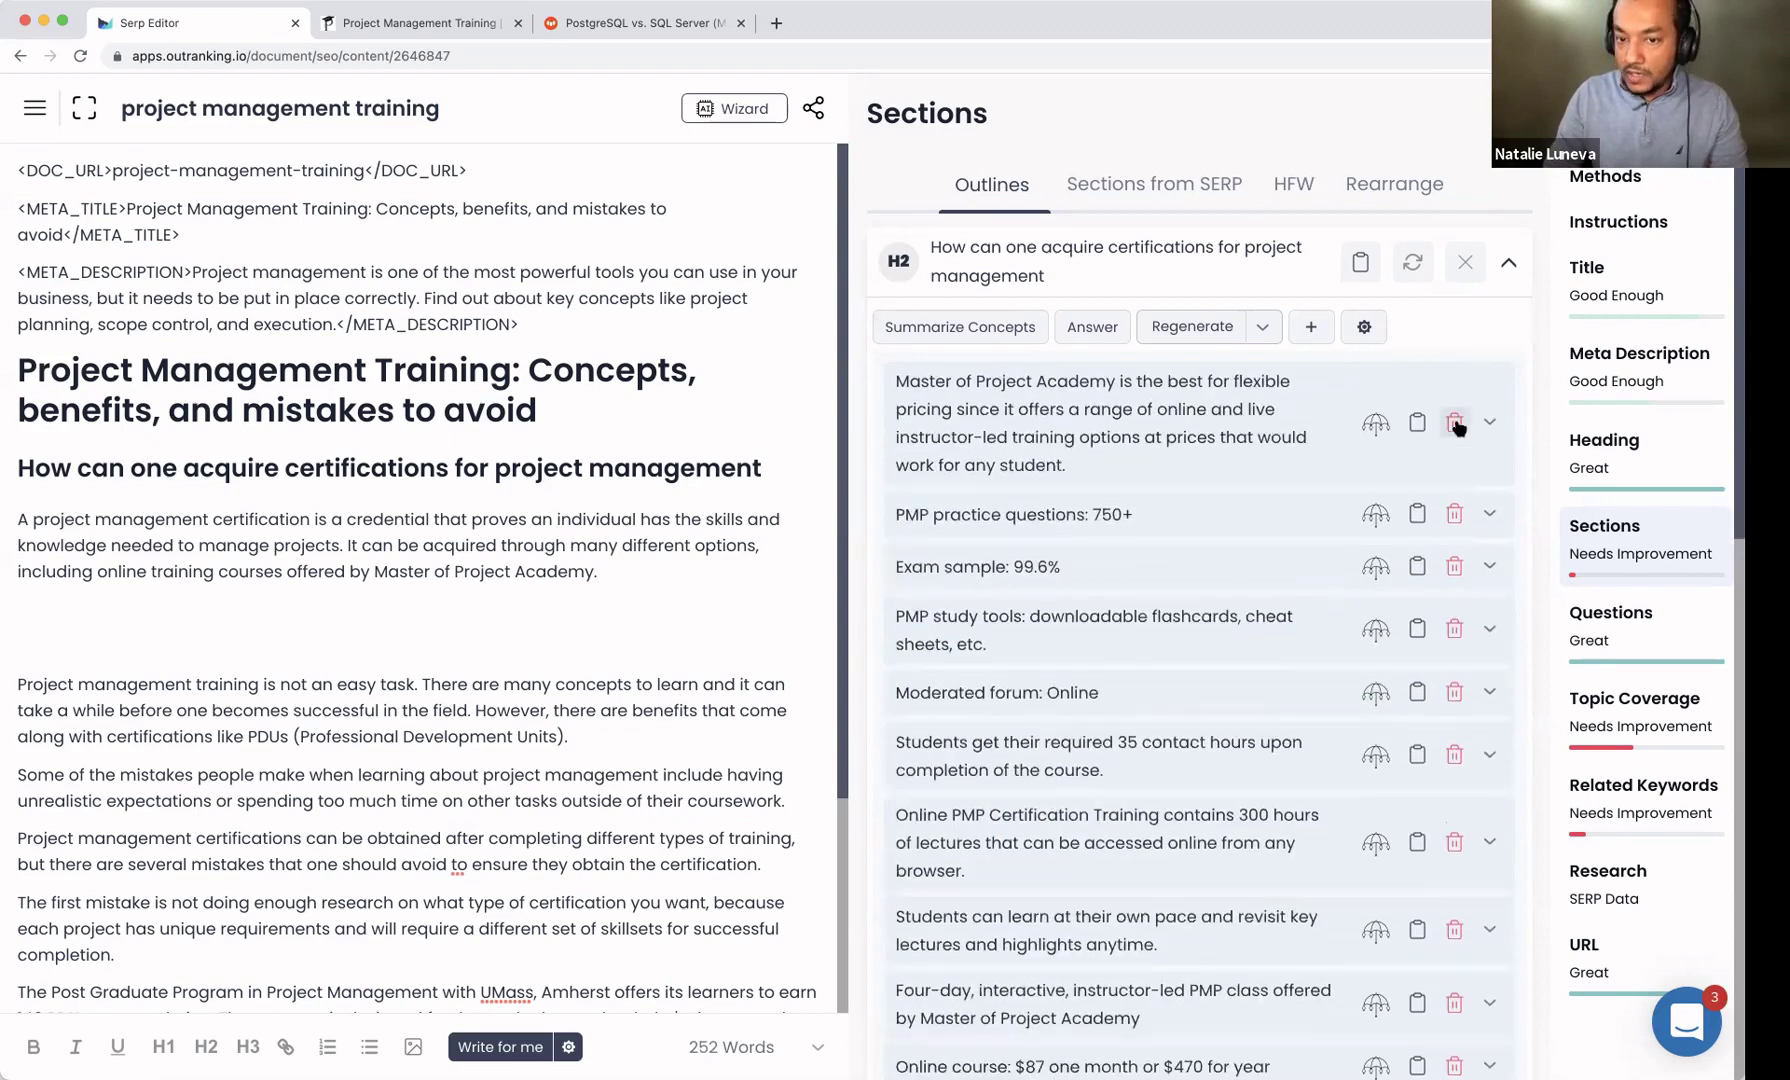
pyautogui.click(1455, 395)
pyautogui.click(1455, 395)
pyautogui.click(1455, 395)
pyautogui.click(1455, 395)
pyautogui.click(1455, 395)
pyautogui.click(1455, 395)
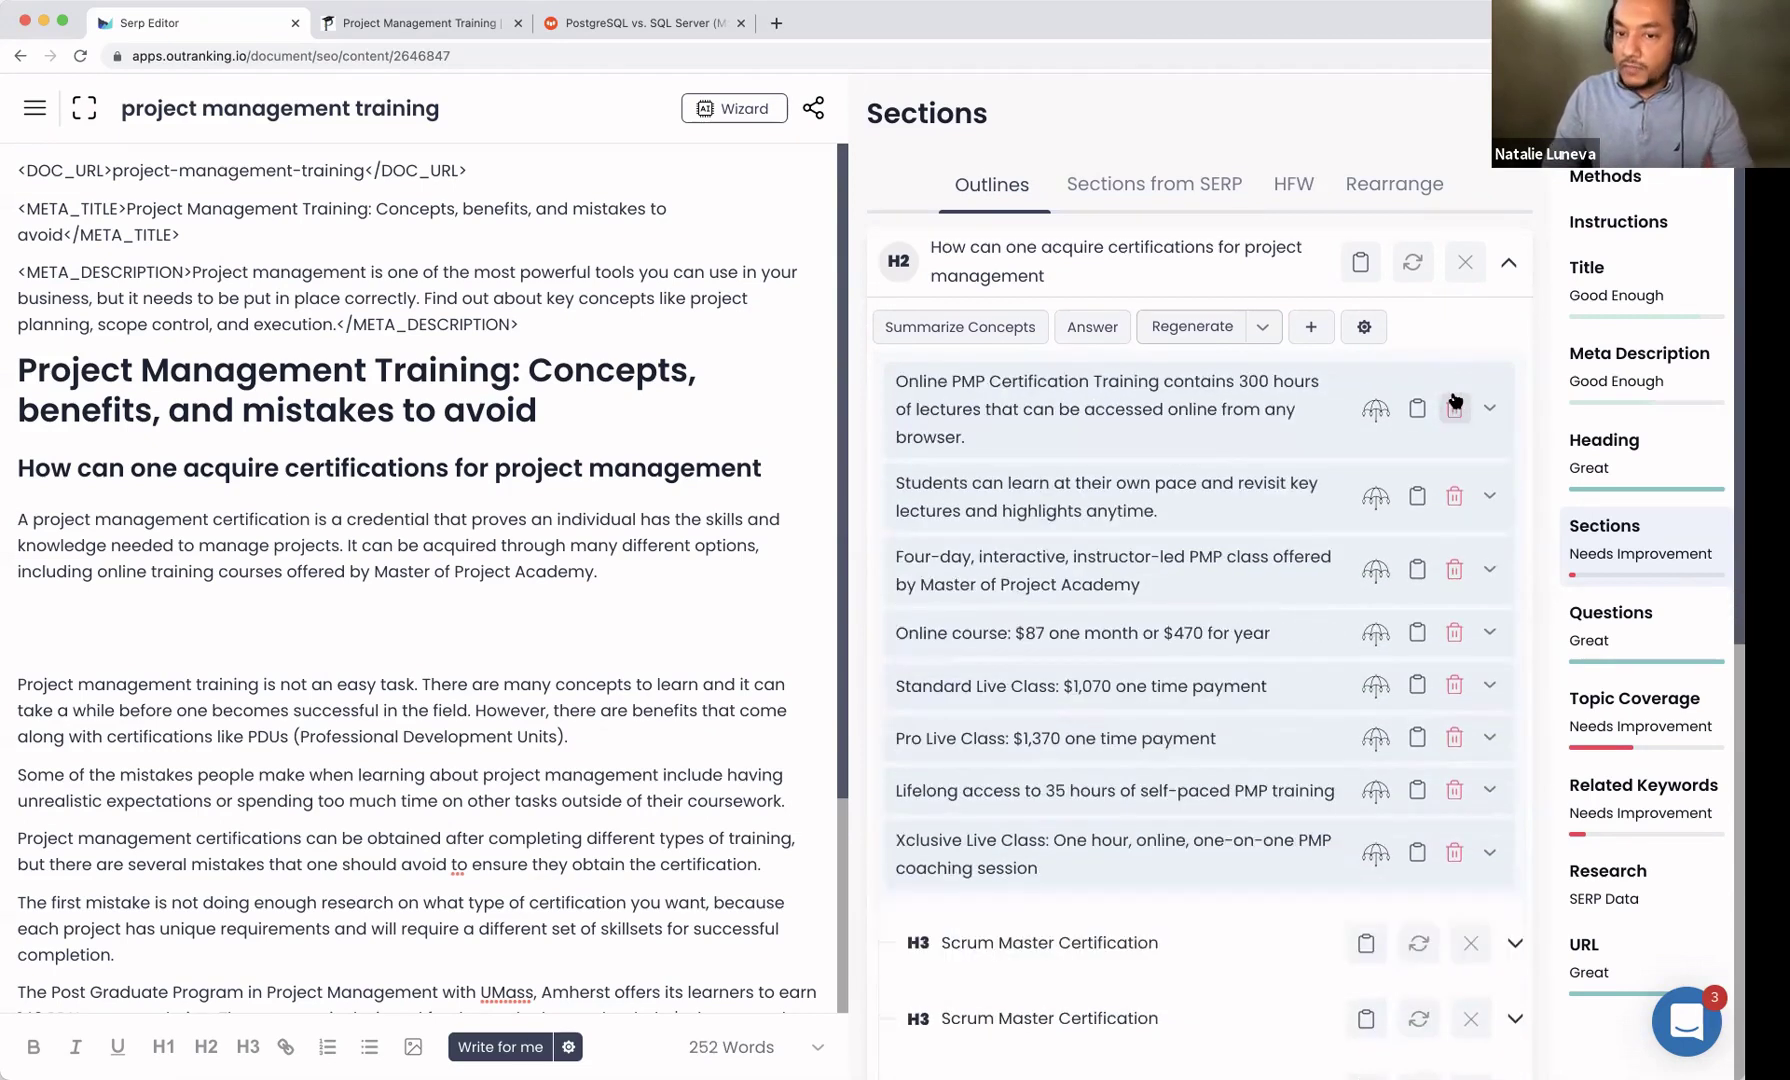
pyautogui.click(1455, 395)
pyautogui.click(1455, 395)
pyautogui.click(1455, 395)
pyautogui.click(1455, 395)
pyautogui.click(1455, 395)
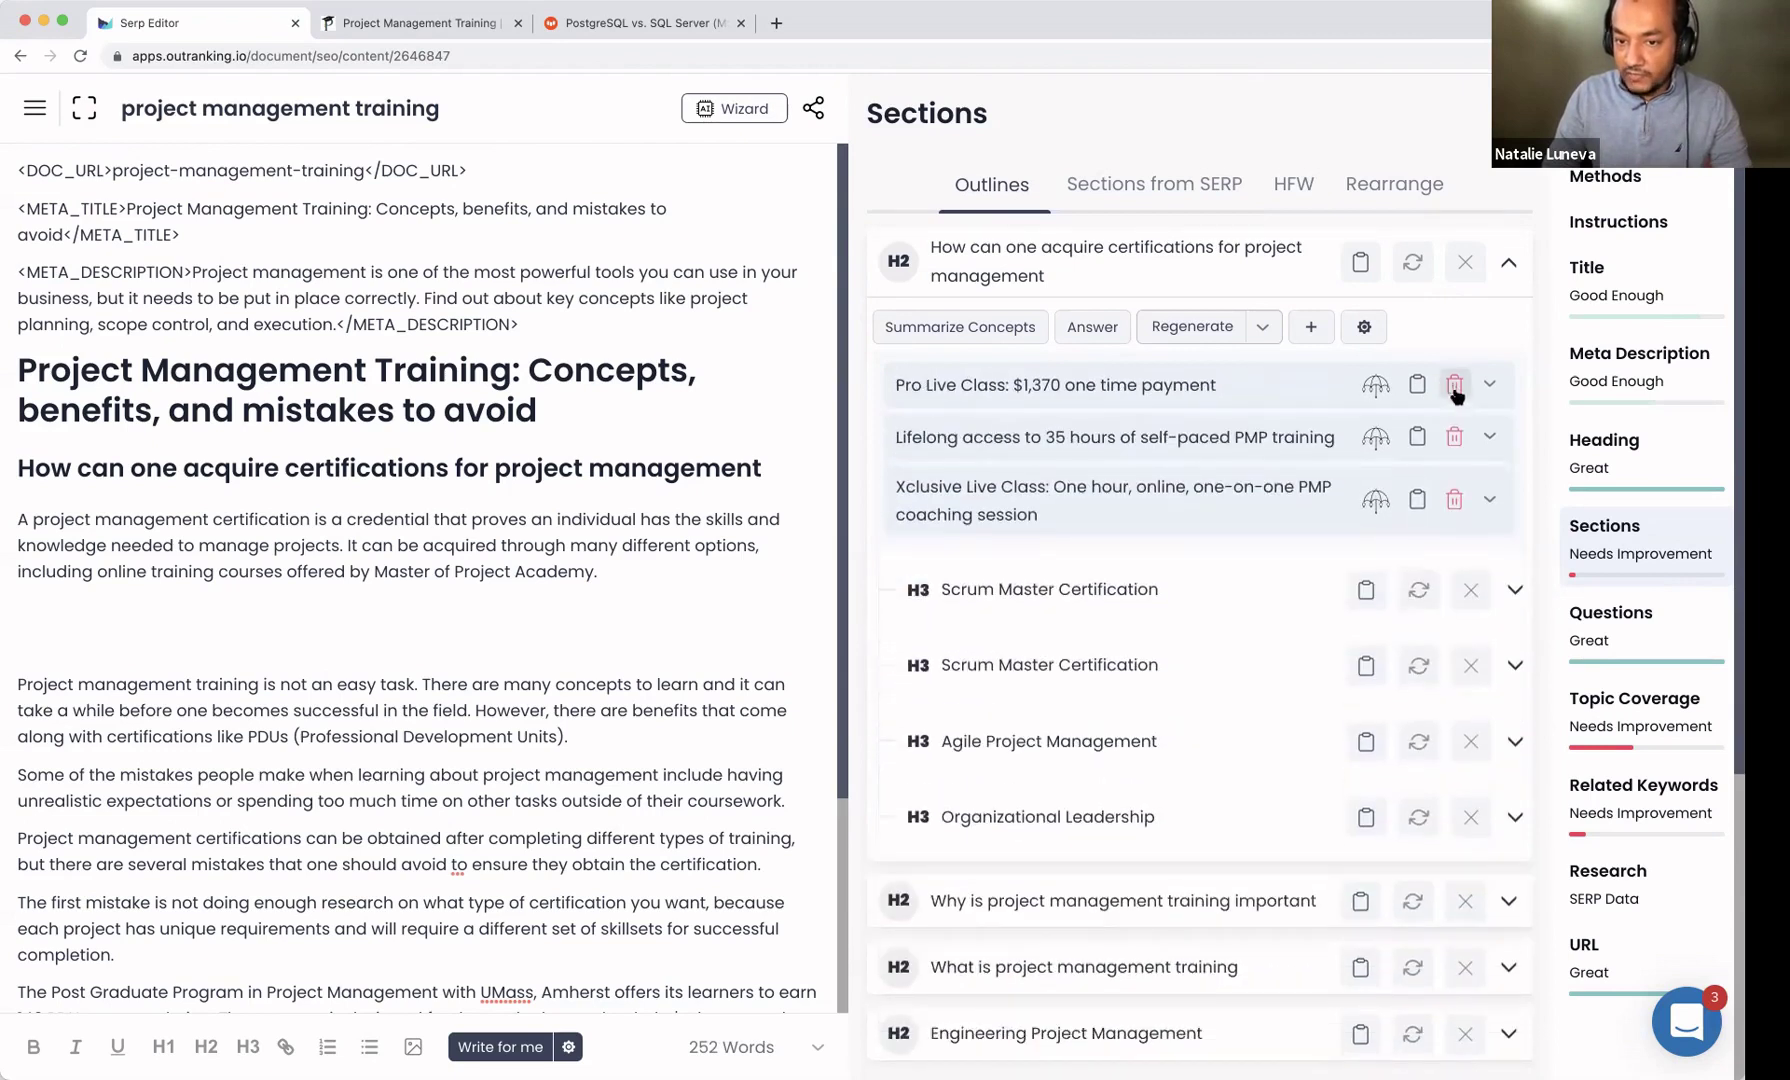
pyautogui.click(1455, 395)
pyautogui.click(1455, 395)
pyautogui.click(1455, 395)
# Step: Generate concepts for the certifications H2 using the Key Points template, and compare them with the heading and paragraph in the document
pyautogui.click(1272, 478)
pyautogui.click(1231, 559)
pyautogui.click(1230, 440)
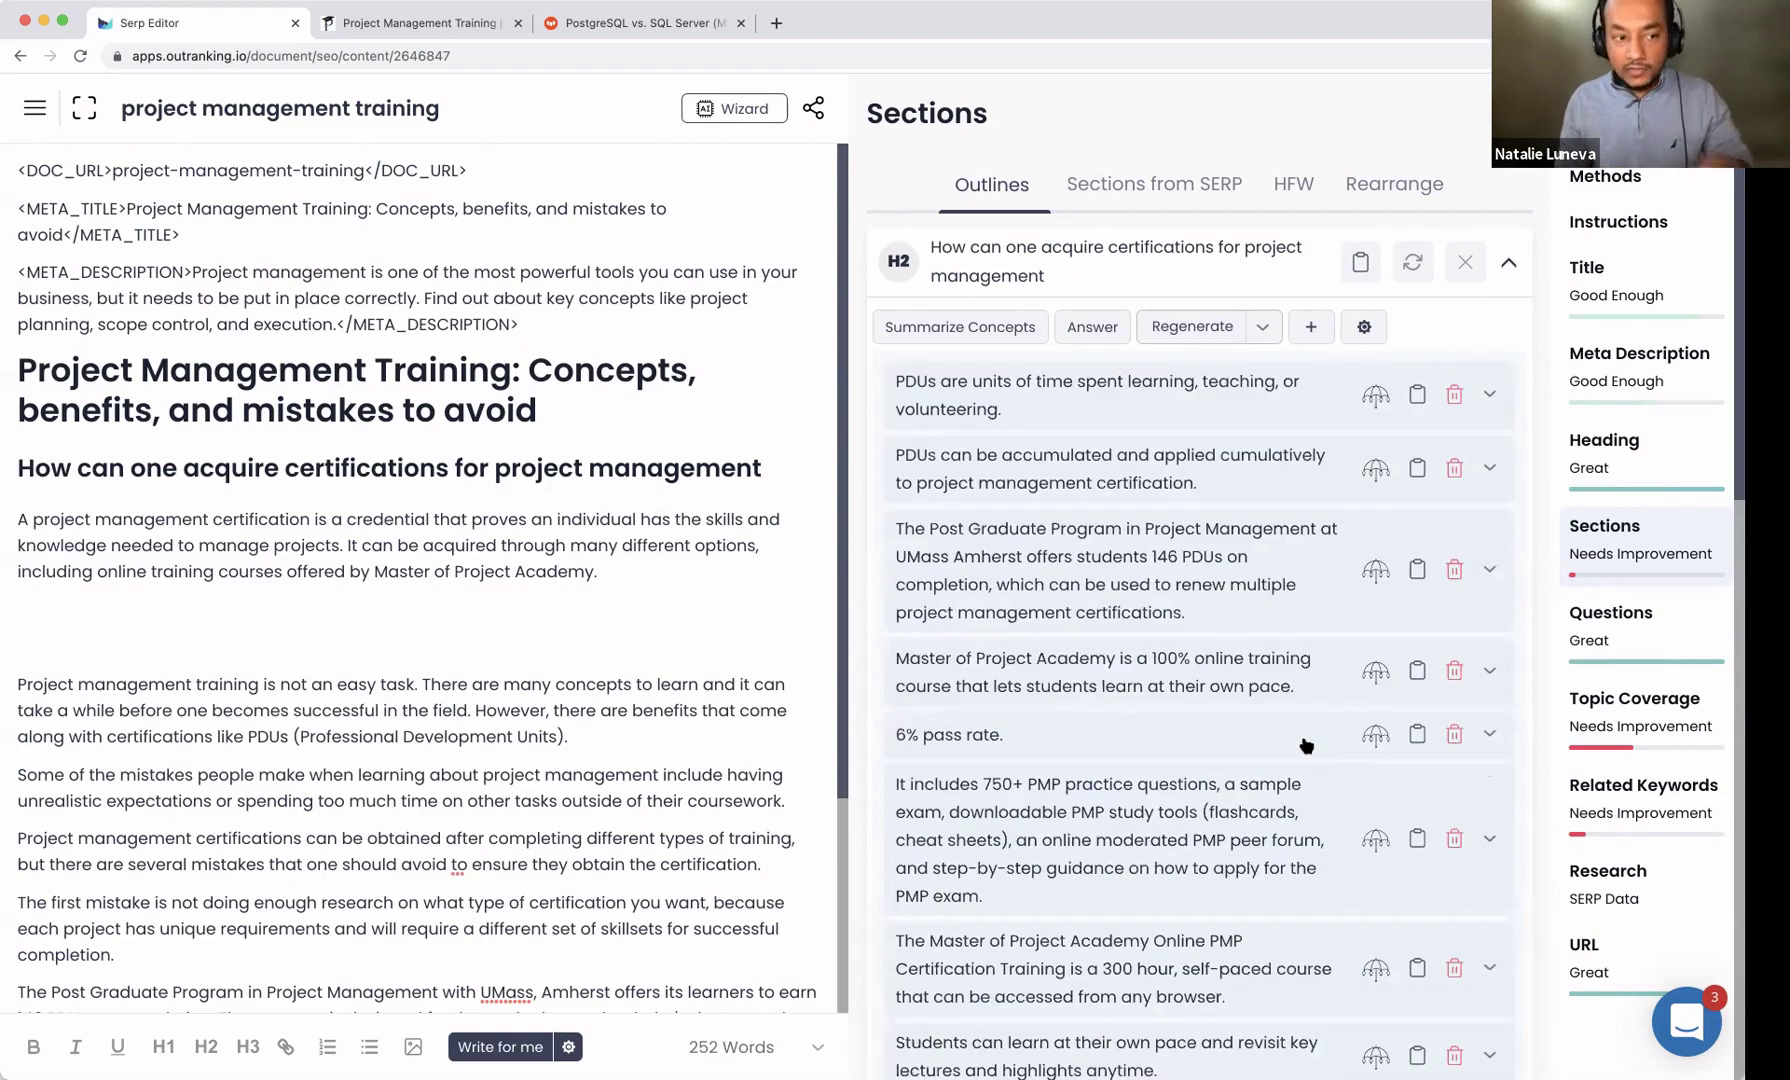
pyautogui.scroll(-1, 1400, 766)
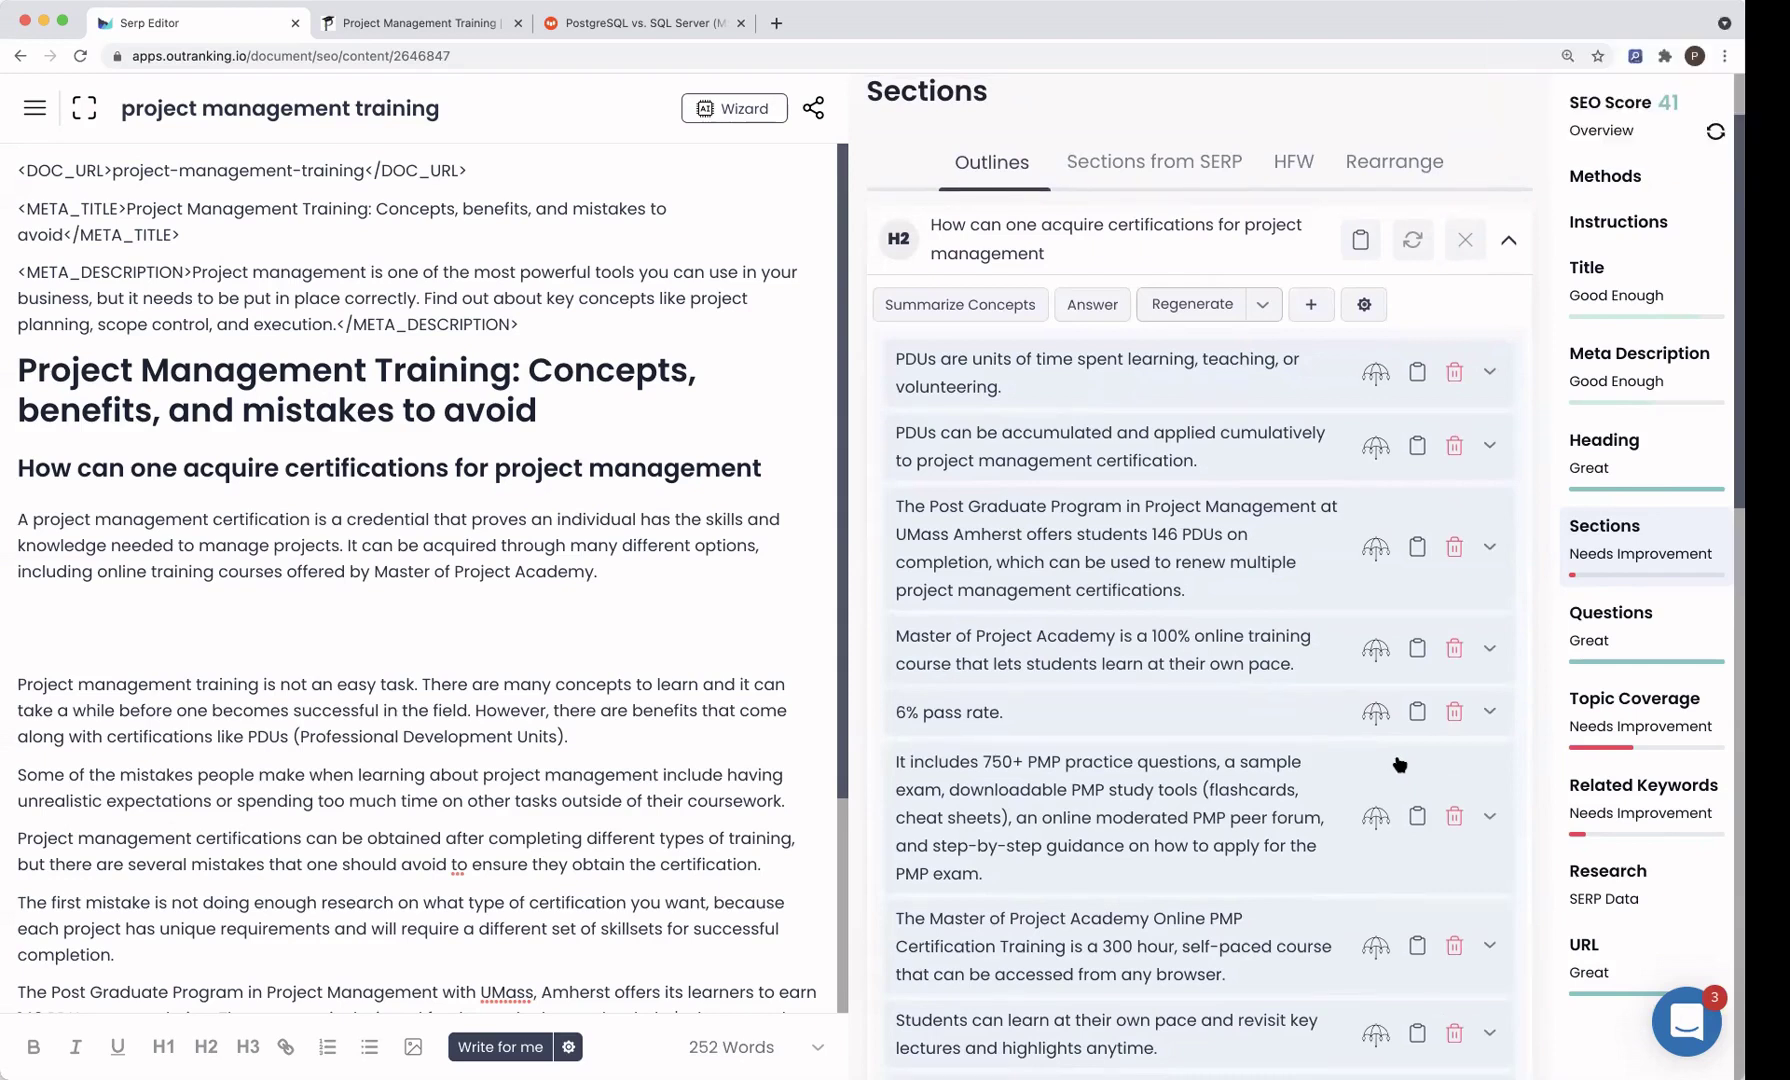
pyautogui.scroll(2, 1084, 598)
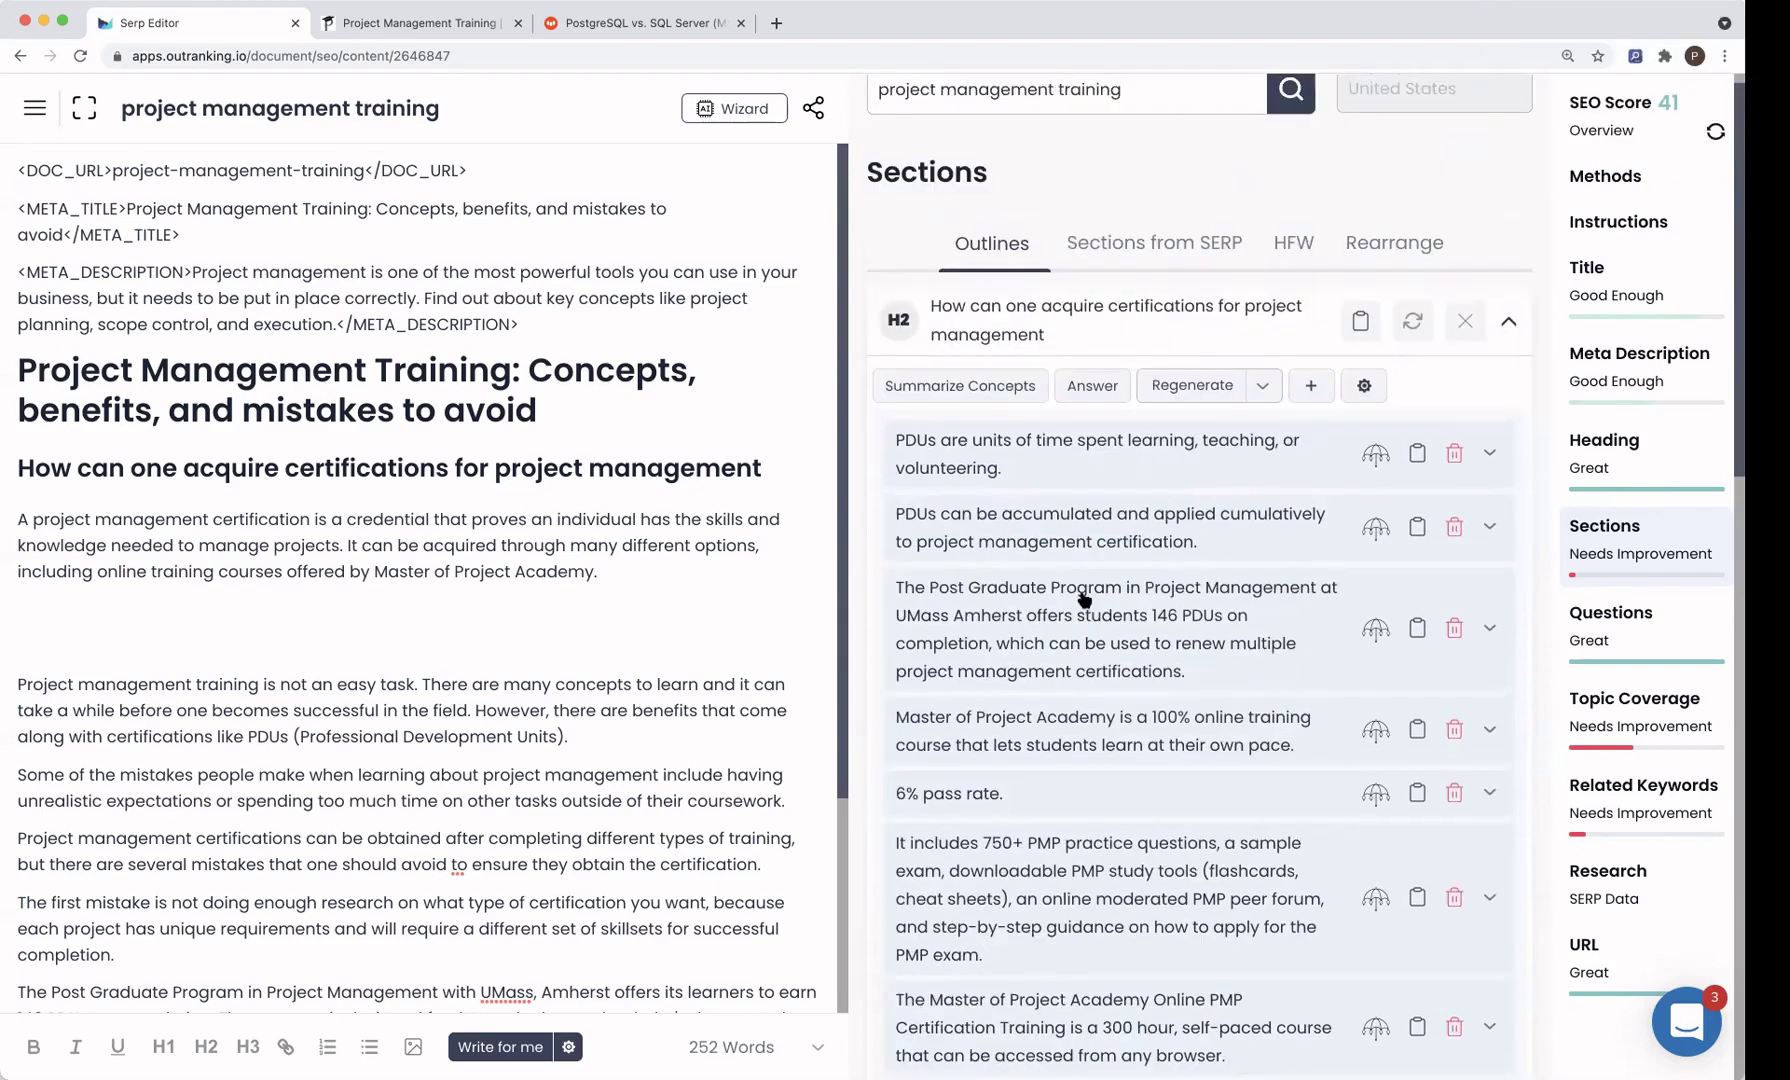
pyautogui.click(594, 418)
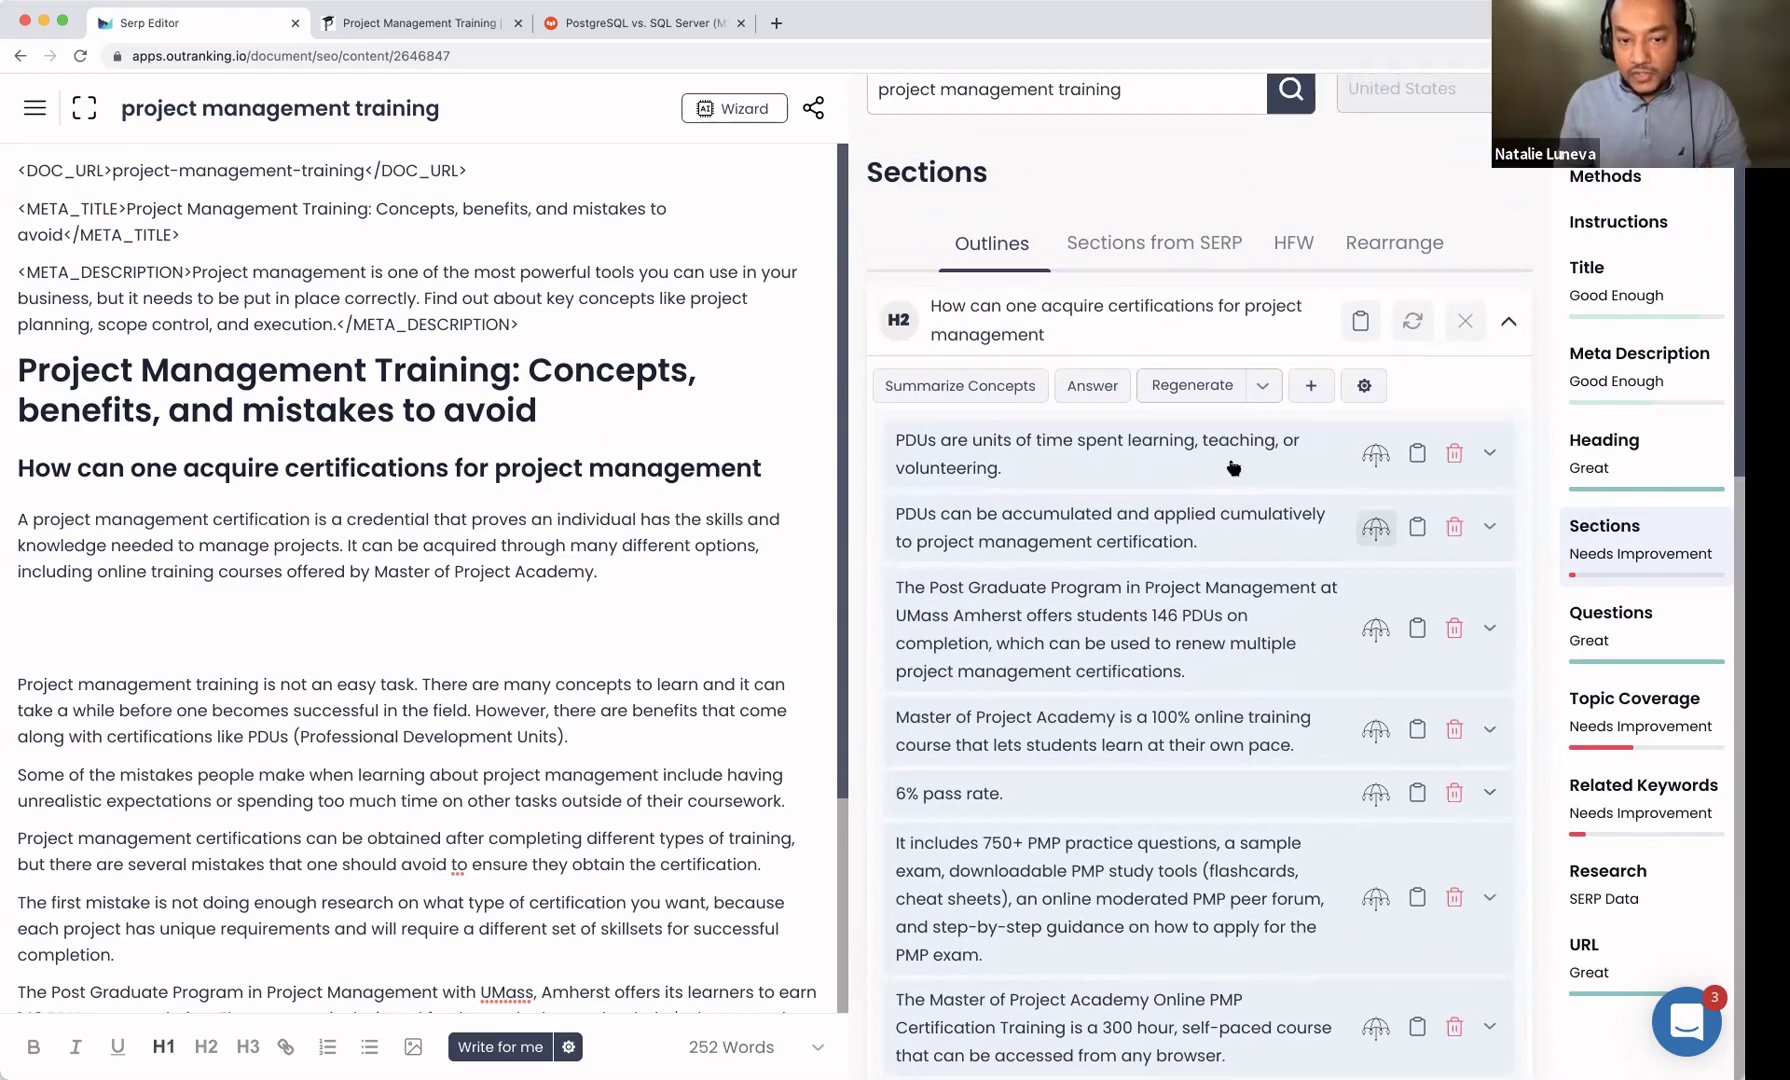
pyautogui.doubleClick(22, 466)
pyautogui.moveTo(254, 499); pyautogui.dragTo(636, 545)
# Step: Remove the whole set of newly generated Key Points concepts from the certifications H2
pyautogui.click(1455, 455)
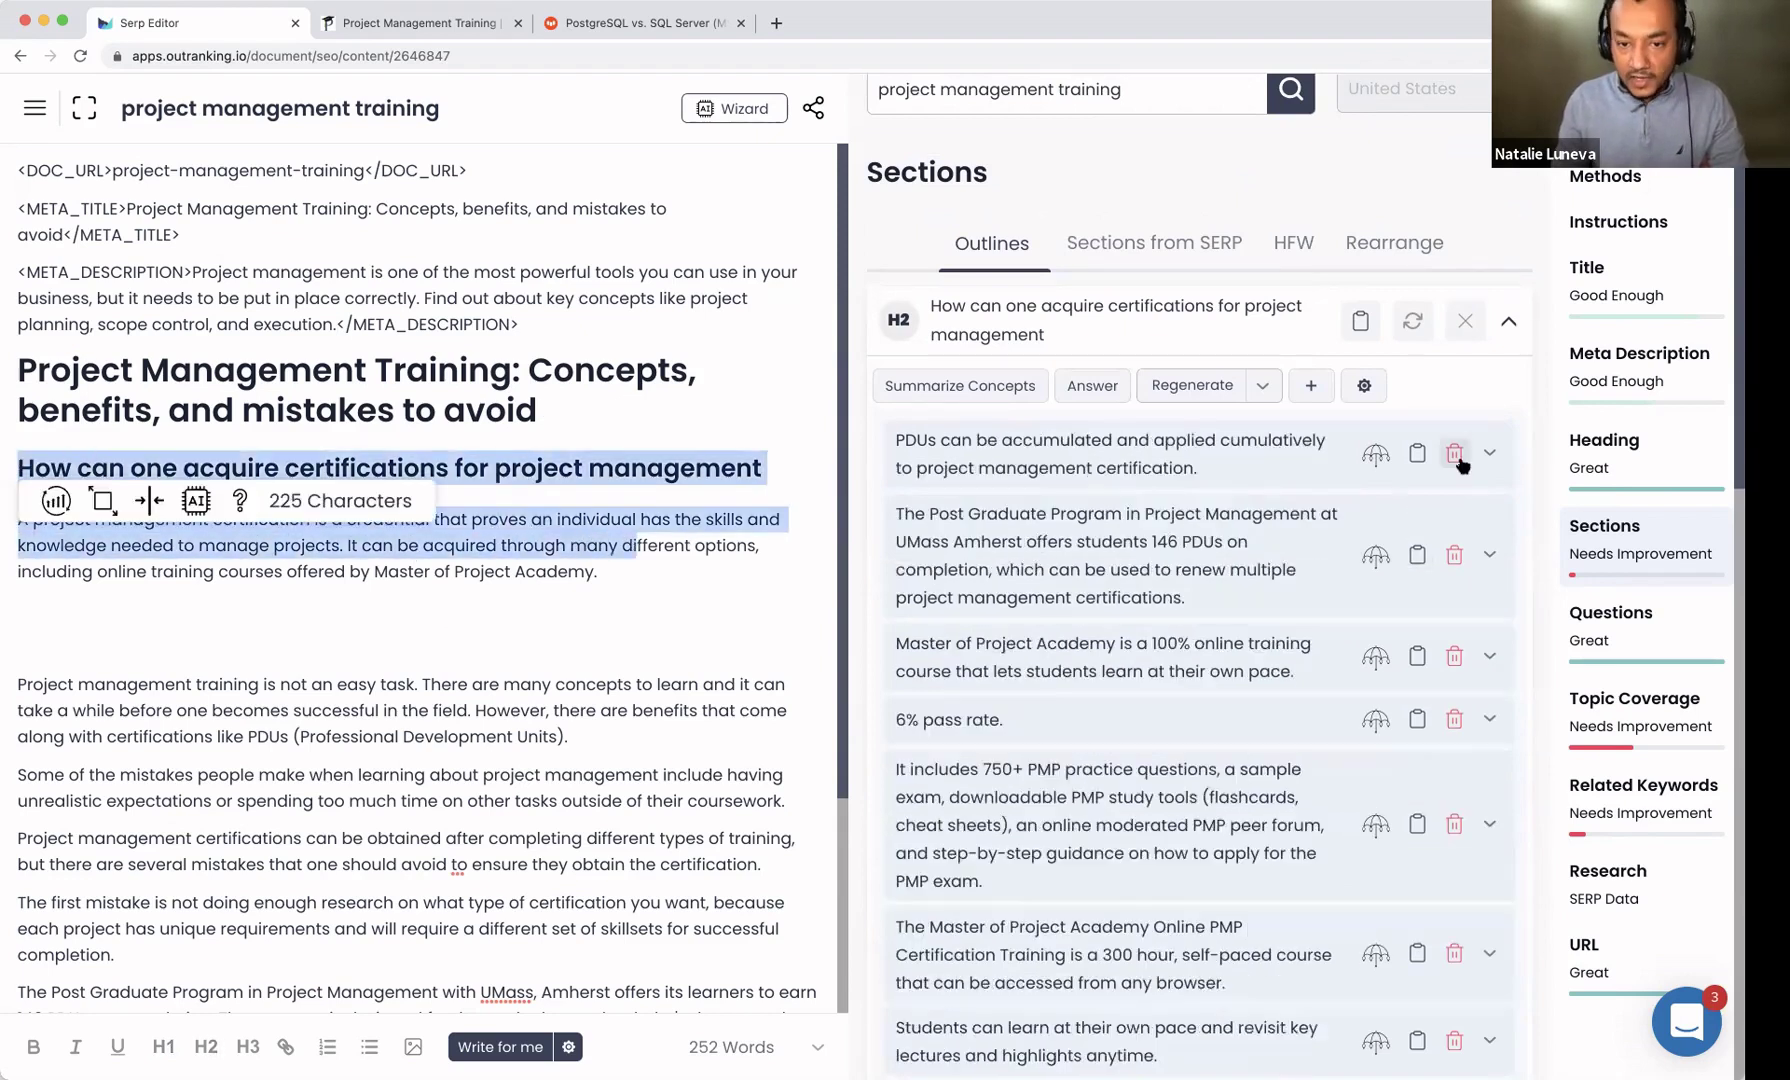
pyautogui.click(1455, 458)
pyautogui.click(1455, 485)
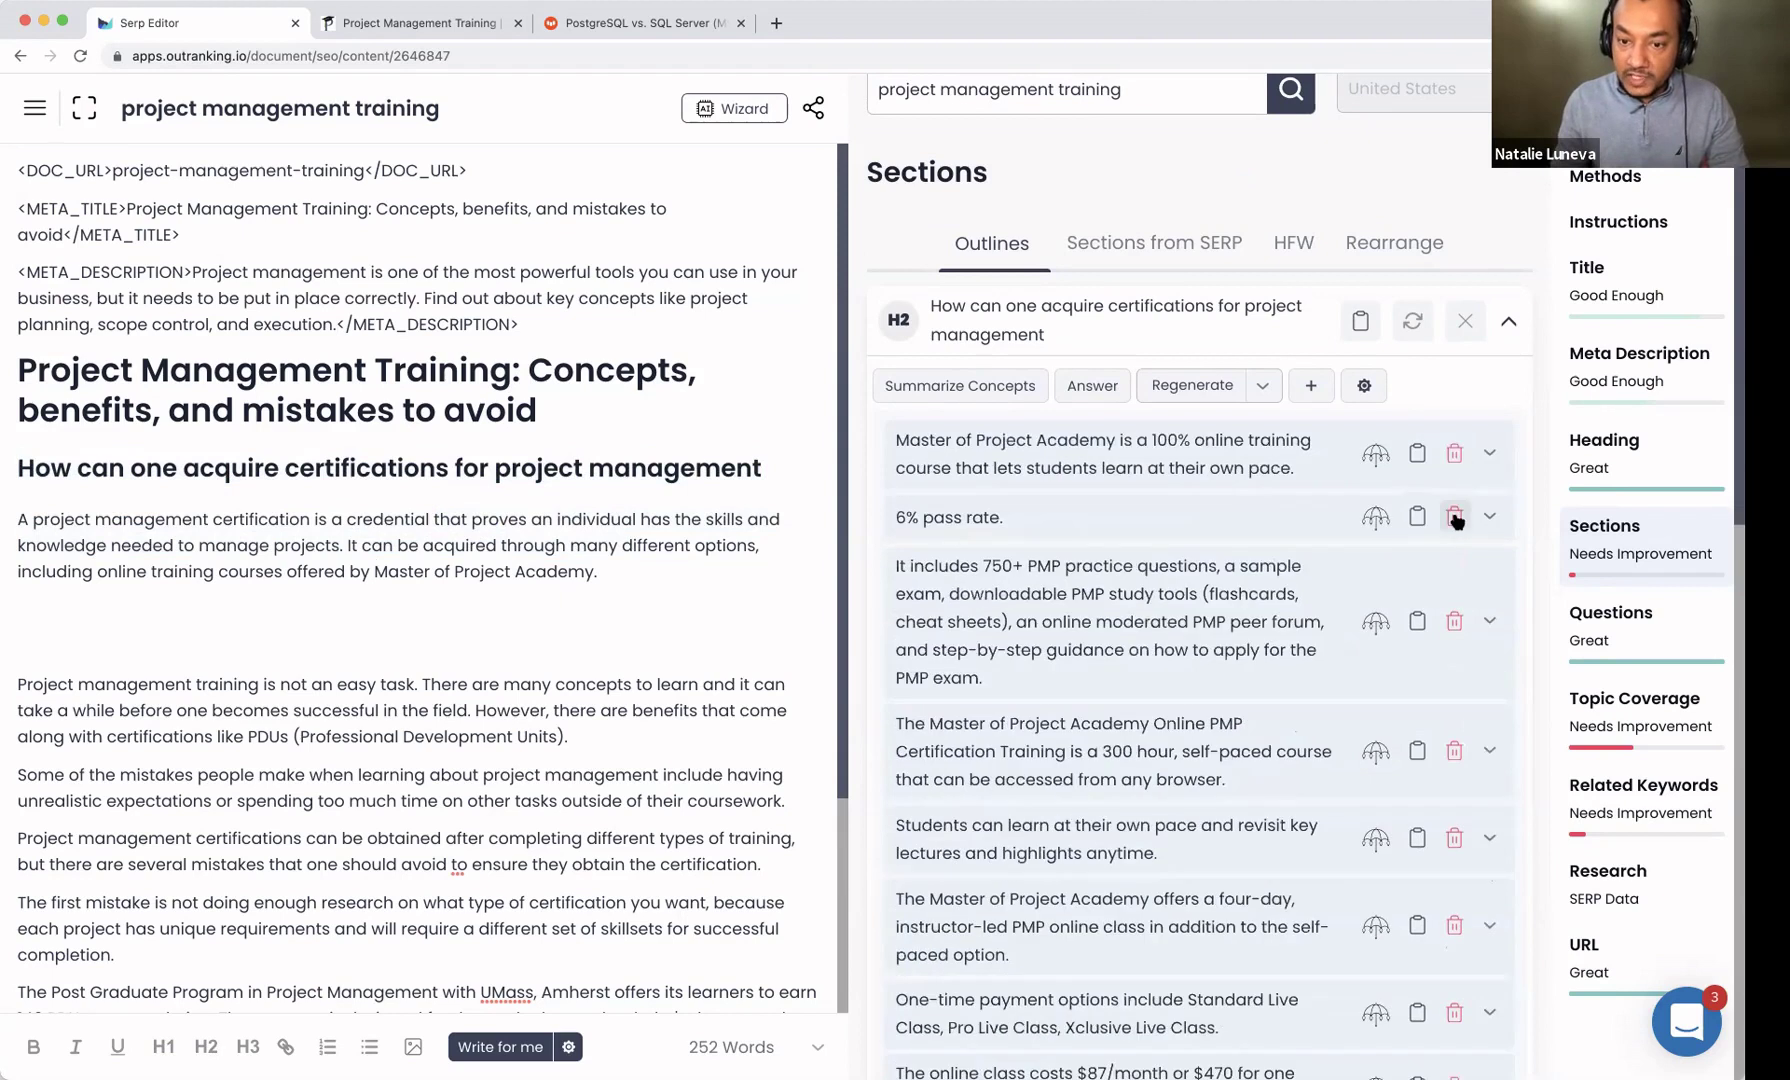
pyautogui.click(1456, 452)
pyautogui.click(1455, 444)
pyautogui.click(1456, 492)
pyautogui.click(1456, 478)
pyautogui.click(1457, 466)
pyautogui.click(1457, 462)
pyautogui.click(1455, 455)
pyautogui.click(1455, 455)
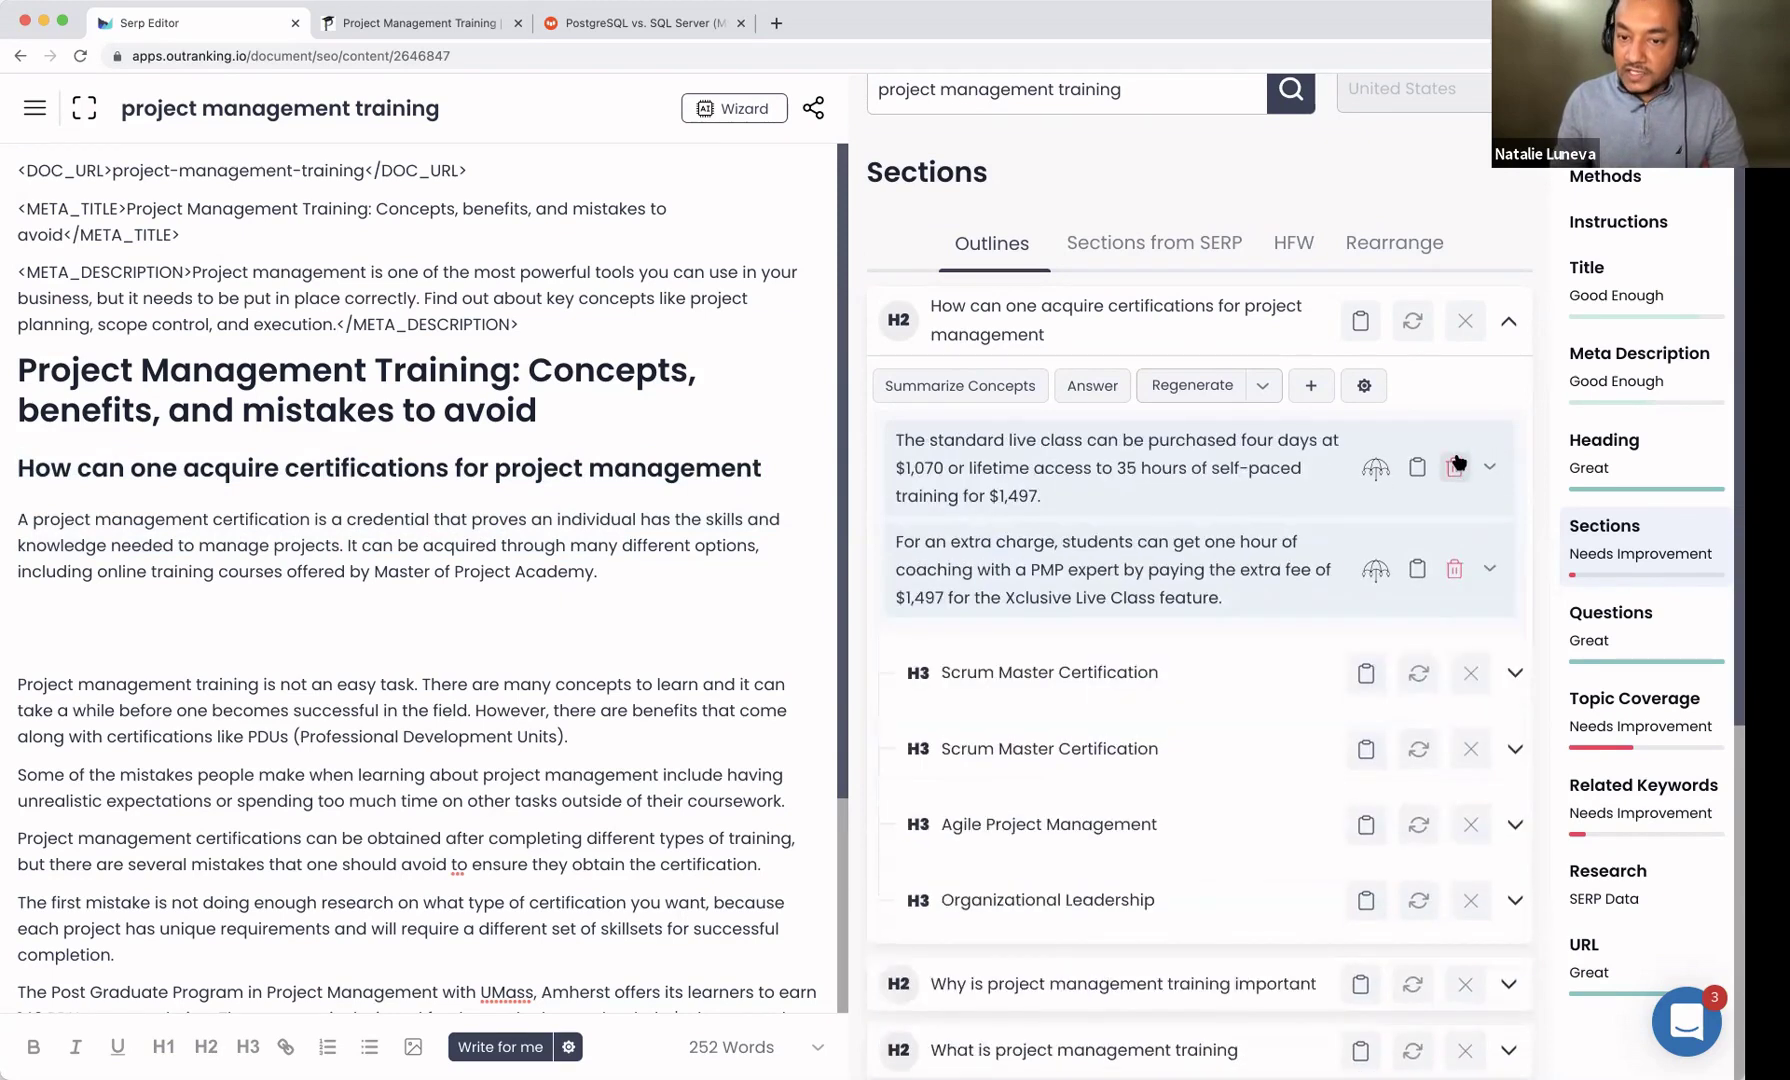
pyautogui.click(1455, 455)
pyautogui.click(1454, 452)
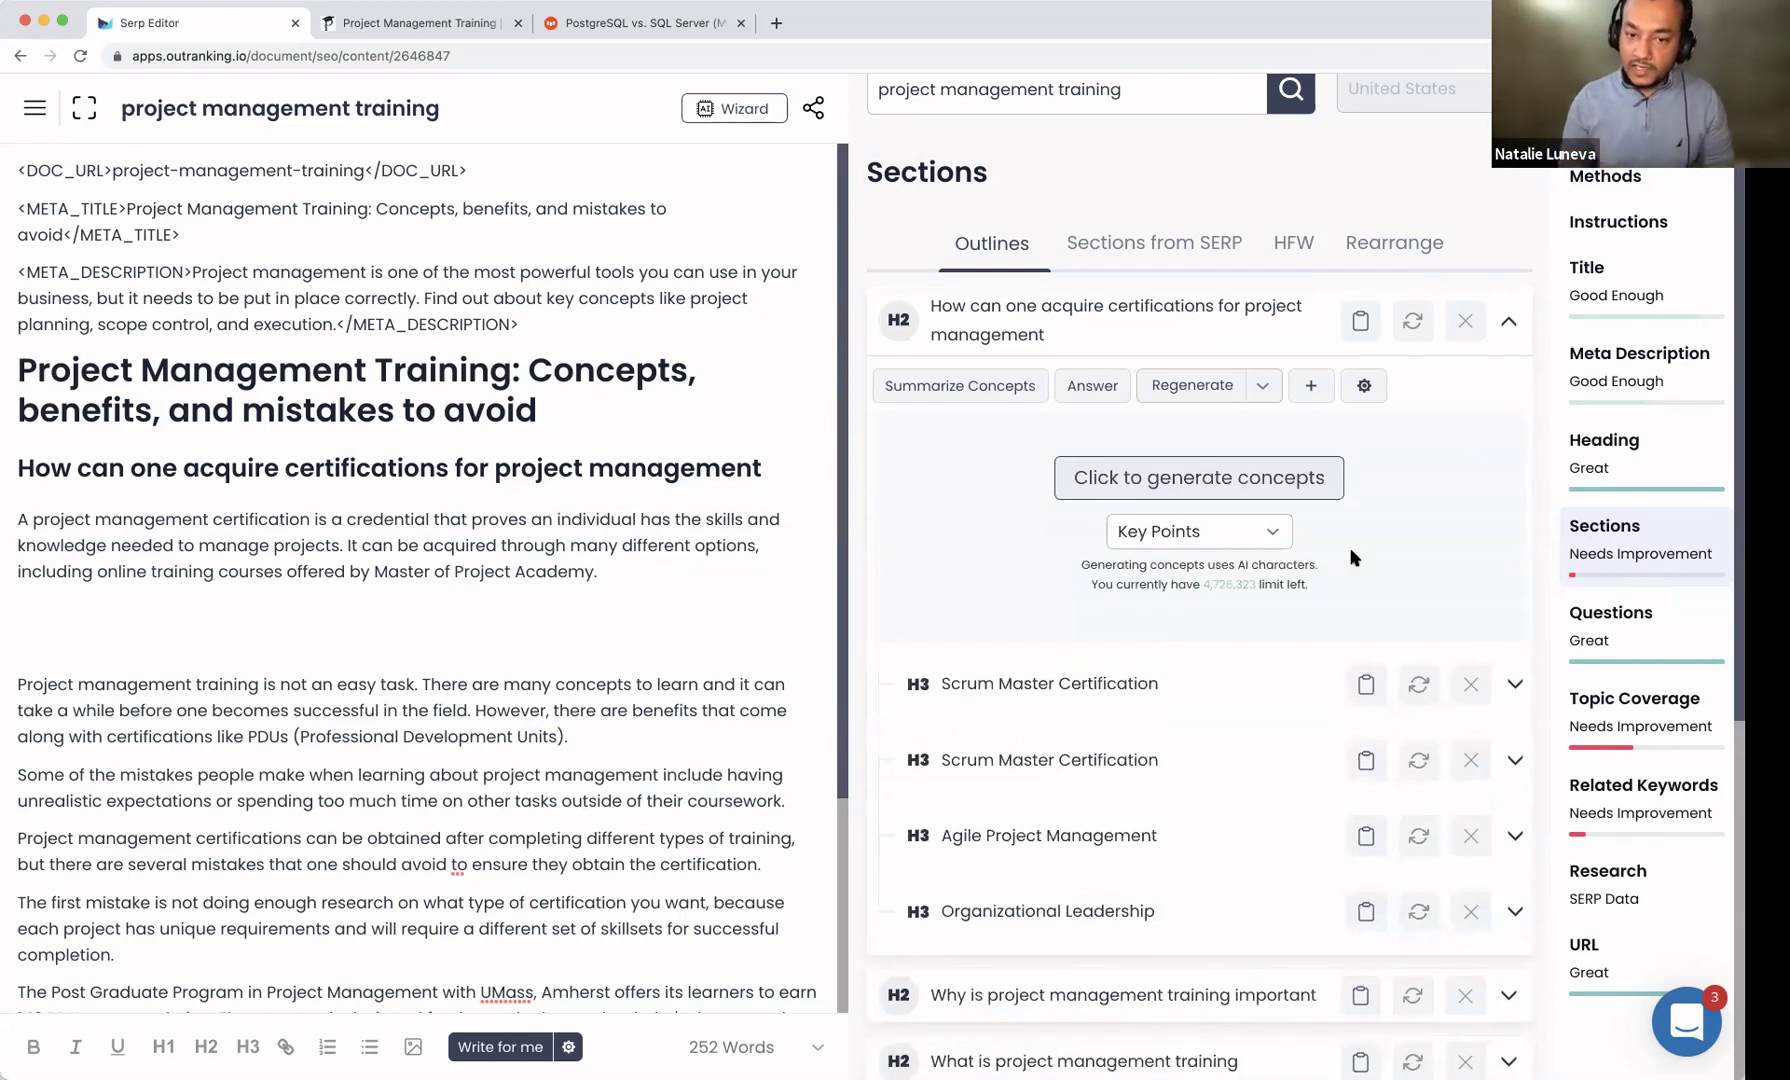
# Step: Generate concepts for the certifications H2 using the Introduction template
pyautogui.click(1263, 388)
pyautogui.click(1218, 468)
pyautogui.click(1275, 535)
pyautogui.click(1190, 811)
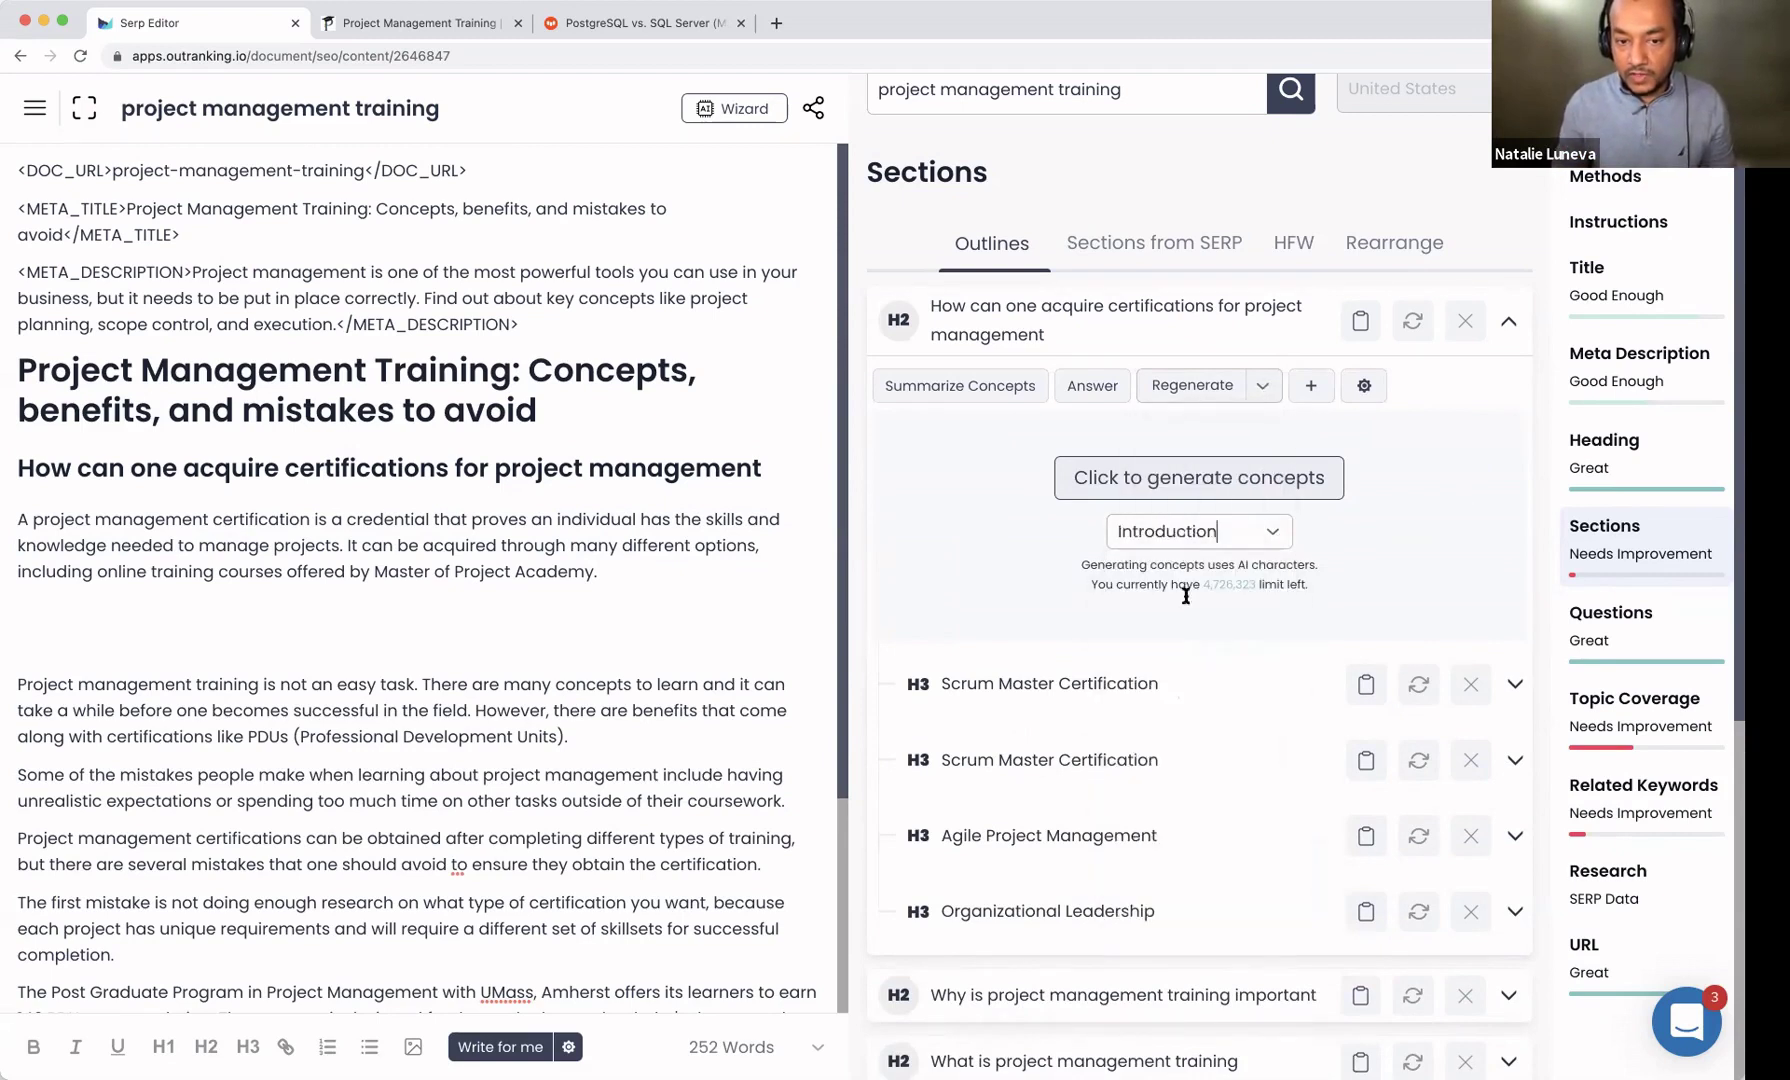
pyautogui.click(1177, 480)
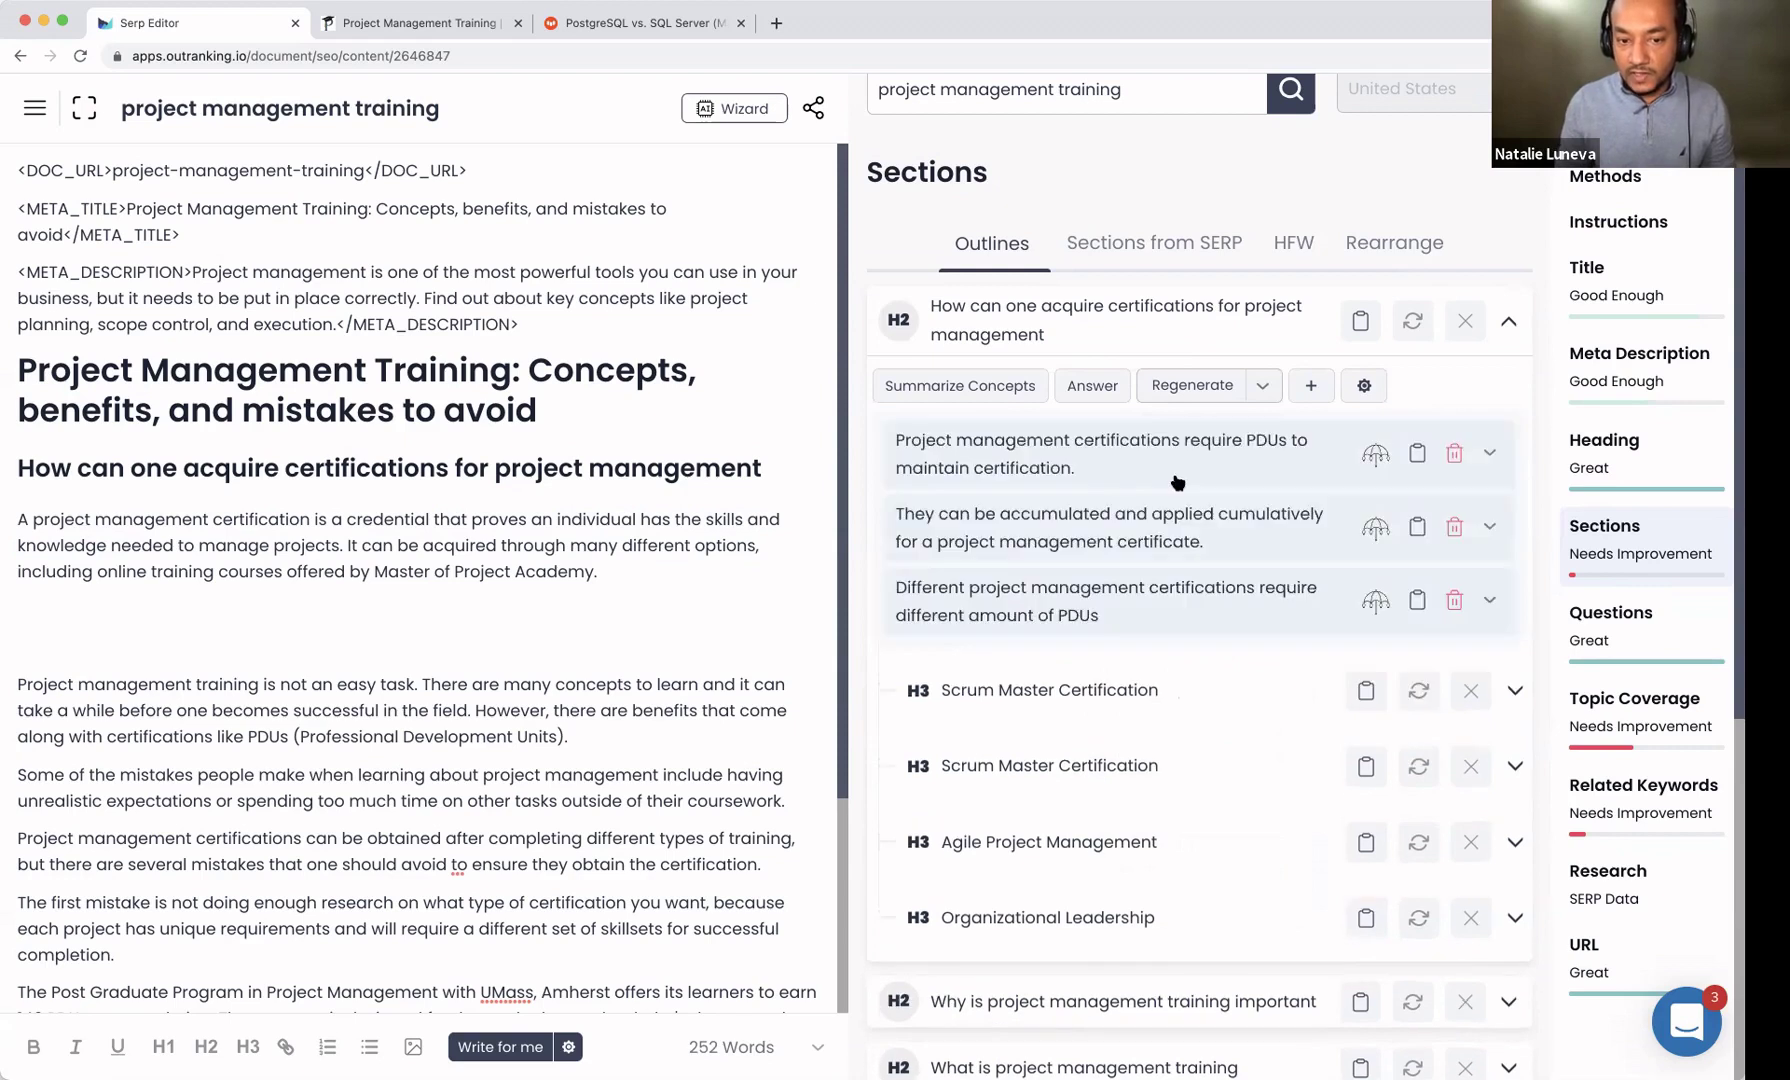
# Step: Regenerate the concepts for the certifications H2 using the Default template
pyautogui.click(1263, 386)
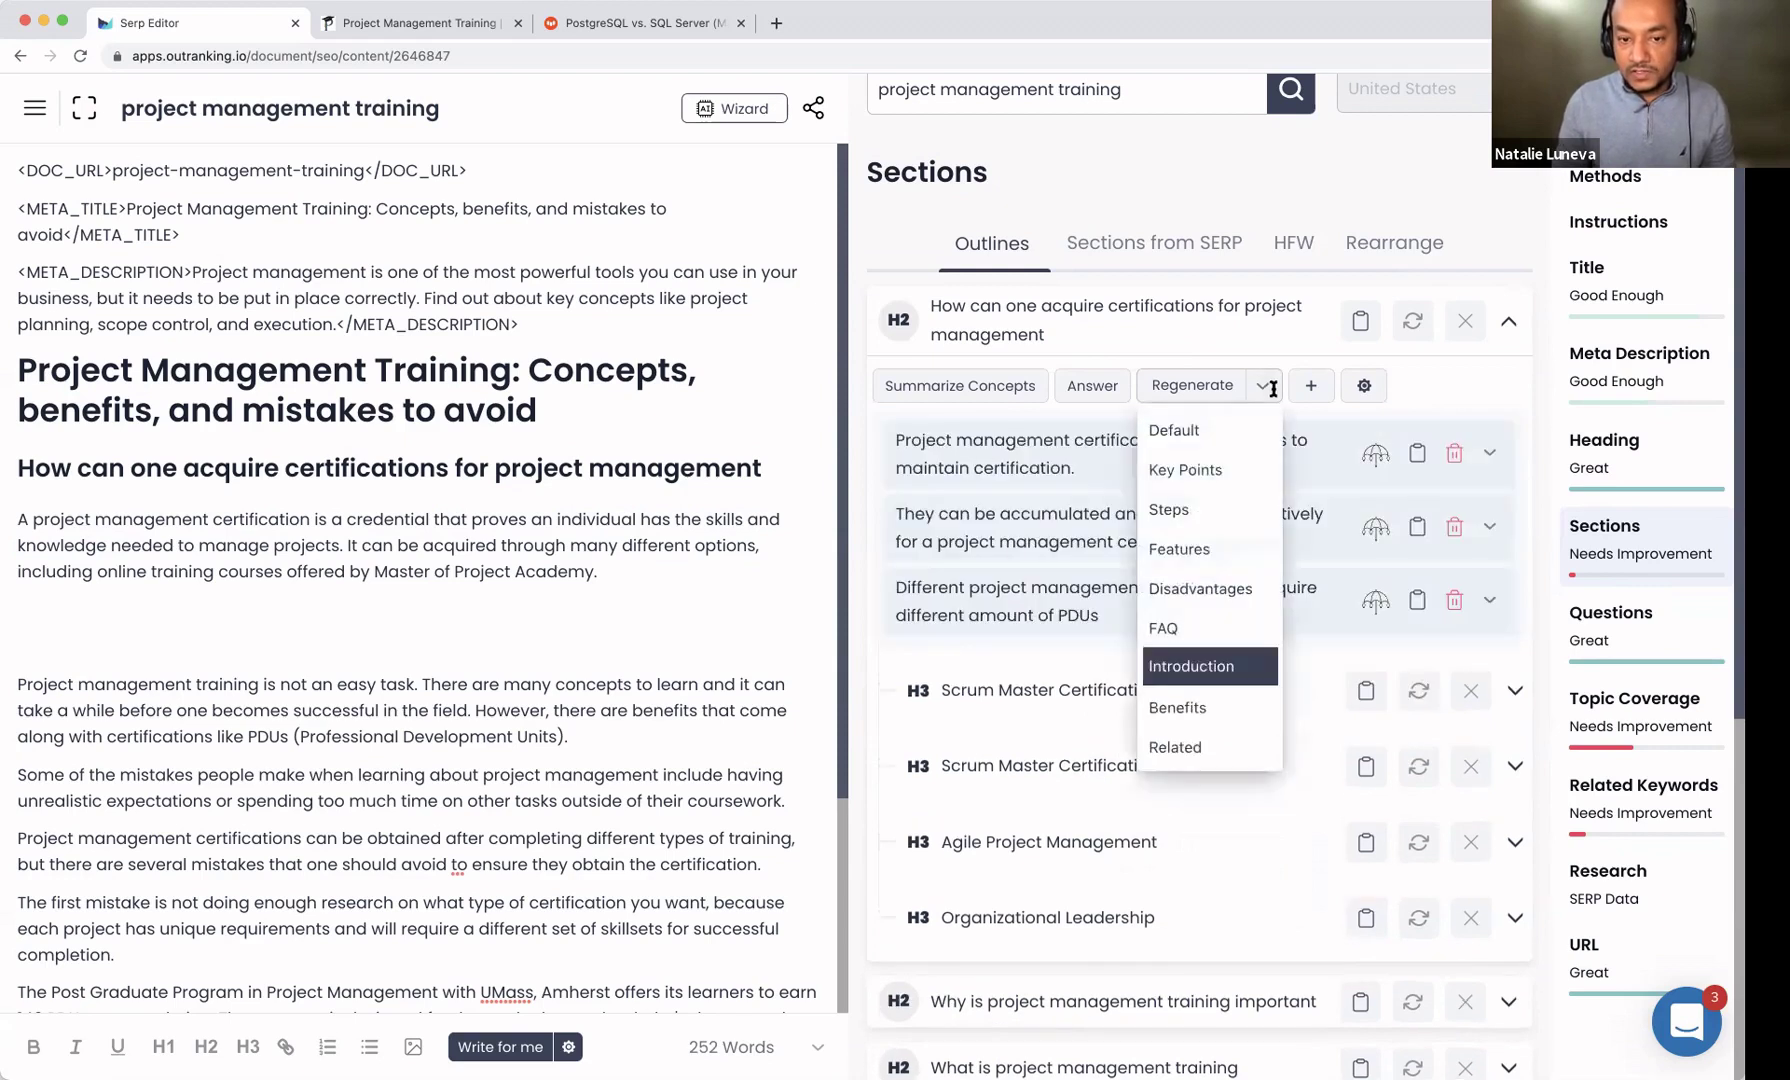
pyautogui.click(1222, 436)
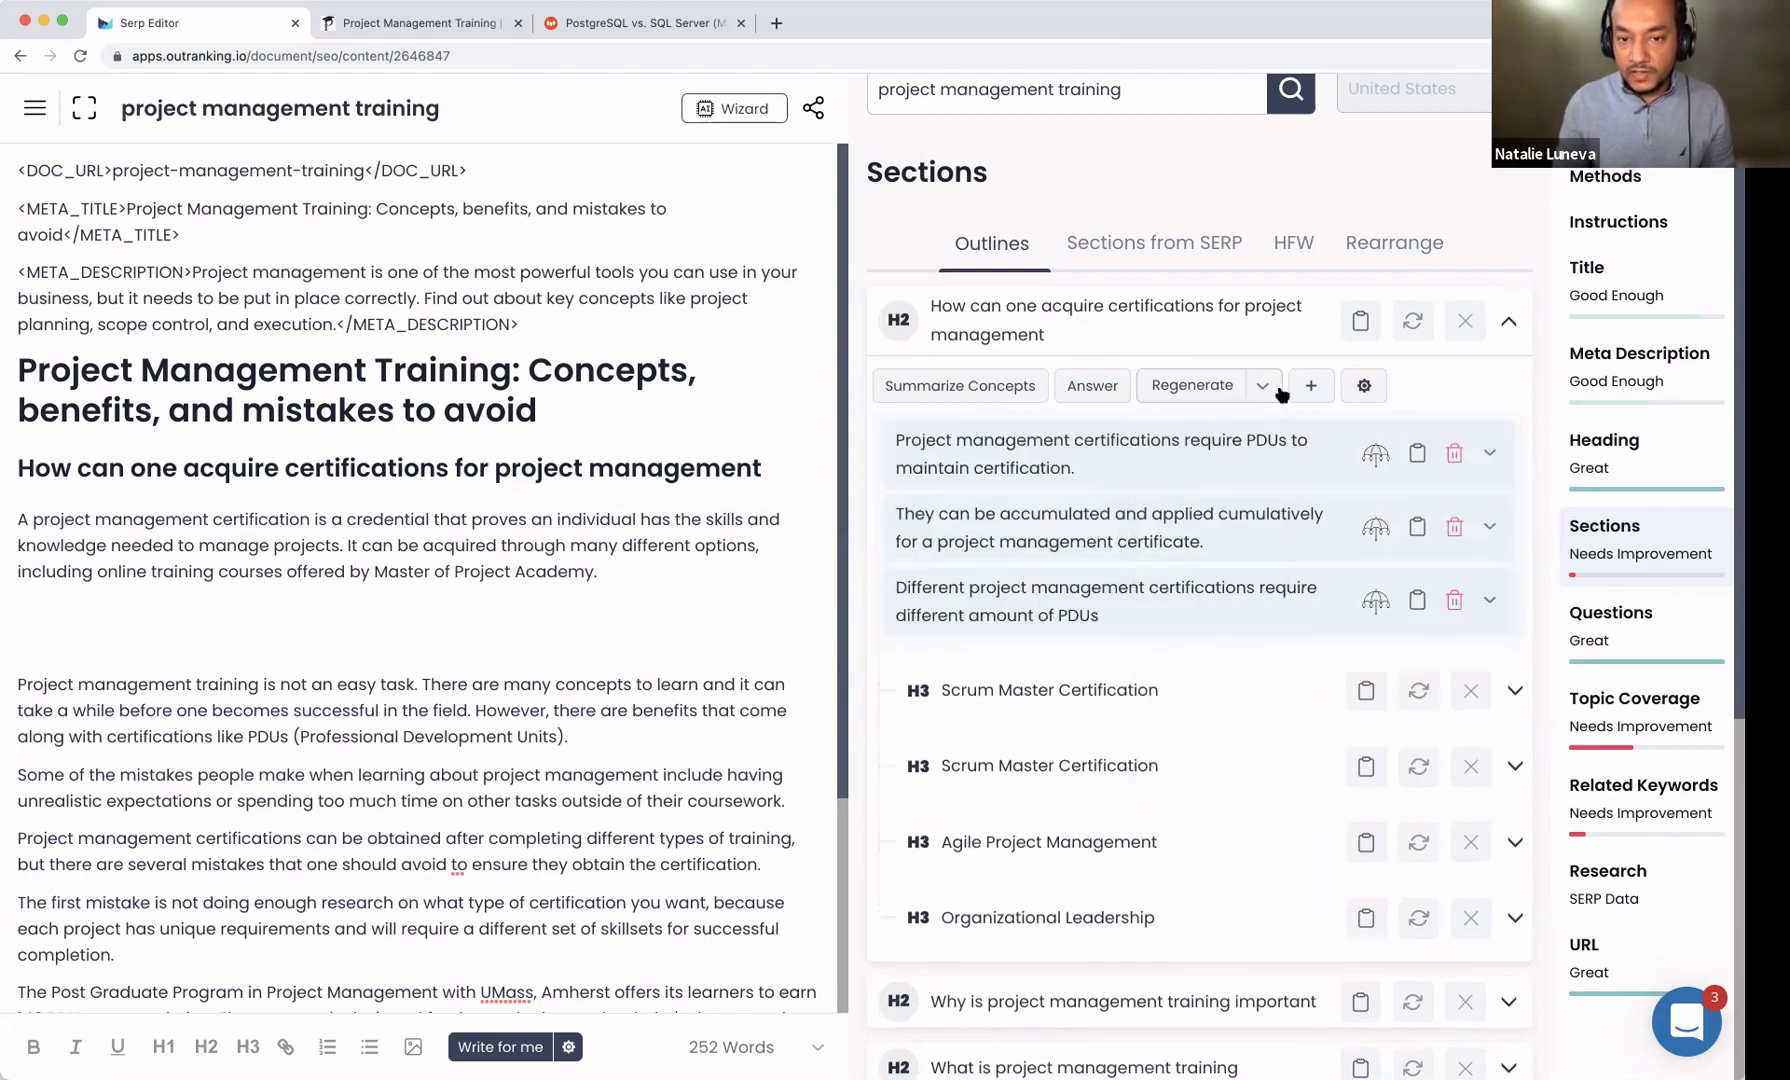
pyautogui.click(1197, 392)
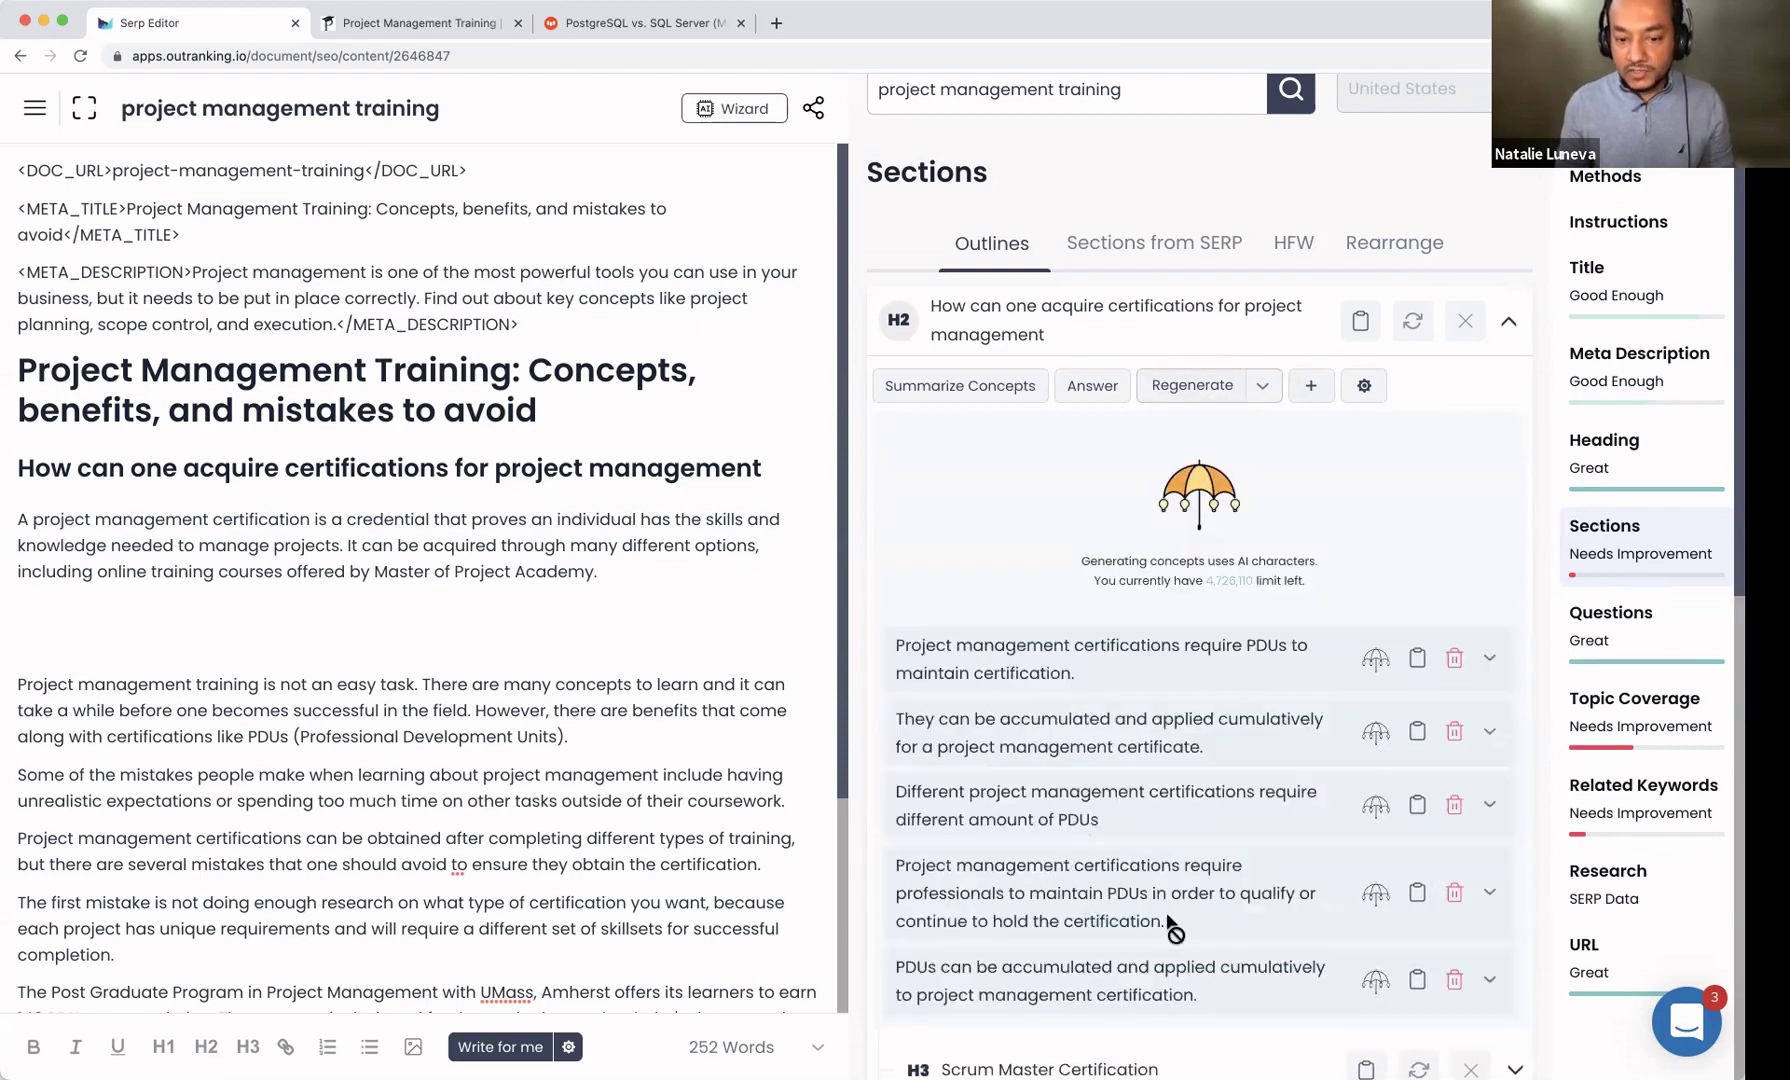
pyautogui.scroll(-3, 1175, 925)
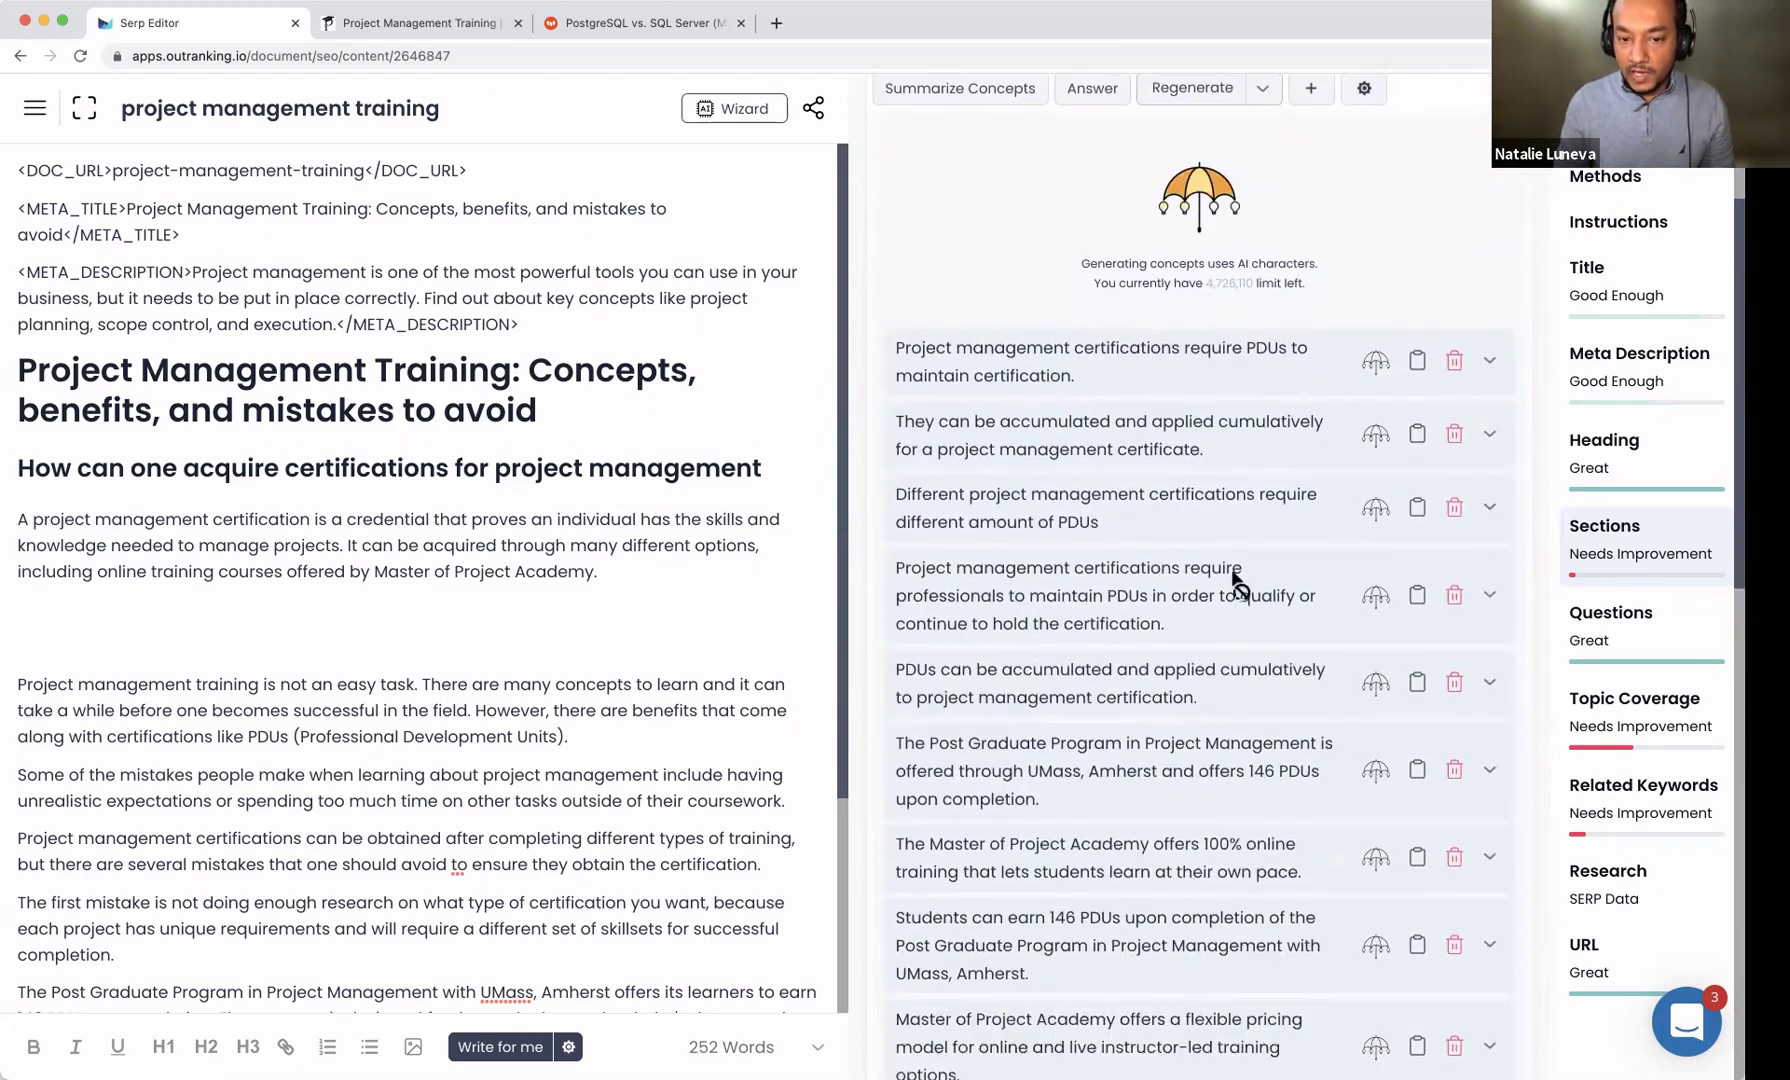
pyautogui.scroll(3, 1240, 700)
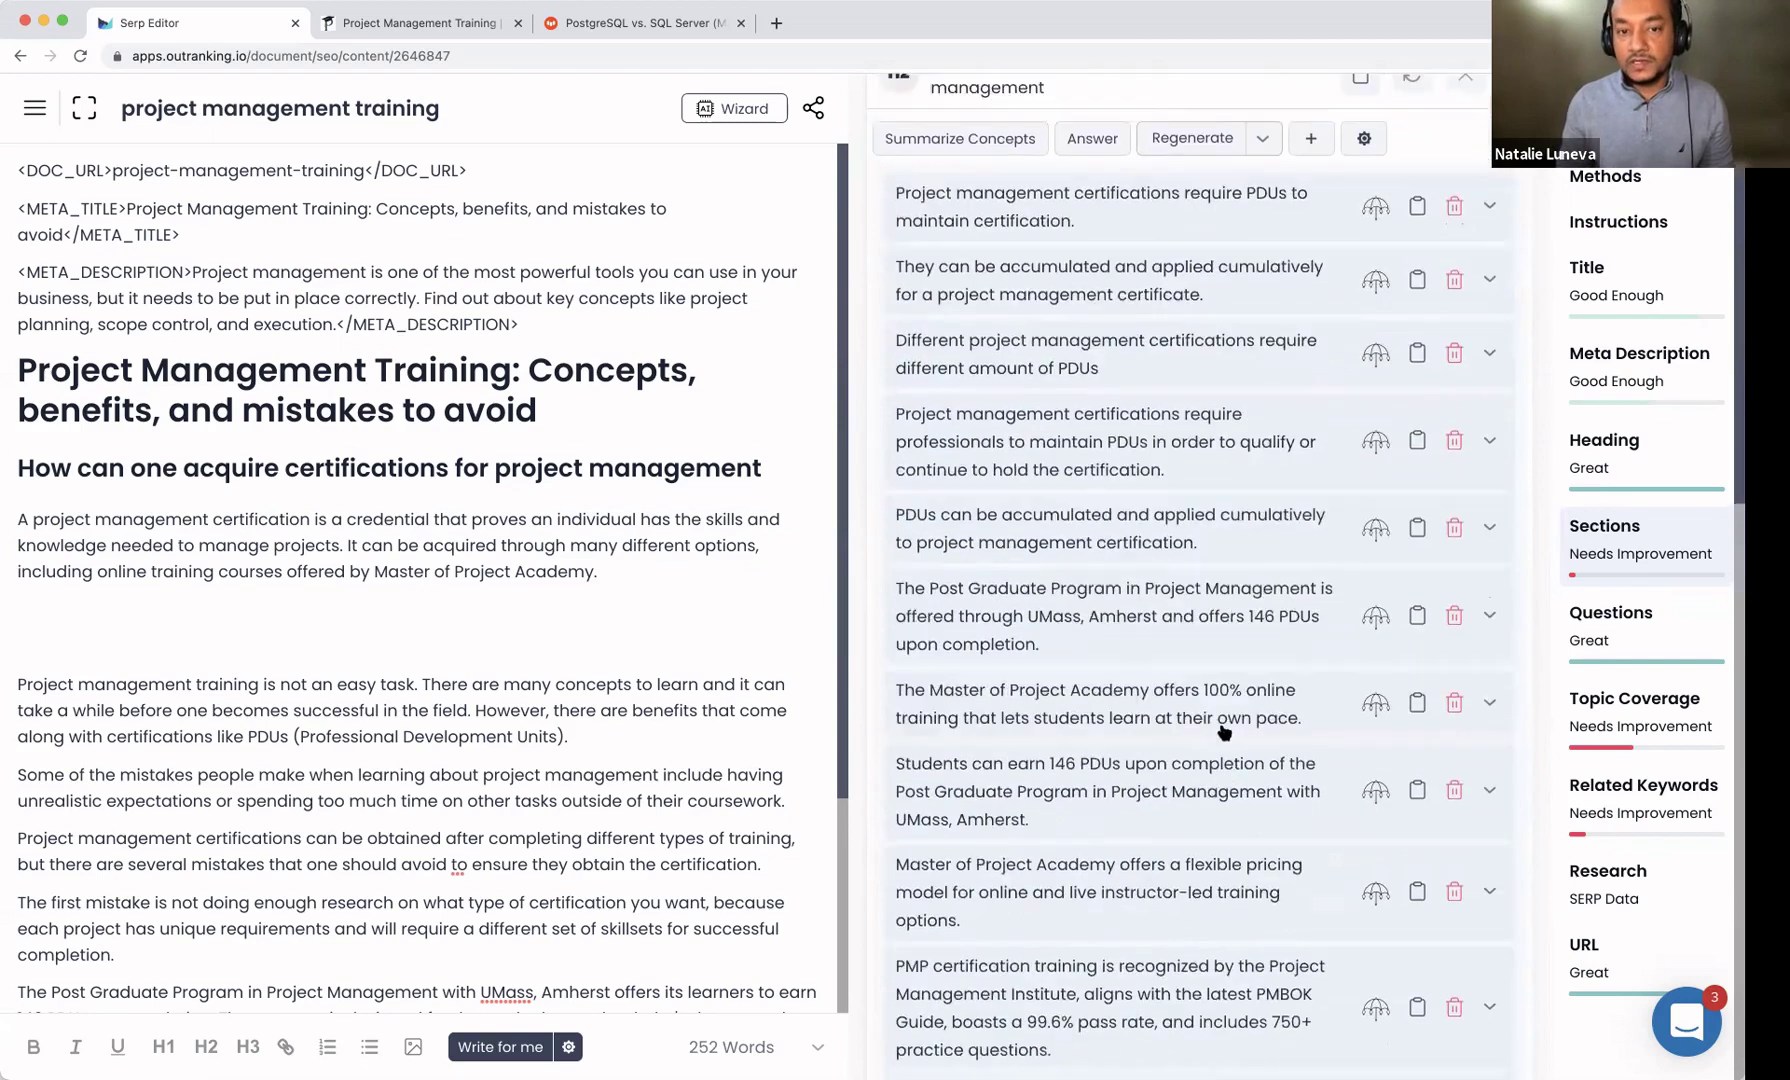
# Step: Mark the first three PDU concepts under the certifications H2 as selected
pyautogui.click(1375, 414)
pyautogui.click(1375, 488)
pyautogui.click(1376, 563)
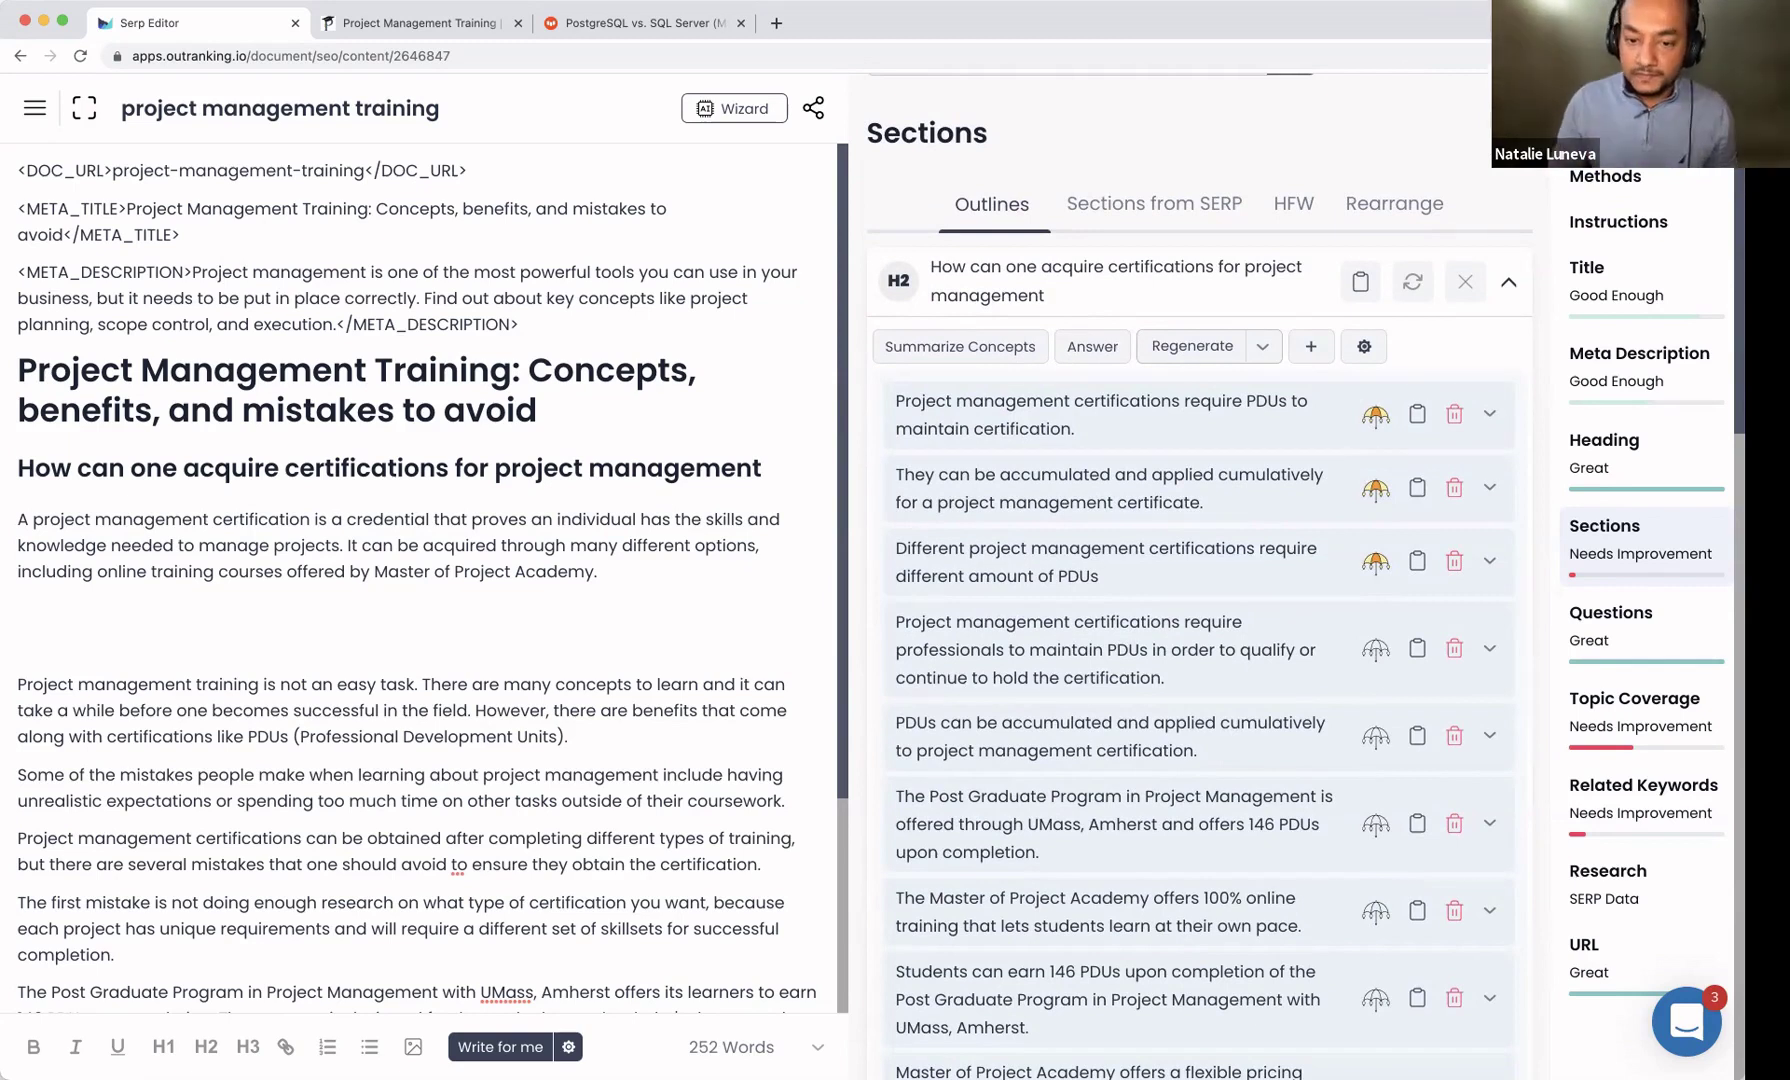
pyautogui.scroll(-3, 1229, 791)
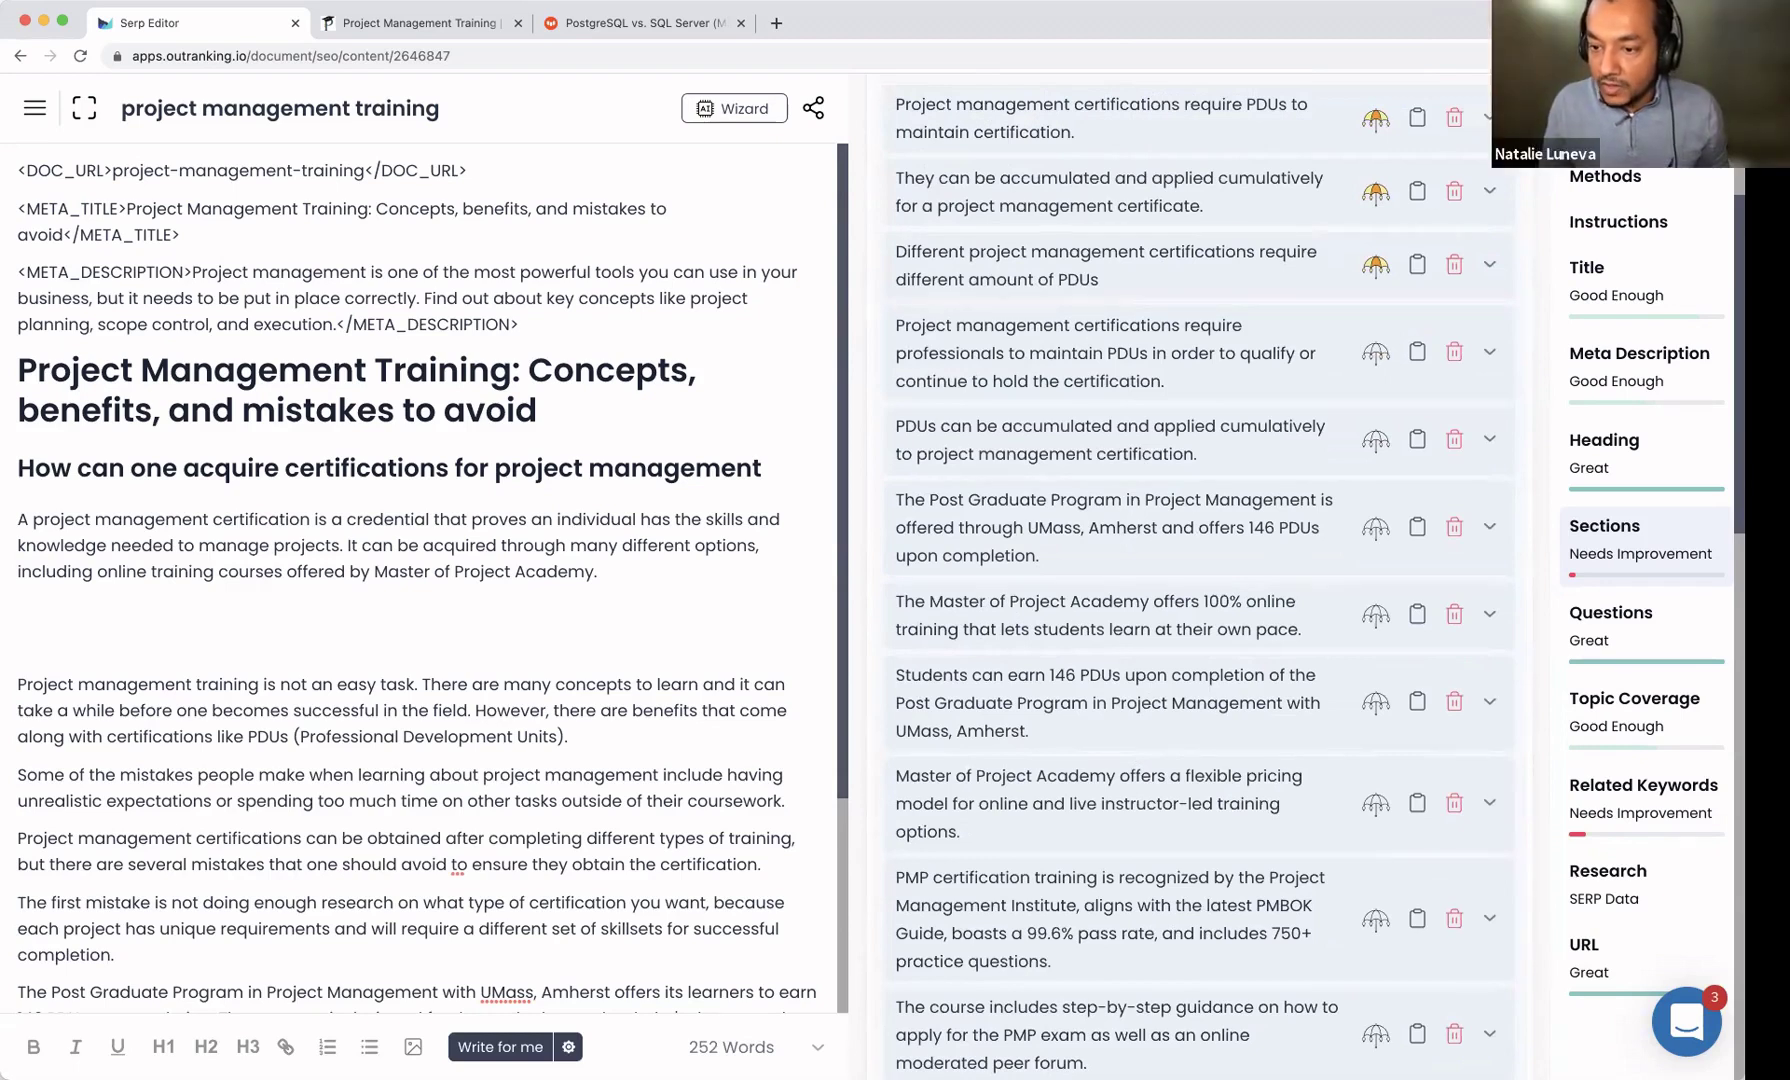
pyautogui.click(772, 469)
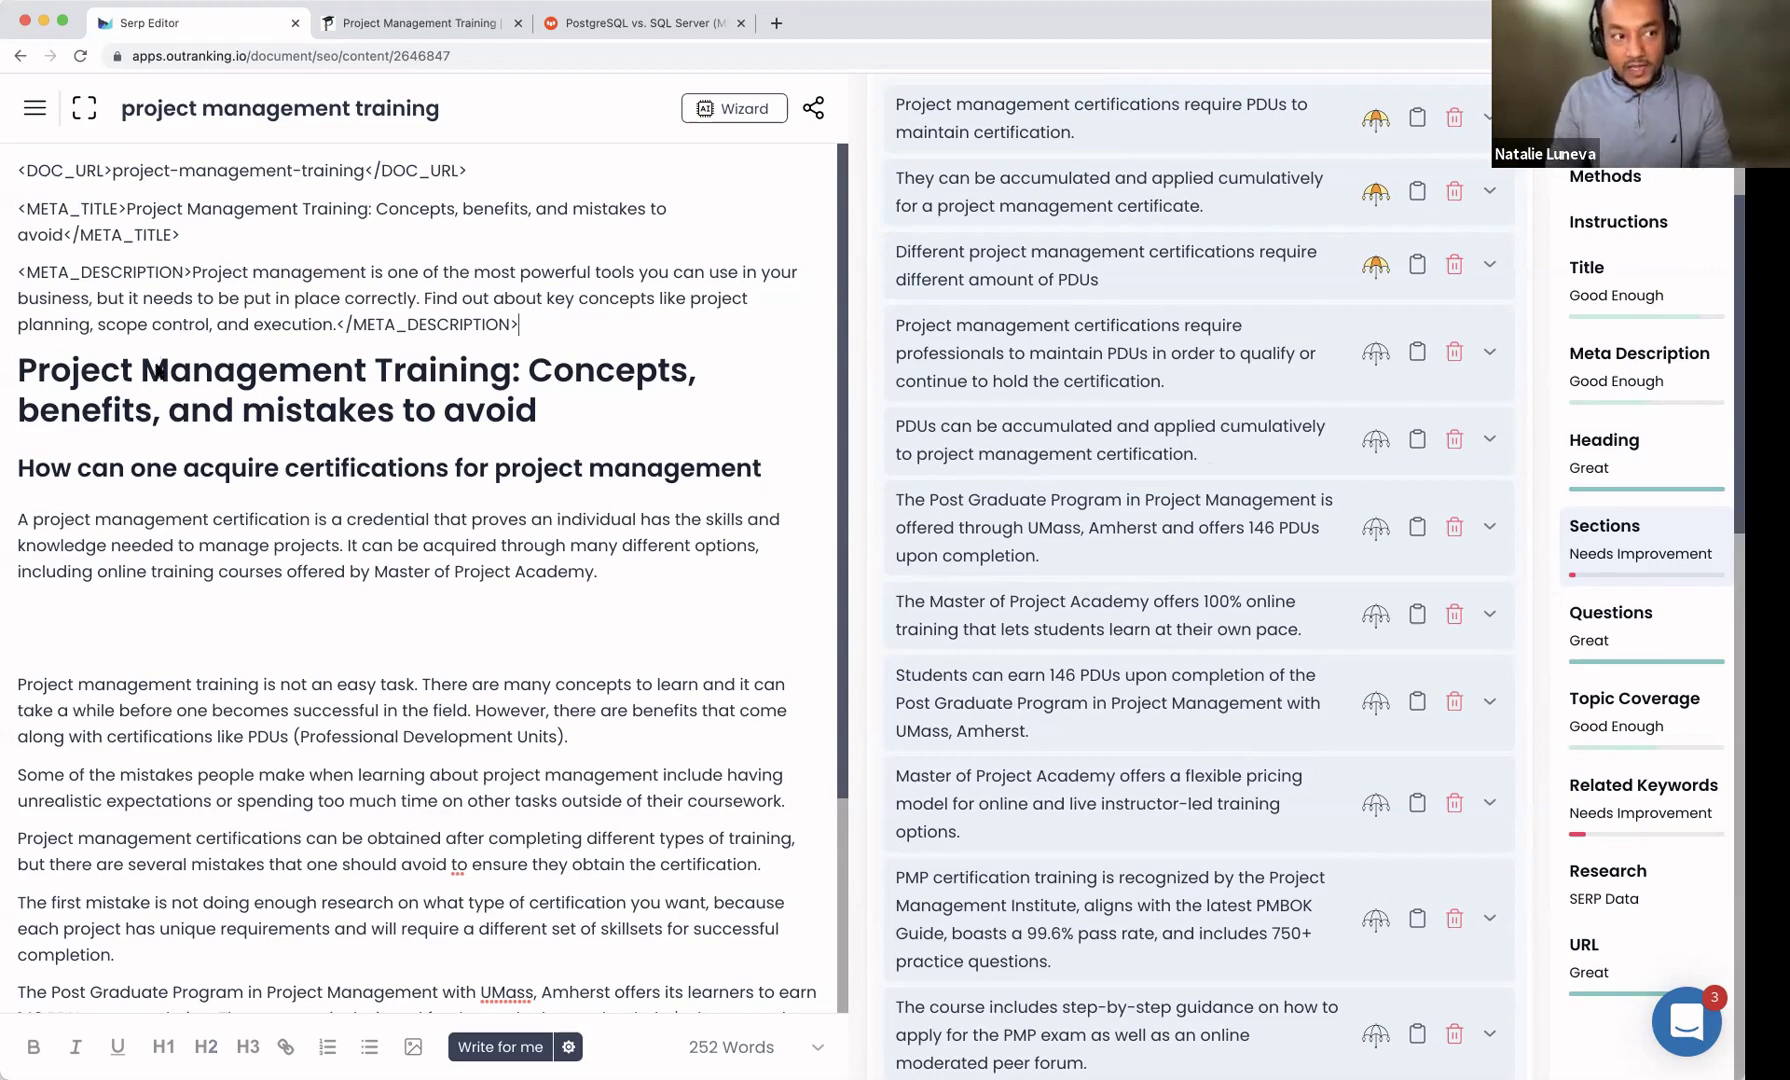
pyautogui.click(1717, 572)
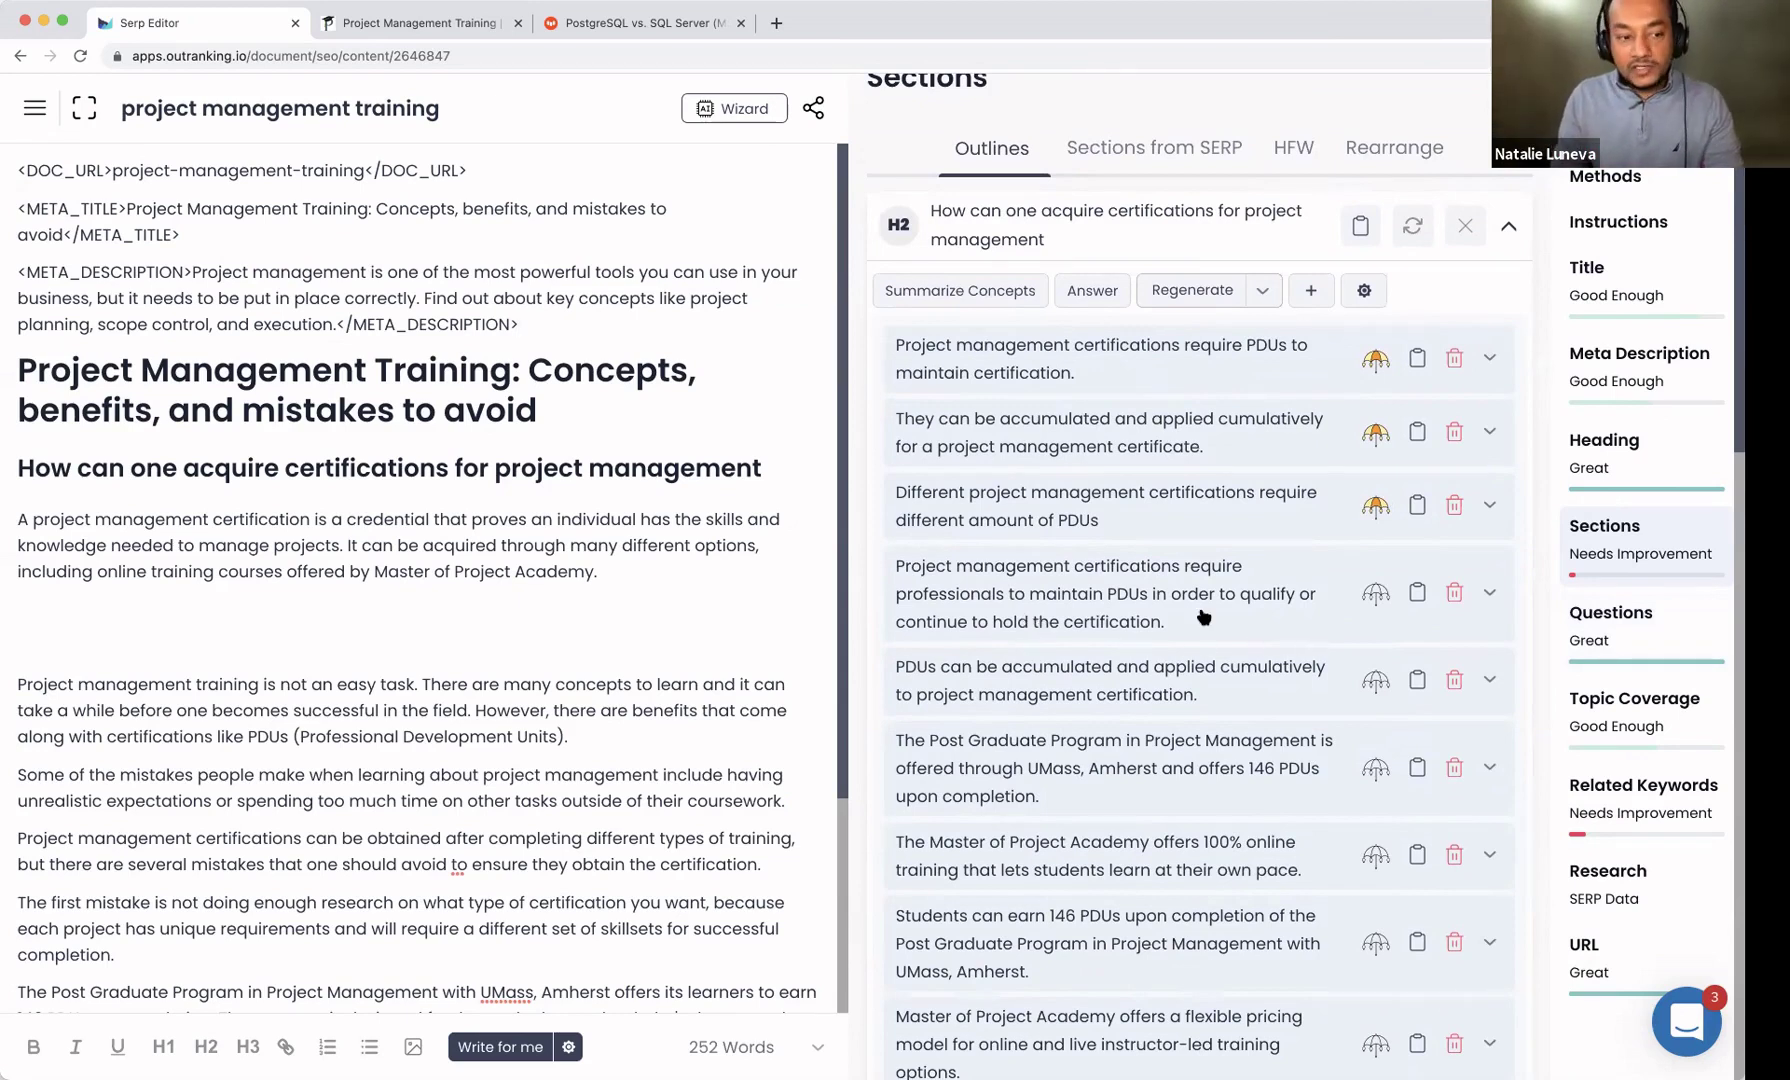
# Step: Delete every concept listed under the certifications H2, from the first PDU concept through the Lifetime access one
pyautogui.click(1457, 358)
pyautogui.click(1457, 358)
pyautogui.click(1457, 356)
pyautogui.click(1457, 356)
pyautogui.click(1457, 356)
pyautogui.click(1457, 356)
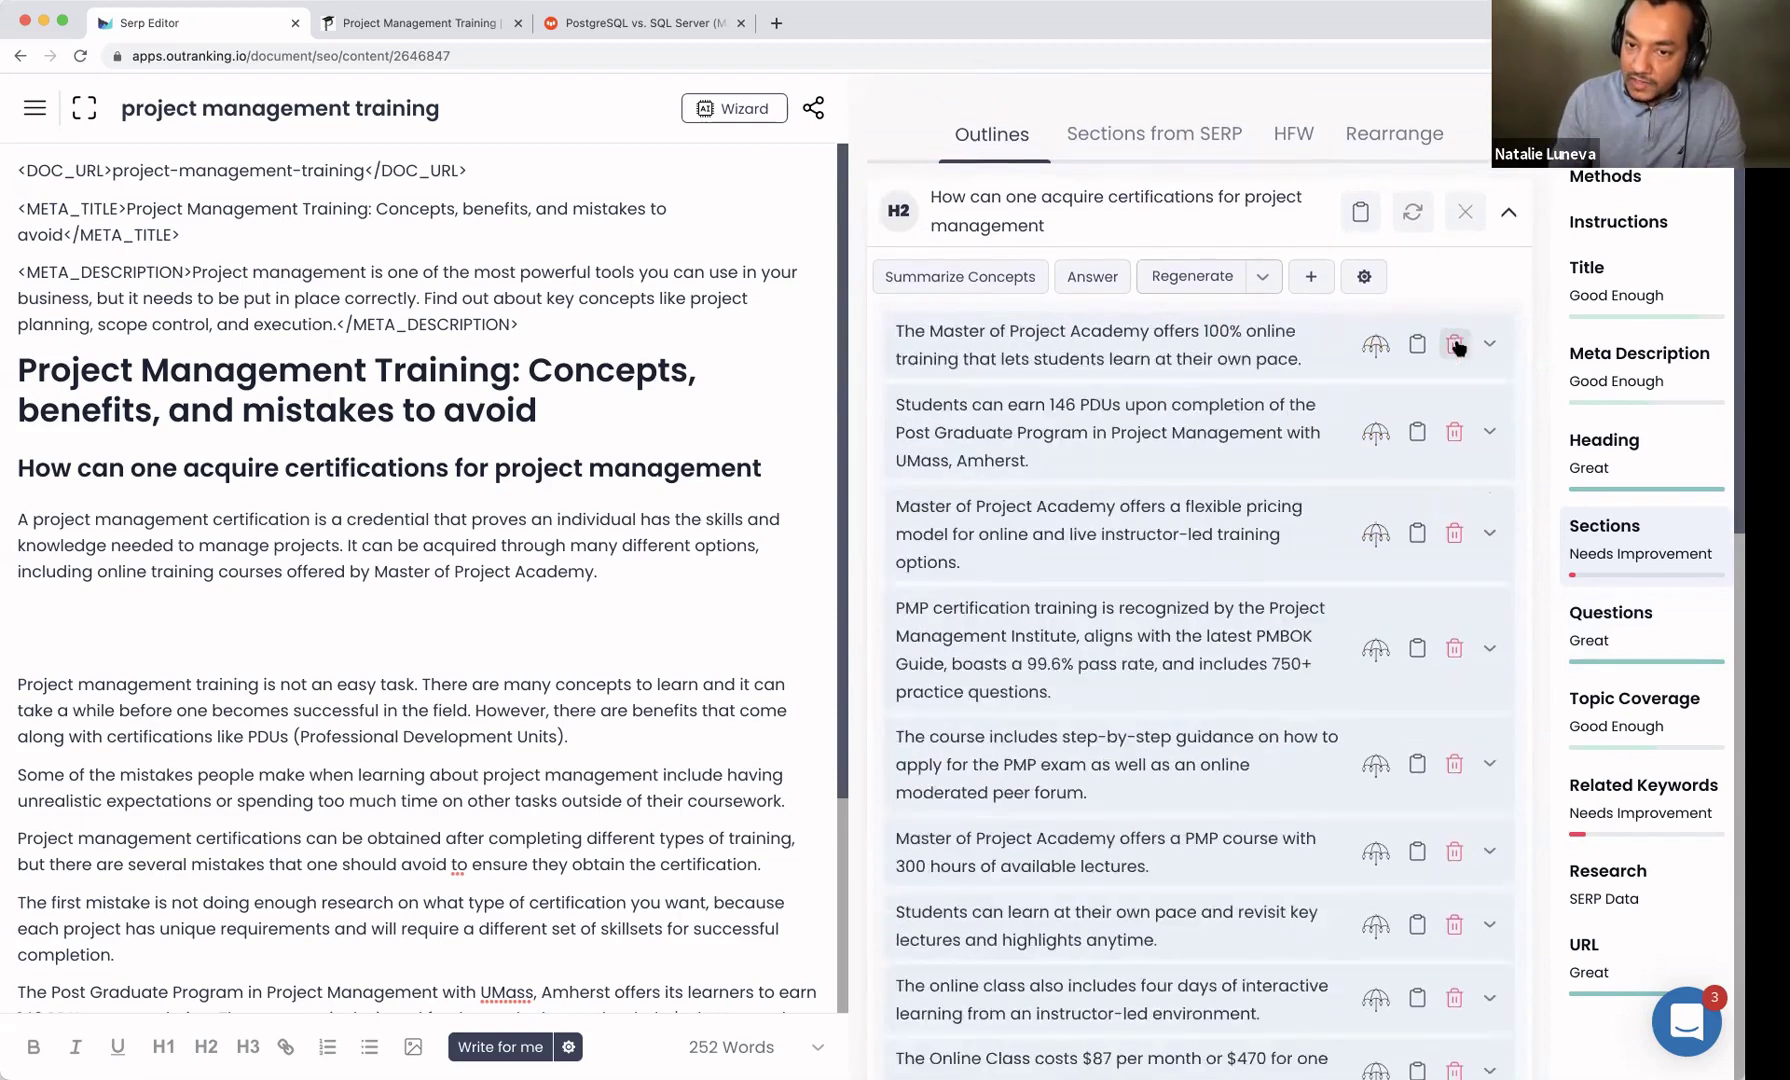
pyautogui.click(1457, 358)
pyautogui.click(1457, 358)
pyautogui.click(1457, 358)
pyautogui.click(1456, 376)
pyautogui.click(1456, 376)
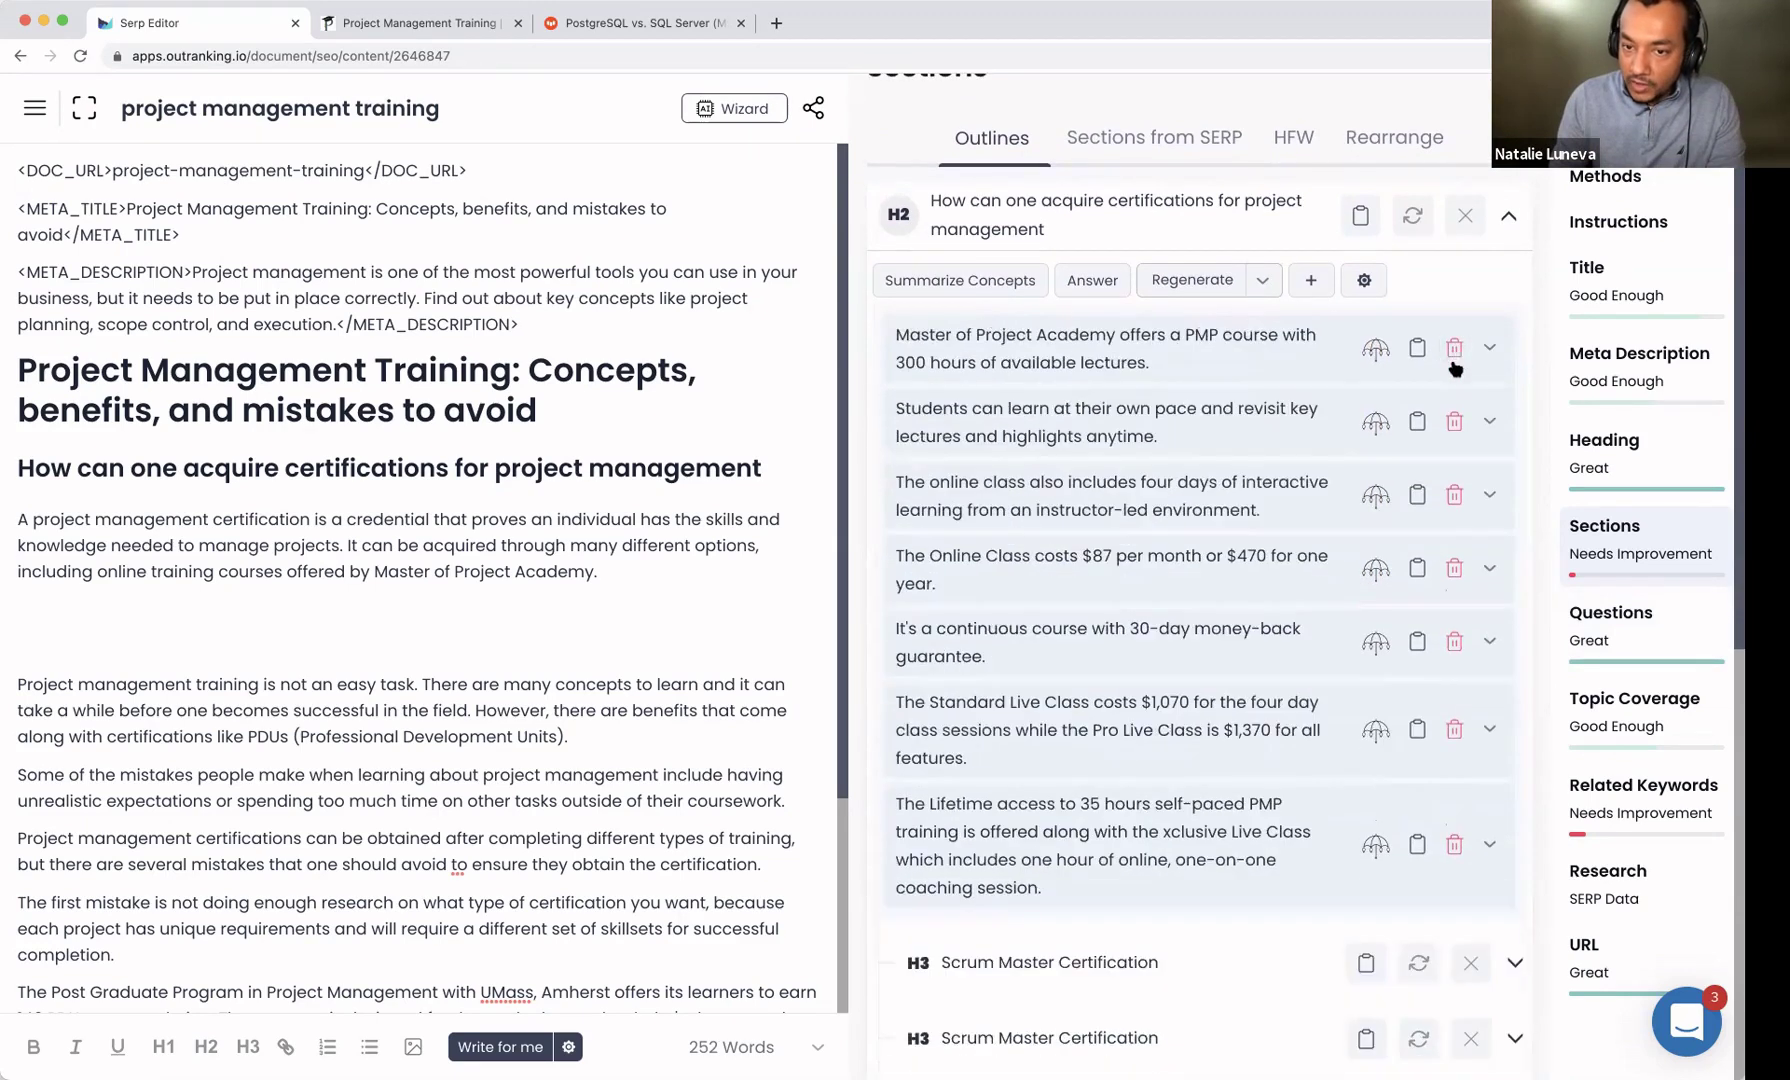
pyautogui.click(1457, 360)
pyautogui.click(1457, 360)
pyautogui.click(1457, 358)
pyautogui.click(1457, 358)
pyautogui.click(1457, 356)
pyautogui.click(1457, 356)
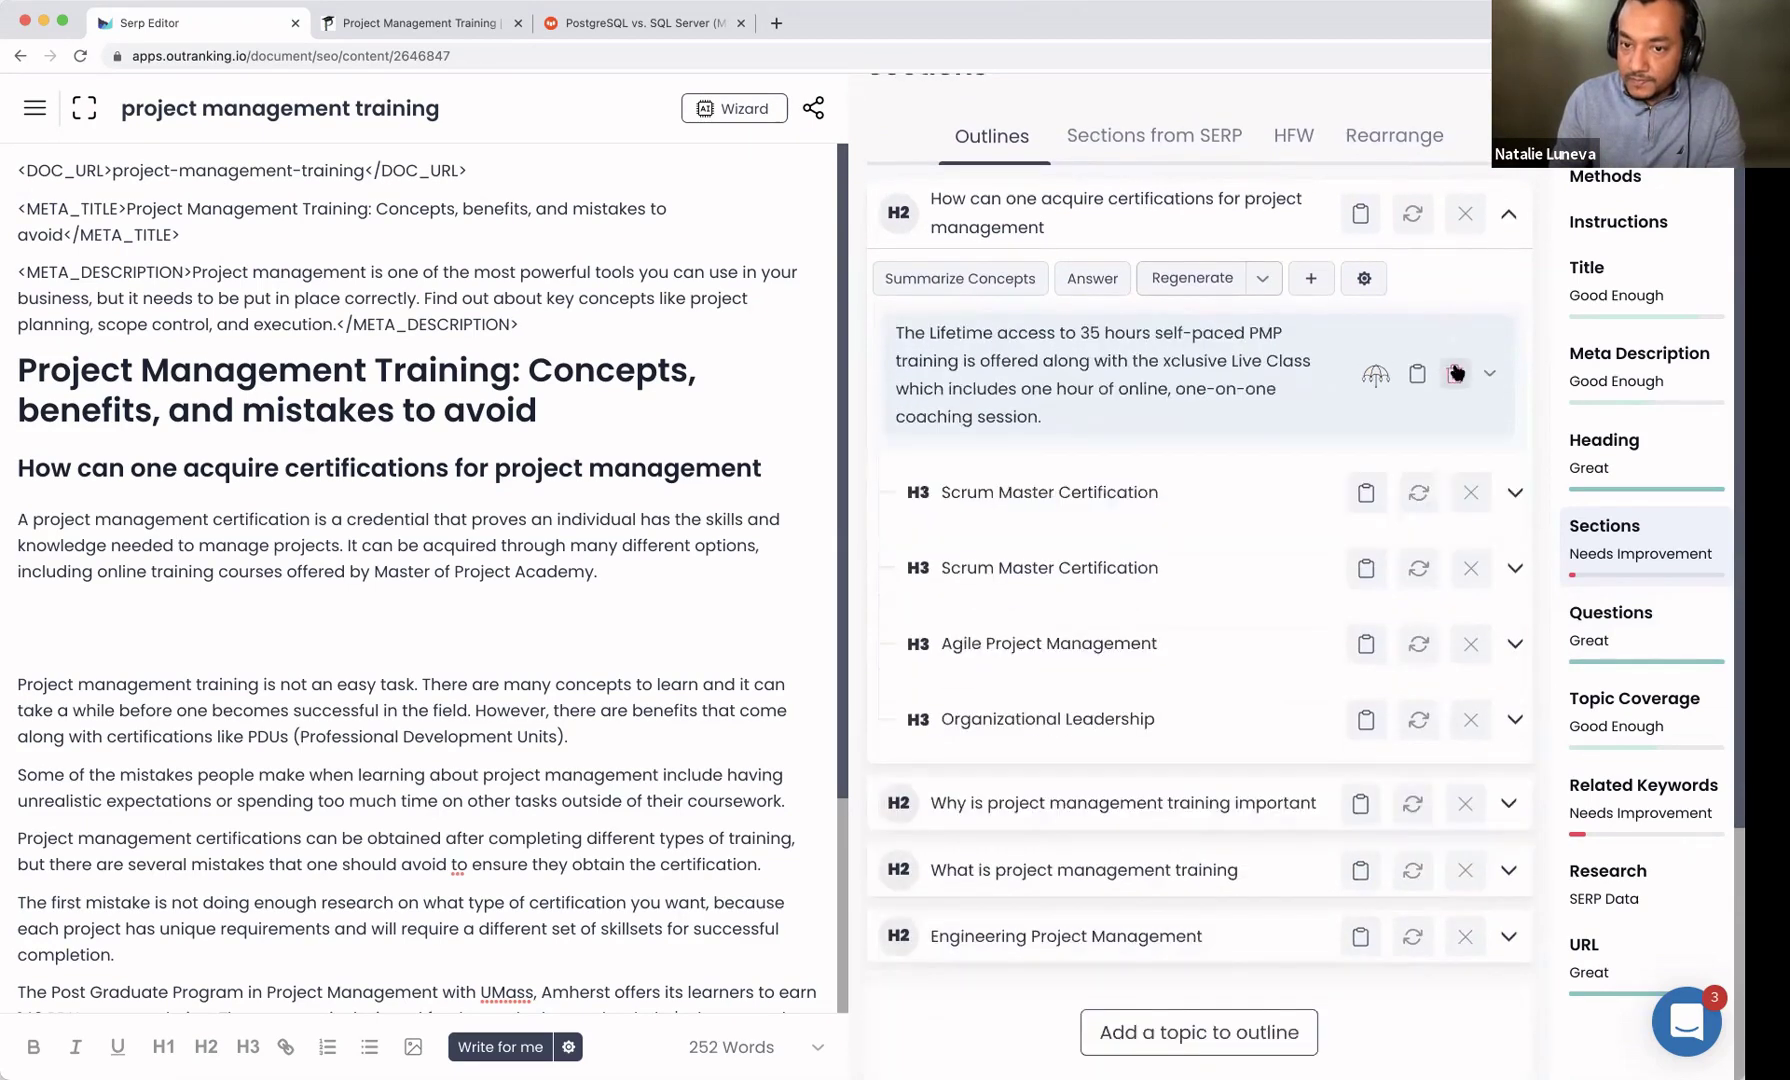
pyautogui.click(1457, 356)
pyautogui.click(1285, 424)
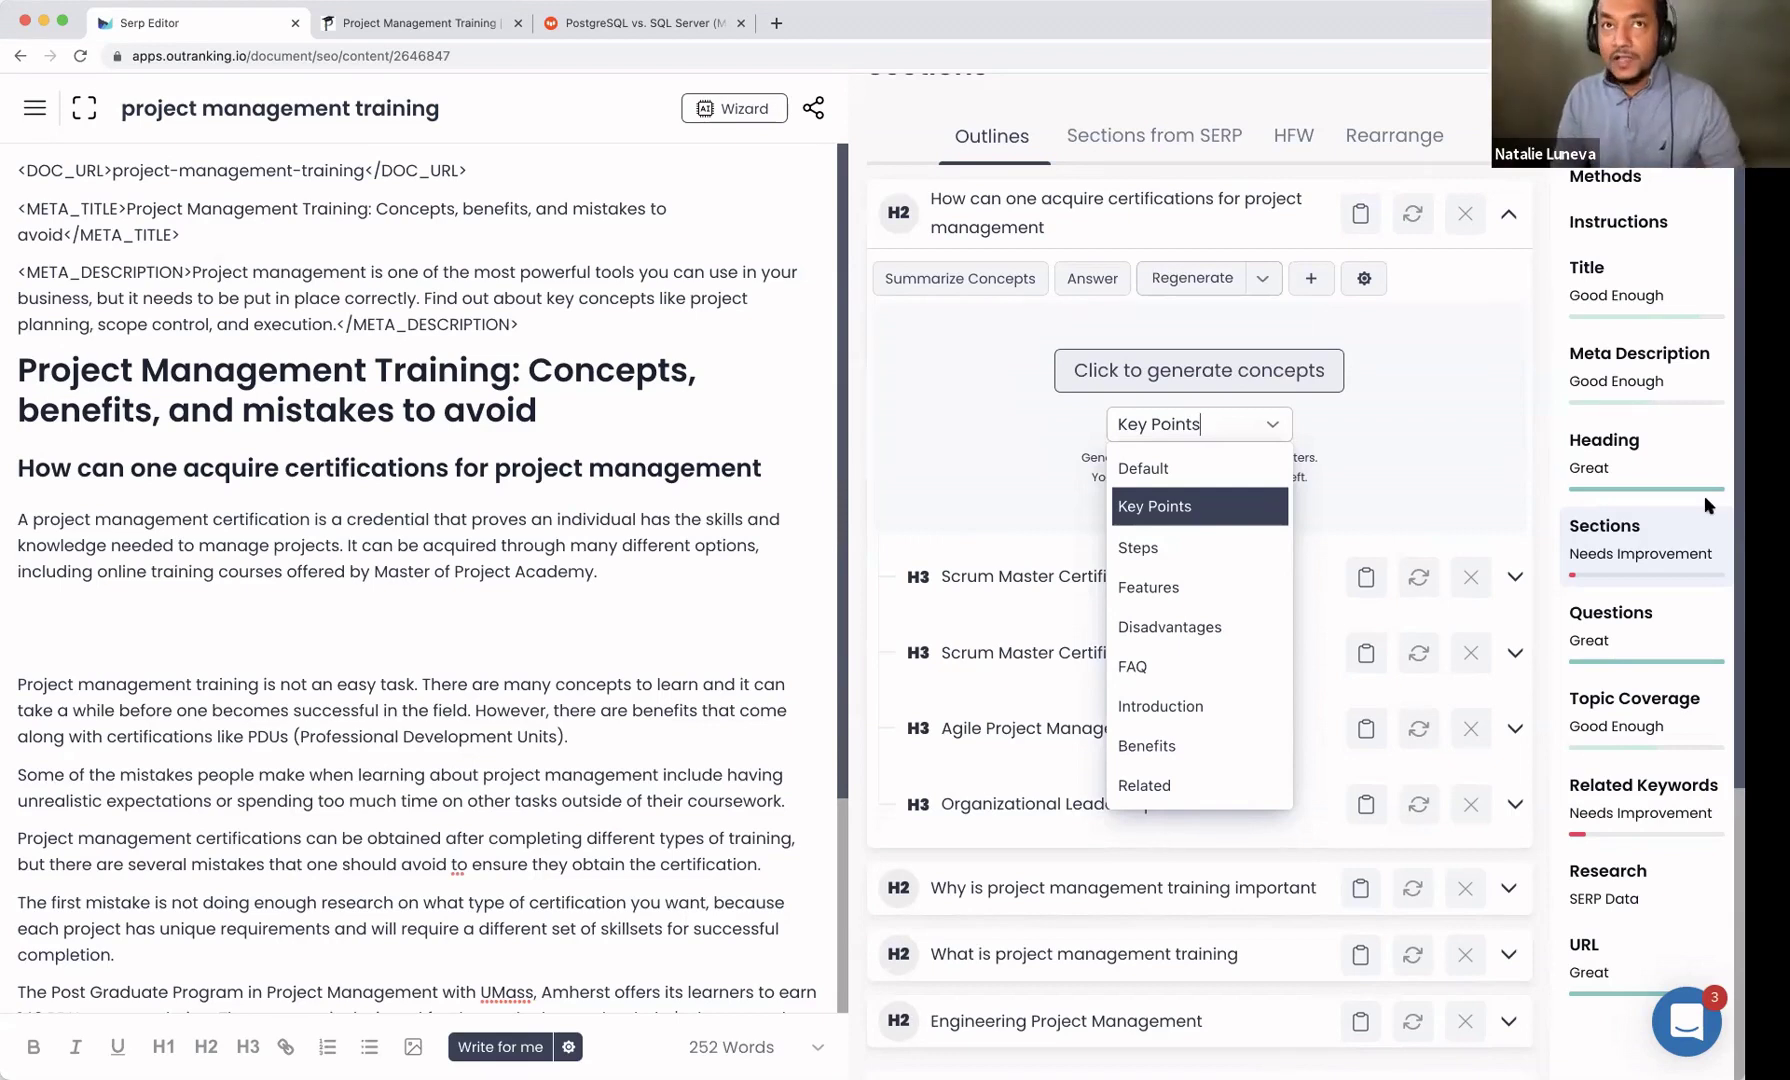
pyautogui.click(755, 509)
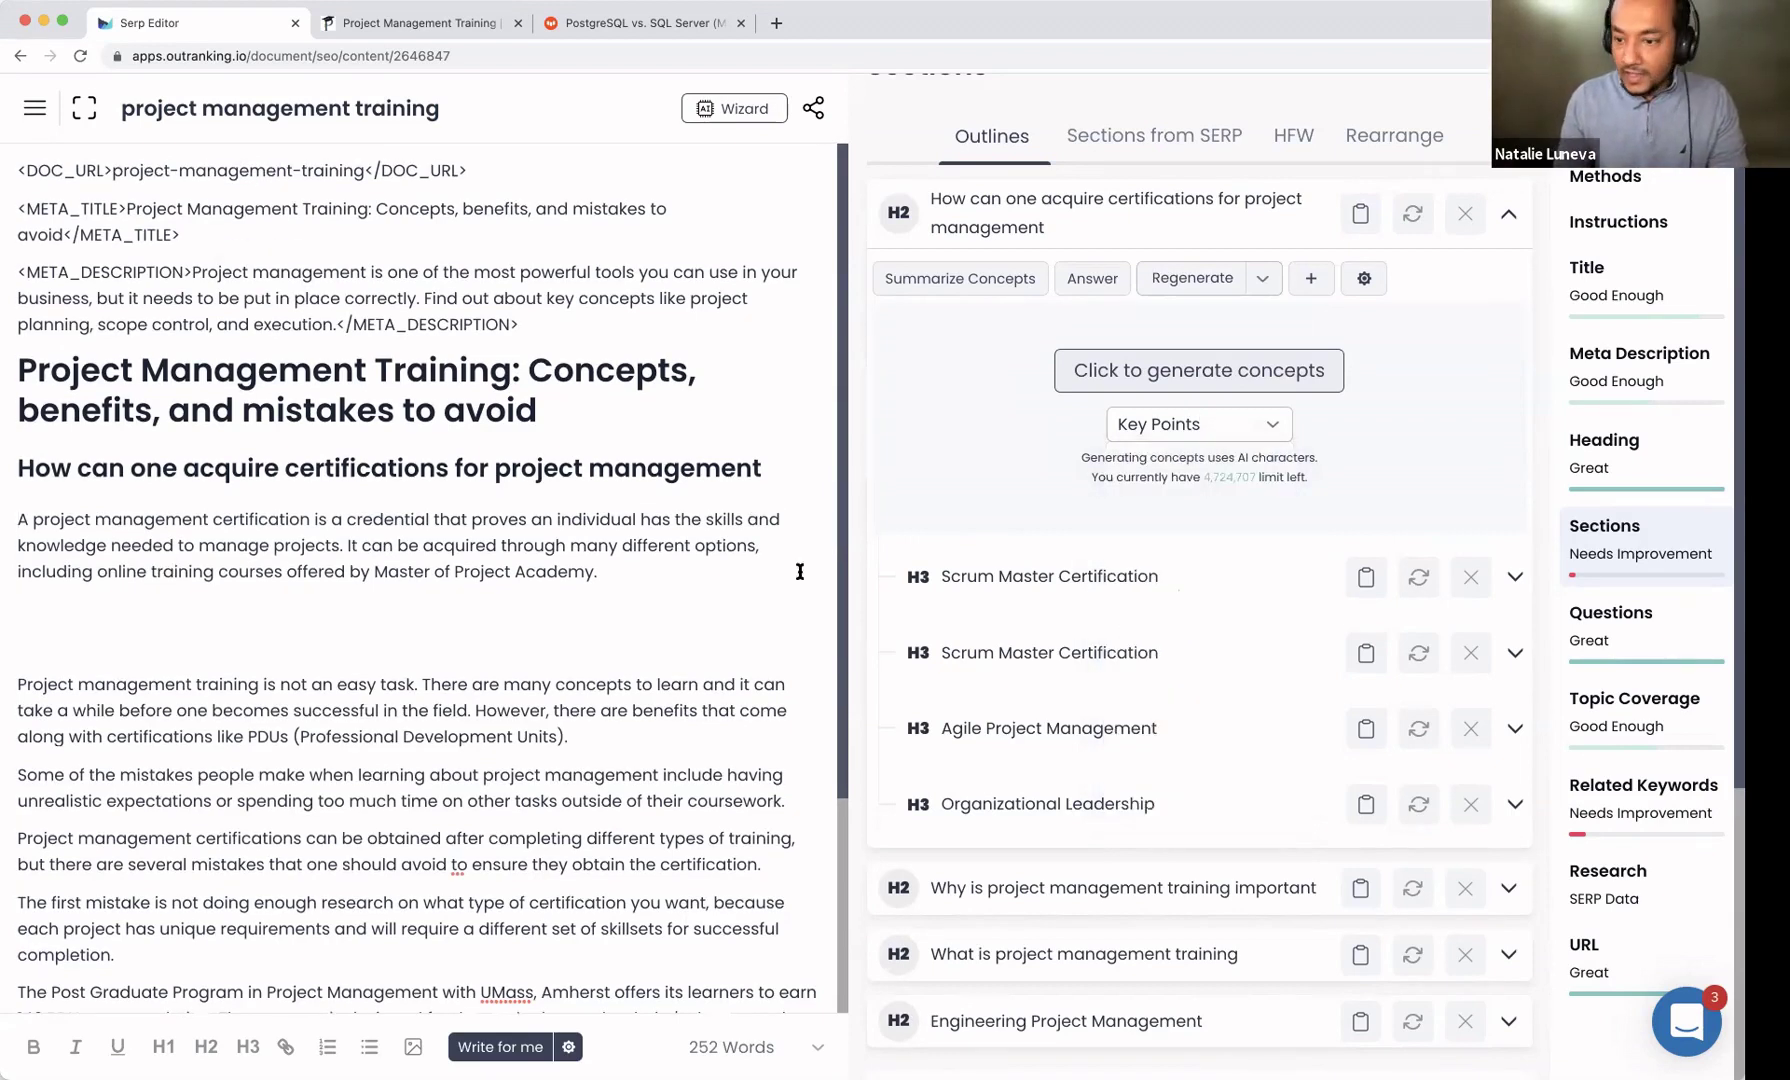
pyautogui.click(18, 519)
pyautogui.keyDown('shift'); pyautogui.click(705, 585); pyautogui.keyUp('shift')
# Step: Remove the period after "Master of Project Academy", have the AI continue the paragraph from there, and remove the extra space
pyautogui.click(632, 575)
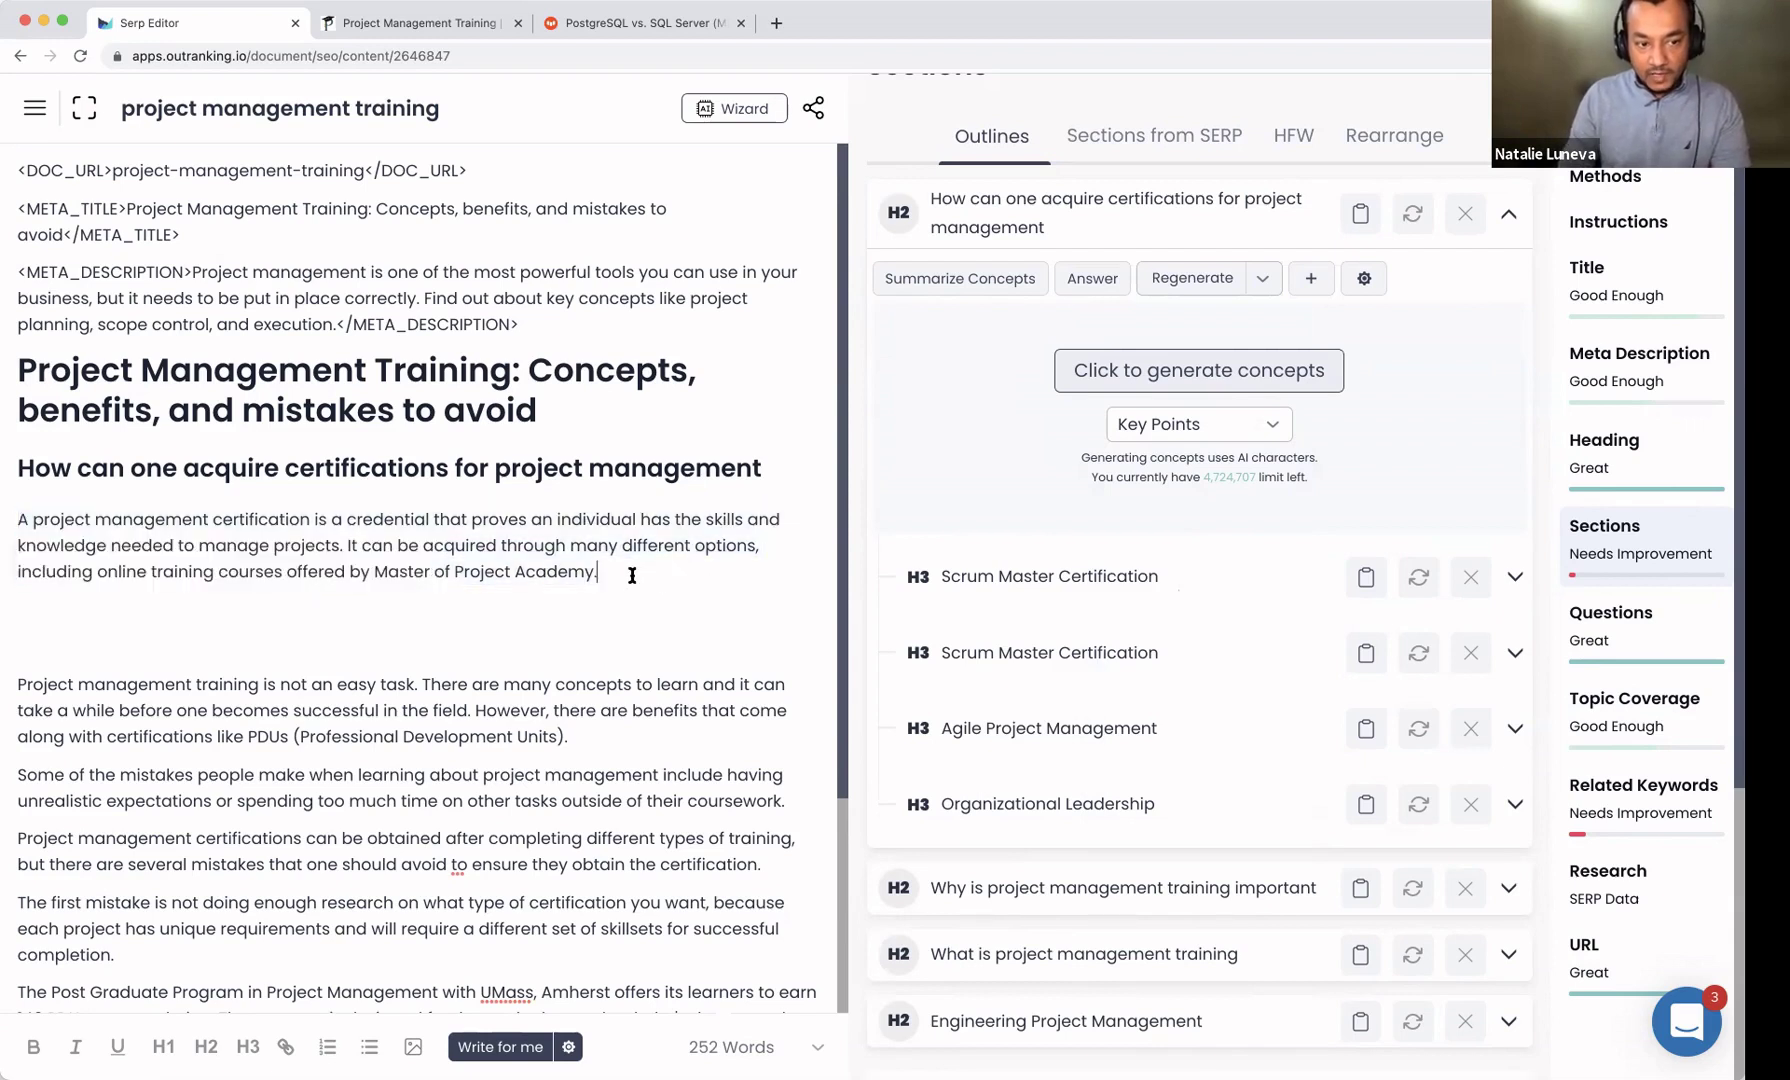
pyautogui.press('BackSpace')
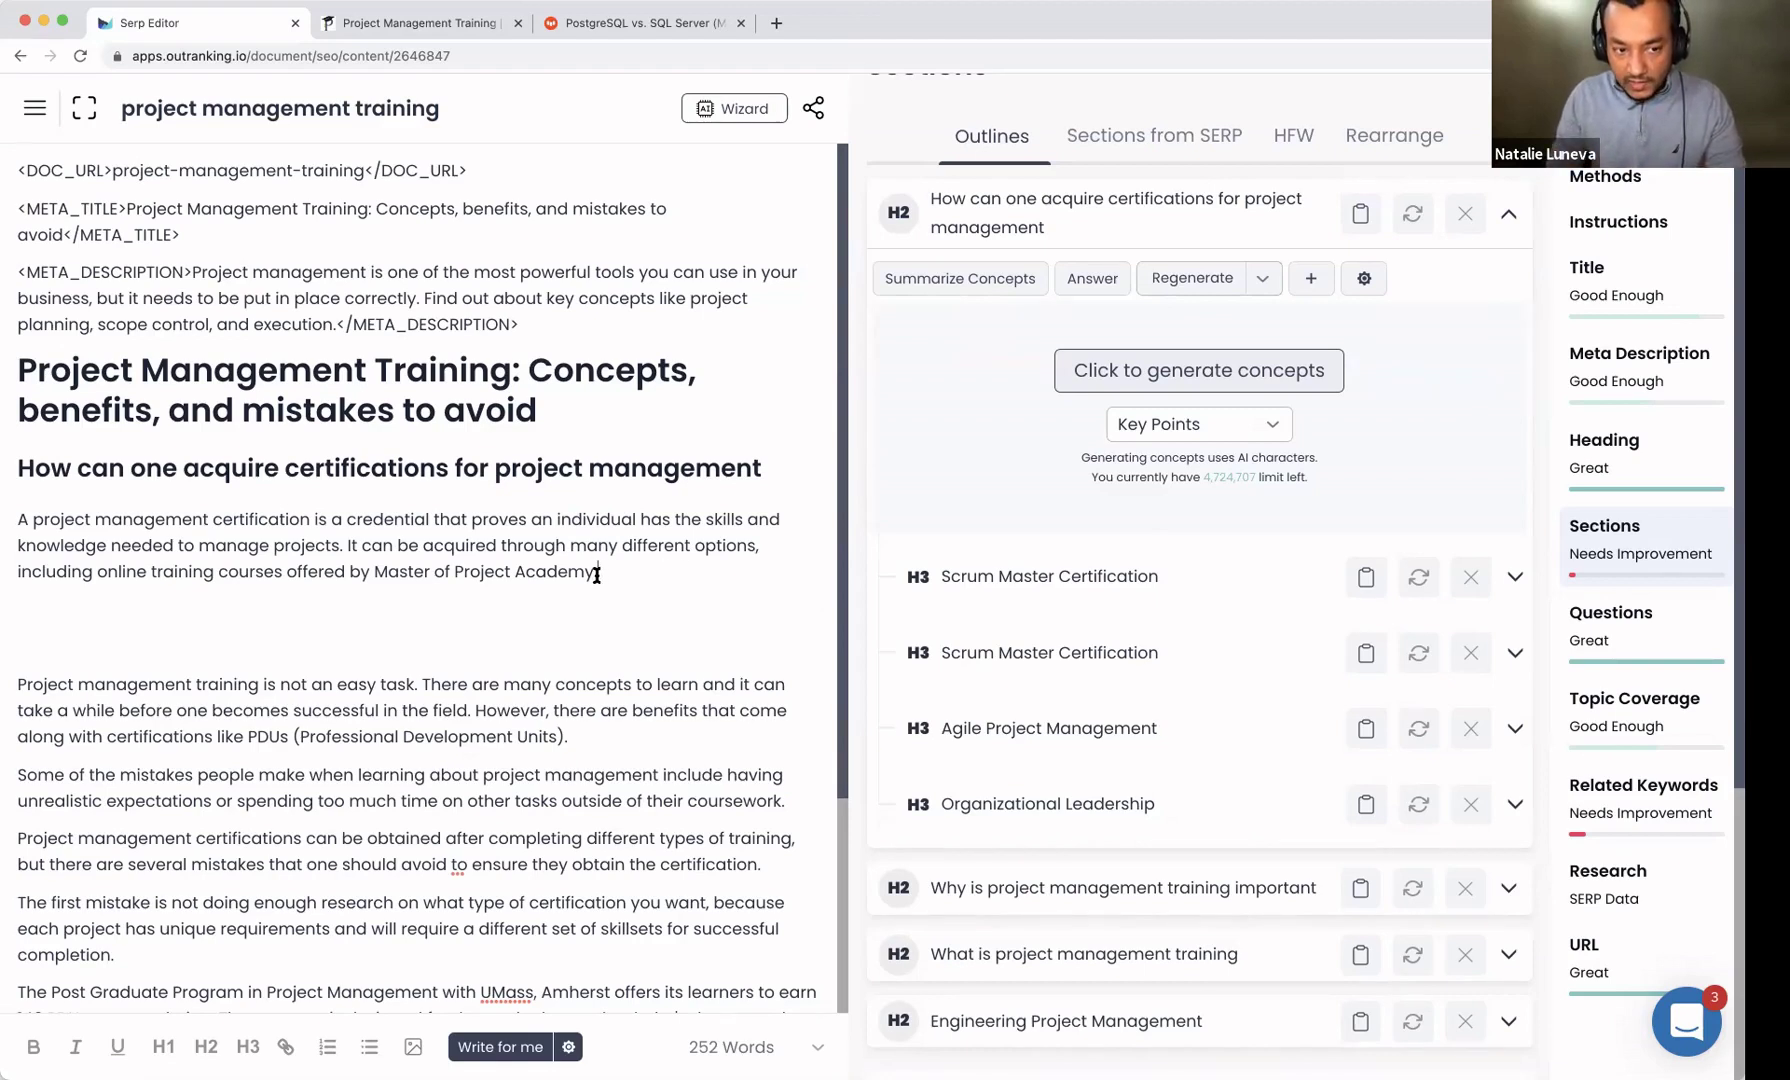
pyautogui.click(500, 1046)
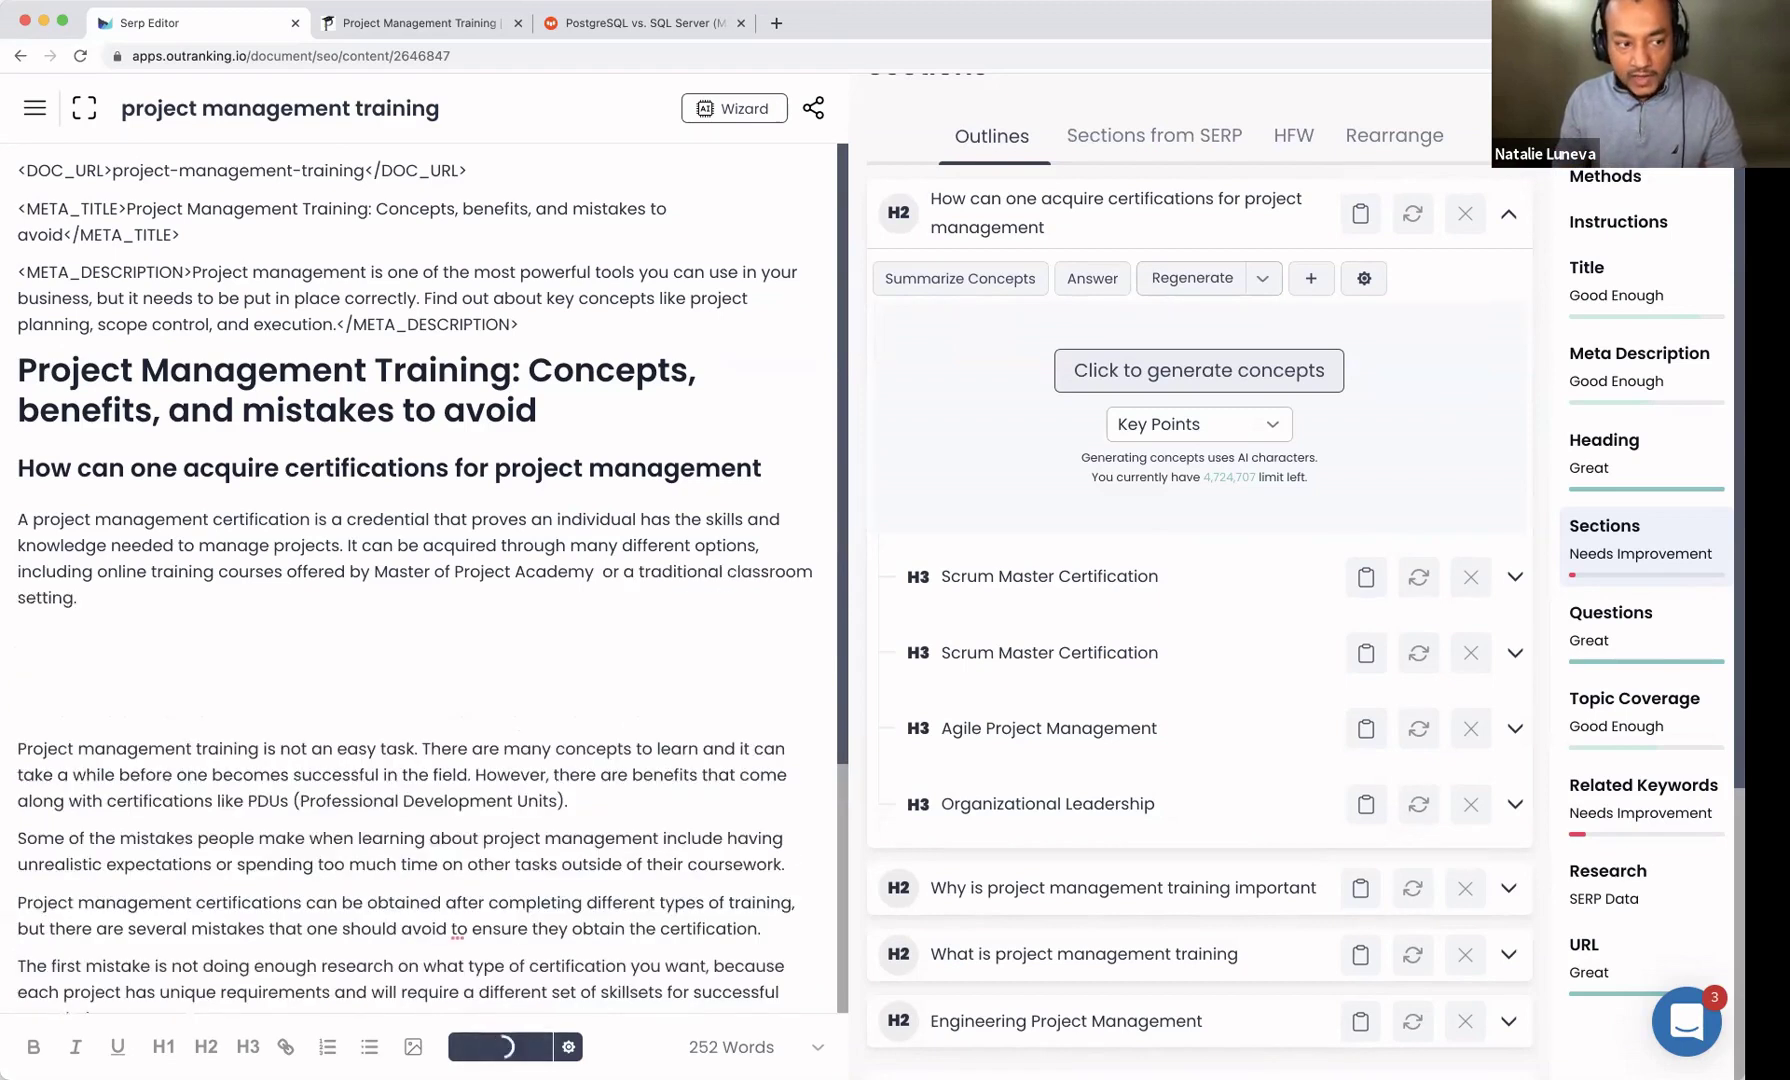
pyautogui.click(601, 571)
pyautogui.press('BackSpace')
pyautogui.click(412, 638)
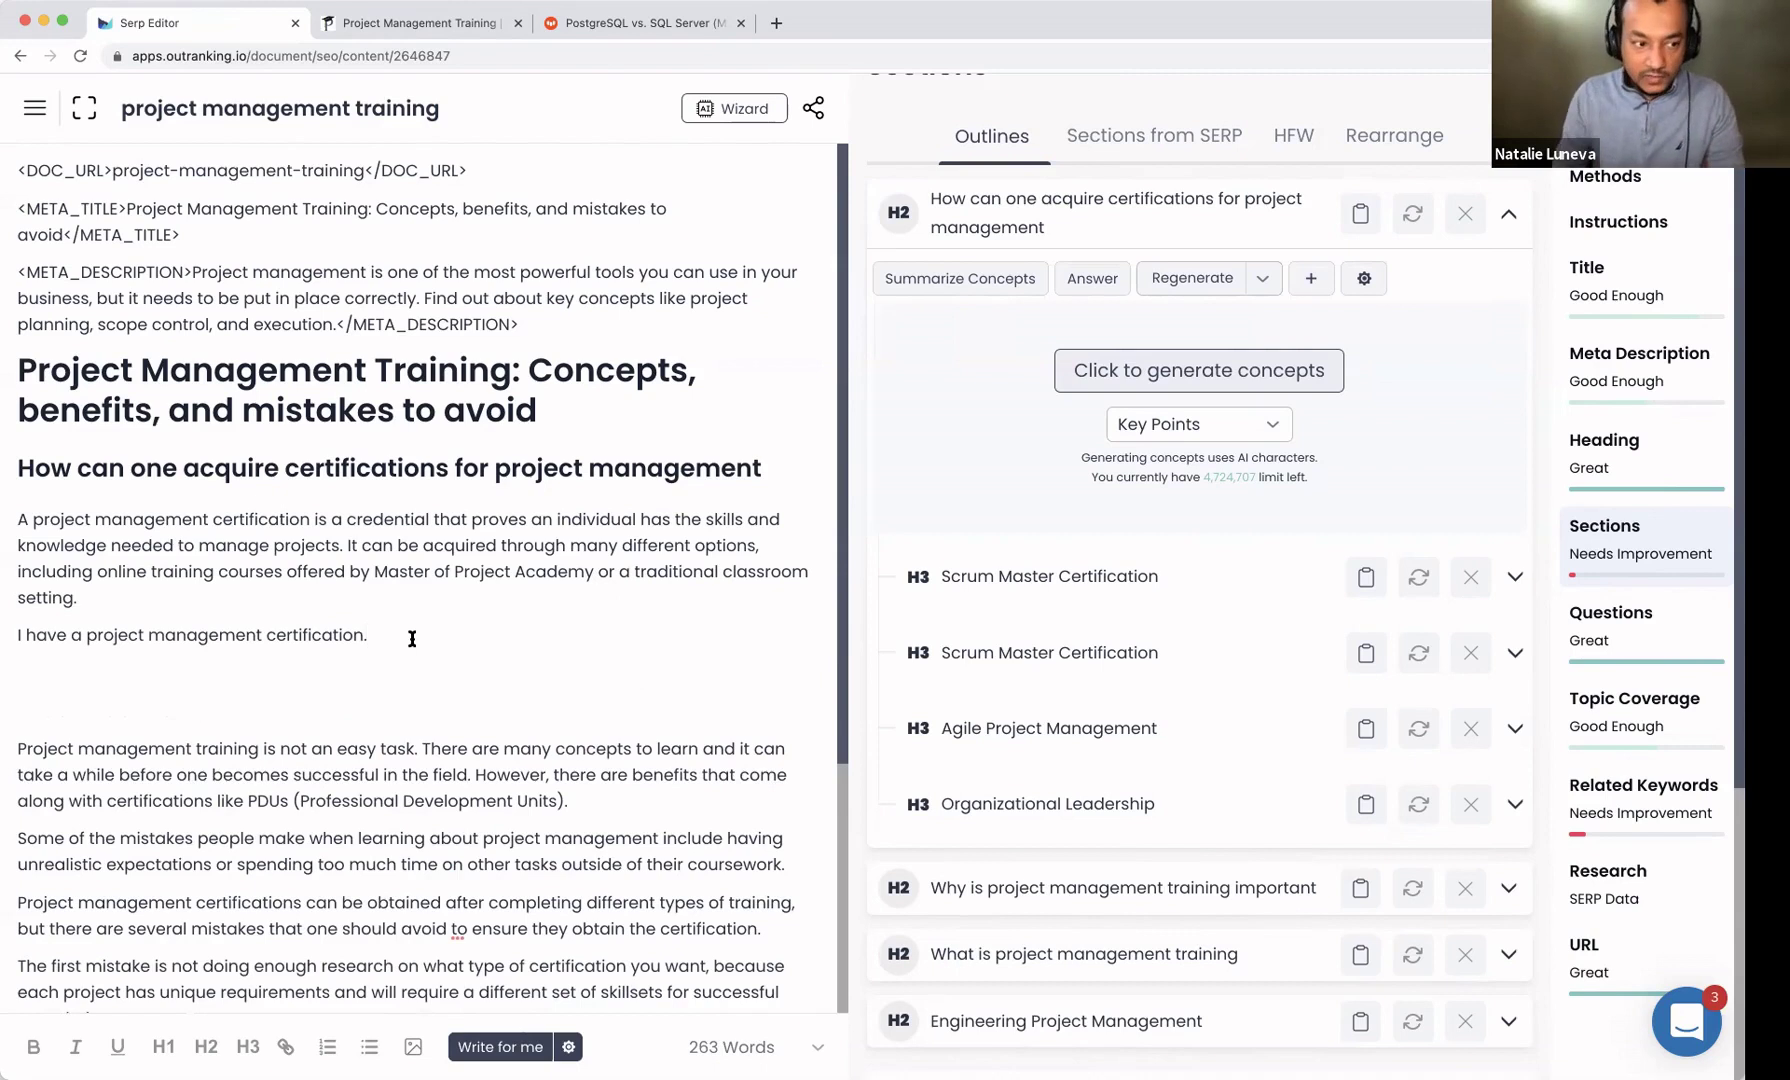
# Step: Replace the AI-written continuation after "Master of Project Academy" with a period and start a new paragraph with "Furthermore,"
pyautogui.moveTo(596, 571); pyautogui.dragTo(658, 620)
pyautogui.press('BackSpace')
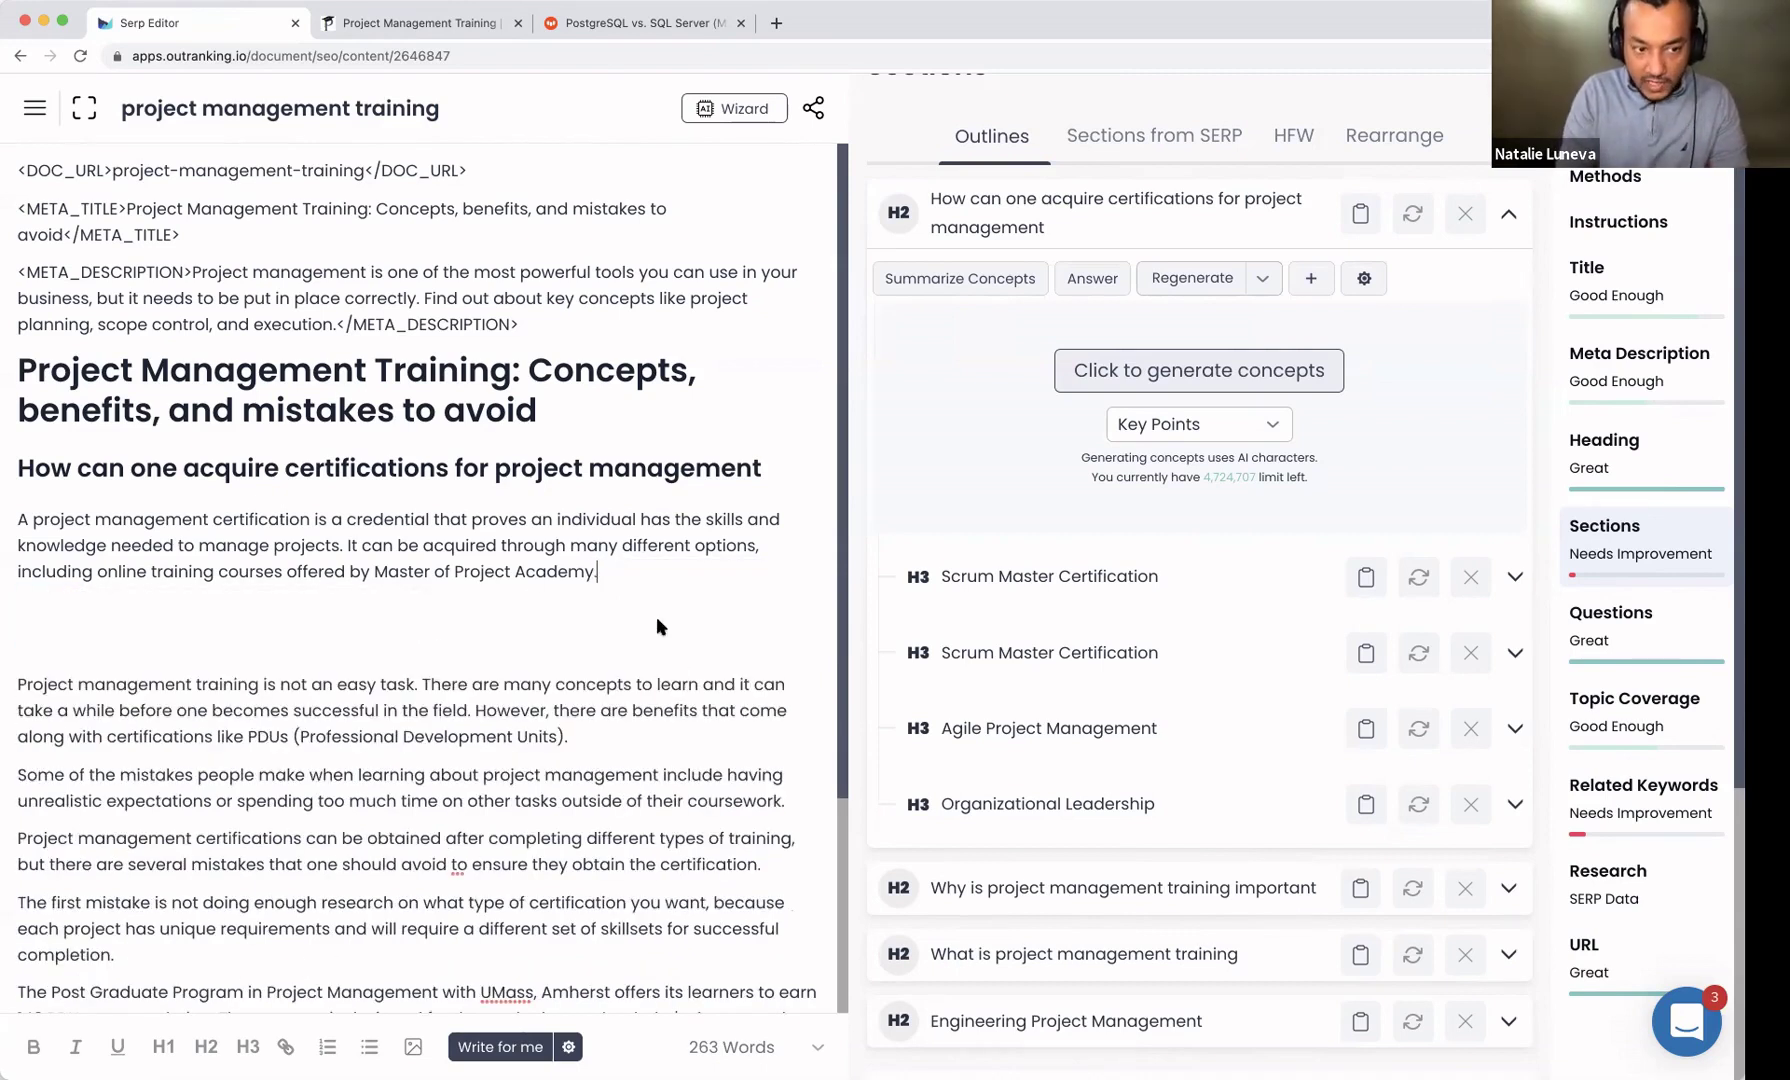
pyautogui.write('.')
pyautogui.press('Return')
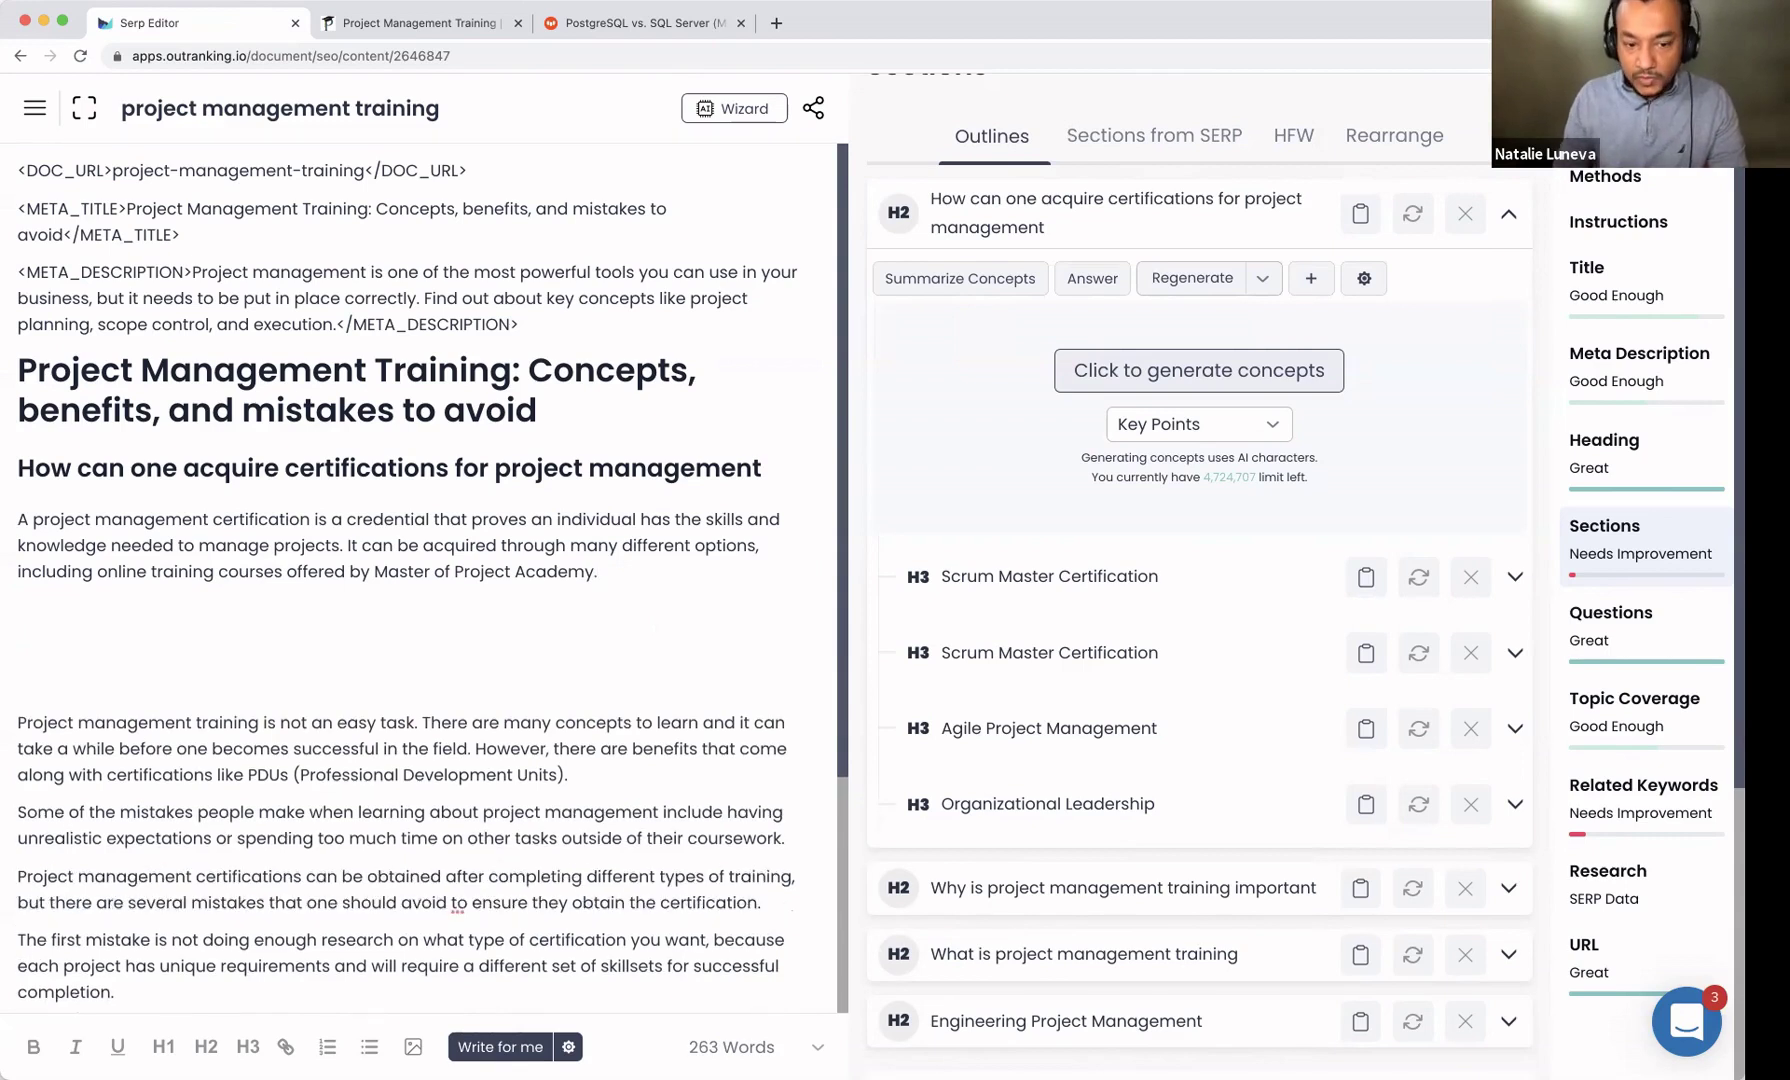
pyautogui.click(500, 1052)
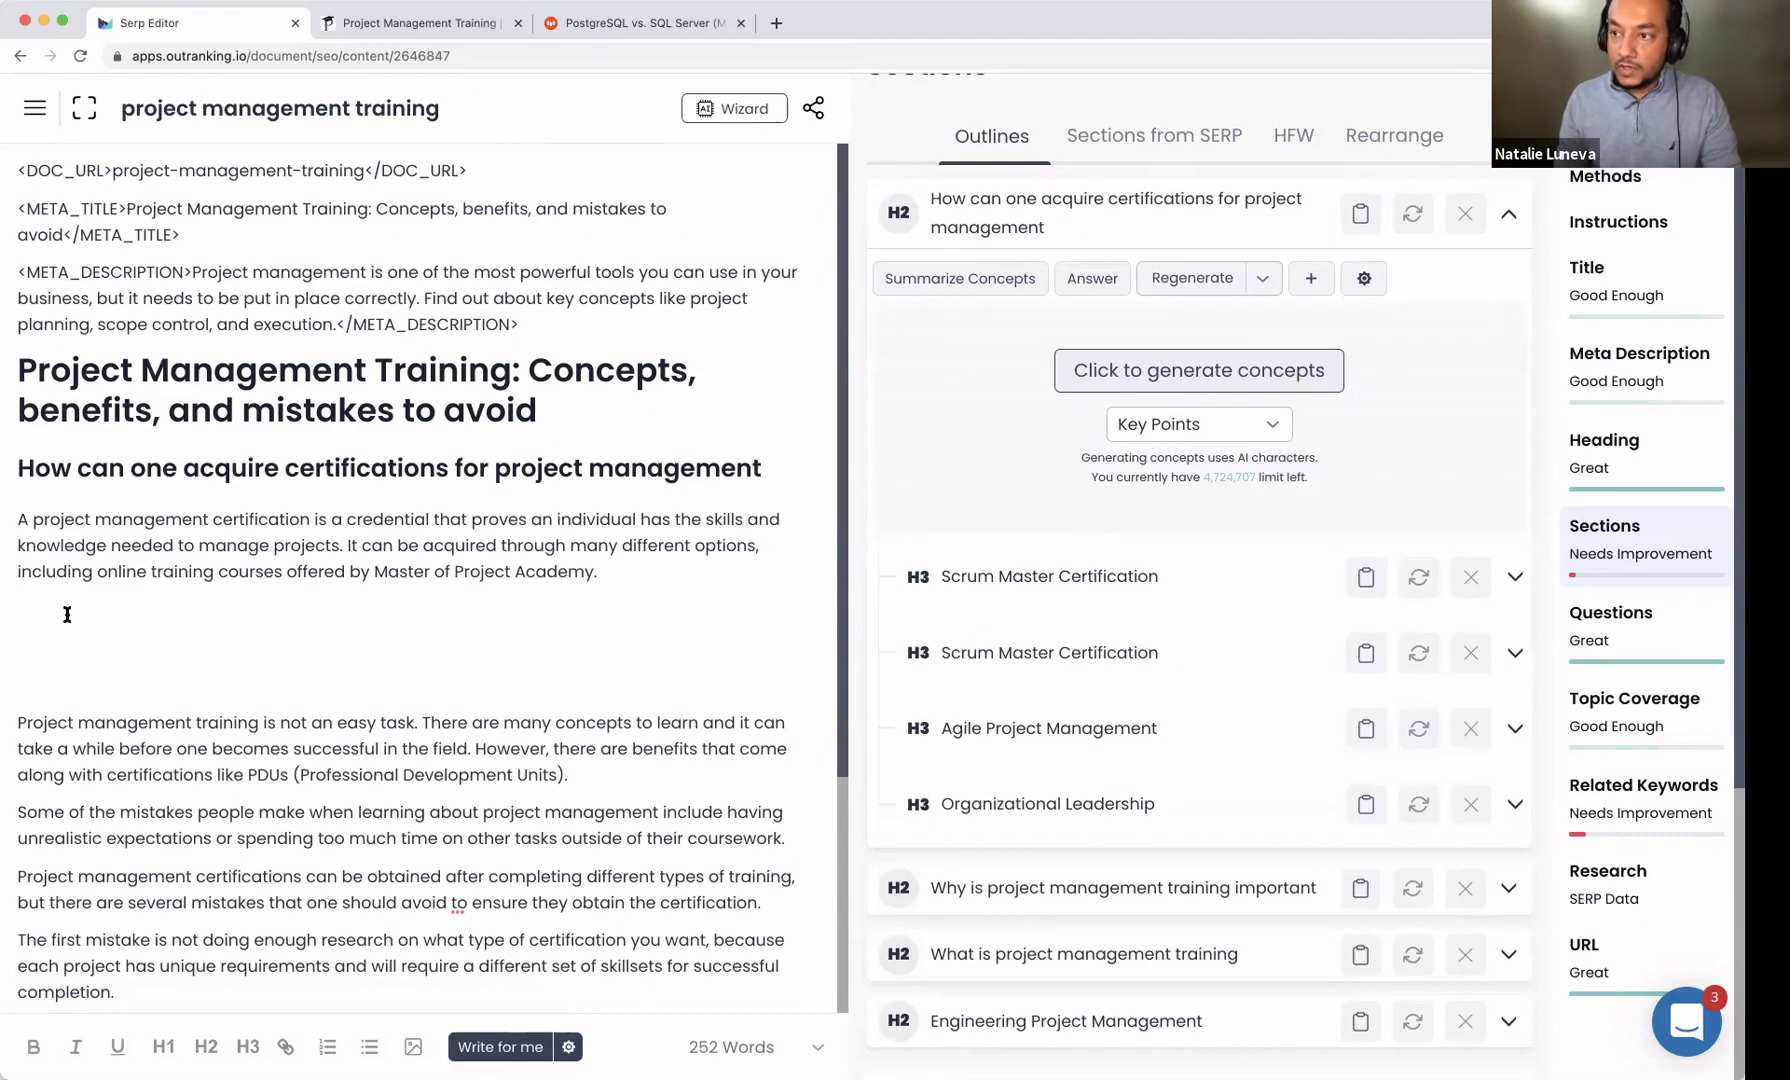
pyautogui.write('Furthermore,')
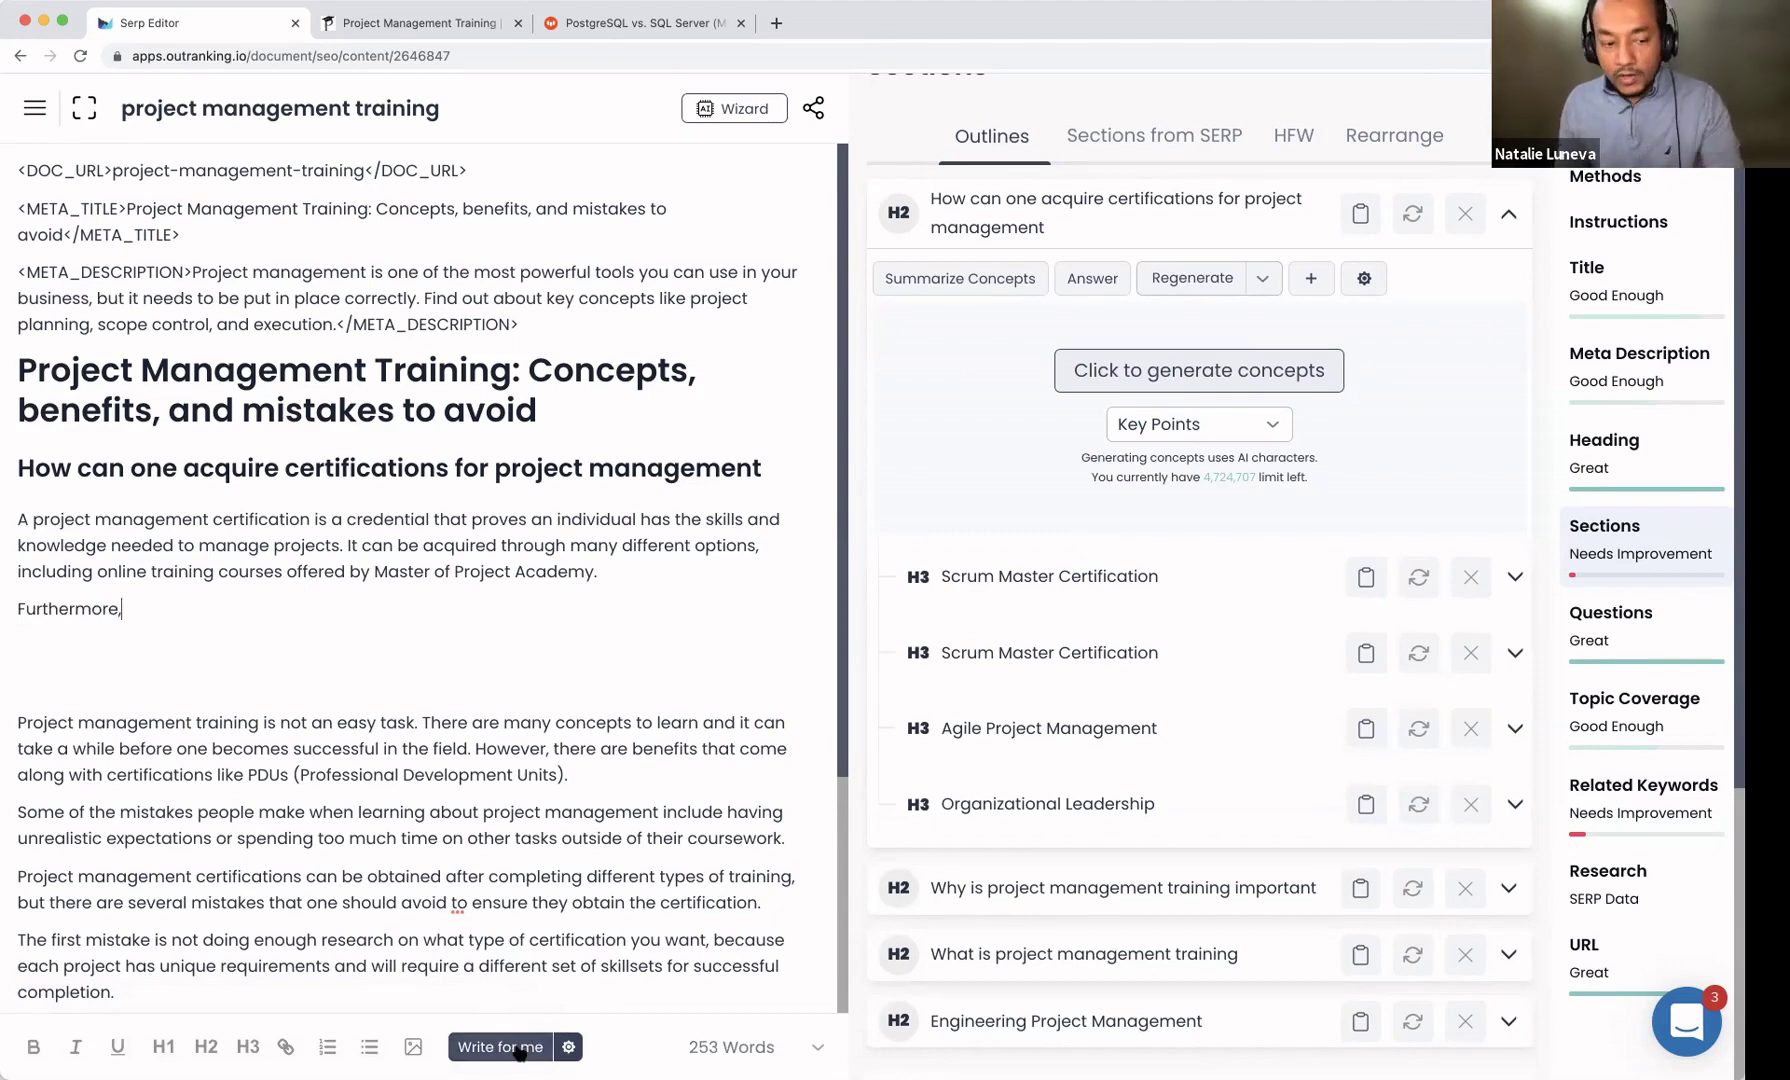
# Step: Generate Key Points concepts for the certifications H2 and insert the one defining PDUs as hours spent learning and teaching after "Furthermore,"
pyautogui.scroll(-4, 1221, 678)
pyautogui.scroll(1, 1240, 550)
pyautogui.scroll(4, 1268, 435)
pyautogui.click(1150, 495)
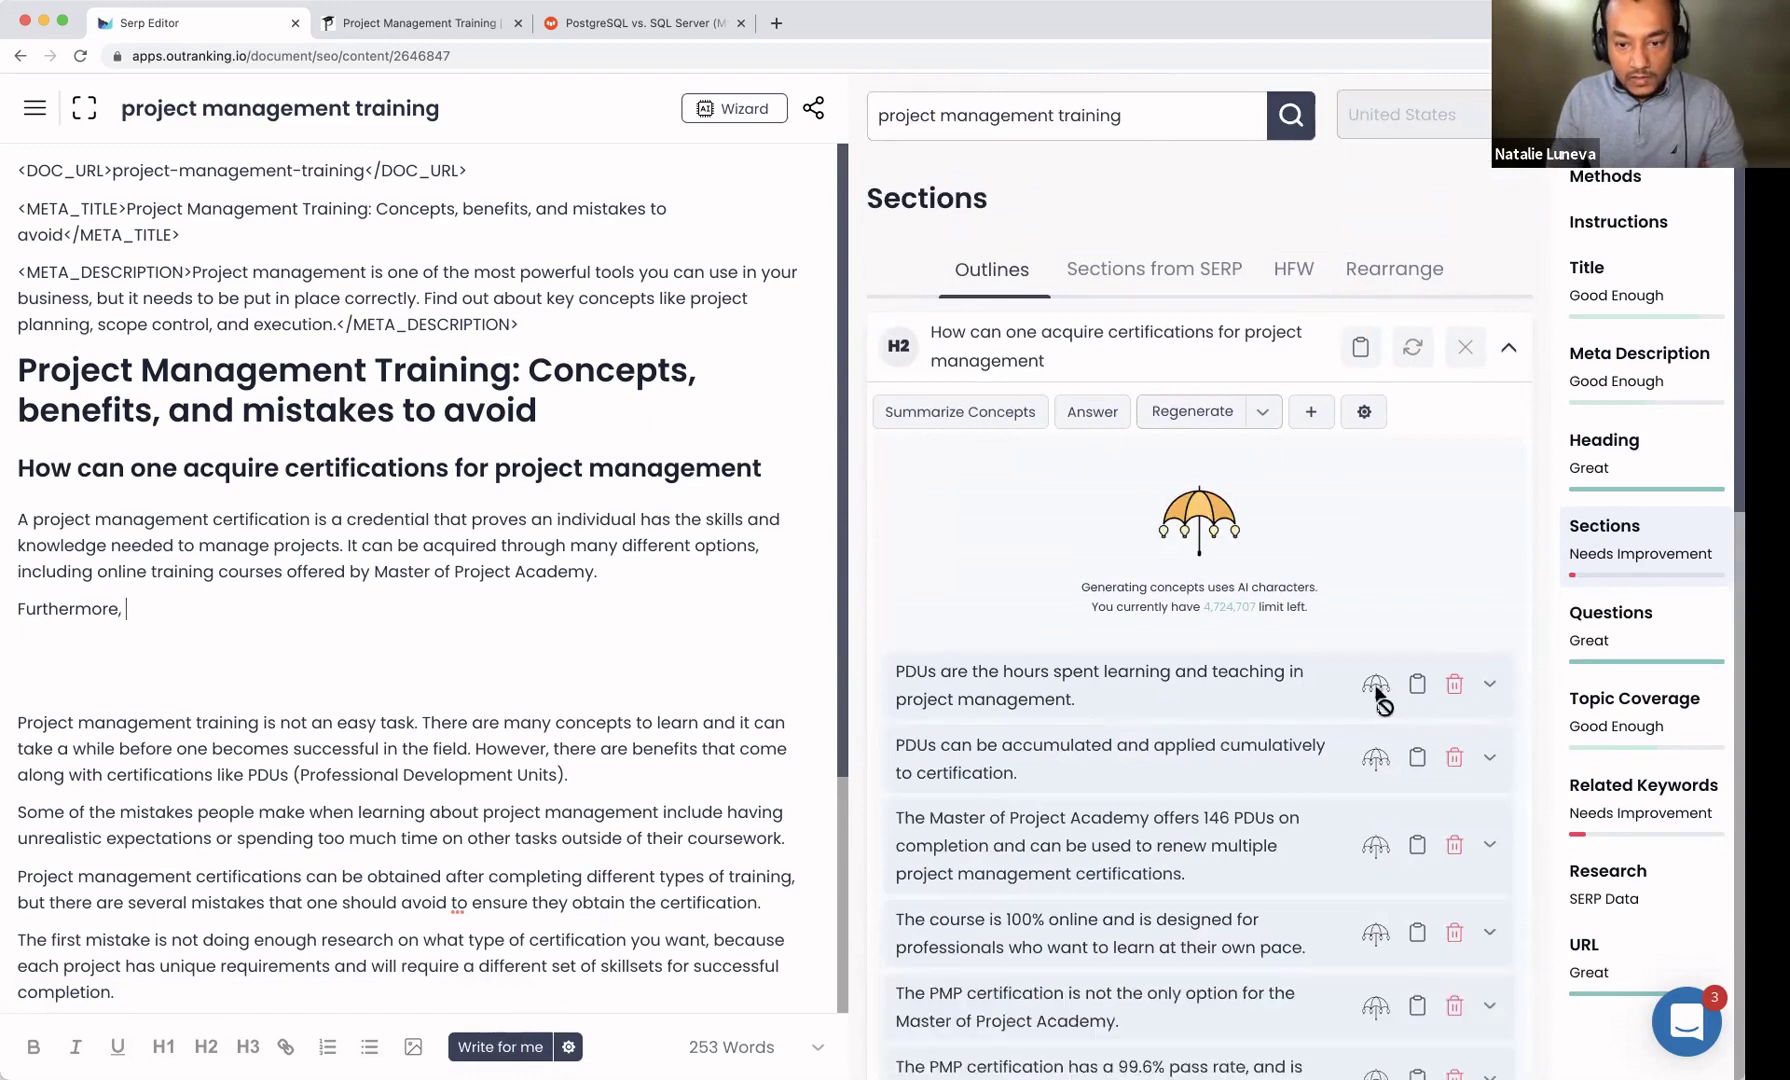
pyautogui.click(1417, 479)
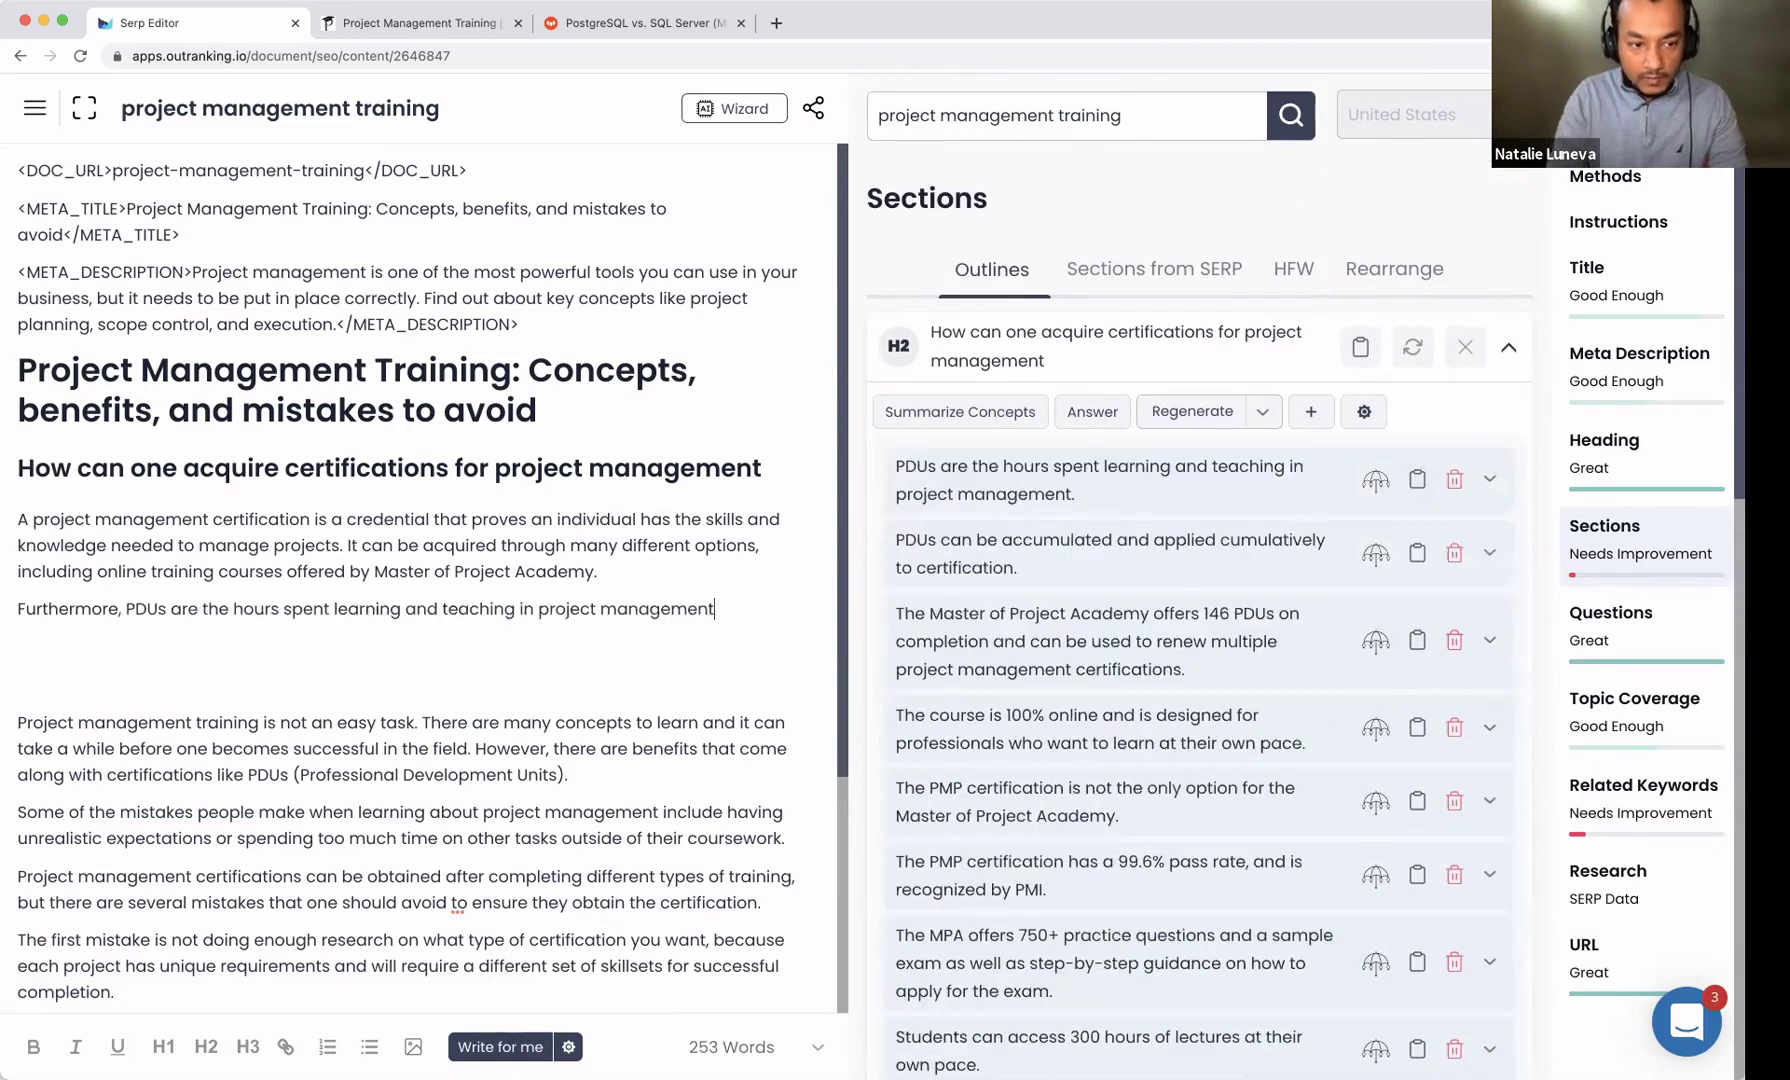
# Step: Have the AI continue after the "Furthermore," sentence, and delete the generated sentence about the passage's tone
pyautogui.click(500, 1046)
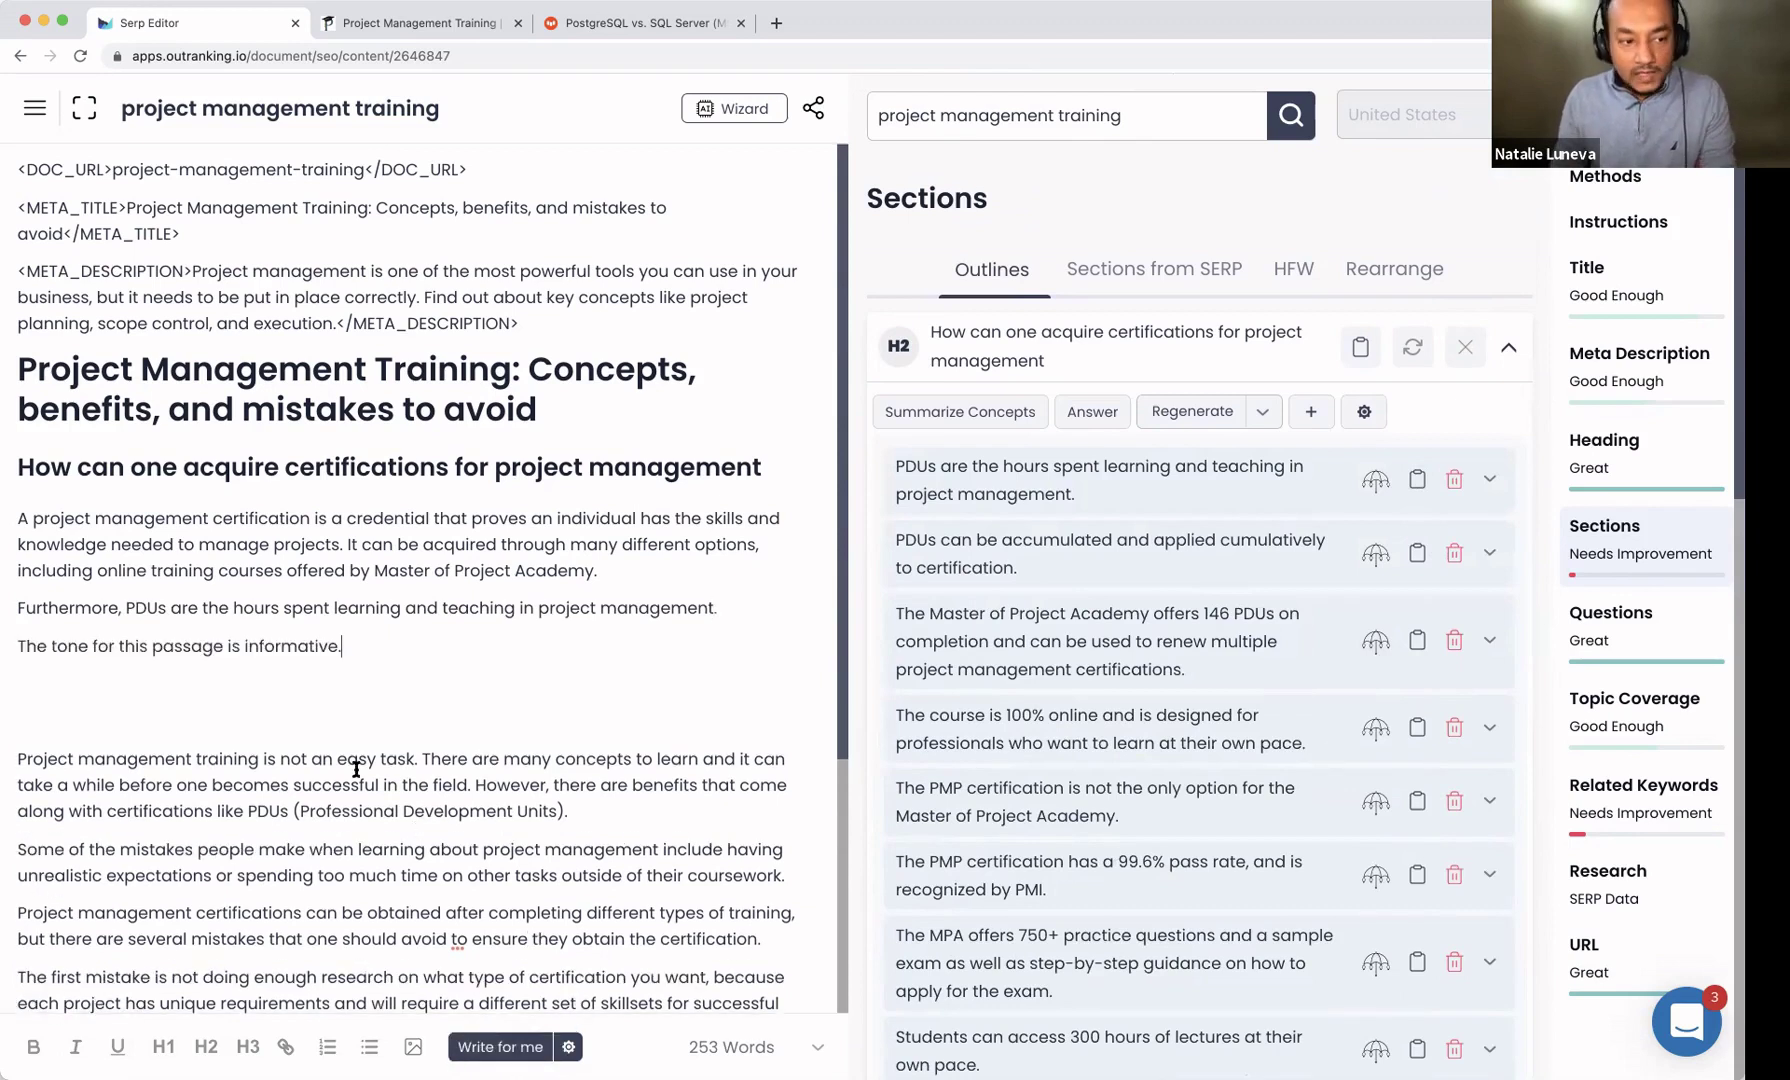
pyautogui.scroll(-1, 731, 620)
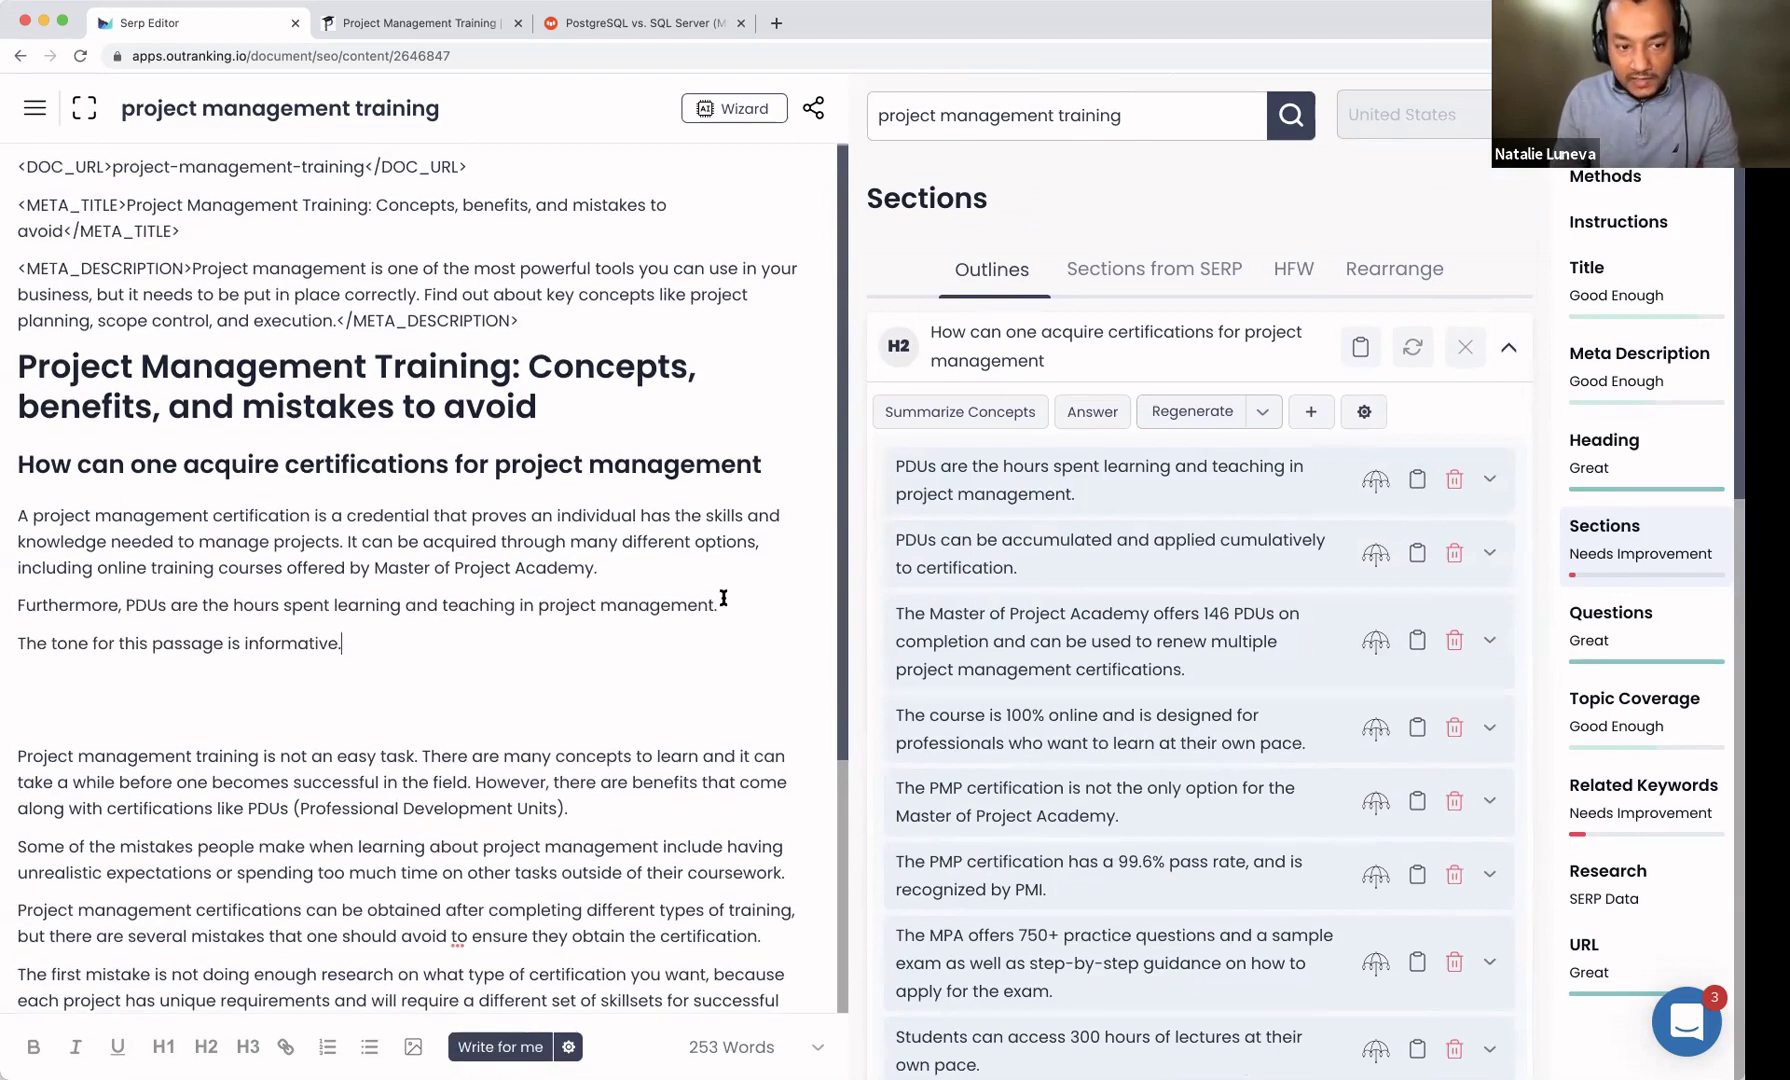
pyautogui.moveTo(343, 645); pyautogui.dragTo(17, 645)
pyautogui.press('BackSpace')
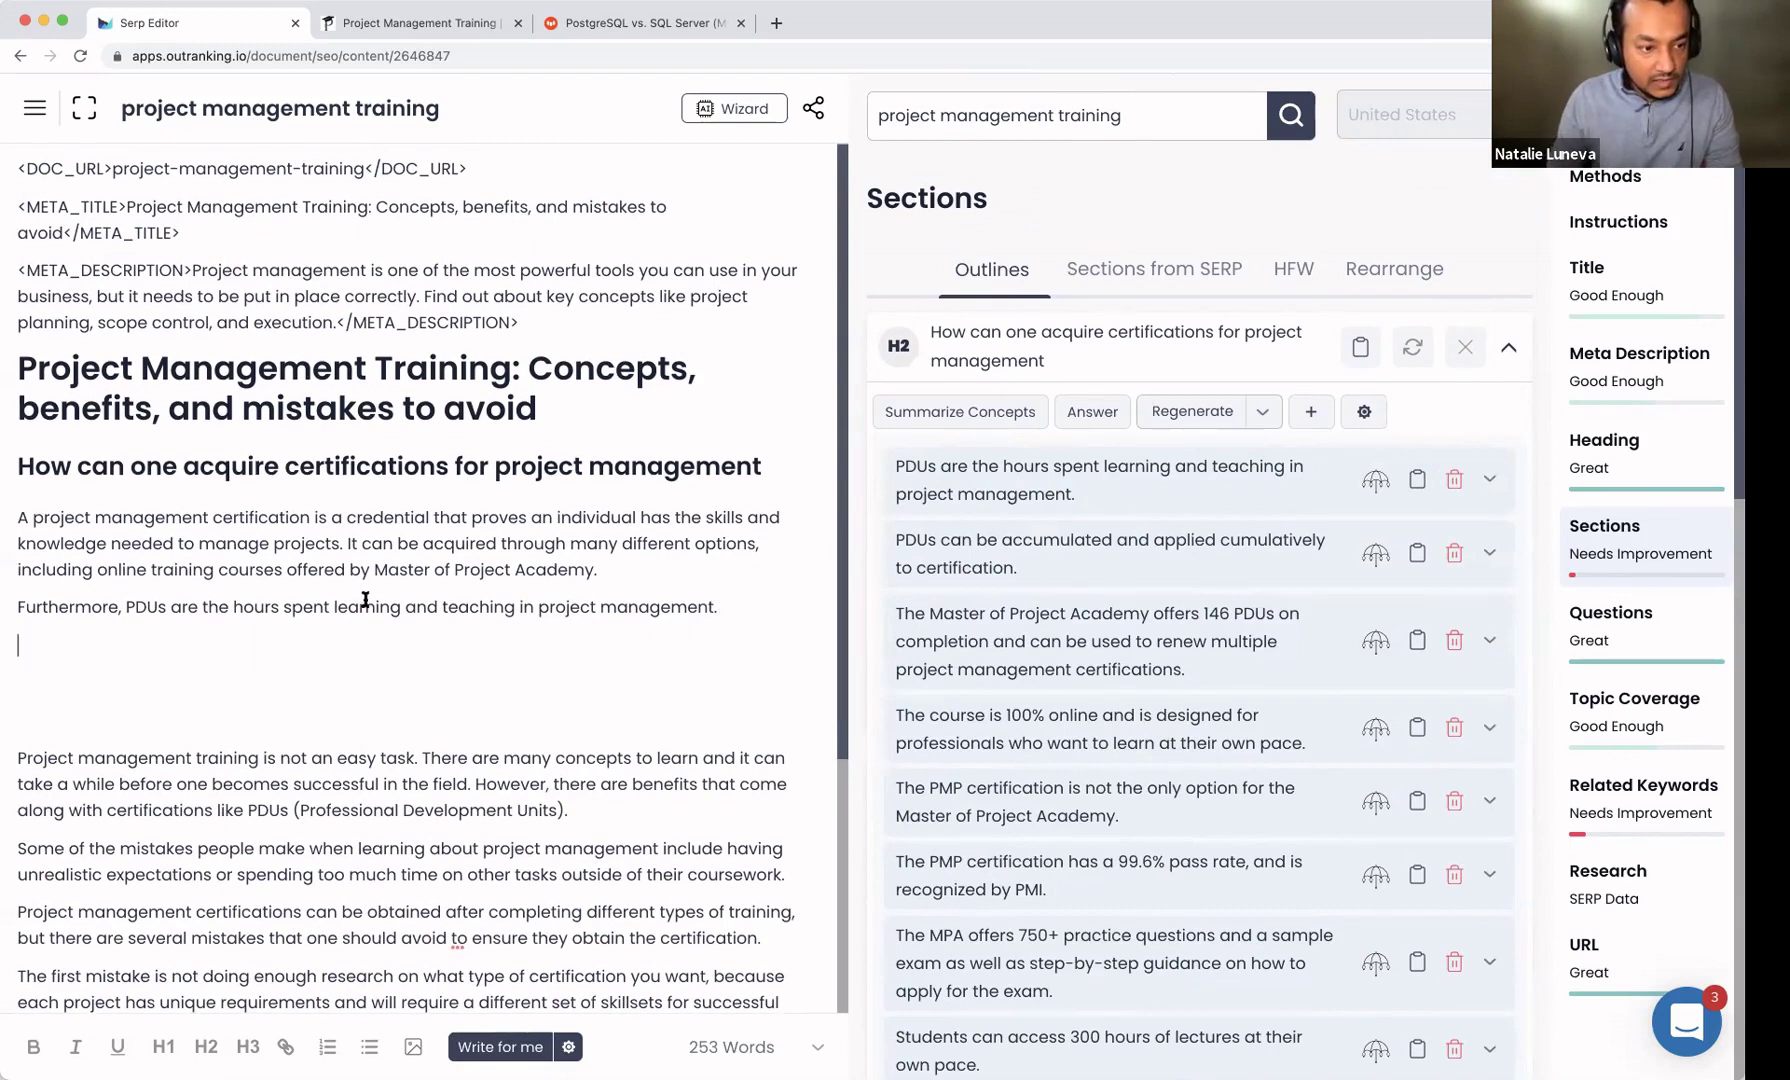
# Step: Delete "in project management." from the end of the "Furthermore," sentence and have the AI continue writing from there
pyautogui.moveTo(516, 606); pyautogui.dragTo(1098, 640)
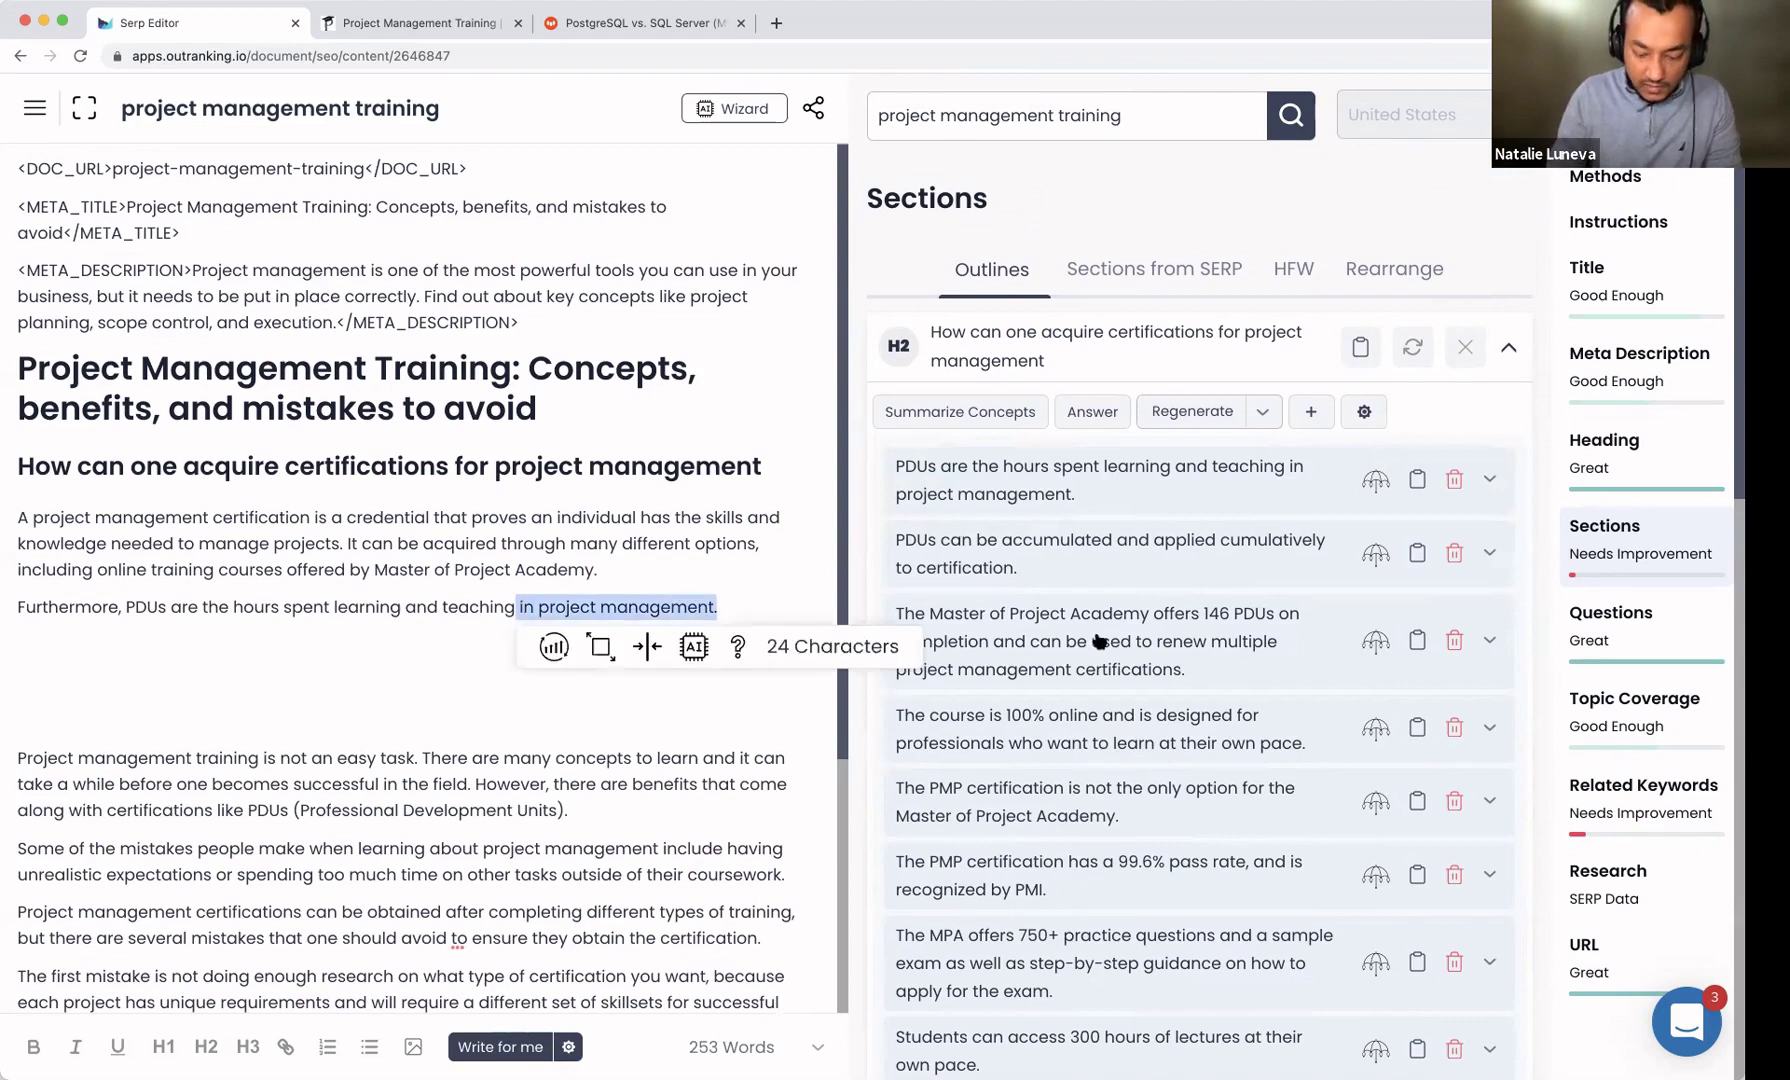
pyautogui.press('BackSpace')
pyautogui.click(525, 1047)
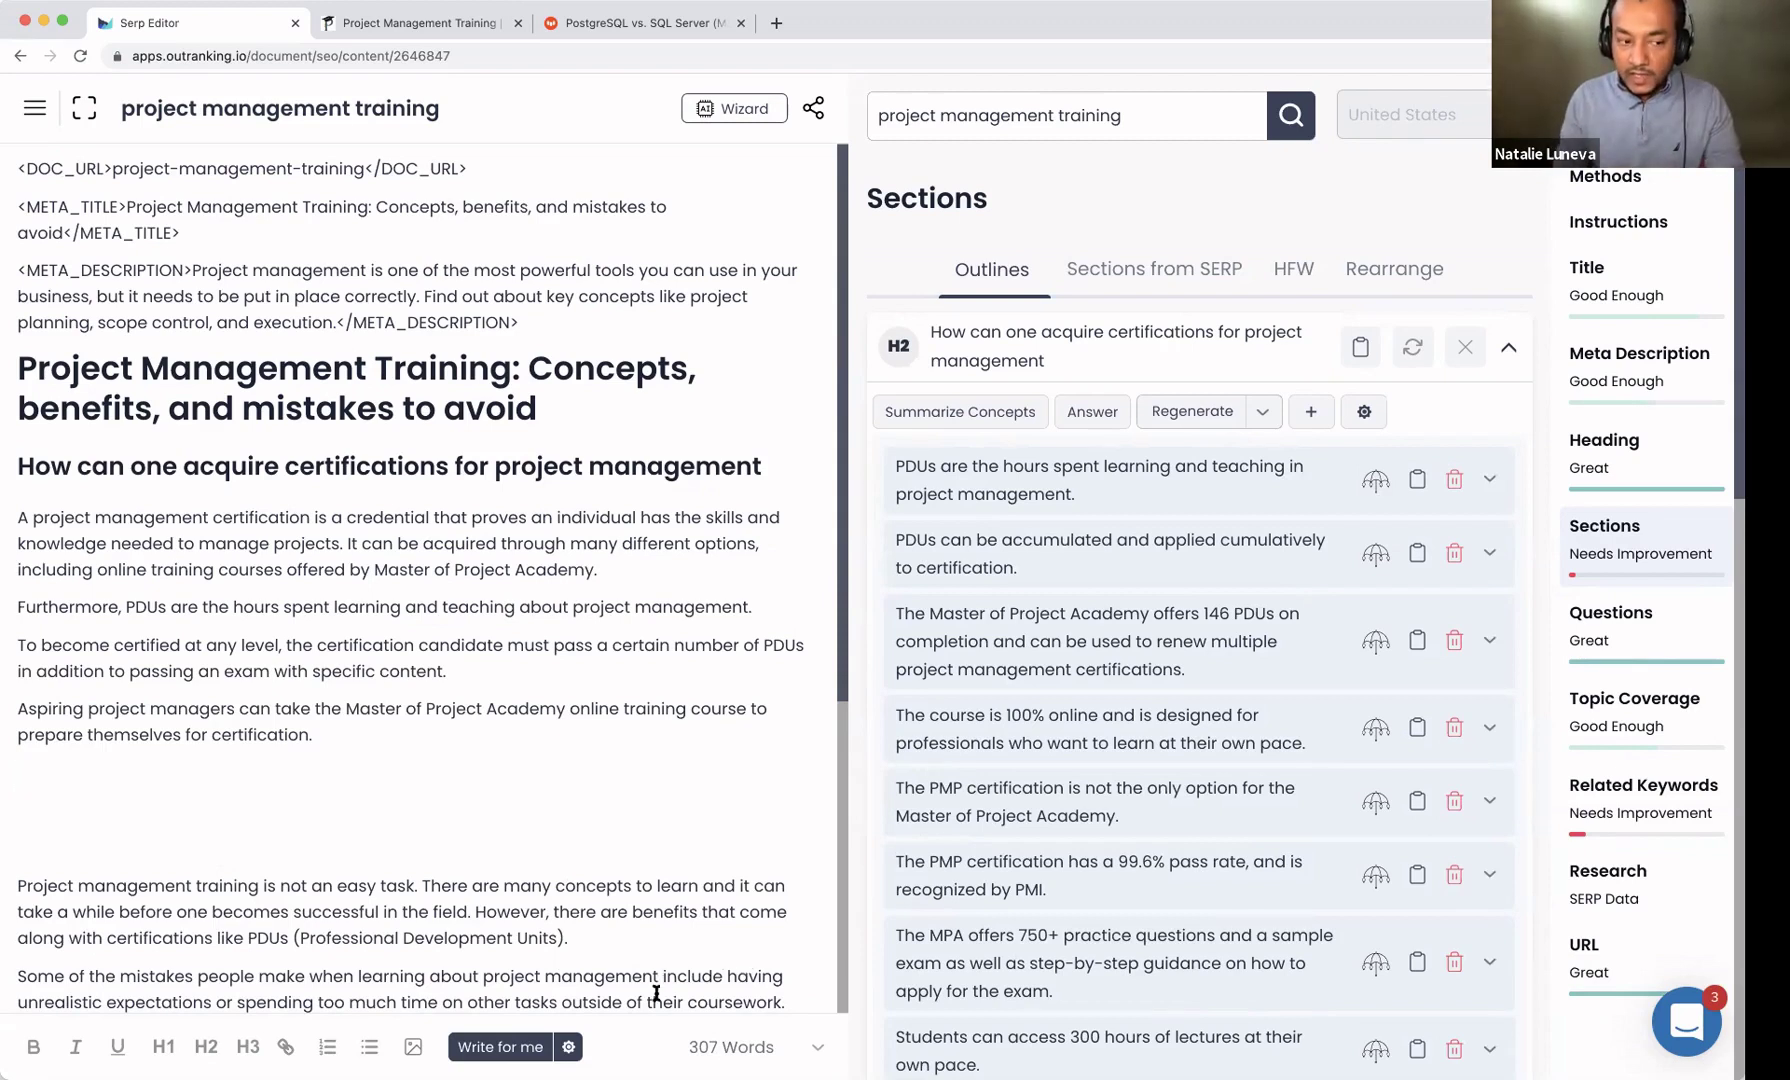
# Step: Review the AI writer's Output Length and Tone of voice settings, and return to the end of the generated text
pyautogui.click(568, 1046)
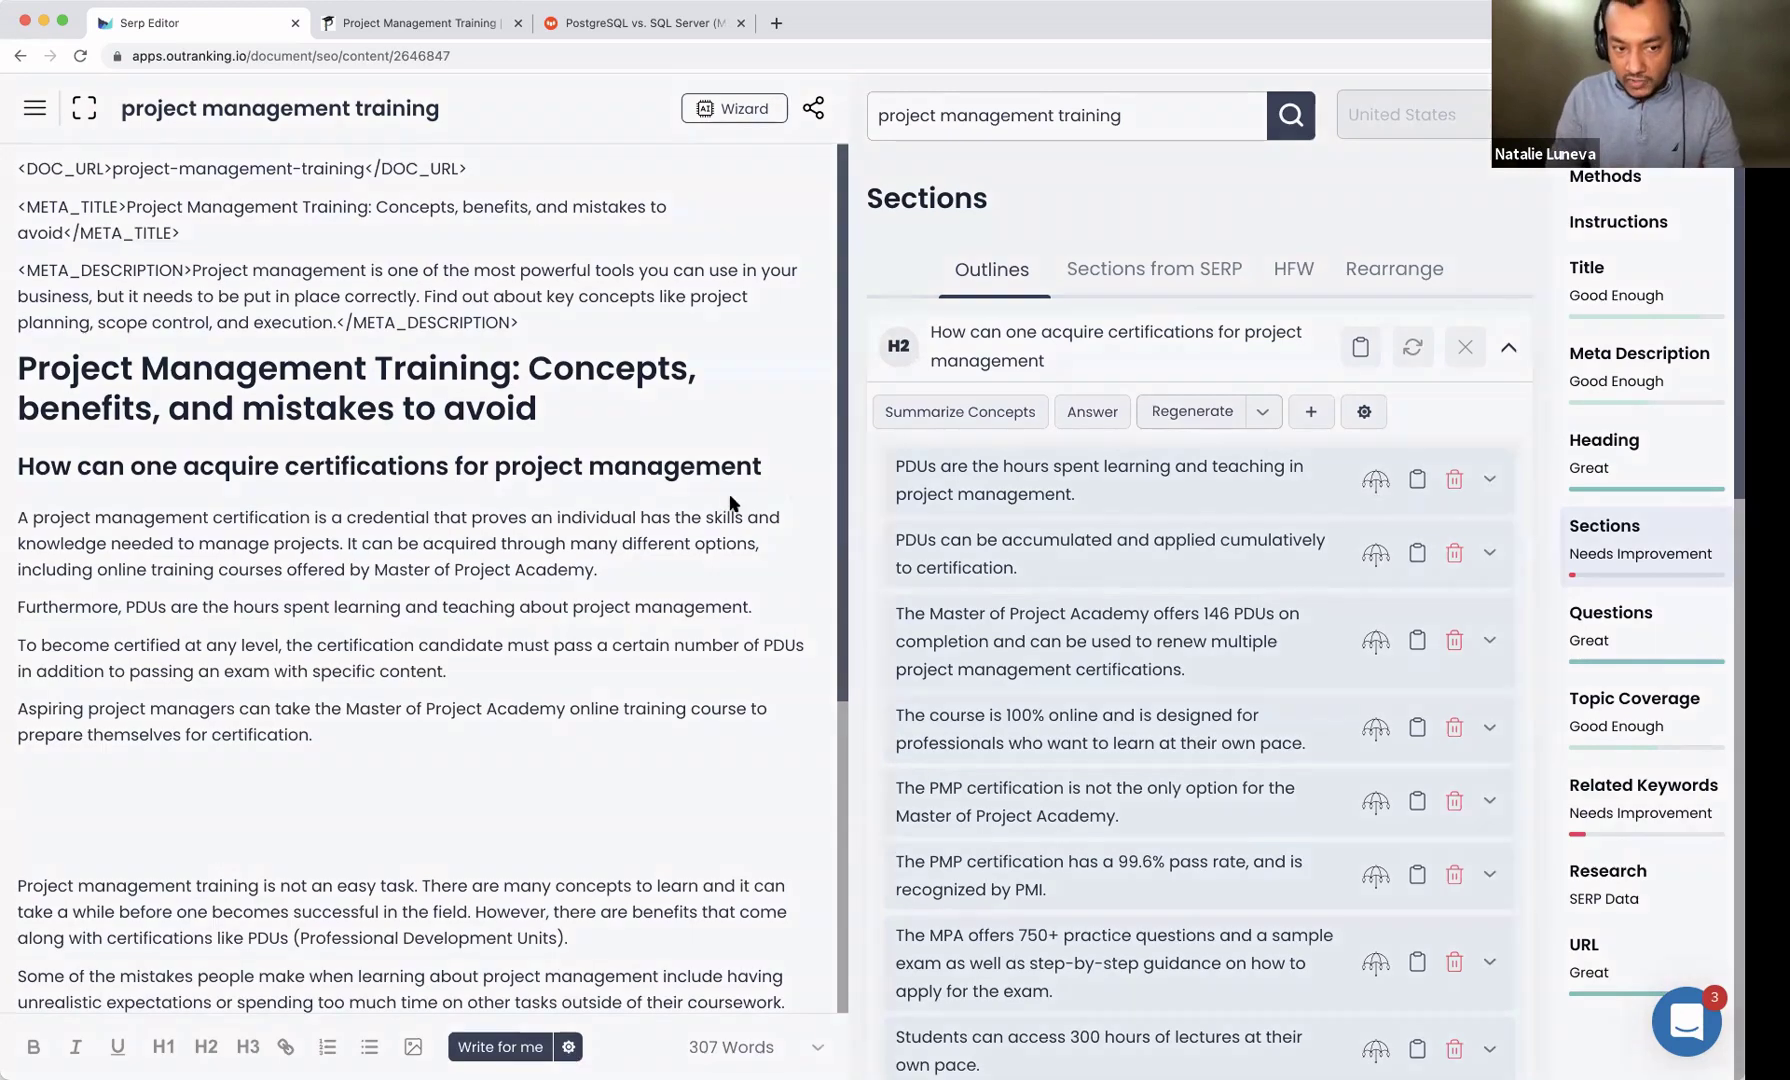
pyautogui.click(724, 500)
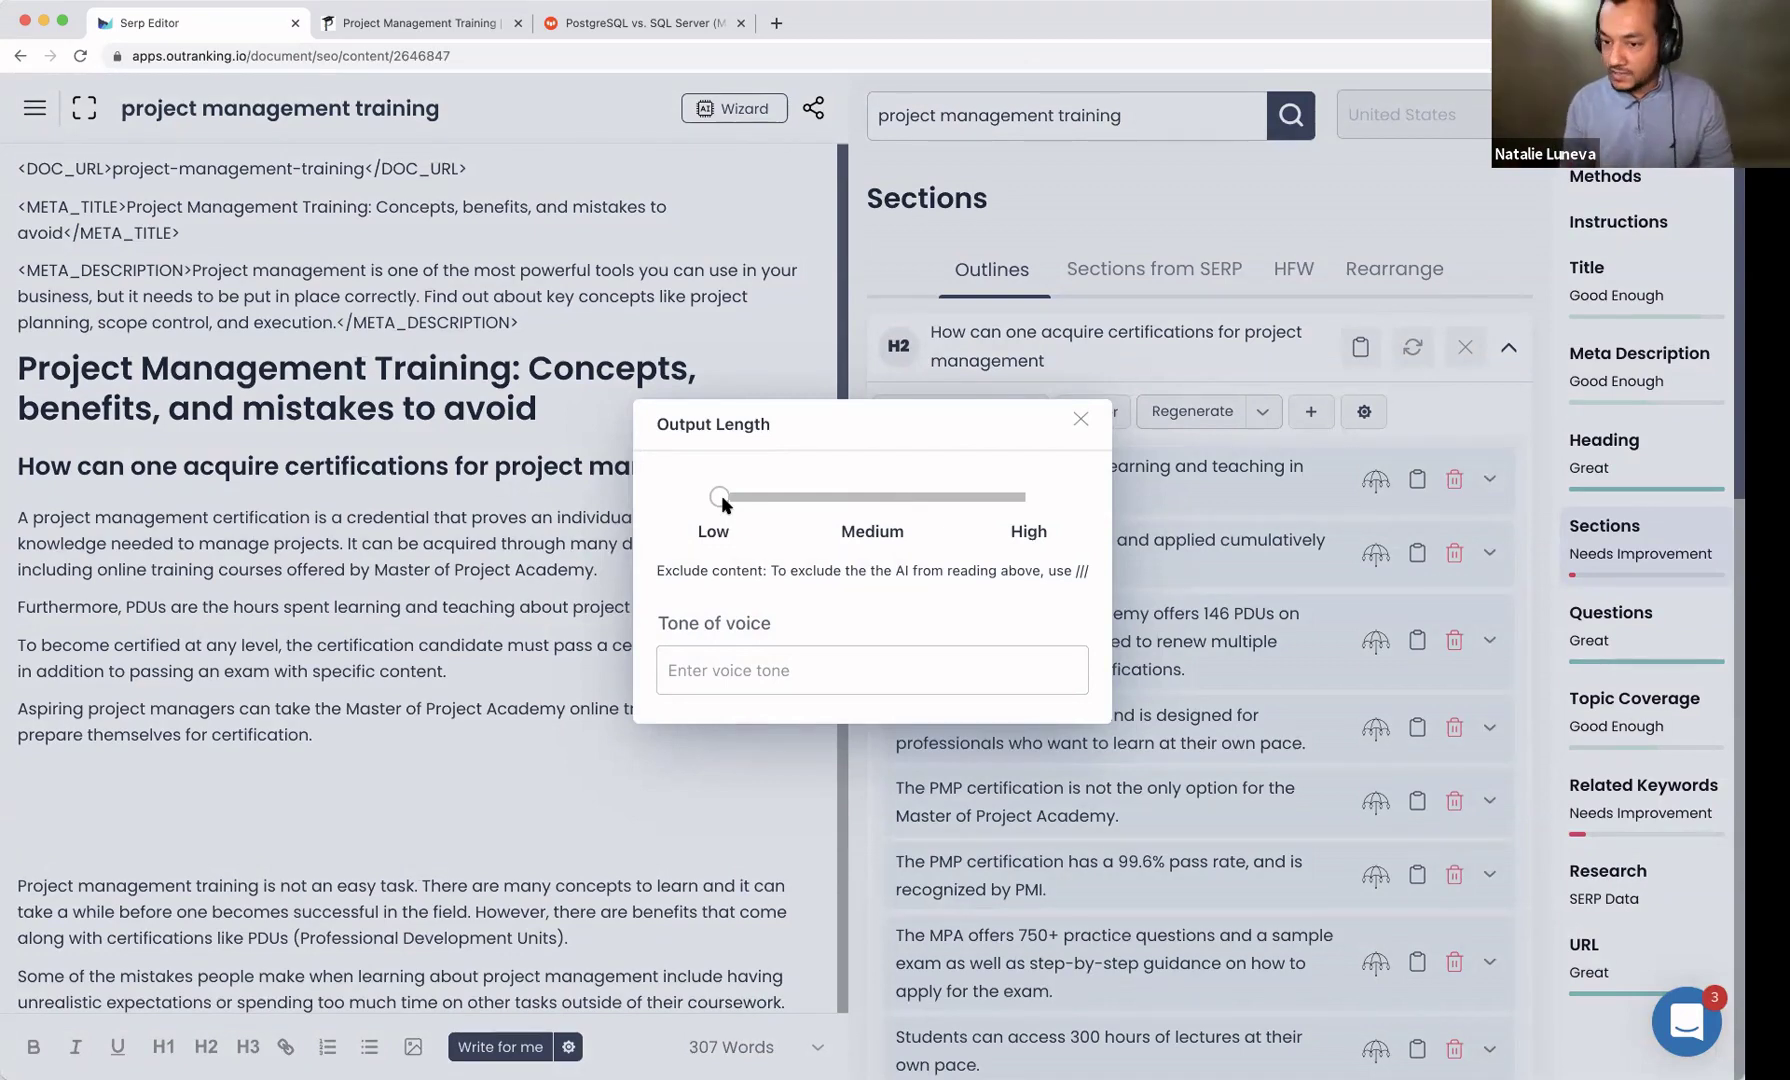
pyautogui.click(1080, 418)
pyautogui.click(646, 730)
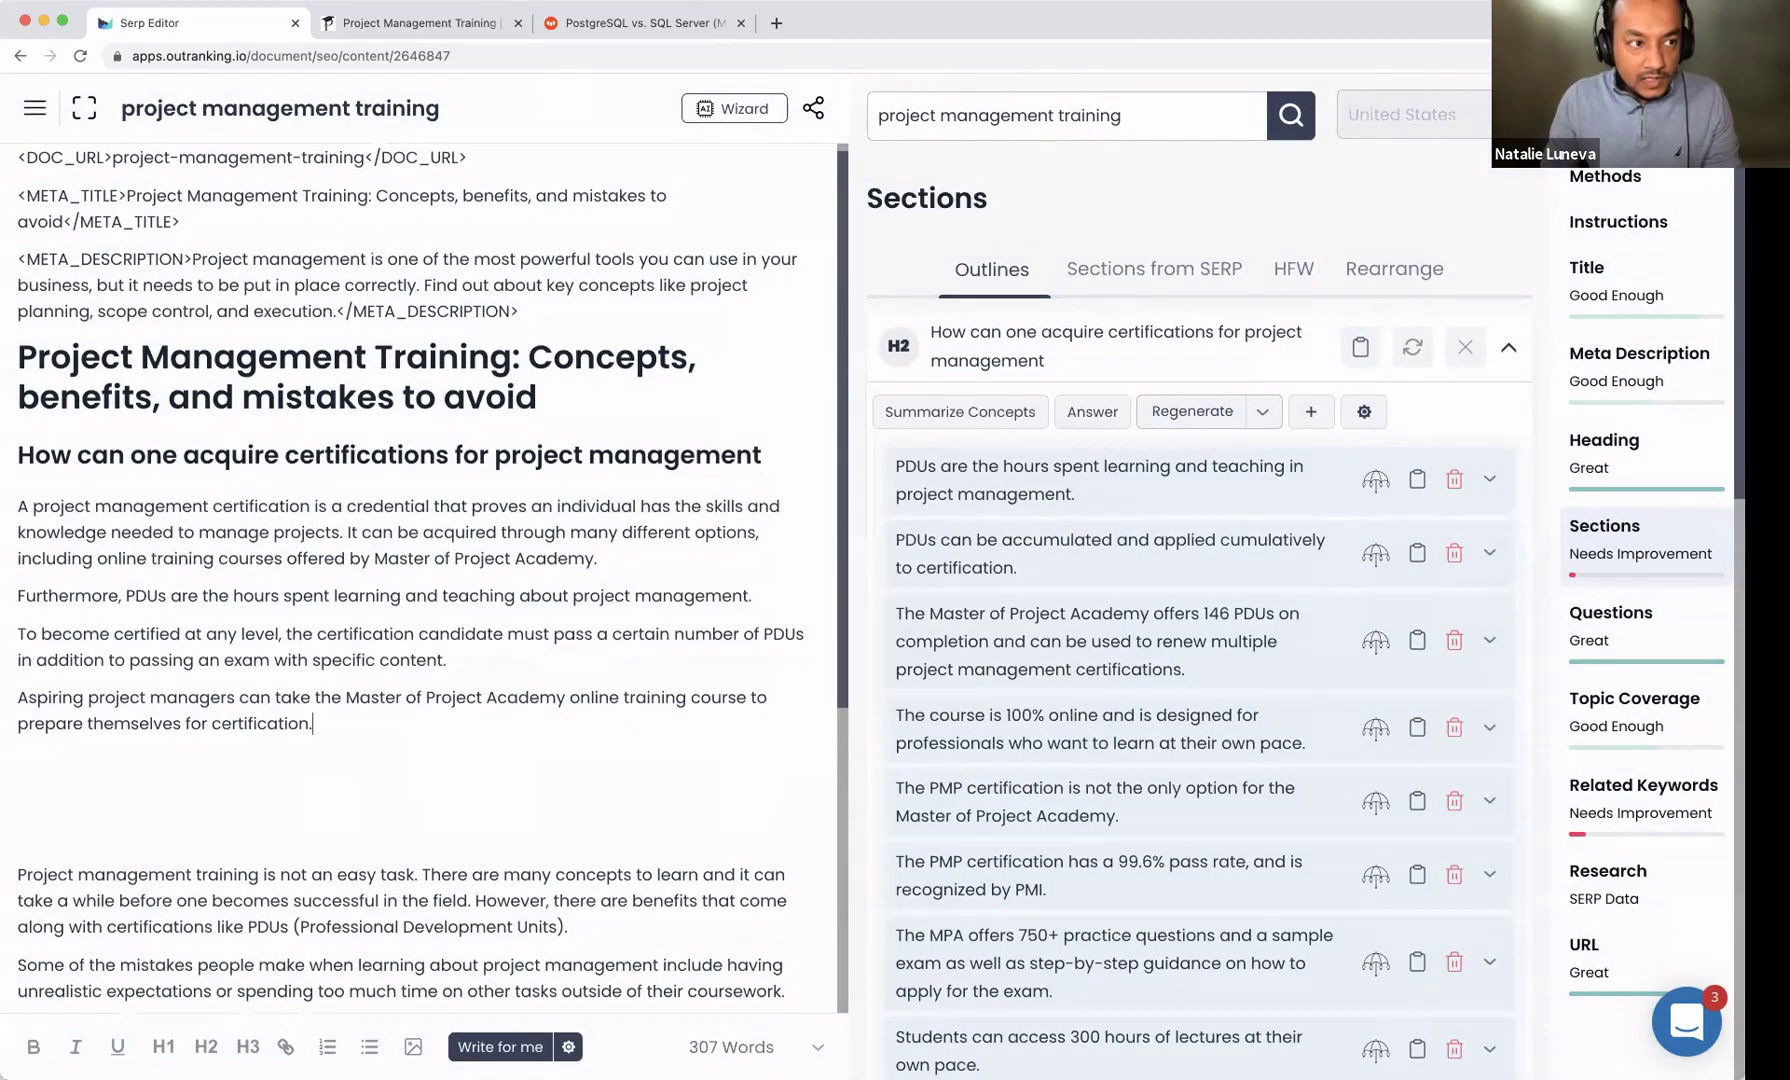
# Step: Leave the current article, start a new SEO document from the documents list, and open the related keywords finder
pyautogui.click(35, 107)
pyautogui.click(90, 107)
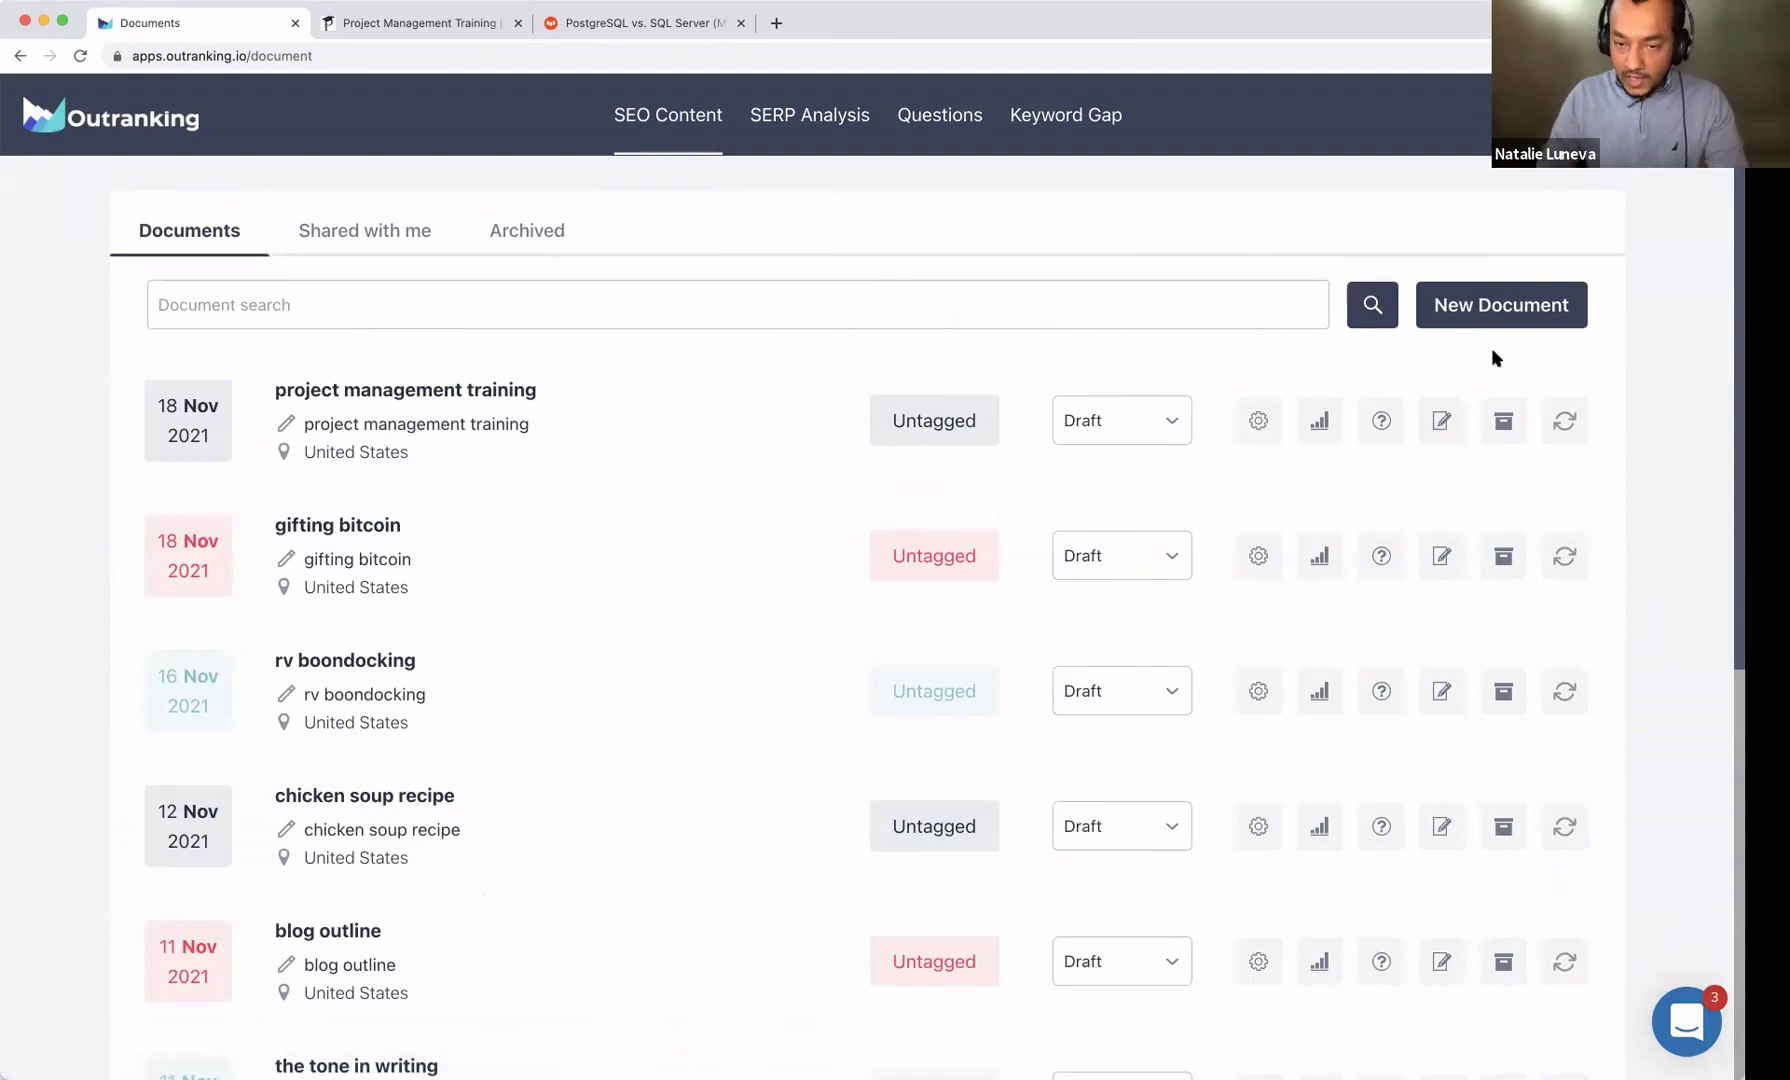
pyautogui.click(1467, 312)
pyautogui.click(860, 384)
# Step: Search the related keywords for "Pumpkin spice syrup" in the United States and look over the keyword list
pyautogui.click(1264, 324)
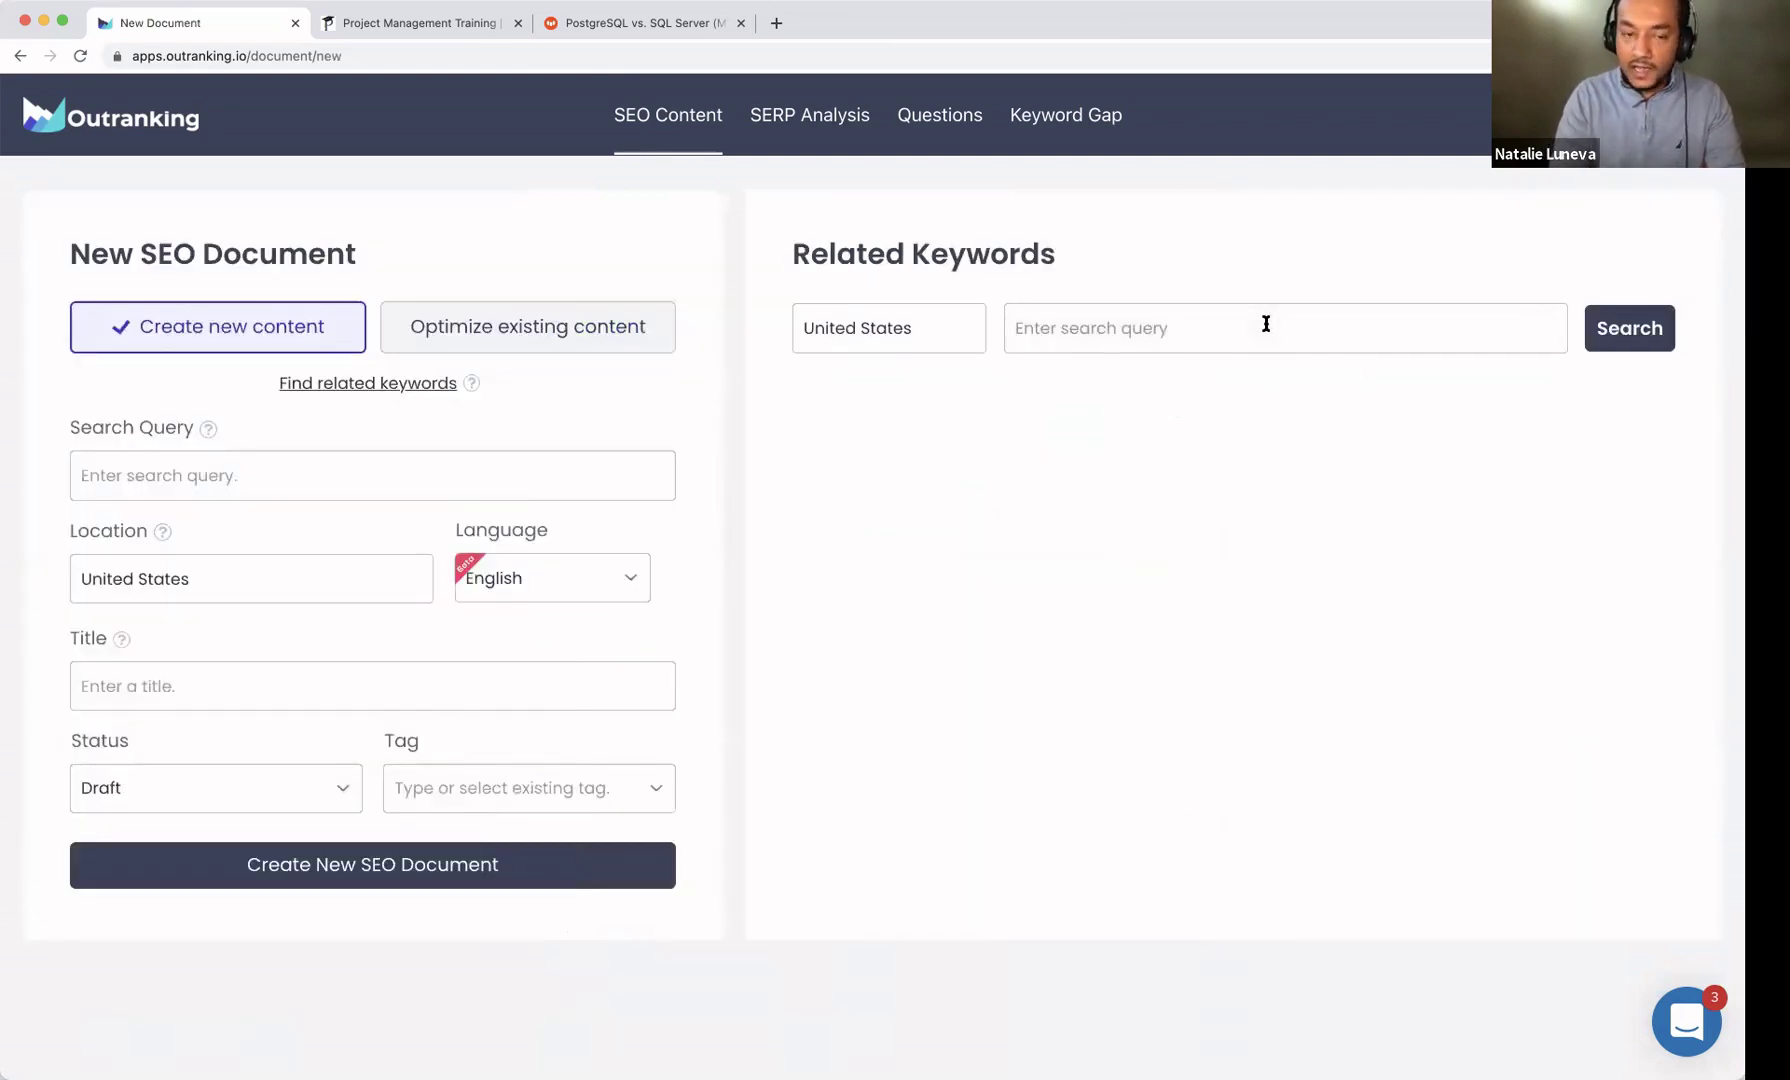
pyautogui.write('pumpkin')
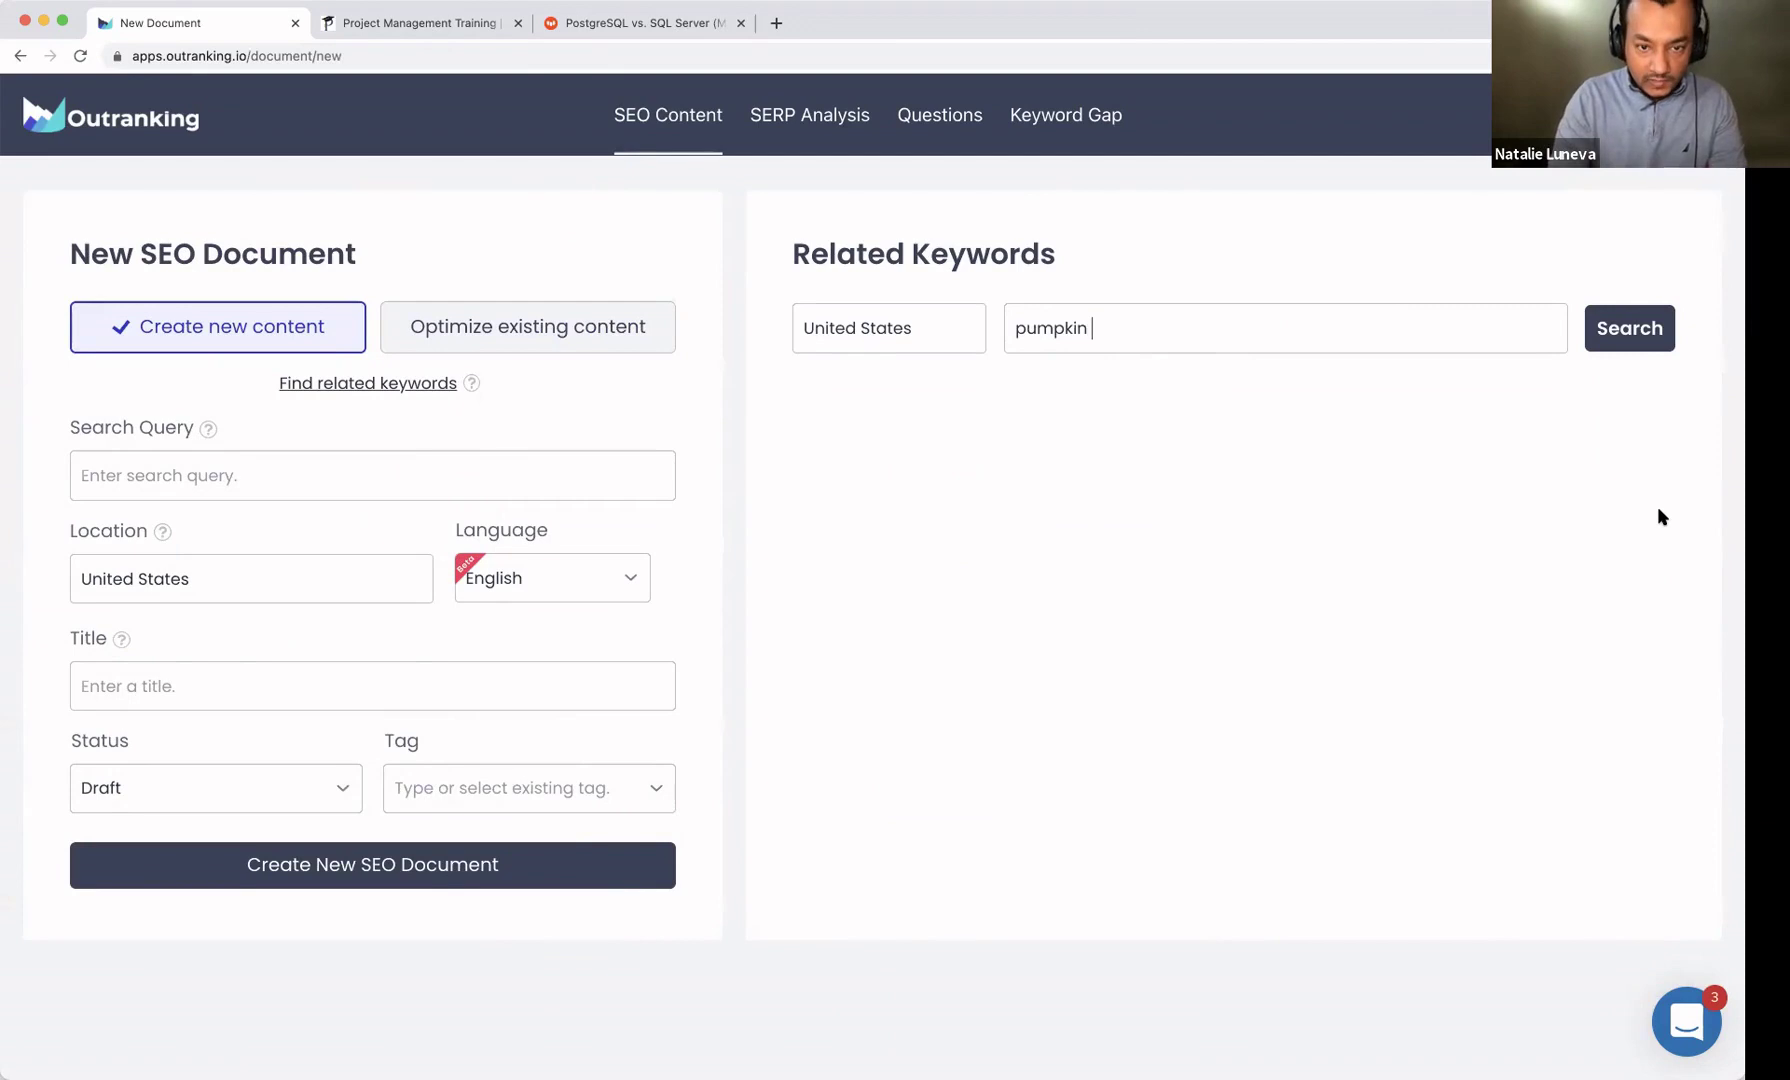
pyautogui.write(' sy')
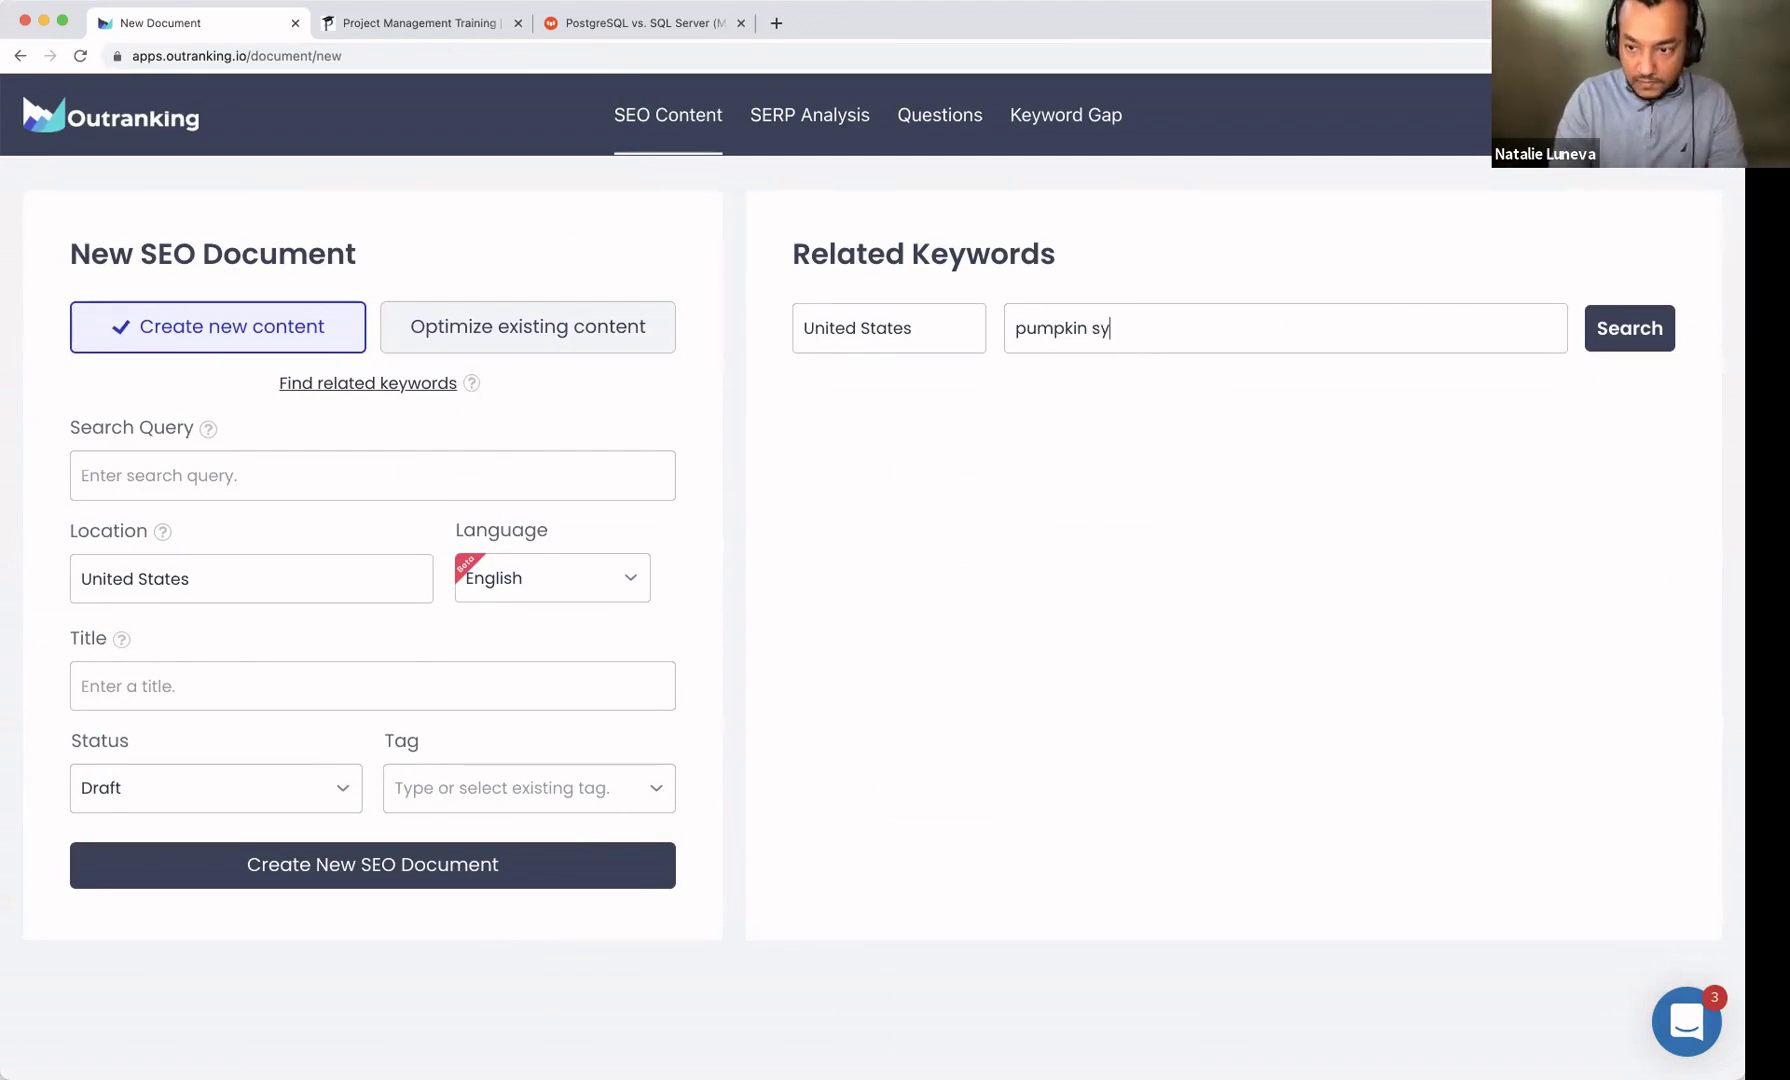
pyautogui.press('super+a')
pyautogui.moveTo(1128, 326); pyautogui.dragTo(960, 326)
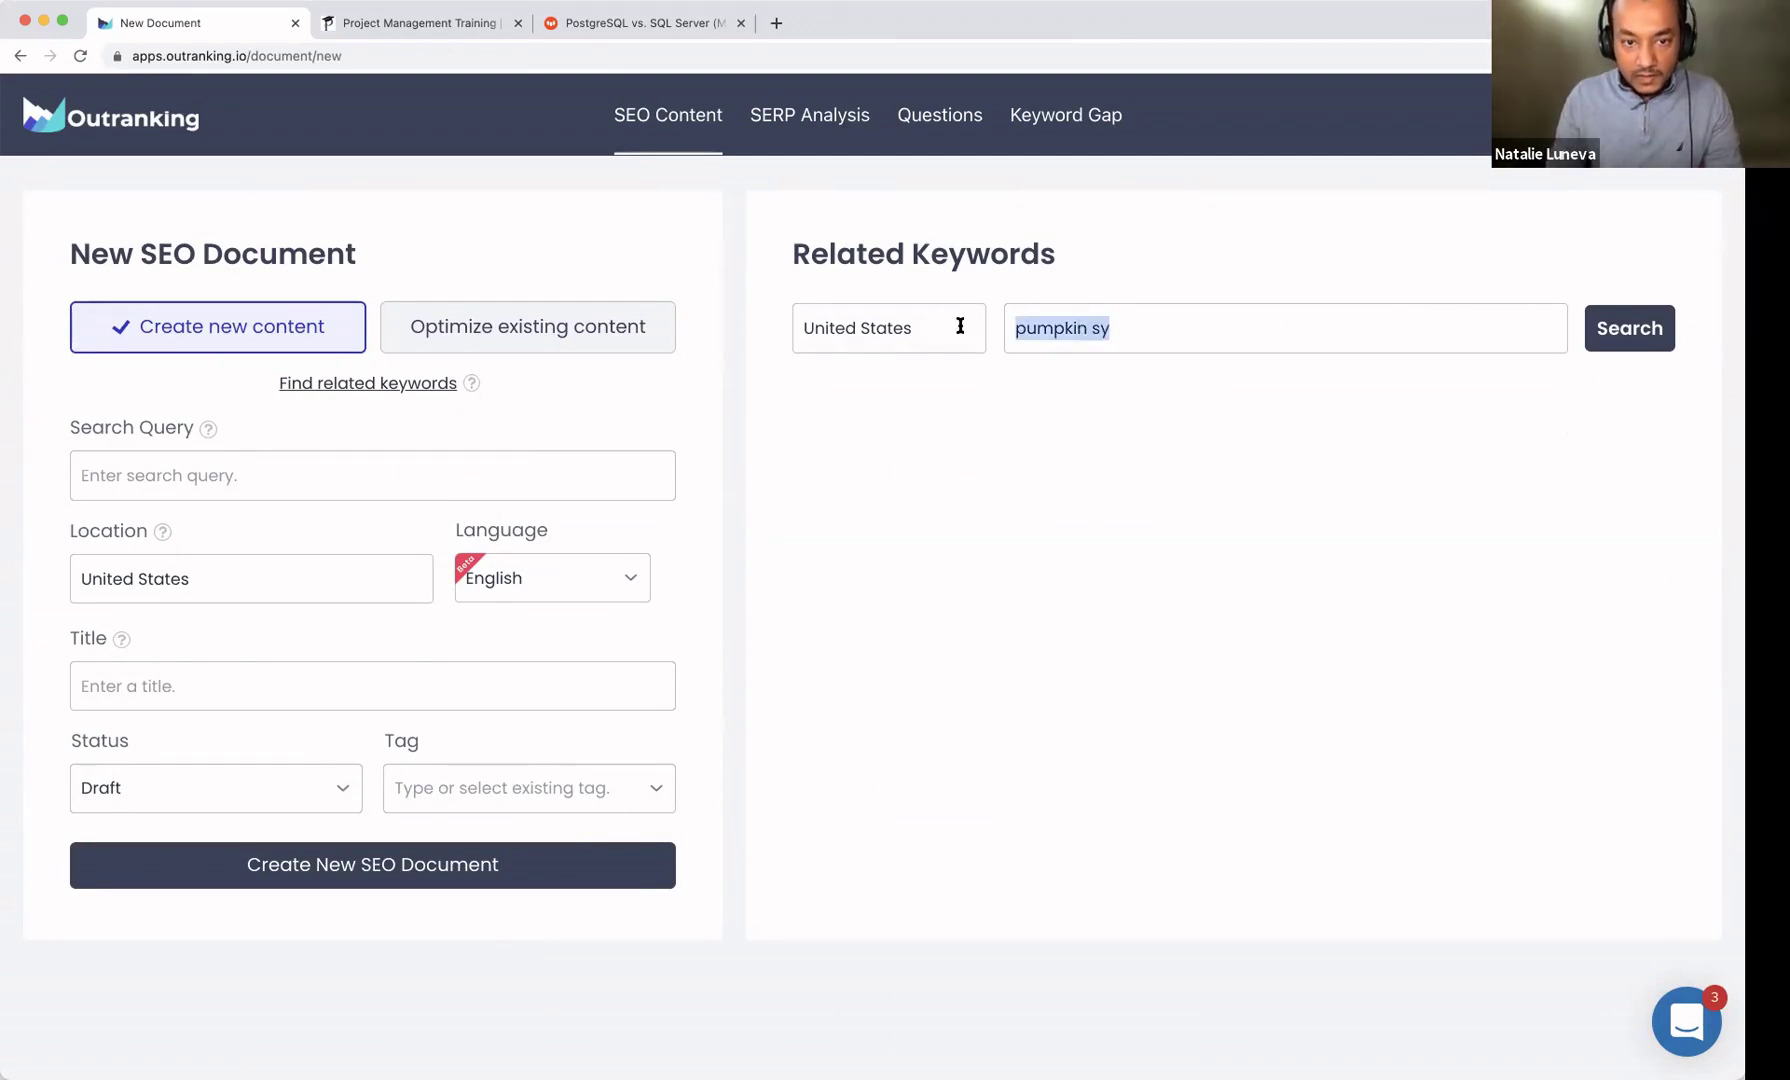
pyautogui.write('Pumpkin spice syrup')
pyautogui.click(1617, 323)
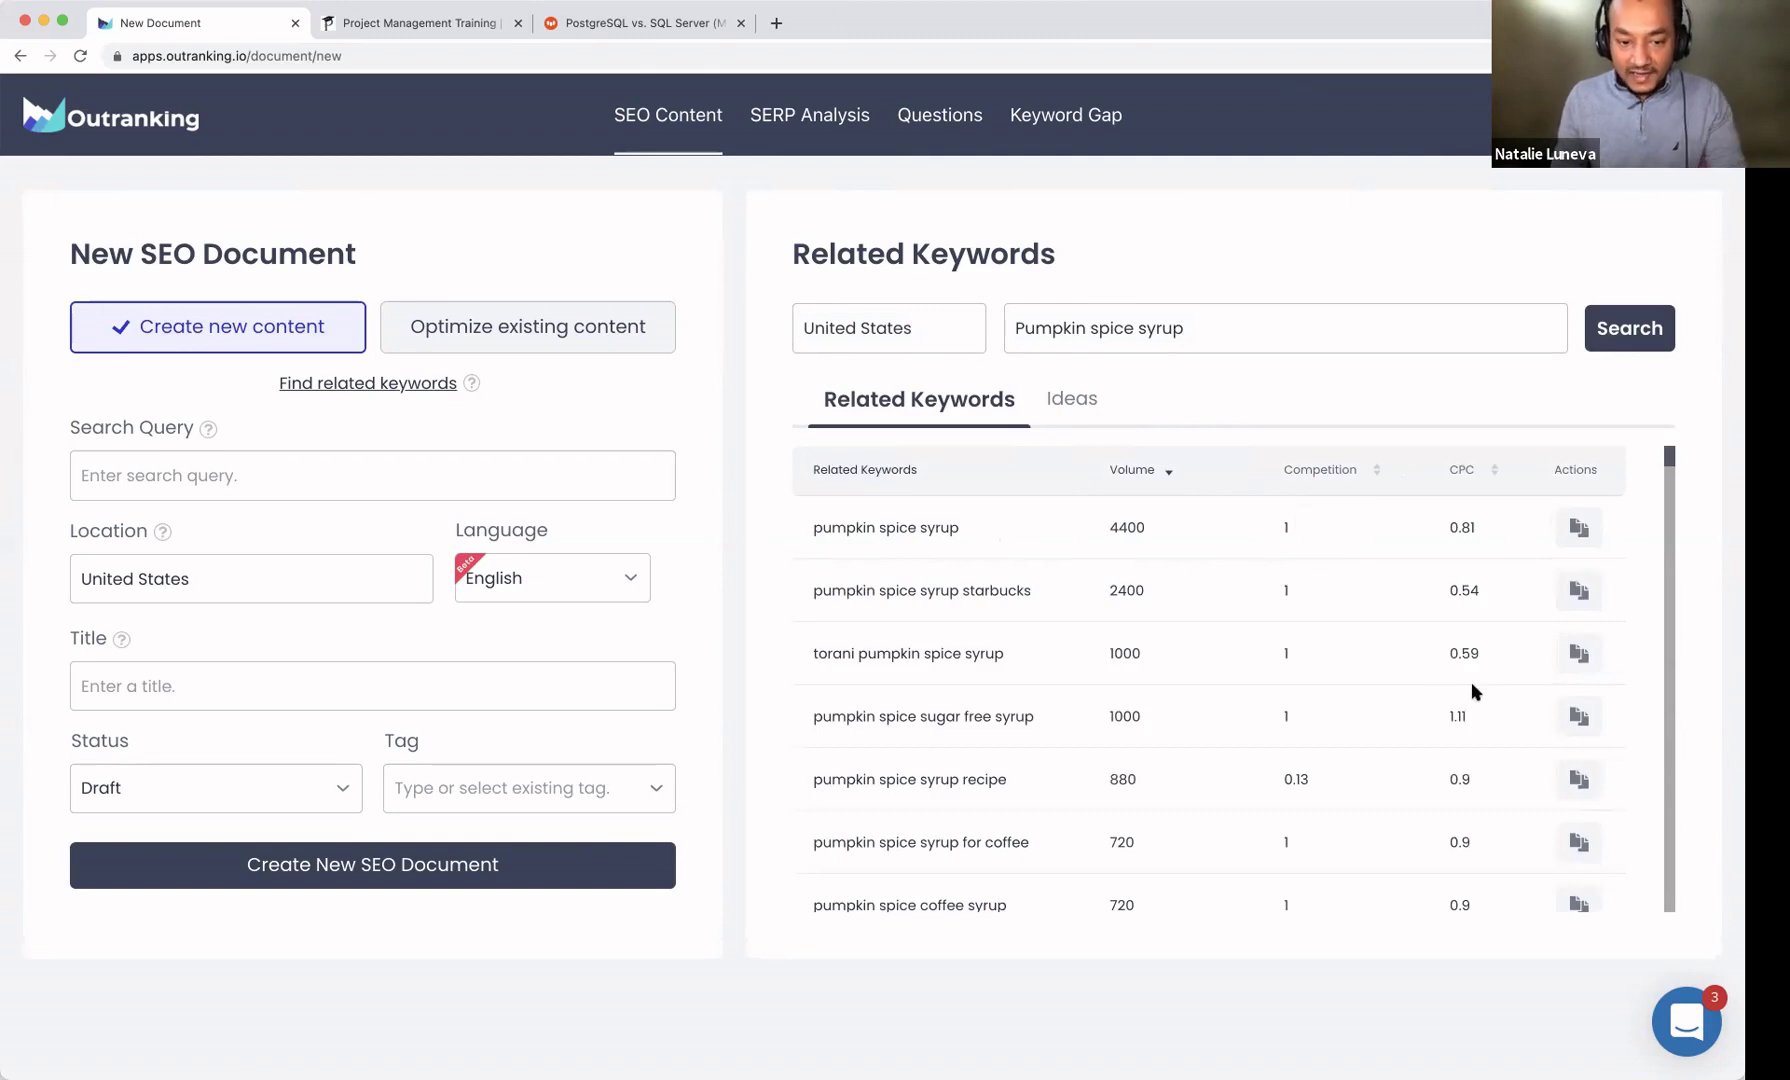
pyautogui.scroll(-1, 1378, 700)
pyautogui.scroll(1, 1378, 700)
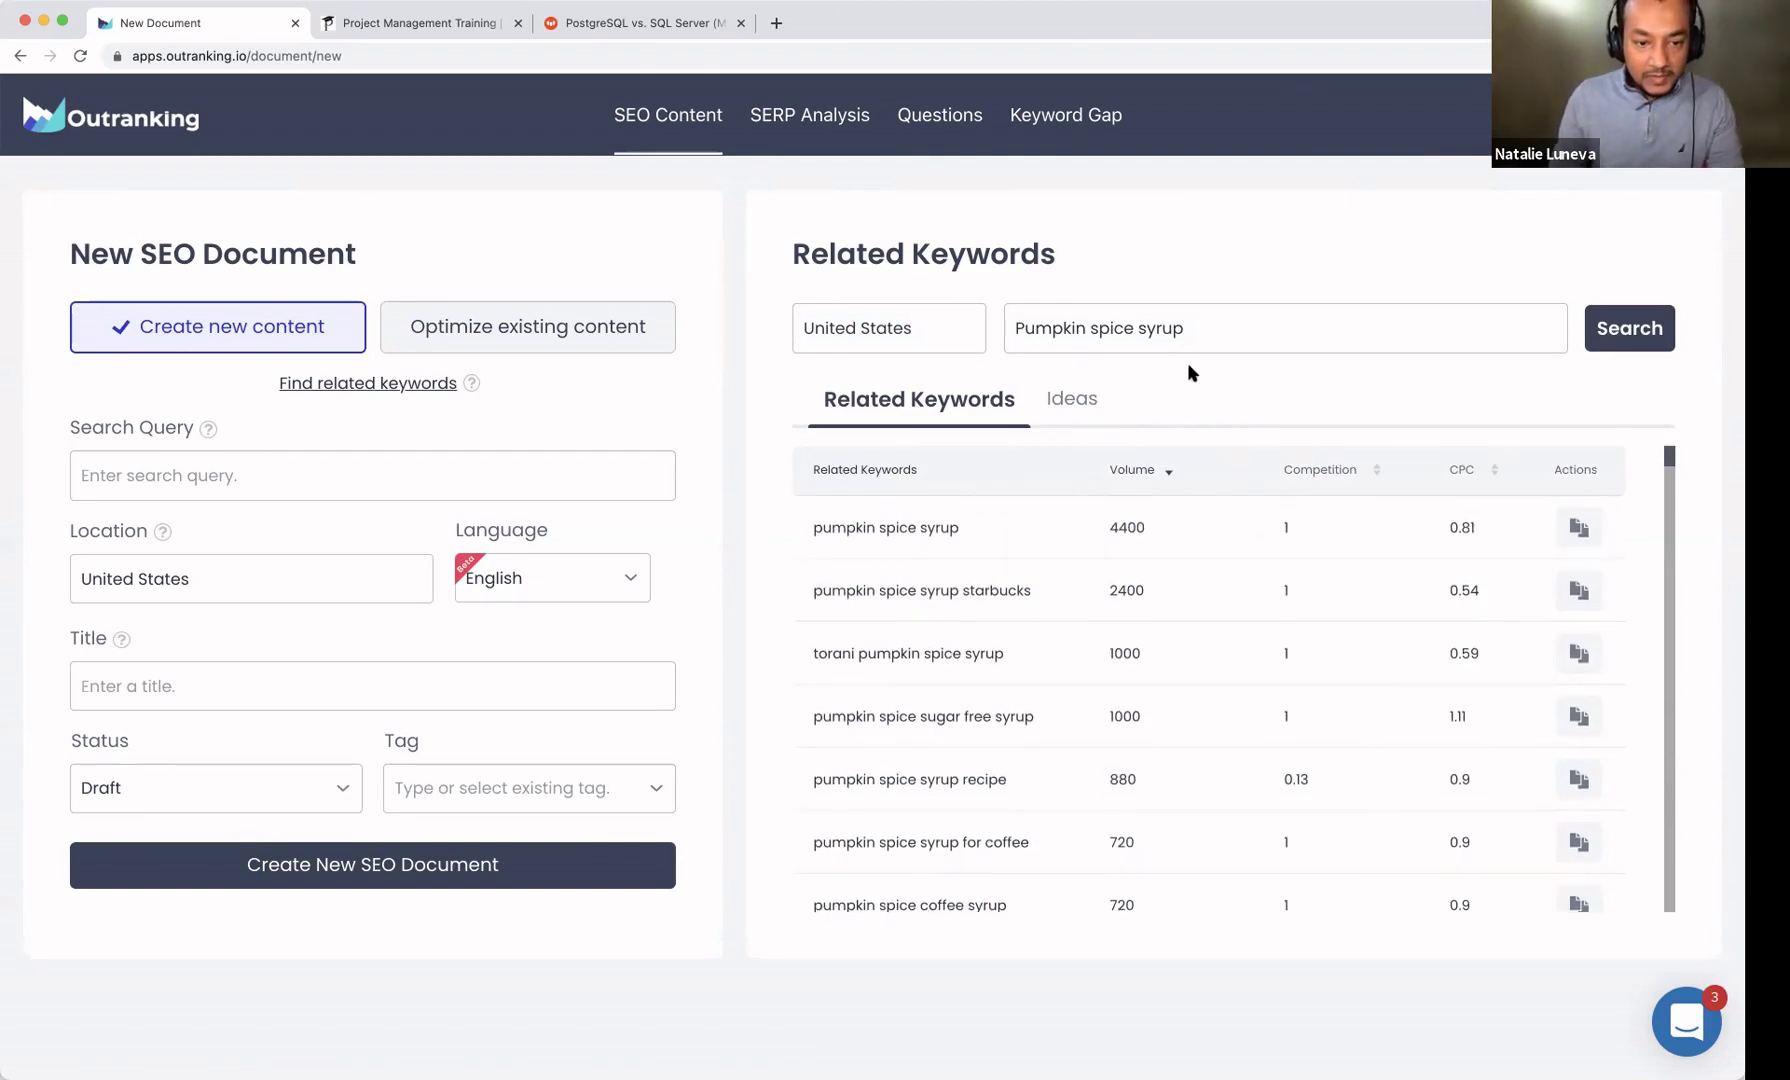
# Step: Extend the keyword search to "Pumpkin spice syrup recipe" and create the new SEO document from the keyword "pumpkin spice syrup recipe"
pyautogui.click(1211, 330)
pyautogui.write('recipe')
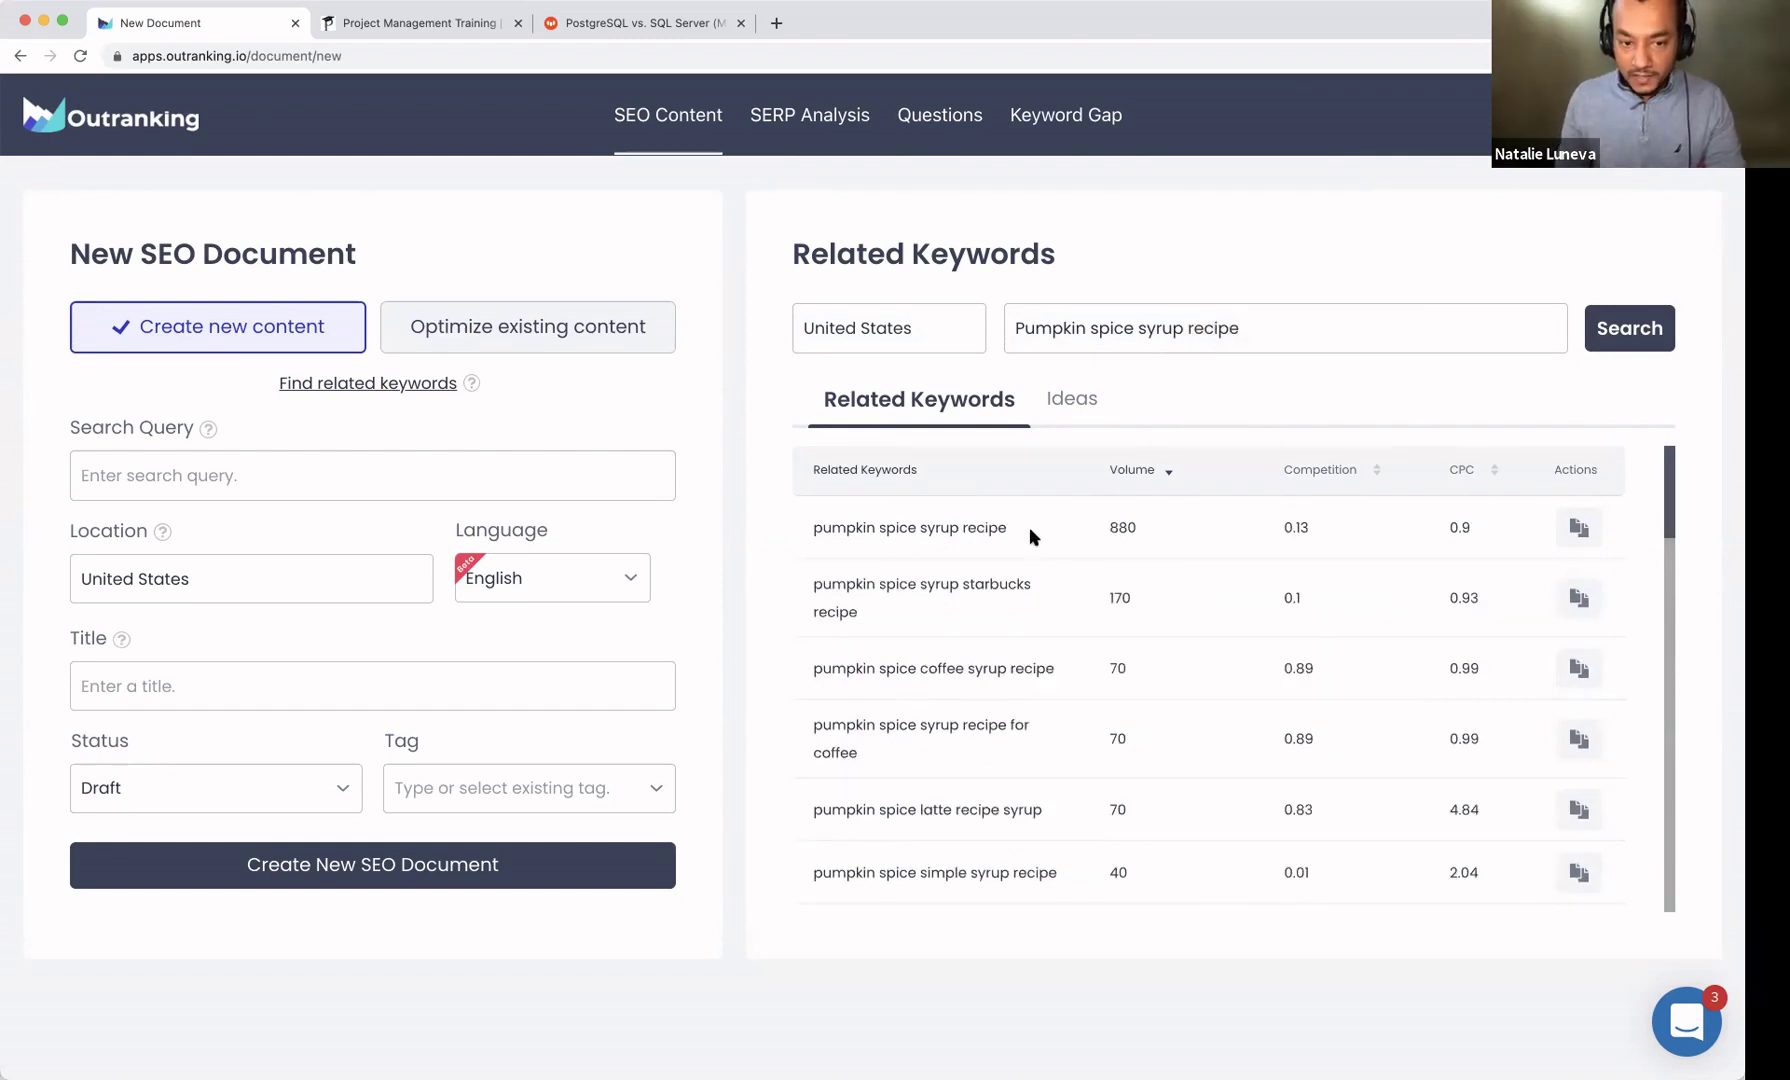
pyautogui.click(1579, 527)
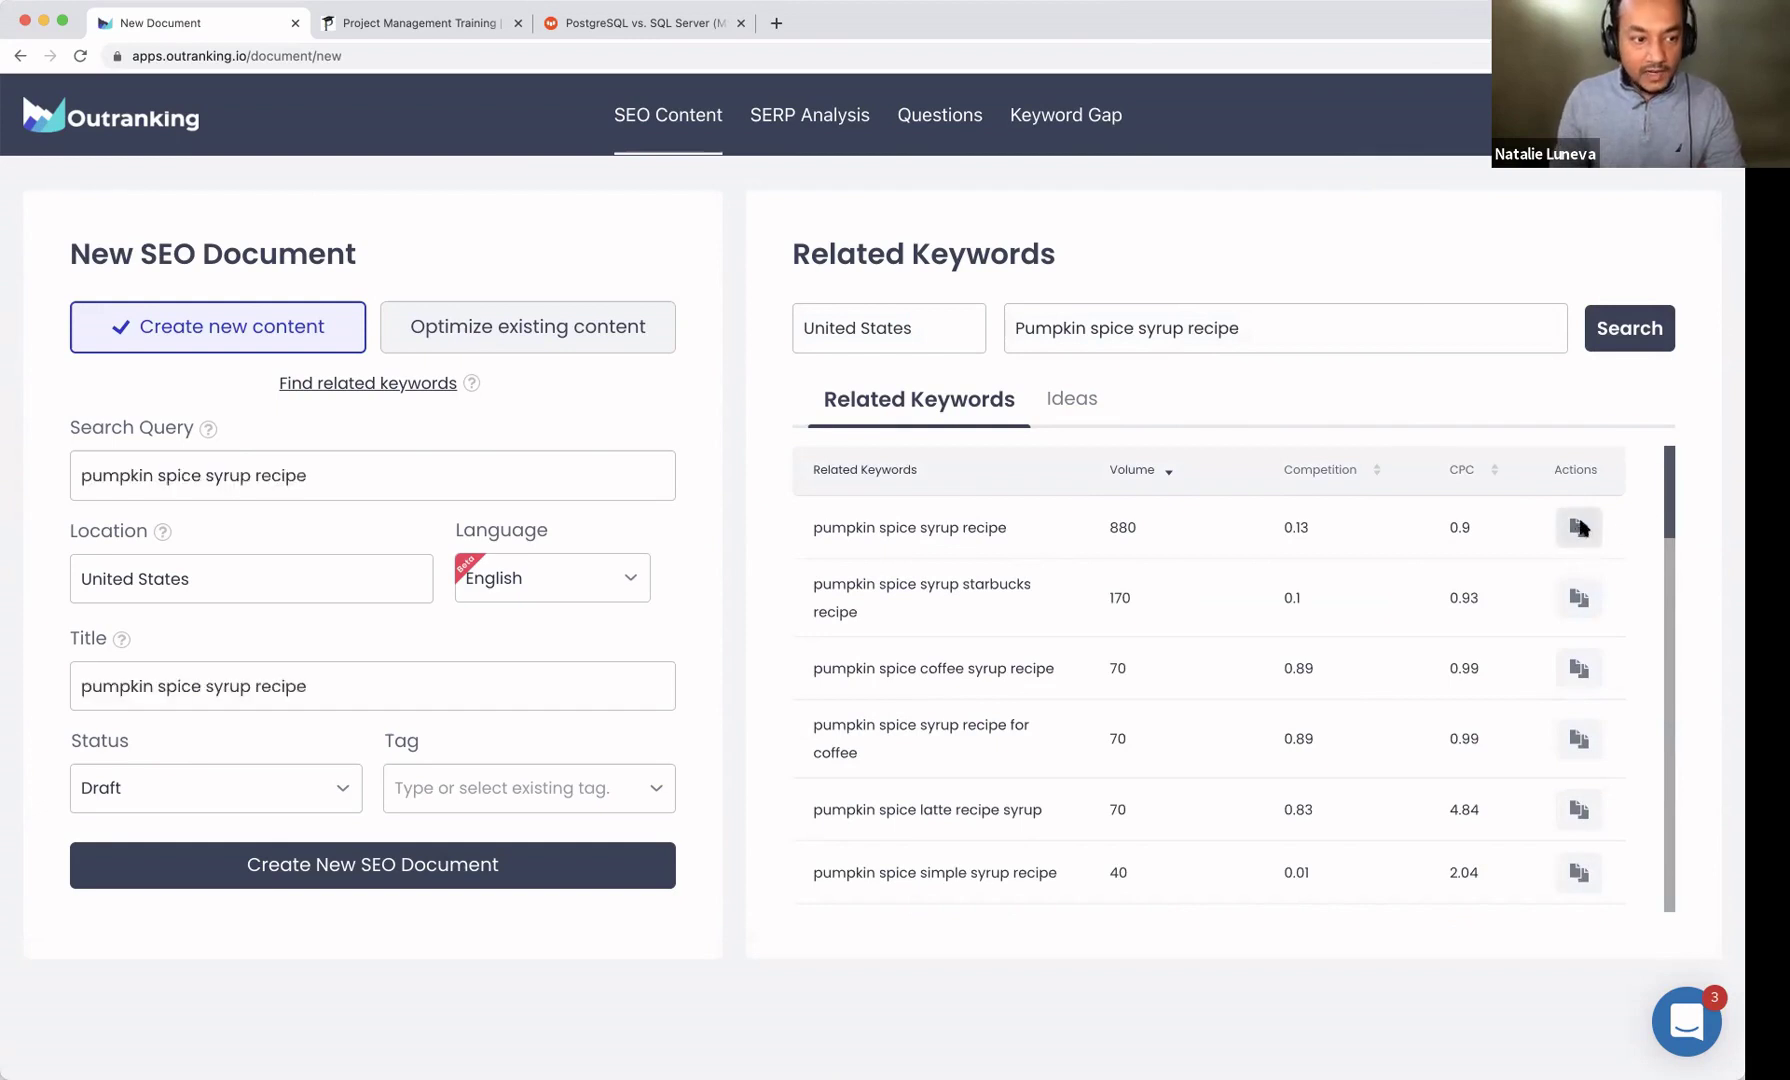
pyautogui.click(284, 888)
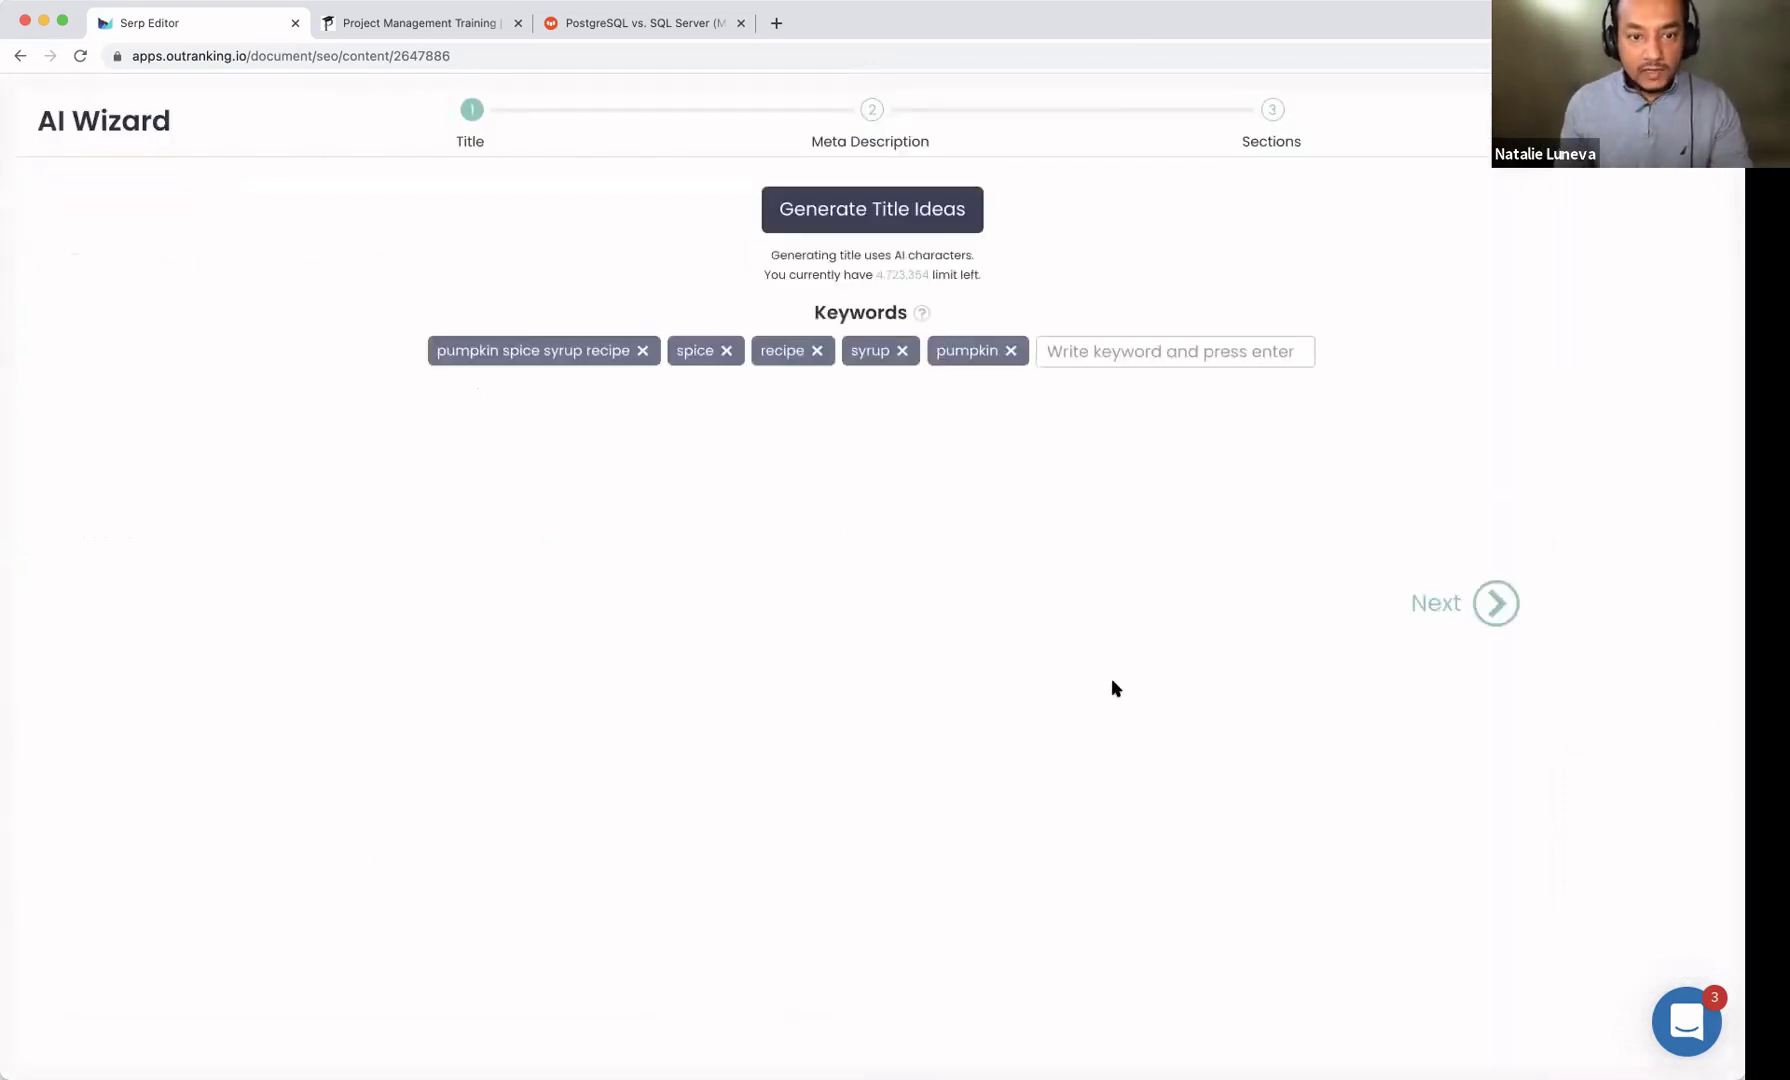
# Step: Generate title ideas, choose "The Best Pumpkin Spice Syrup Recipe EVER!...", and finish the AI Wizard without adding any section topics
pyautogui.click(890, 222)
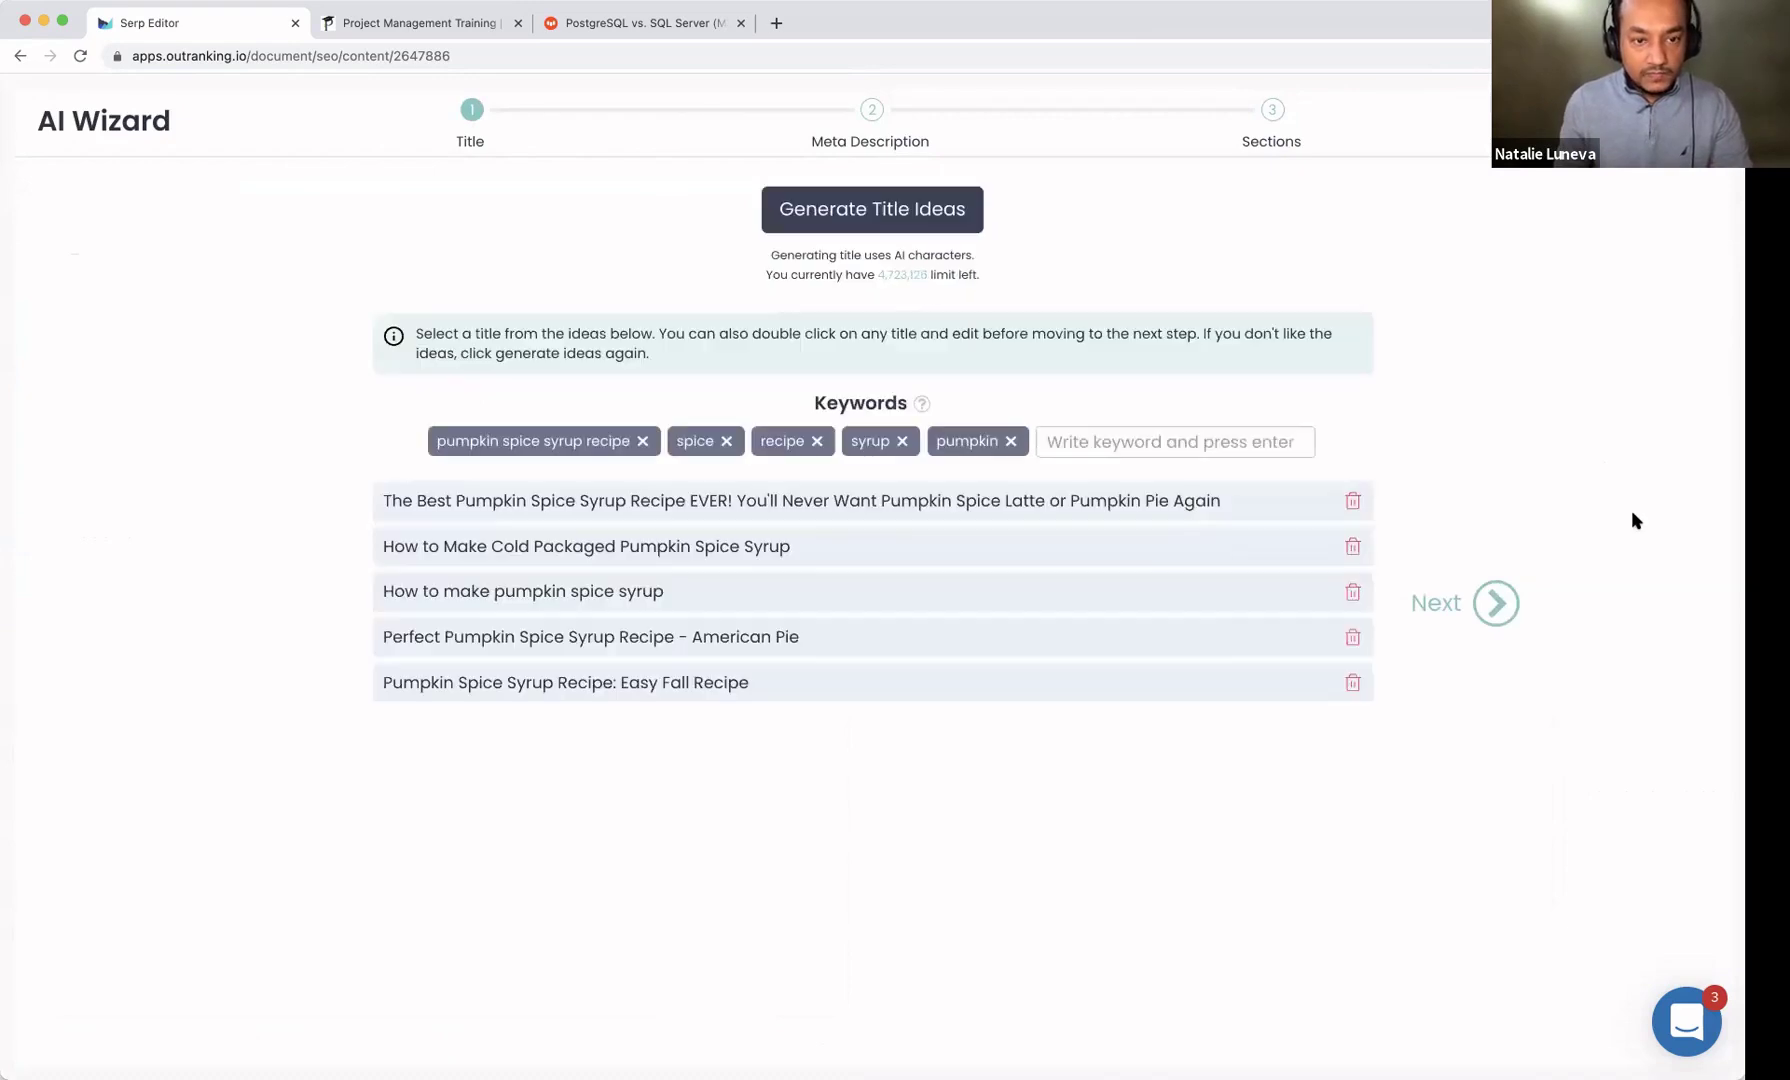
pyautogui.click(619, 507)
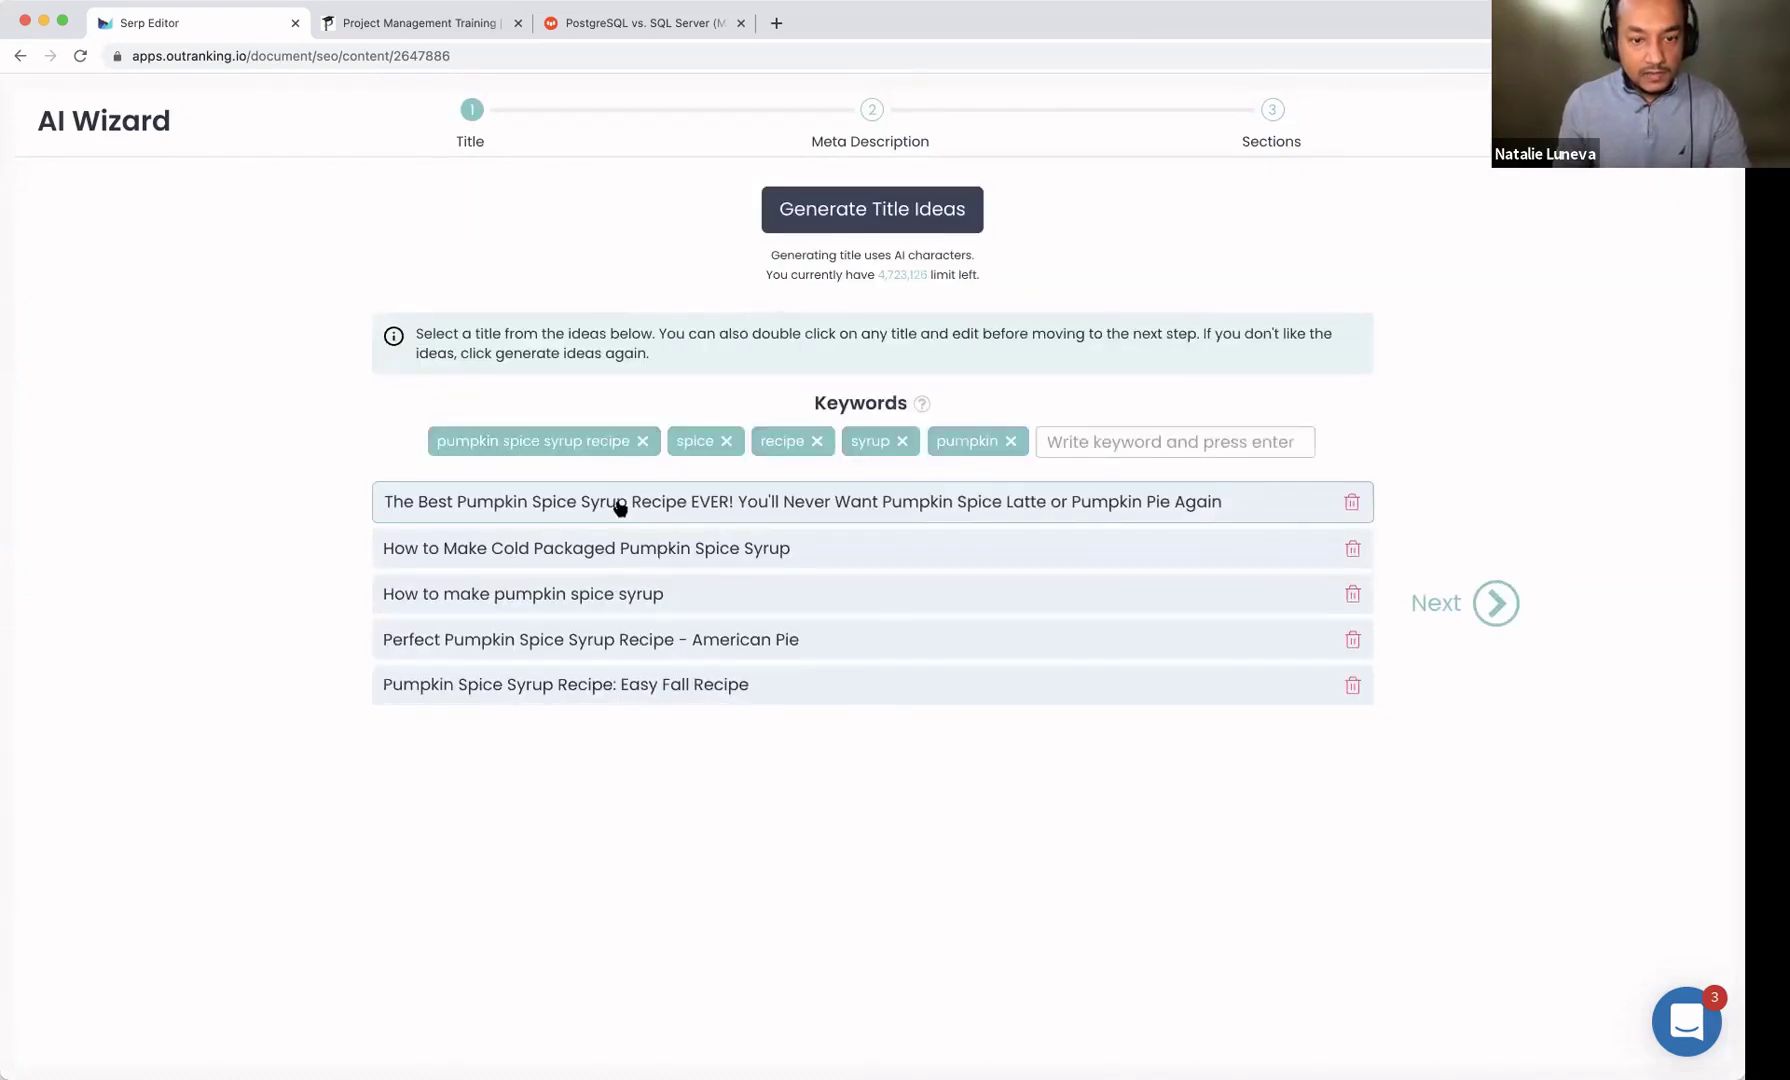
pyautogui.click(1496, 603)
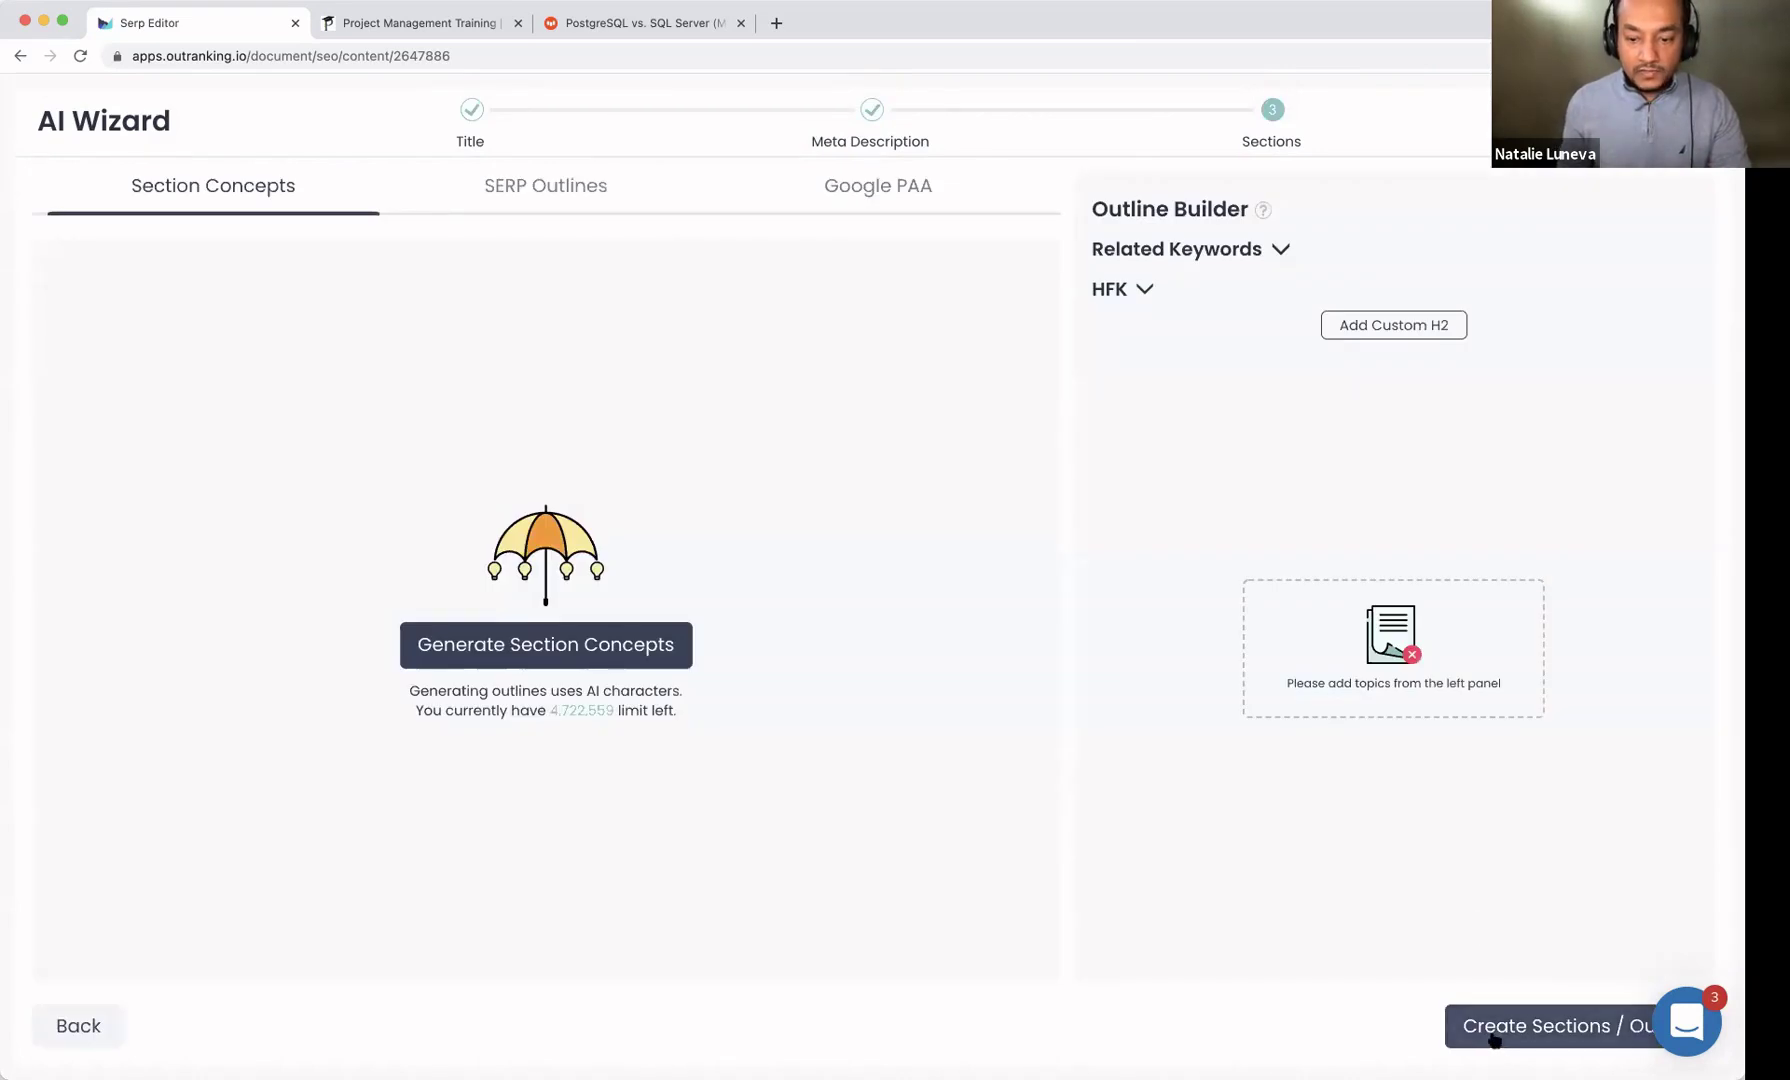
pyautogui.click(1520, 1036)
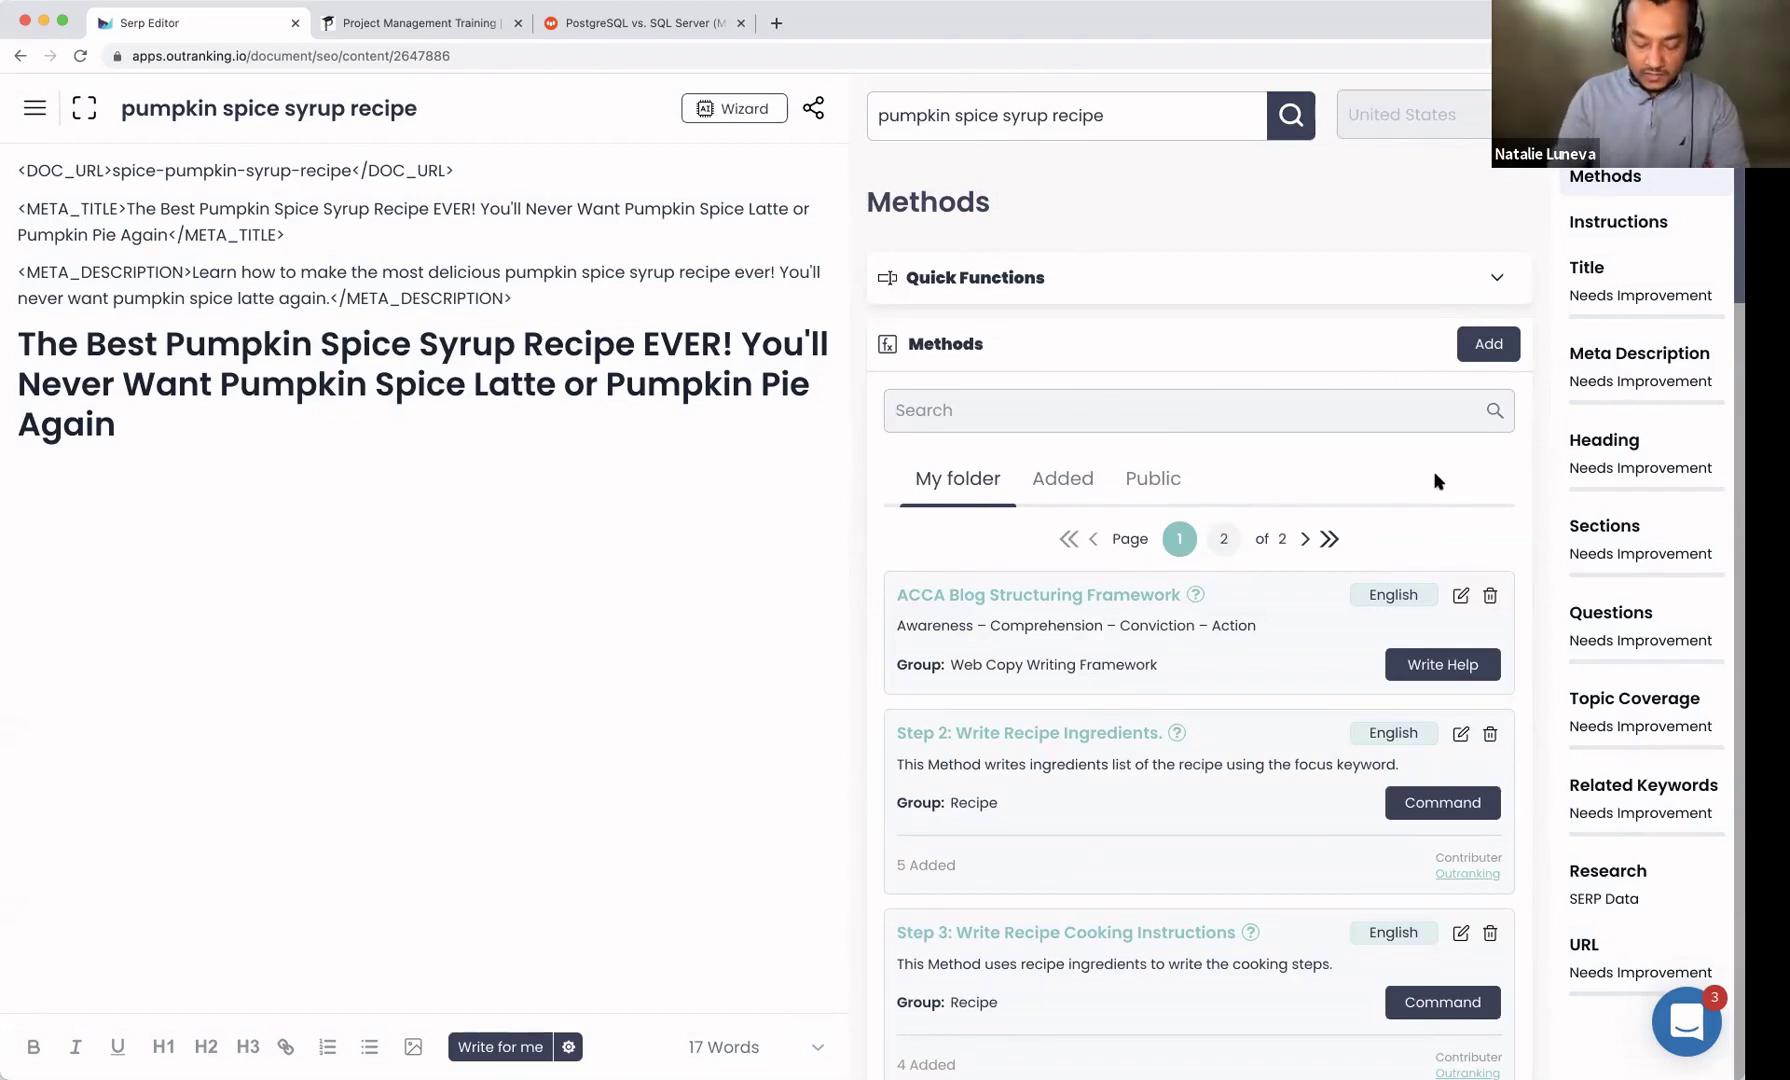
# Step: Filter the methods by "recipe" and try to run "Step 1: Write Recipe Description" on the line below the H1
pyautogui.write('recipe')
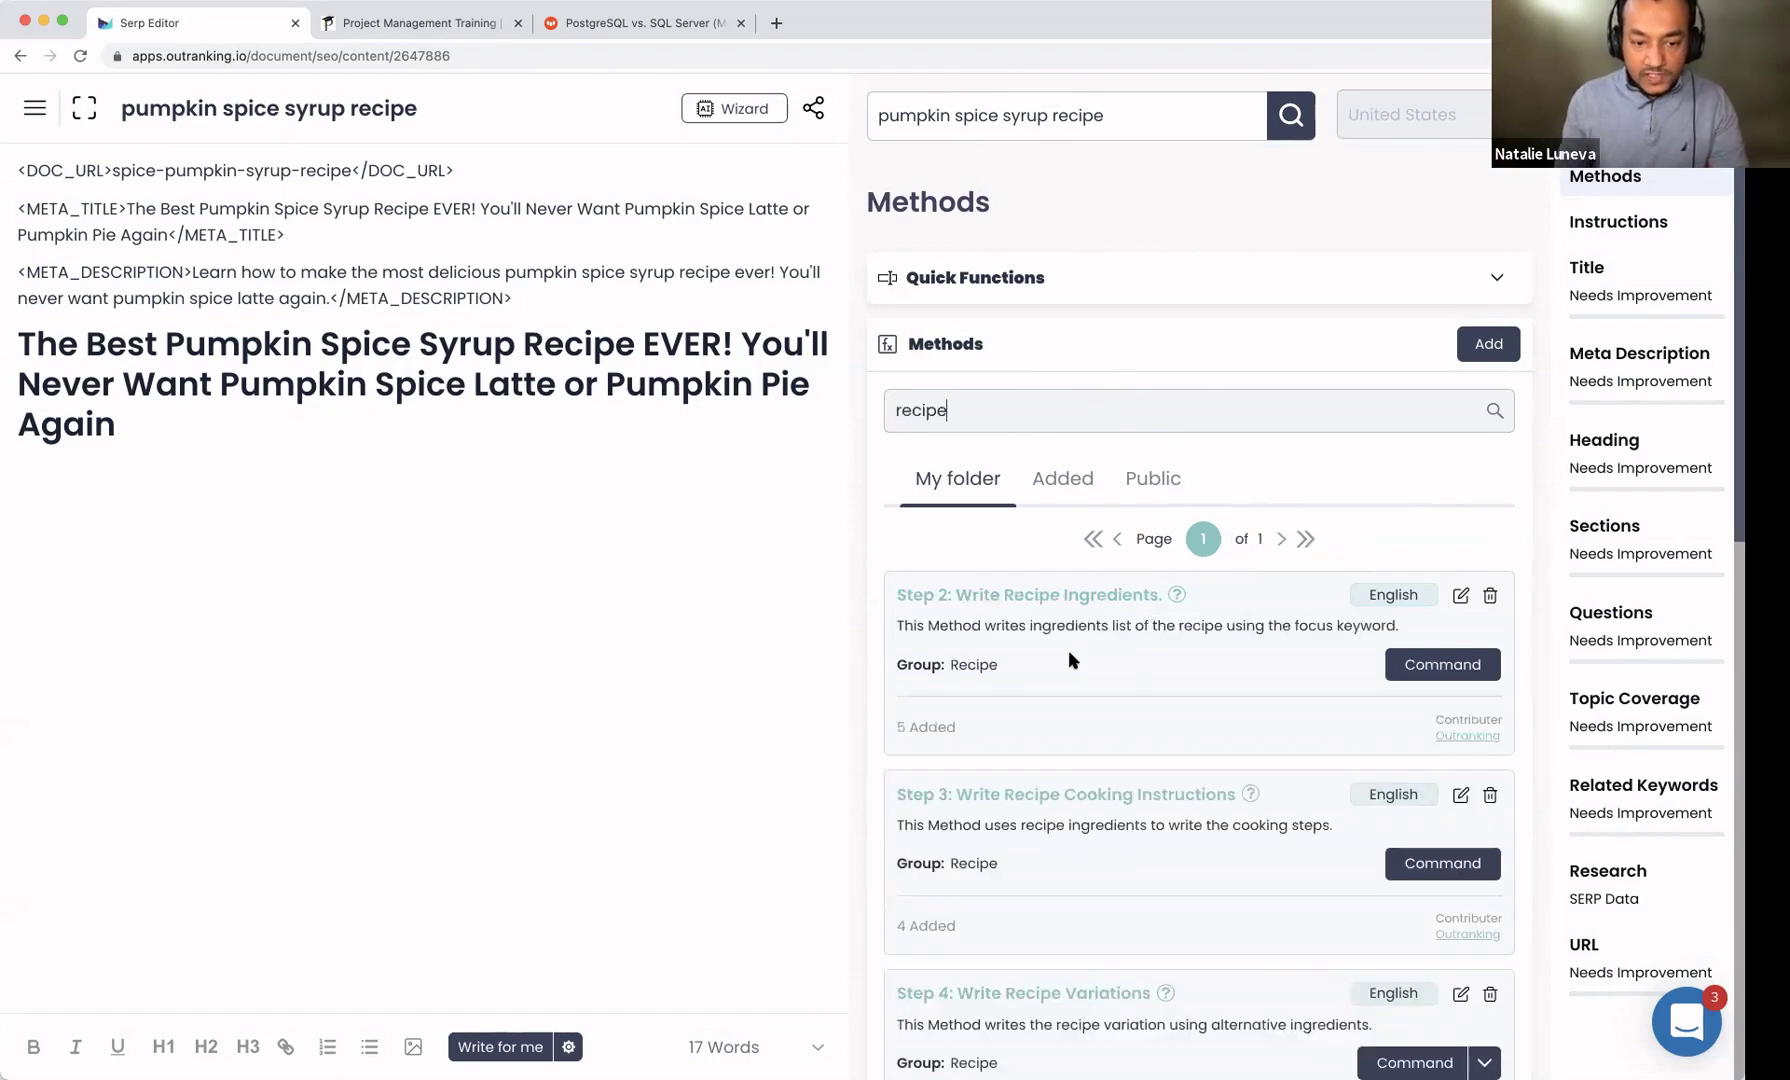
pyautogui.scroll(-6, 1068, 650)
pyautogui.scroll(-5, 1076, 652)
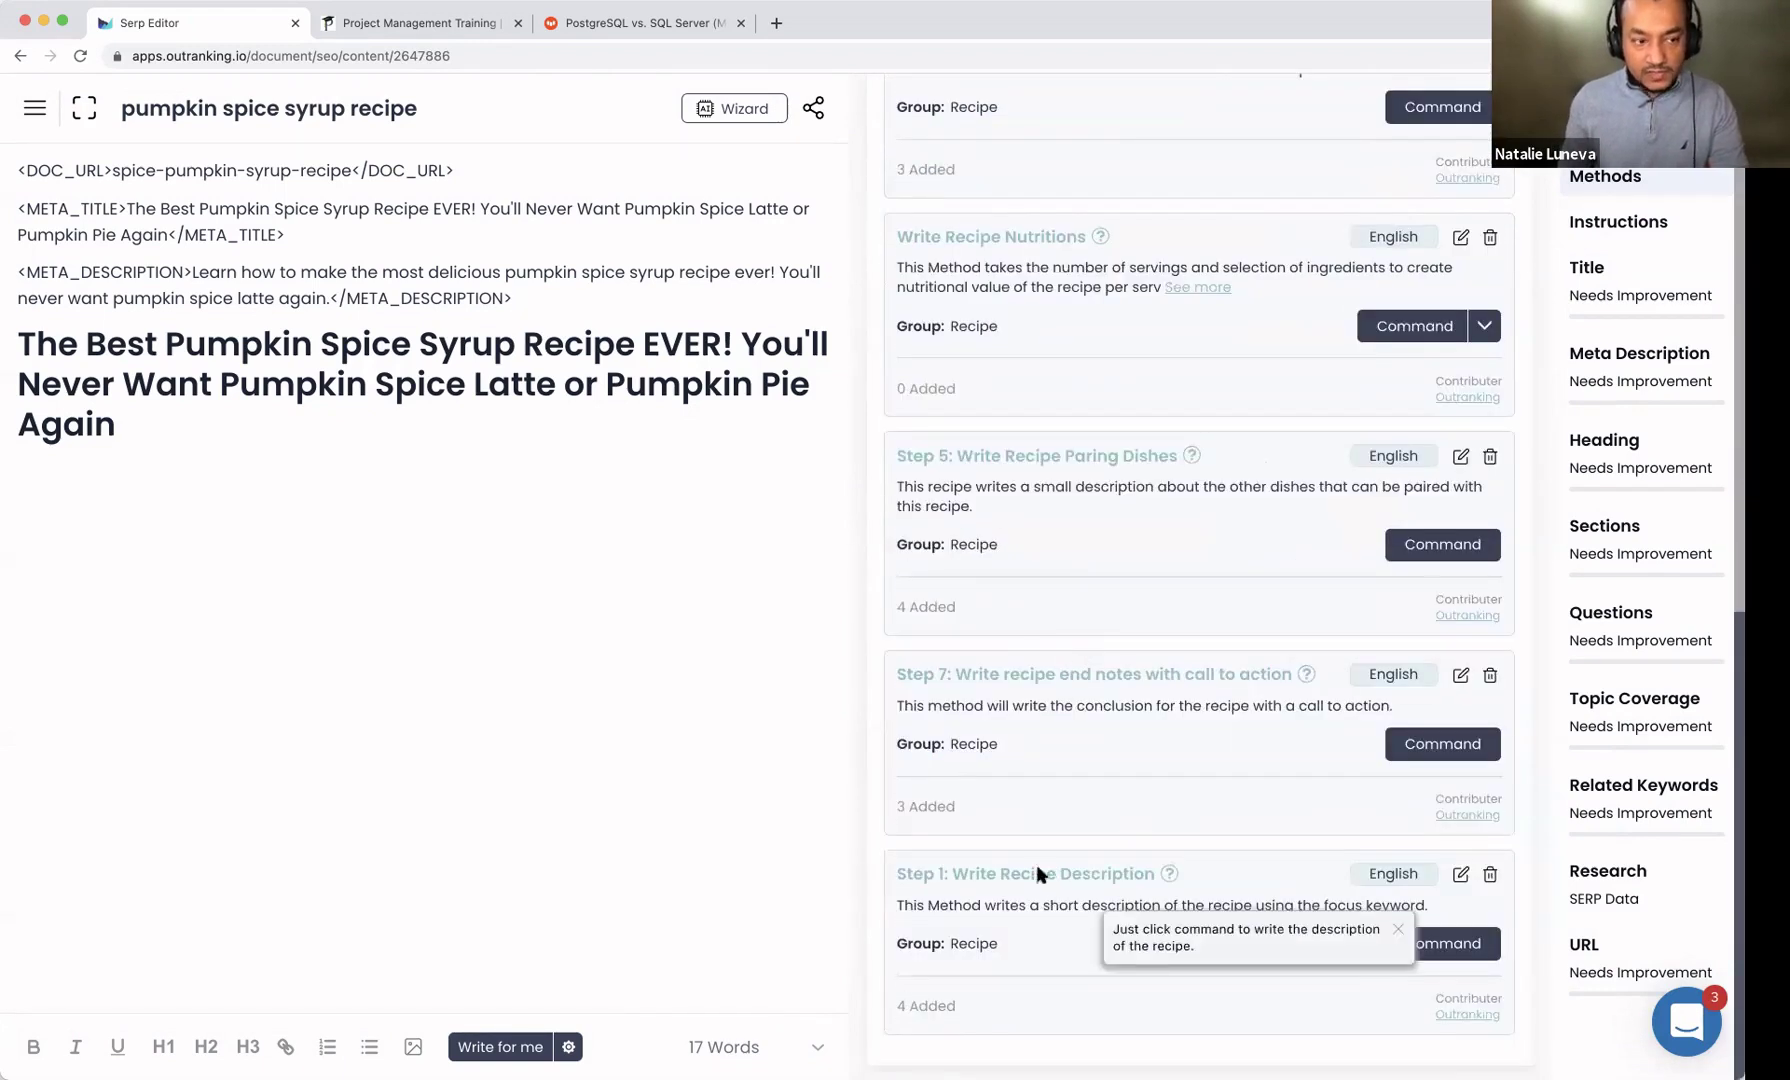
pyautogui.click(270, 470)
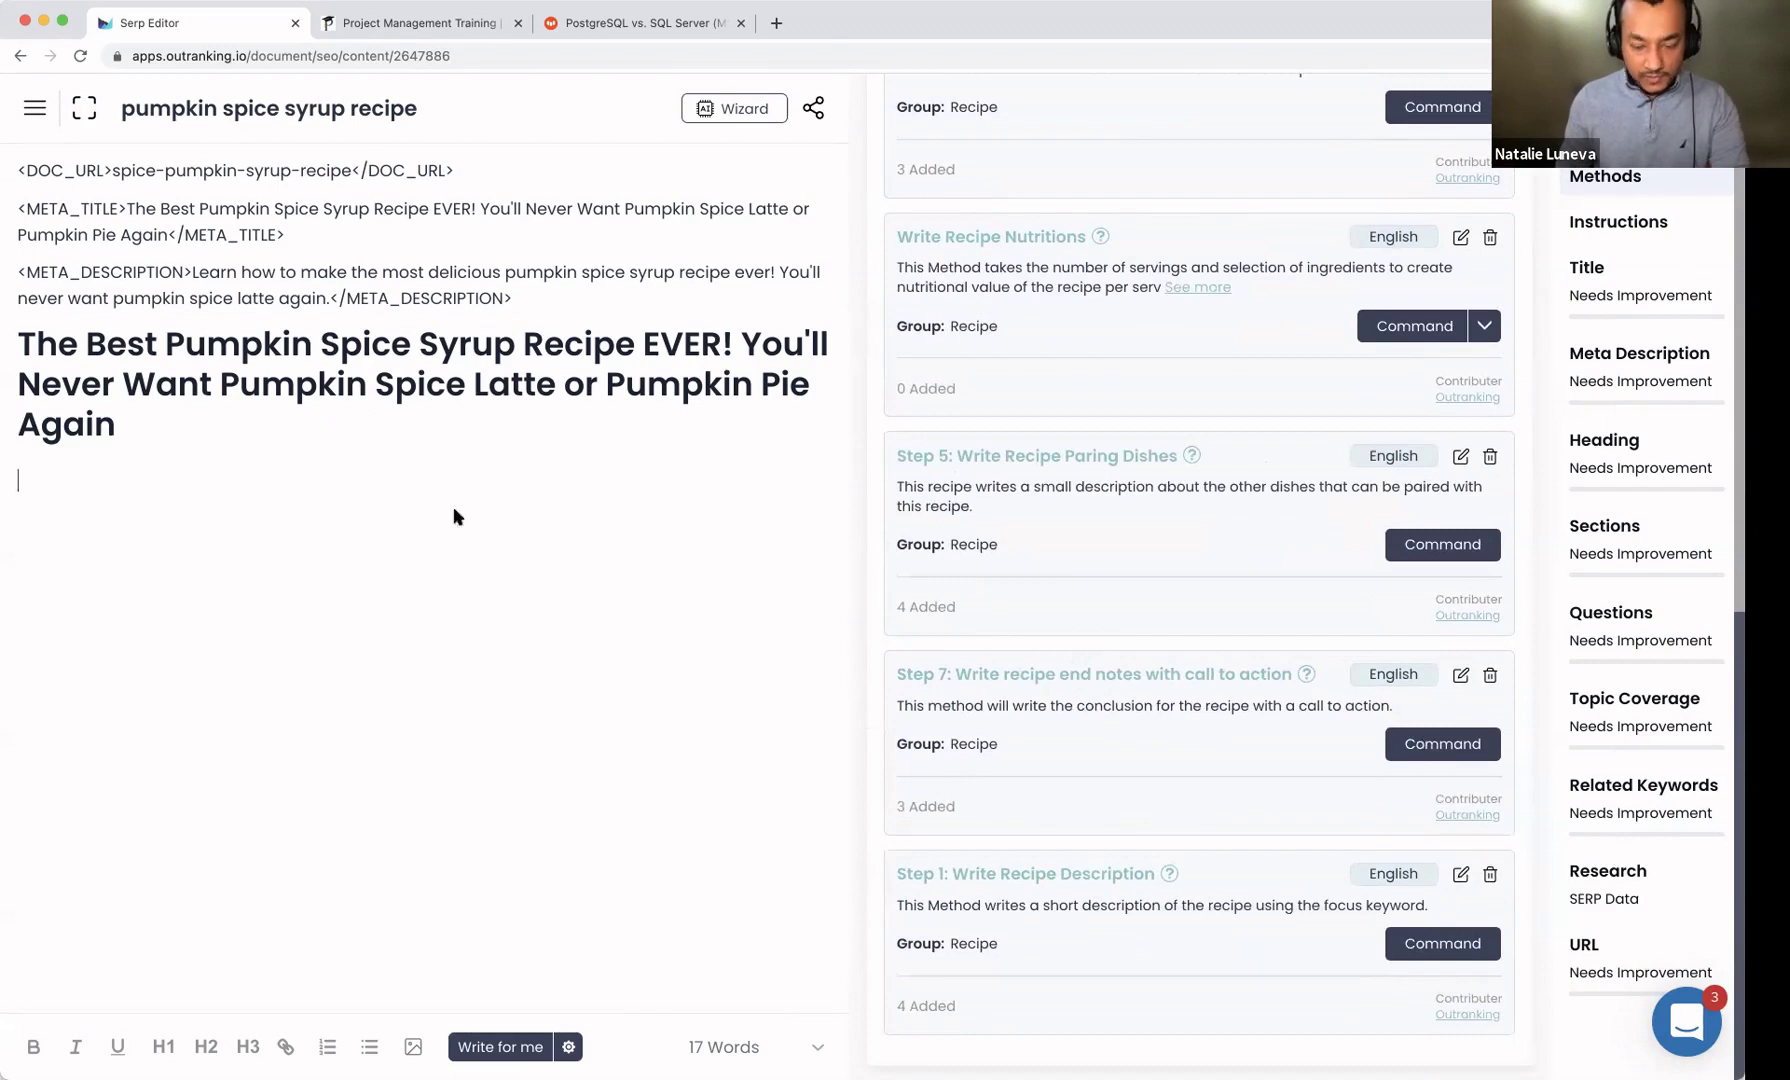
pyautogui.click(1443, 943)
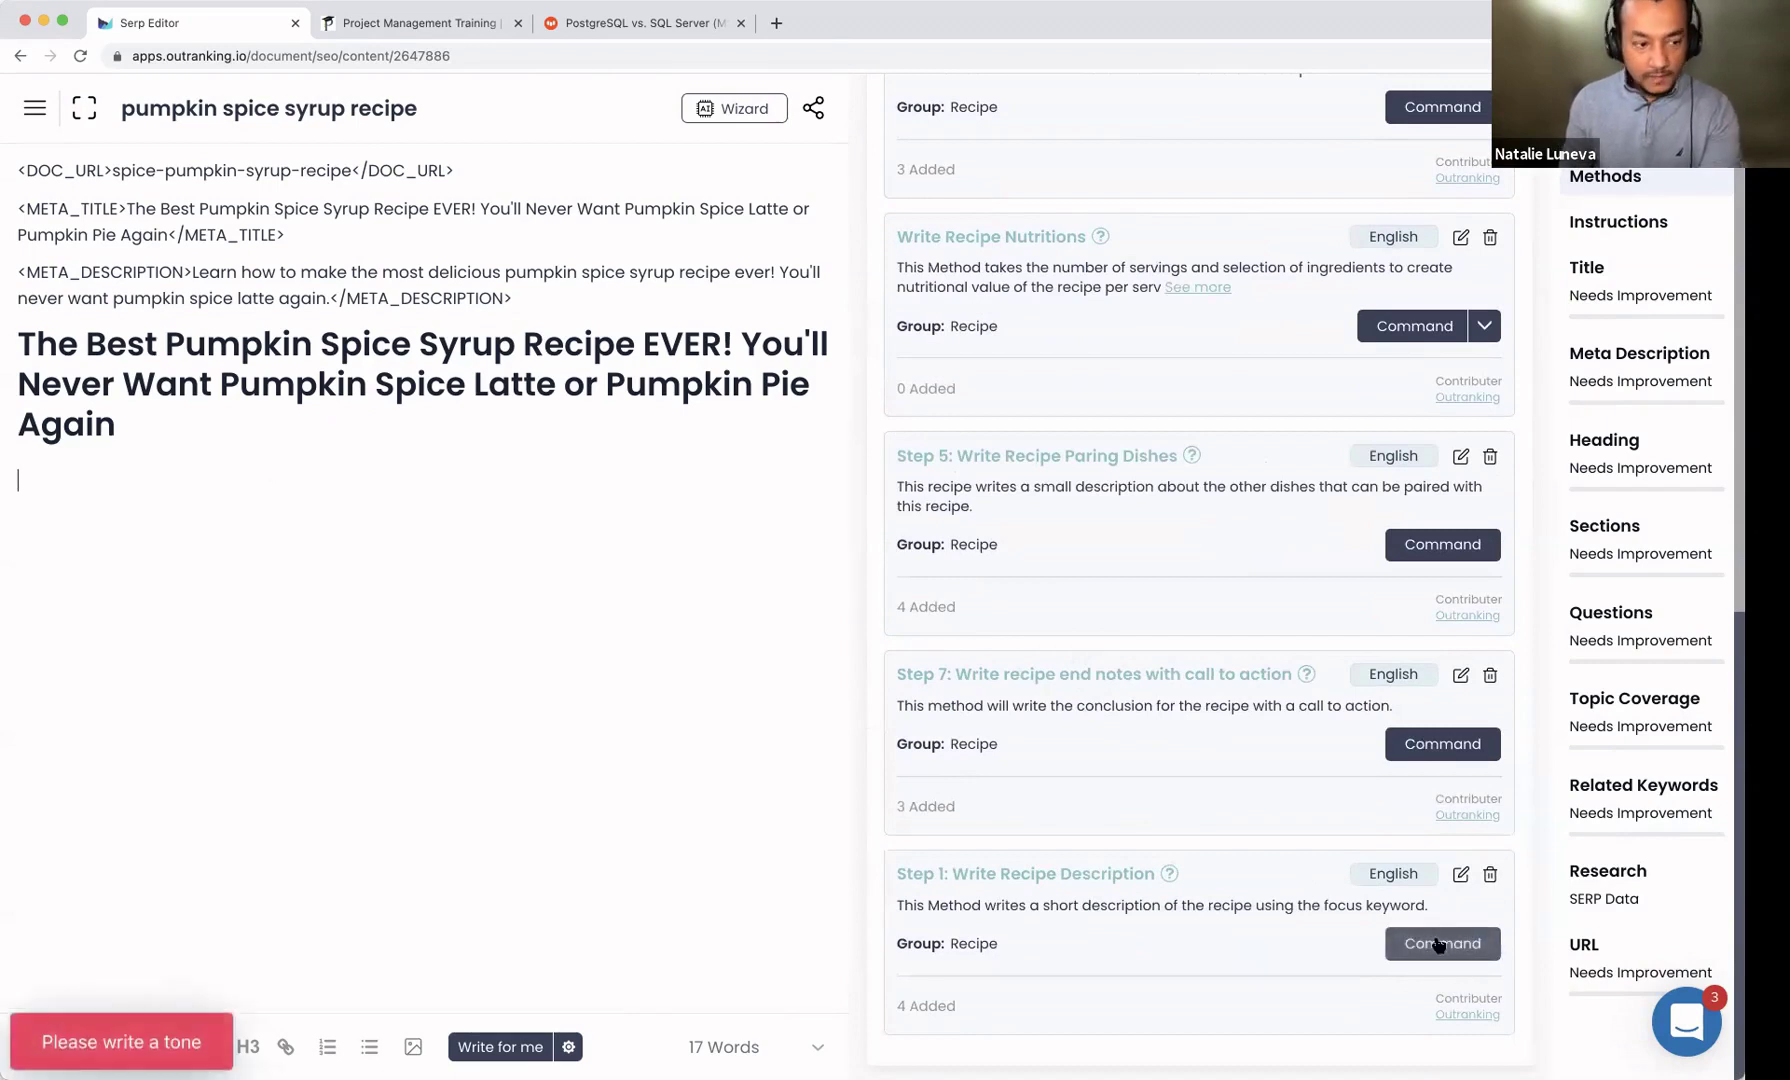
# Step: Set the tone of voice to "mom of 2 kids" and generate the recipe description below the H1
pyautogui.click(568, 1047)
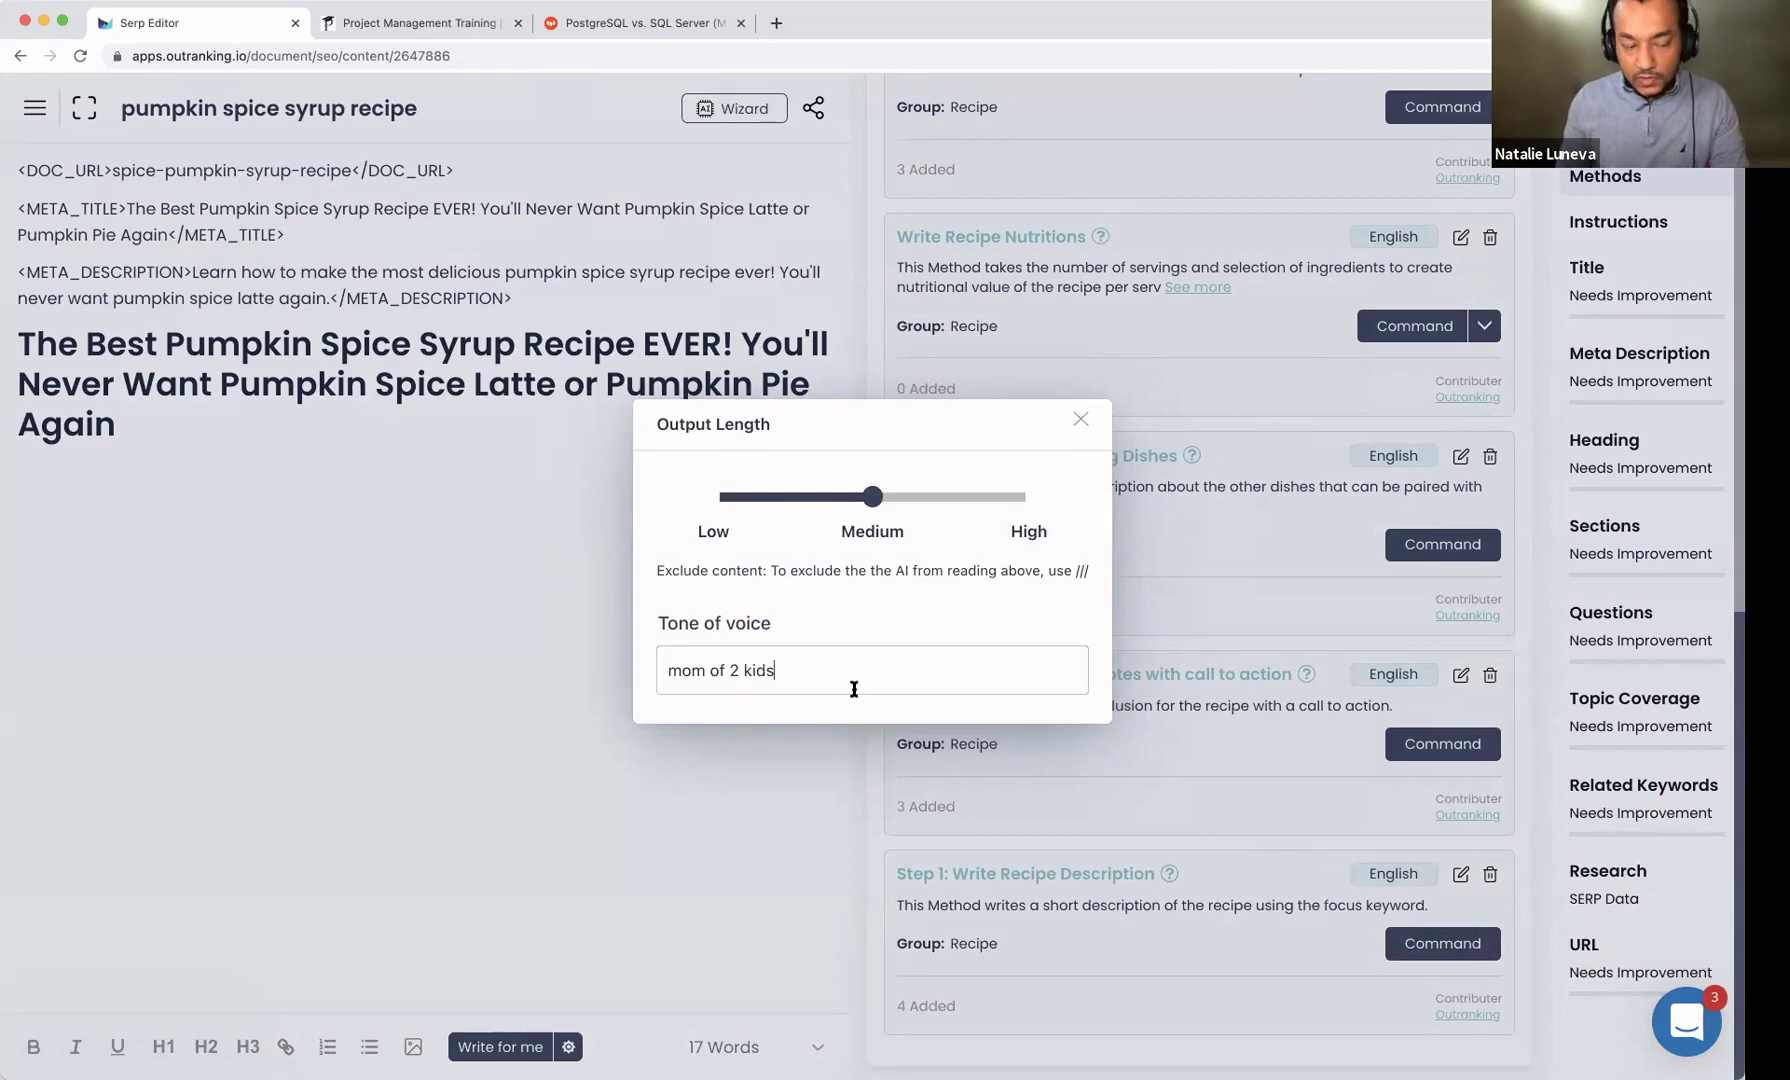
pyautogui.click(854, 680)
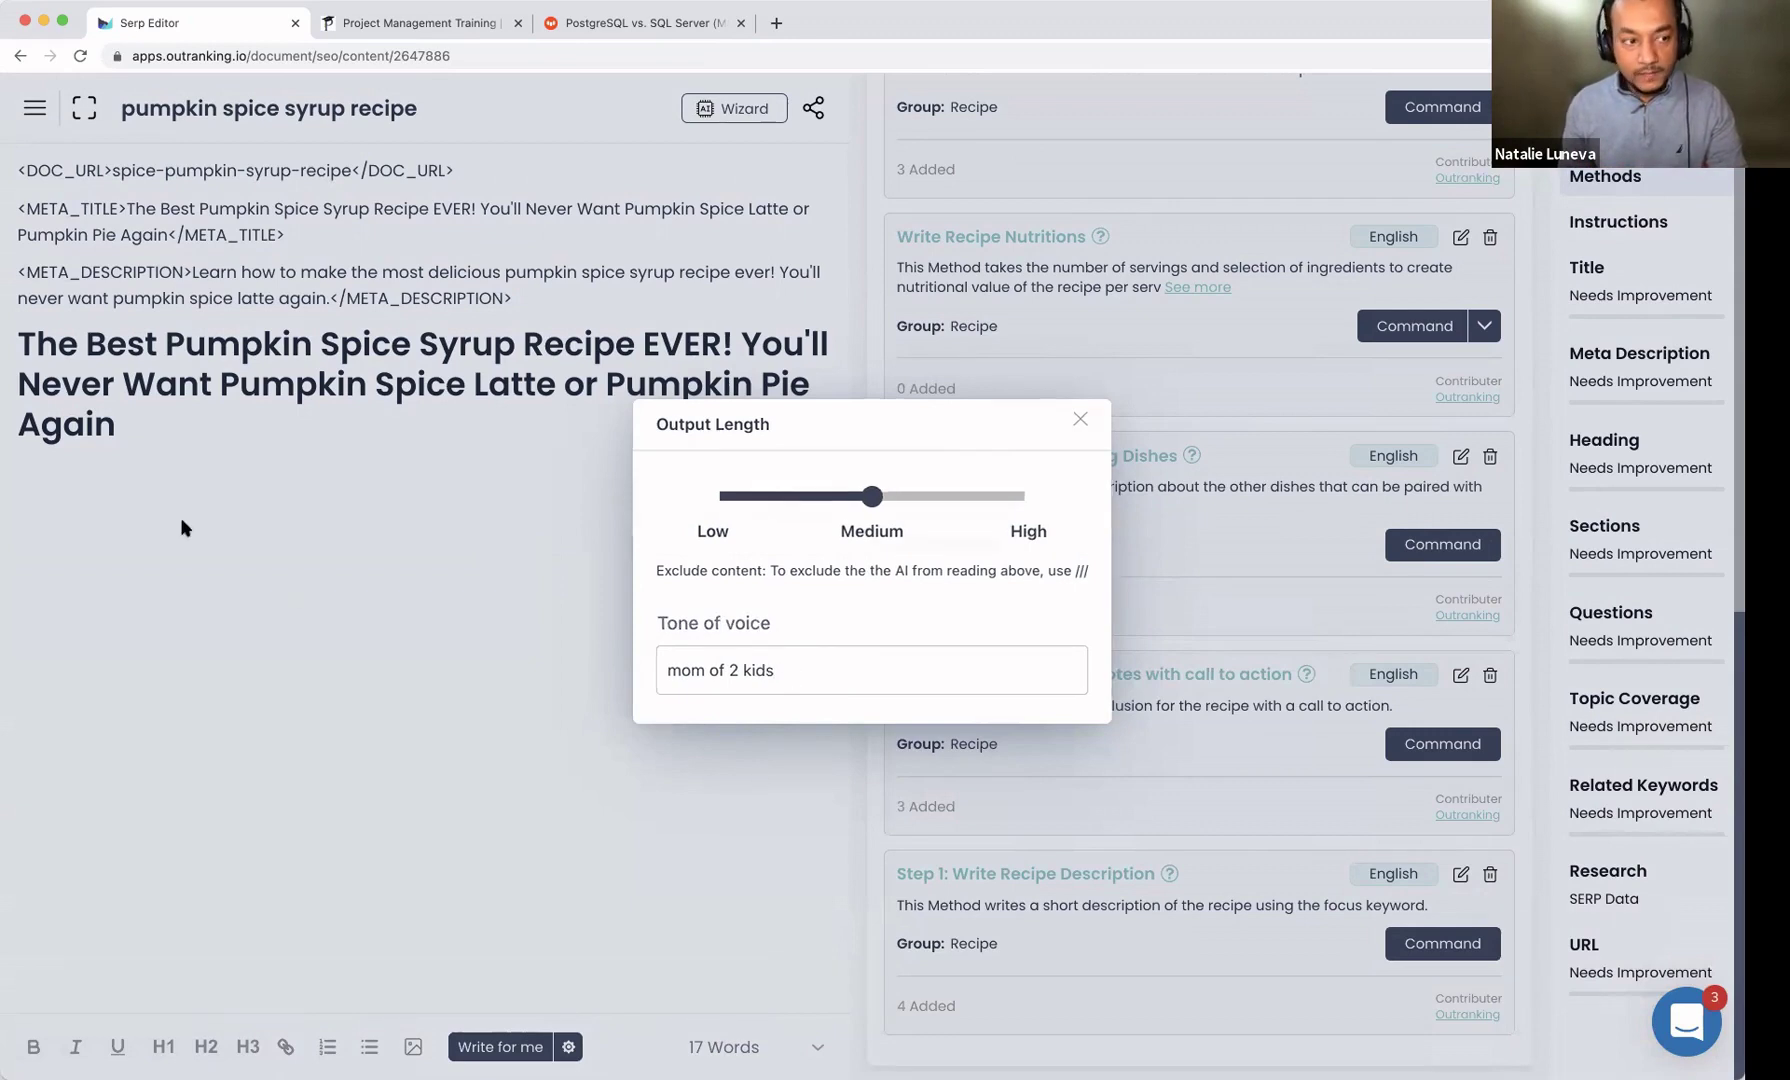
pyautogui.click(97, 475)
pyautogui.click(1442, 945)
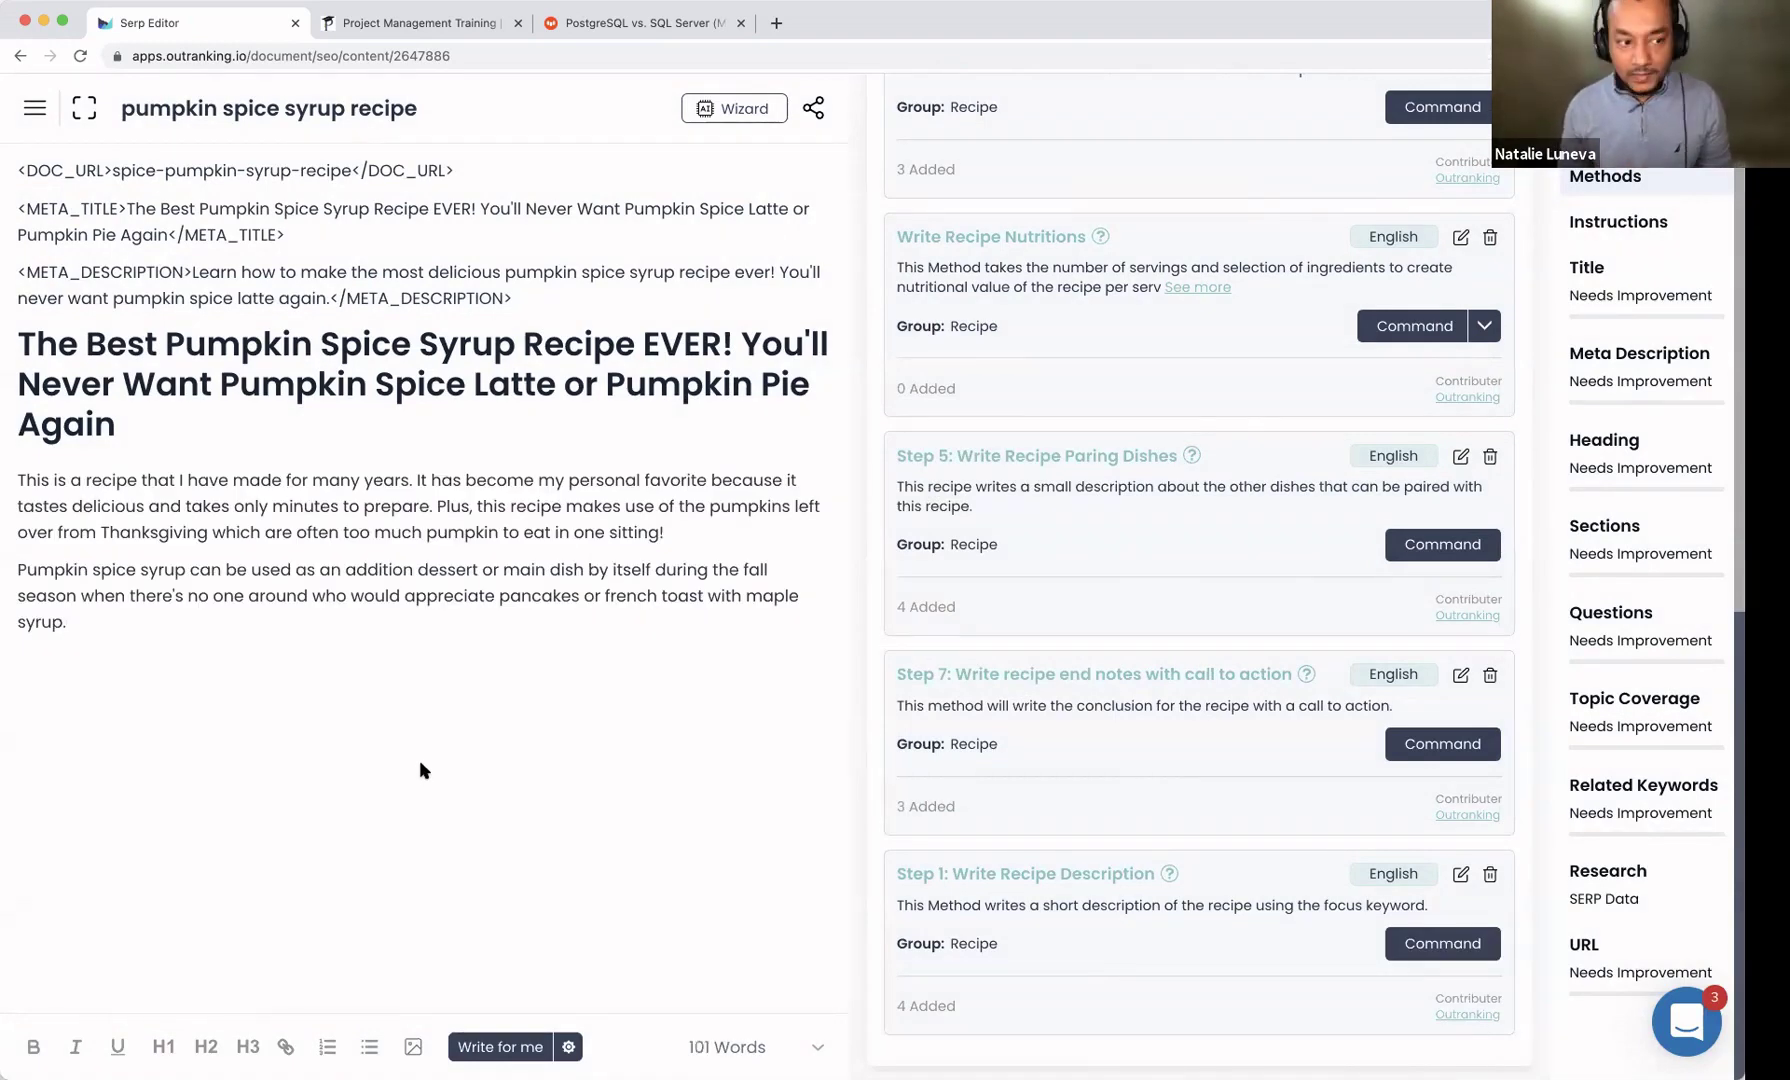
# Step: Set the tone of voice to "Mom who loves fall" and generate another recipe description below the existing one
pyautogui.click(568, 1047)
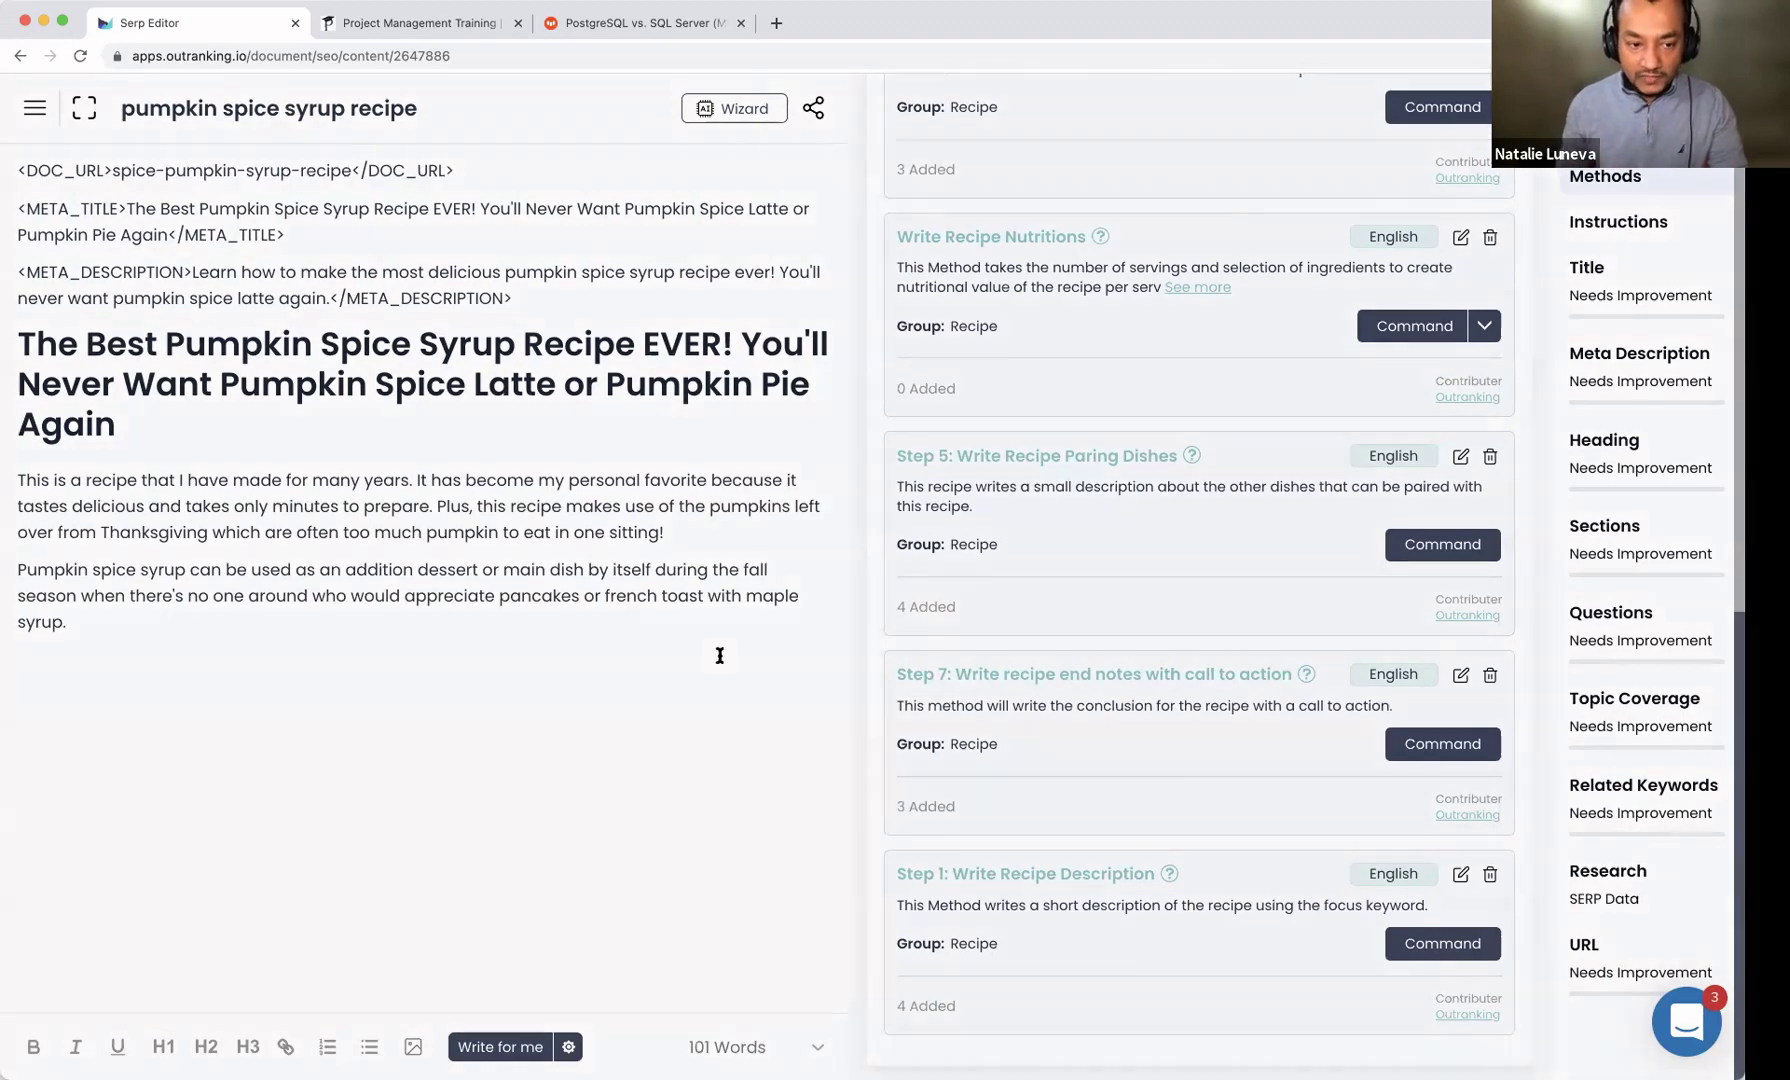
pyautogui.moveTo(807, 671); pyautogui.dragTo(596, 680)
pyautogui.press('BackSpace')
pyautogui.write('Mom who loves fall')
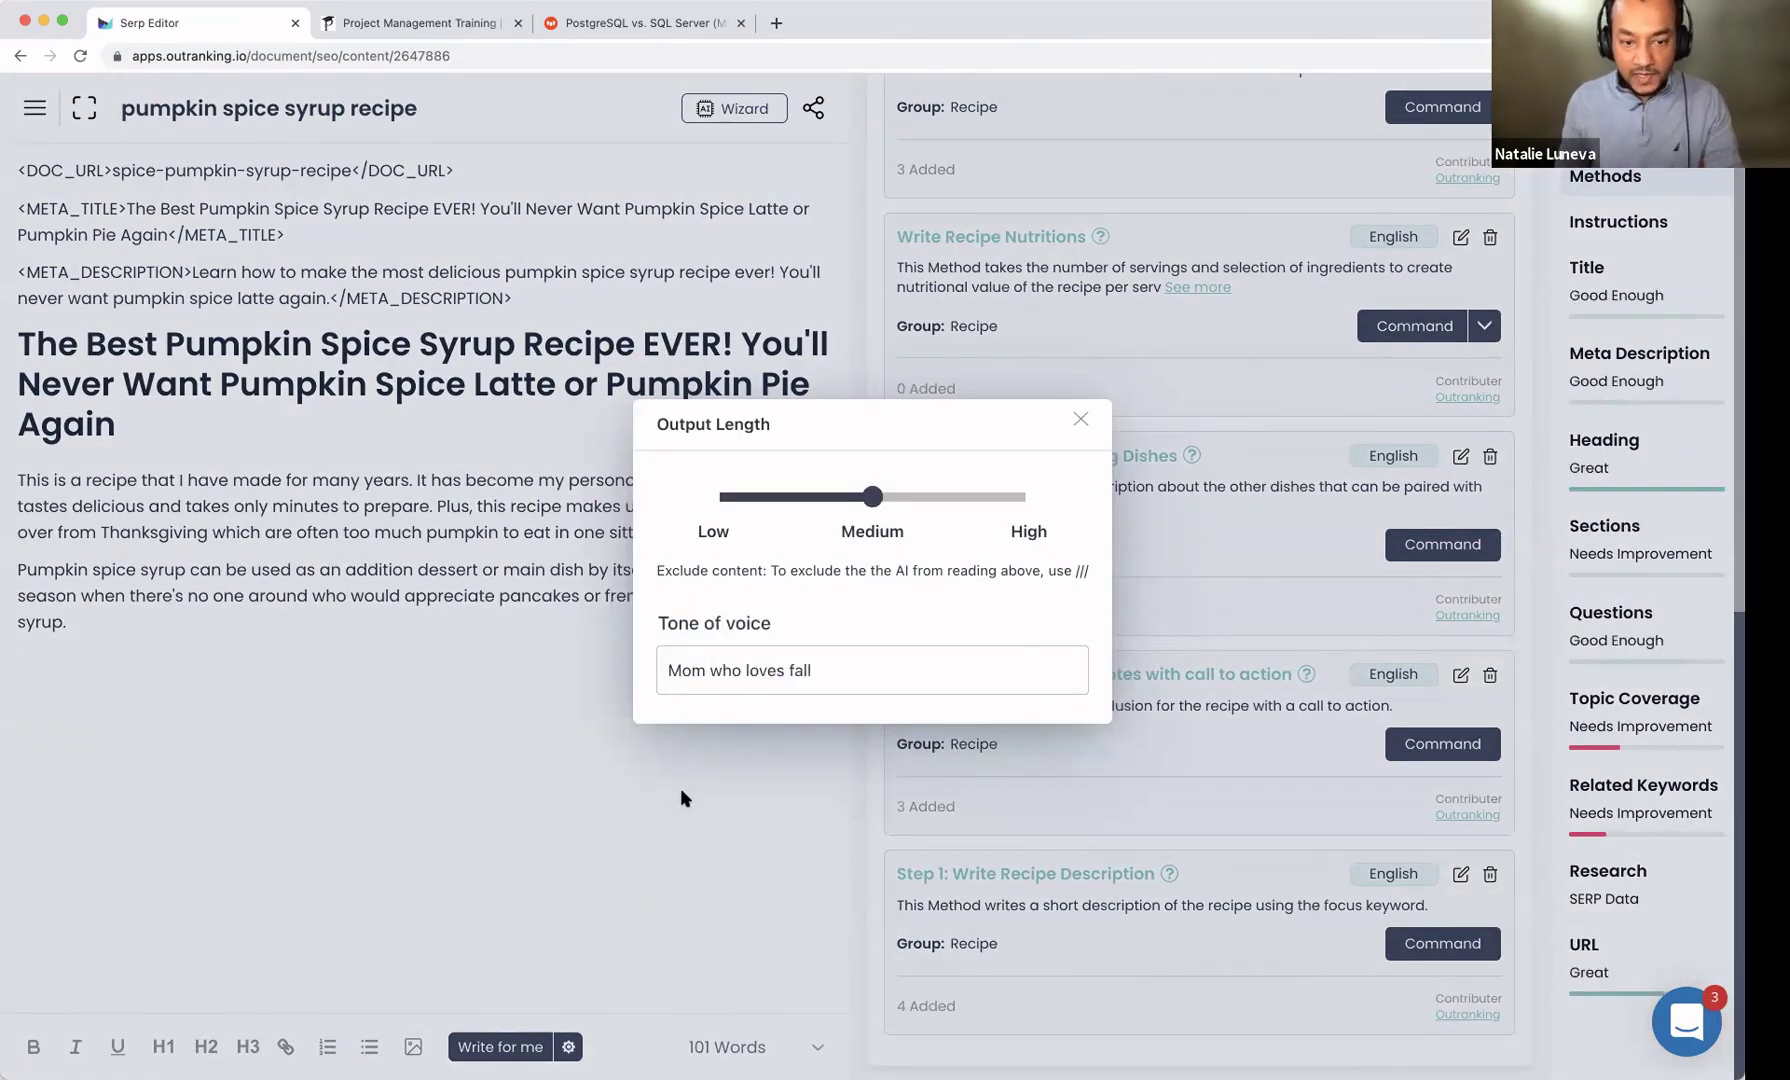
pyautogui.click(310, 633)
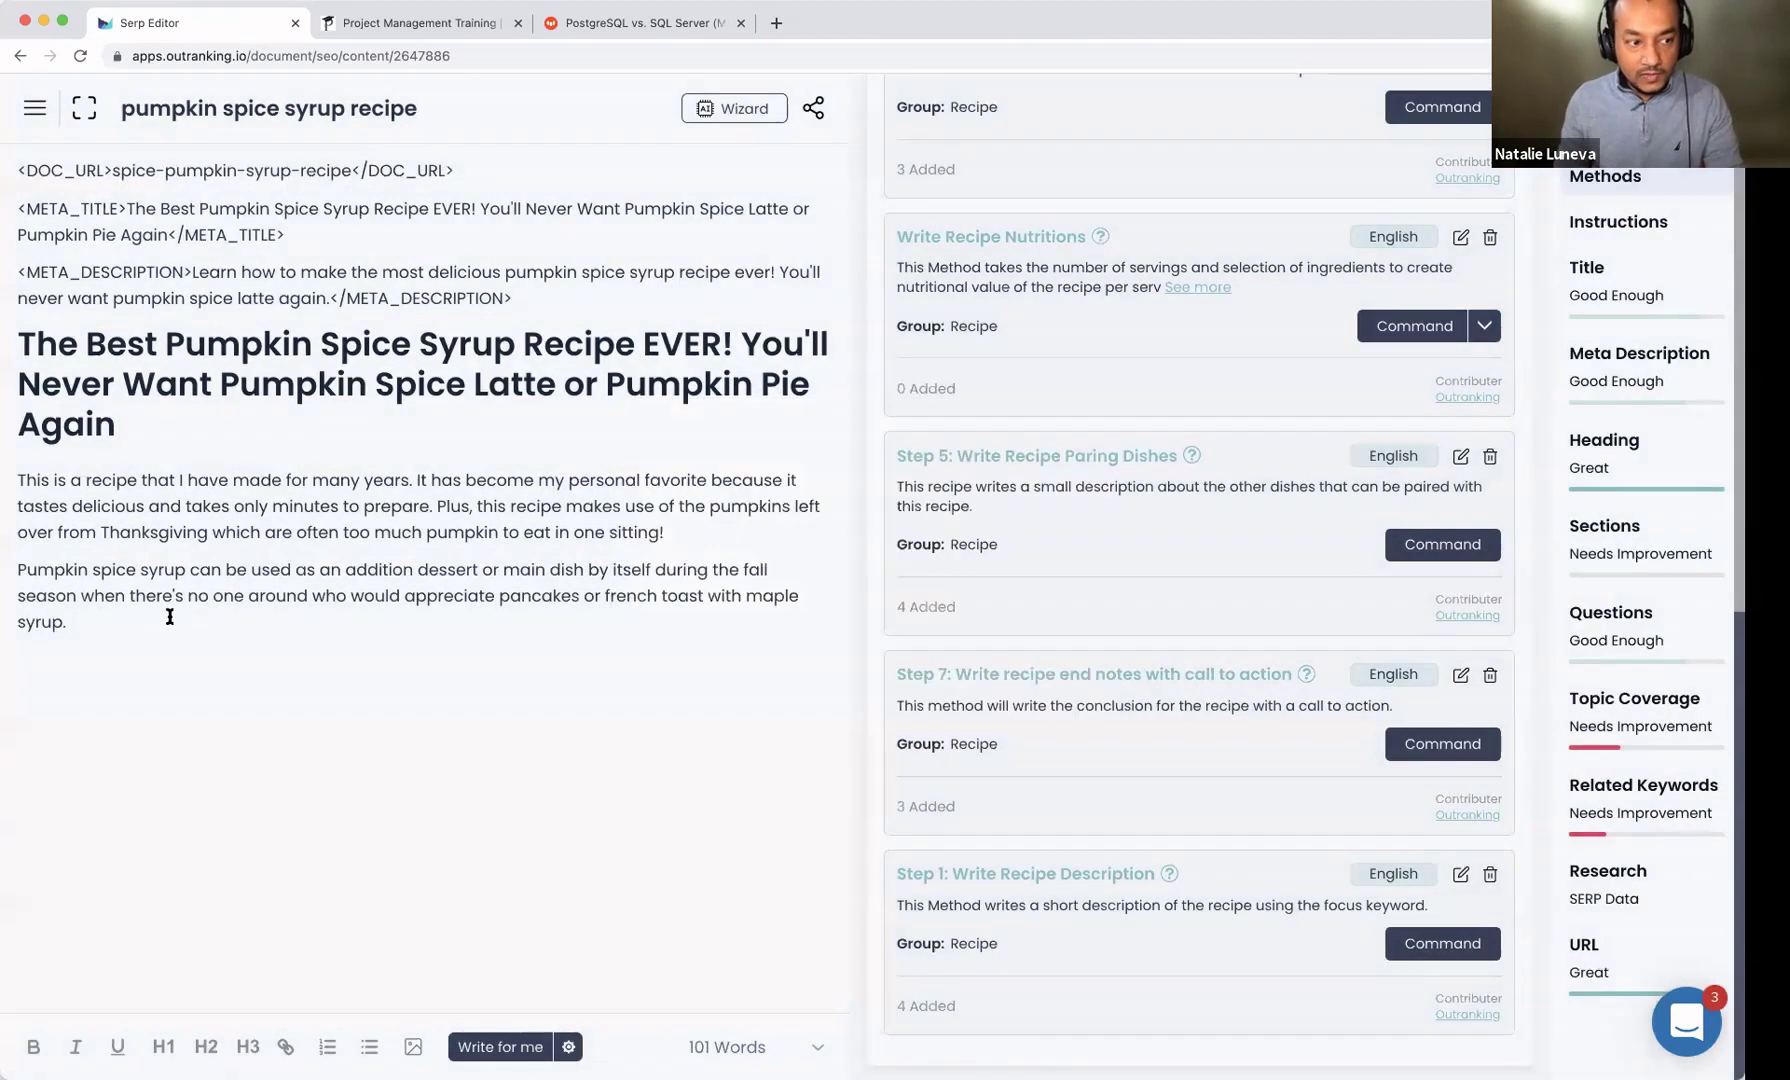
pyautogui.click(1392, 946)
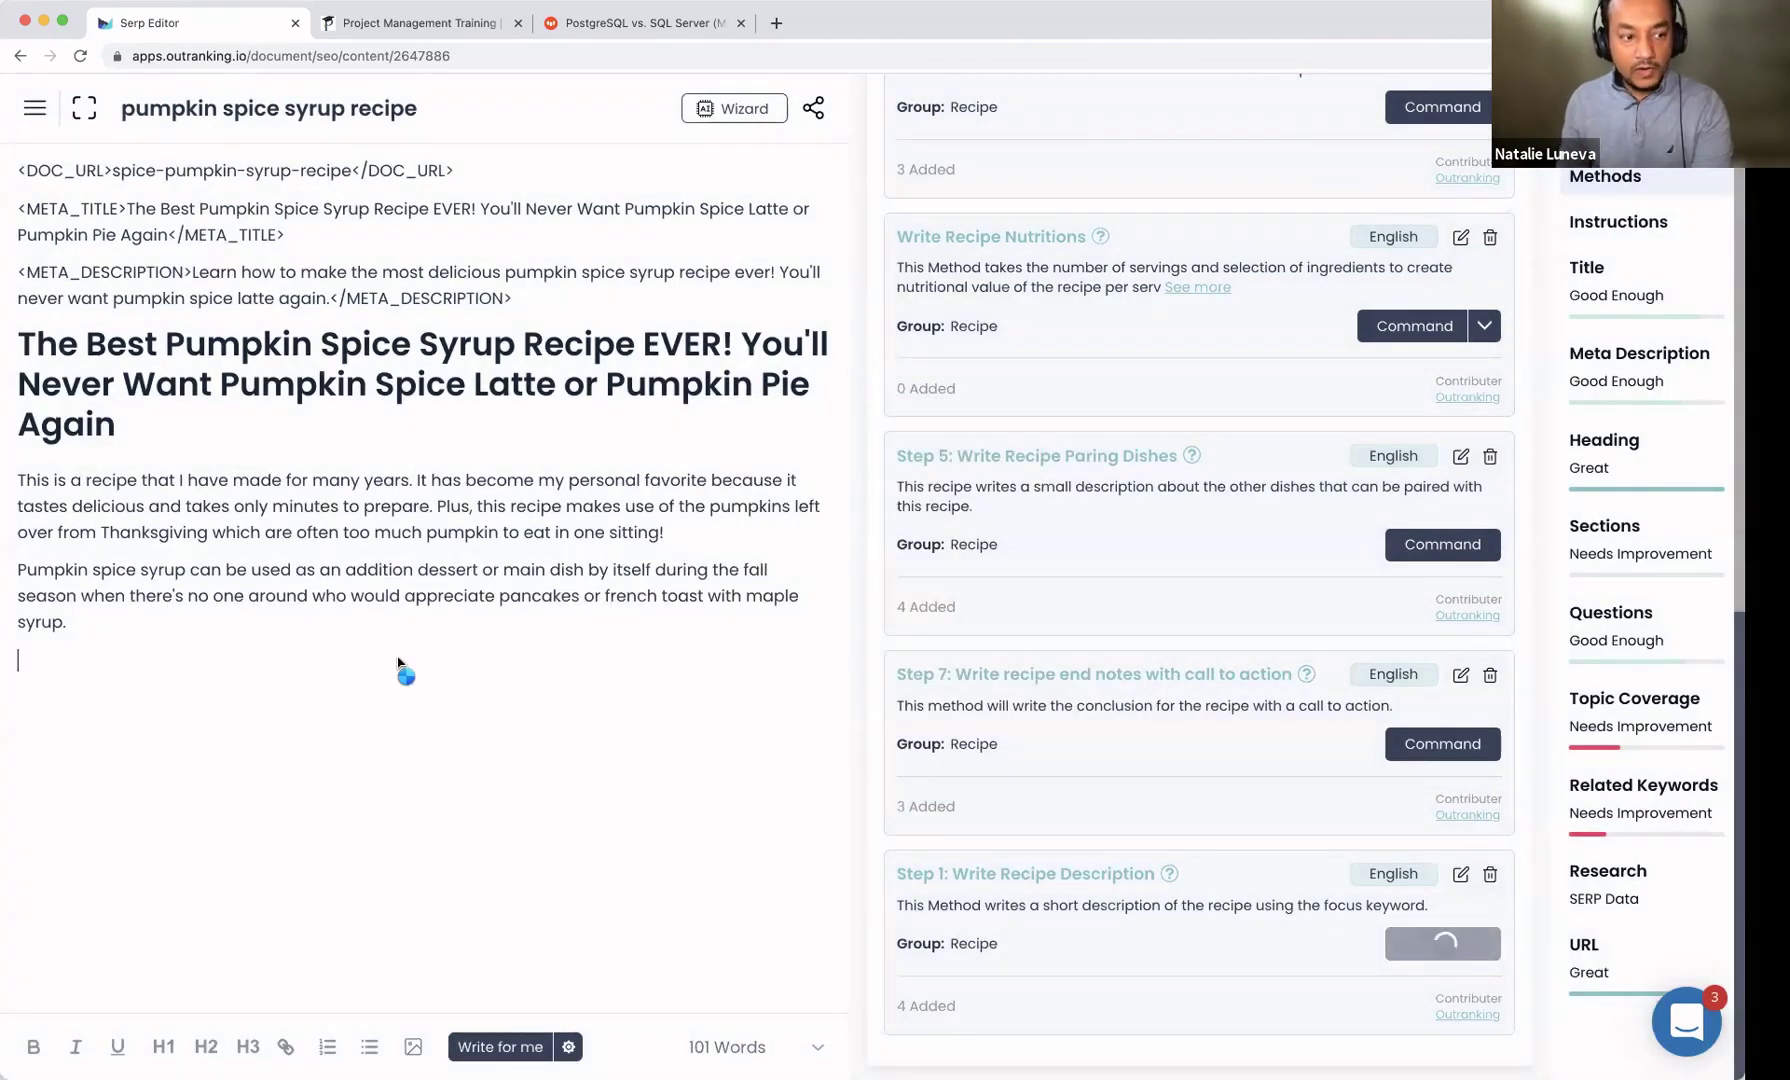
# Step: Insert an H2 heading "Recipe Description" above the second generated description, and return to the end of the document
pyautogui.moveTo(78, 826); pyautogui.dragTo(100, 625)
pyautogui.click(100, 625)
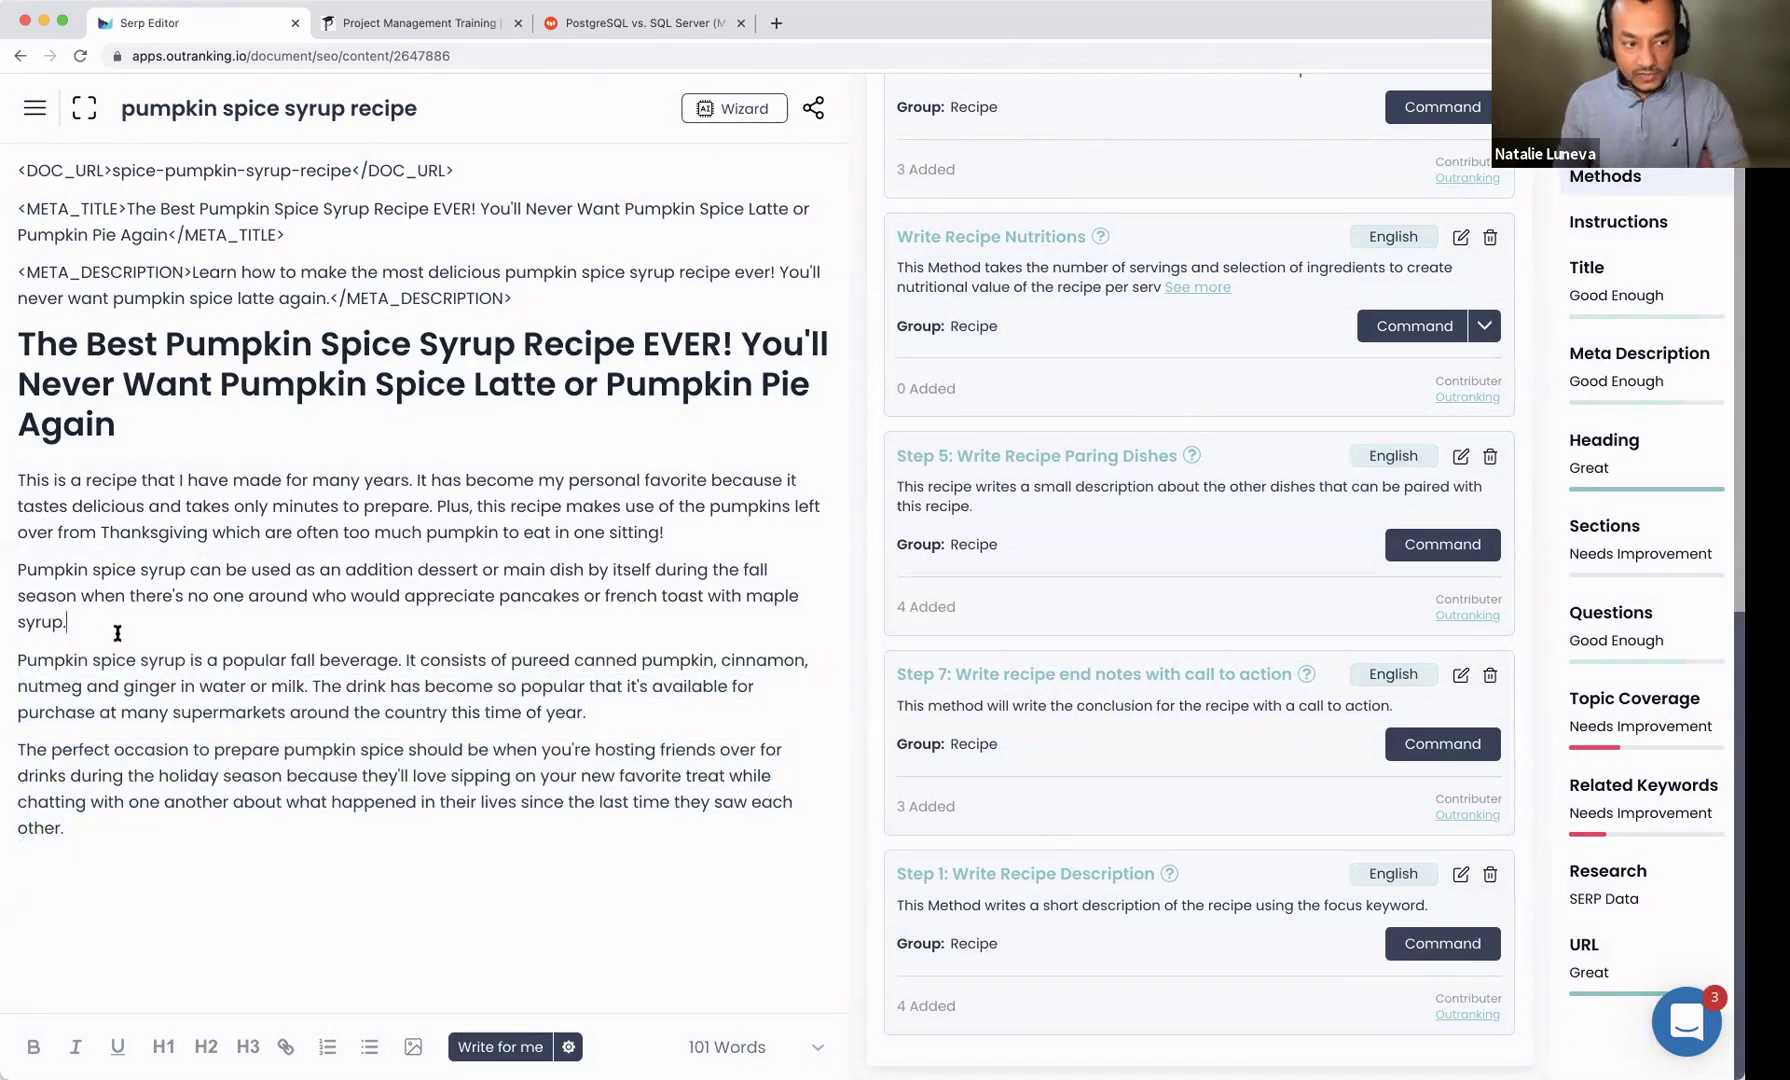
pyautogui.press('Return')
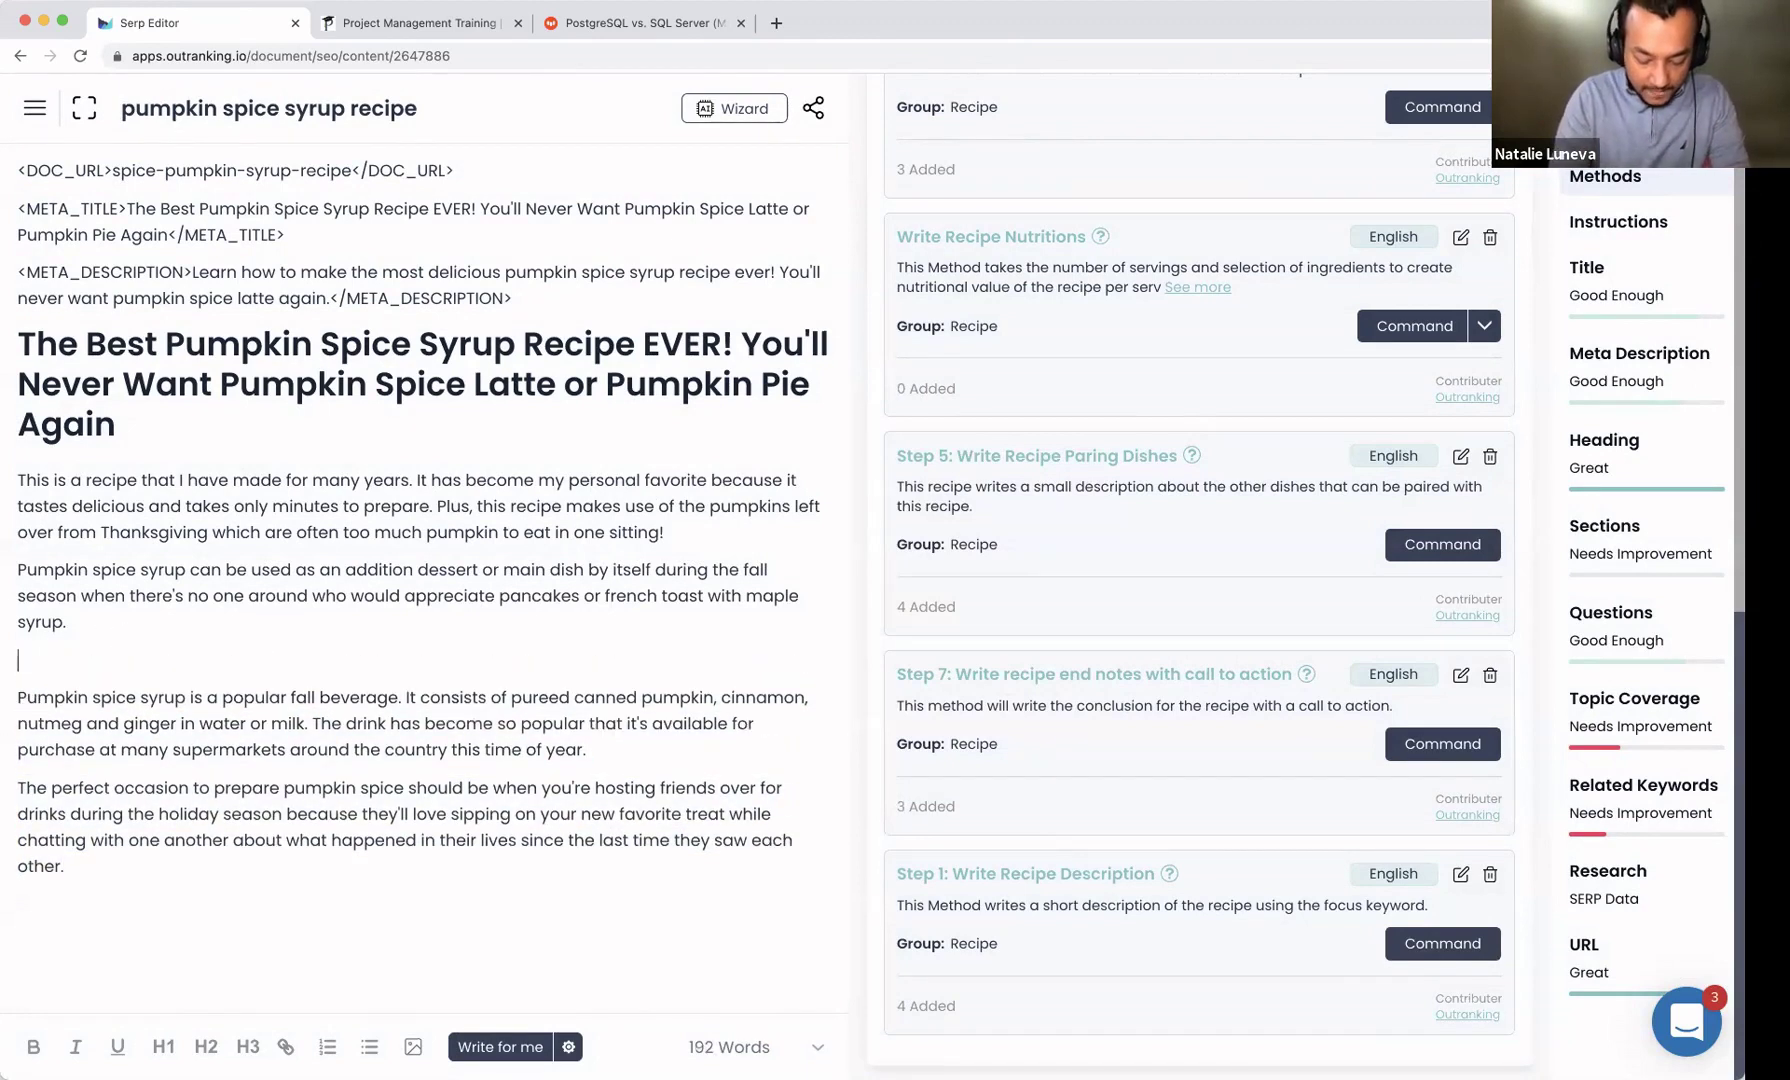
pyautogui.write('Recipe Description')
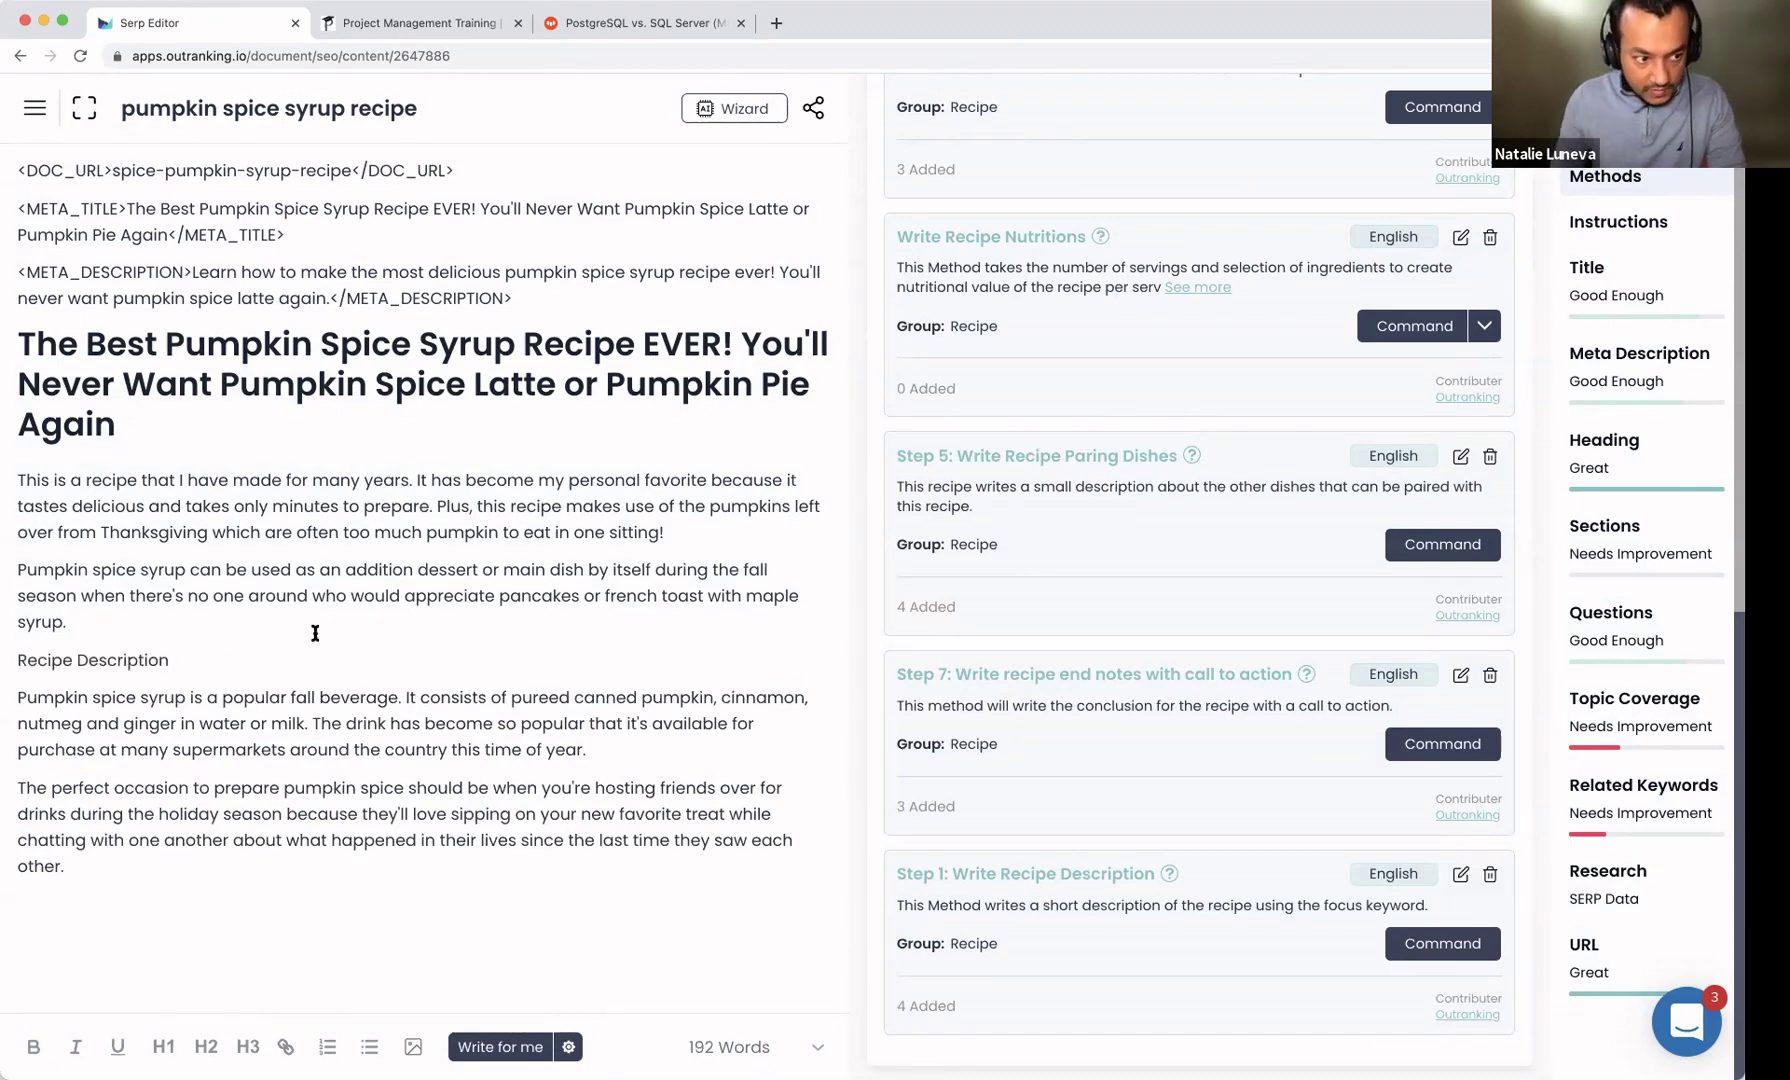
pyautogui.tripleClick(203, 668)
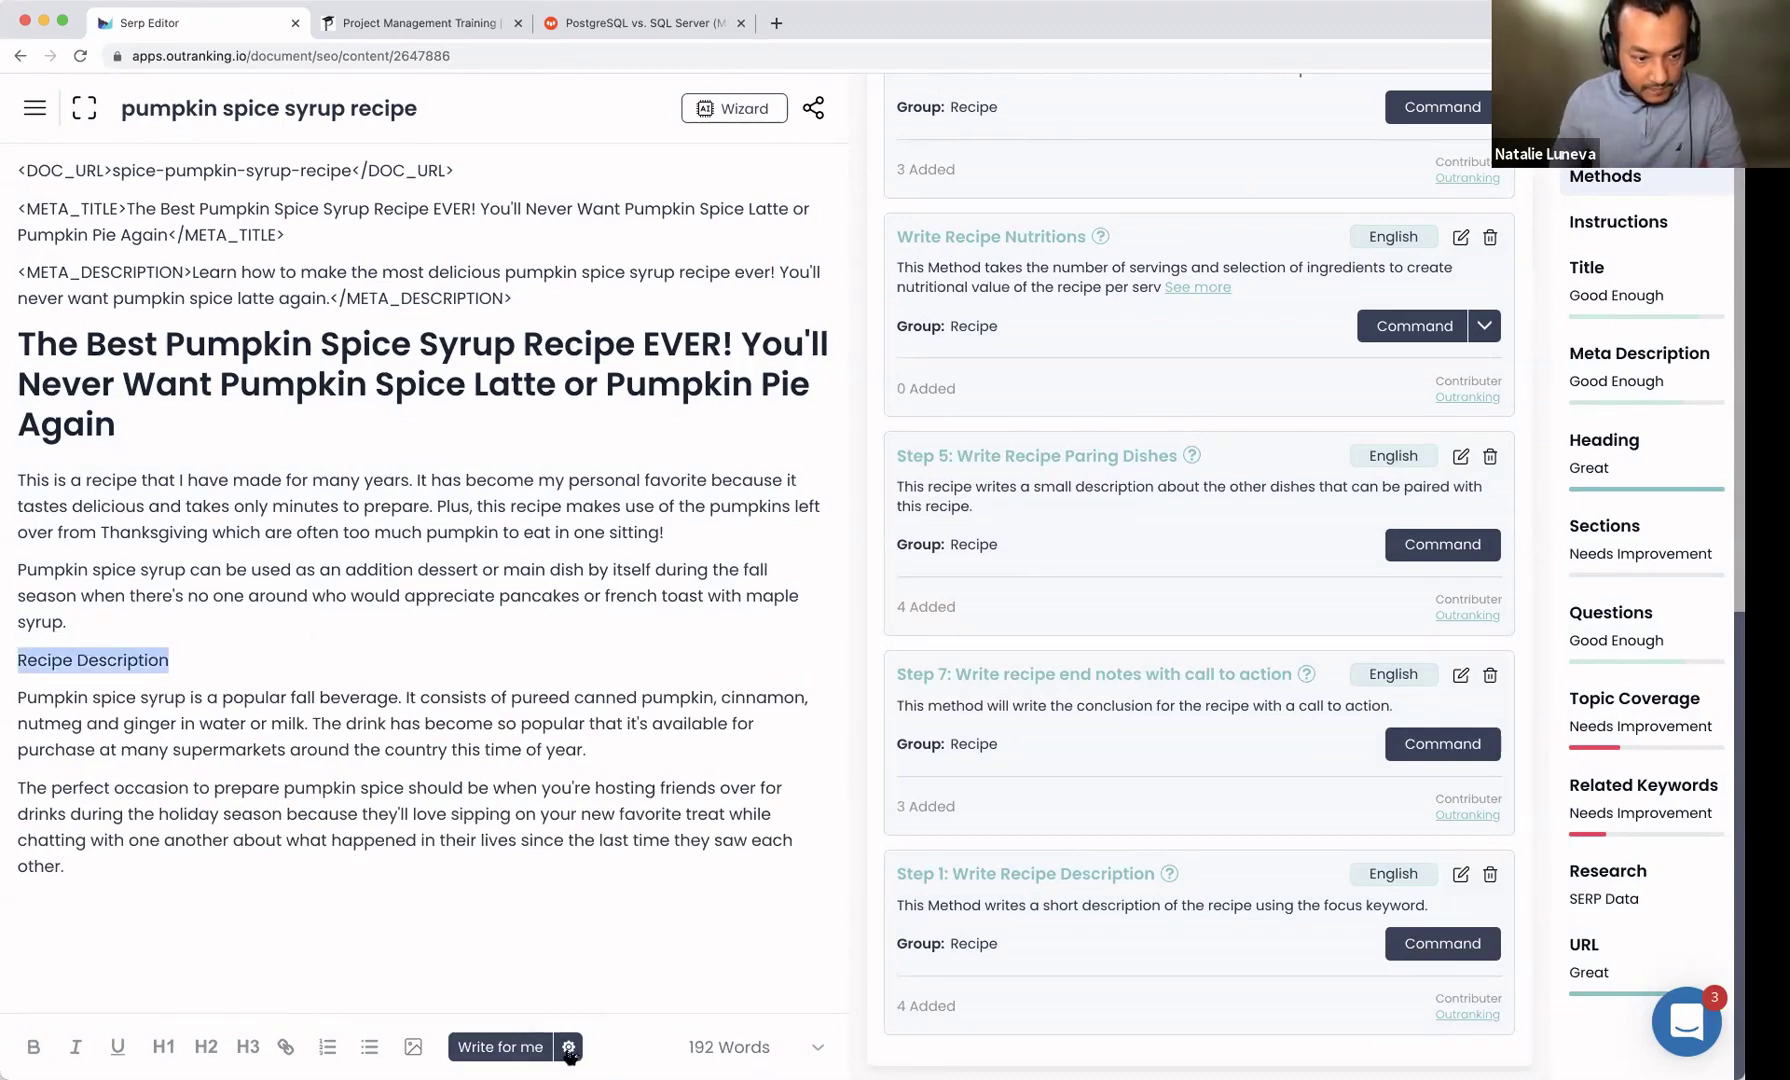
pyautogui.click(205, 1046)
pyautogui.click(143, 898)
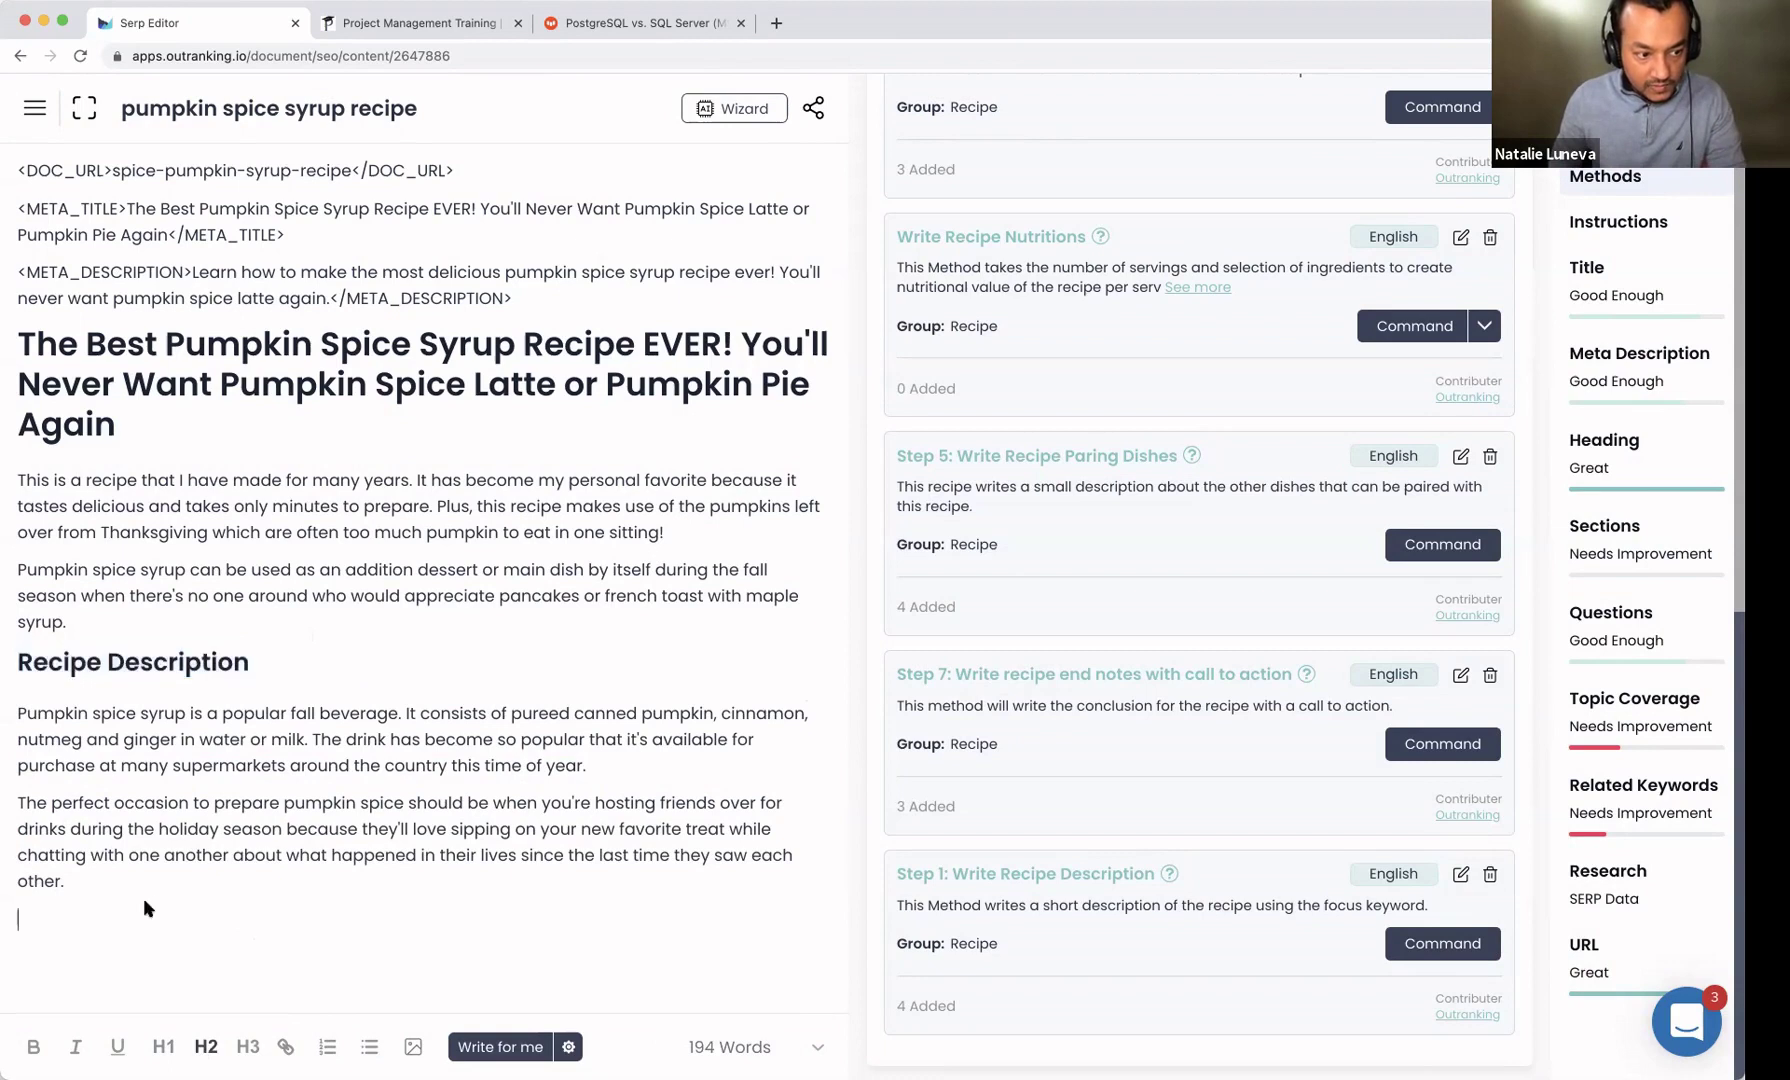
# Step: Run "Step 2: Write Recipe Ingredients" to generate the ingredients list at the end of the document
pyautogui.scroll(6, 1027, 481)
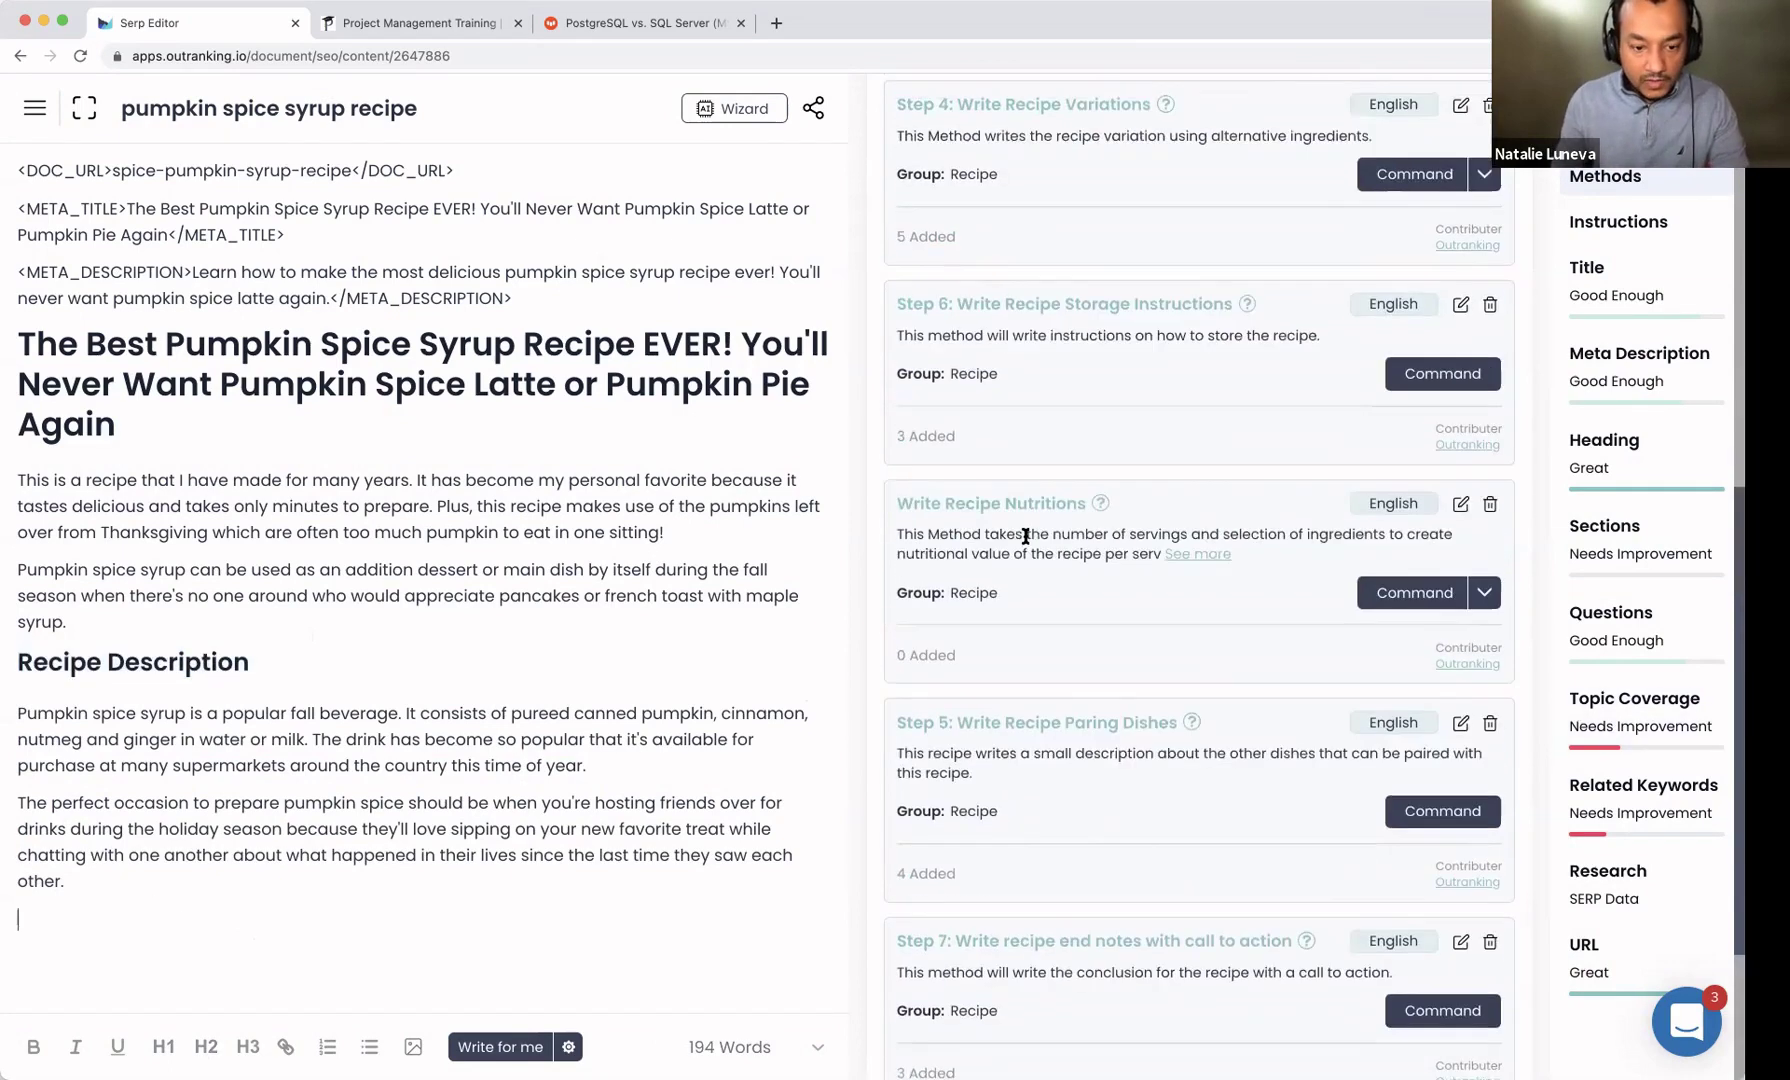
pyautogui.scroll(2, 1025, 540)
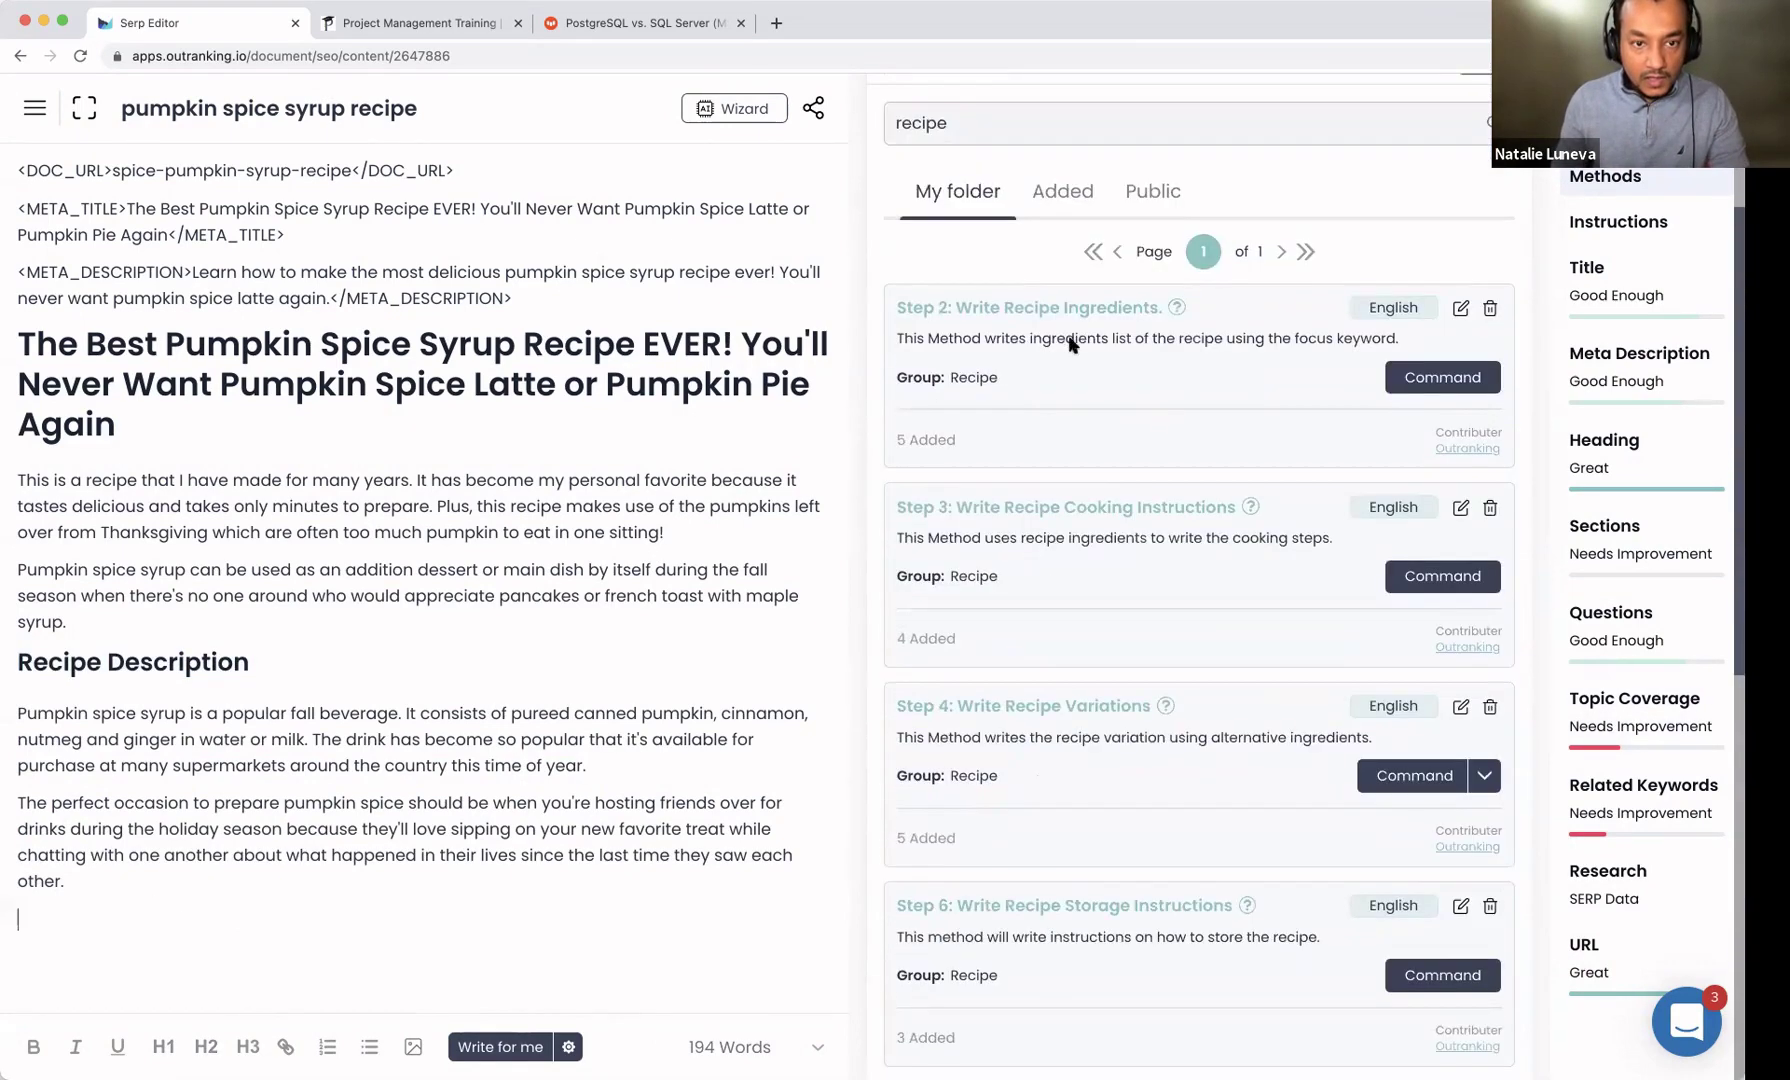
pyautogui.click(1461, 389)
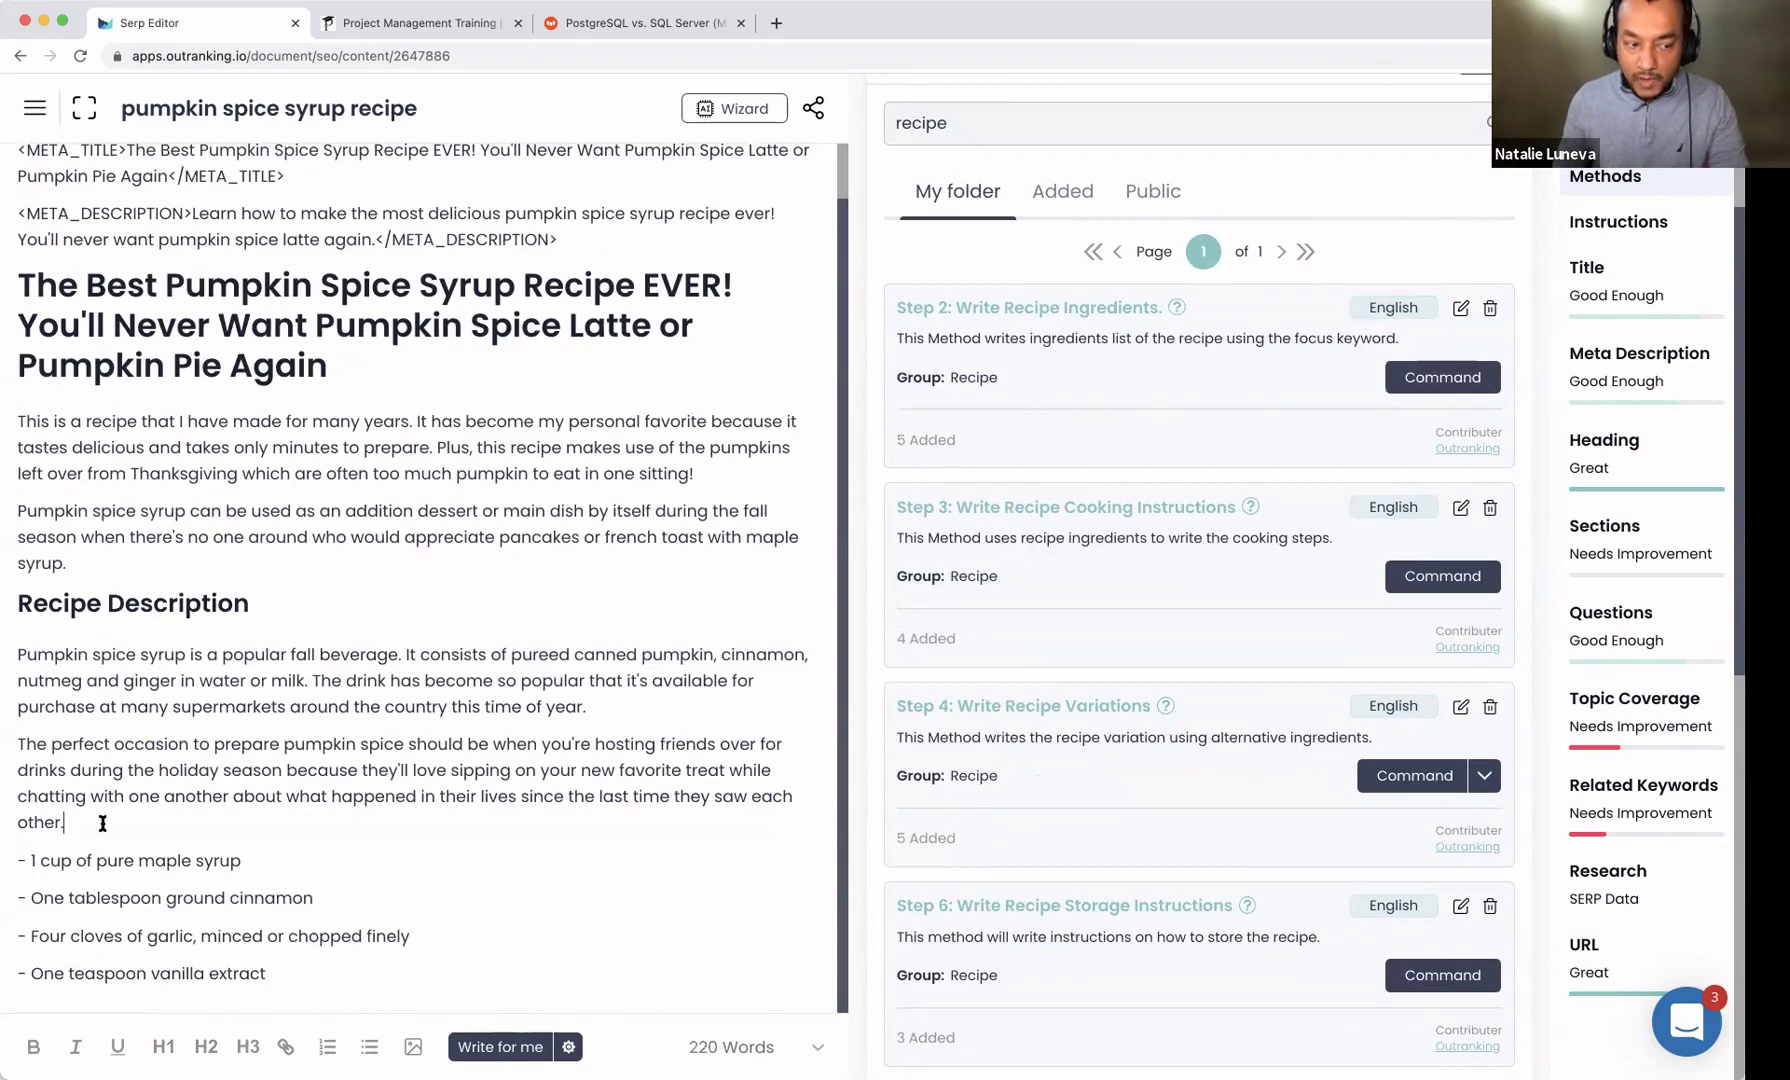
# Step: Insert an H2 heading "Ingredients" above the generated ingredients list
pyautogui.press('Return')
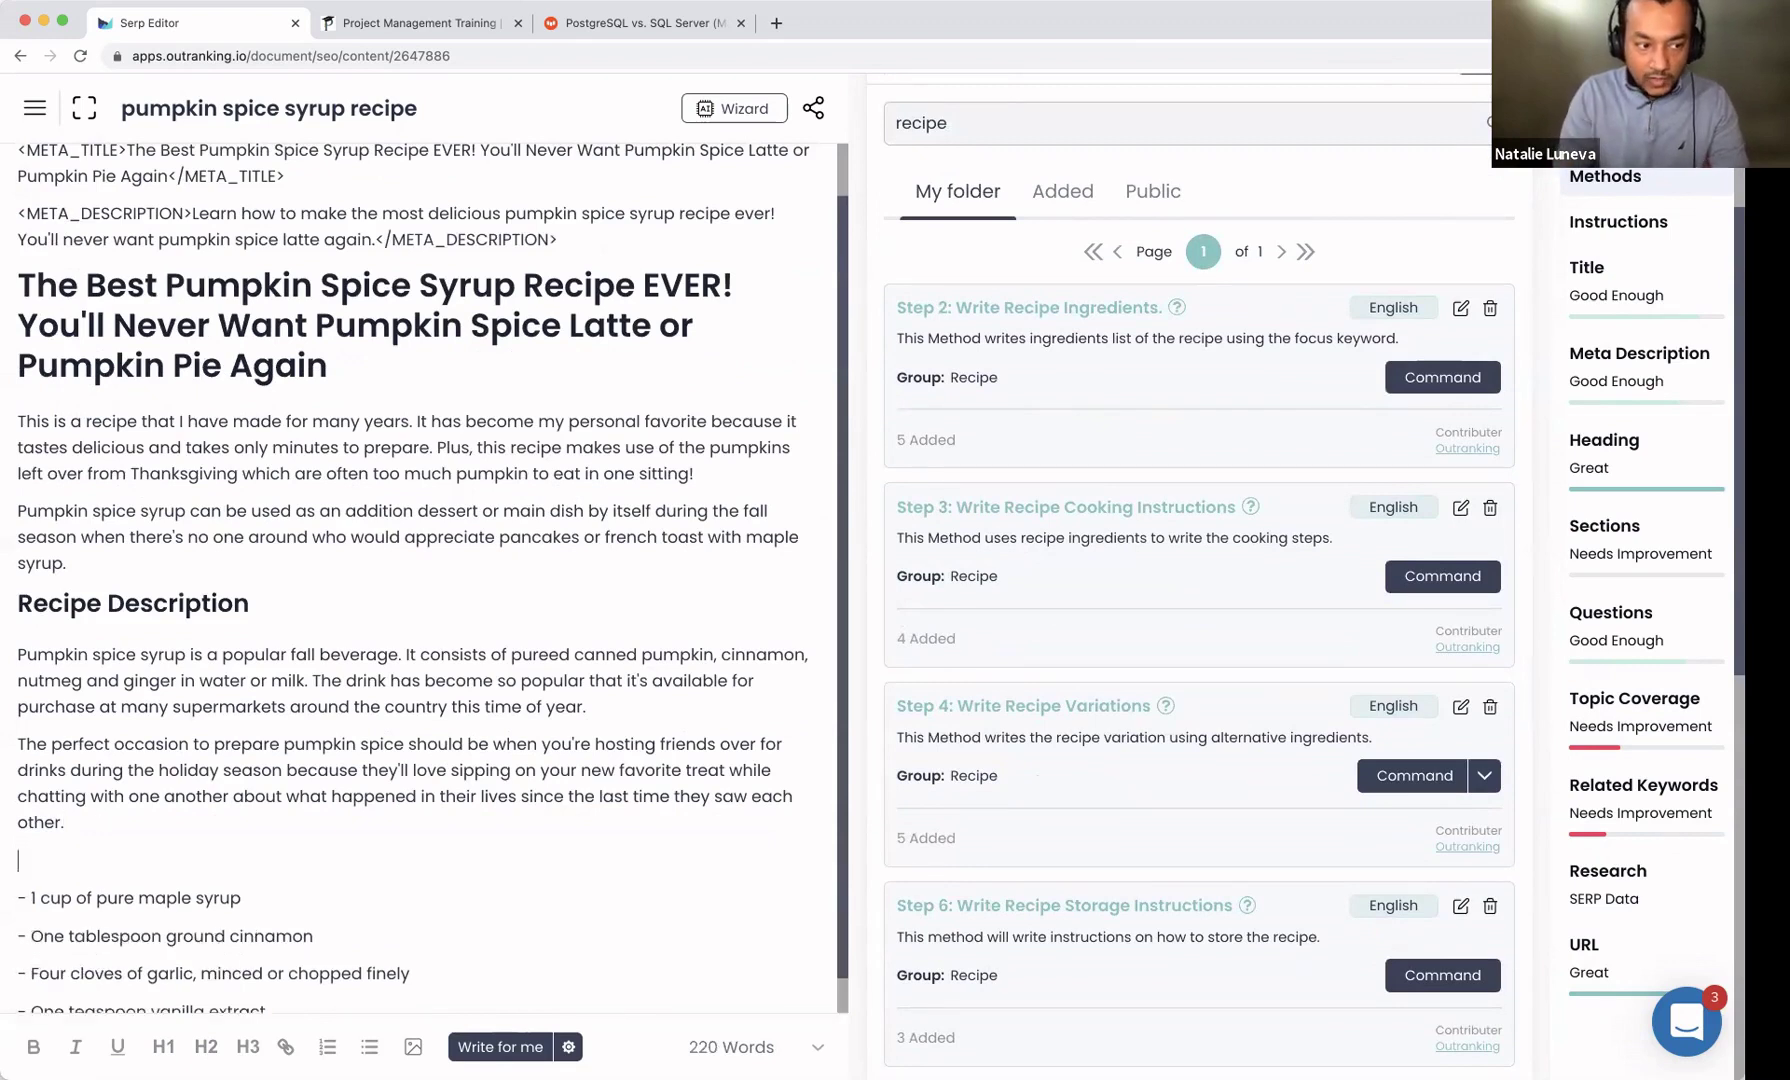
pyautogui.write('Ingredients')
pyautogui.moveTo(140, 851); pyautogui.dragTo(8, 863)
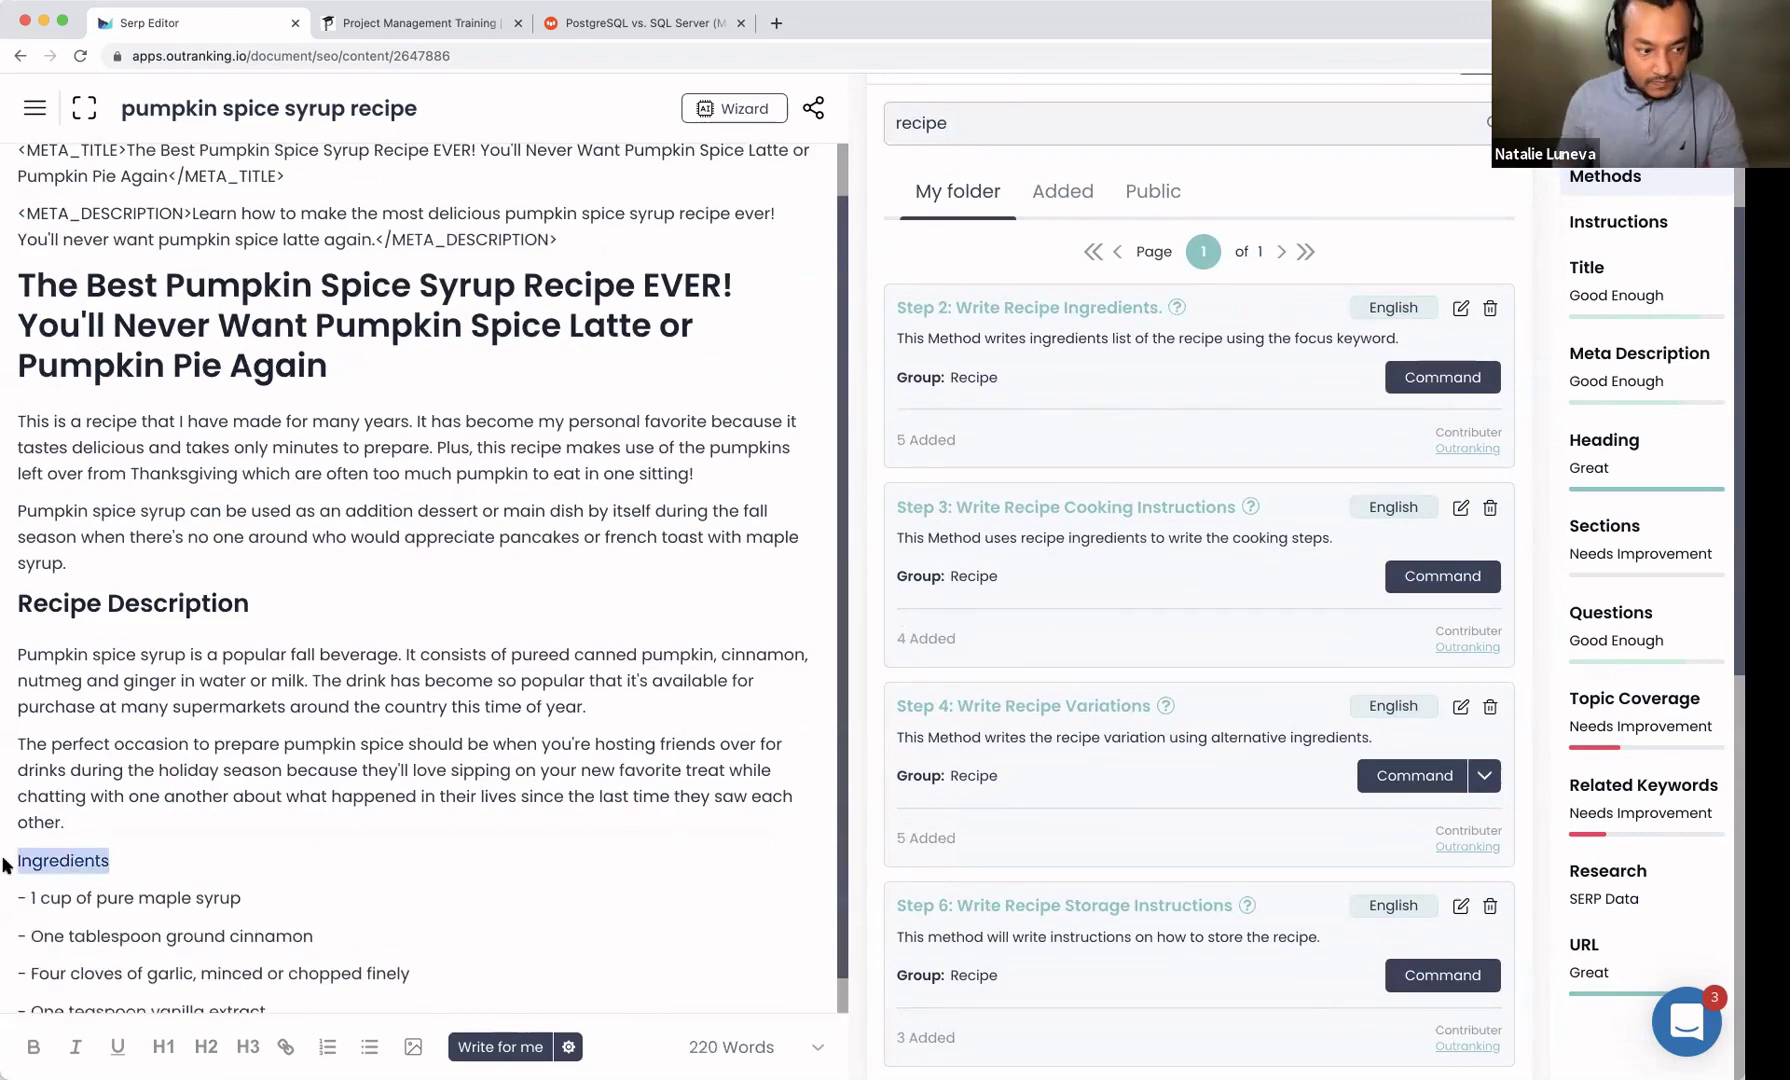
pyautogui.click(203, 1047)
pyautogui.scroll(-1, 252, 910)
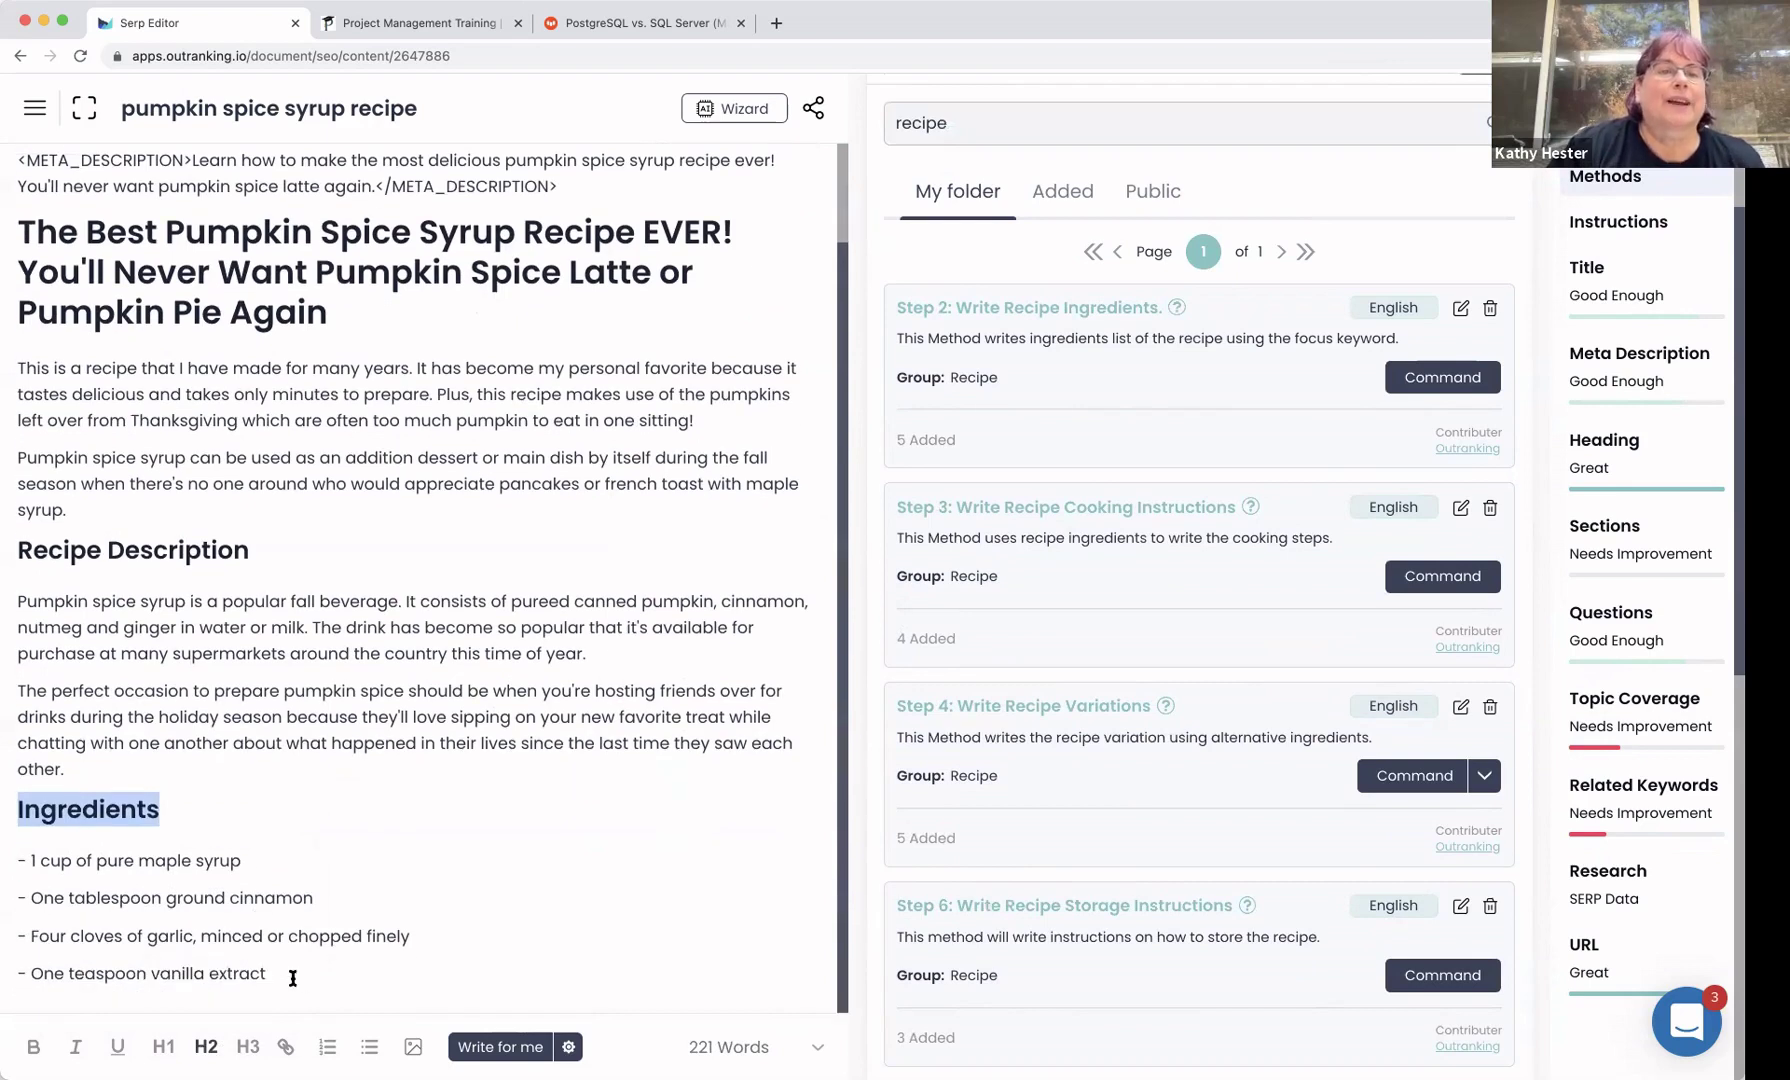
# Step: Add "-1 spoon of Nutmeg" as the last item of the ingredients list
pyautogui.click(682, 976)
pyautogui.press('Return')
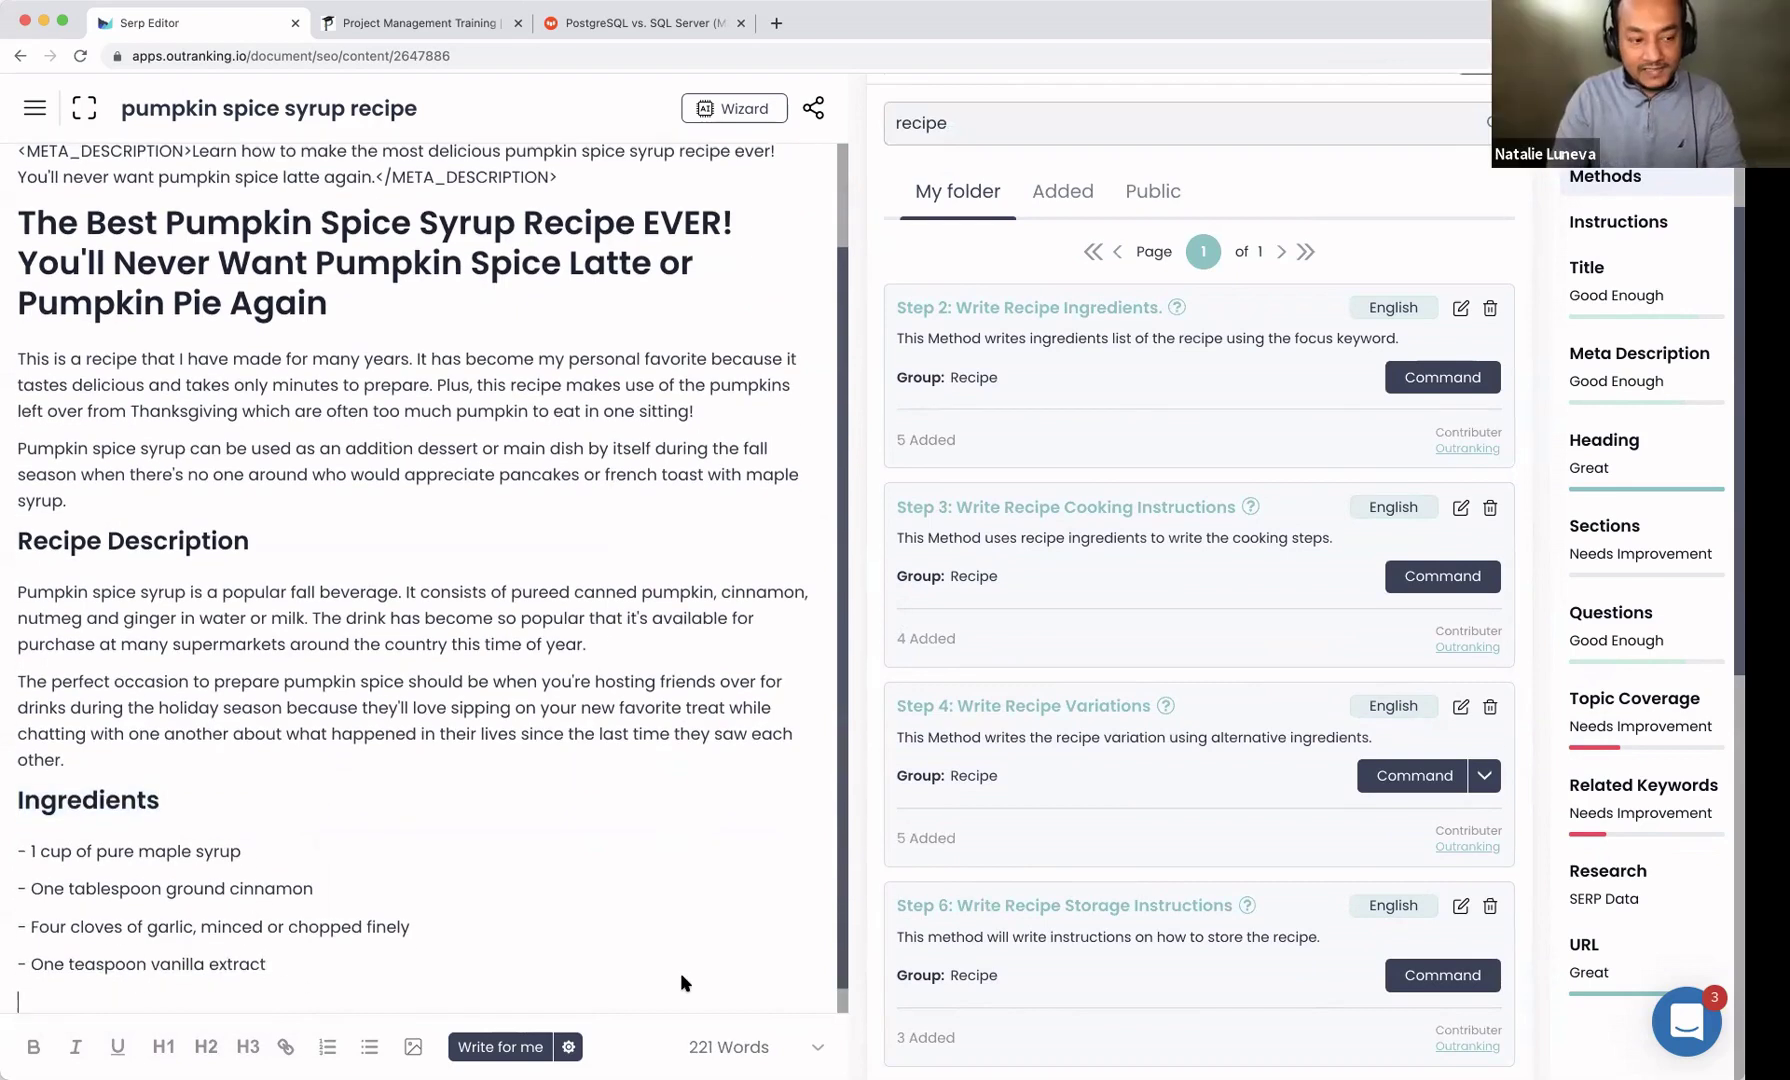
pyautogui.write('-')
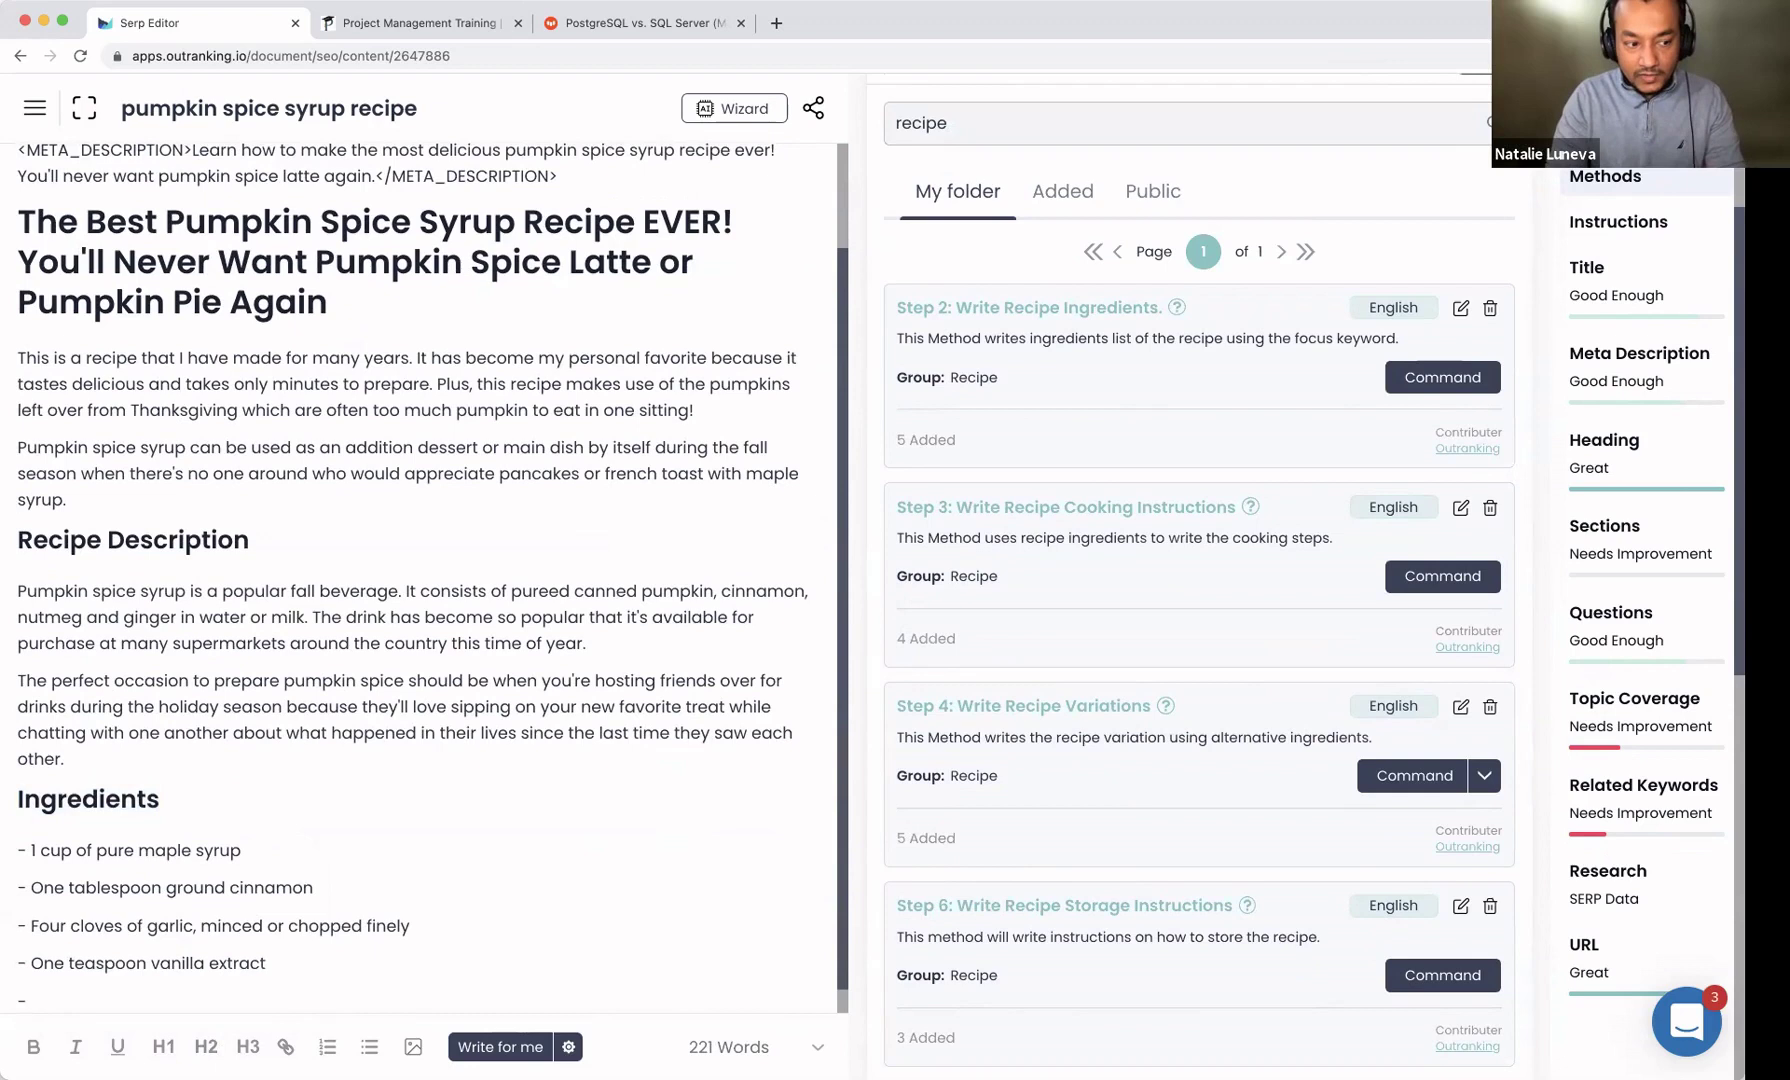
pyautogui.press('BackSpace')
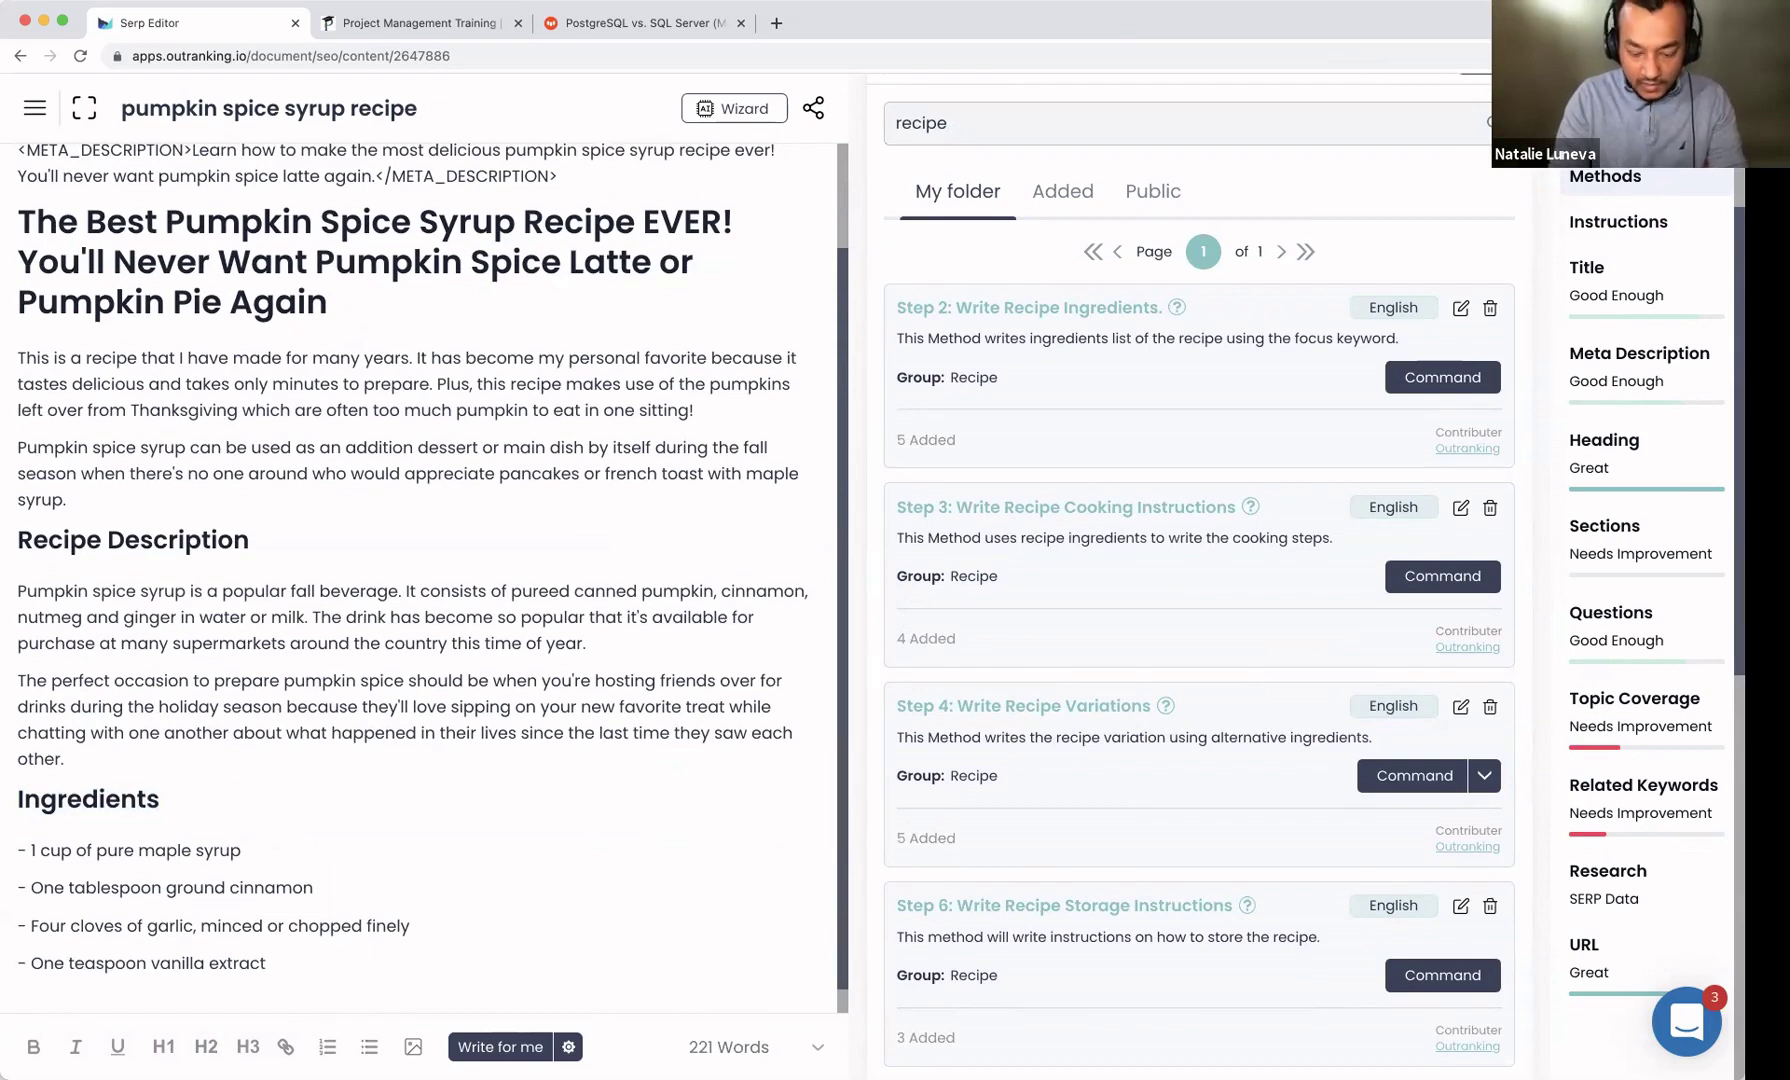
pyautogui.write('-Nutmeg')
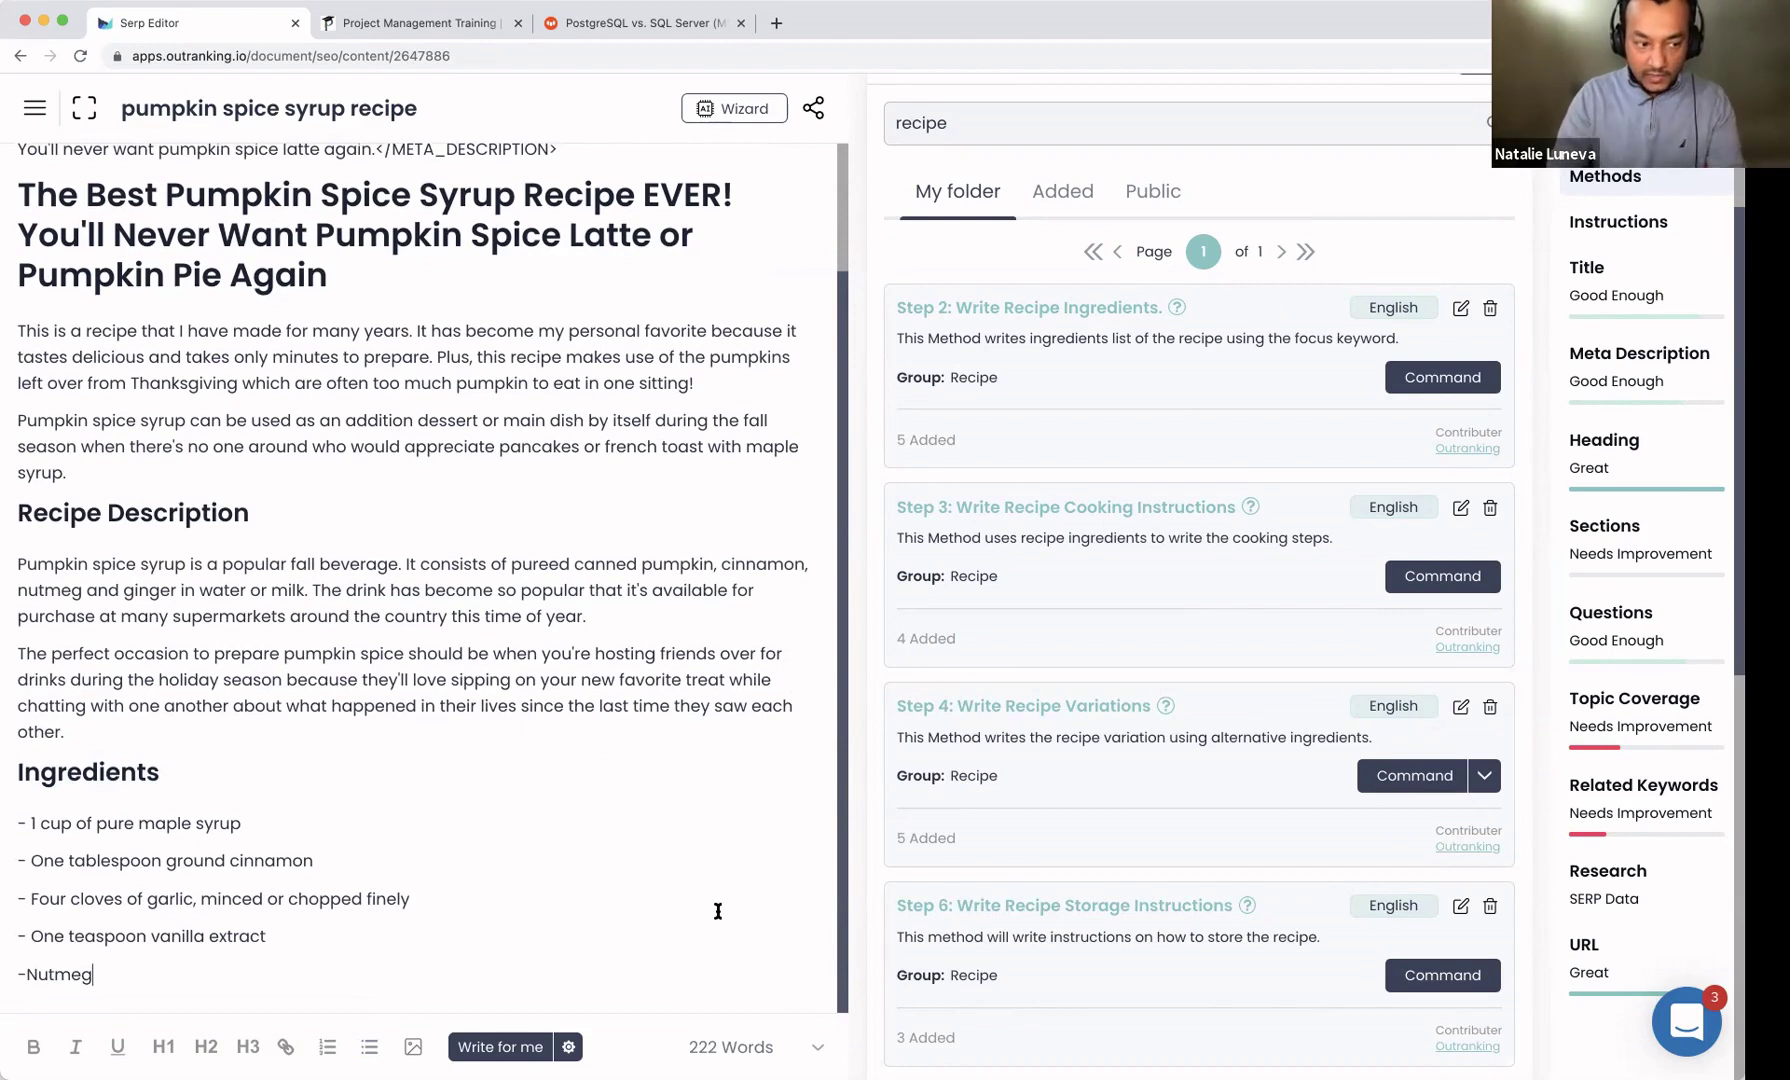
pyautogui.press('Return')
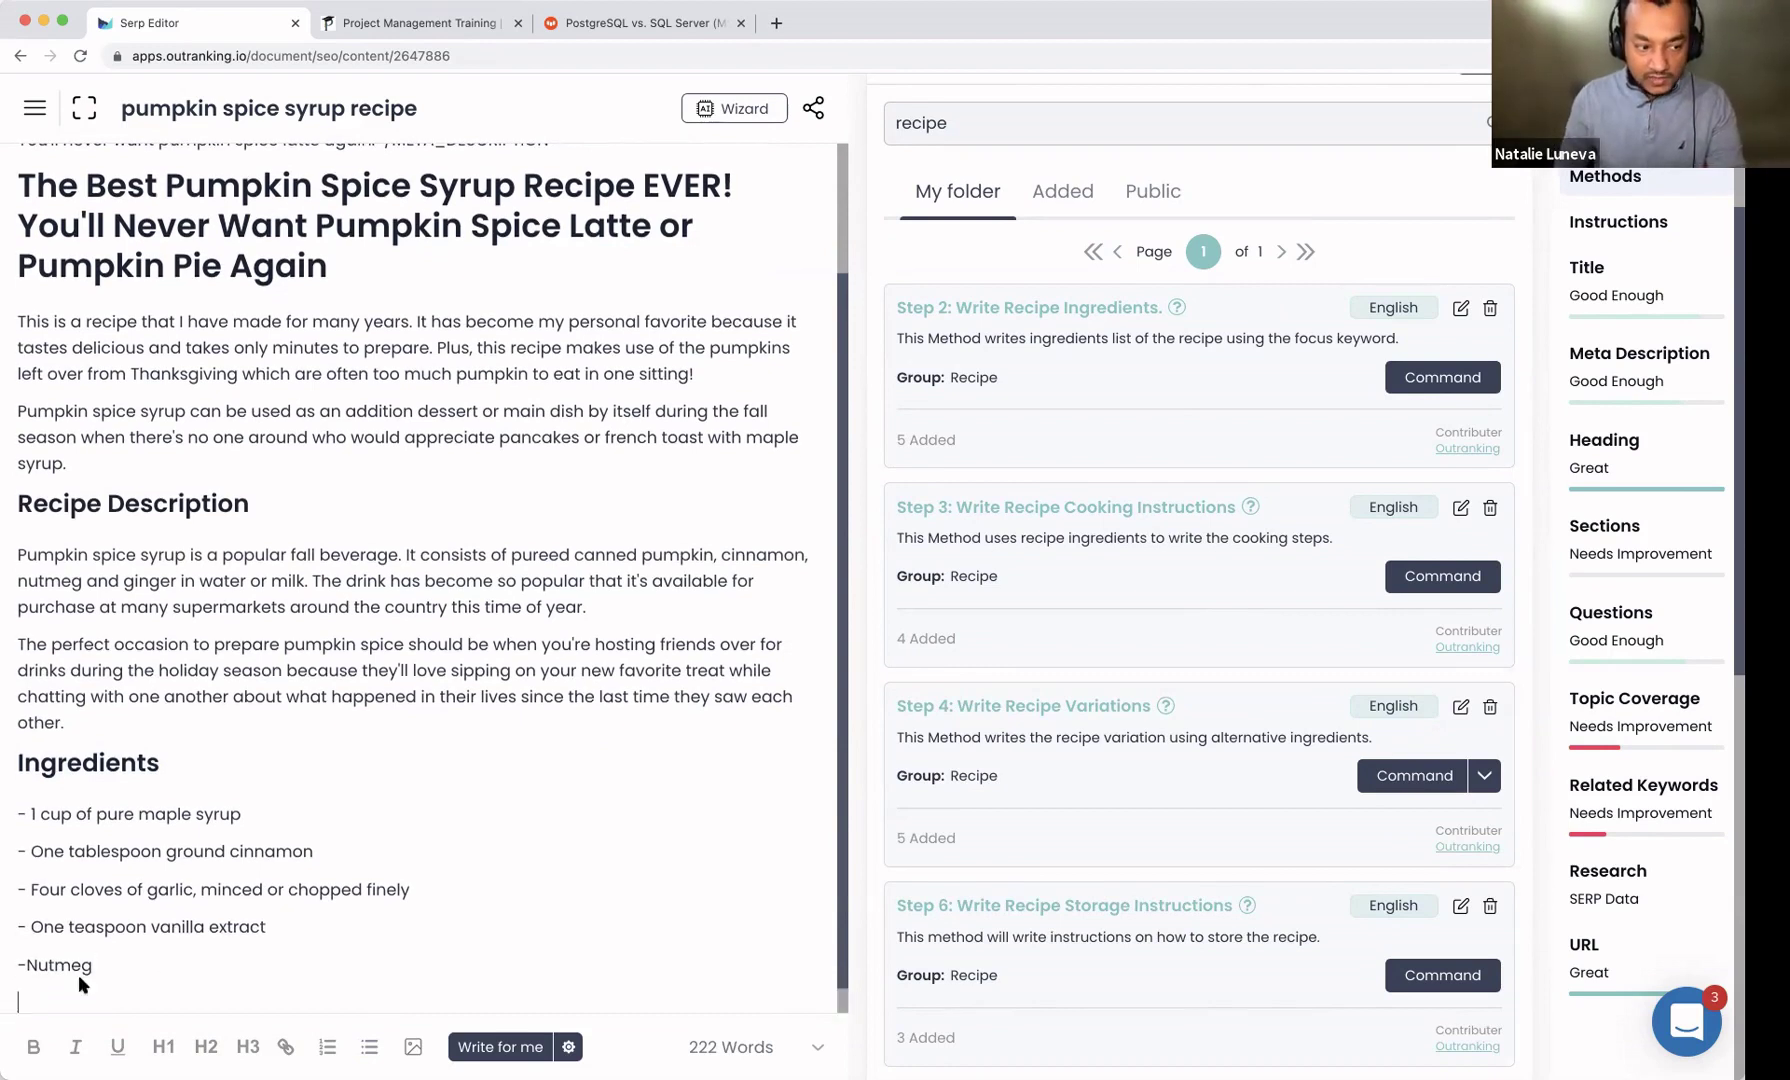
pyautogui.click(26, 965)
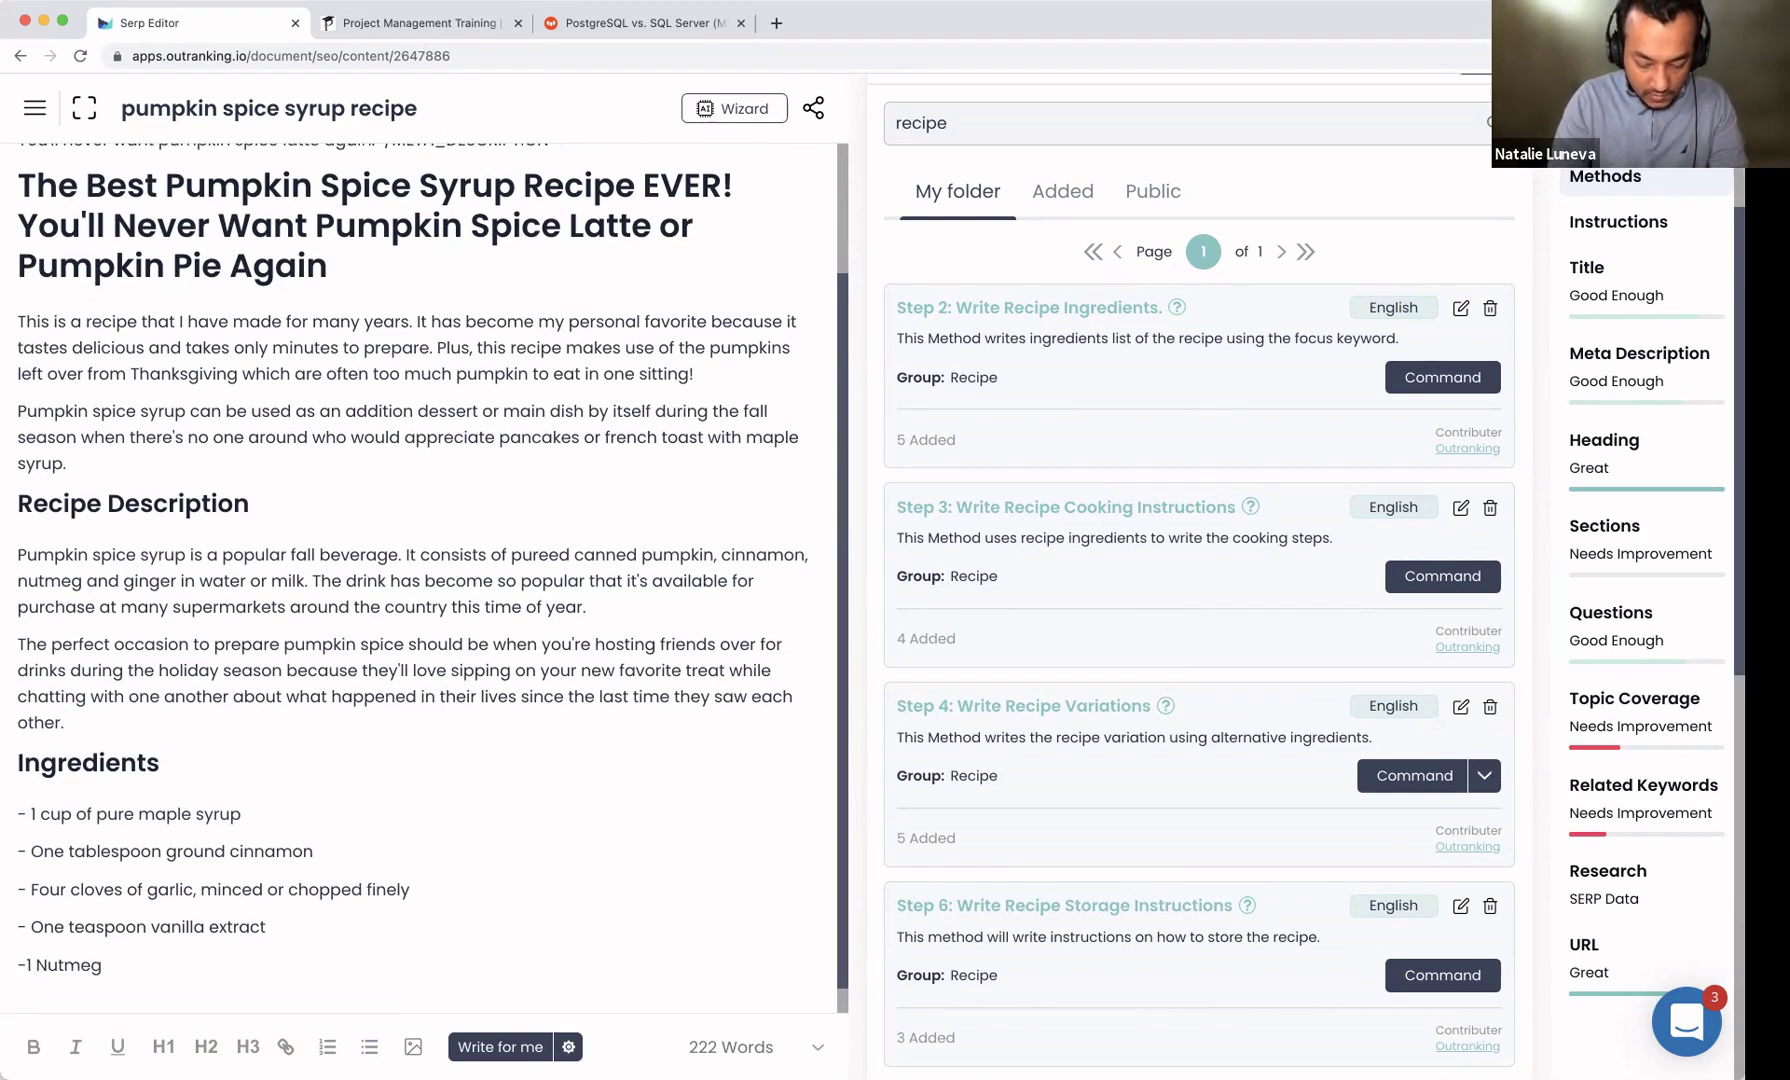
pyautogui.write('spoon of')
pyautogui.click(188, 963)
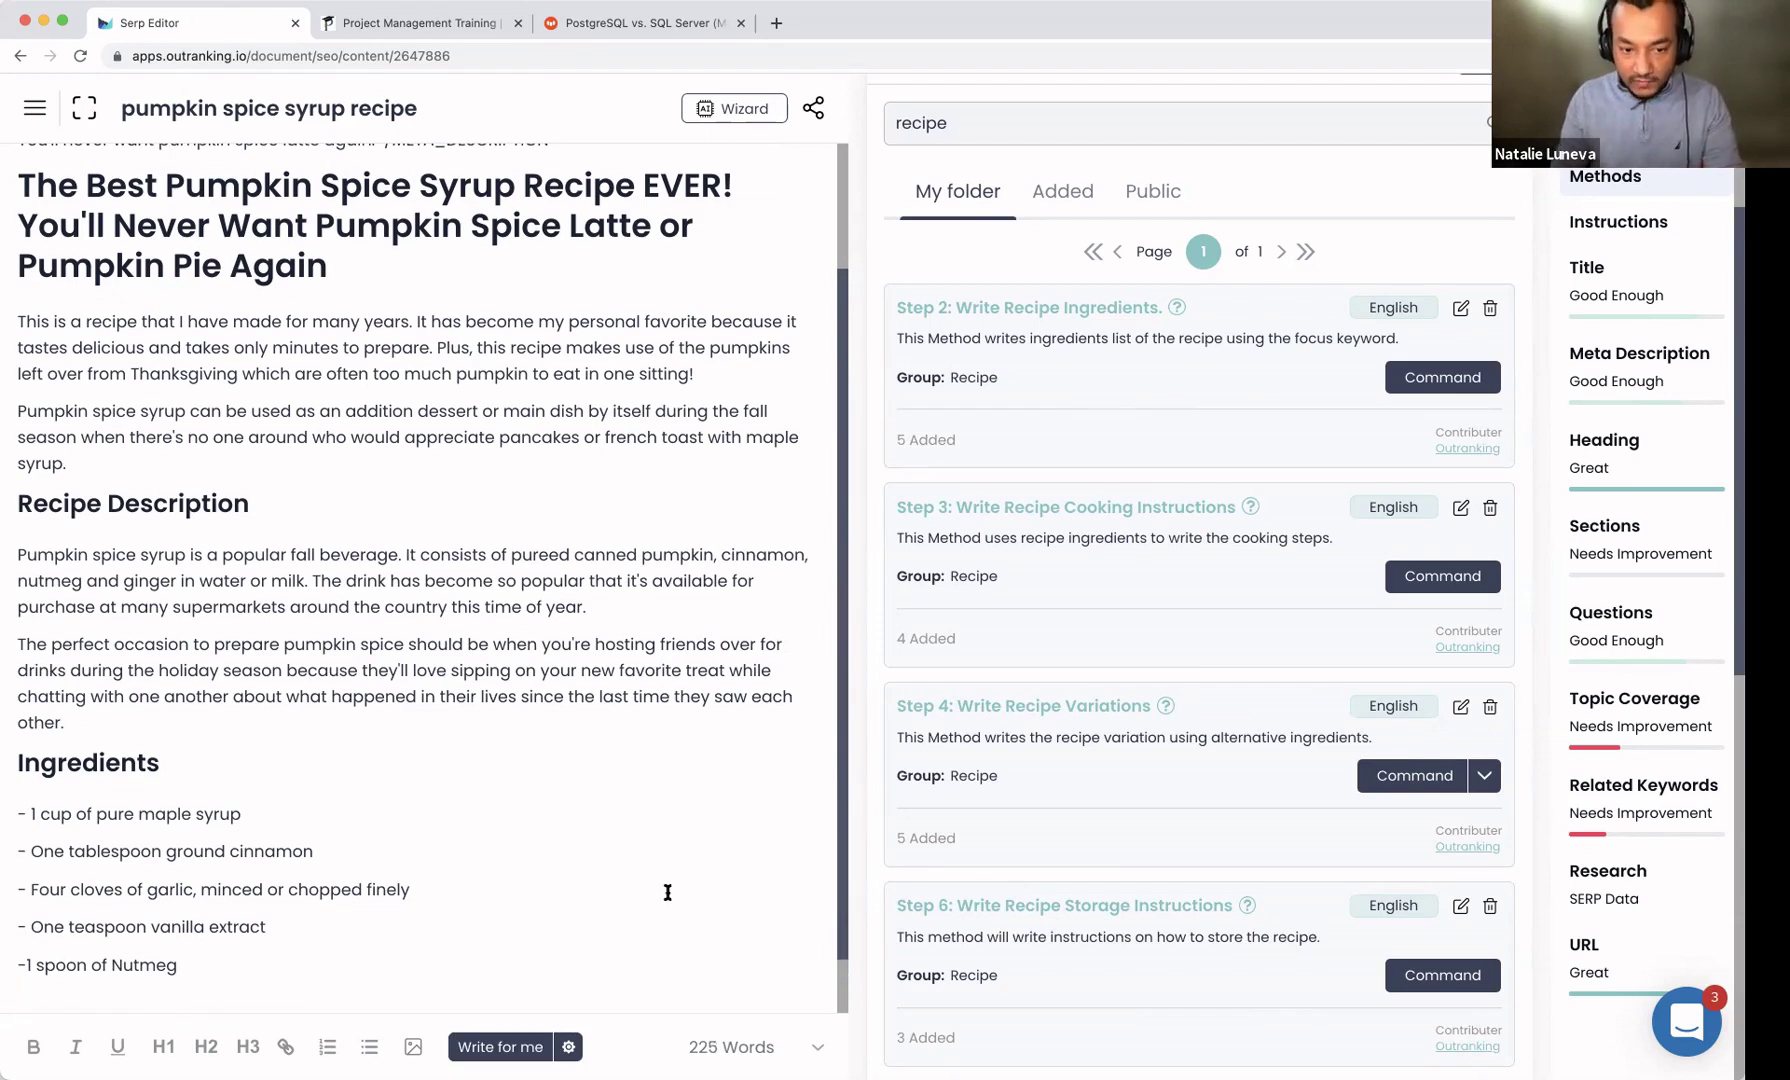
# Step: Run "Step 3: Write Recipe Cooking Instructions" on the selected ingredients list to generate the cooking steps below it
pyautogui.scroll(-1, 980, 862)
pyautogui.scroll(-5, 980, 862)
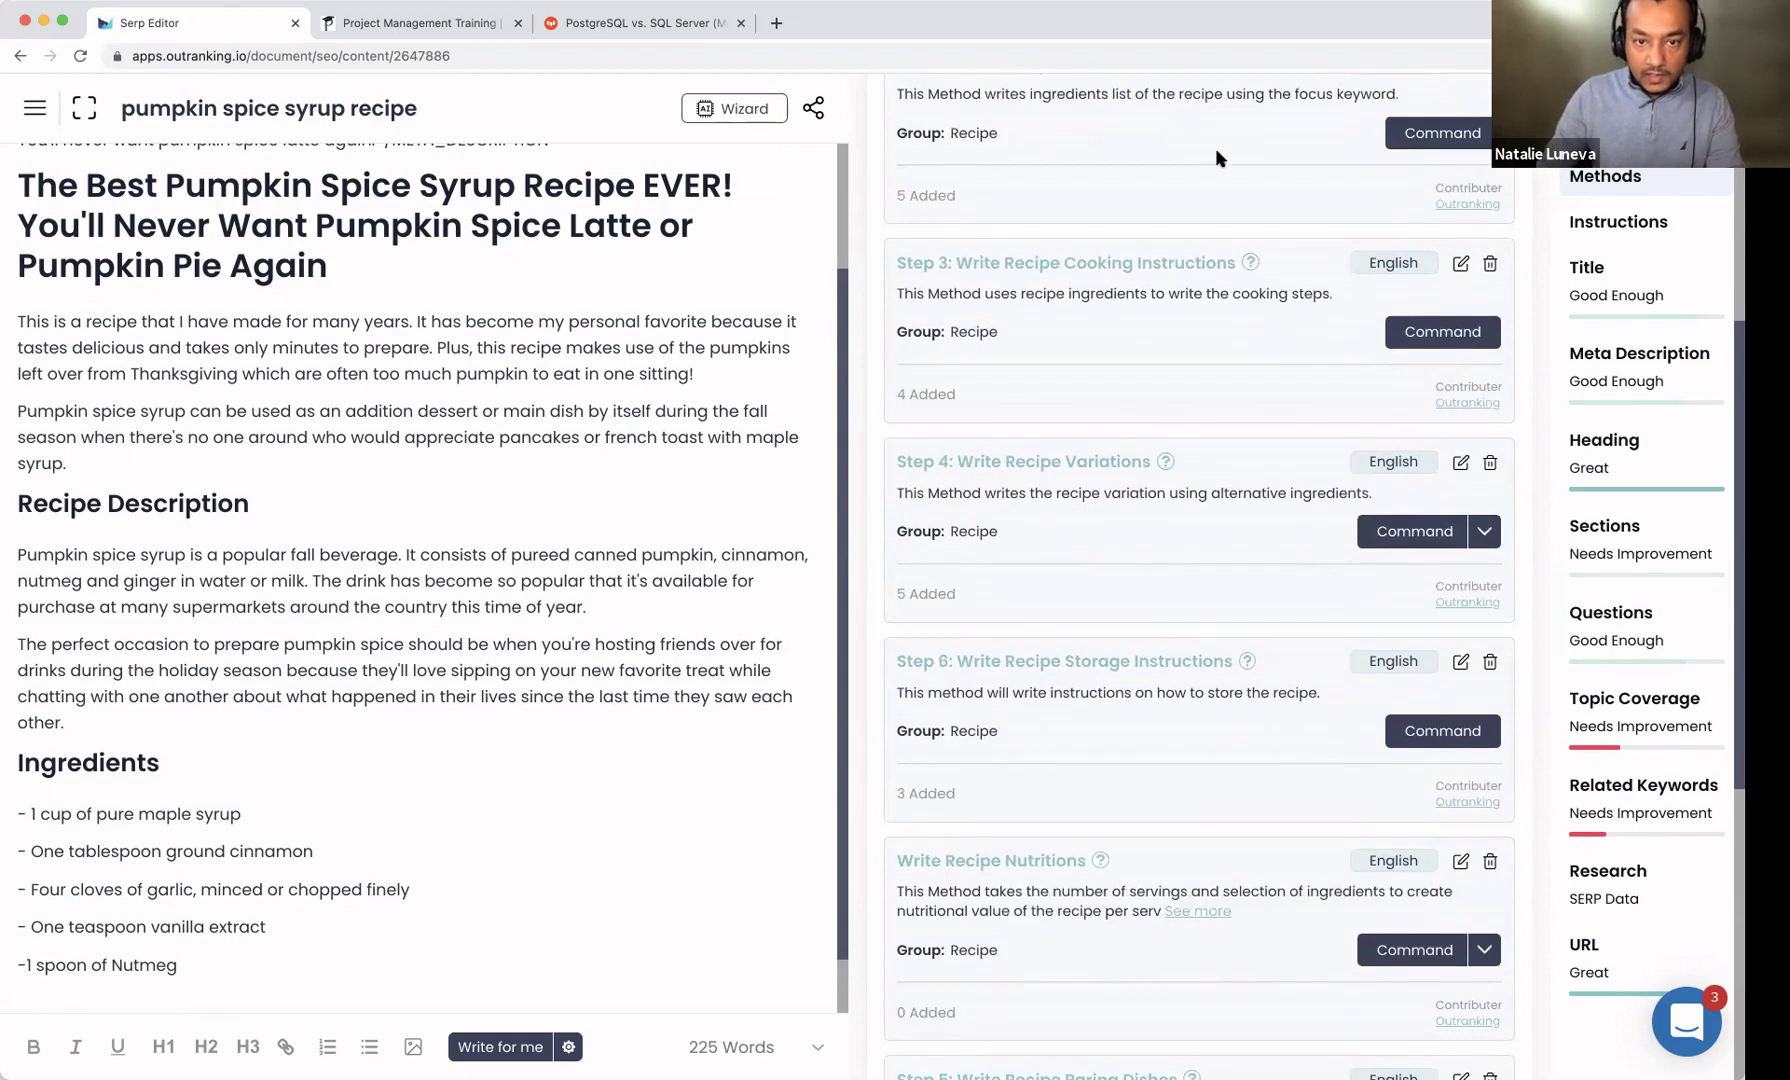
pyautogui.click(1450, 335)
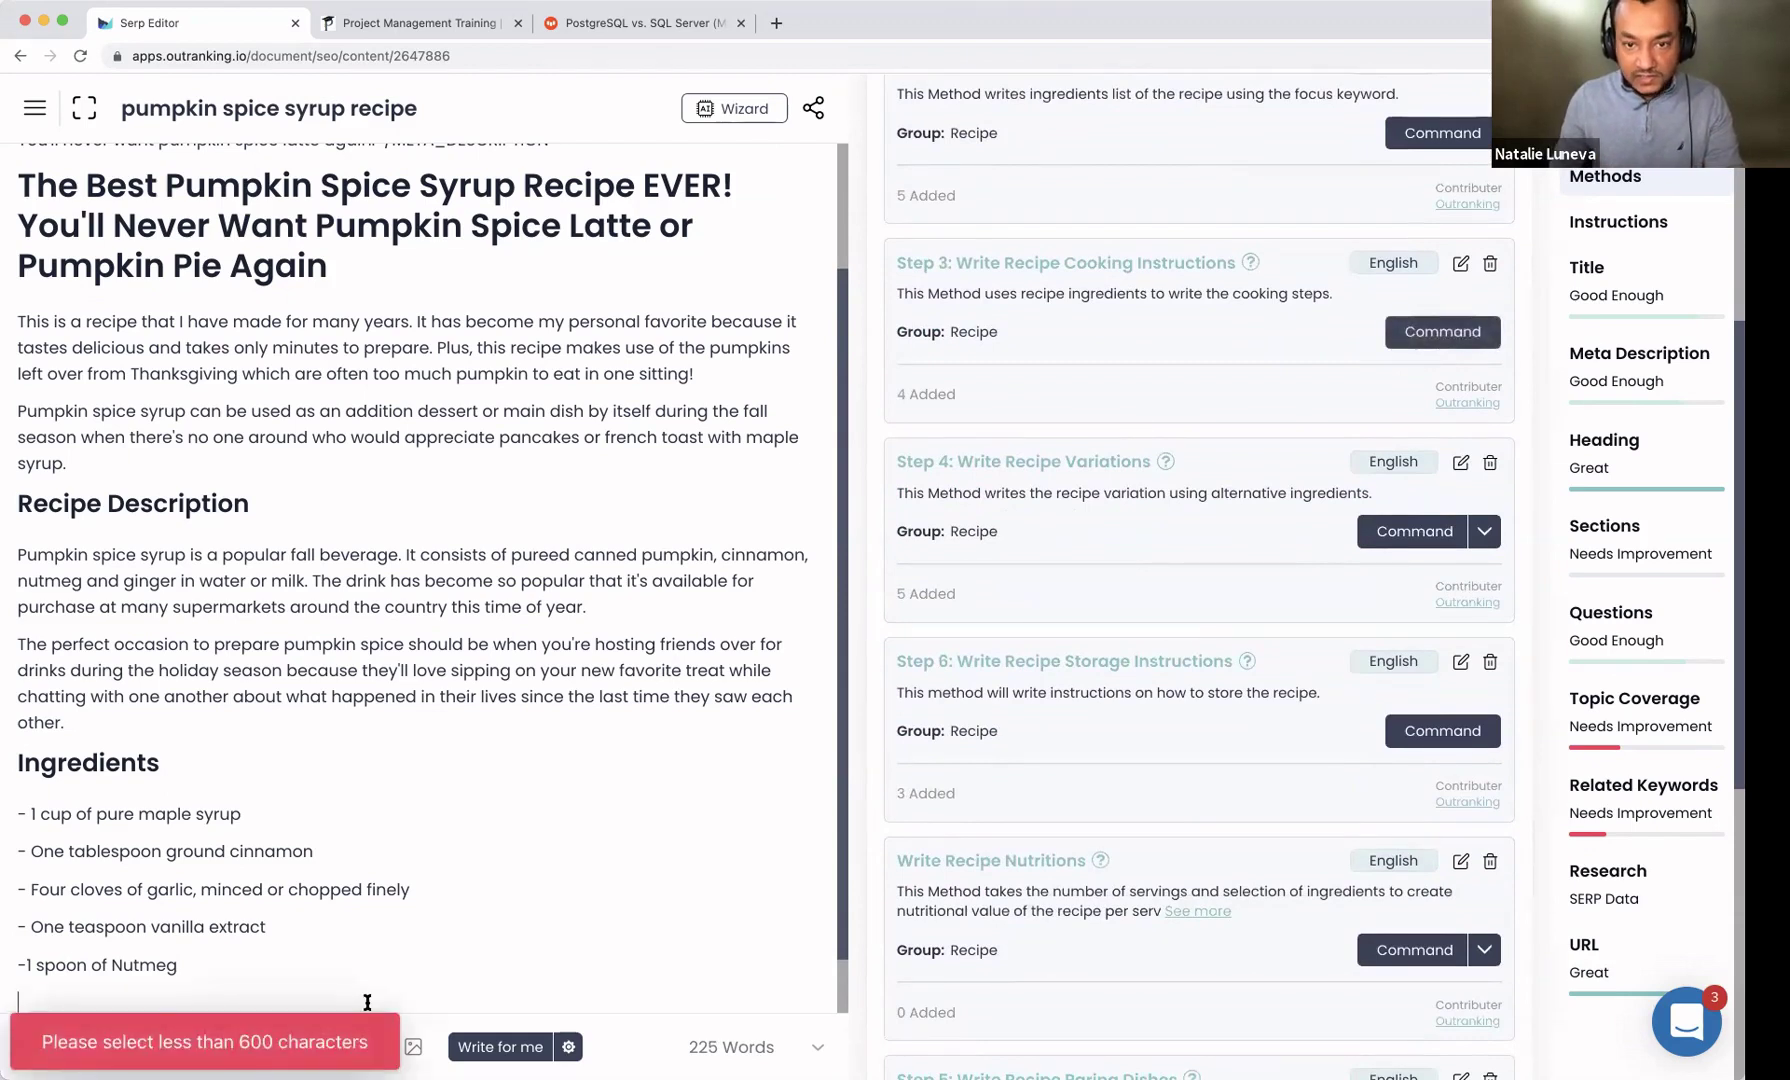
pyautogui.click(1249, 262)
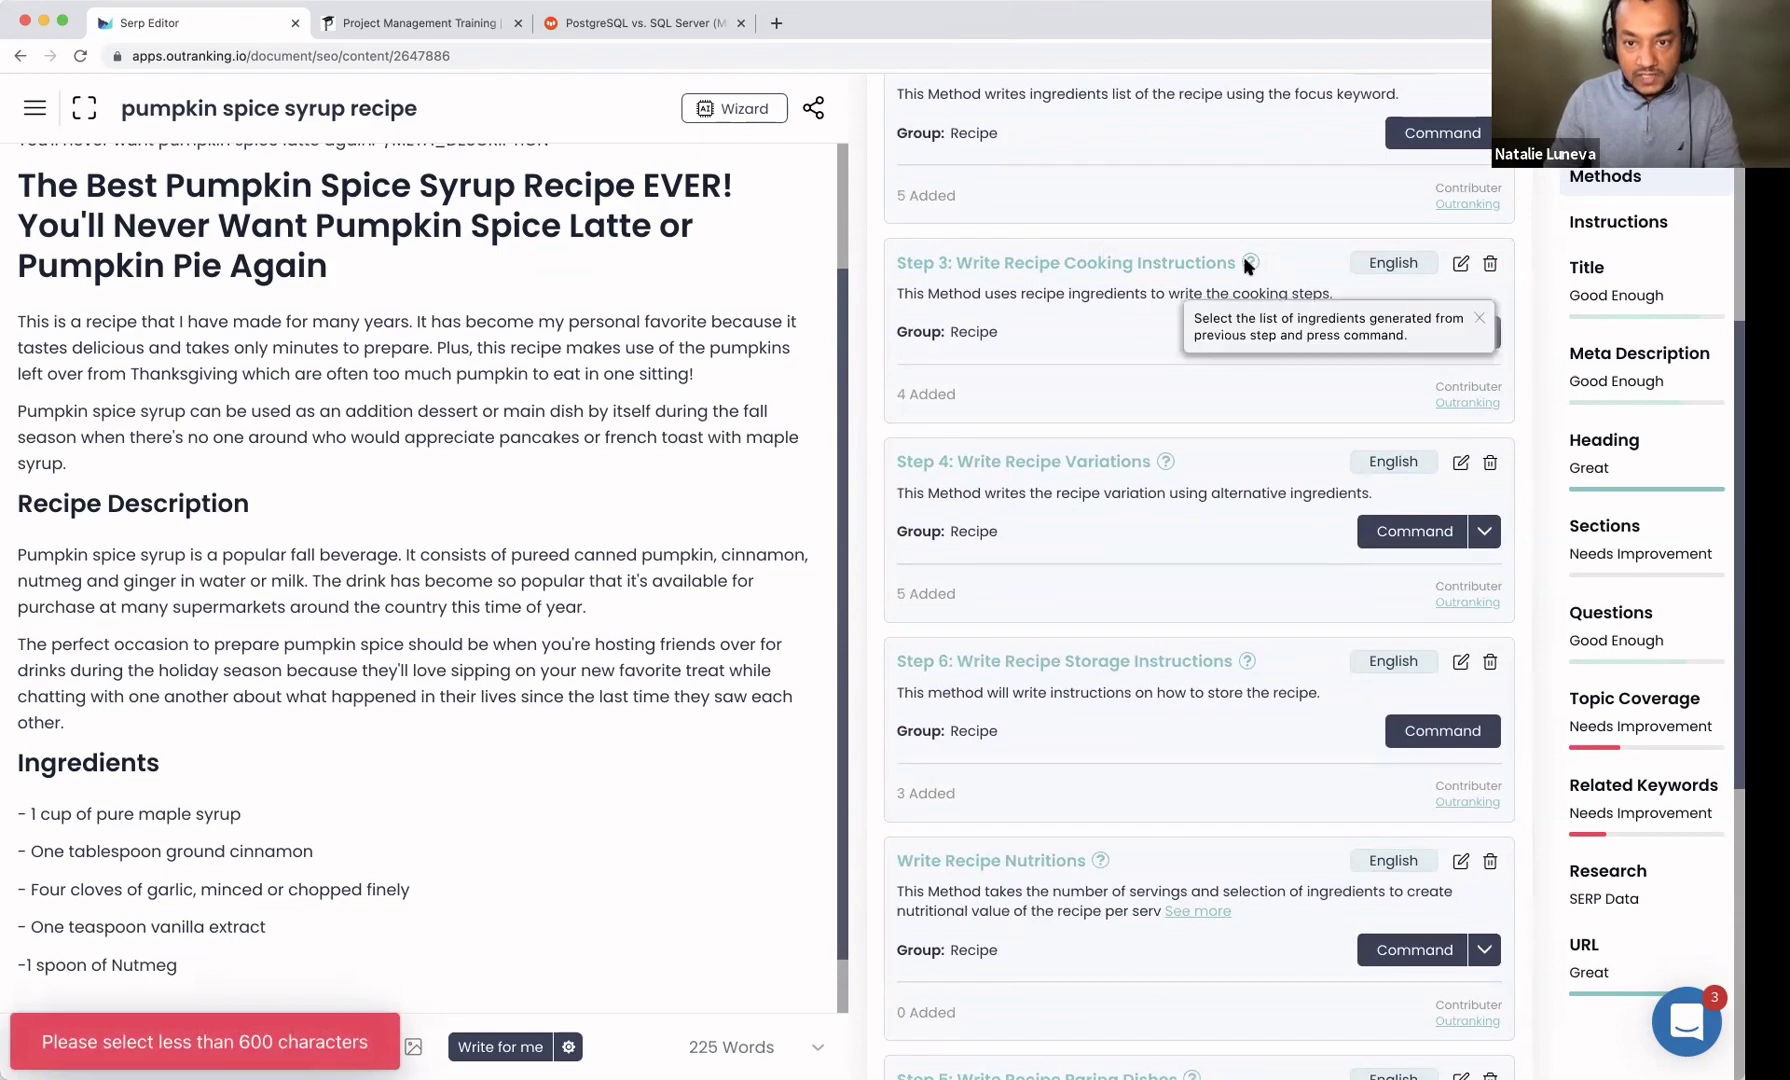
pyautogui.moveTo(175, 972); pyautogui.dragTo(10, 825)
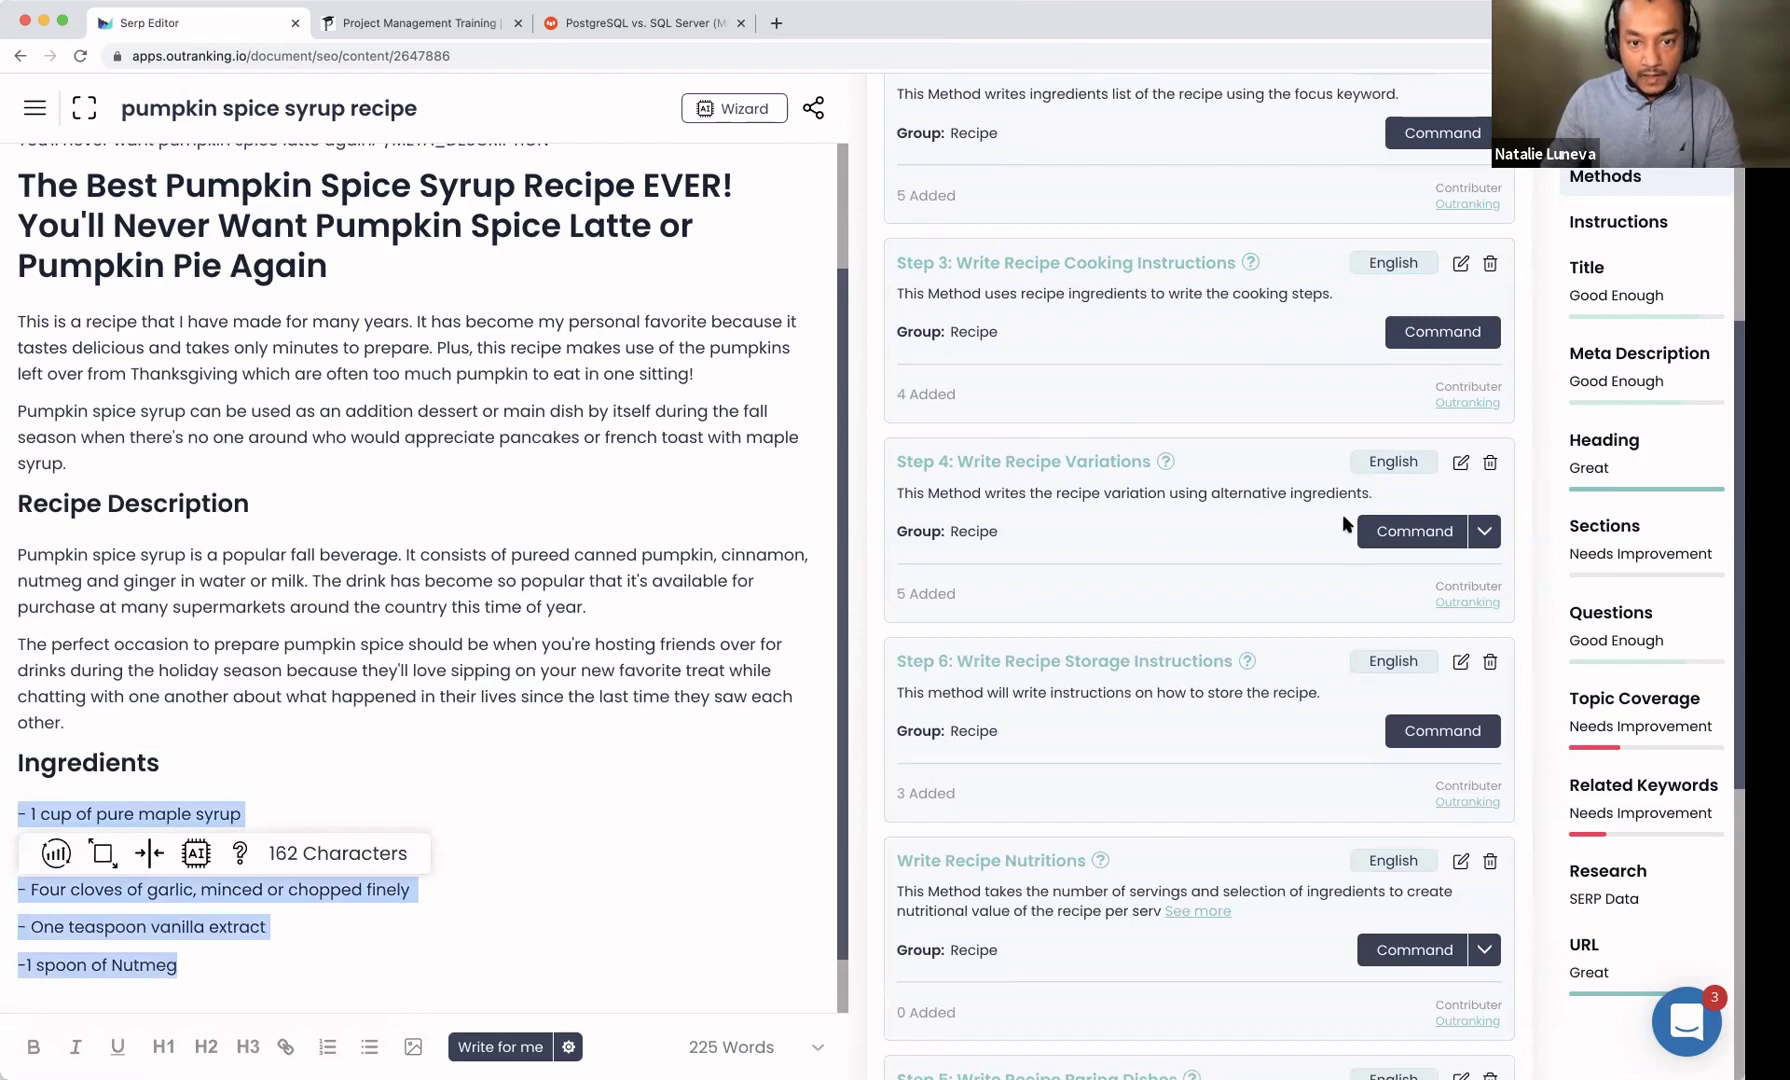
pyautogui.click(1445, 331)
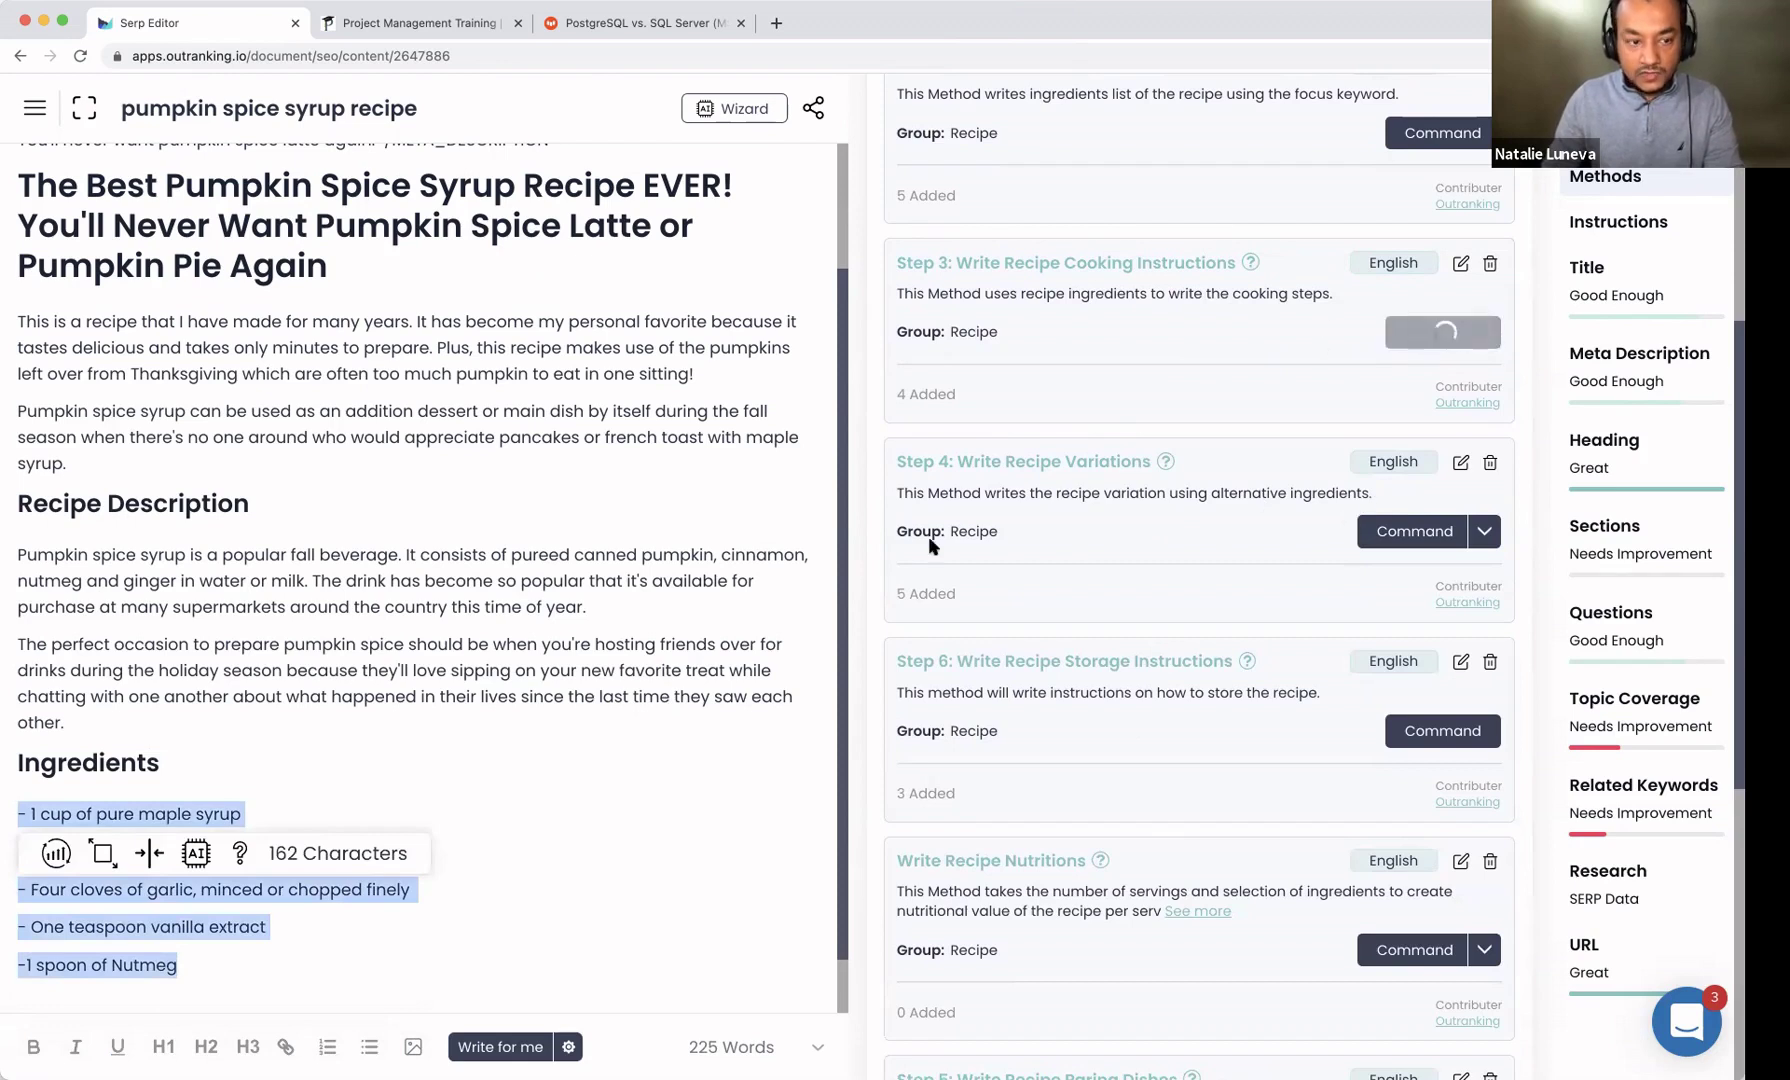
pyautogui.click(11, 757)
pyautogui.press('Return')
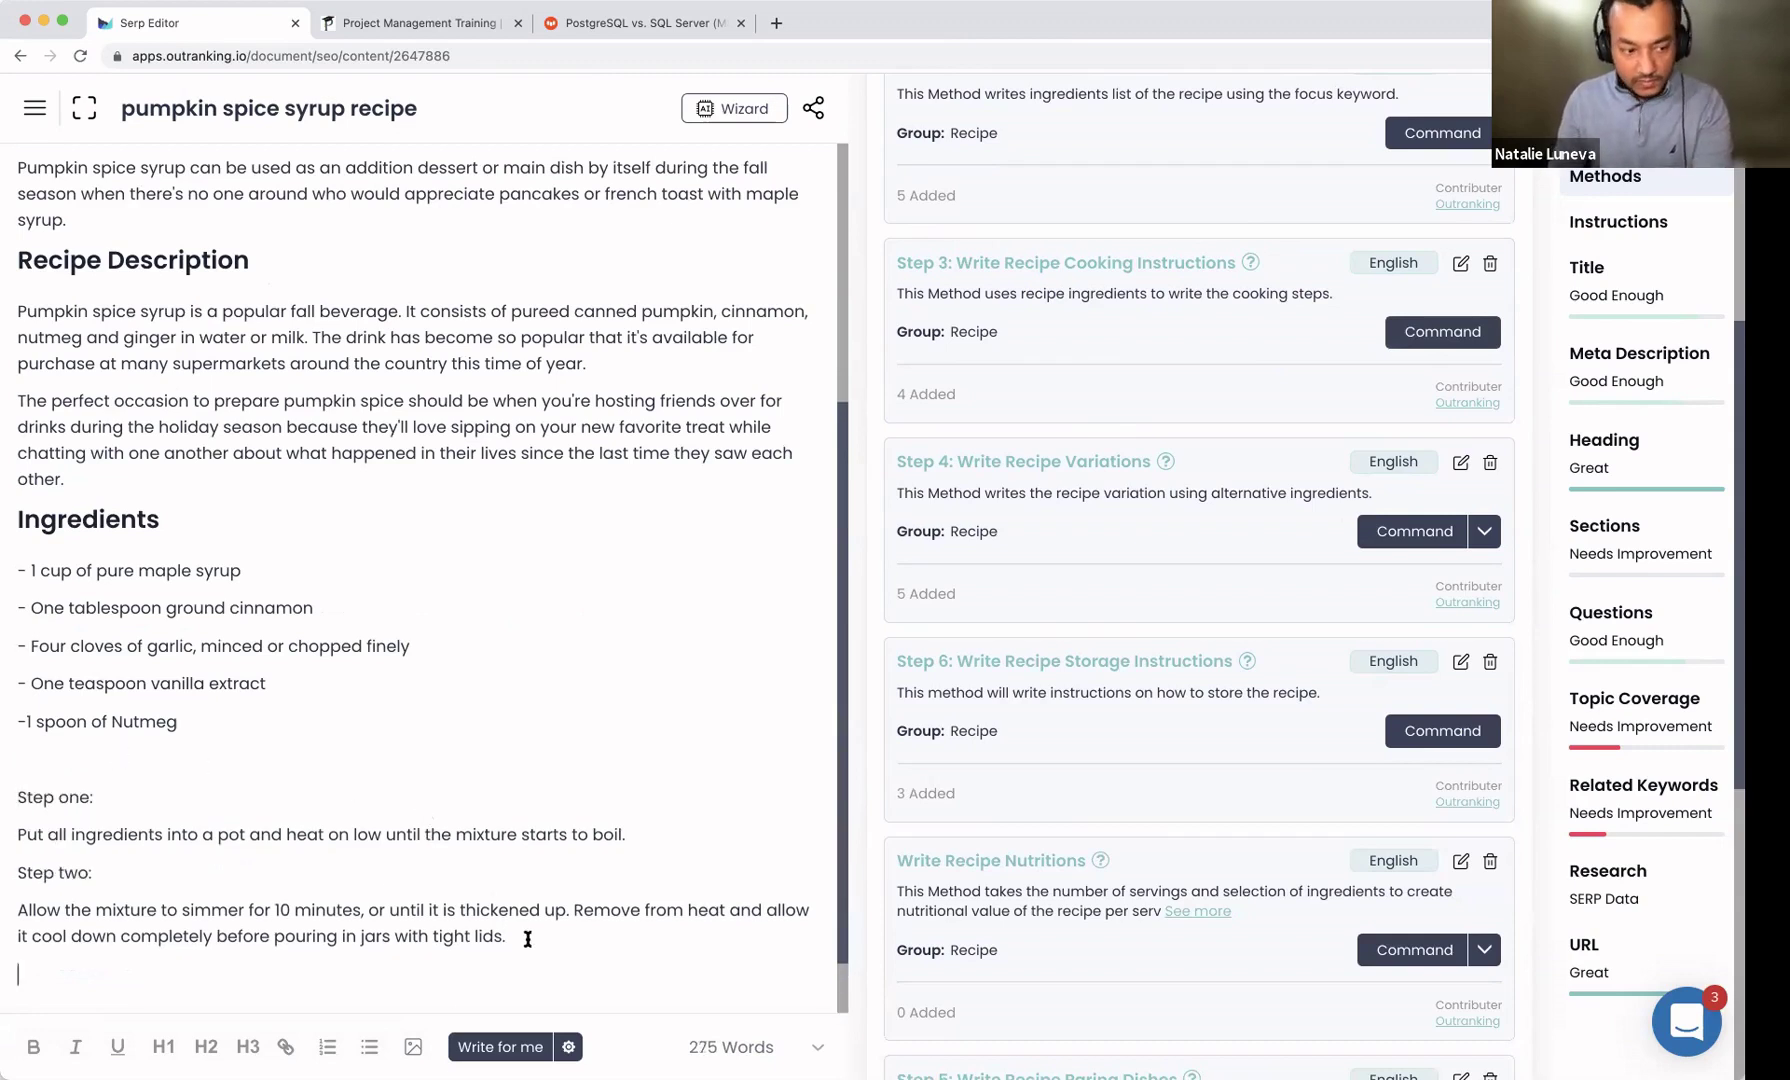
pyautogui.click(1405, 338)
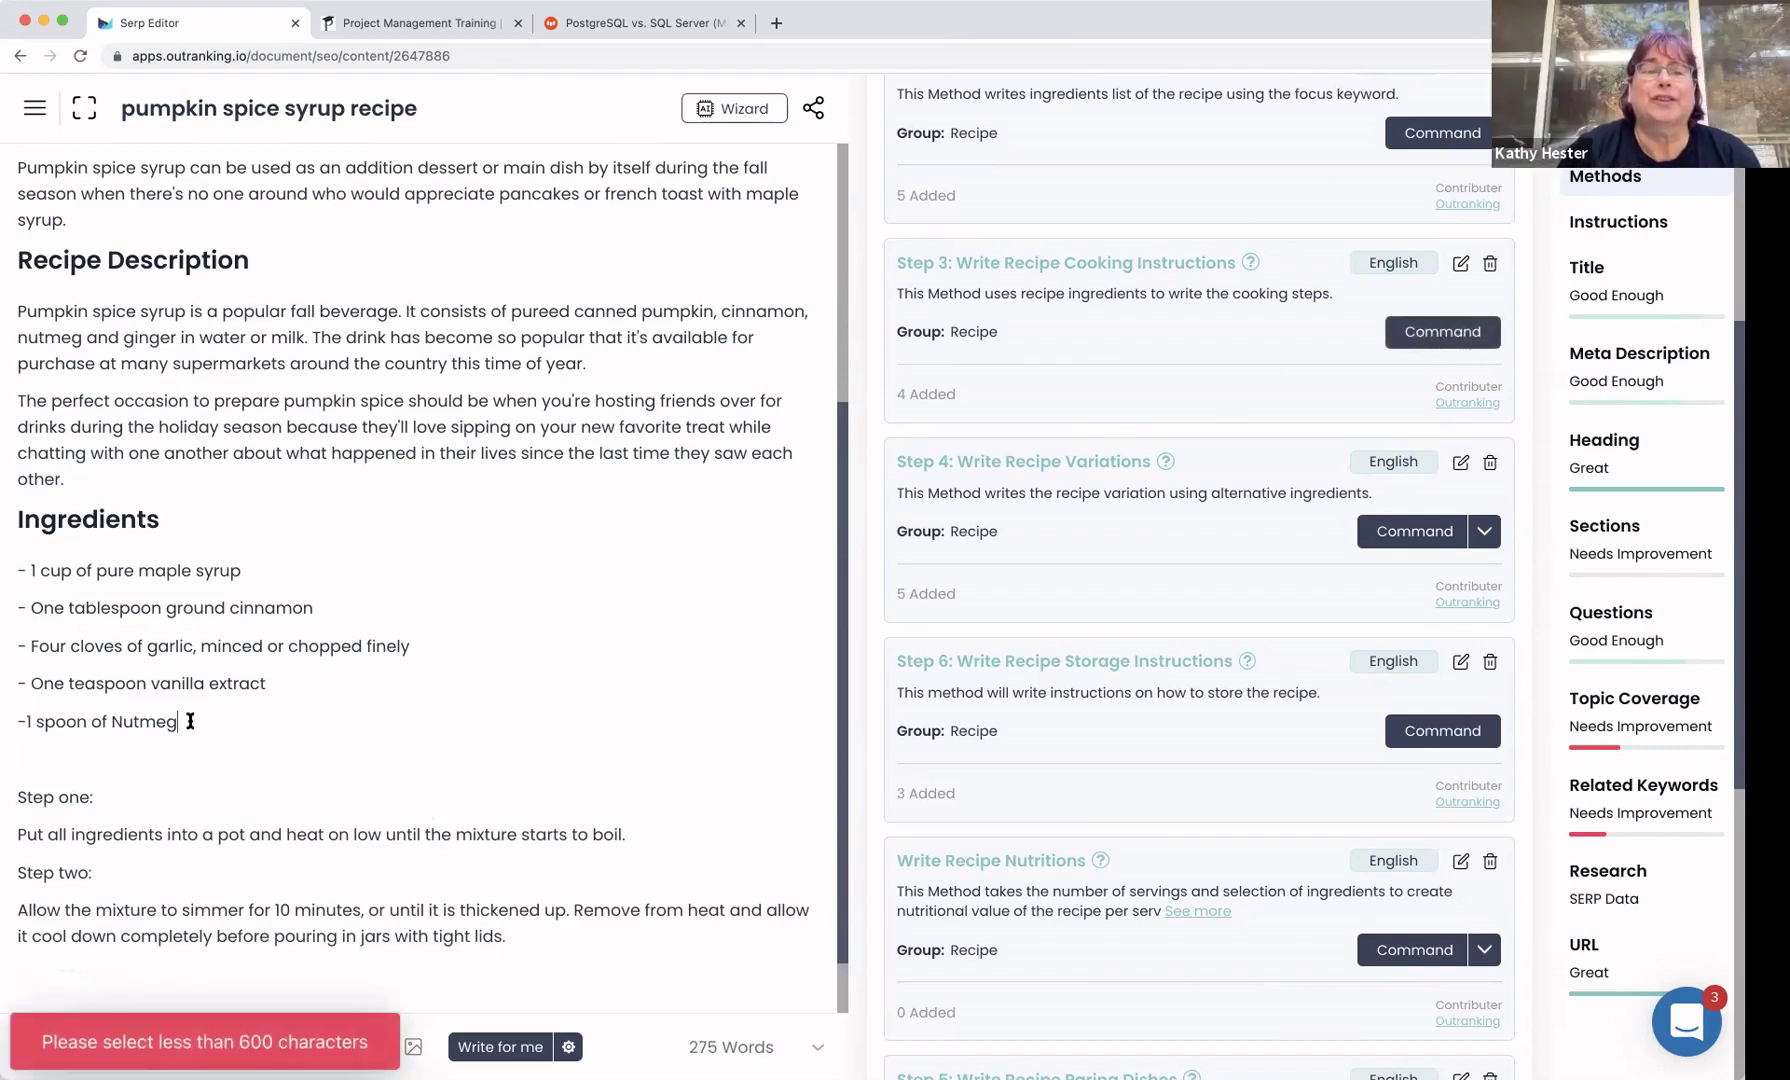
pyautogui.moveTo(188, 722); pyautogui.dragTo(10, 572)
# Step: Insert an H2 heading "Instructions" between the ingredients list and the generated cooking steps
pyautogui.click(378, 749)
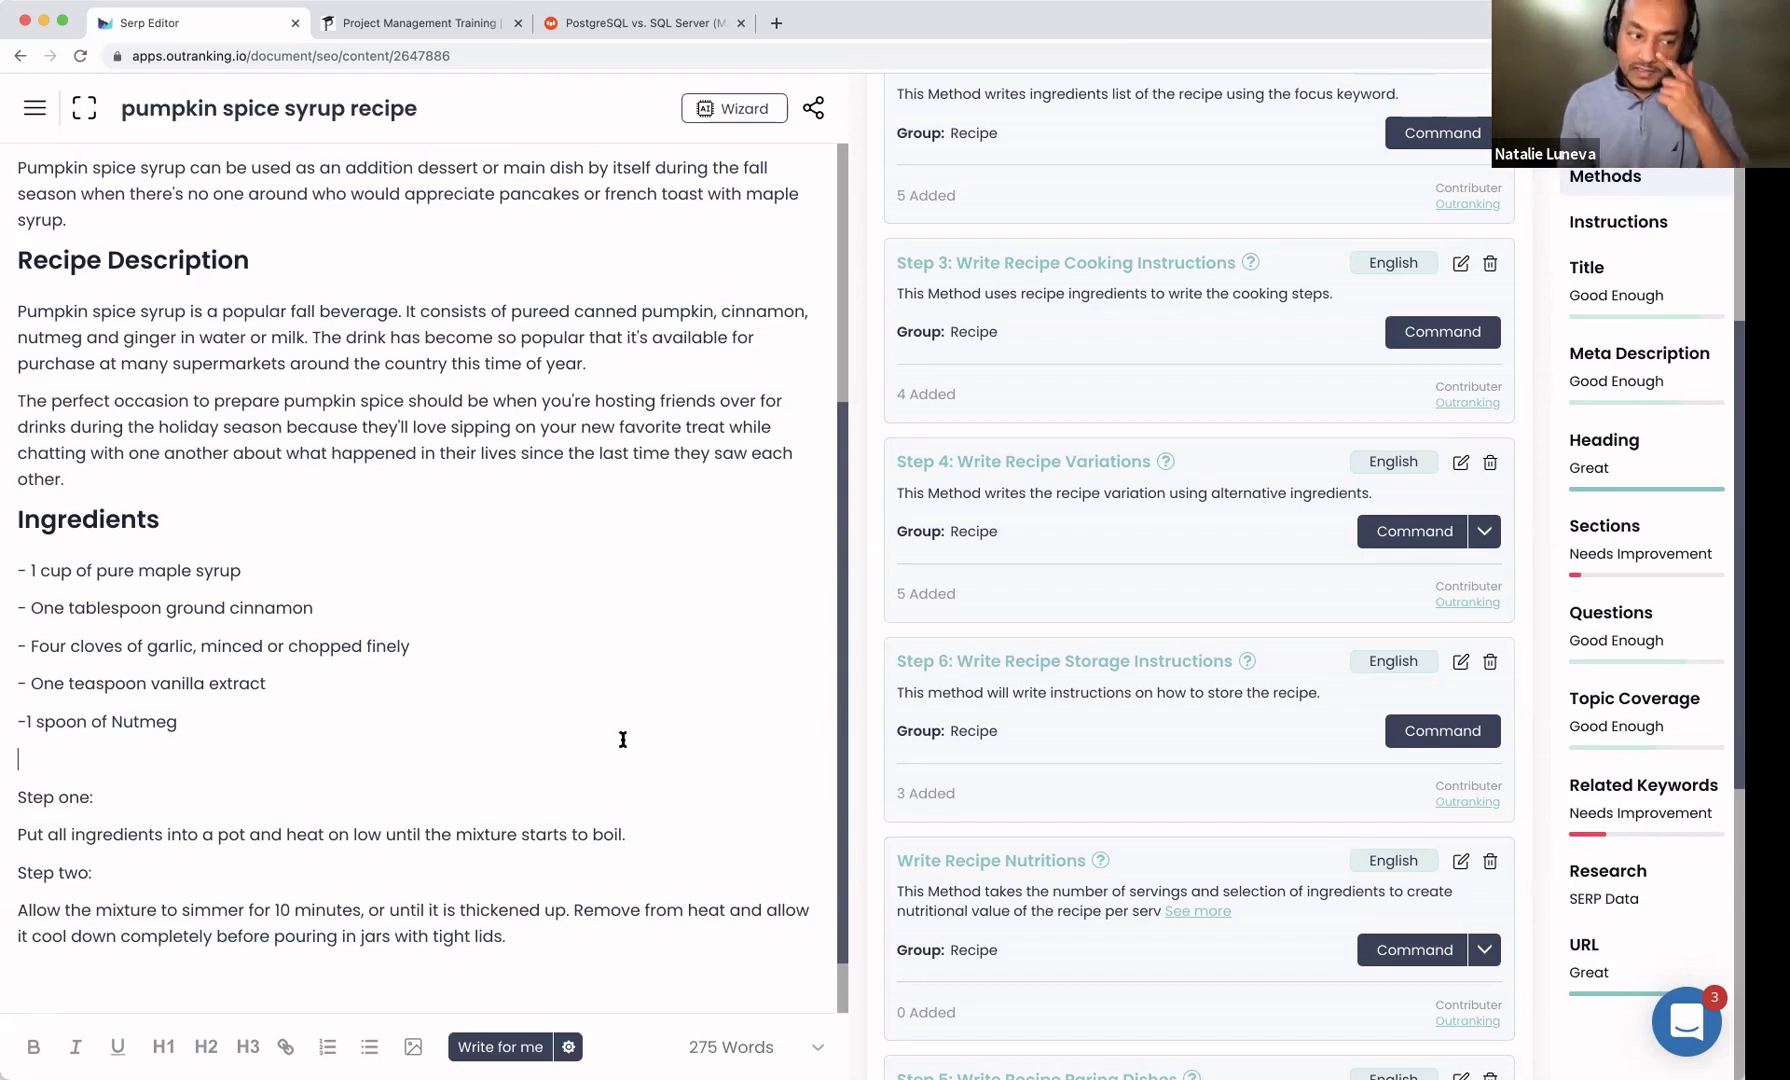
pyautogui.write('Instructions')
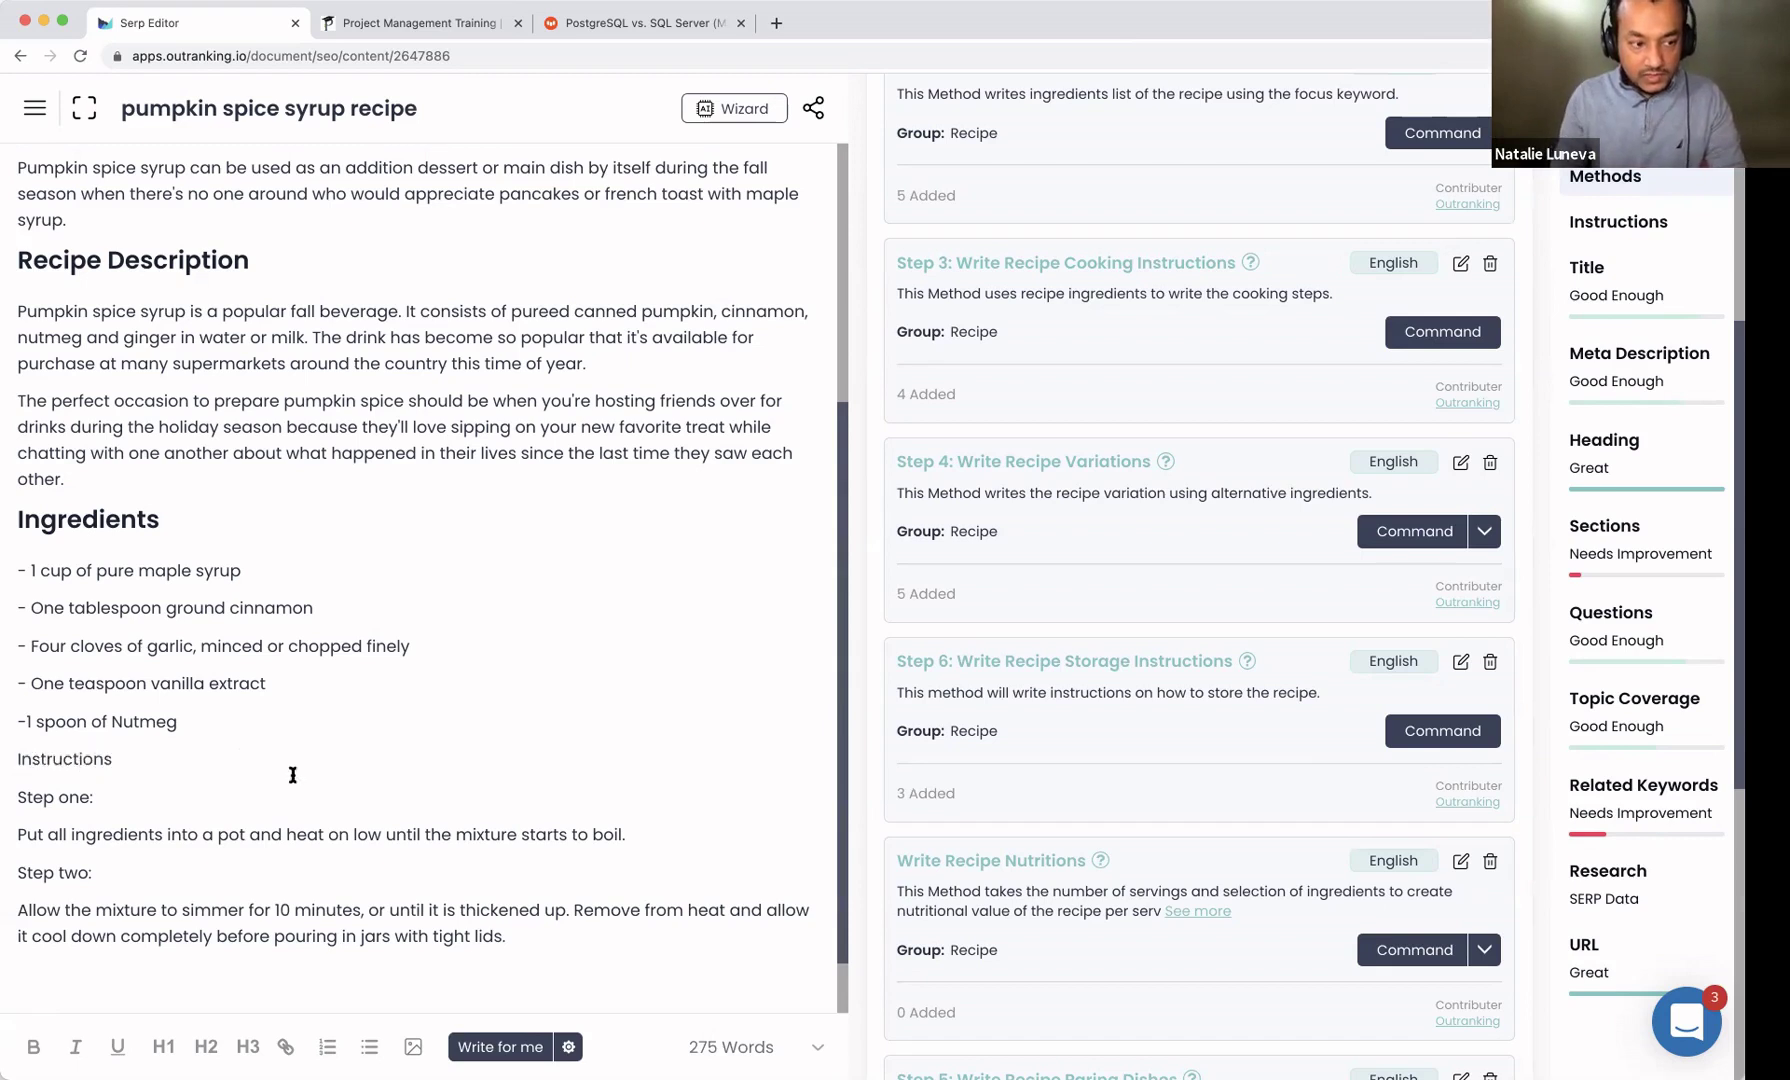
pyautogui.moveTo(113, 759); pyautogui.dragTo(14, 760)
pyautogui.click(207, 1046)
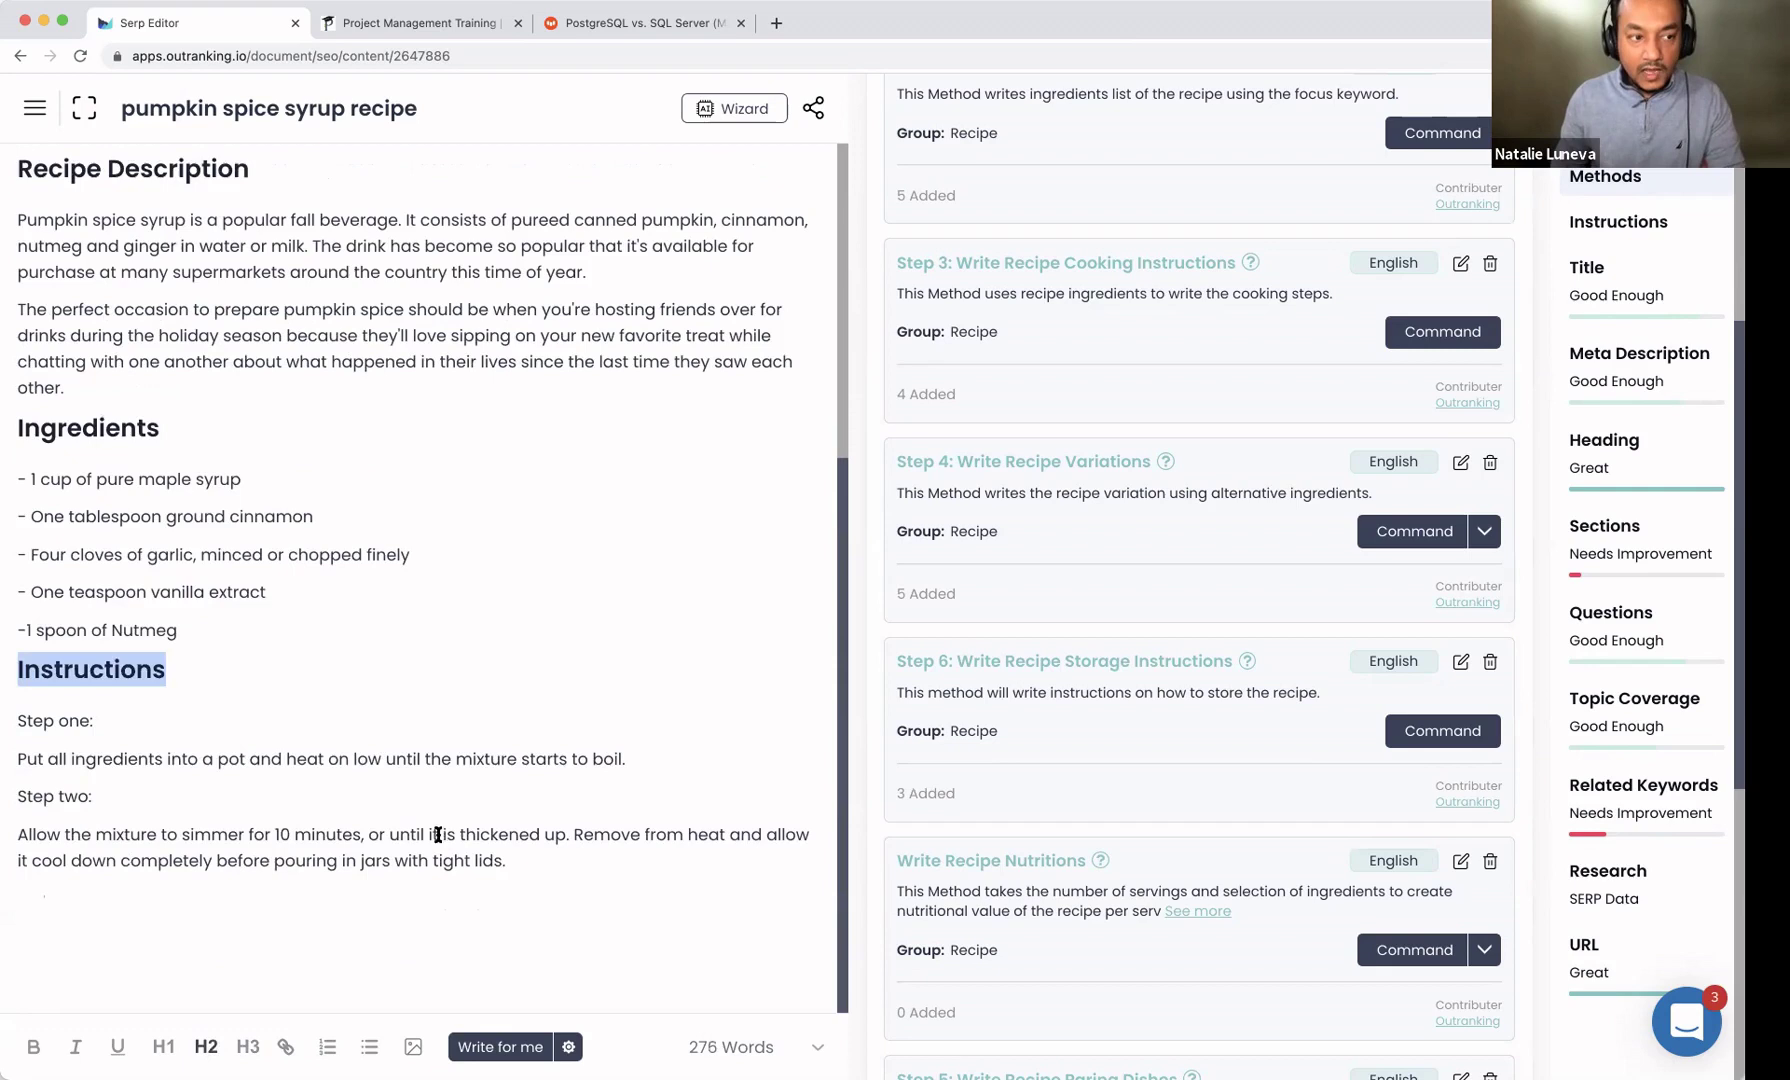
# Step: Run "Write Recipe Nutritions" on the full ingredients list to generate nutrition facts below it
pyautogui.scroll(-6, 1236, 745)
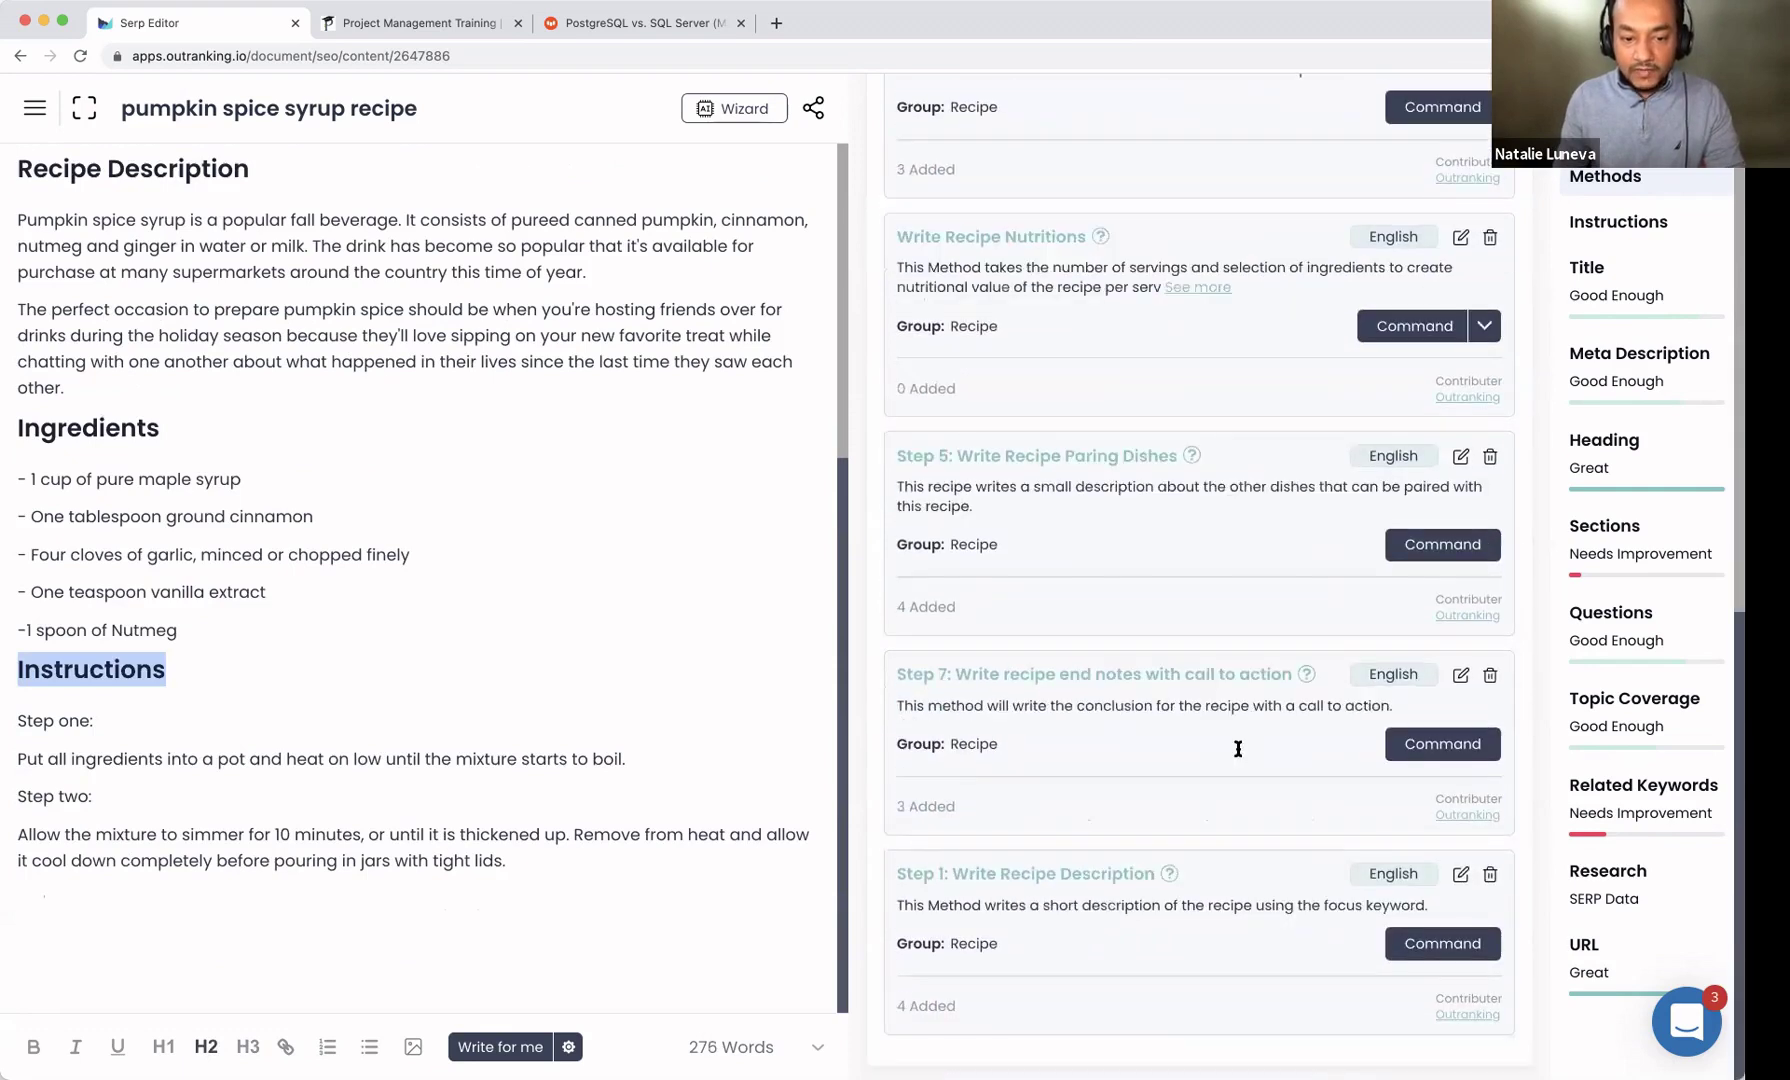
pyautogui.scroll(2, 1212, 697)
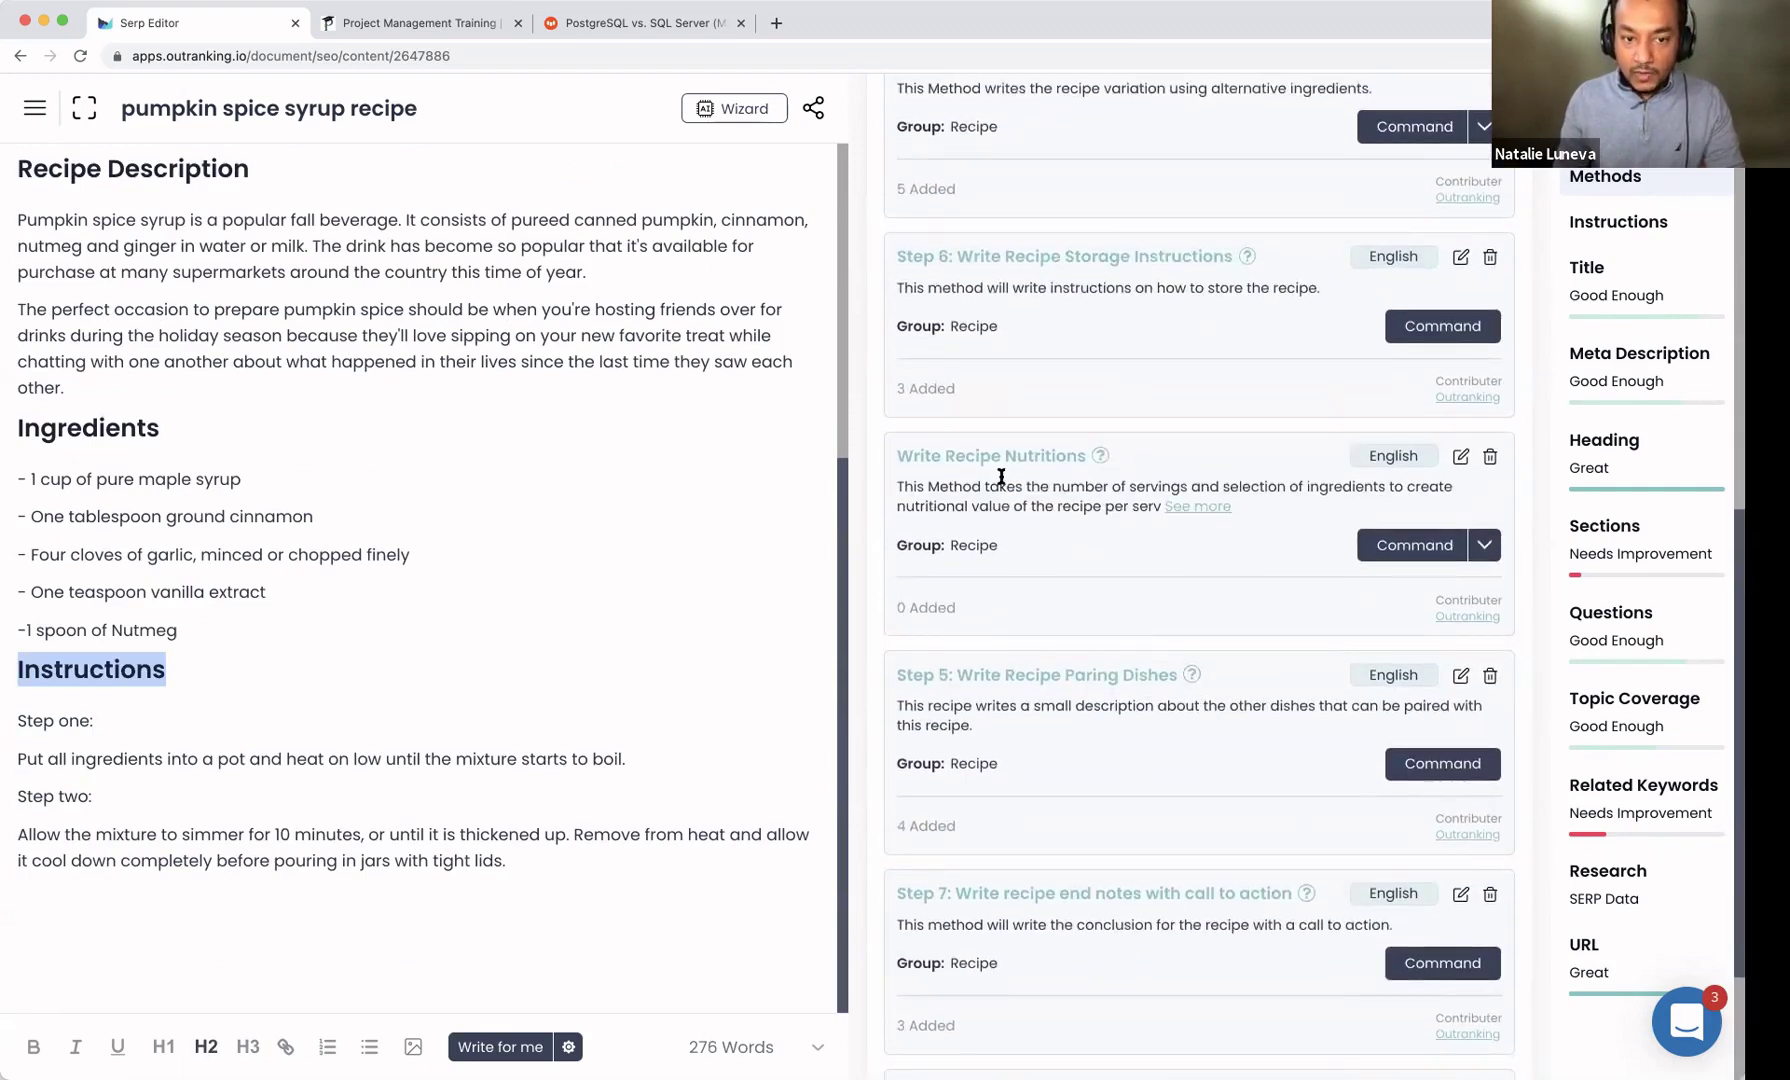
pyautogui.moveTo(1031, 448)
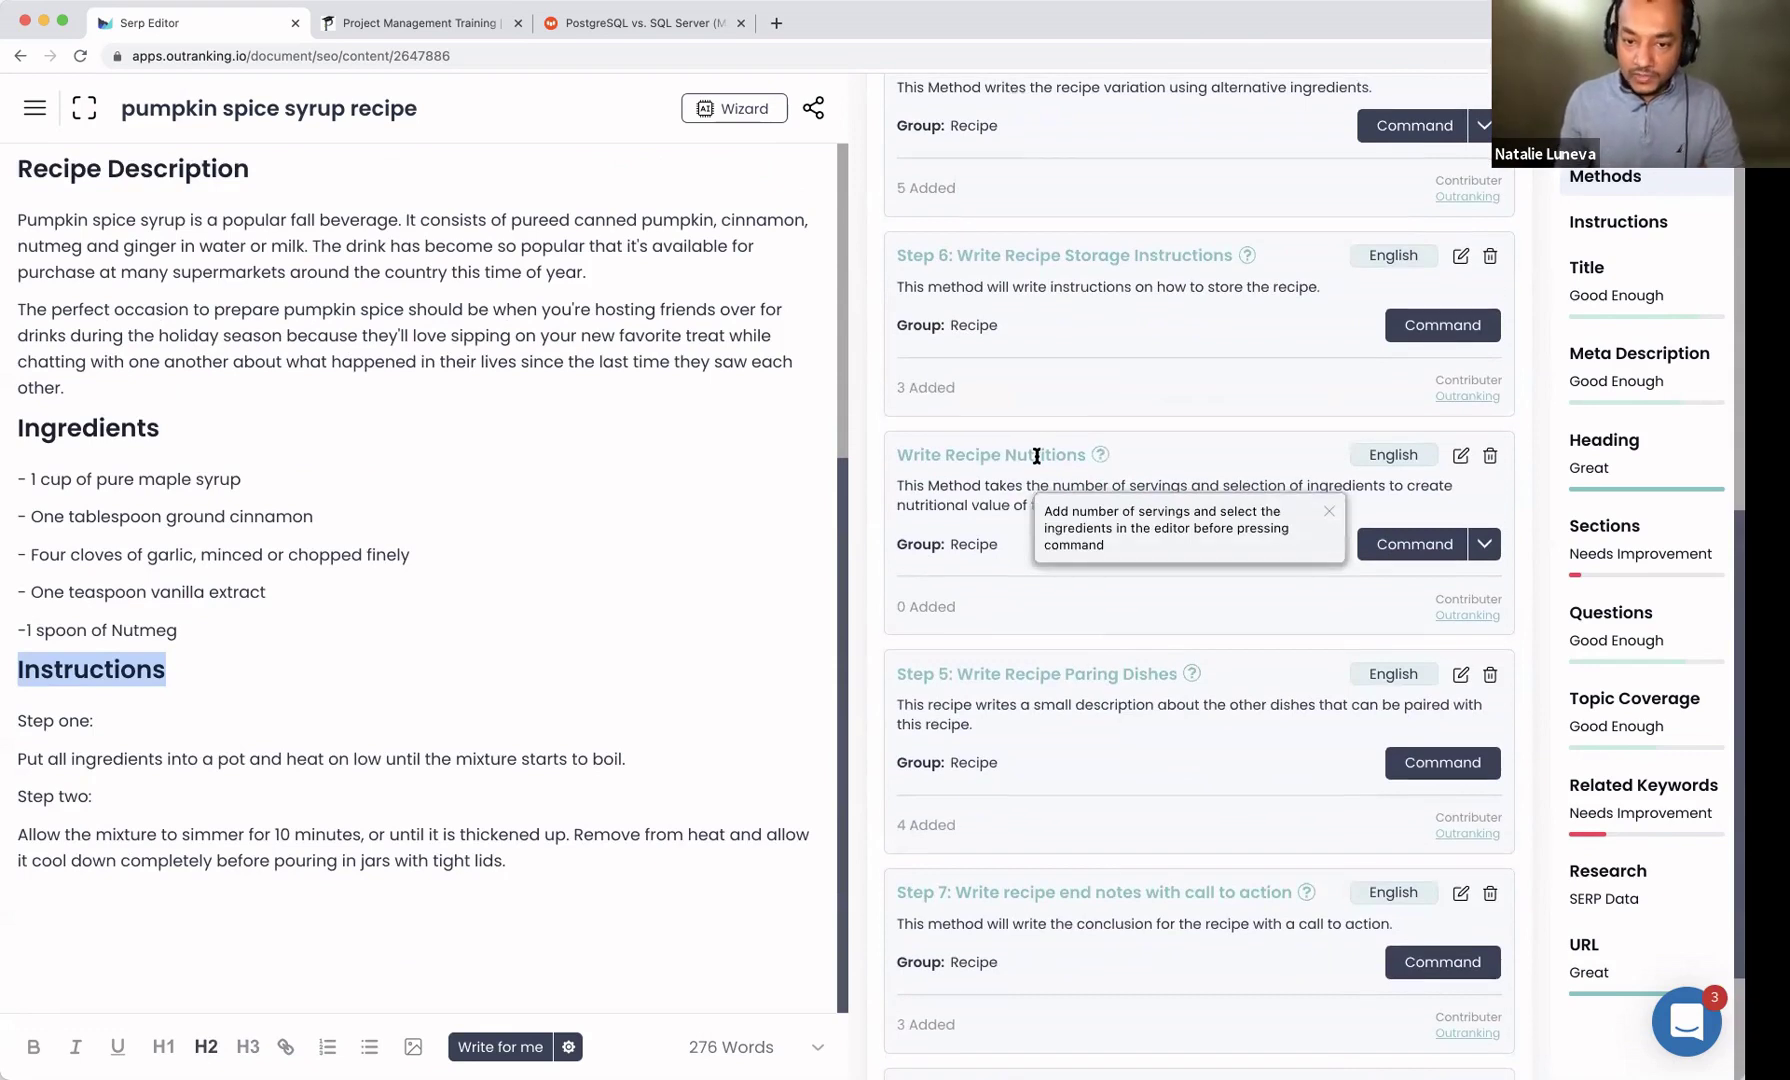
pyautogui.click(142, 628)
pyautogui.click(194, 631)
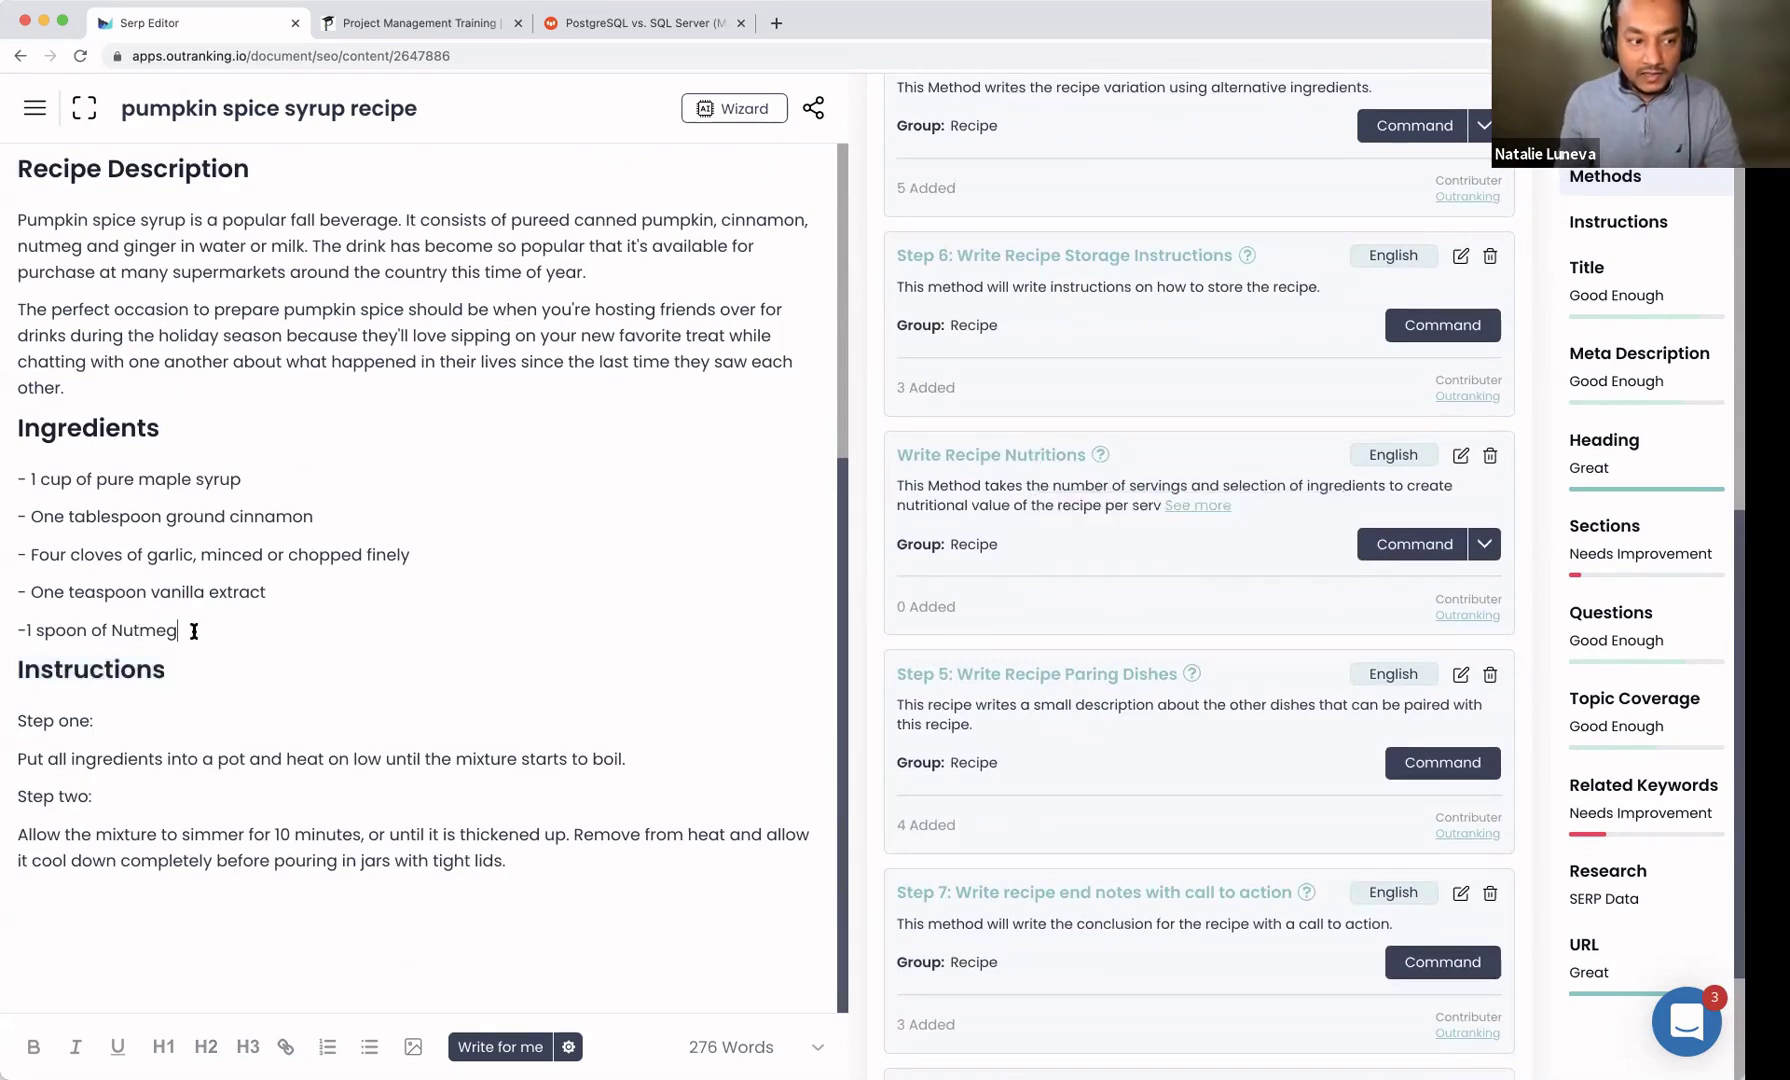
pyautogui.press('Return')
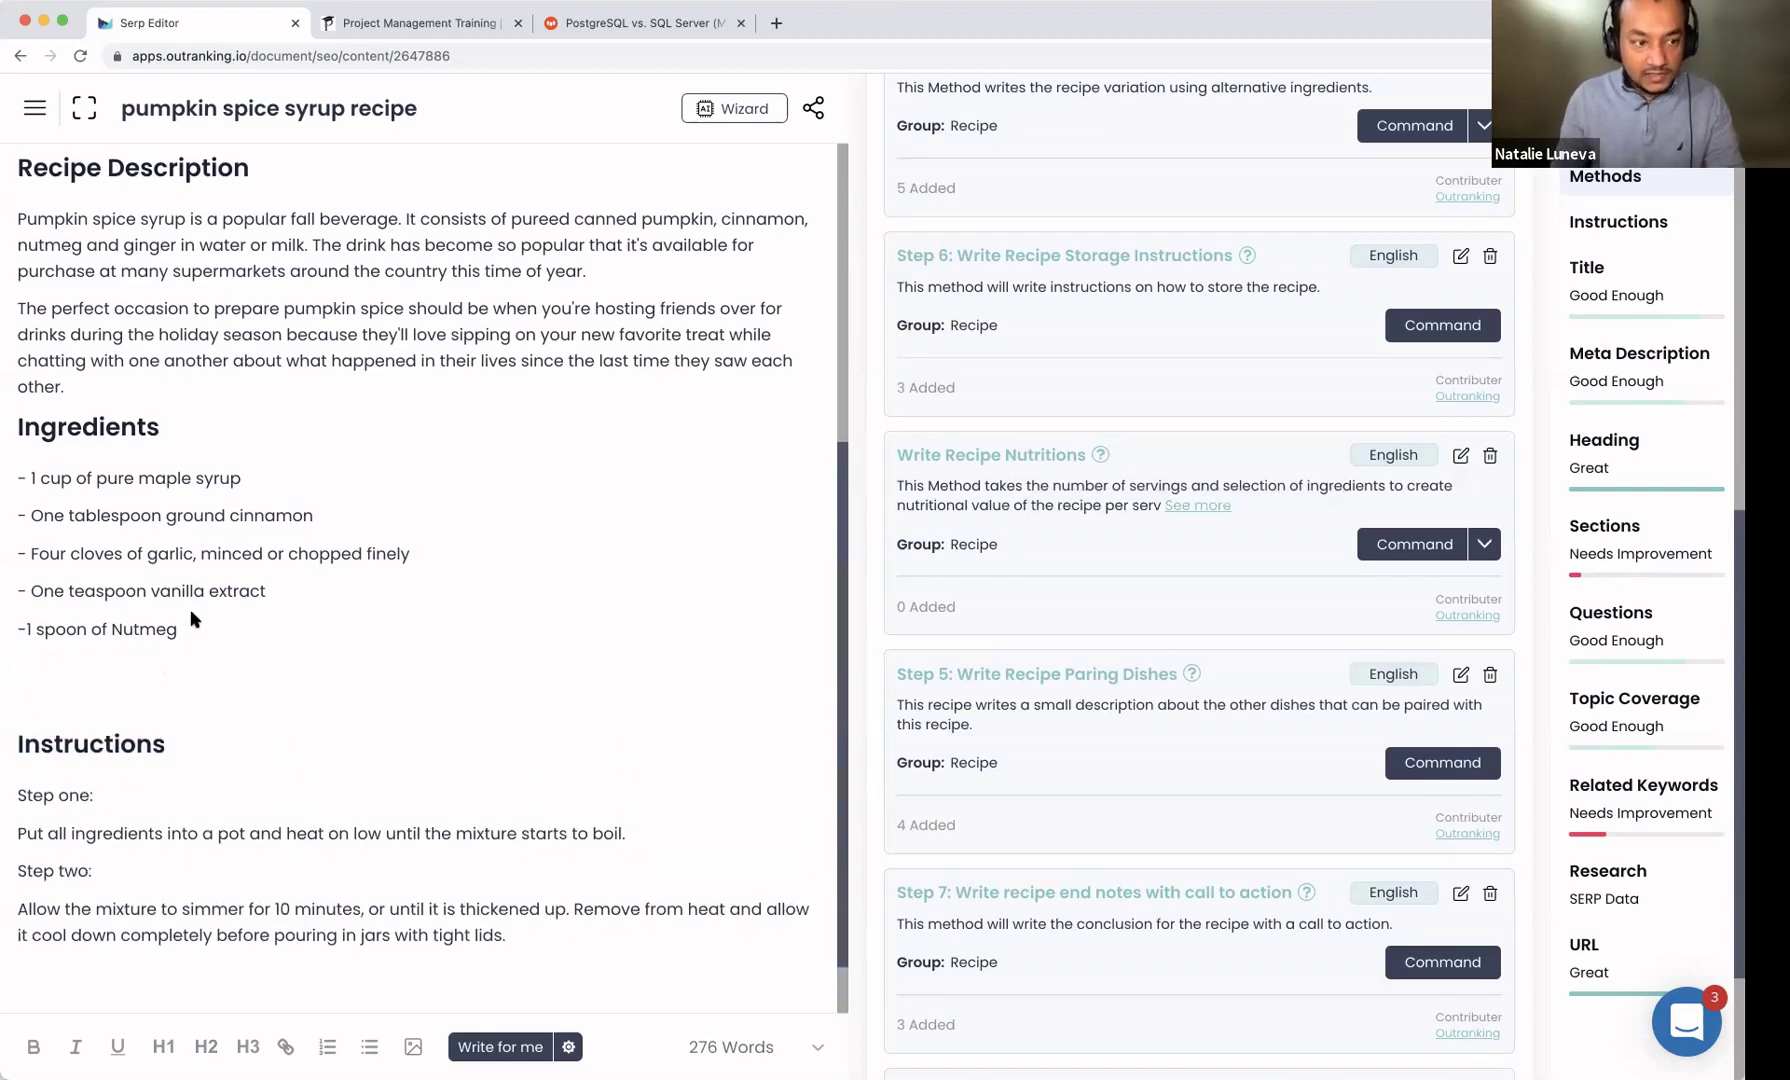
pyautogui.moveTo(190, 630); pyautogui.dragTo(17, 478)
pyautogui.click(1412, 555)
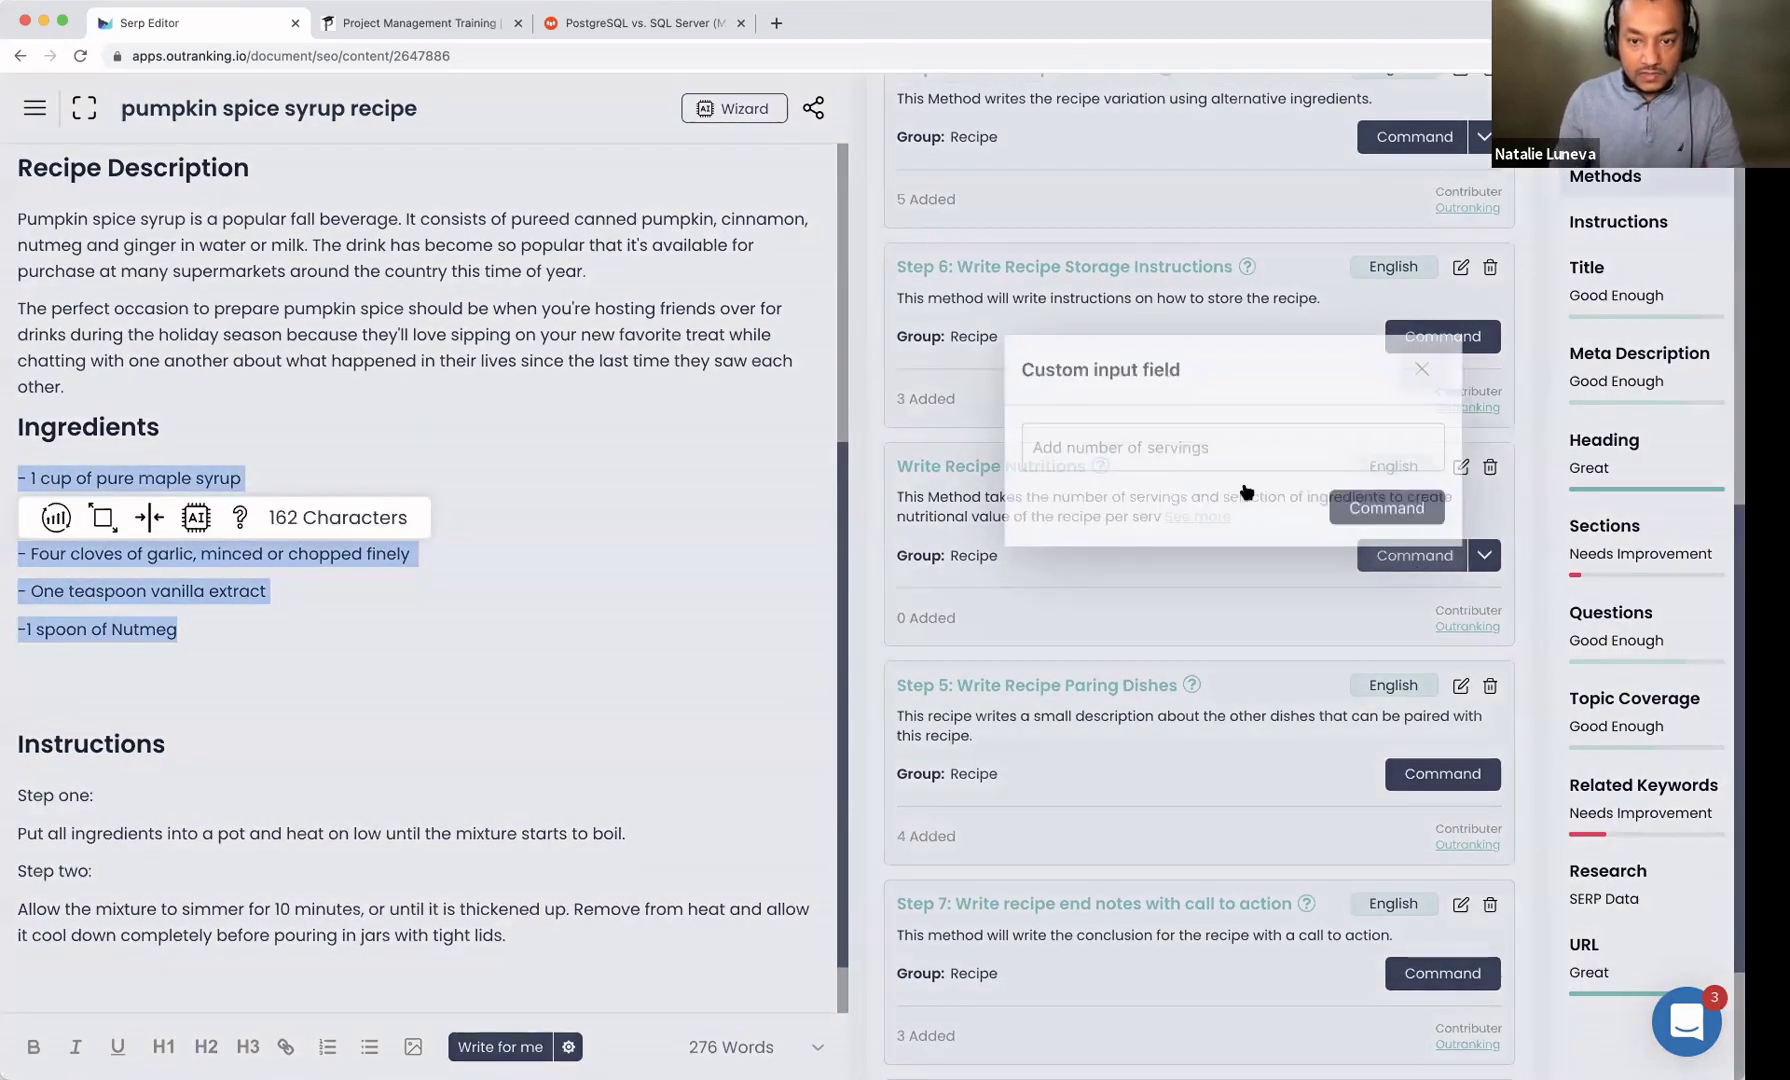
pyautogui.click(1390, 507)
# Step: Remove the leading space before "Total Carbohydrate" and add blank lines between the ingredients and the nutrition facts
pyautogui.click(24, 818)
pyautogui.press('BackSpace')
pyautogui.click(18, 670)
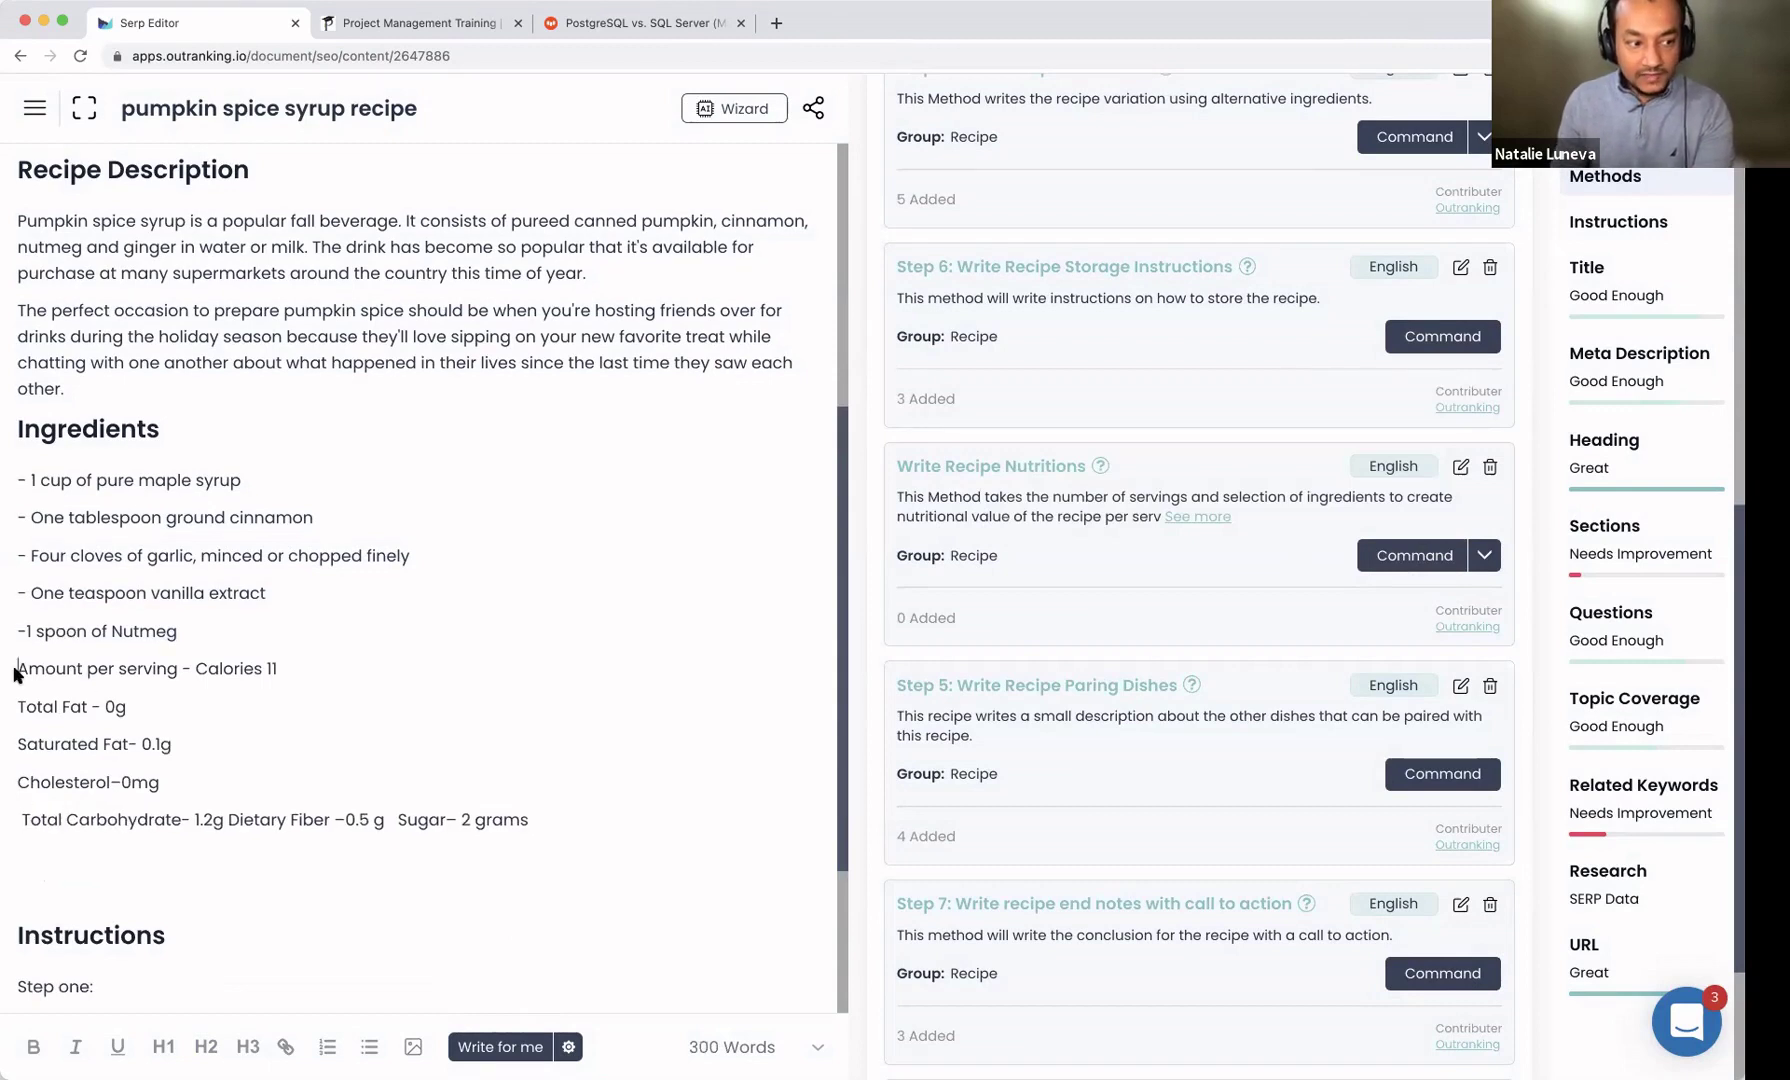
pyautogui.press('Return')
pyautogui.press('Return')
pyautogui.click(22, 896)
pyautogui.press('BackSpace')
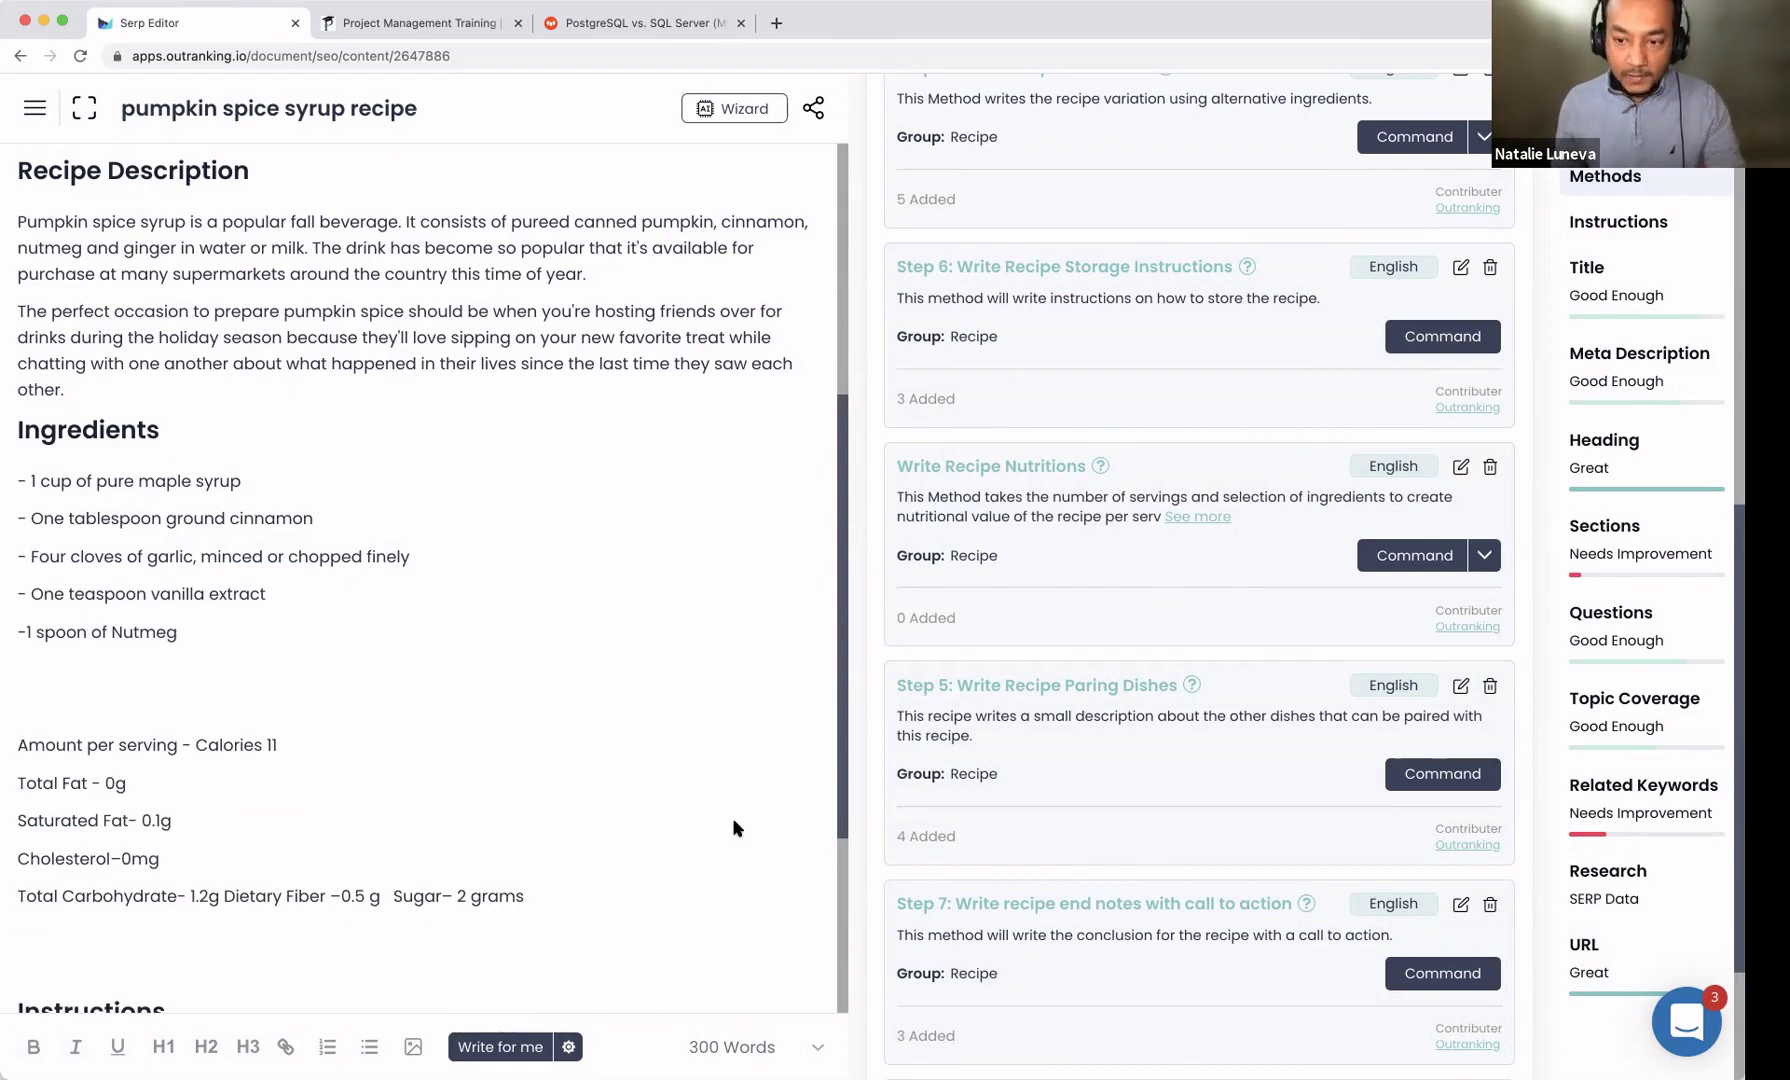
# Step: Delete the generated nutrition facts and return to the end of the ingredients list
pyautogui.moveTo(535, 897); pyautogui.dragTo(17, 745)
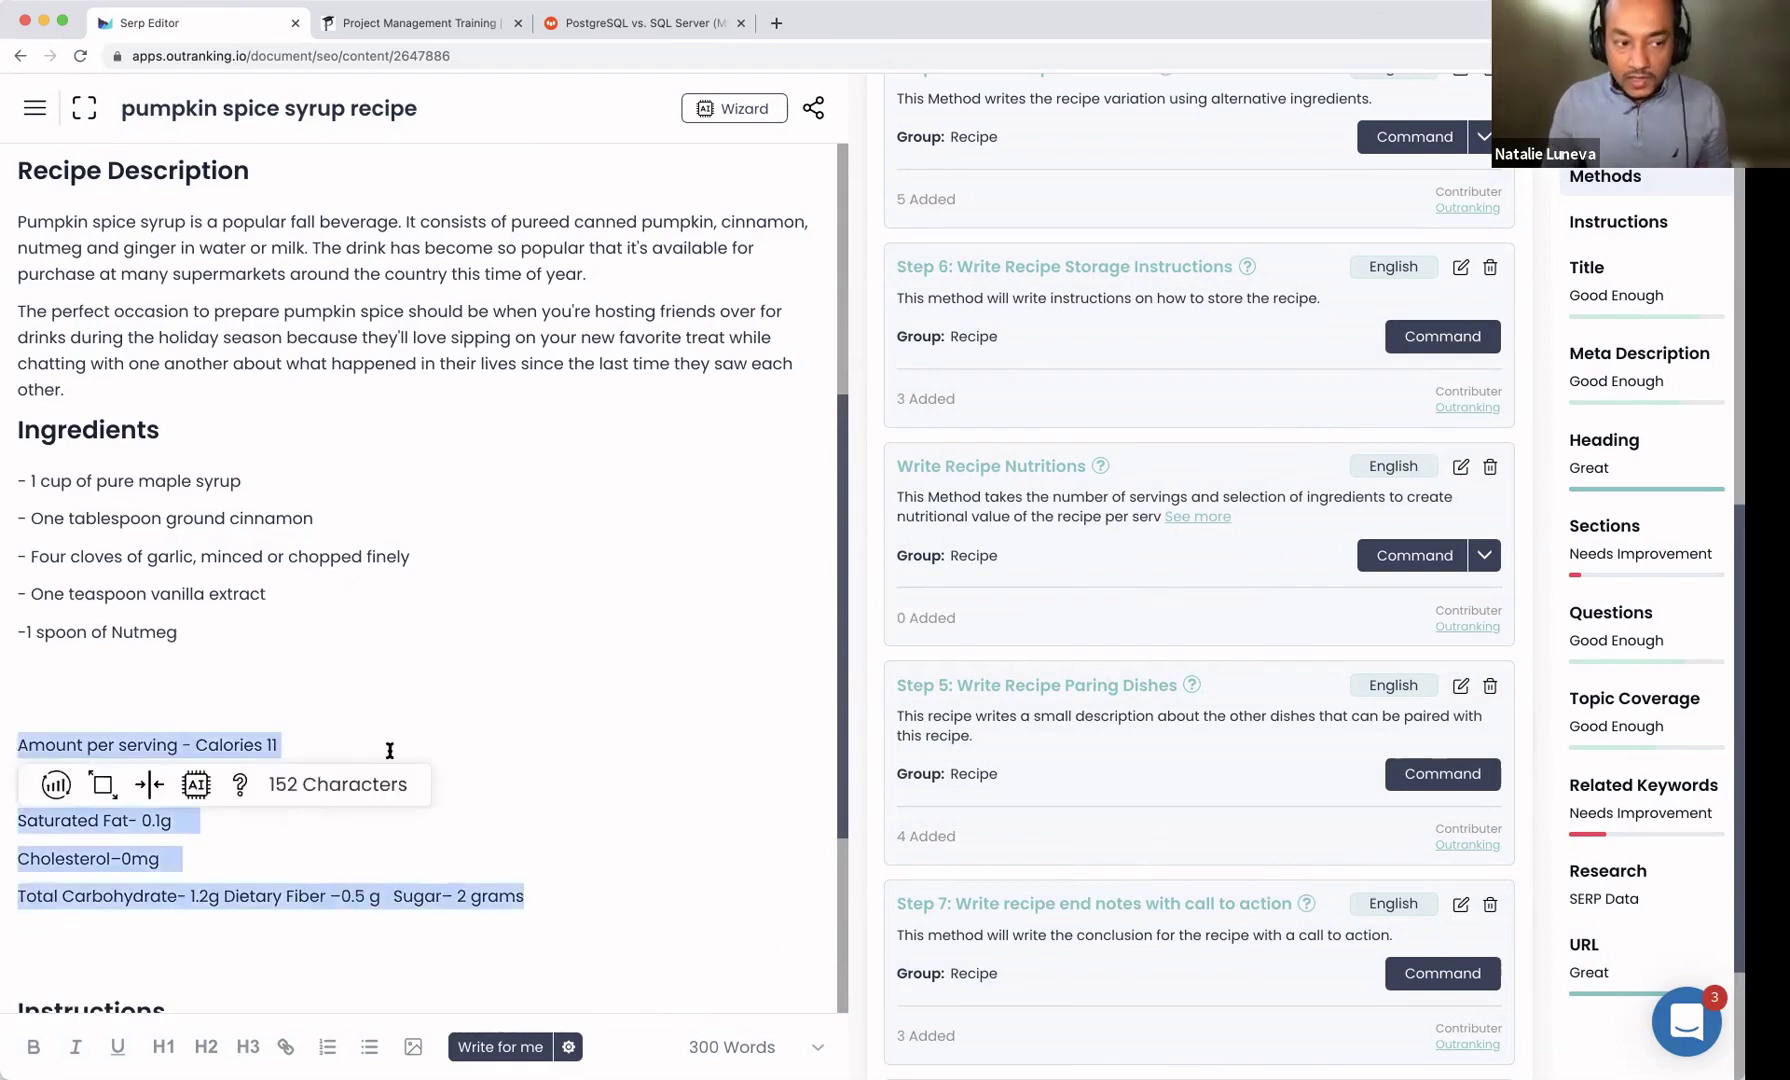
pyautogui.click(606, 780)
pyautogui.scroll(-4, 606, 780)
pyautogui.scroll(-3, 1000, 775)
pyautogui.click(593, 879)
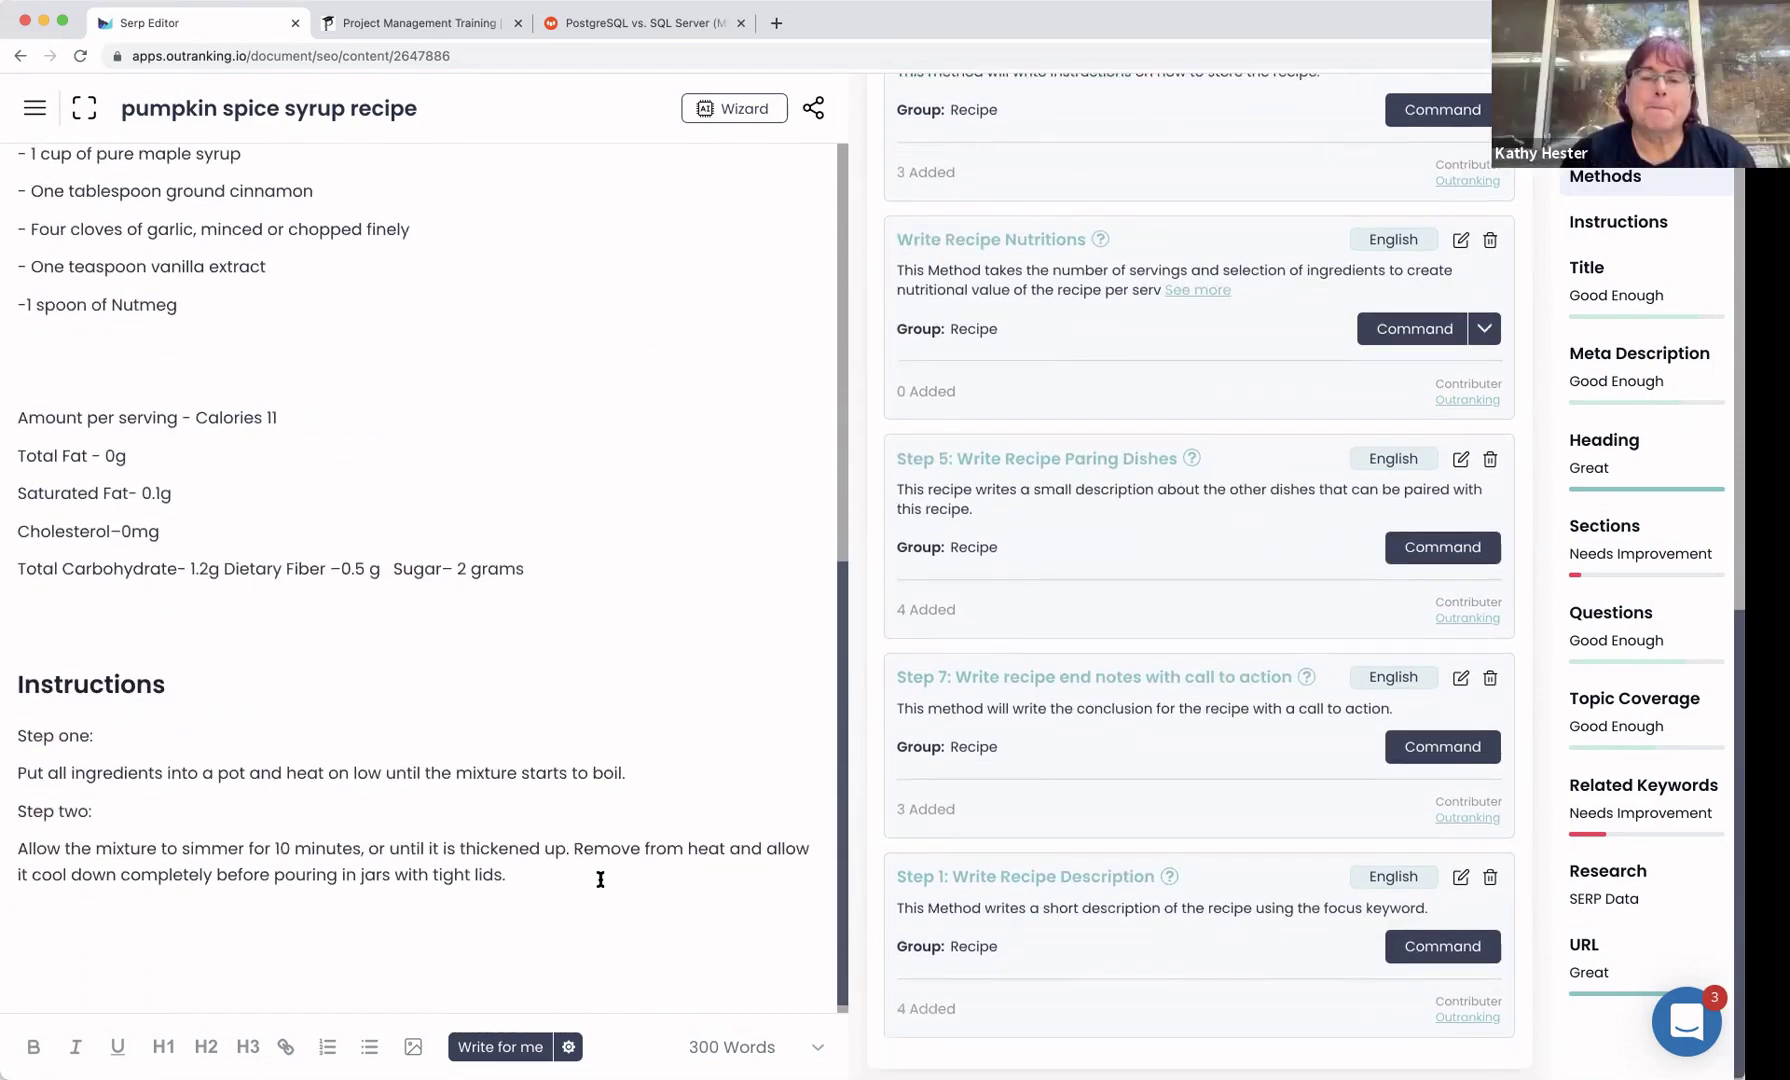
pyautogui.scroll(1, 752, 782)
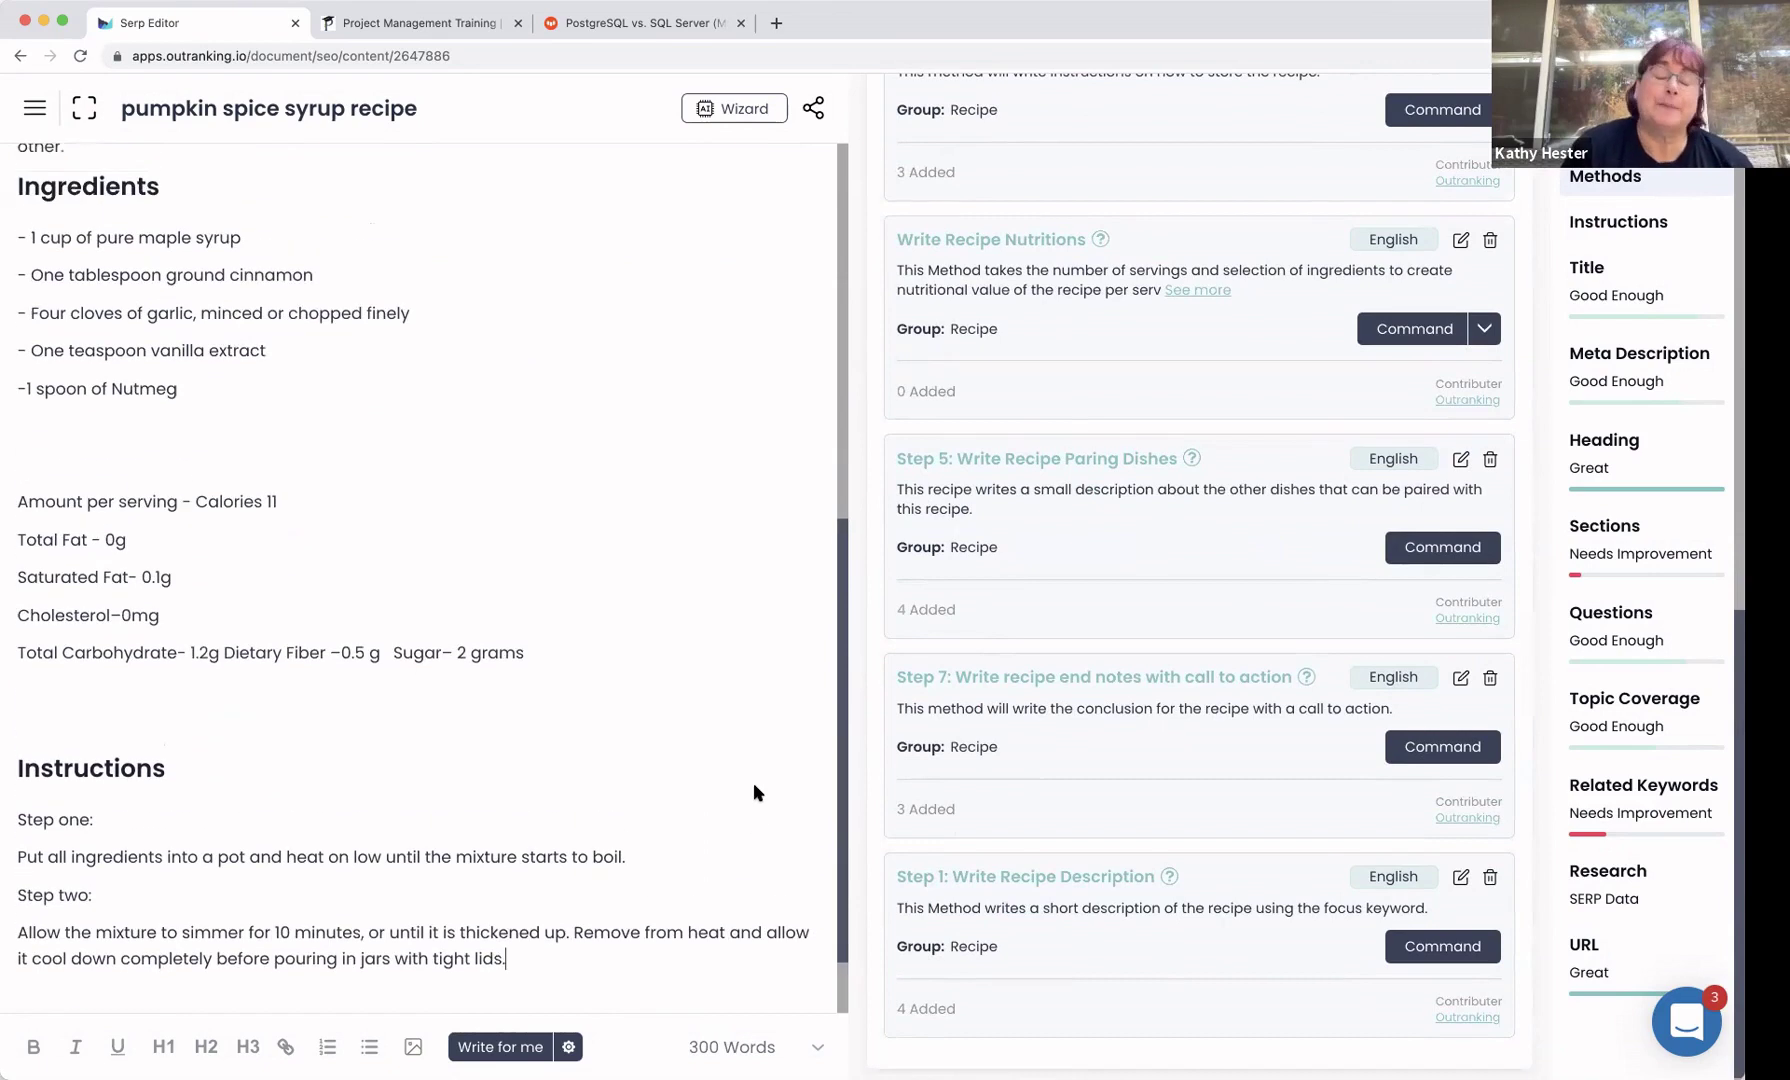
pyautogui.scroll(3, 752, 782)
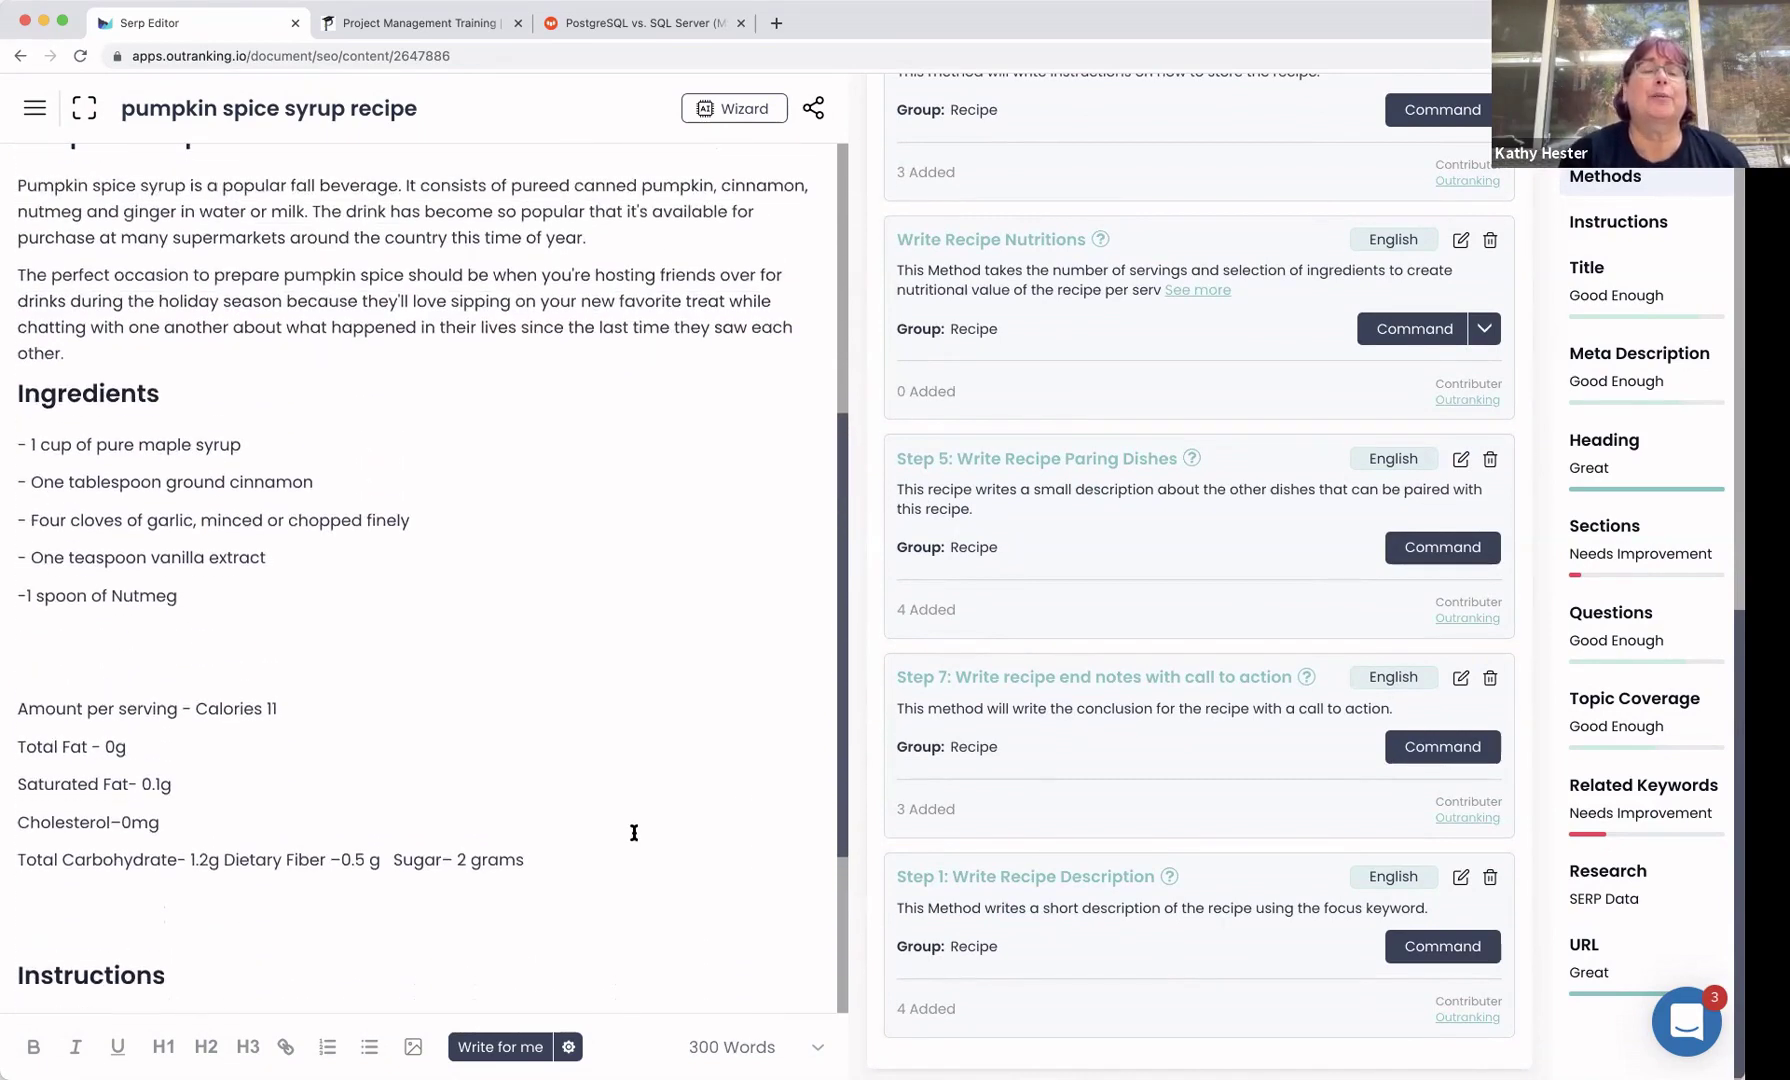
pyautogui.moveTo(531, 880); pyautogui.dragTo(8, 700)
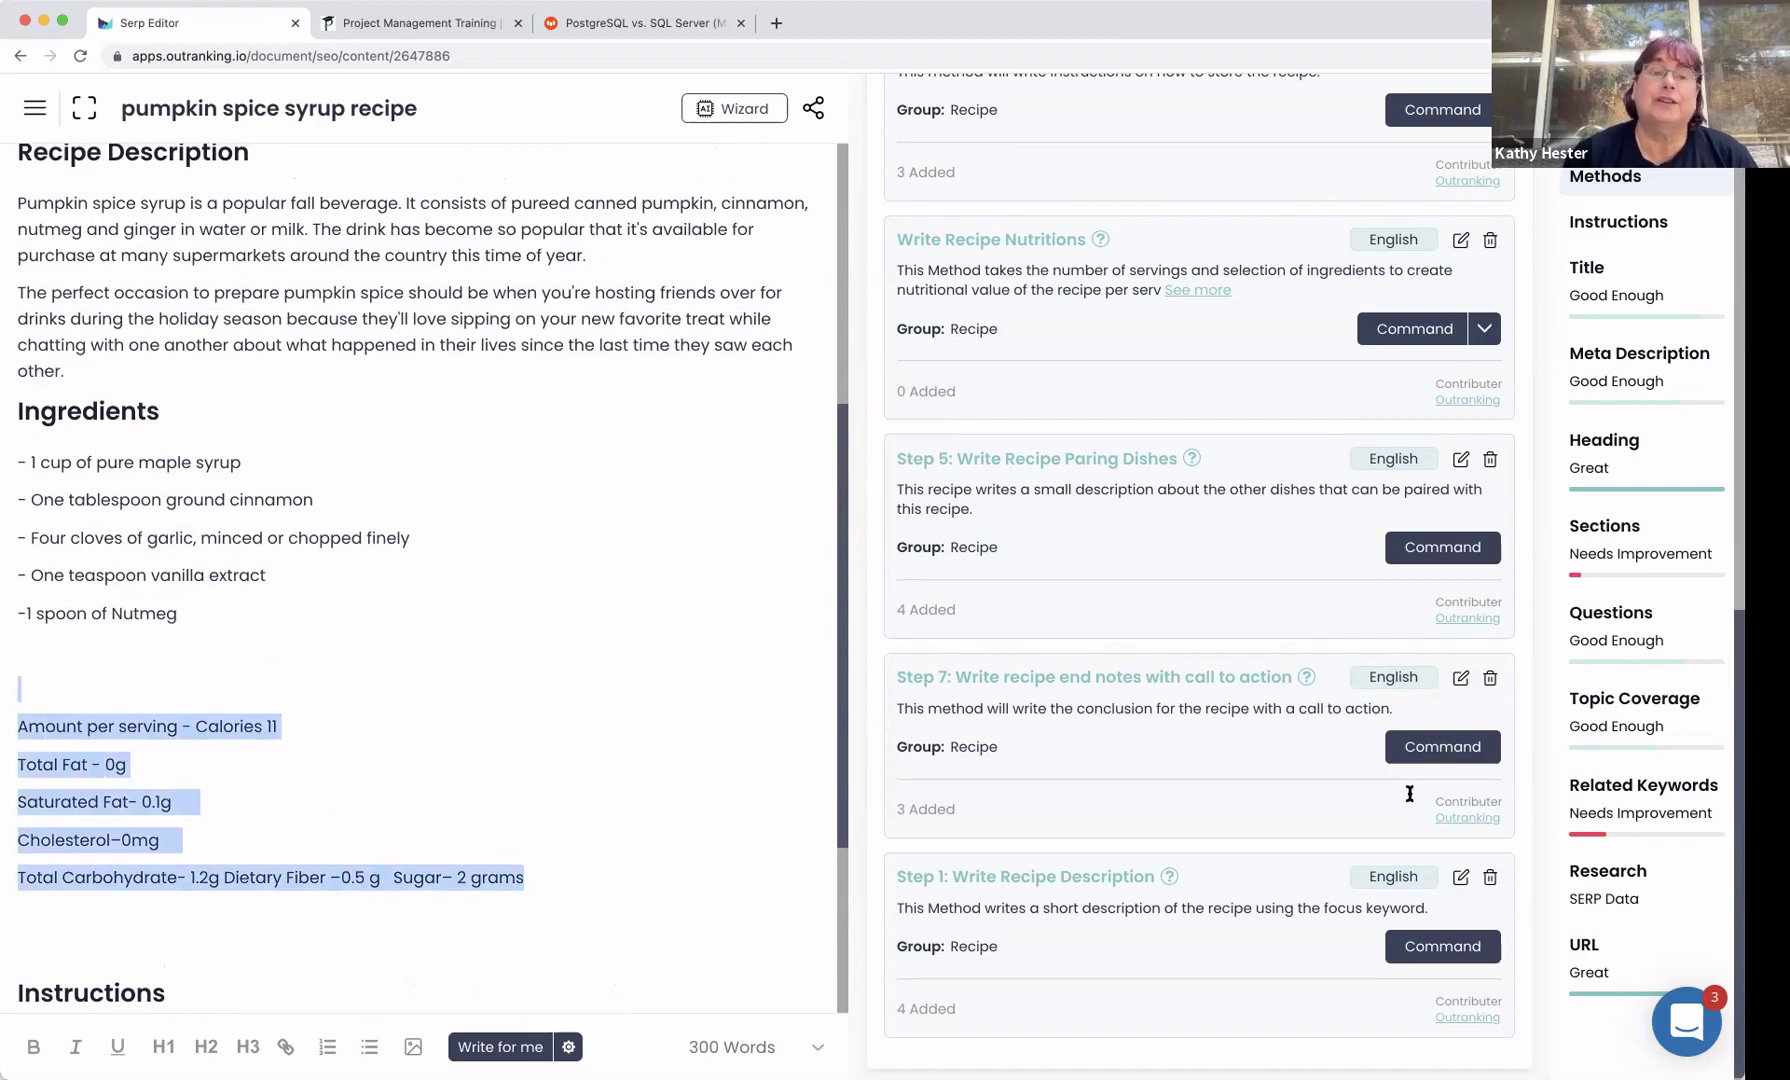
pyautogui.press('BackSpace')
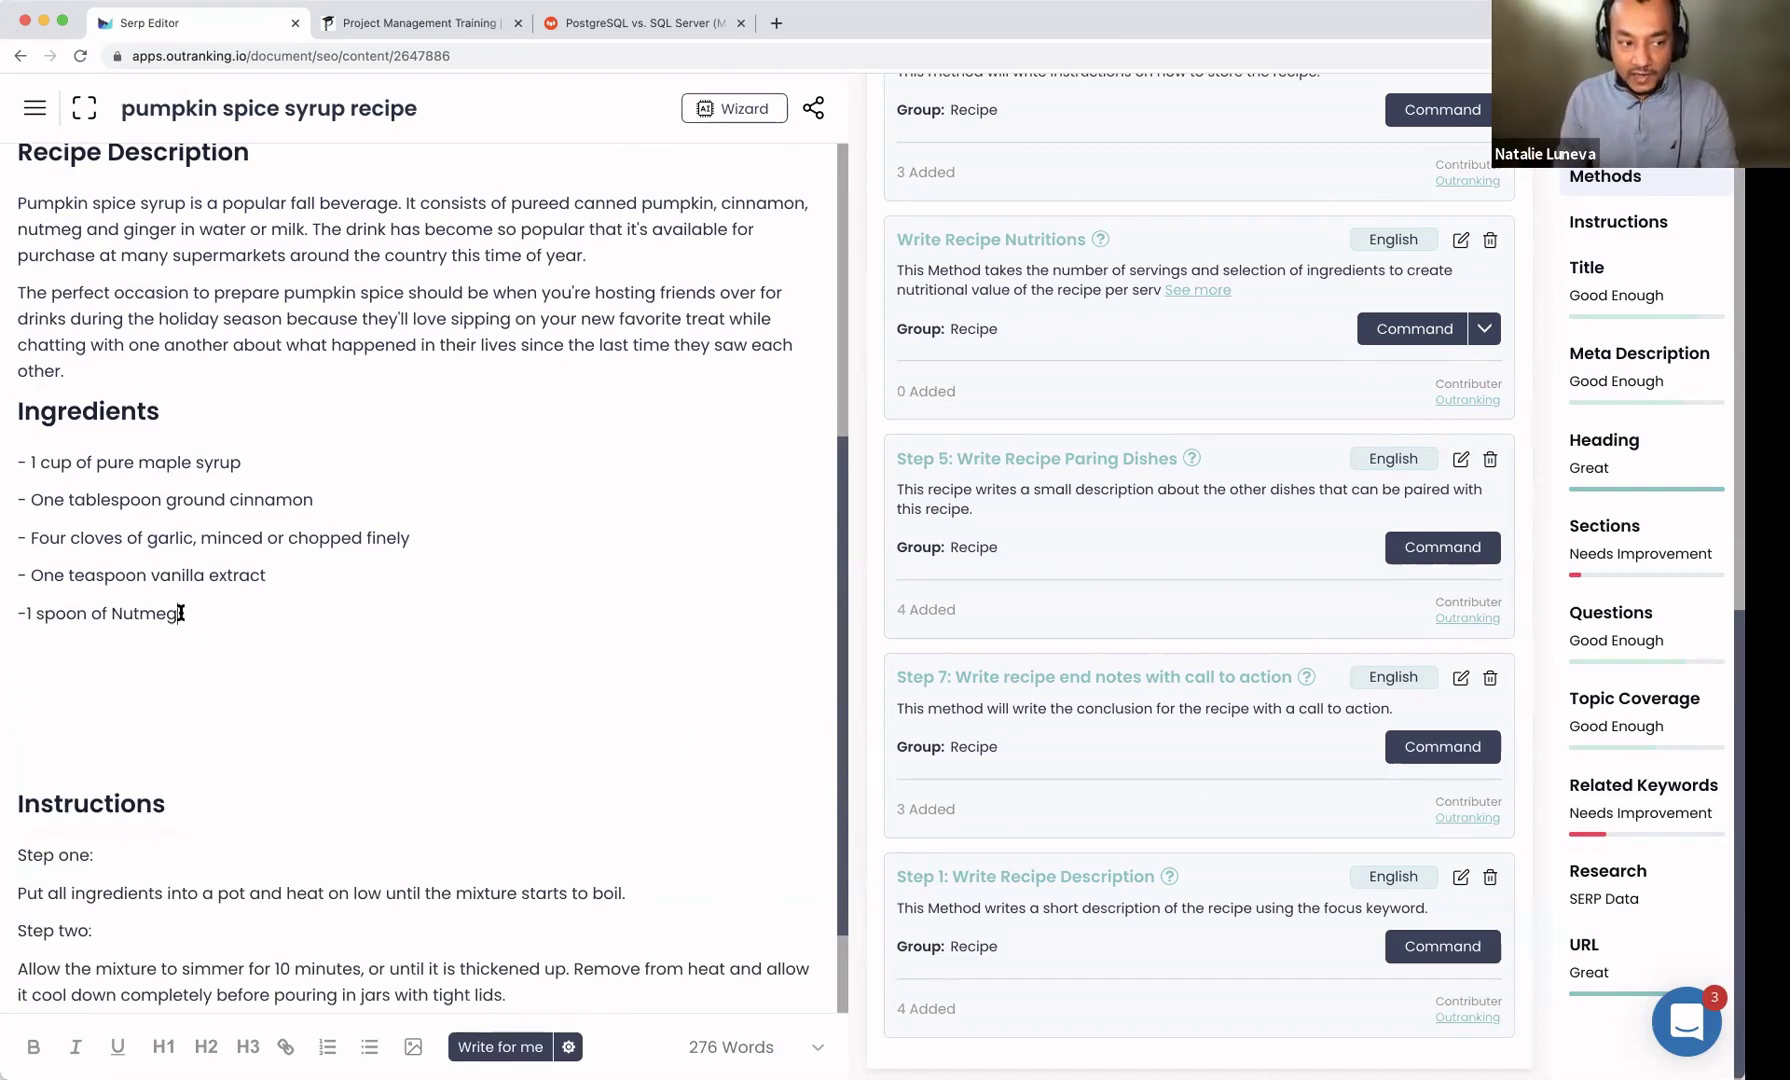
pyautogui.moveTo(179, 613); pyautogui.dragTo(10, 460)
pyautogui.press('Right')
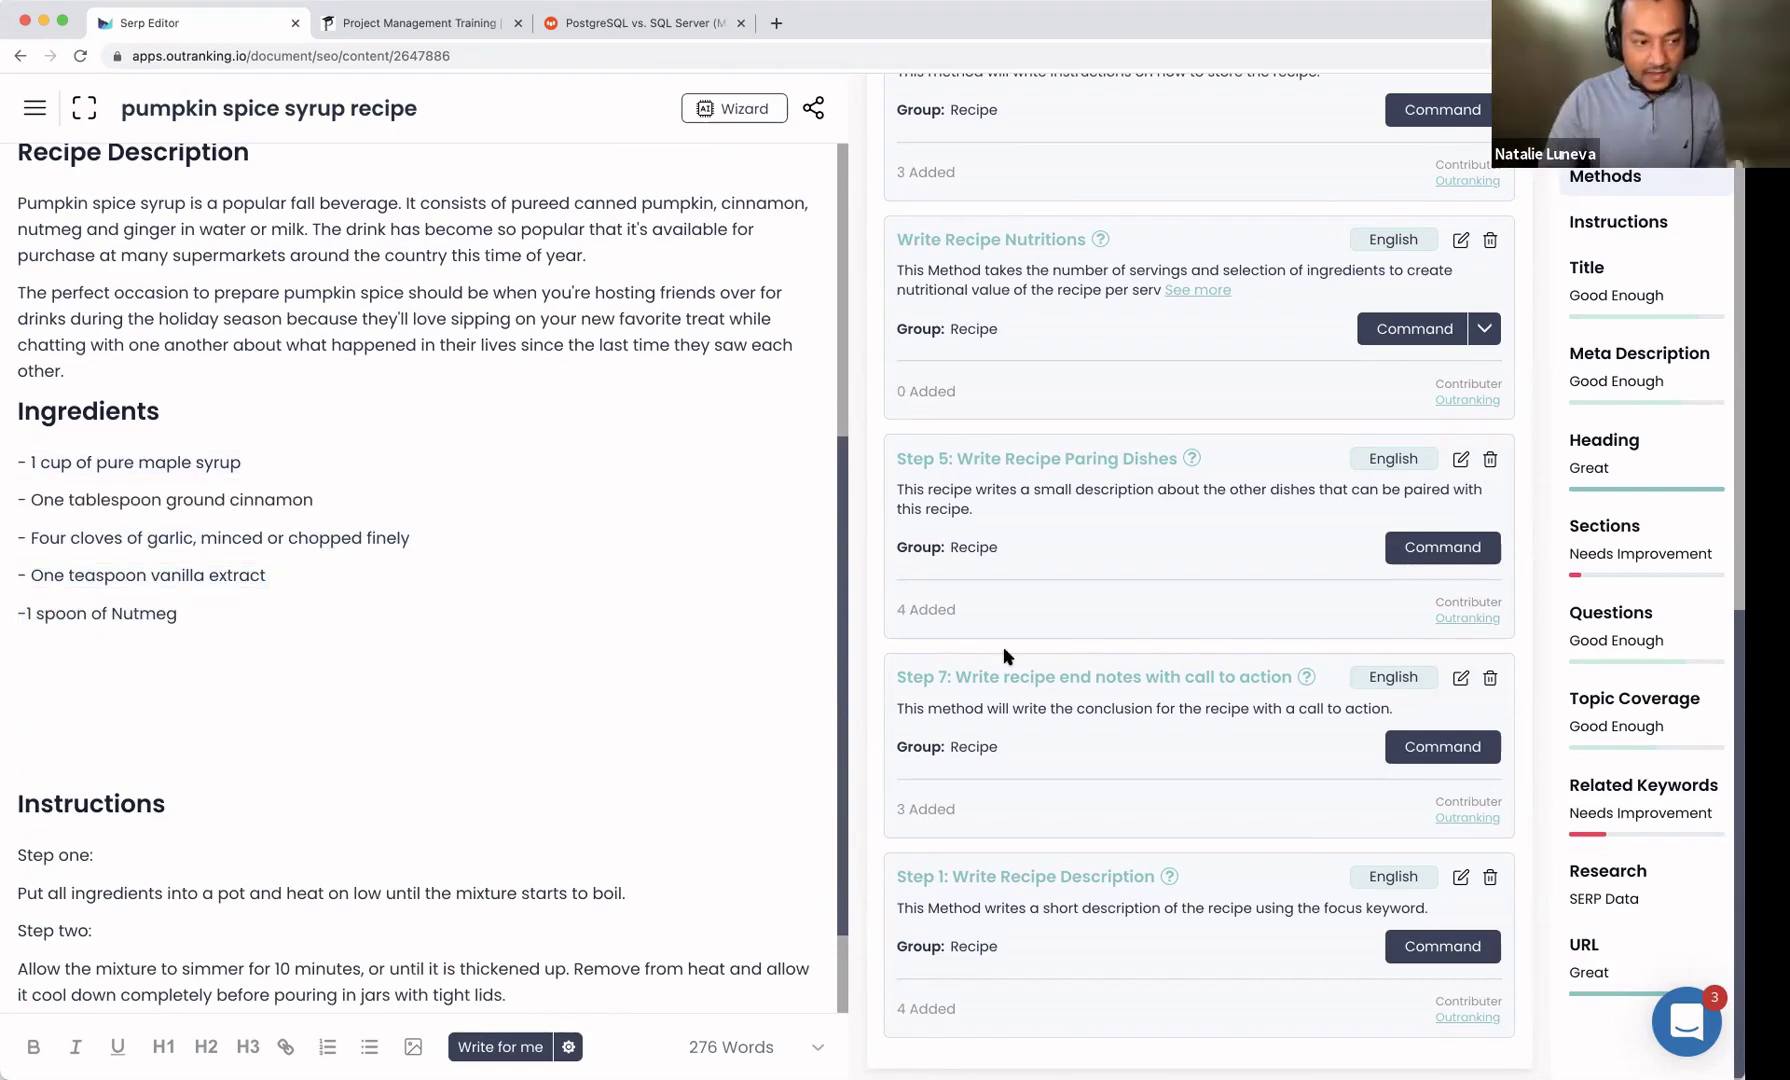
# Step: Add a blank line above the "Instructions" heading and place the cursor in the gap below the ingredients list
pyautogui.press('Return')
pyautogui.scroll(10, 1200, 607)
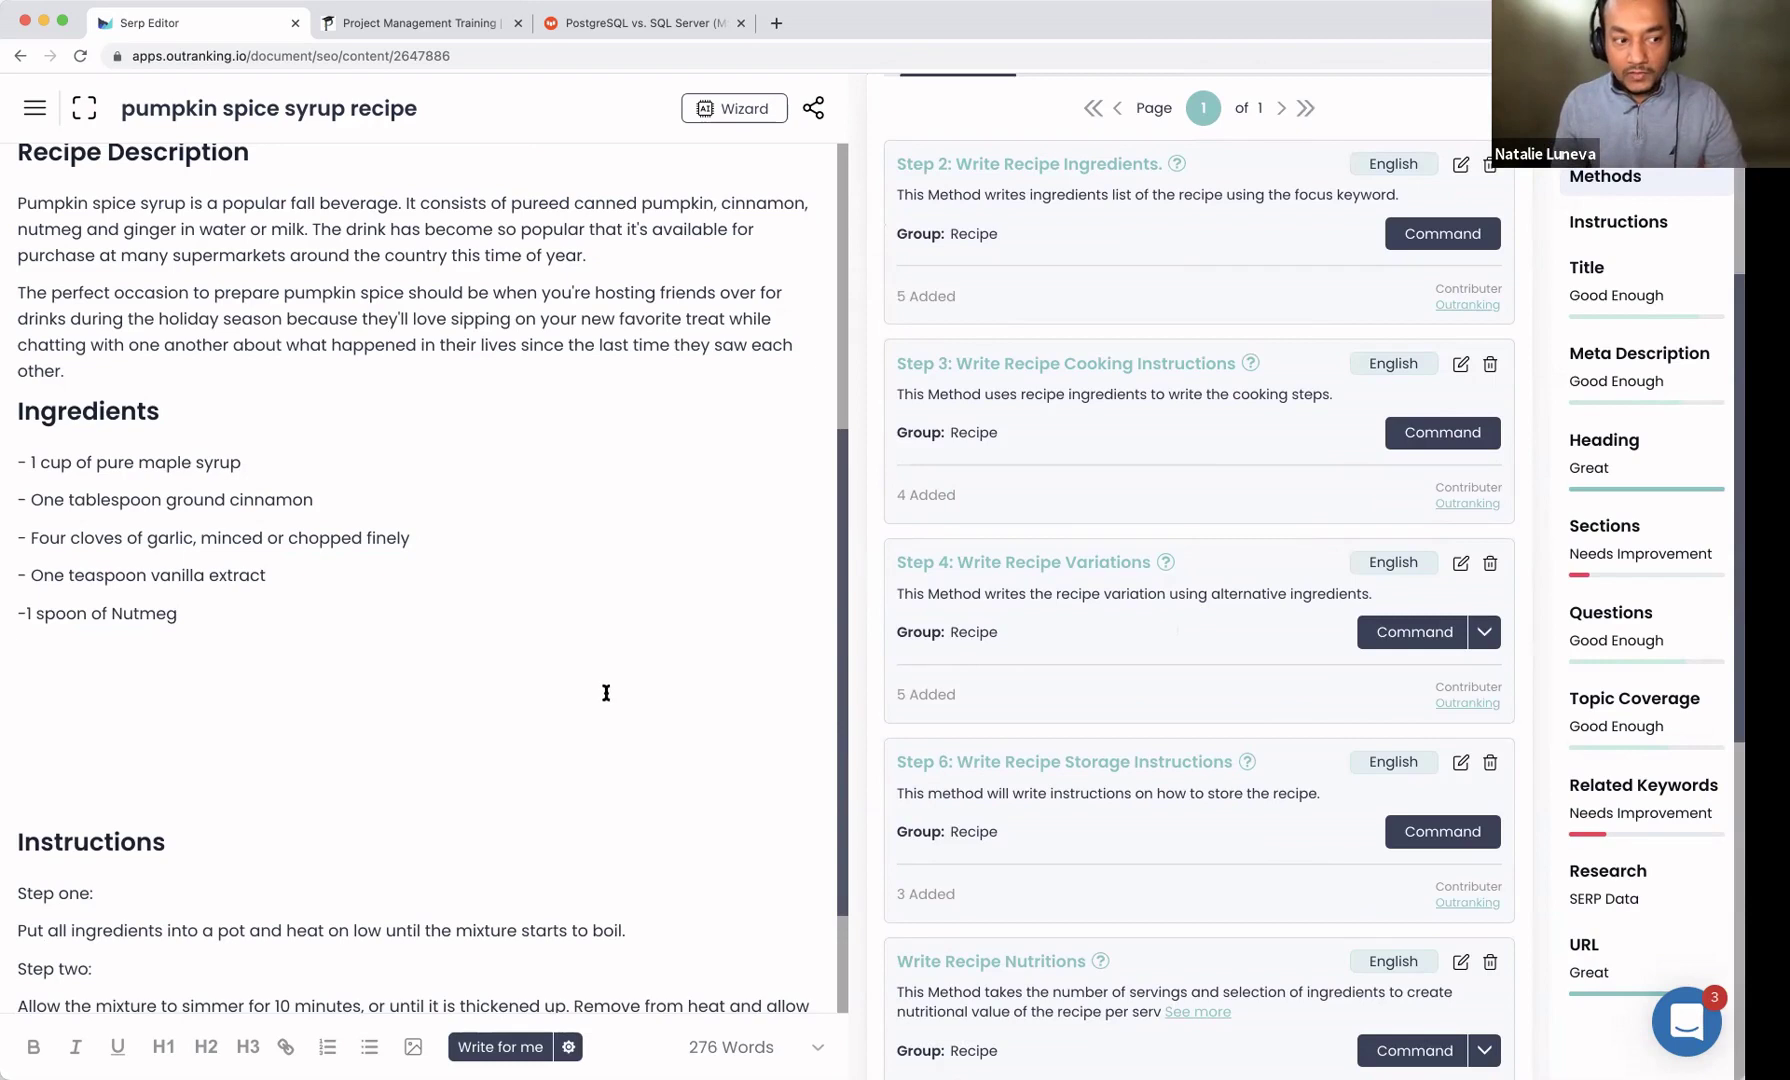
pyautogui.click(179, 762)
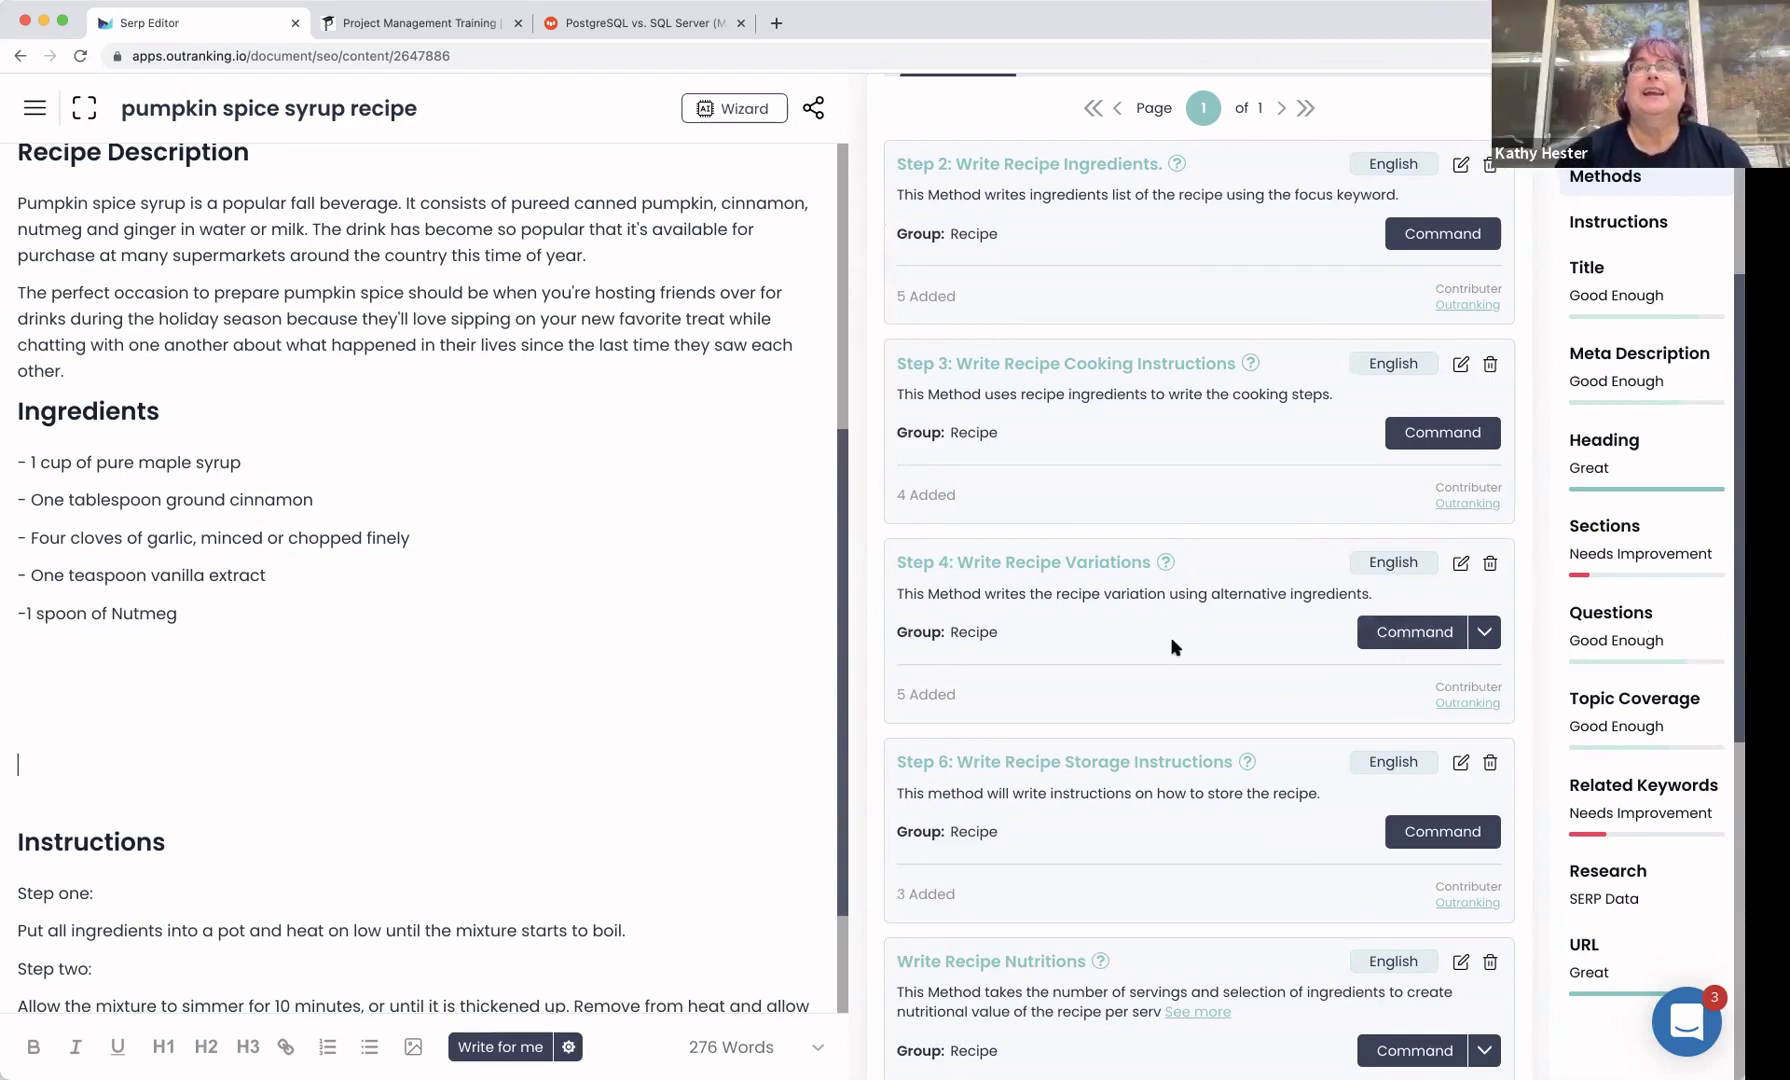
pyautogui.scroll(3, 1174, 647)
pyautogui.scroll(-2, 1174, 647)
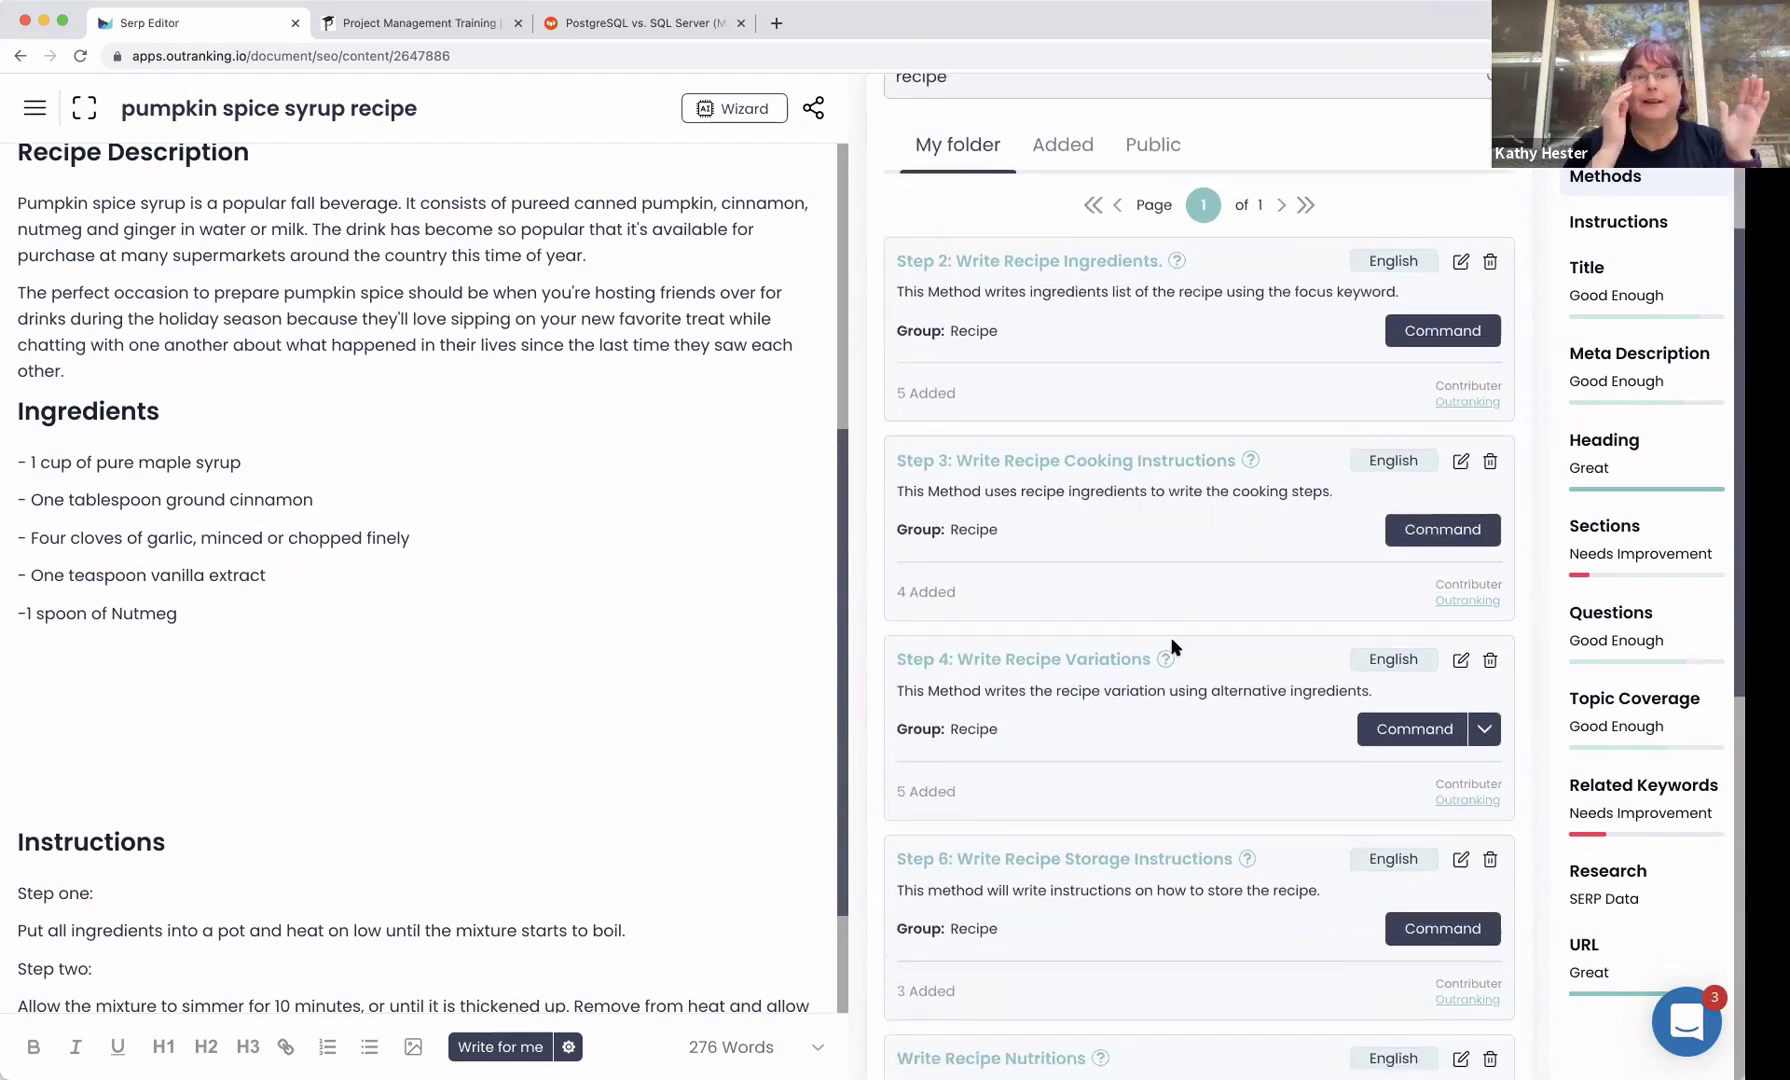
pyautogui.scroll(-1, 1174, 647)
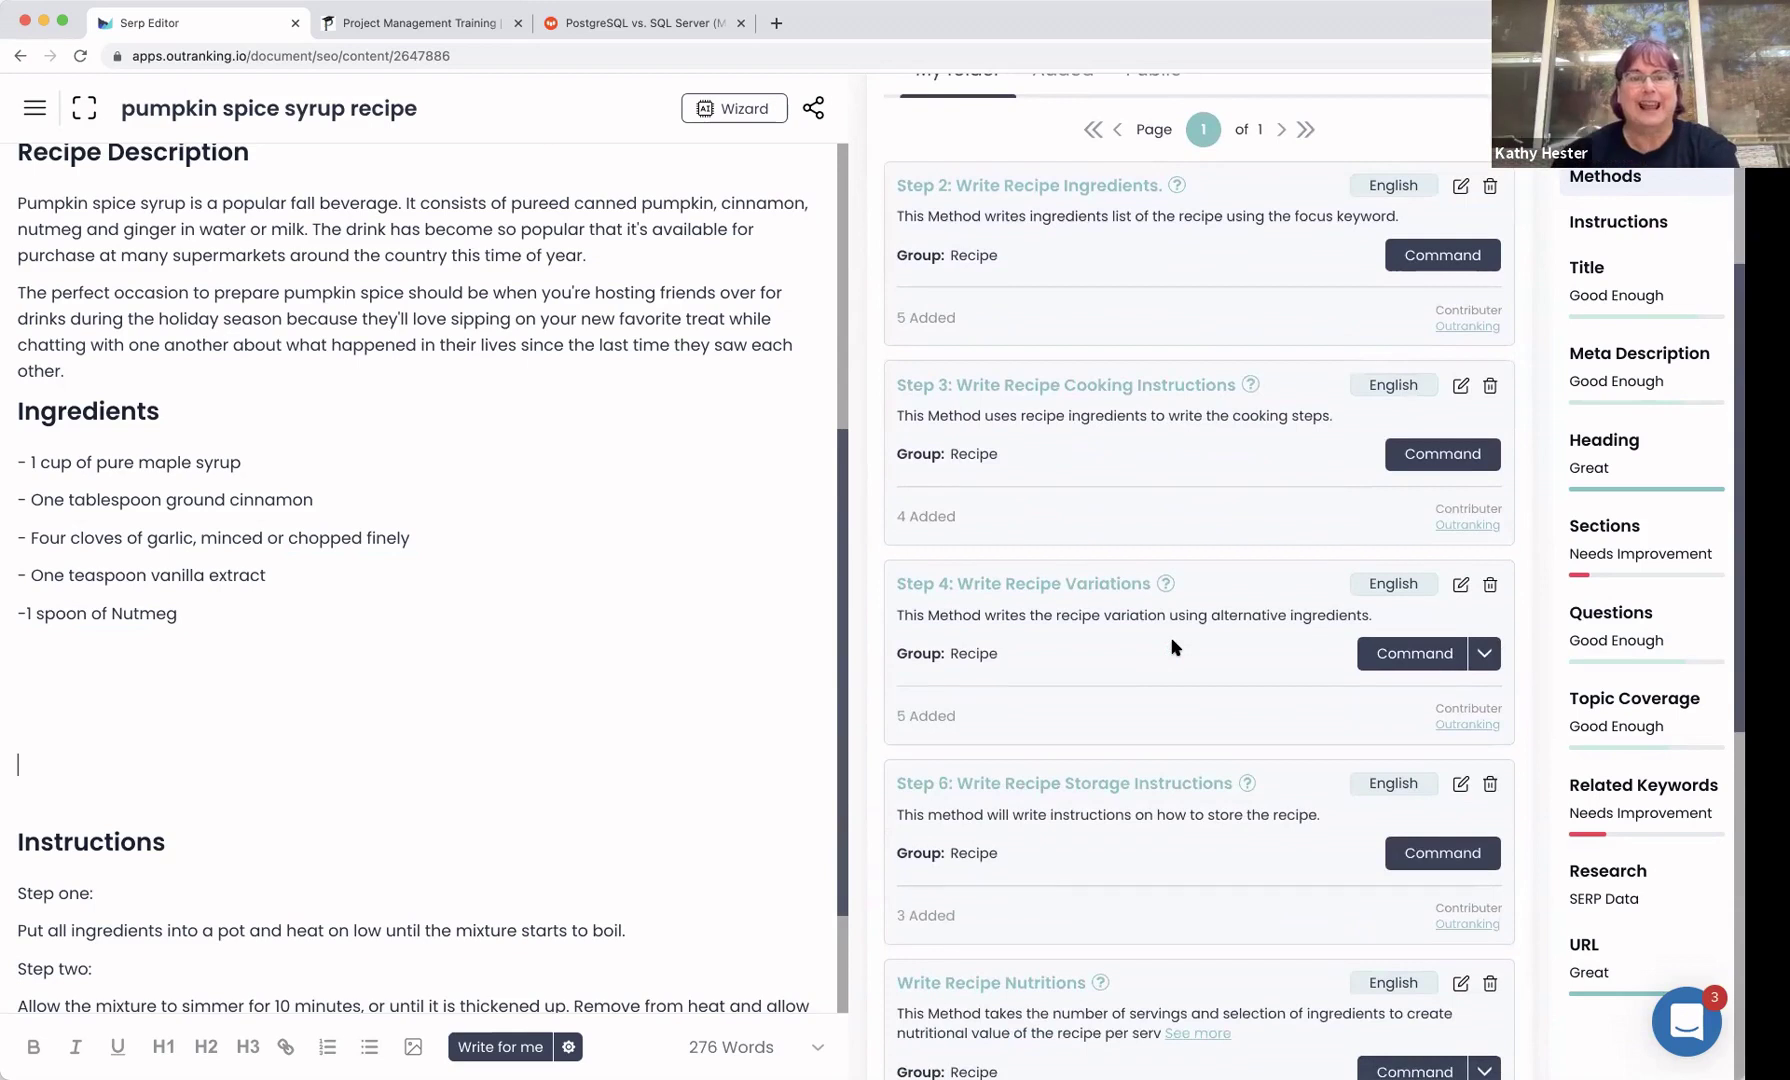
pyautogui.scroll(-1, 1174, 647)
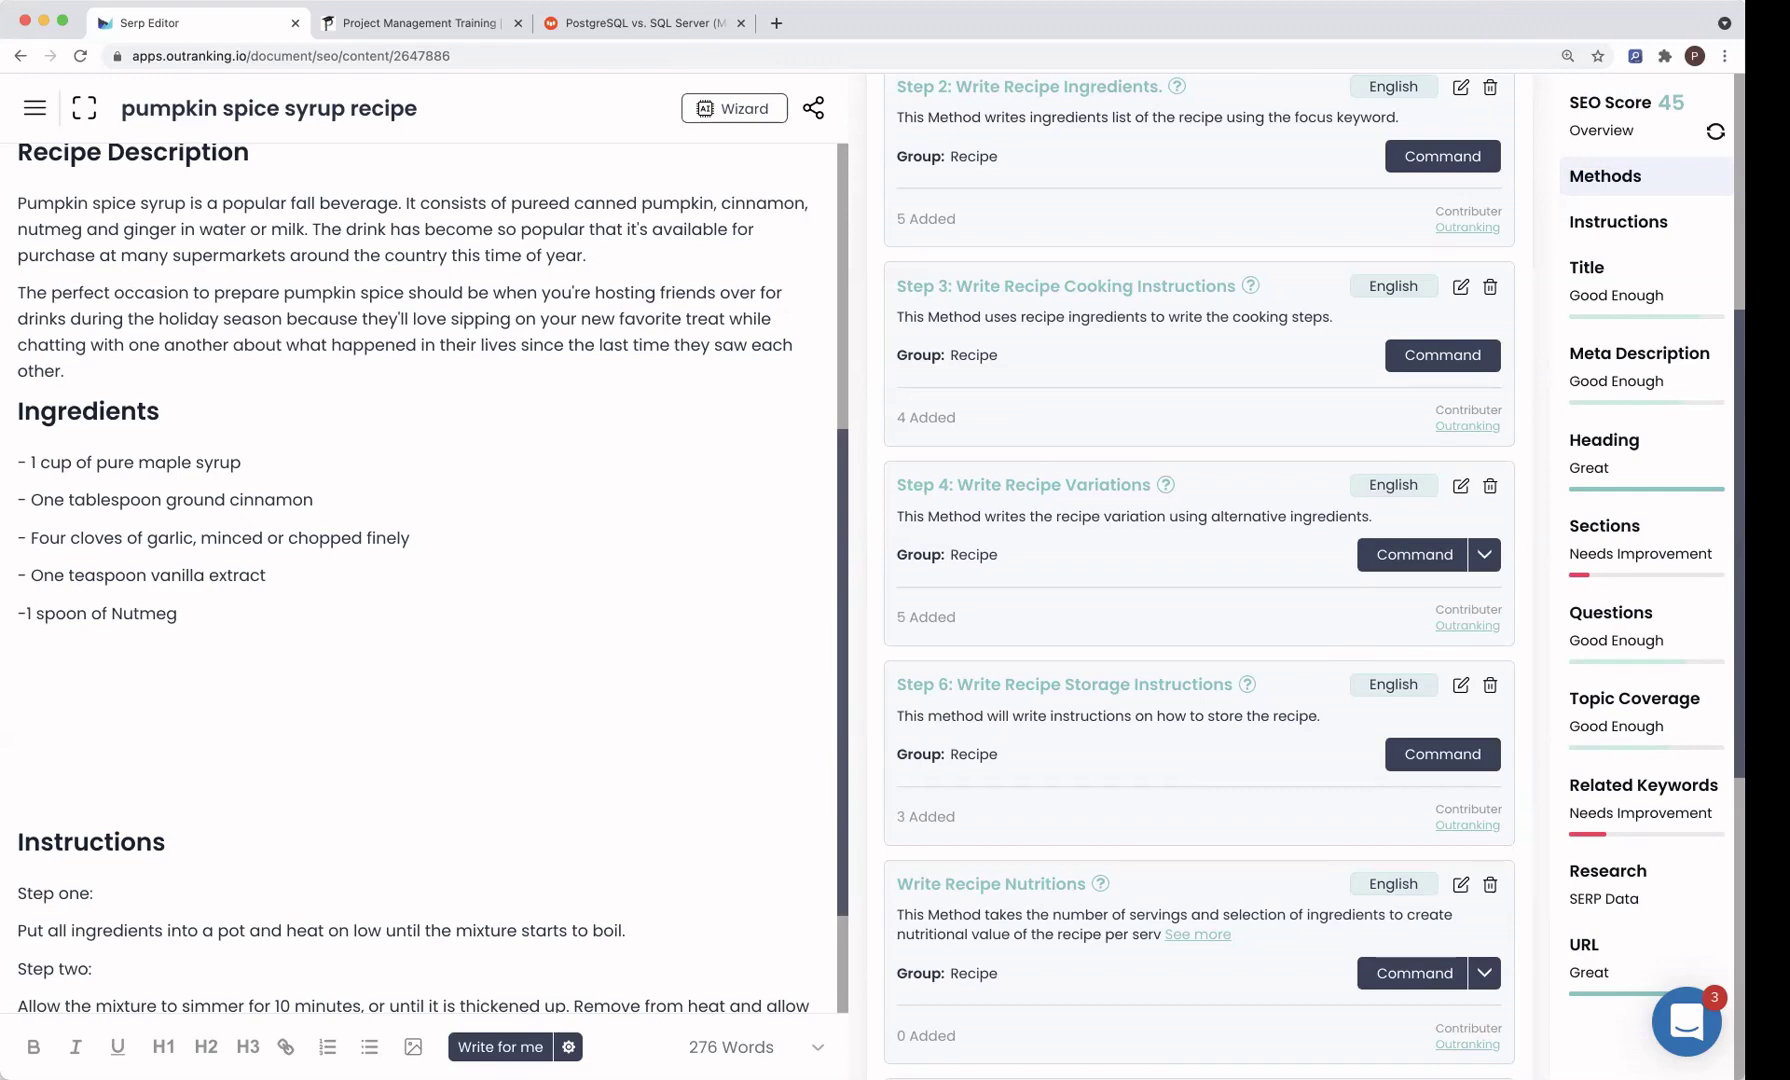
# Step: Open the Topic Coverage heat map and examine keyword usage by page element across all competitor sites
pyautogui.click(1617, 720)
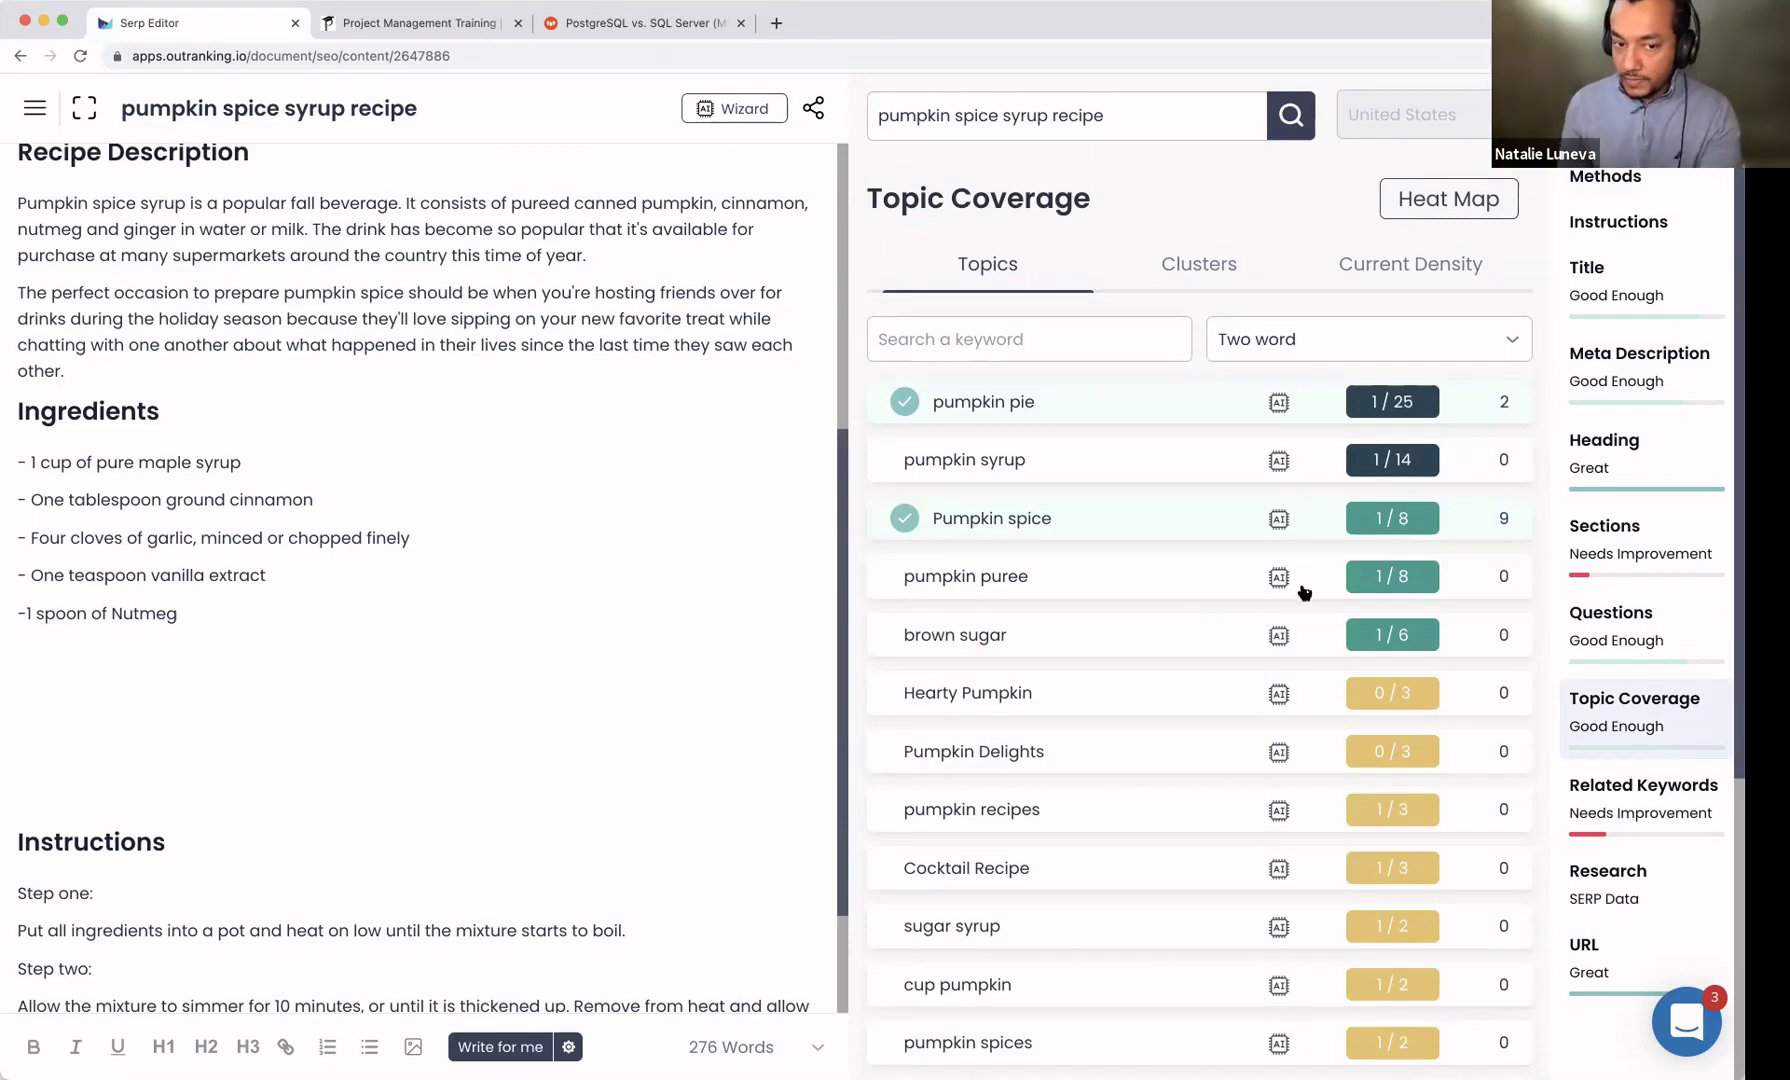
pyautogui.click(1467, 210)
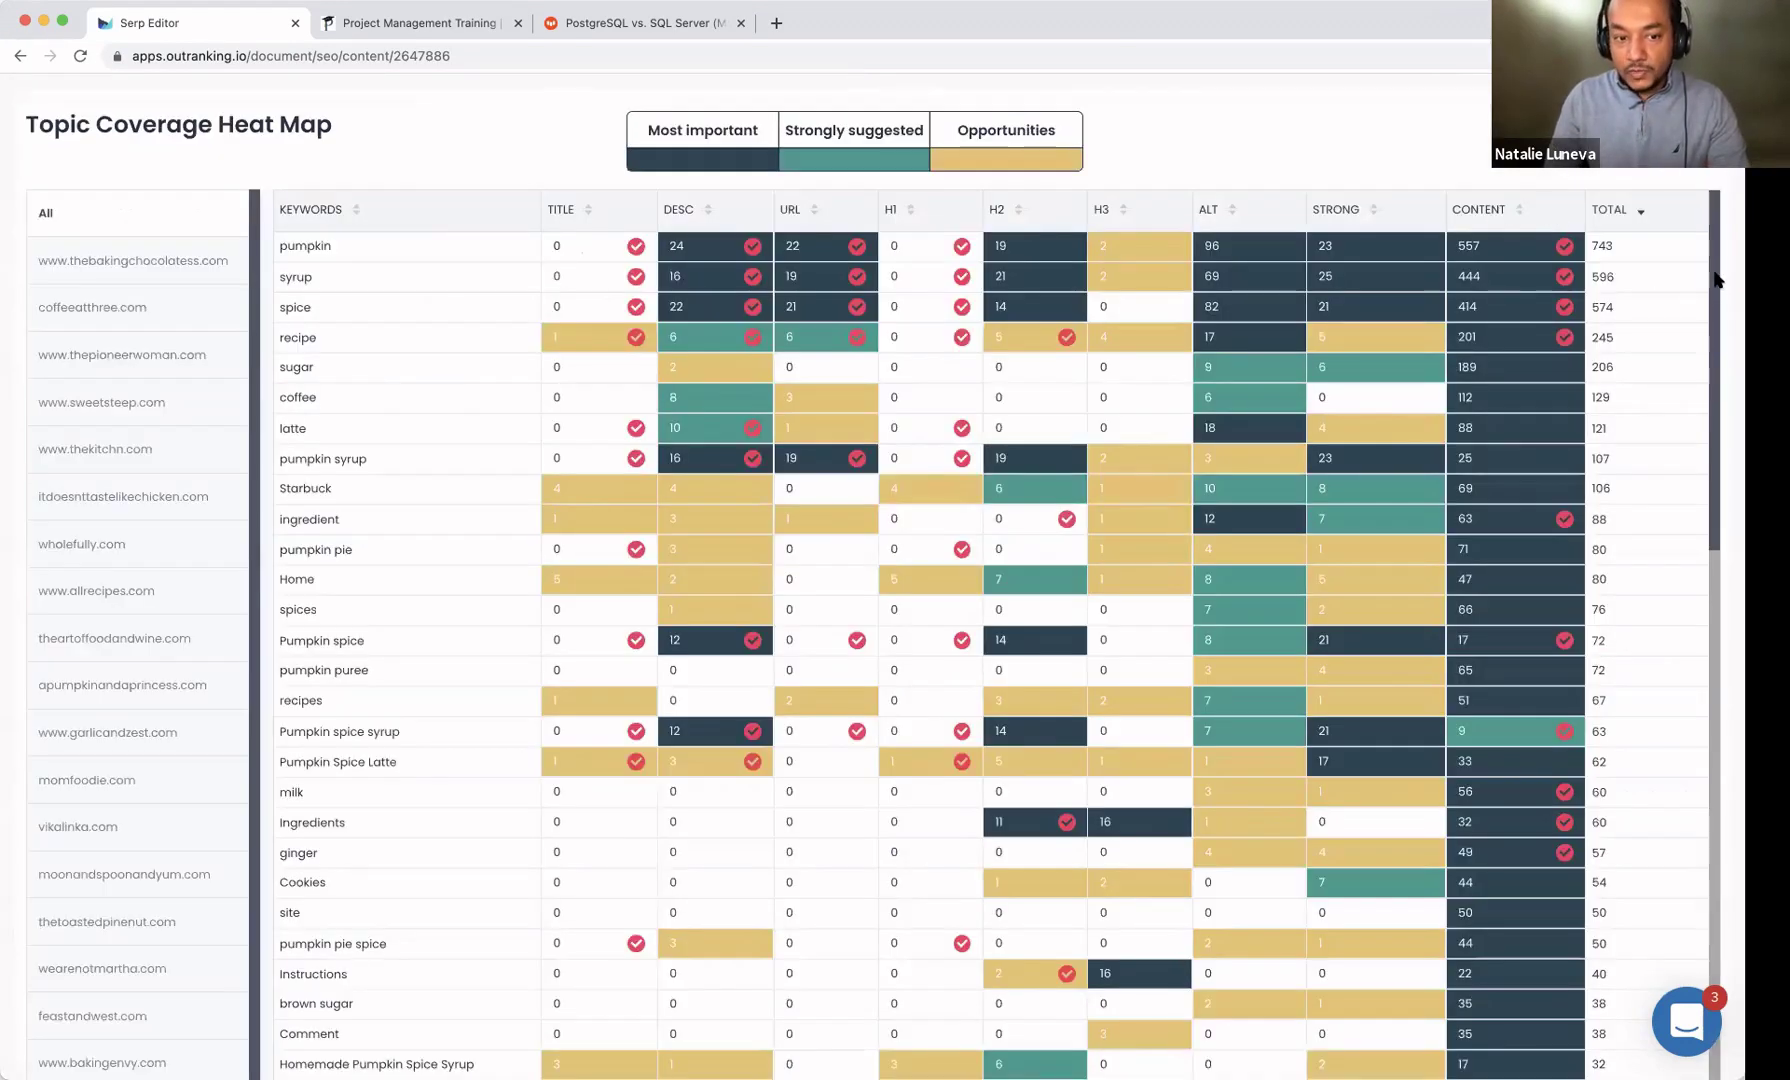
pyautogui.scroll(-1, 1716, 280)
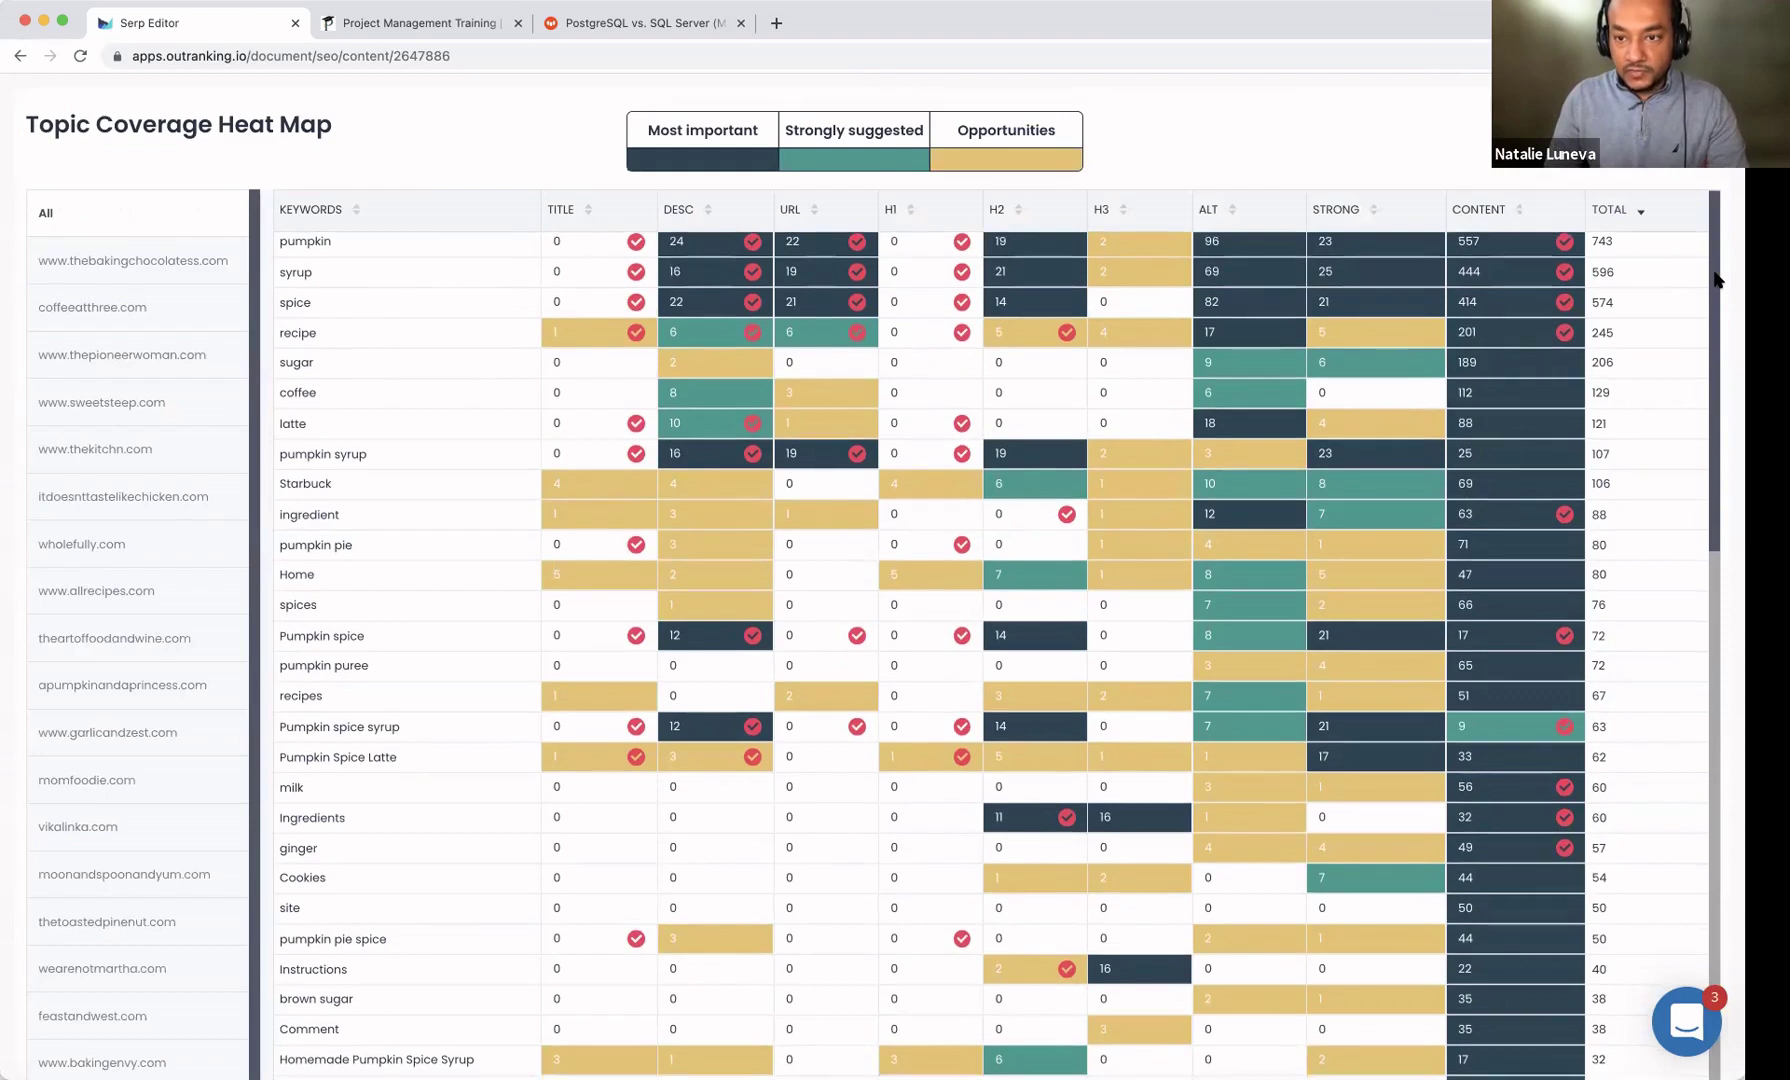
pyautogui.scroll(1, 1716, 265)
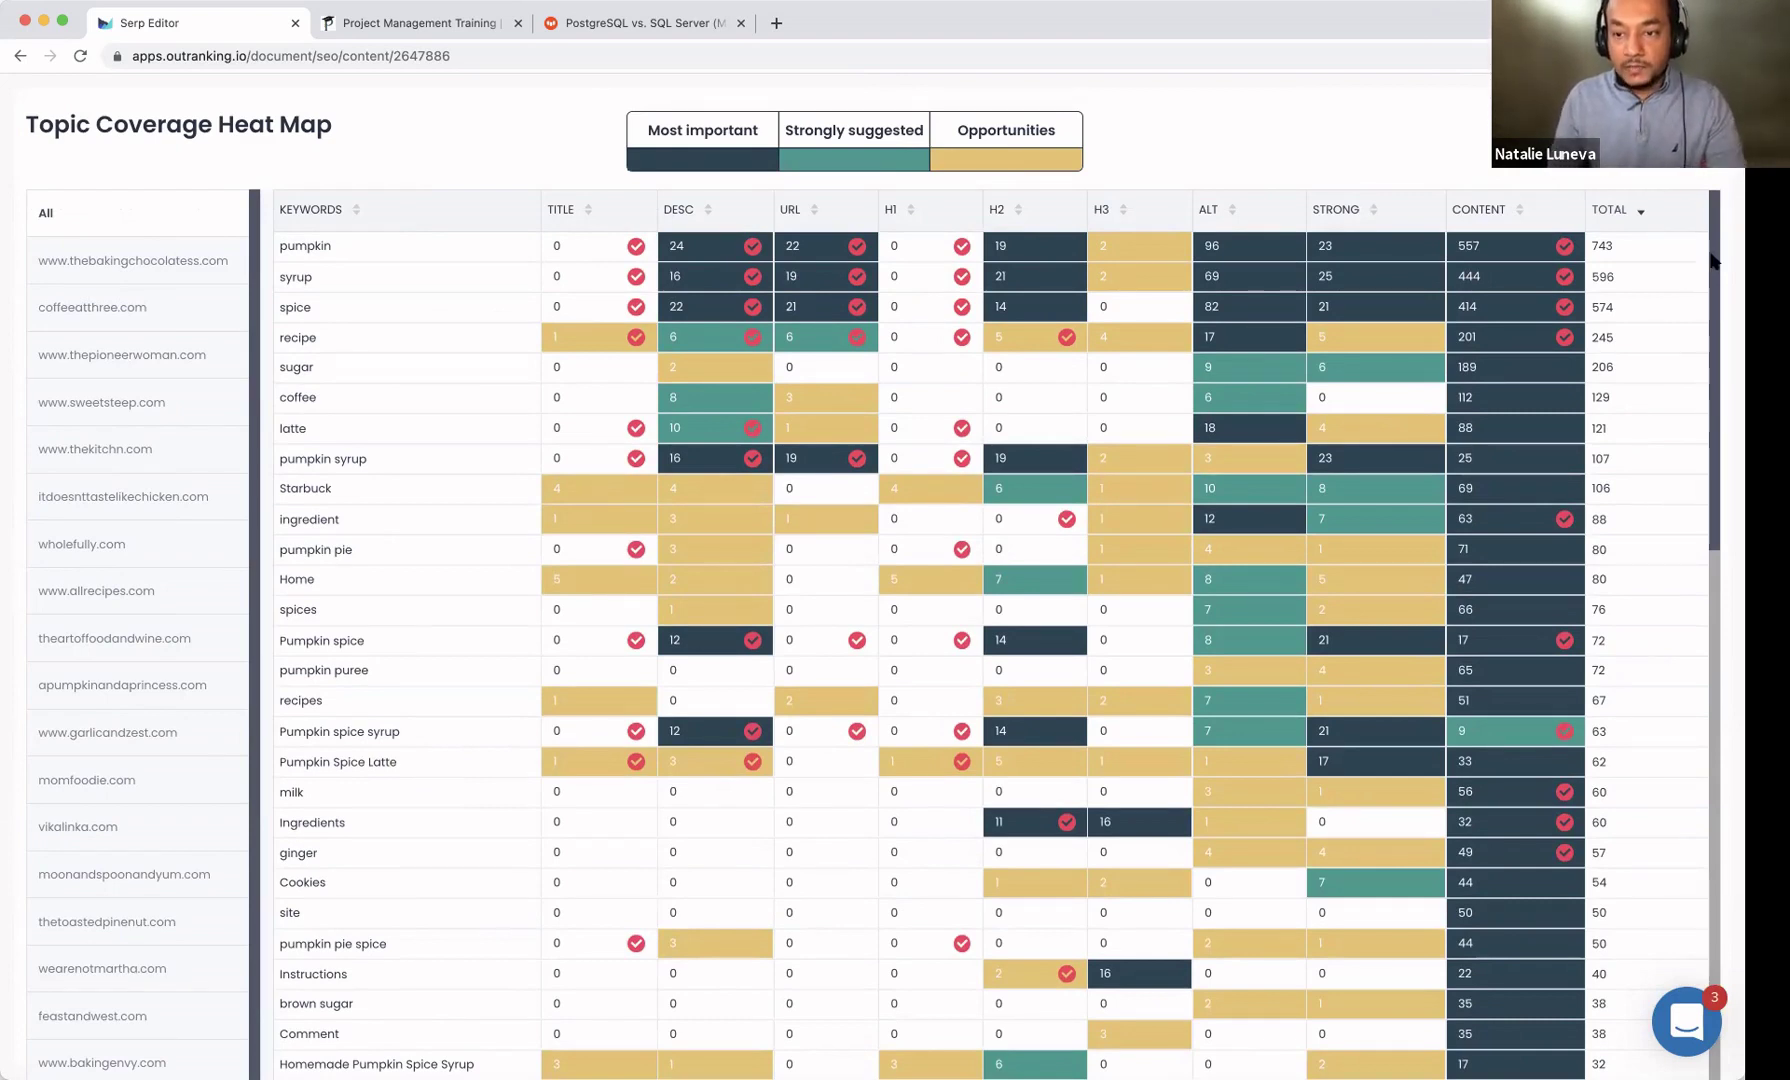
pyautogui.scroll(-8, 1678, 600)
pyautogui.scroll(-5, 1678, 780)
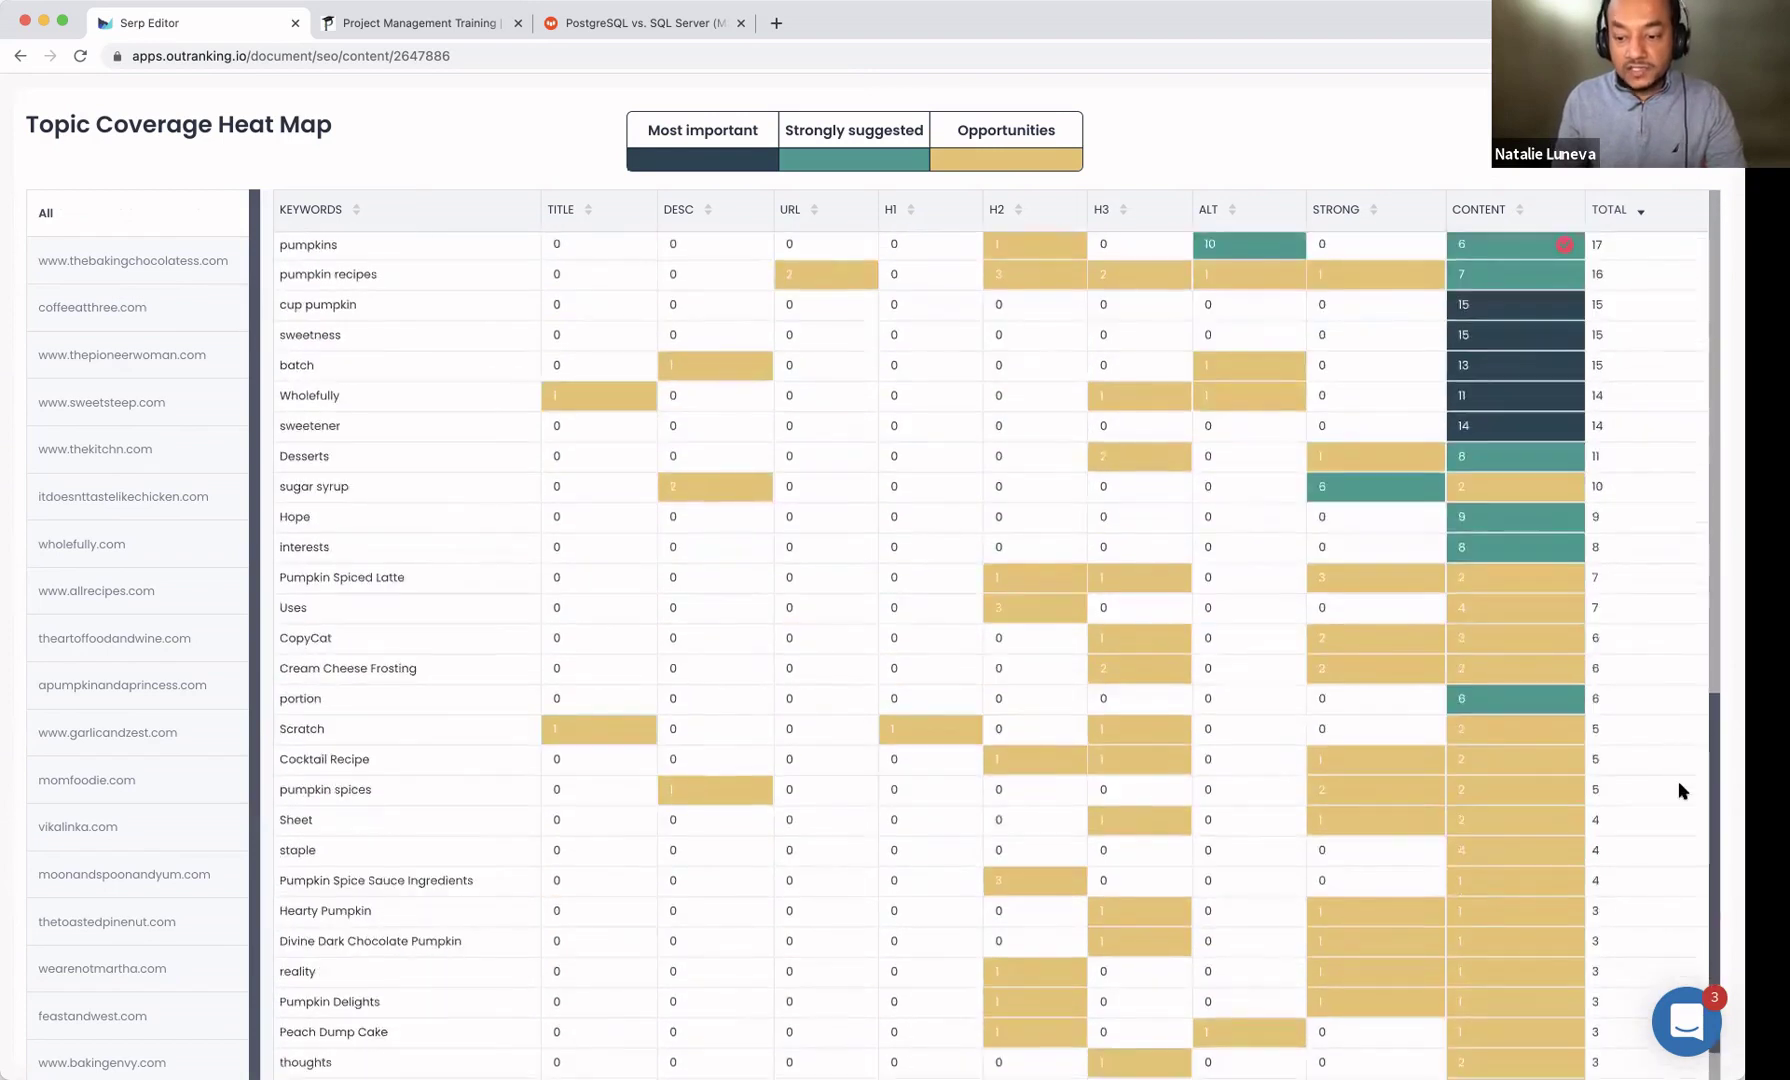
pyautogui.scroll(15, 1678, 797)
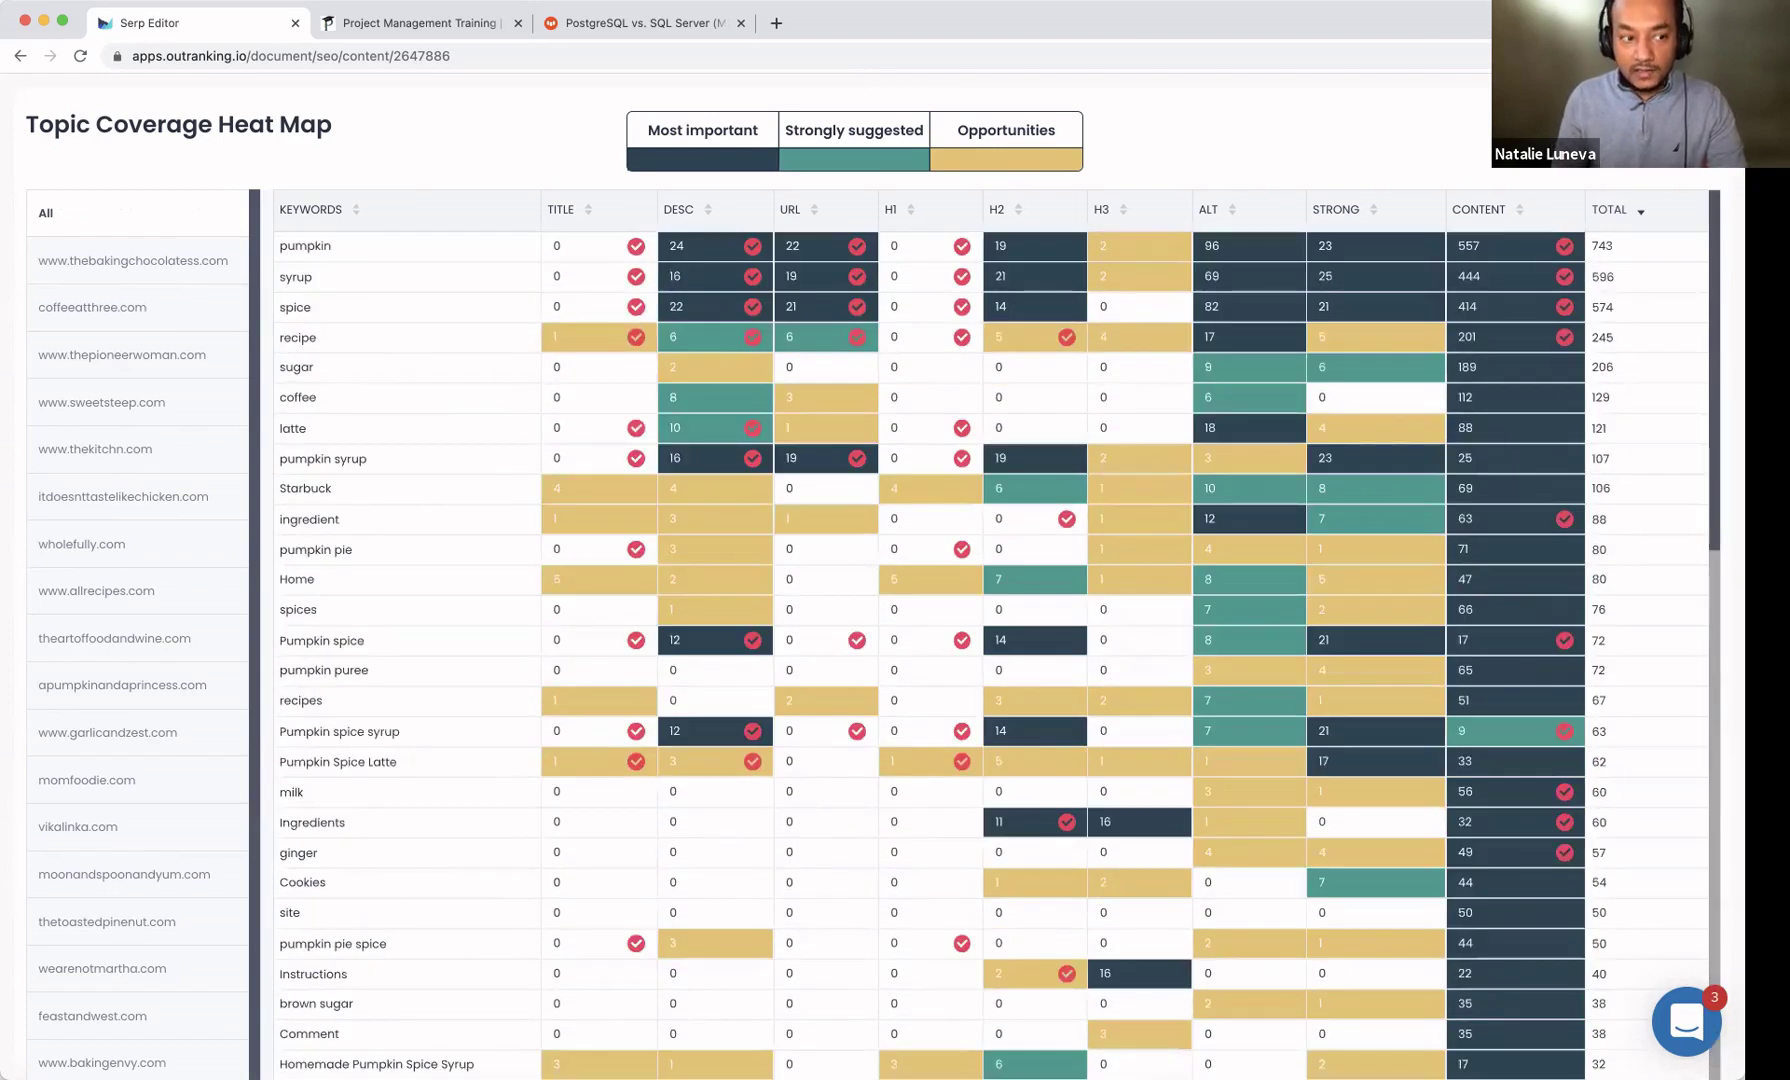
# Step: Examine the heat map for thebakingchocolatess.com, coffeeatthree.com, thepioneerwoman.com and thekitchn.com individually, and close it
pyautogui.click(138, 262)
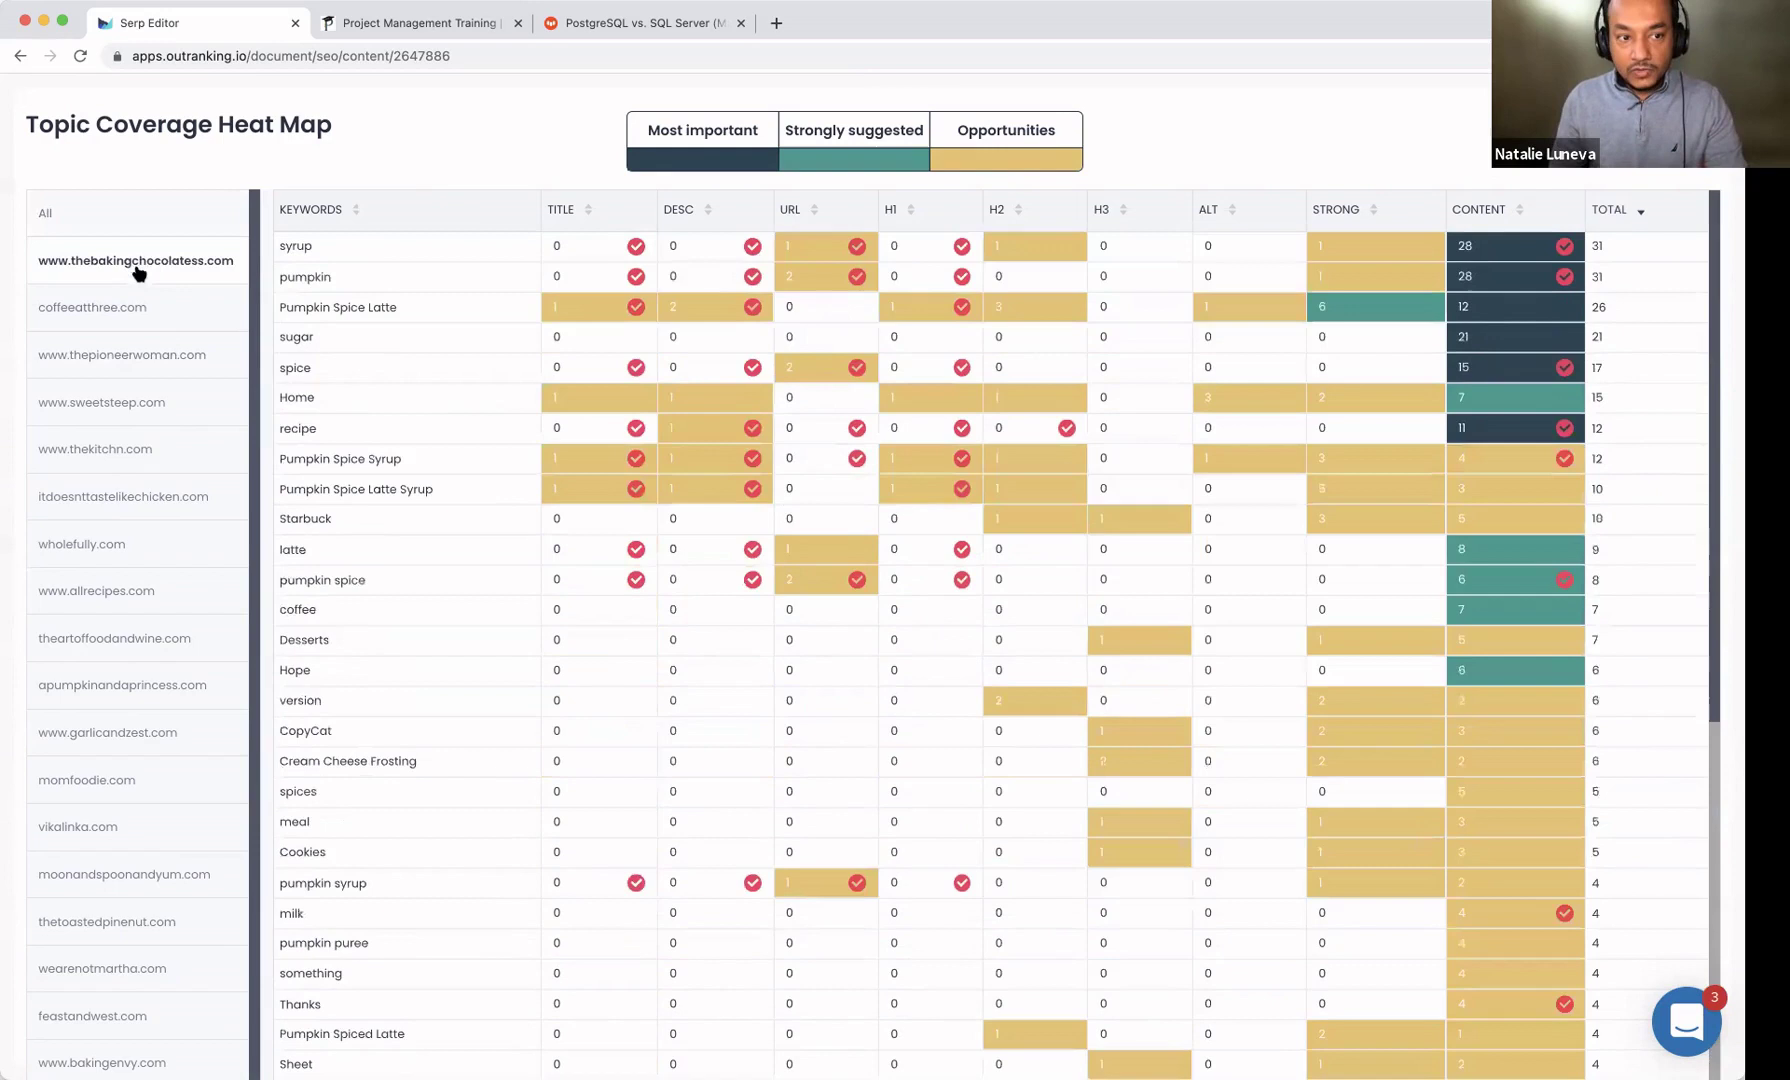
pyautogui.click(137, 316)
pyautogui.click(145, 358)
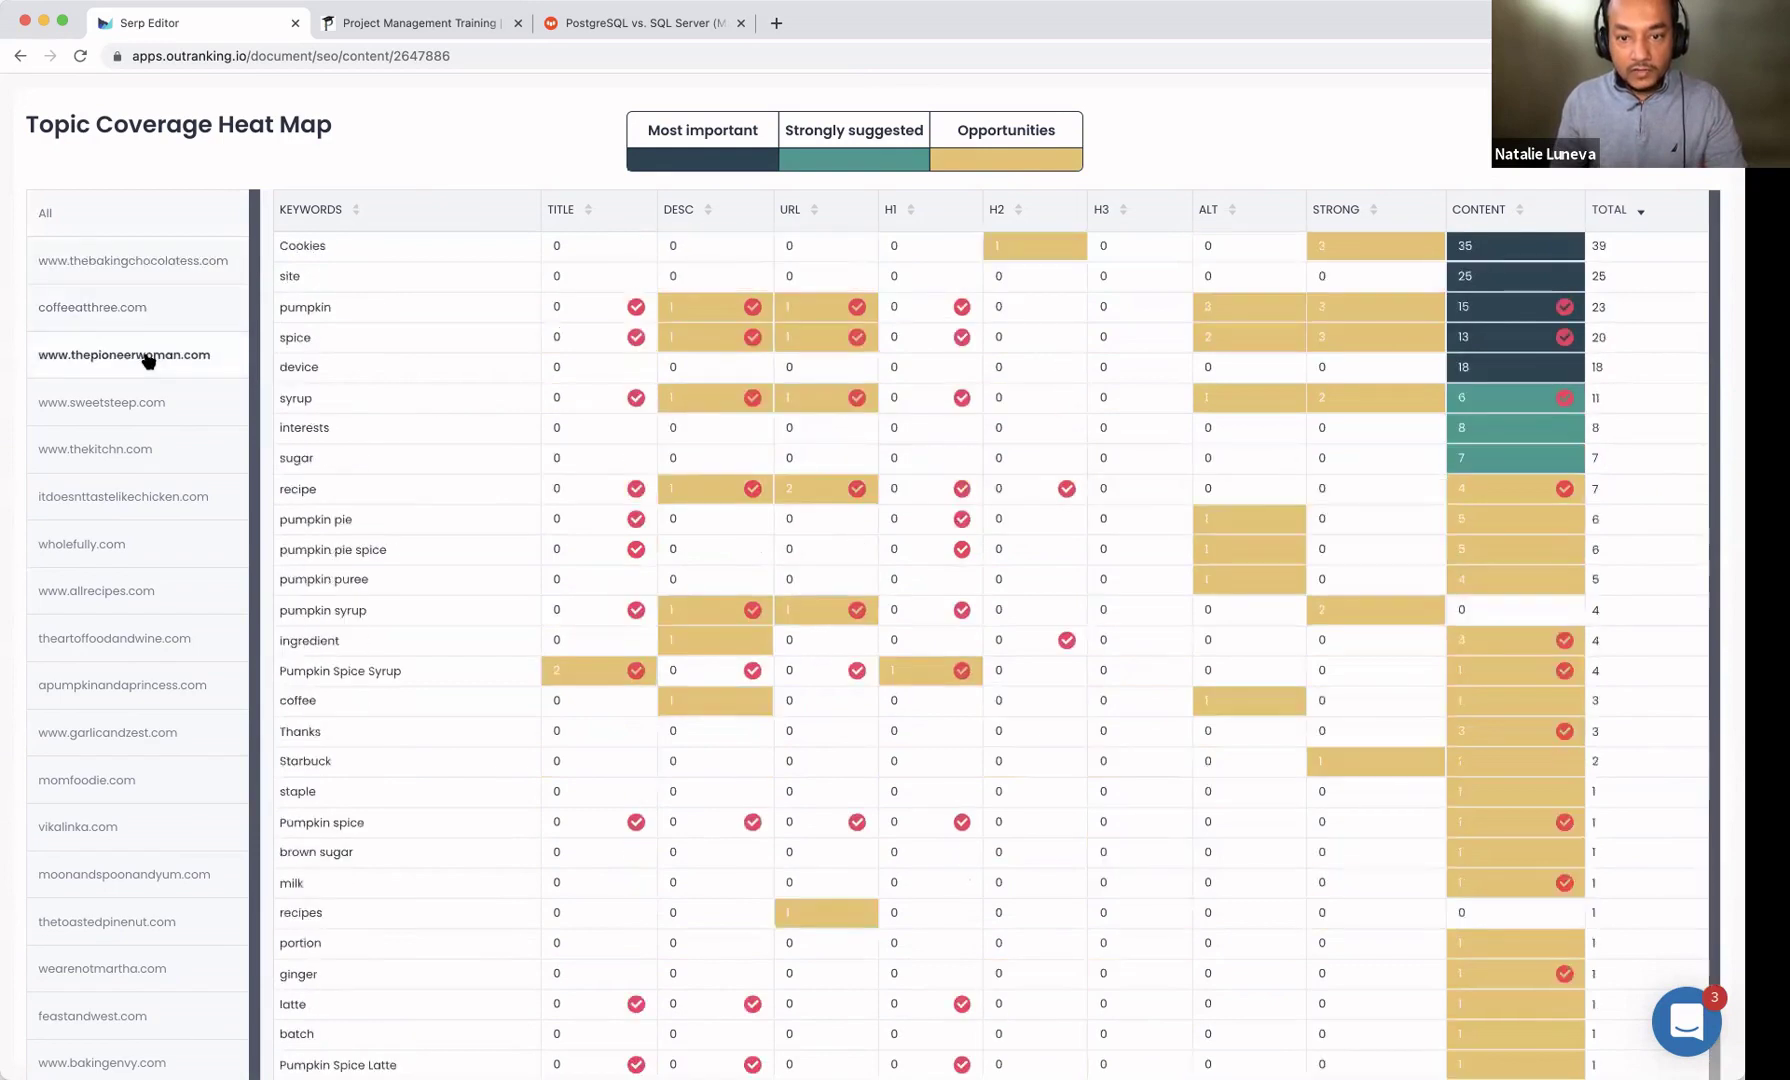
pyautogui.click(142, 449)
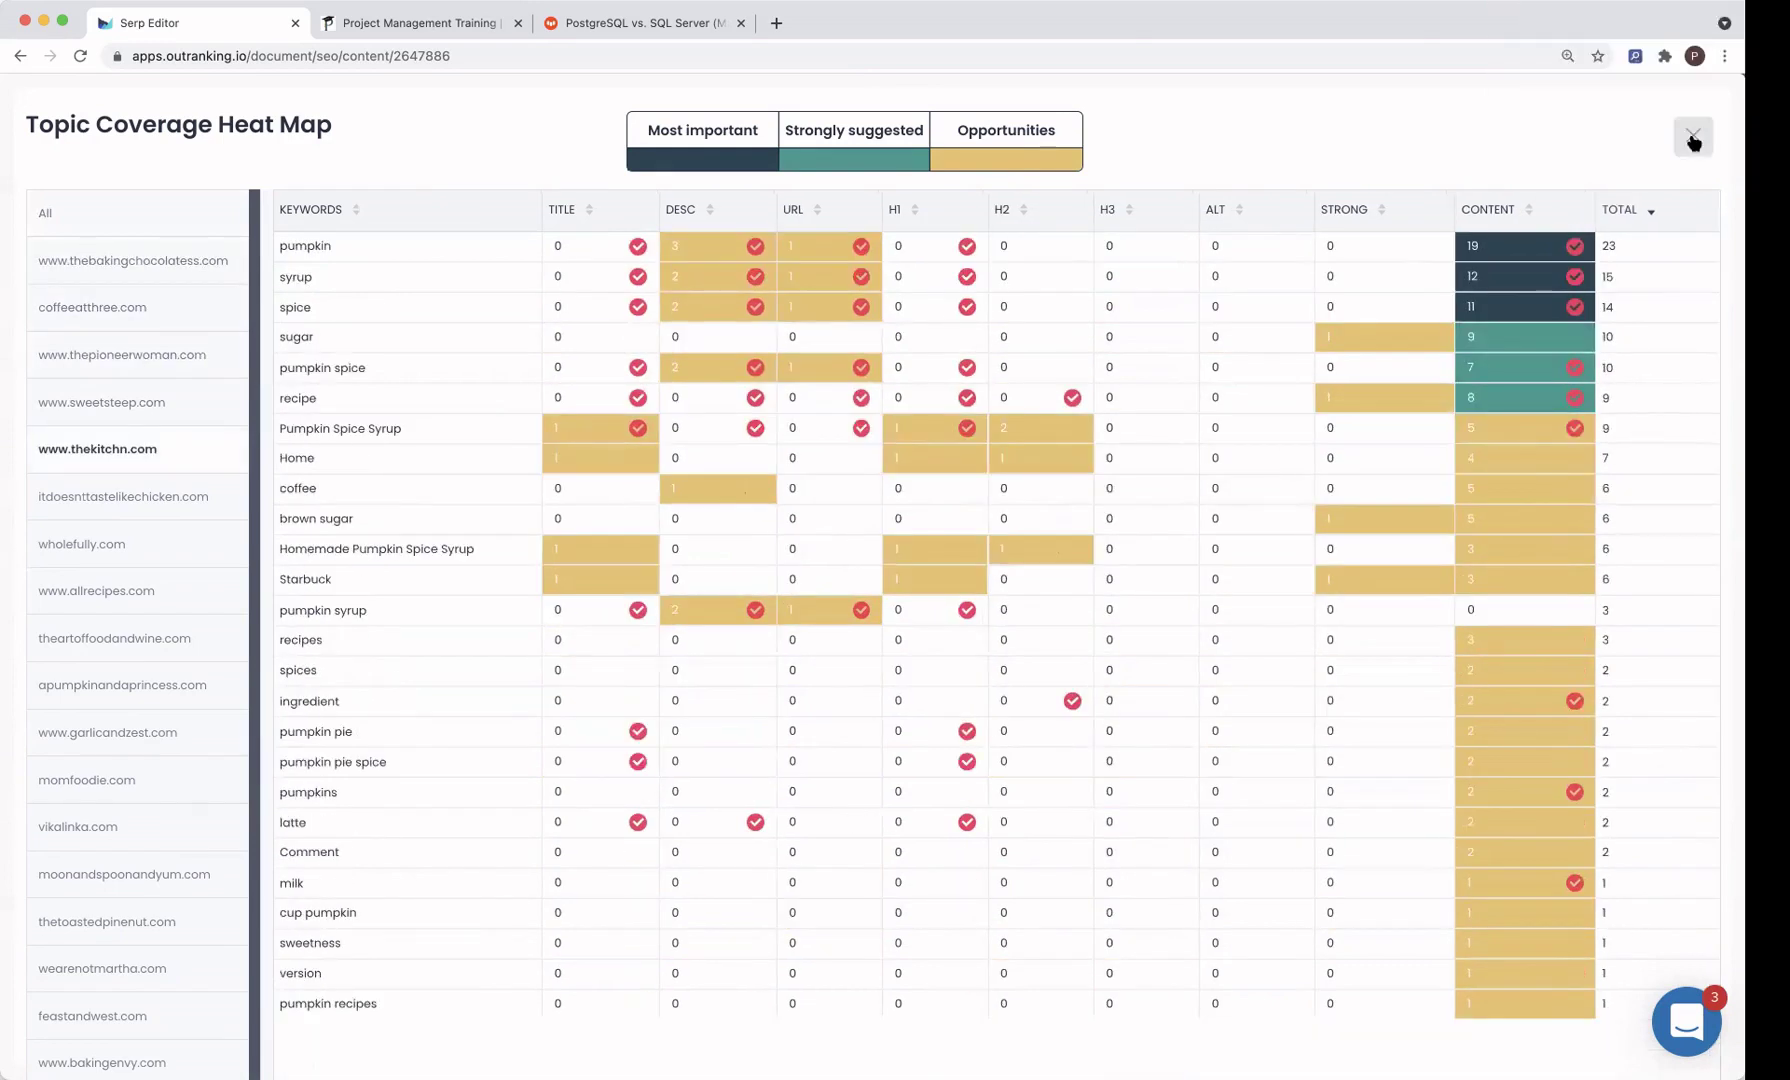
pyautogui.click(1692, 137)
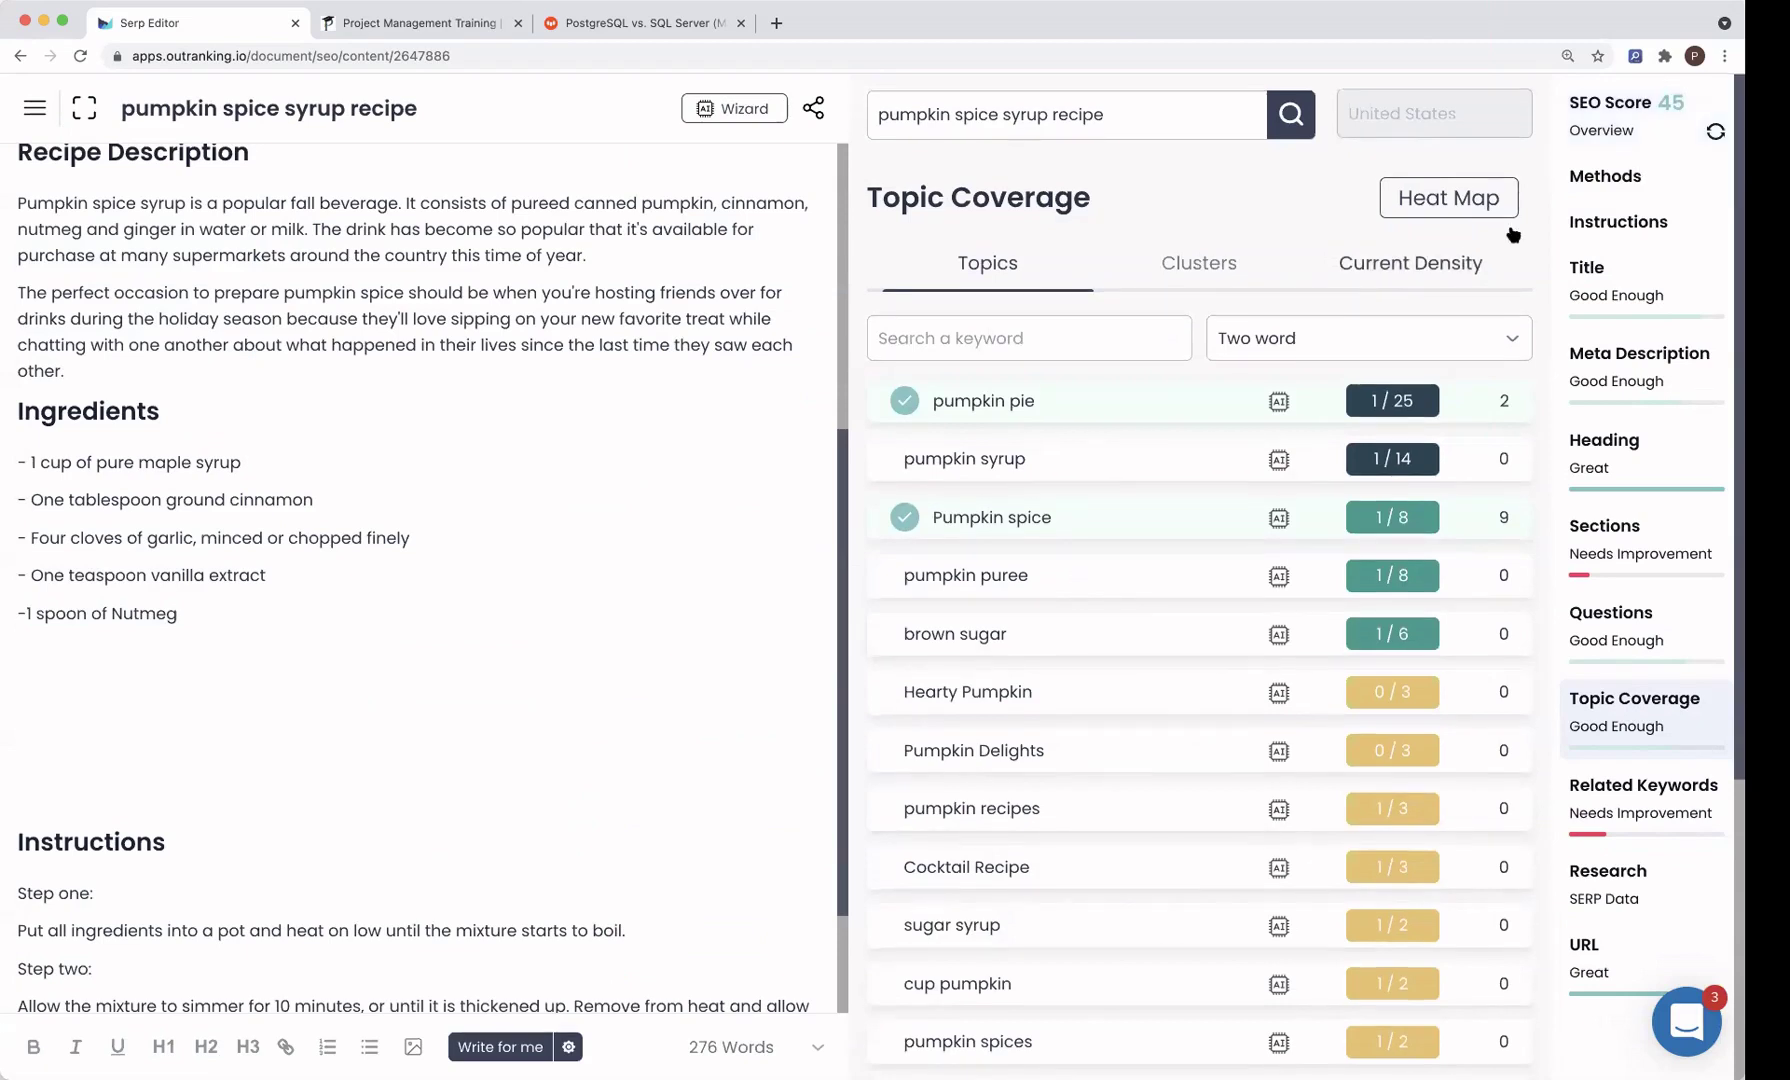
# Step: Show all topics regardless of word count and review their suggested usage ranges against the document's current usage
pyautogui.click(1502, 344)
pyautogui.click(1289, 397)
pyautogui.scroll(-3, 1412, 534)
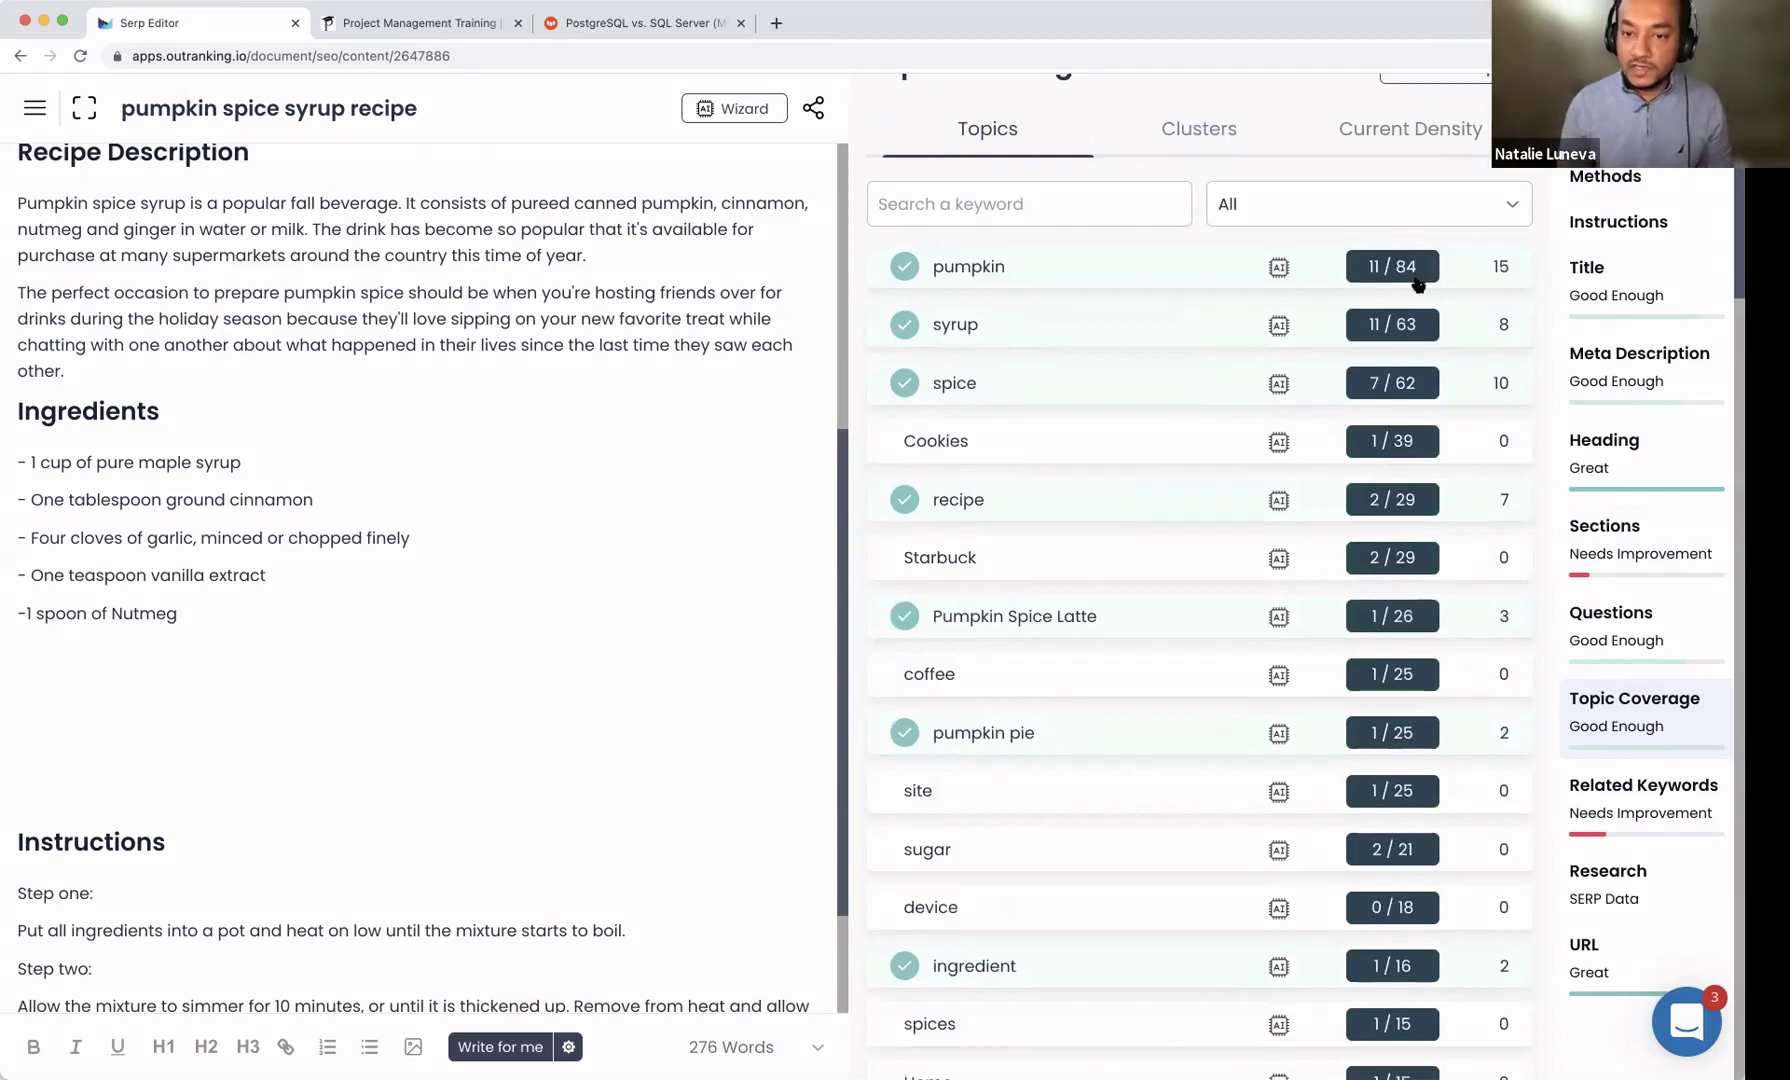
pyautogui.scroll(-15, 1402, 558)
pyautogui.scroll(5, 1399, 563)
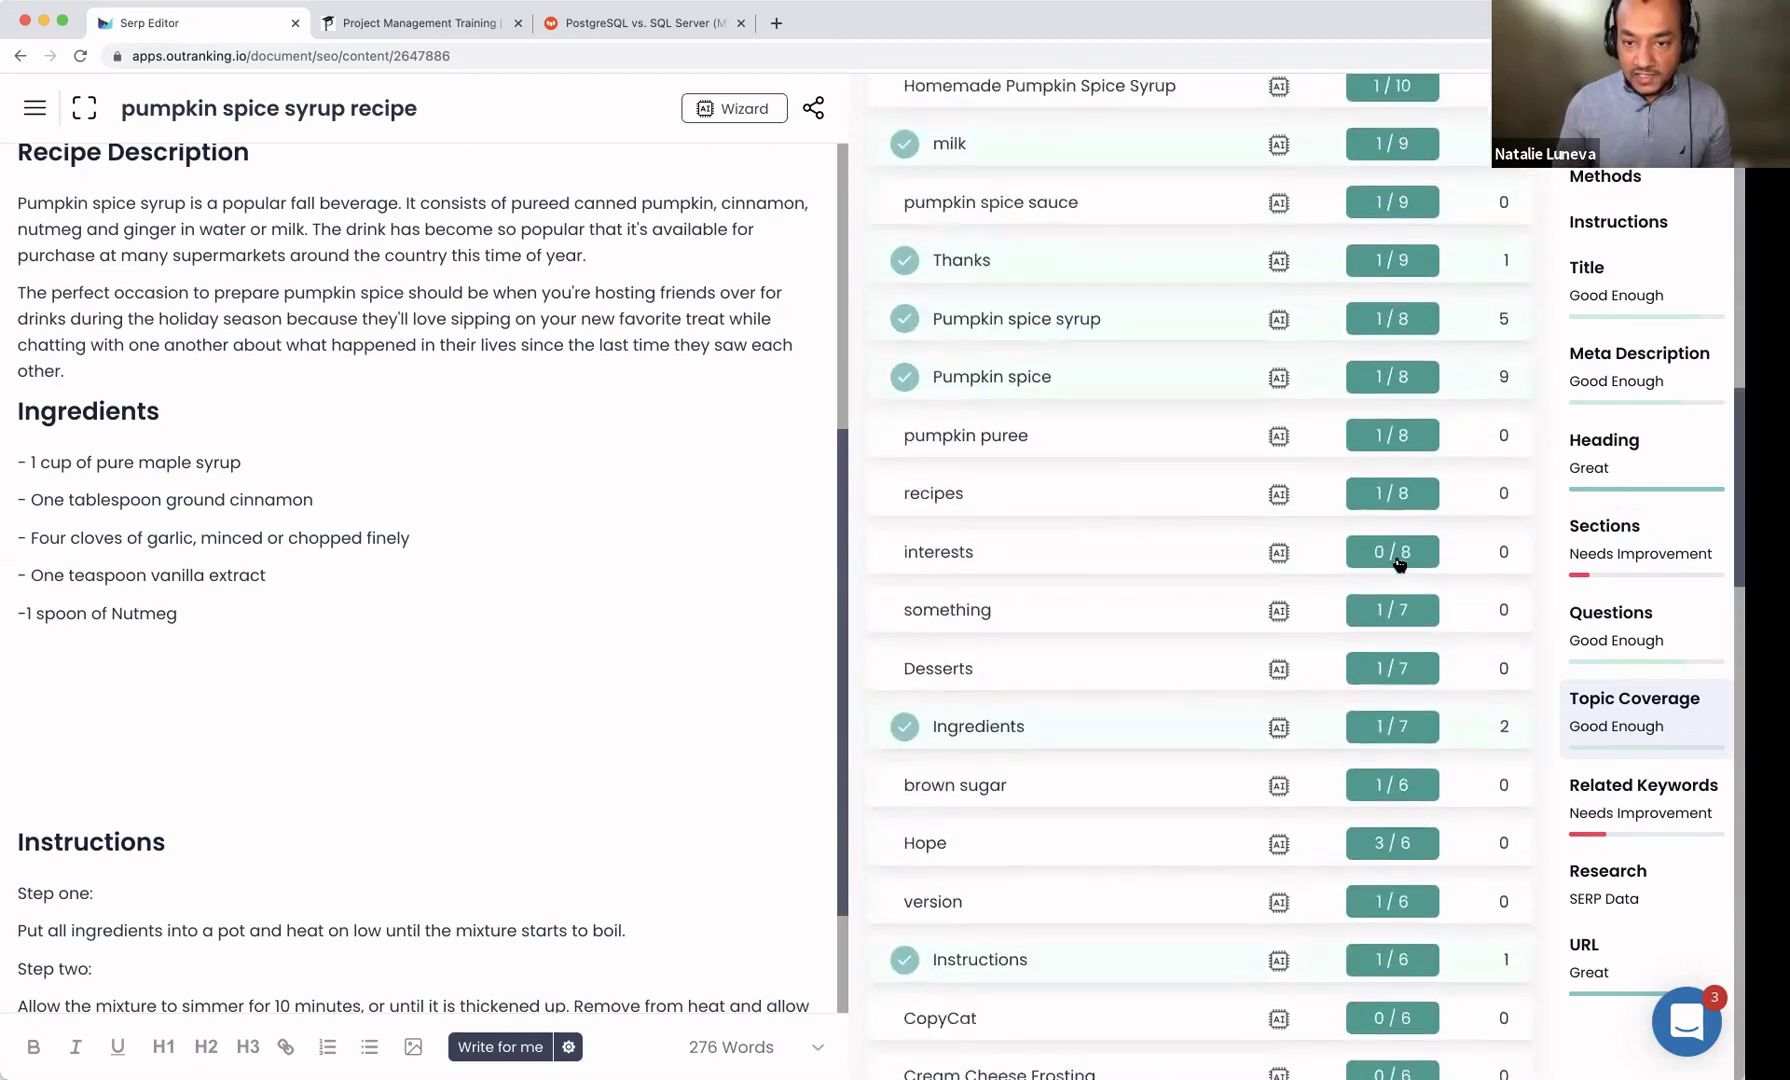
pyautogui.scroll(5, 1399, 563)
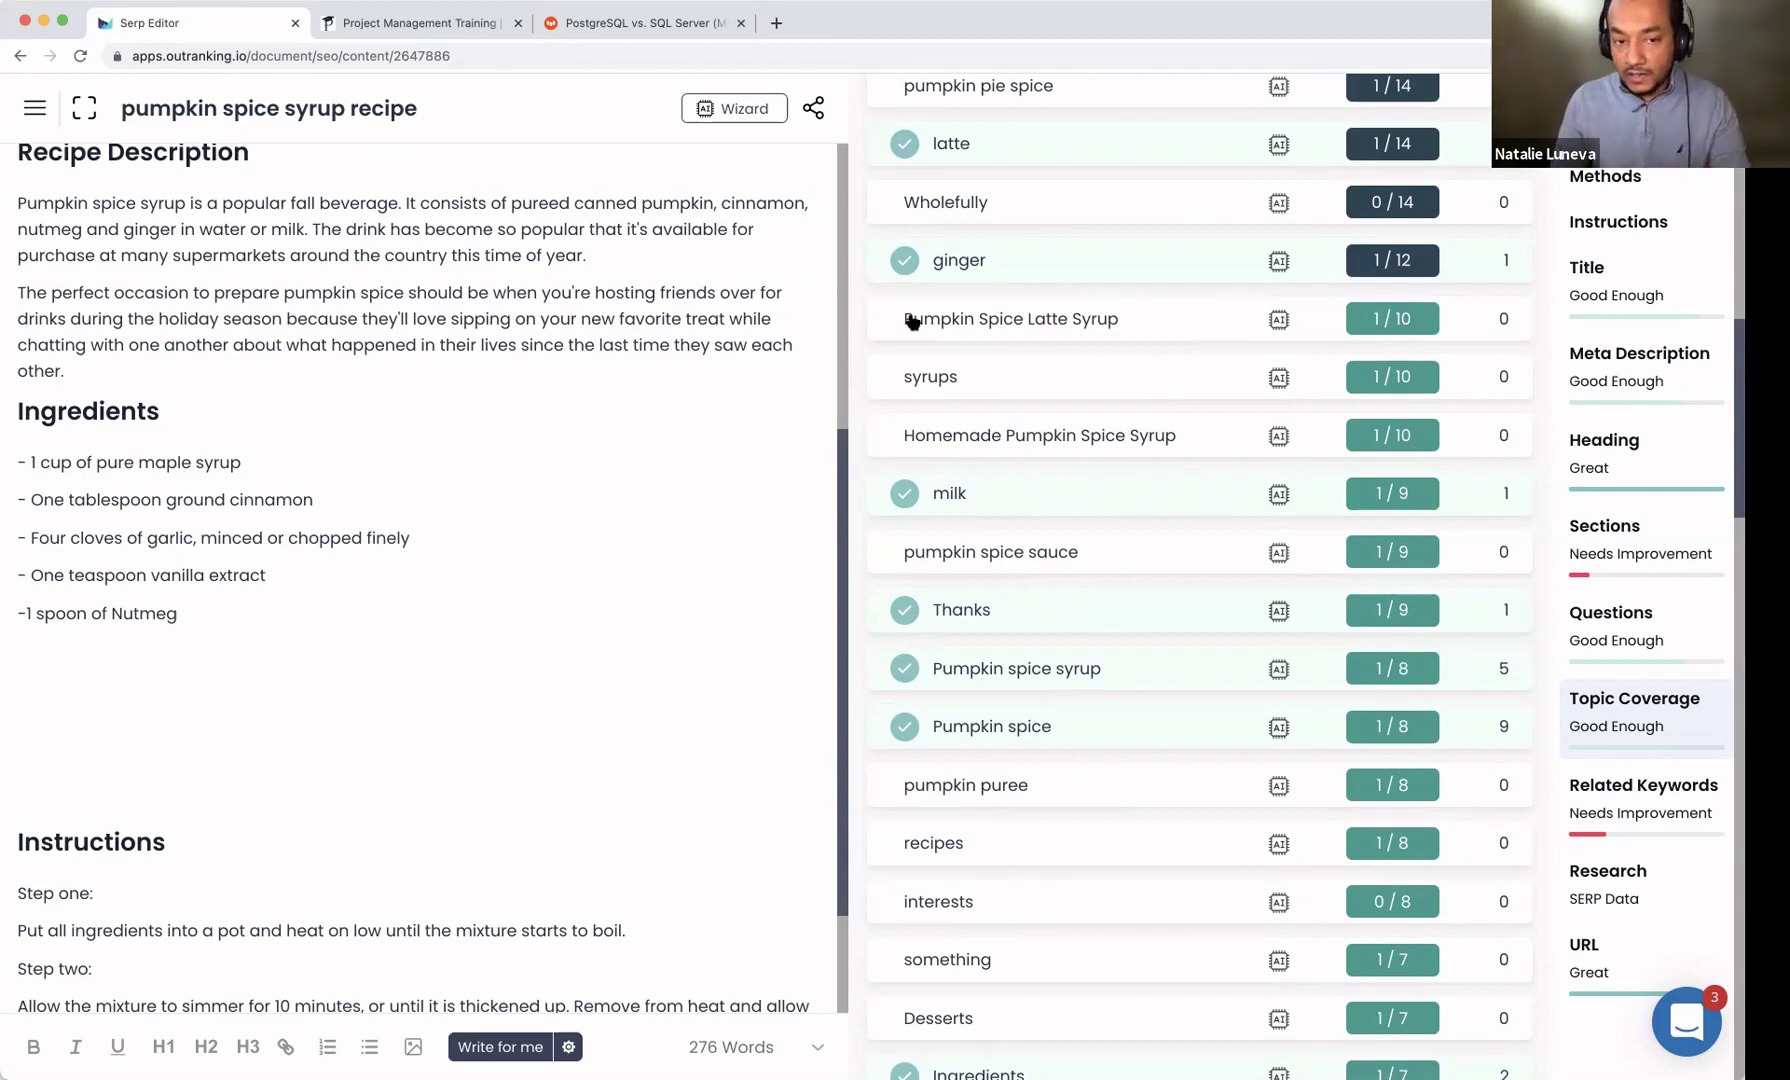
pyautogui.scroll(-5, 1284, 494)
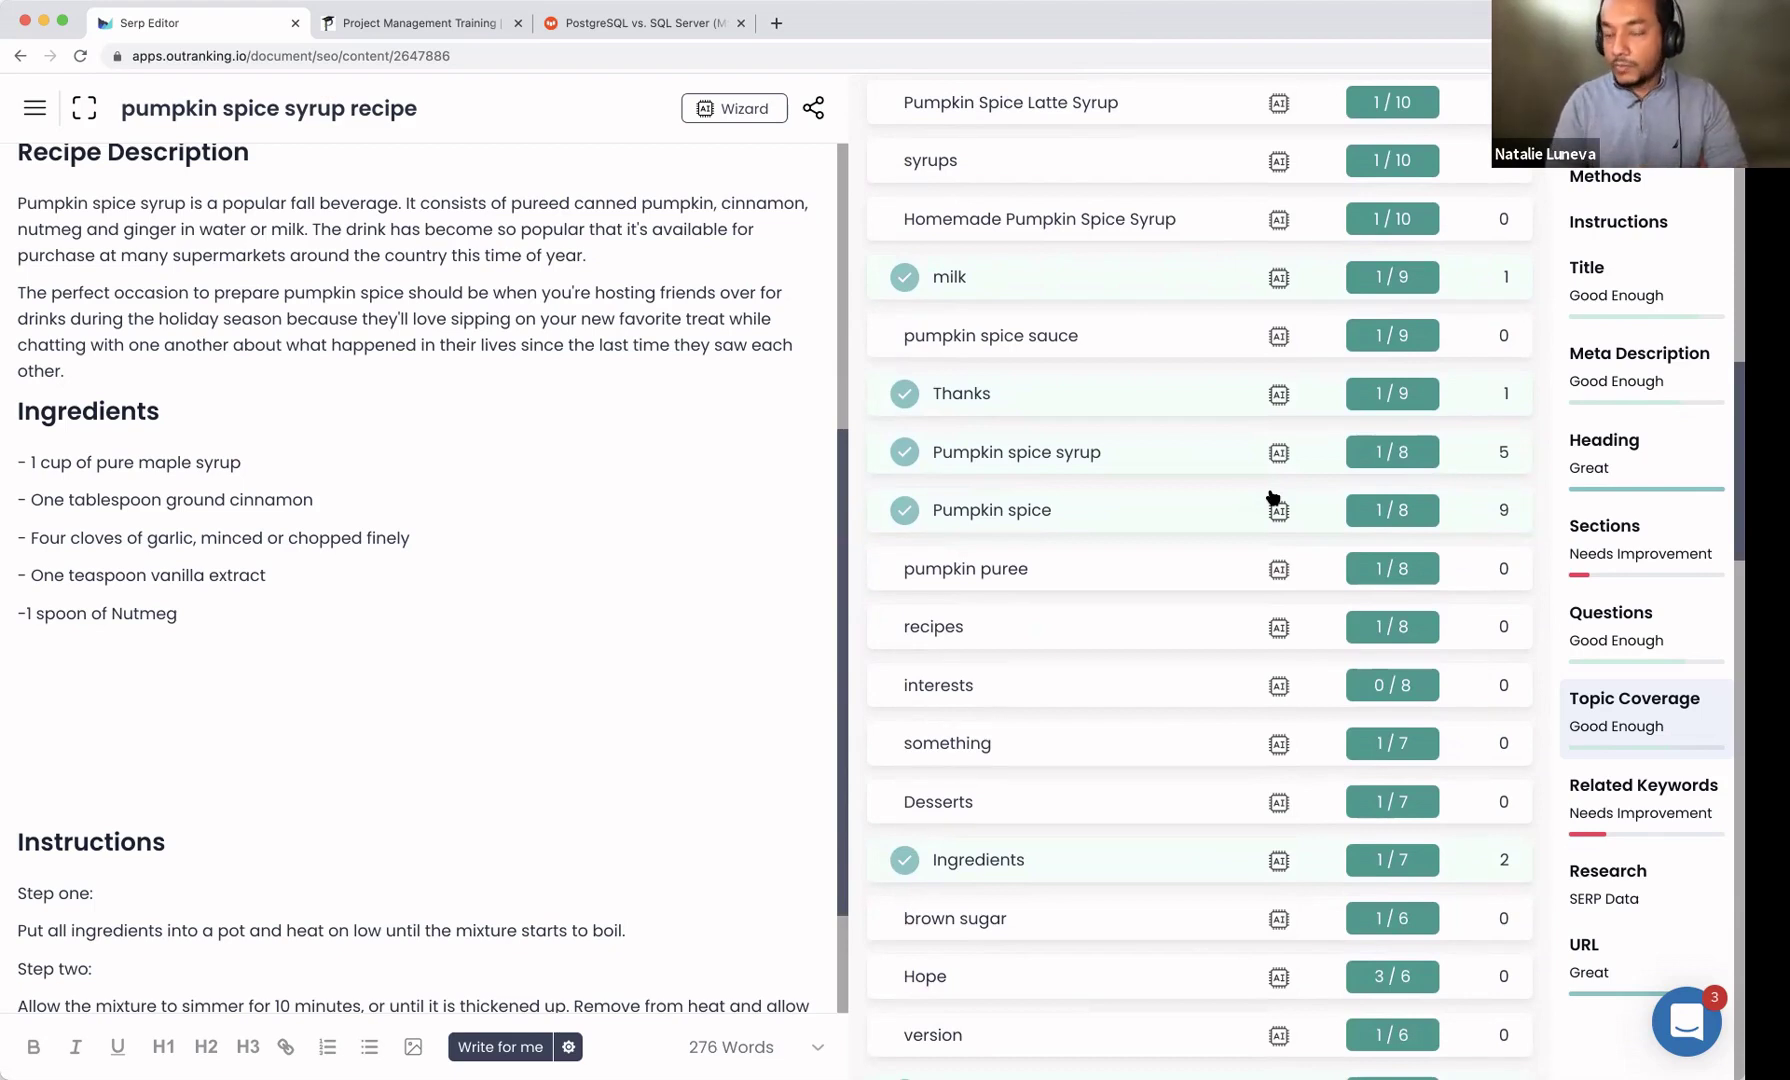
pyautogui.scroll(10, 1300, 515)
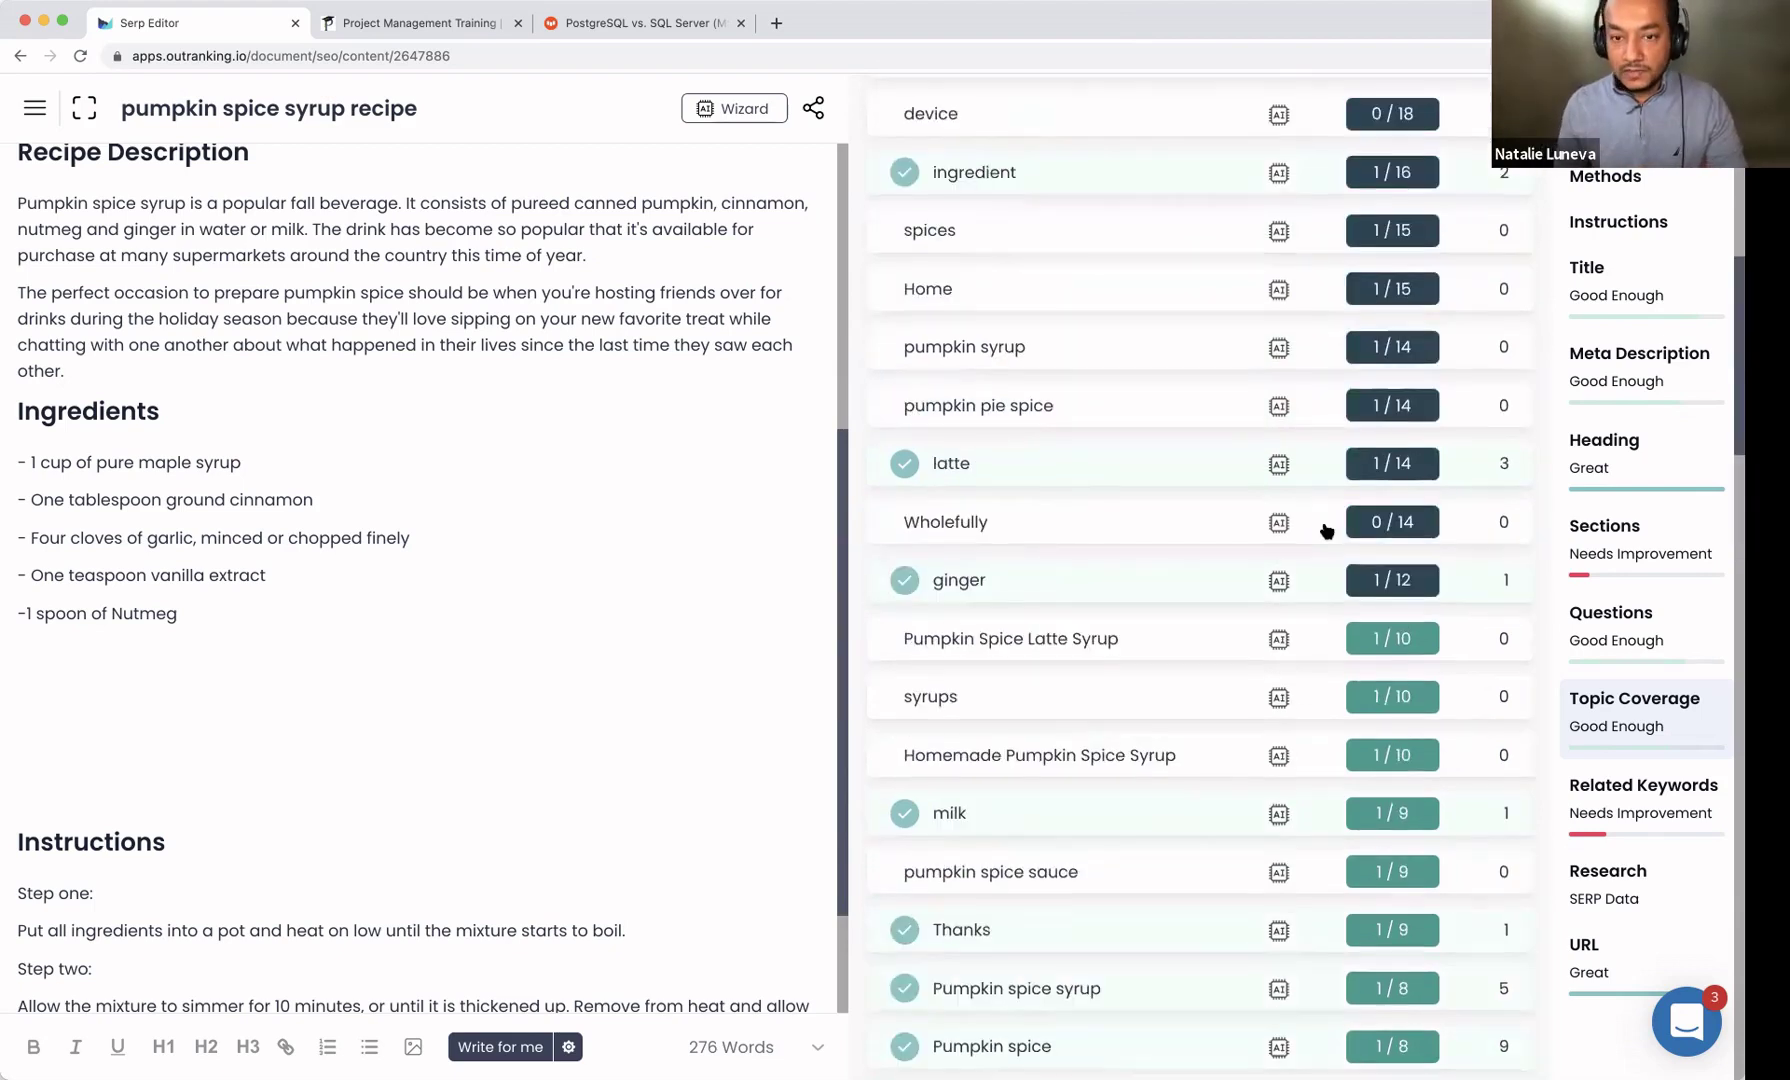
pyautogui.scroll(5, 1324, 522)
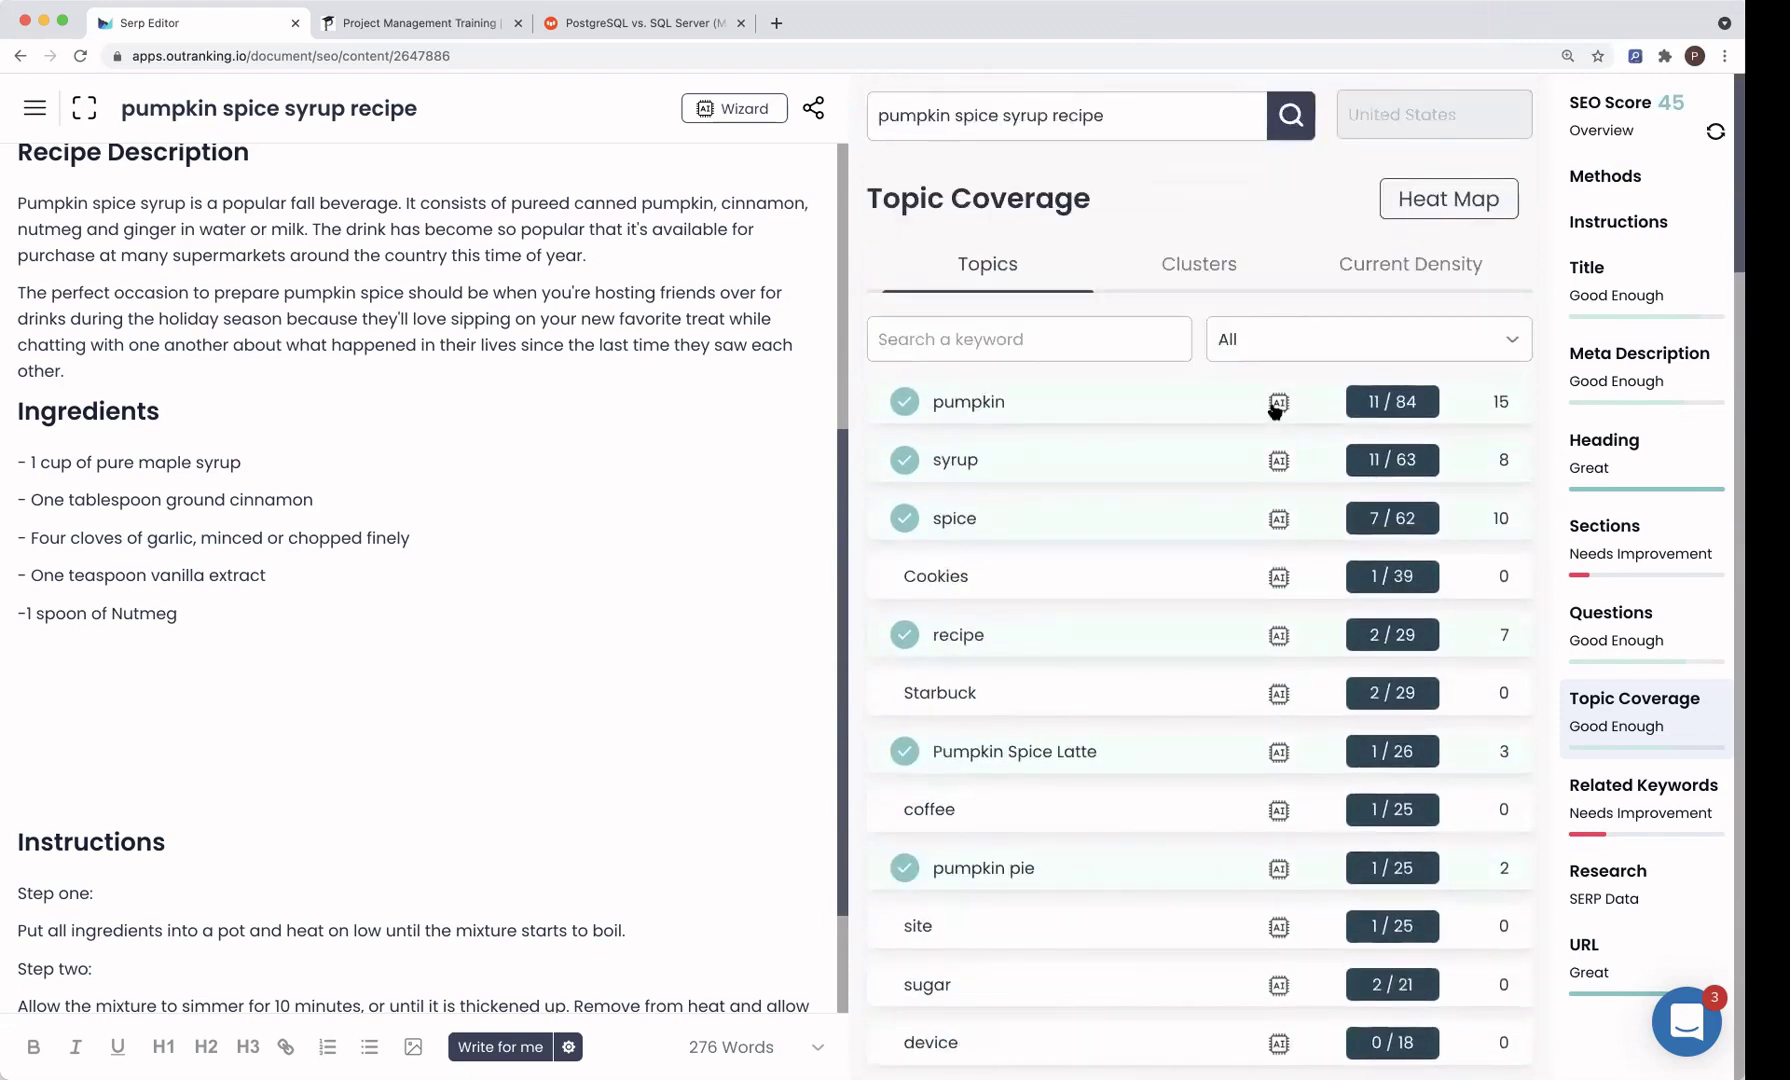
pyautogui.scroll(-3, 1284, 578)
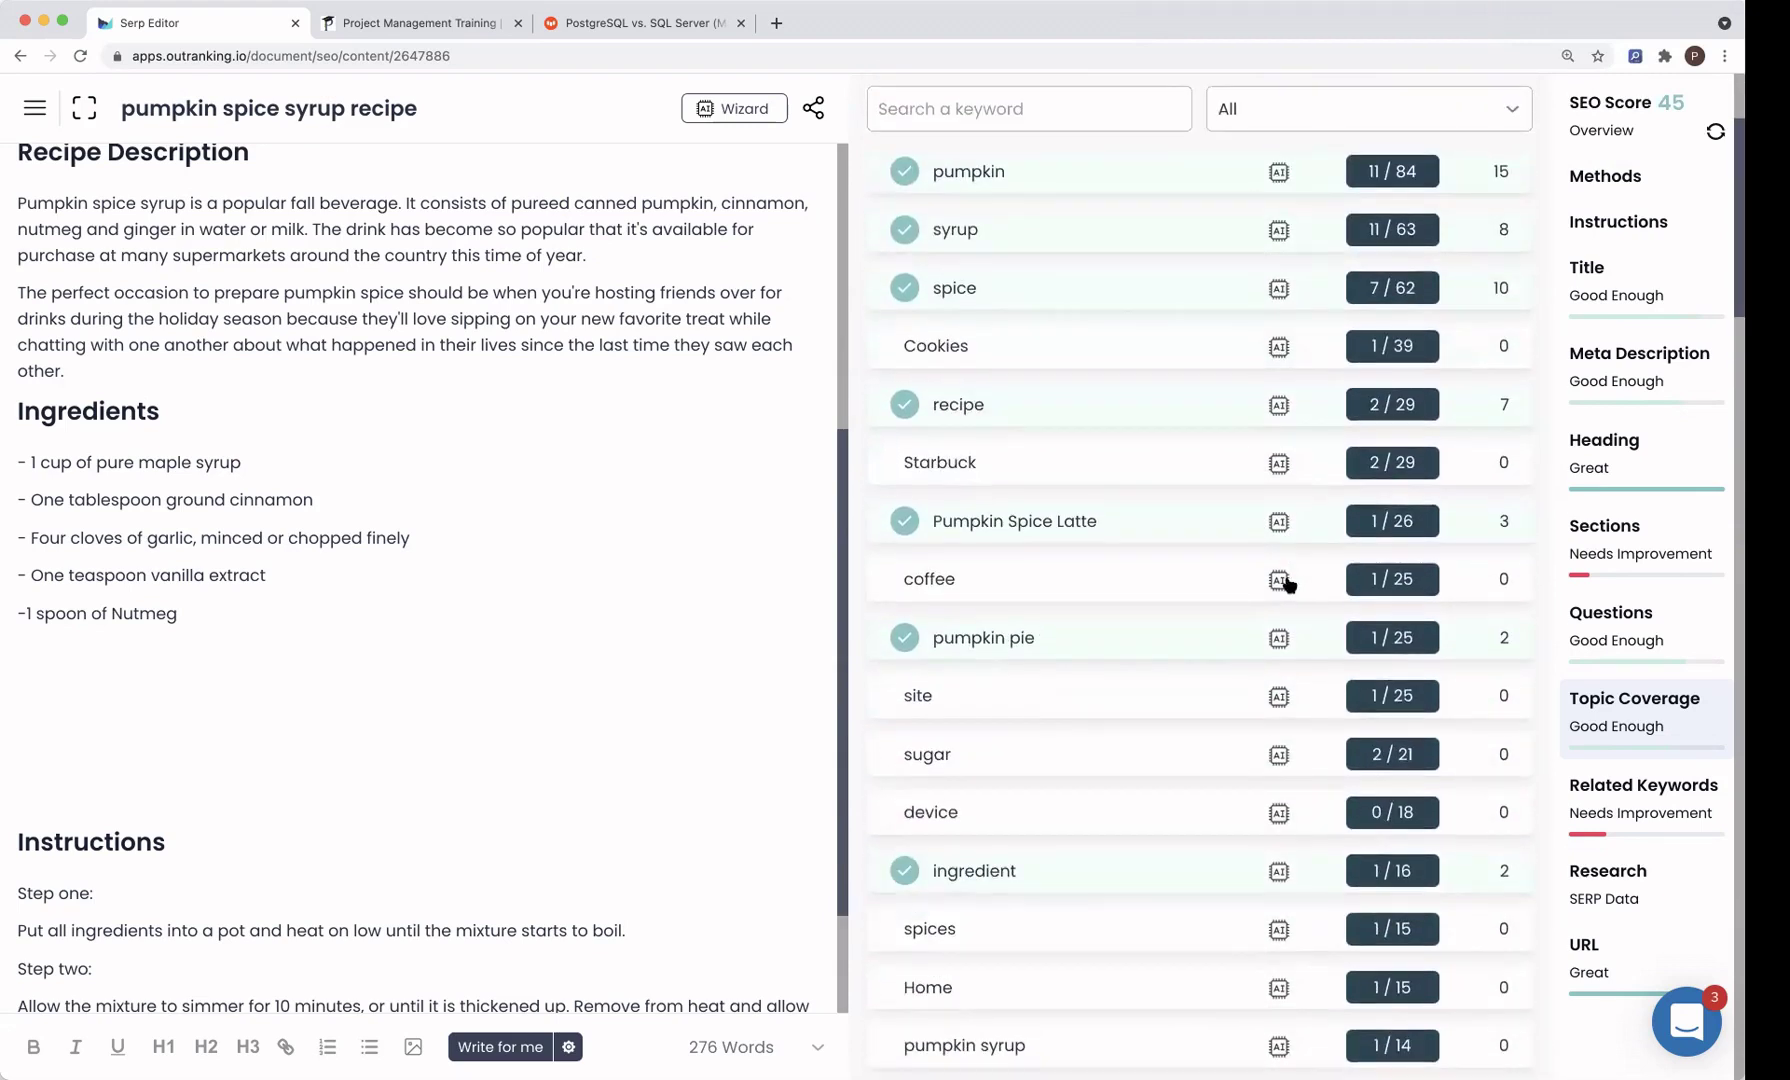
pyautogui.scroll(-7, 1305, 640)
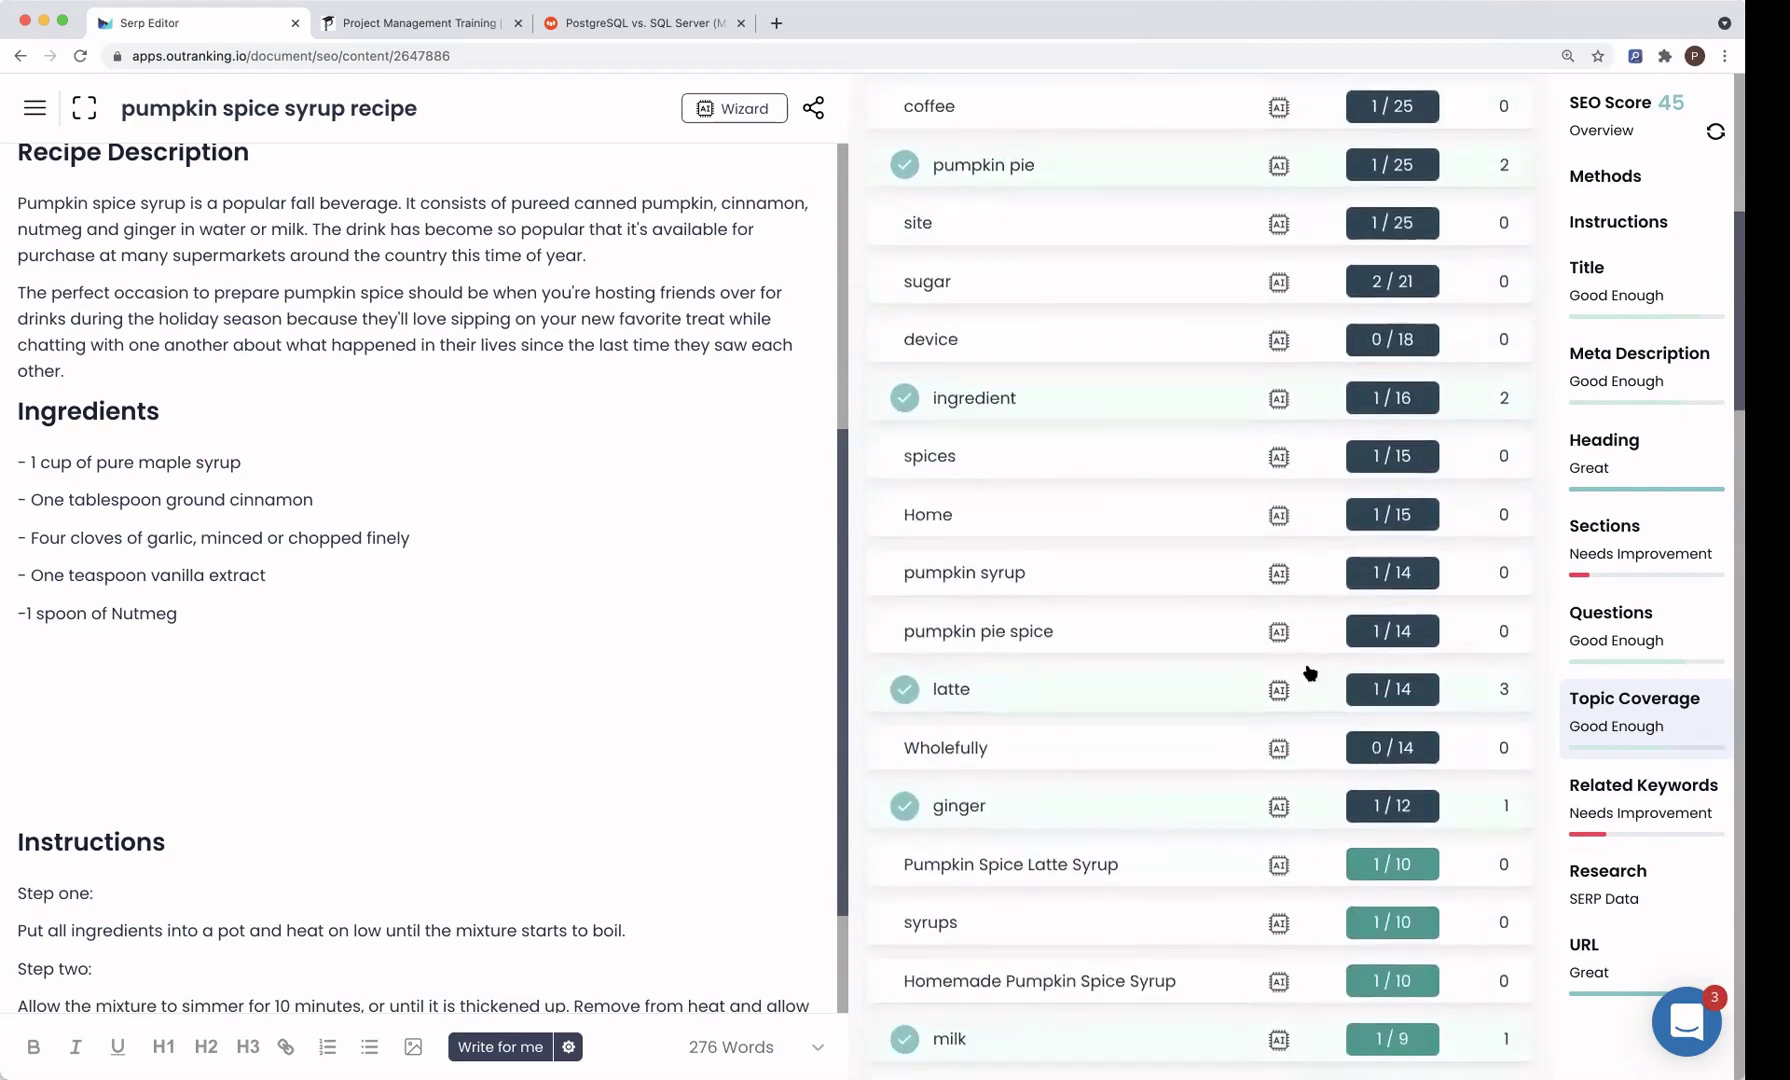
# Step: For the "ingredient" topic, generate an SEO-optimized version of the competitor sentence beginning "It's an essential ingredient in many cocktails"
pyautogui.click(1278, 313)
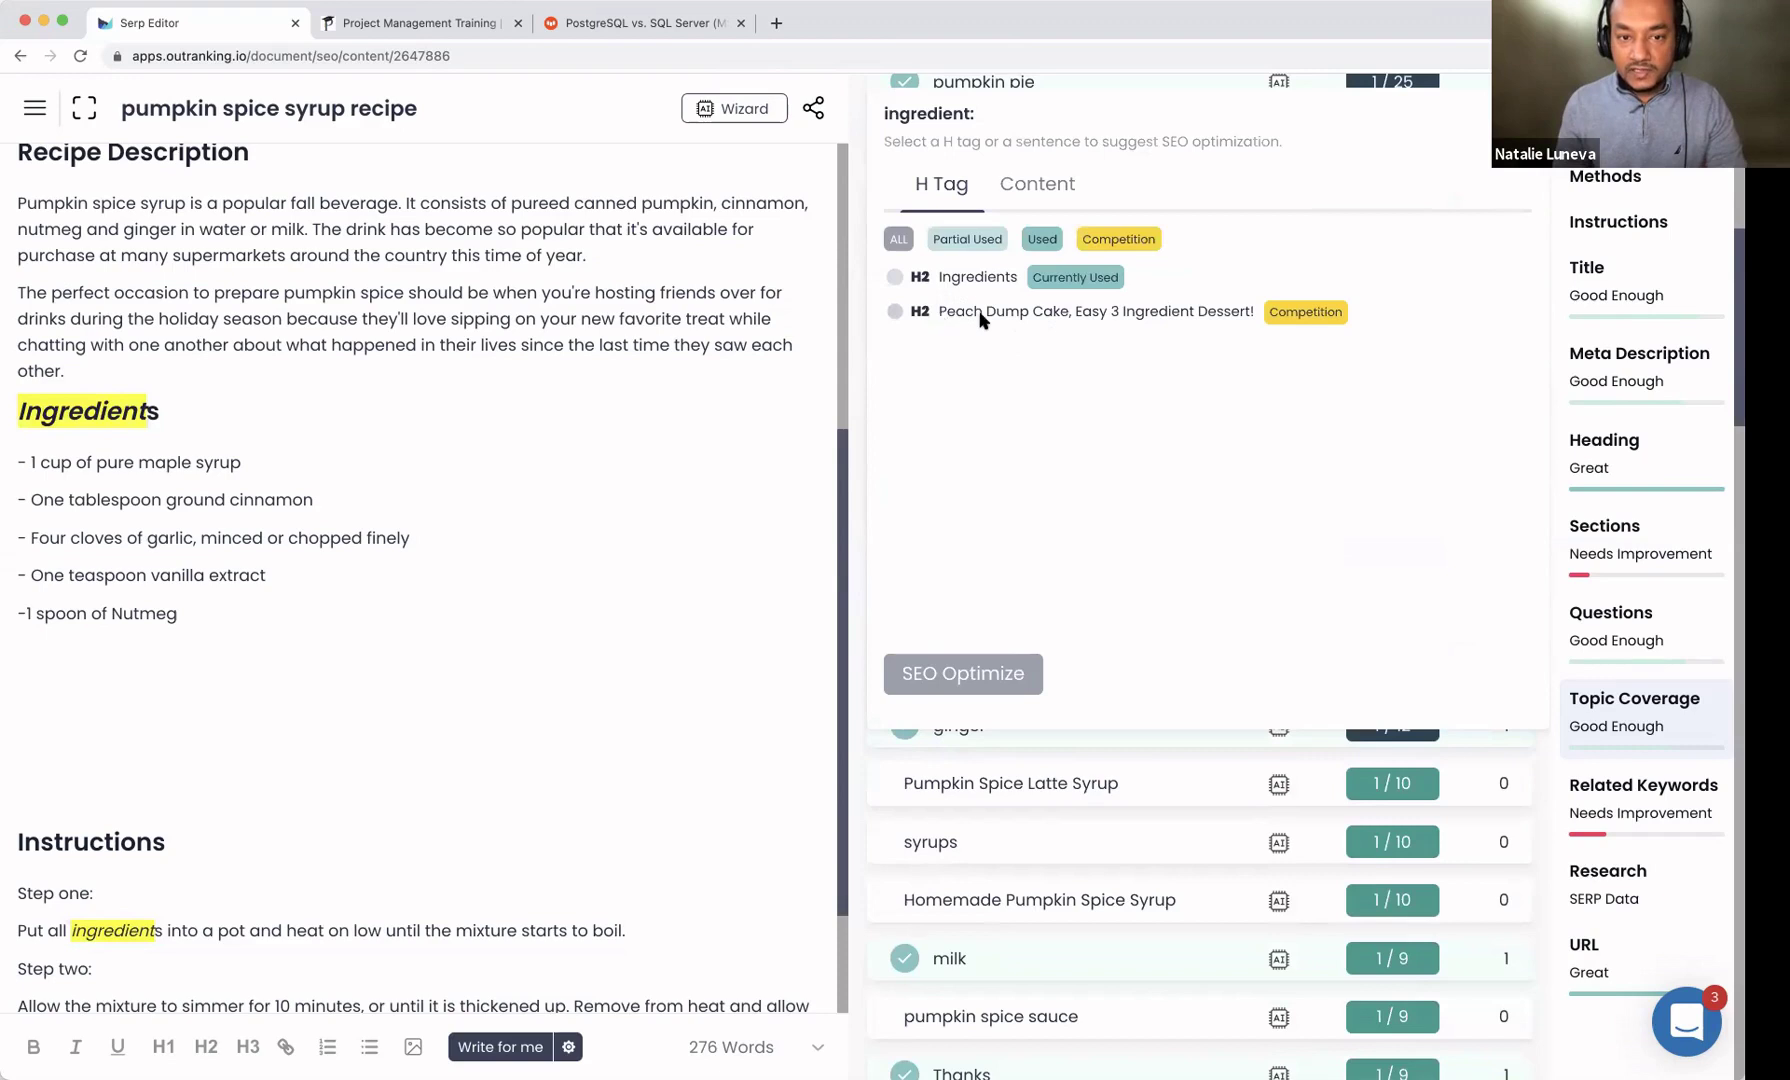
pyautogui.click(939, 318)
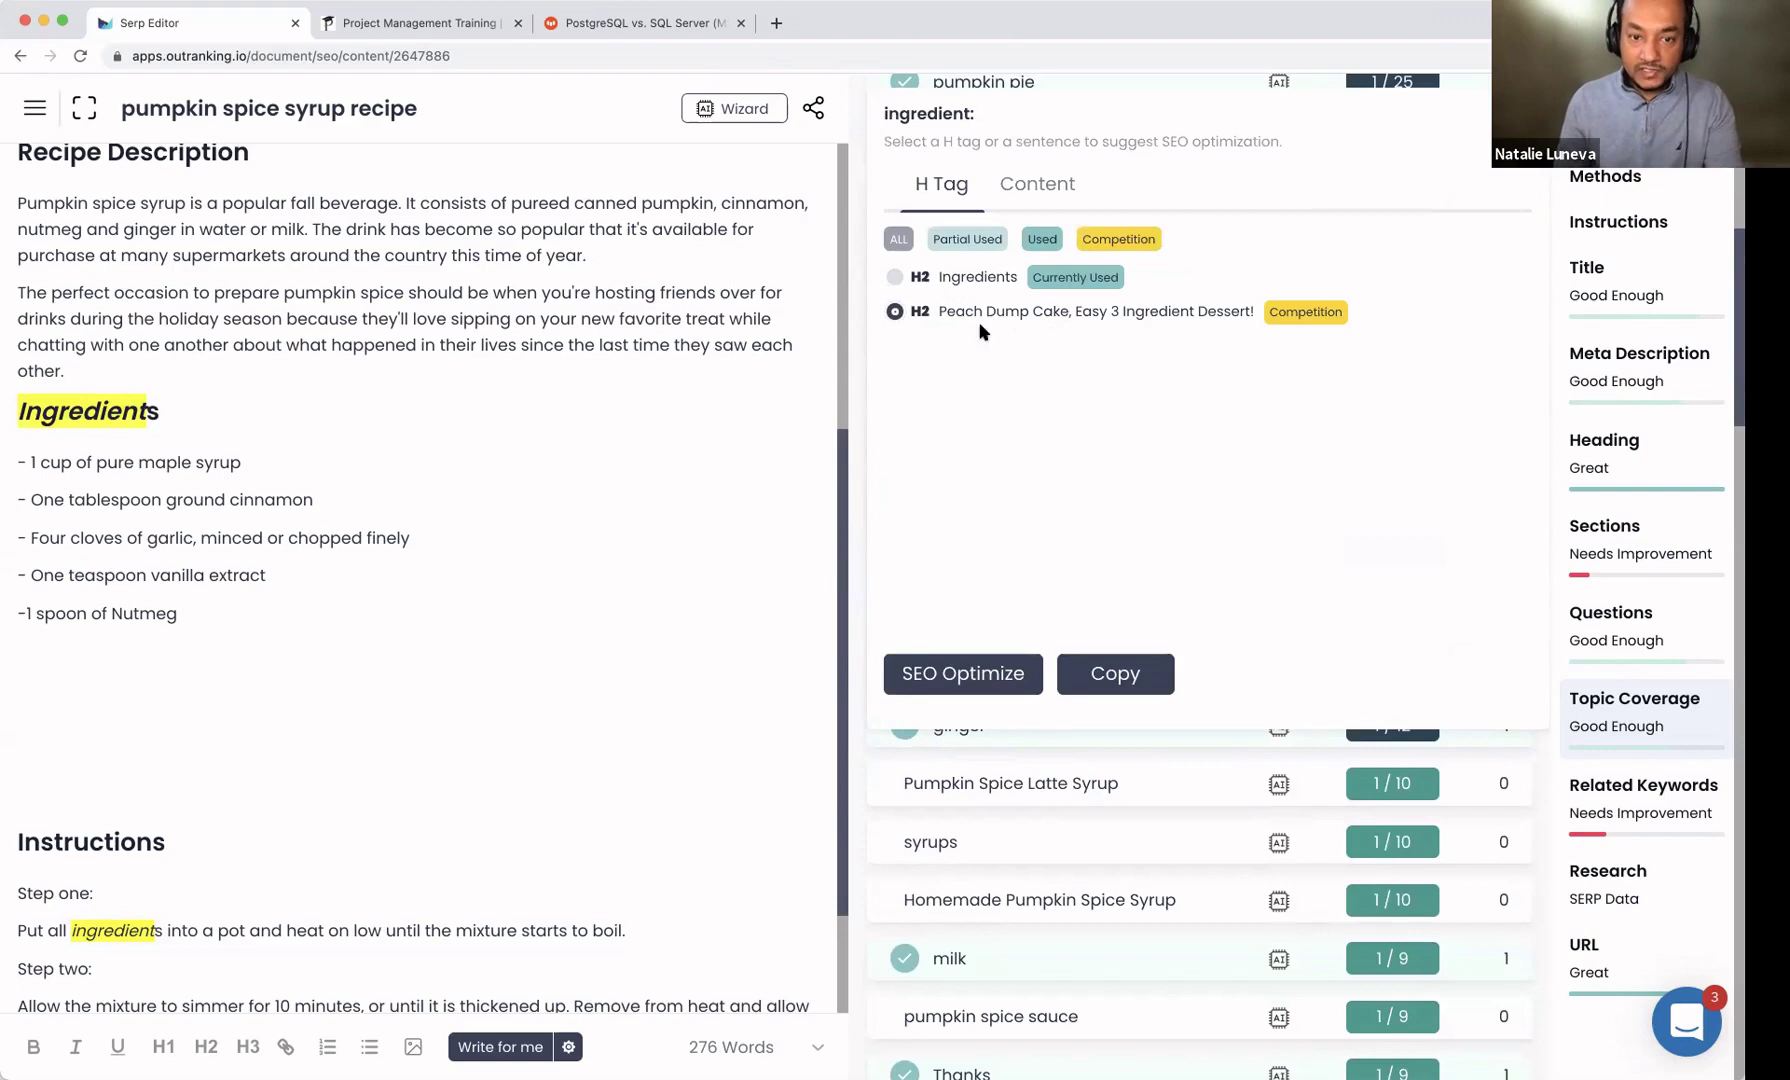
pyautogui.click(1040, 186)
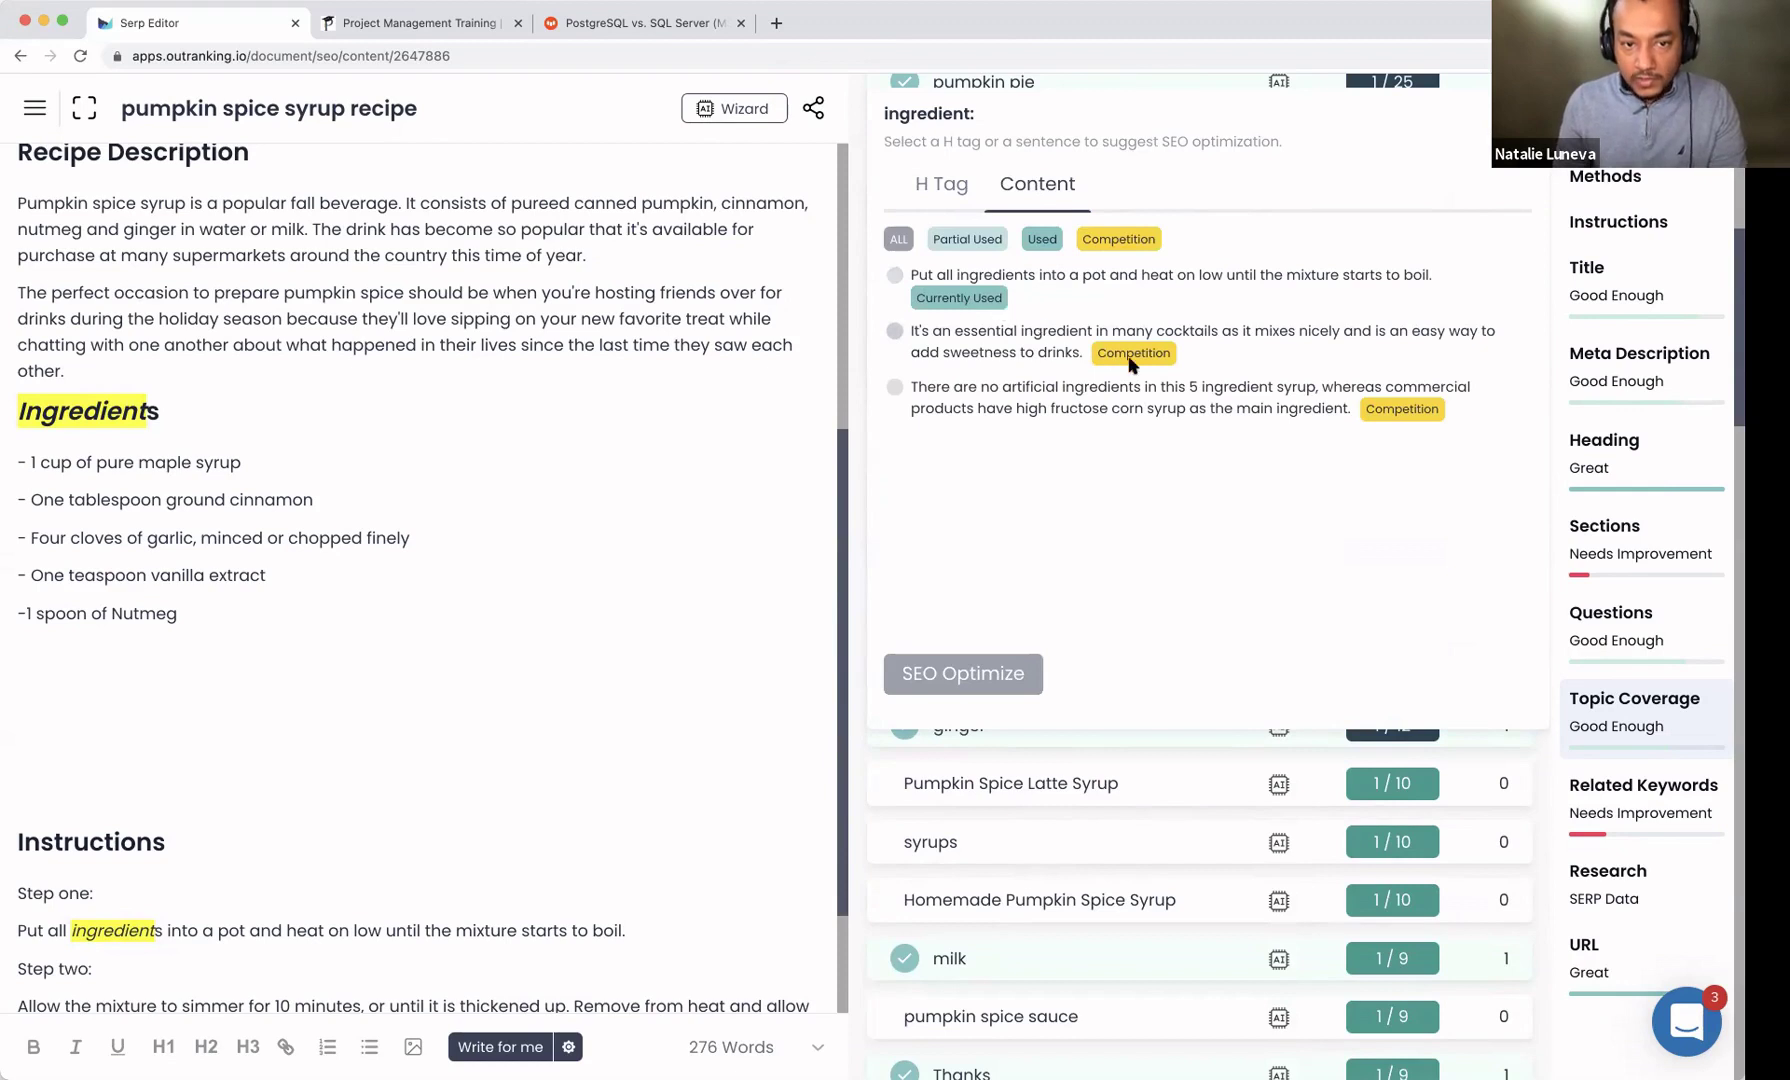
pyautogui.click(933, 347)
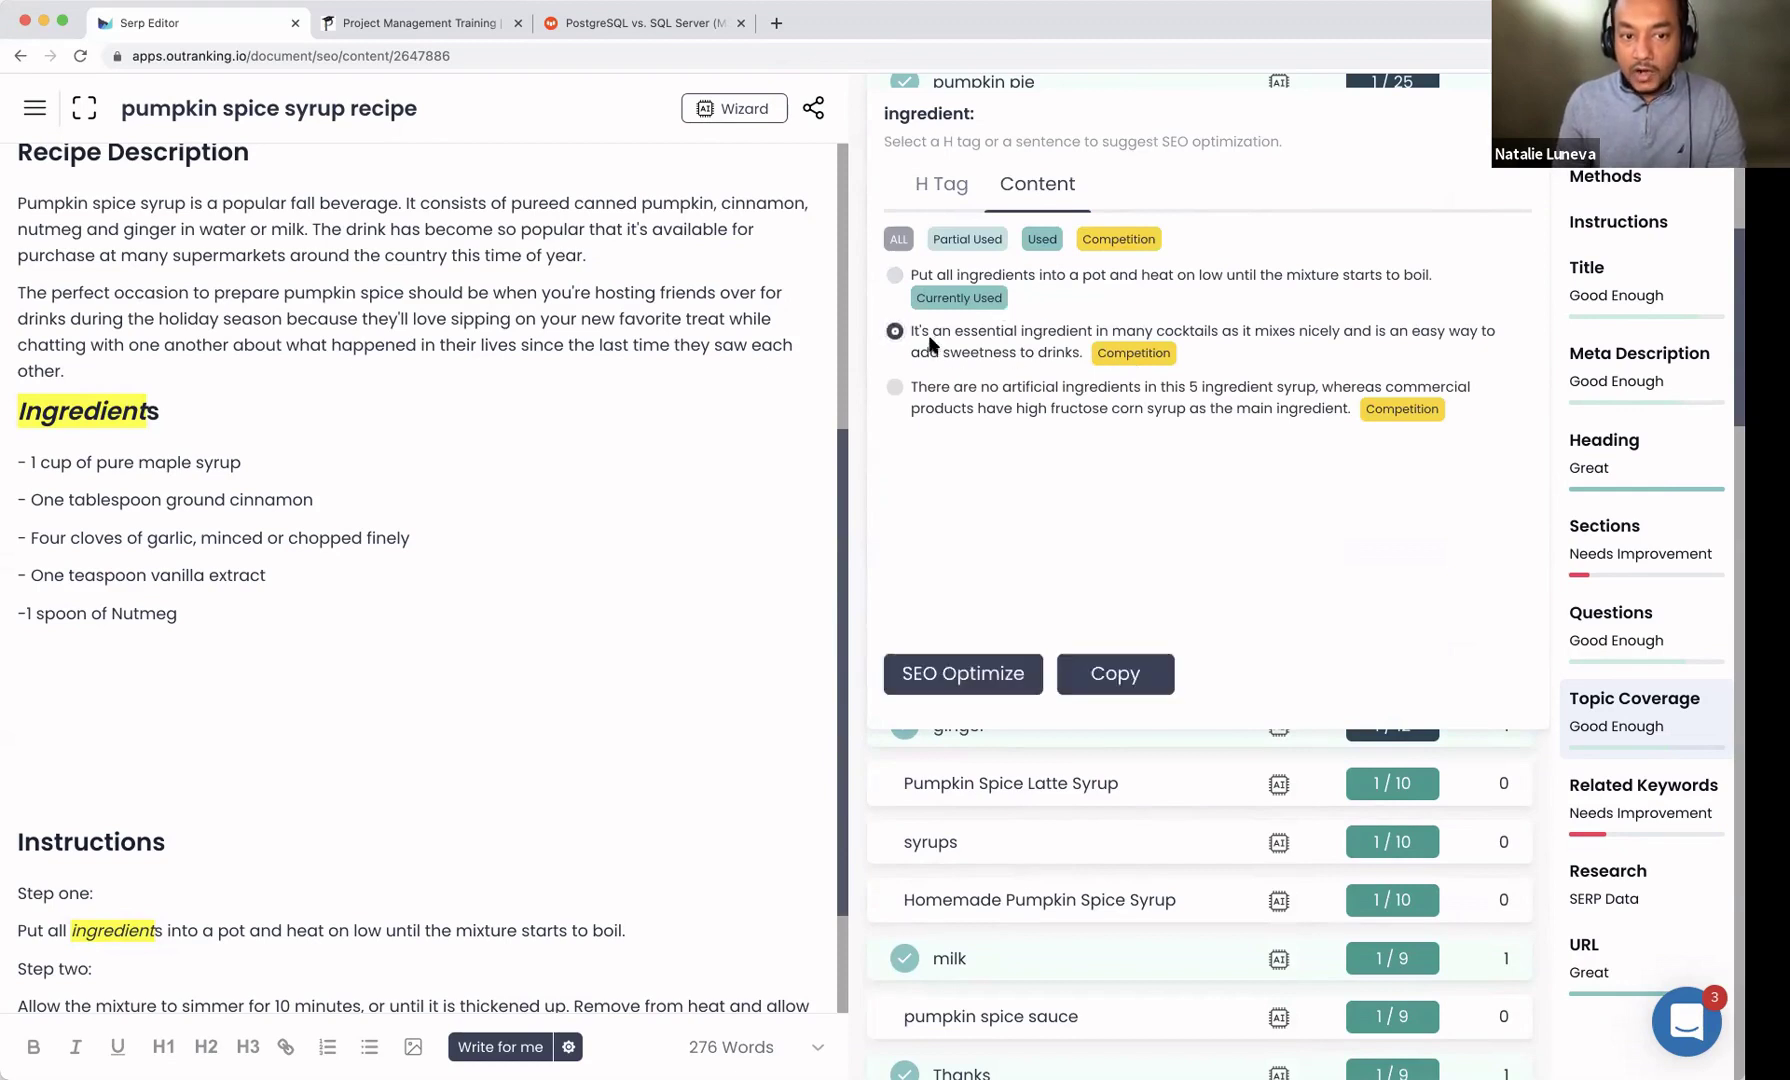
pyautogui.click(963, 690)
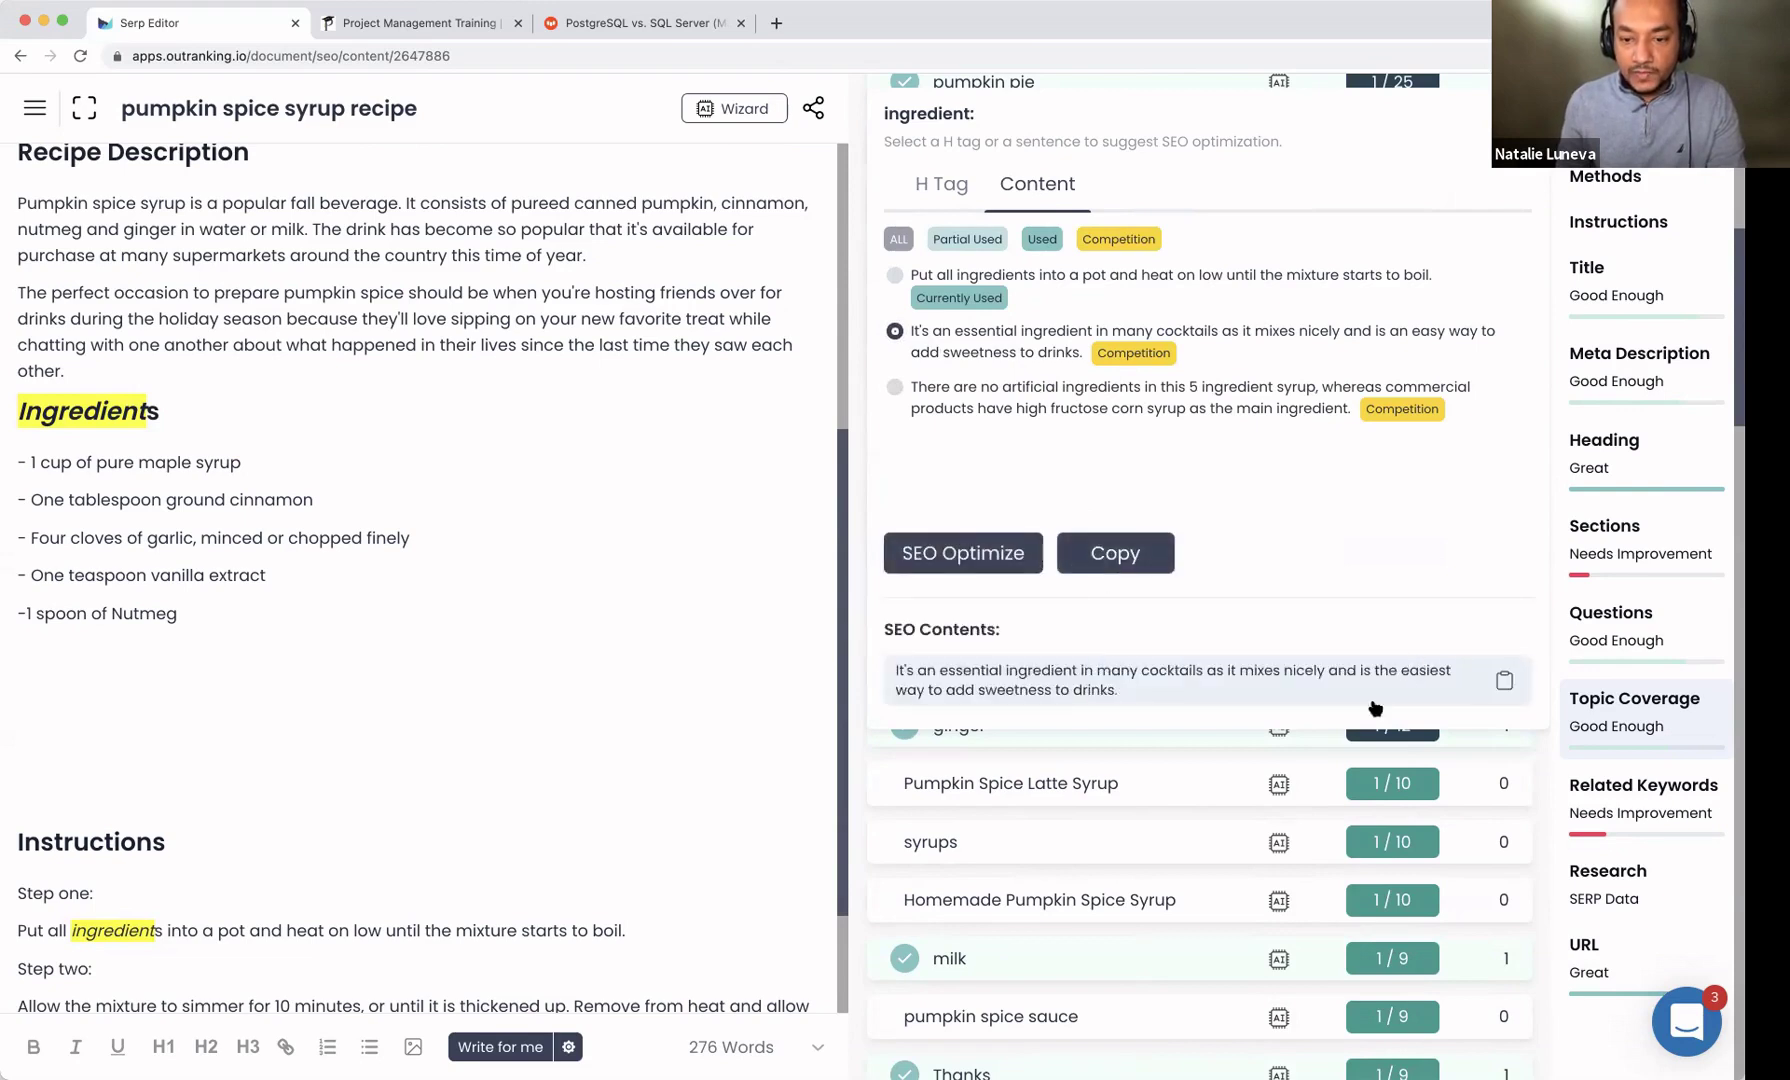
# Step: Try pasting the optimized sentence below the ingredients list and undo the paste
pyautogui.click(106, 653)
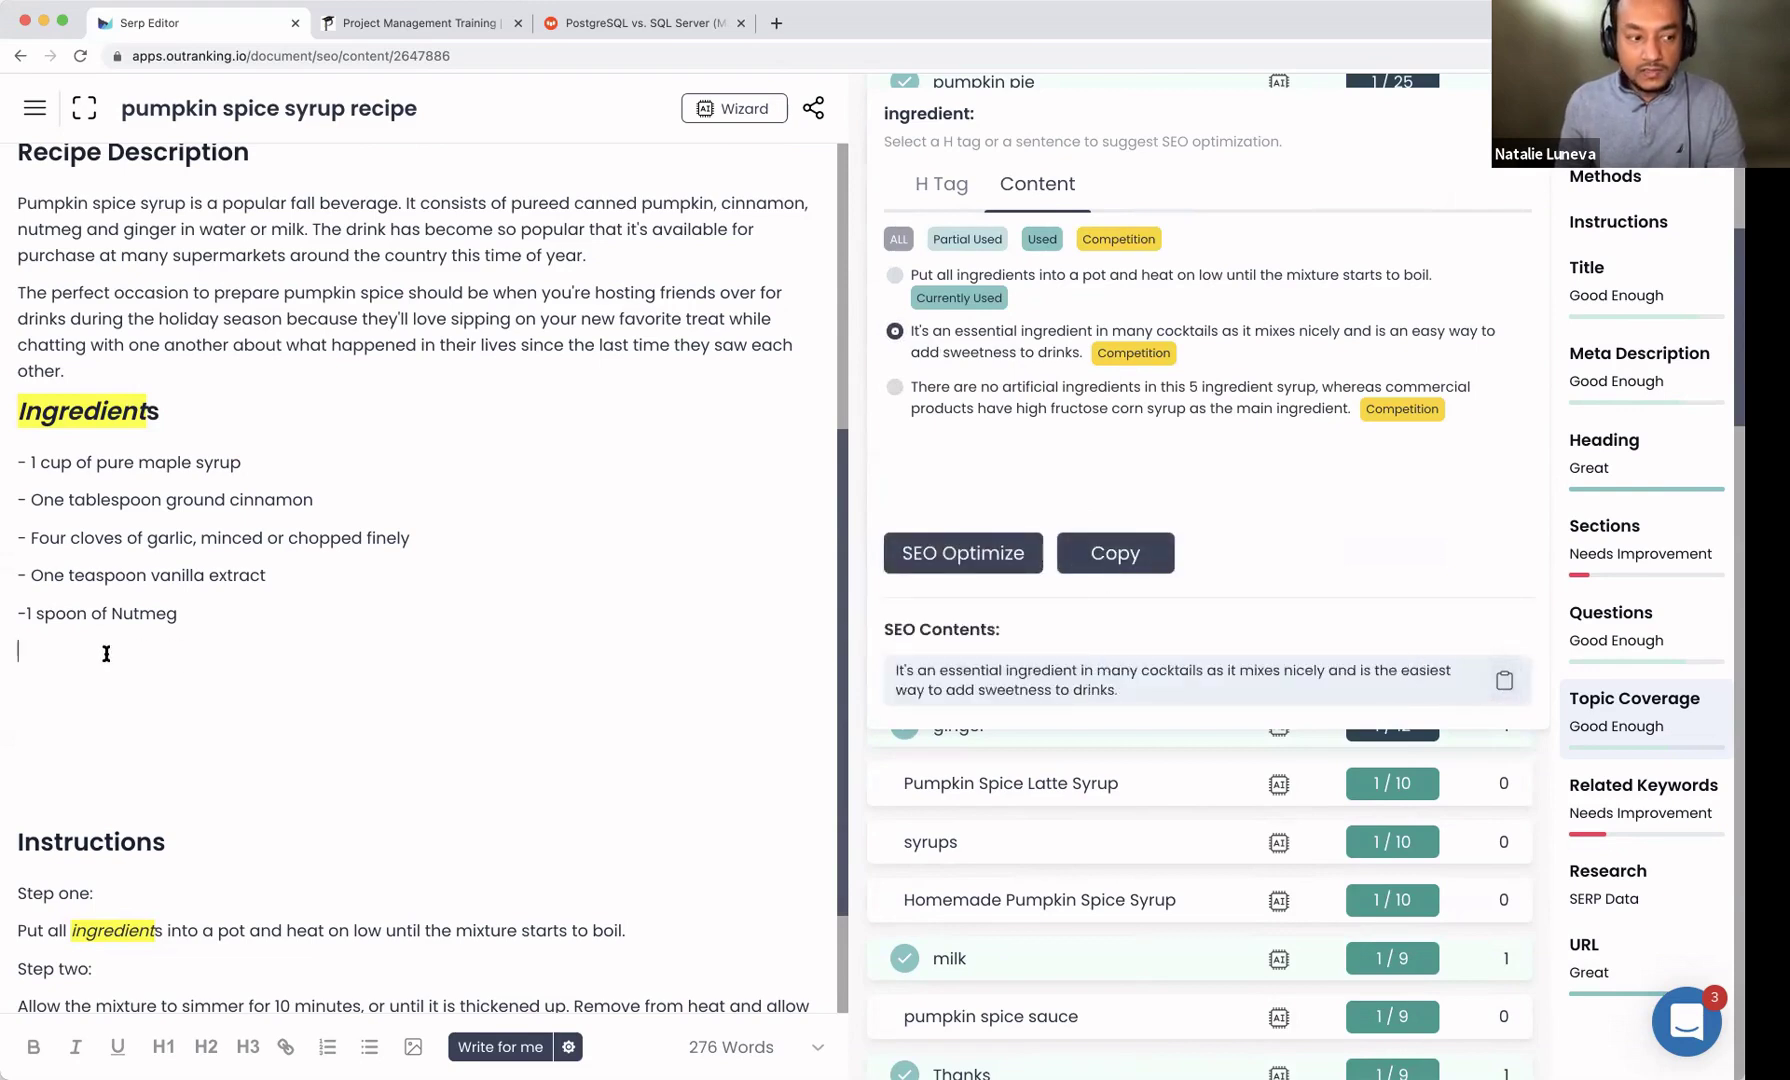
pyautogui.press('super+v')
pyautogui.press('super+z')
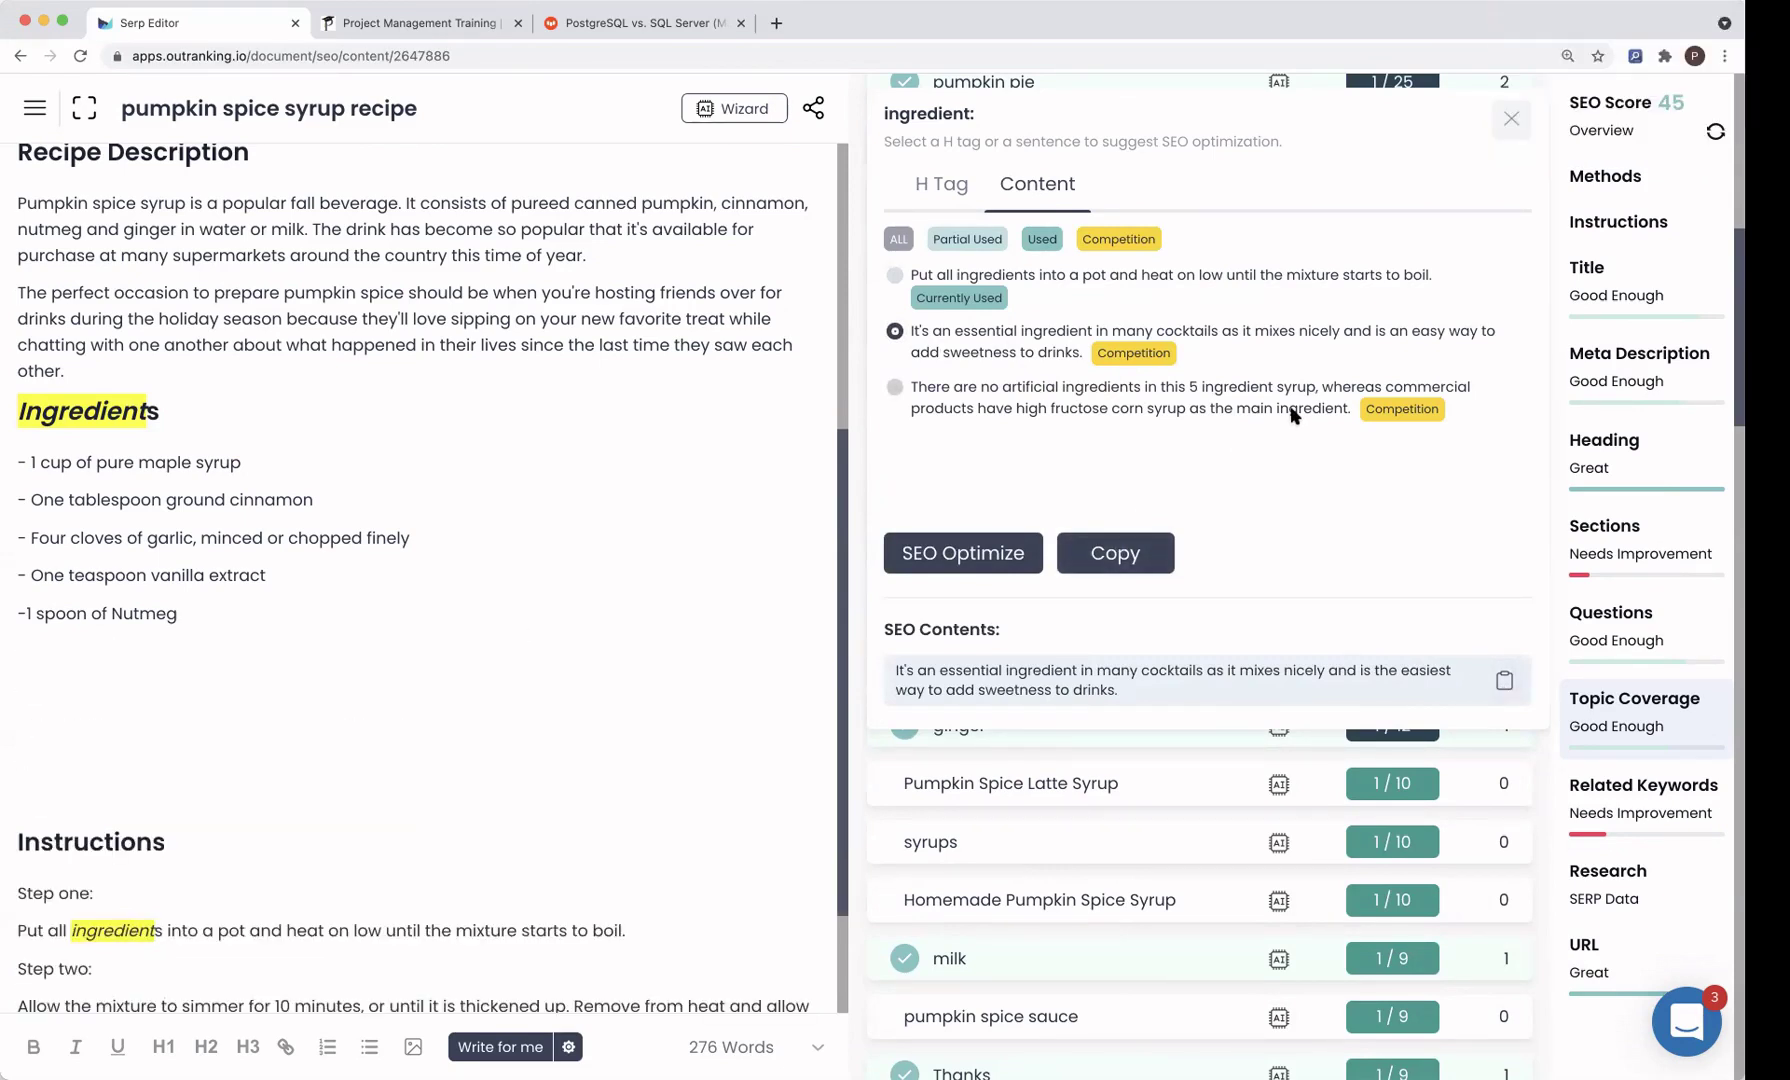
# Step: Check the "ingredient" content suggestions by Used and Partial Used, review its H tag suggestions, and close them
pyautogui.click(1042, 243)
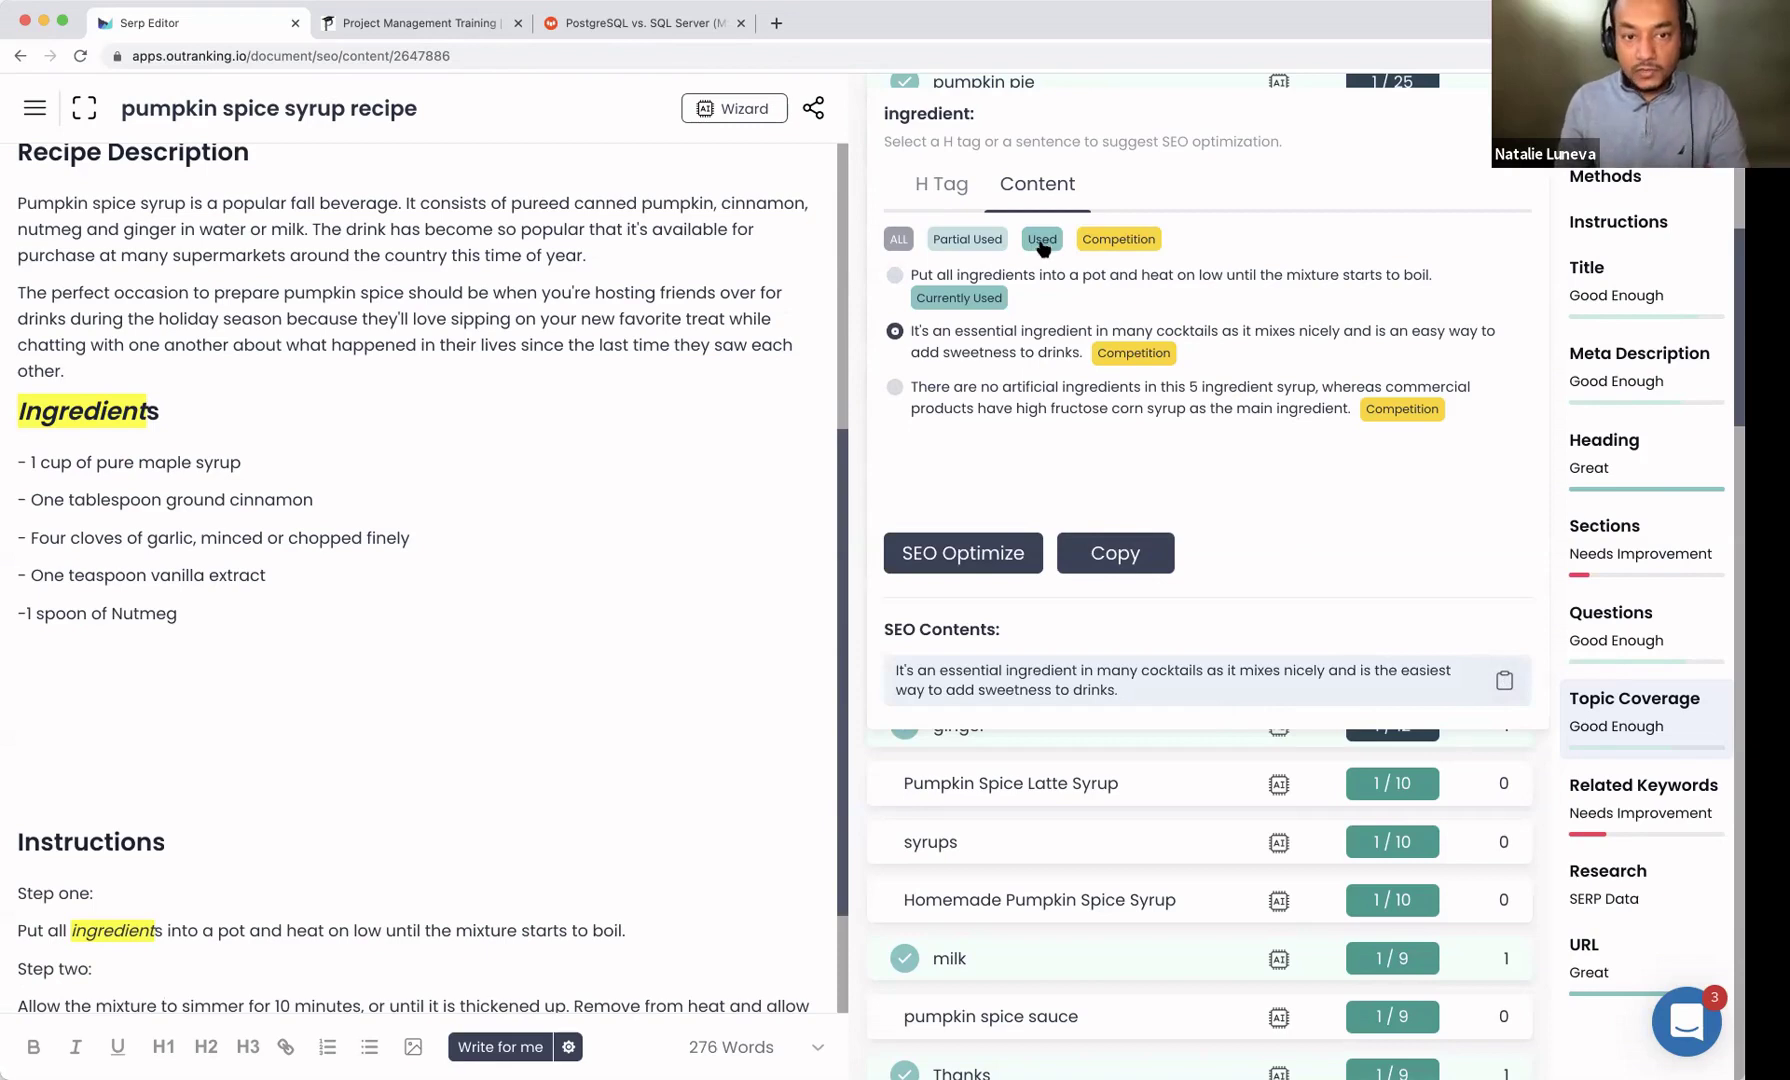
pyautogui.click(972, 243)
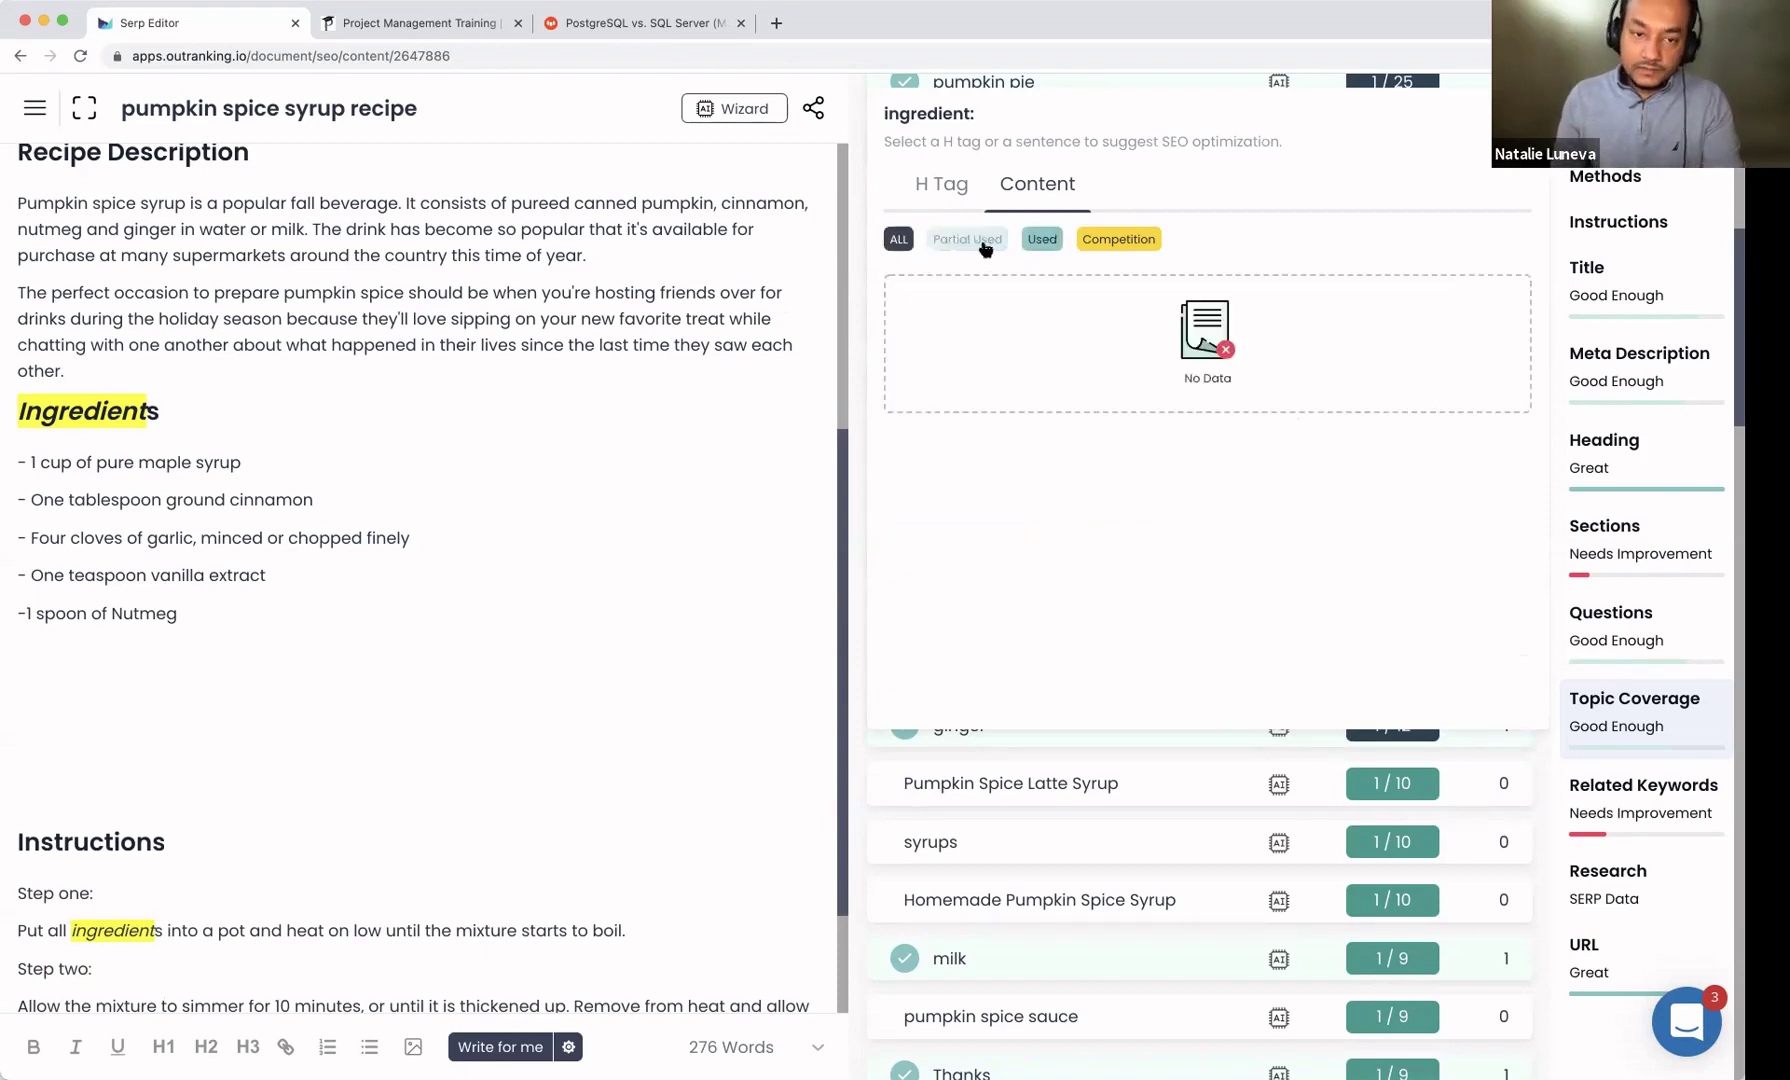
pyautogui.click(938, 184)
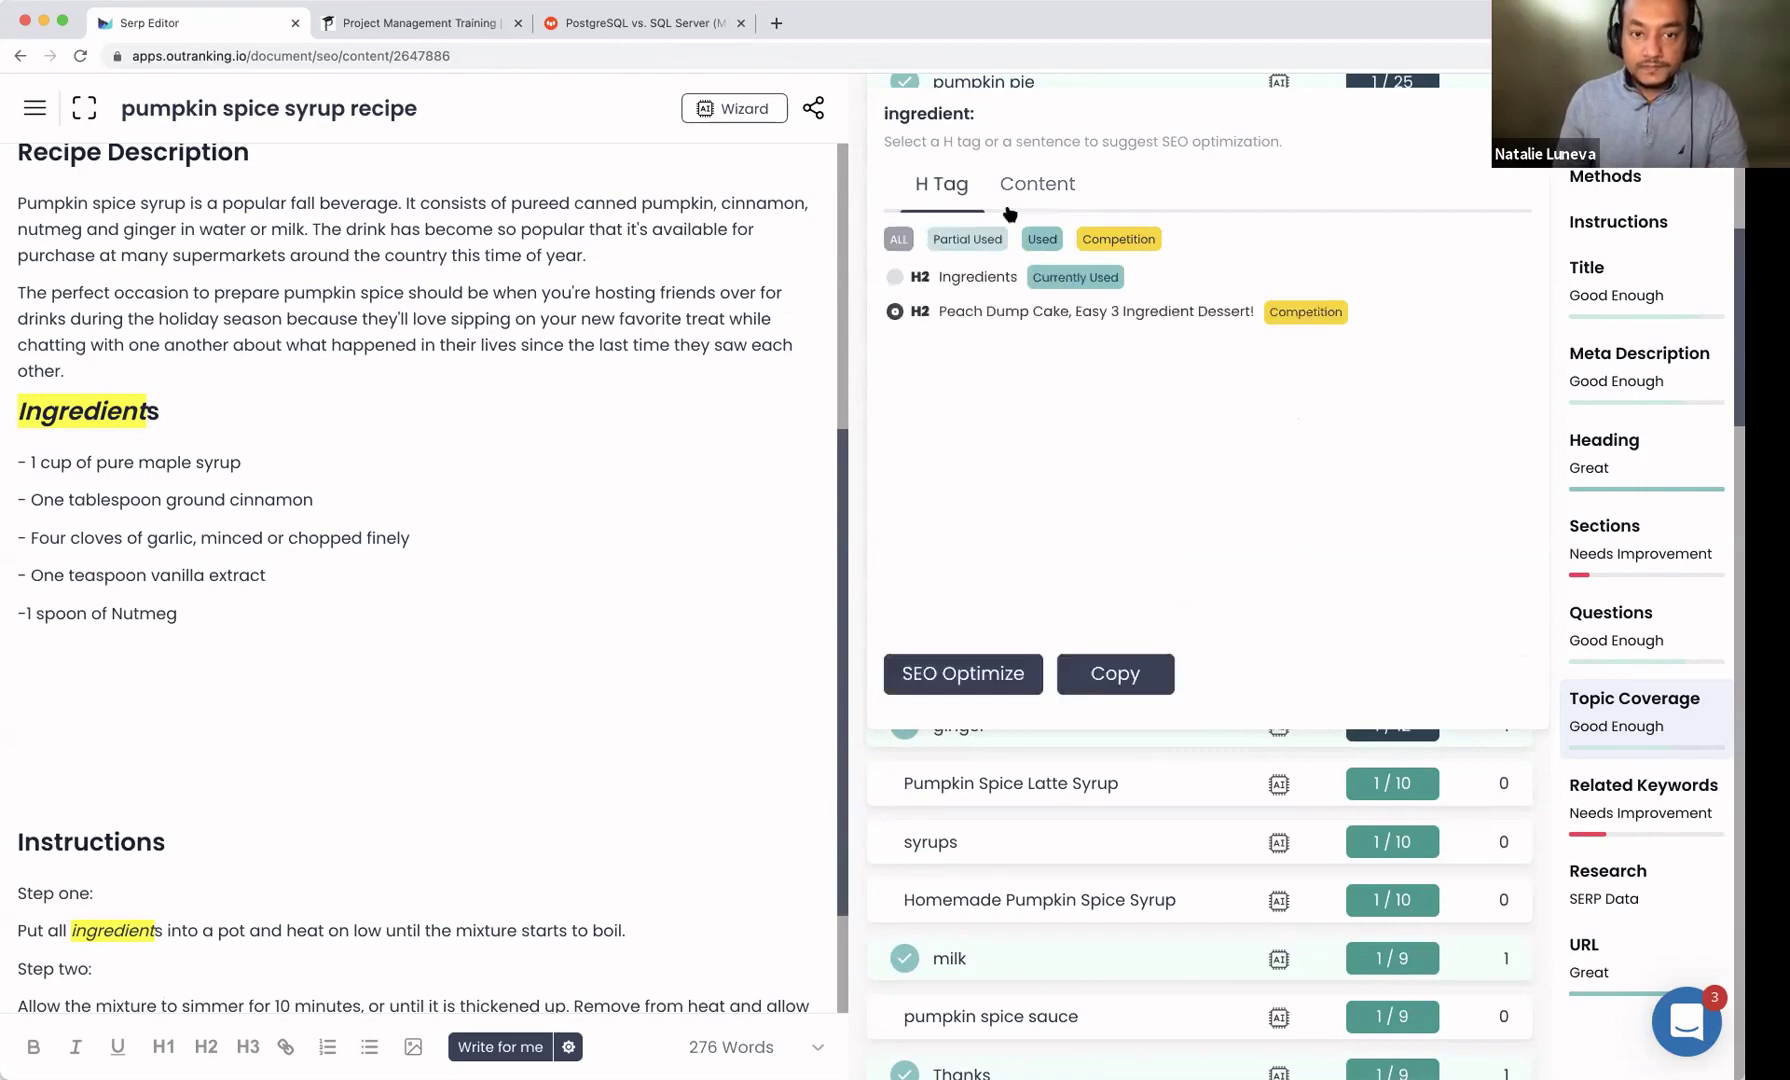
pyautogui.press('Escape')
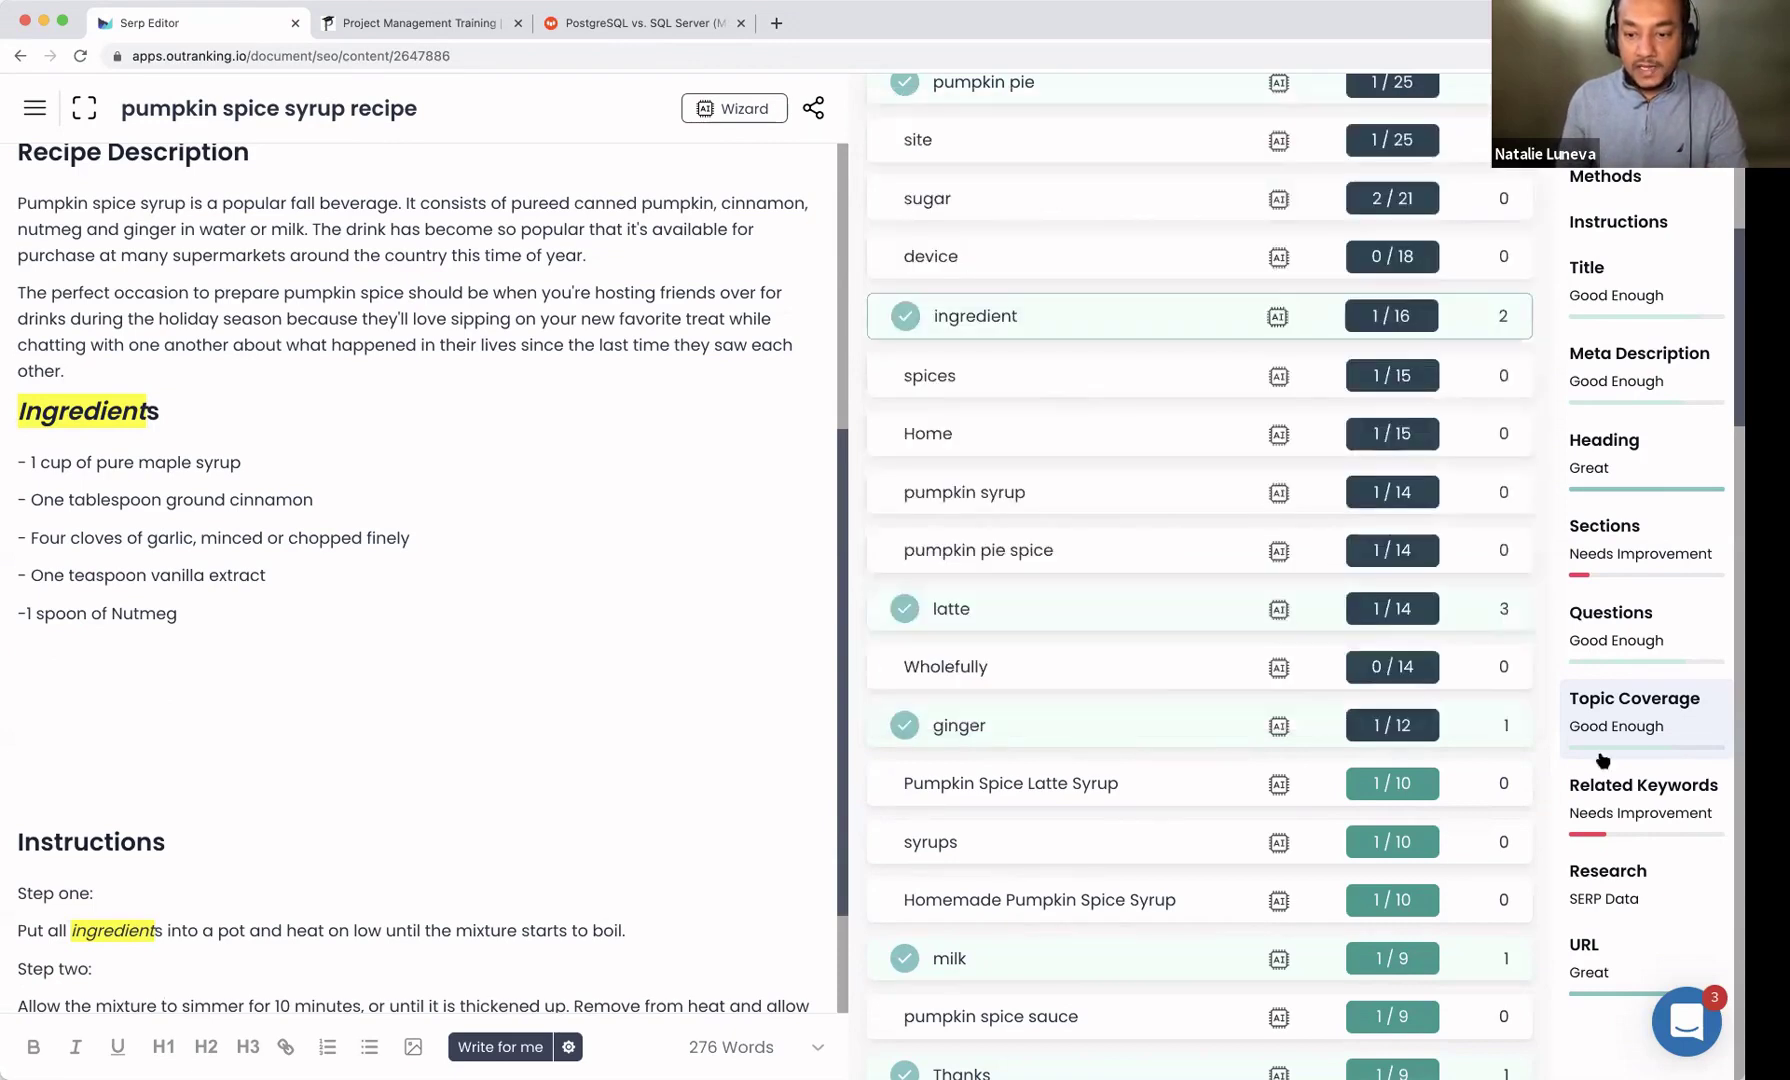
# Step: Open the Related Keywords heat map and examine how the highest-ranked keywords are used across competitors' titles, descriptions, URLs and headings
pyautogui.click(1655, 798)
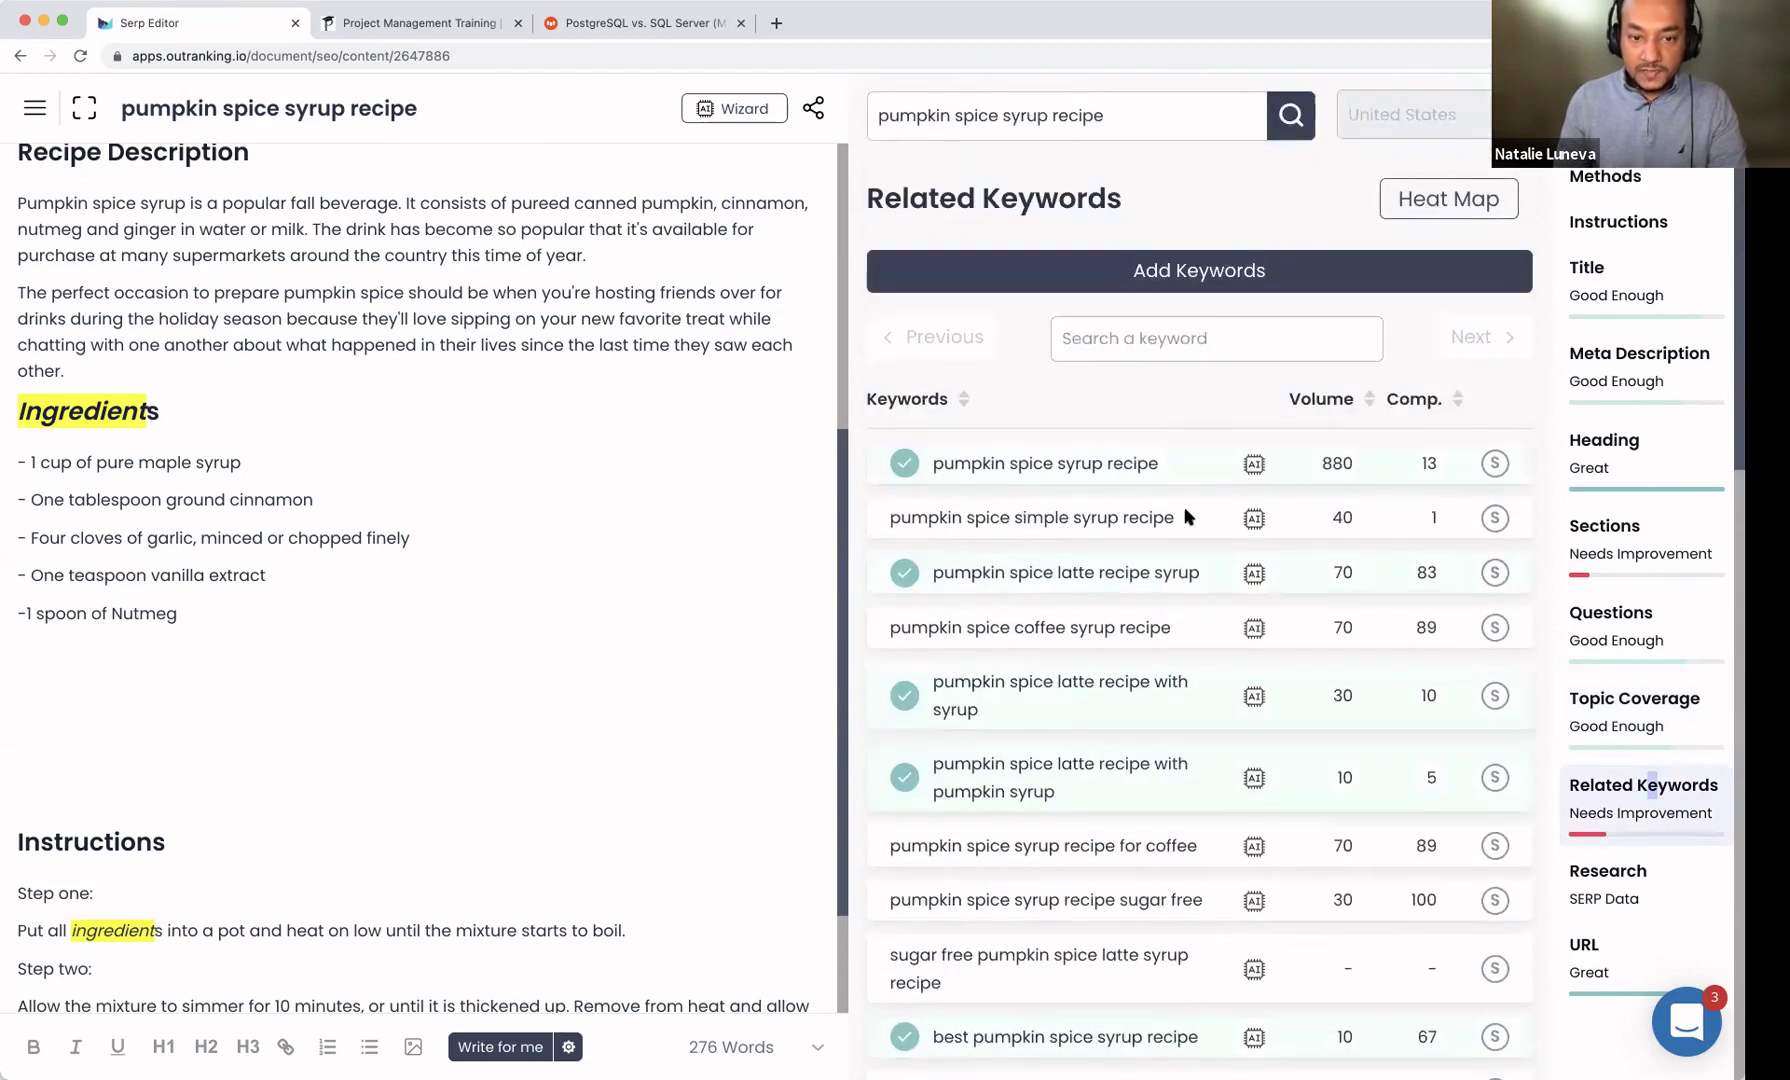
pyautogui.click(1440, 207)
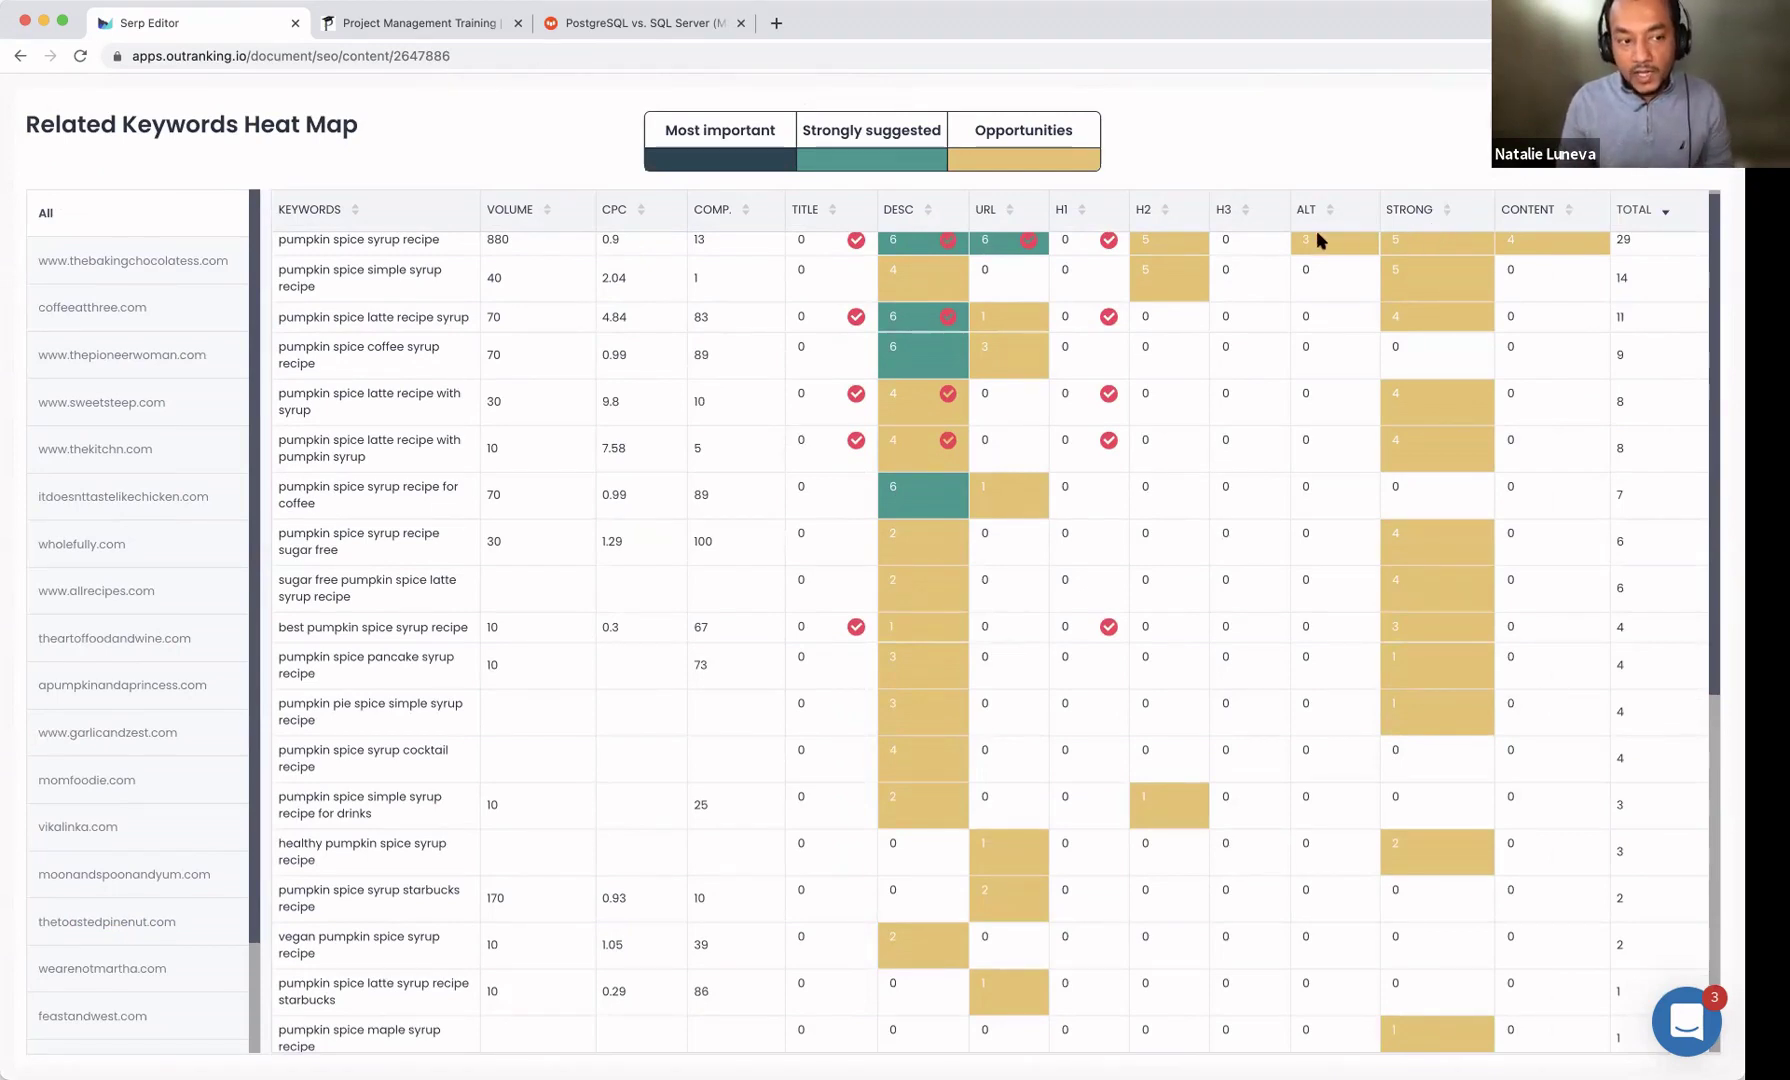
pyautogui.scroll(1, 314, 266)
pyautogui.moveTo(280, 245); pyautogui.dragTo(1538, 715)
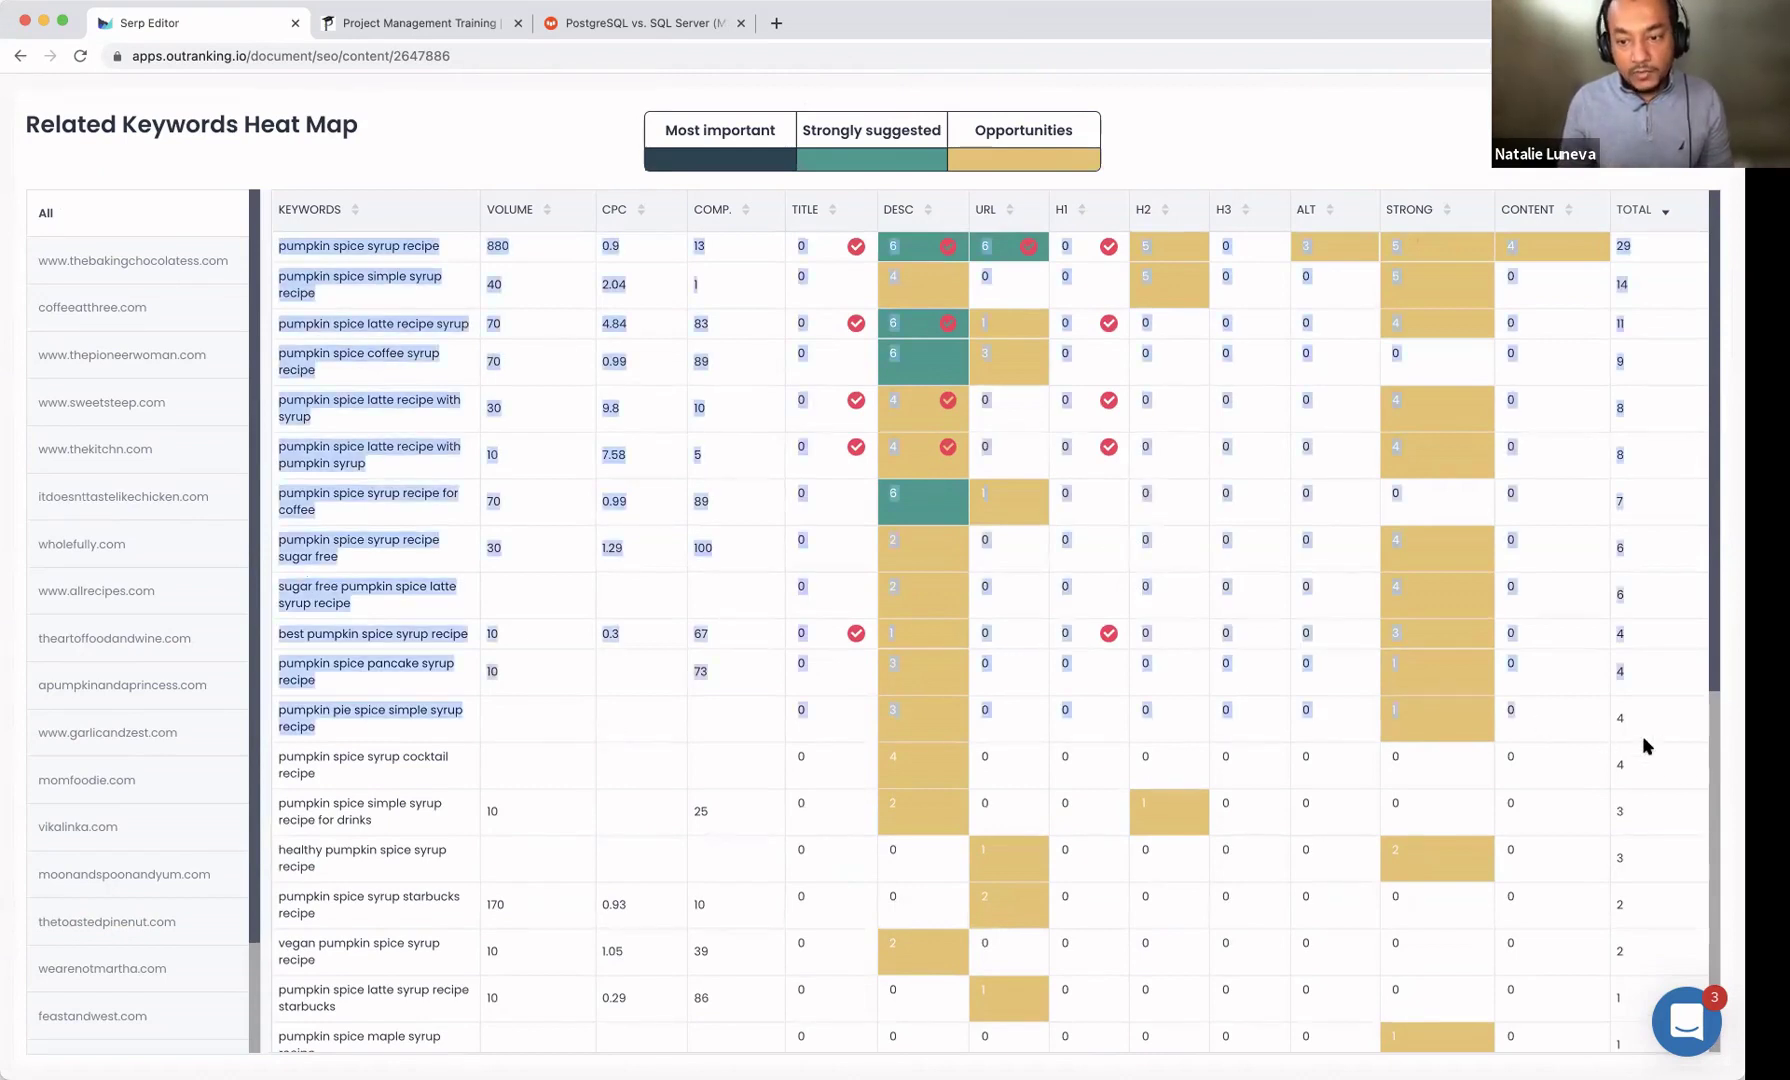
pyautogui.click(1670, 758)
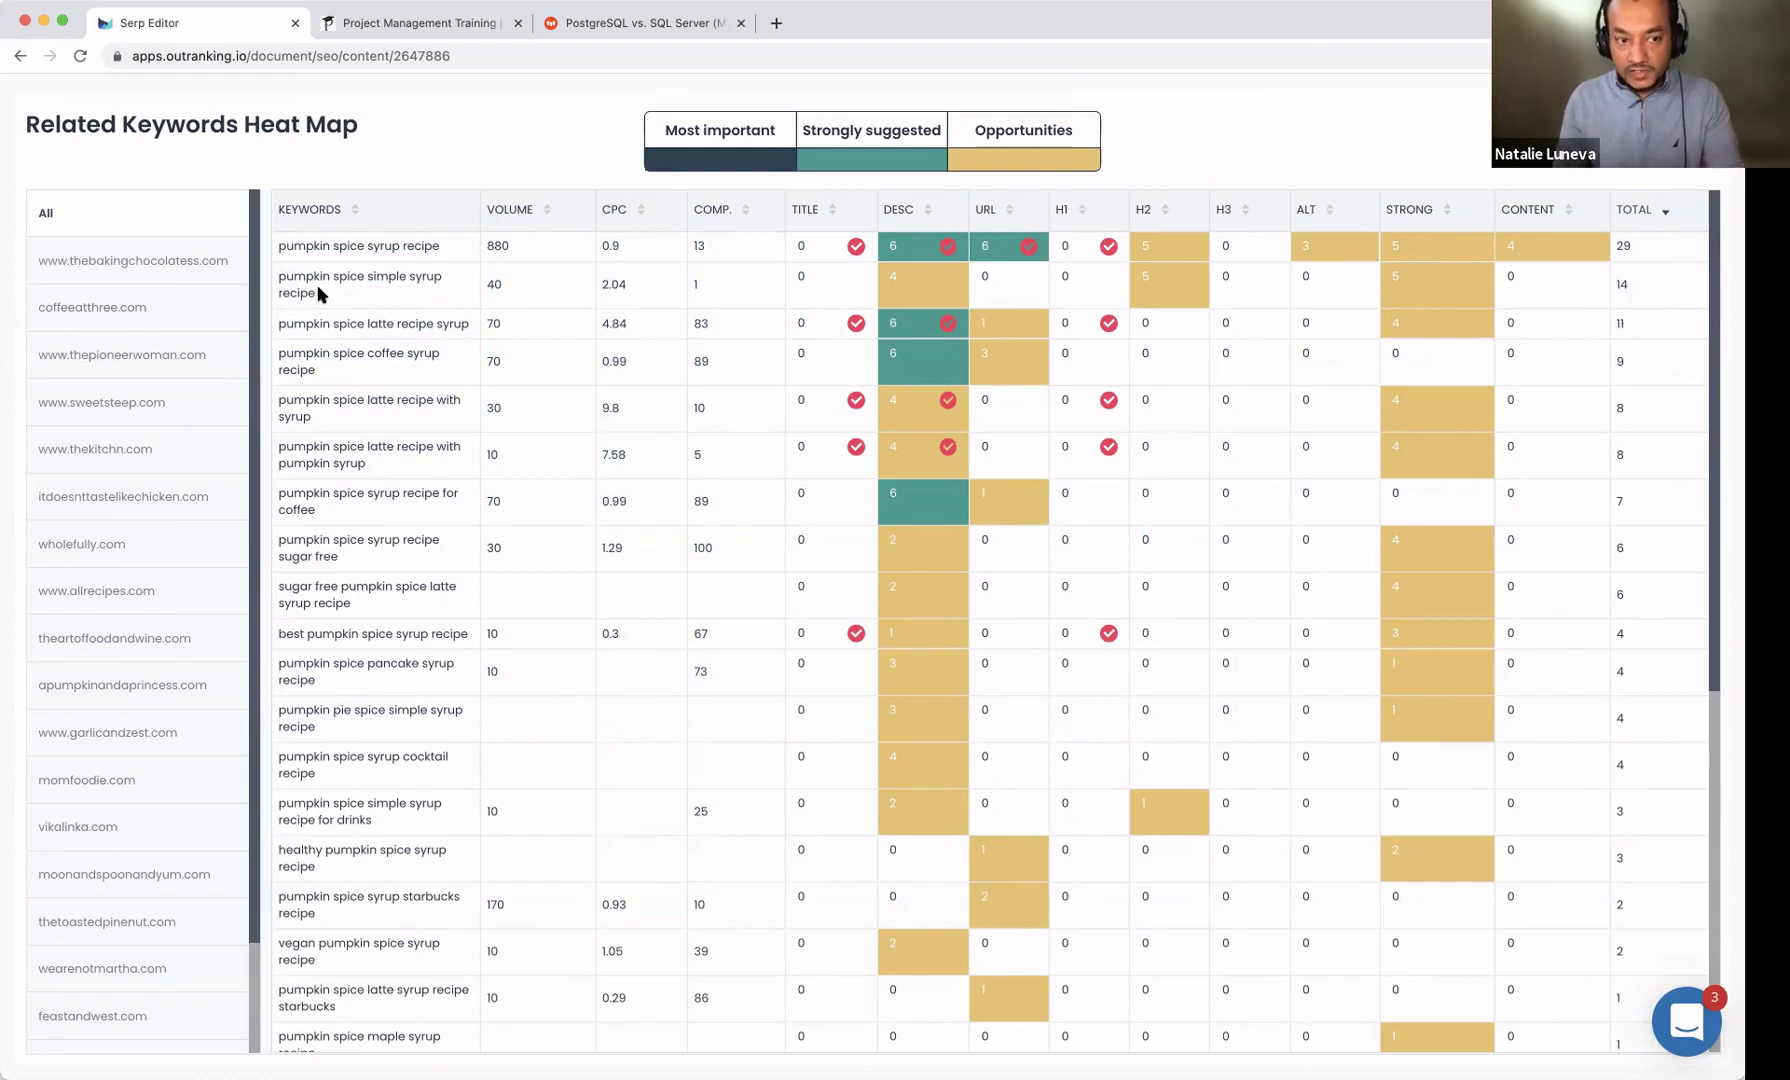
# Step: Review lower-ranked heat map keywords such as "vegan pumpkin spice syrup recipe" and "pumpkin spice pancake syrup recipe", and close the heat map
pyautogui.scroll(-1, 319, 293)
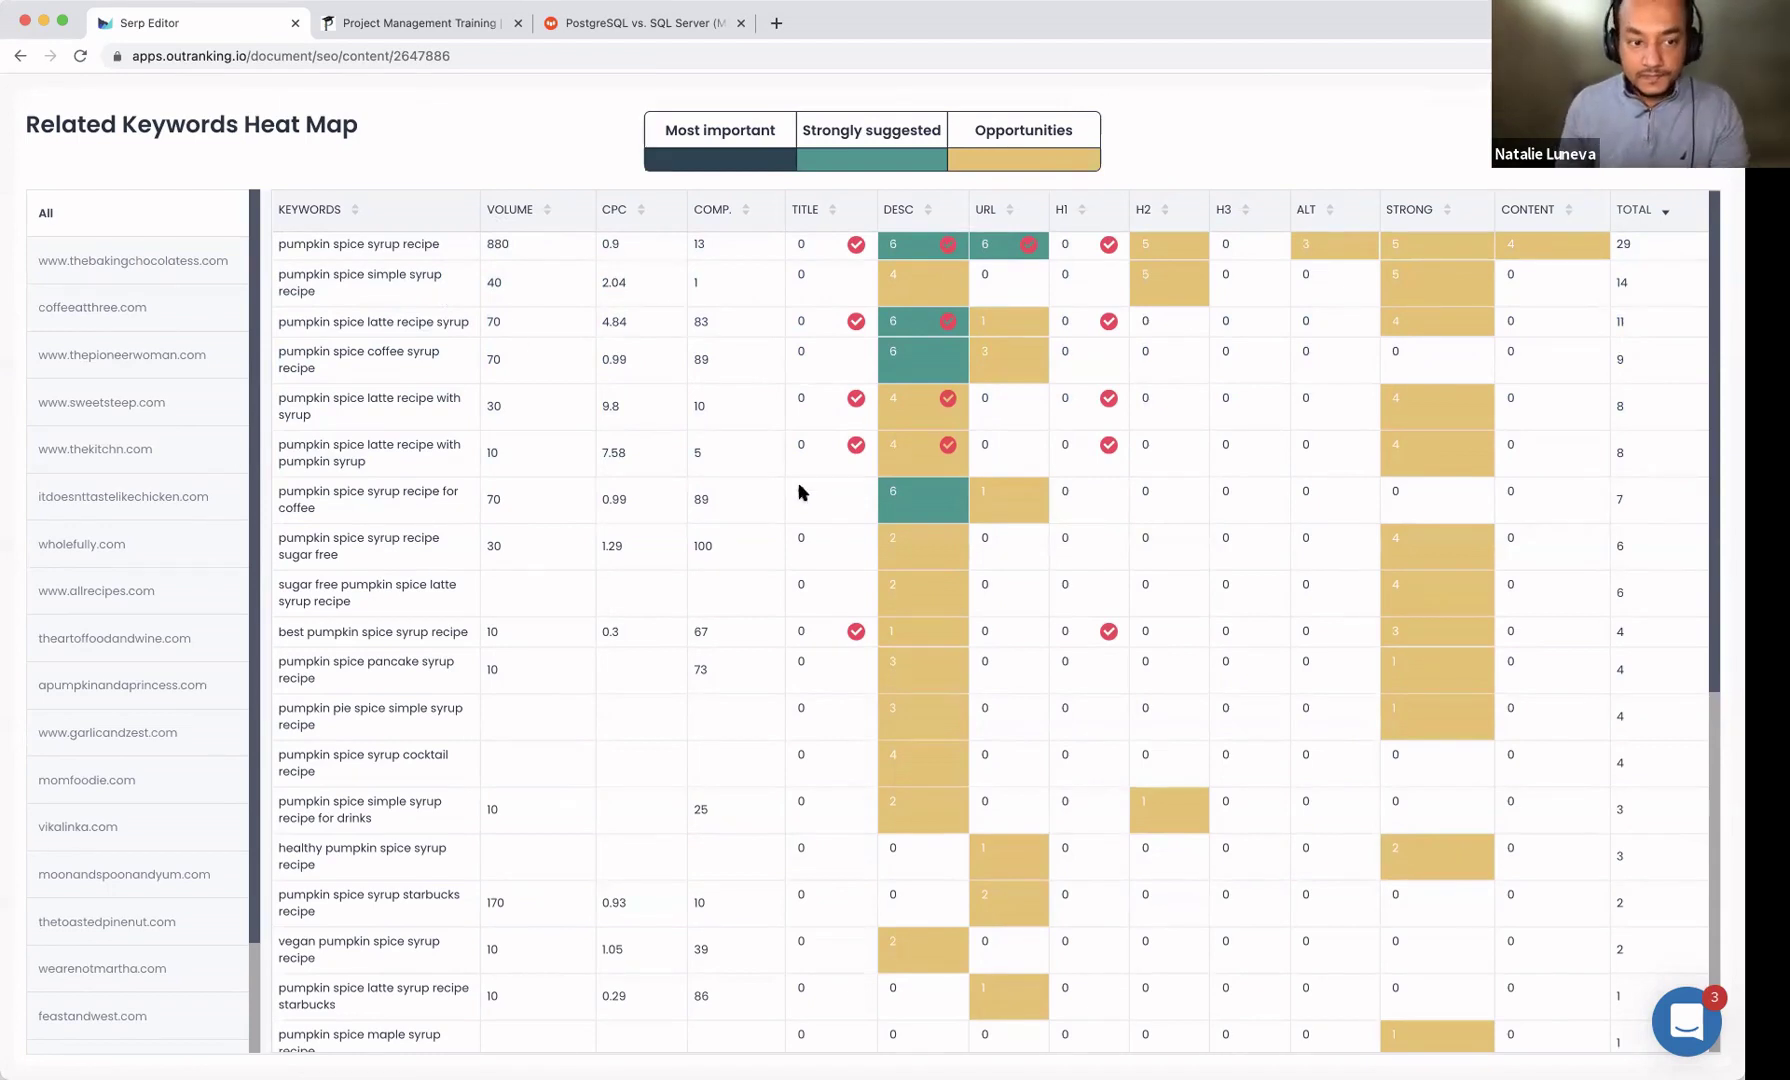
pyautogui.scroll(-4, 798, 489)
pyautogui.scroll(3, 798, 489)
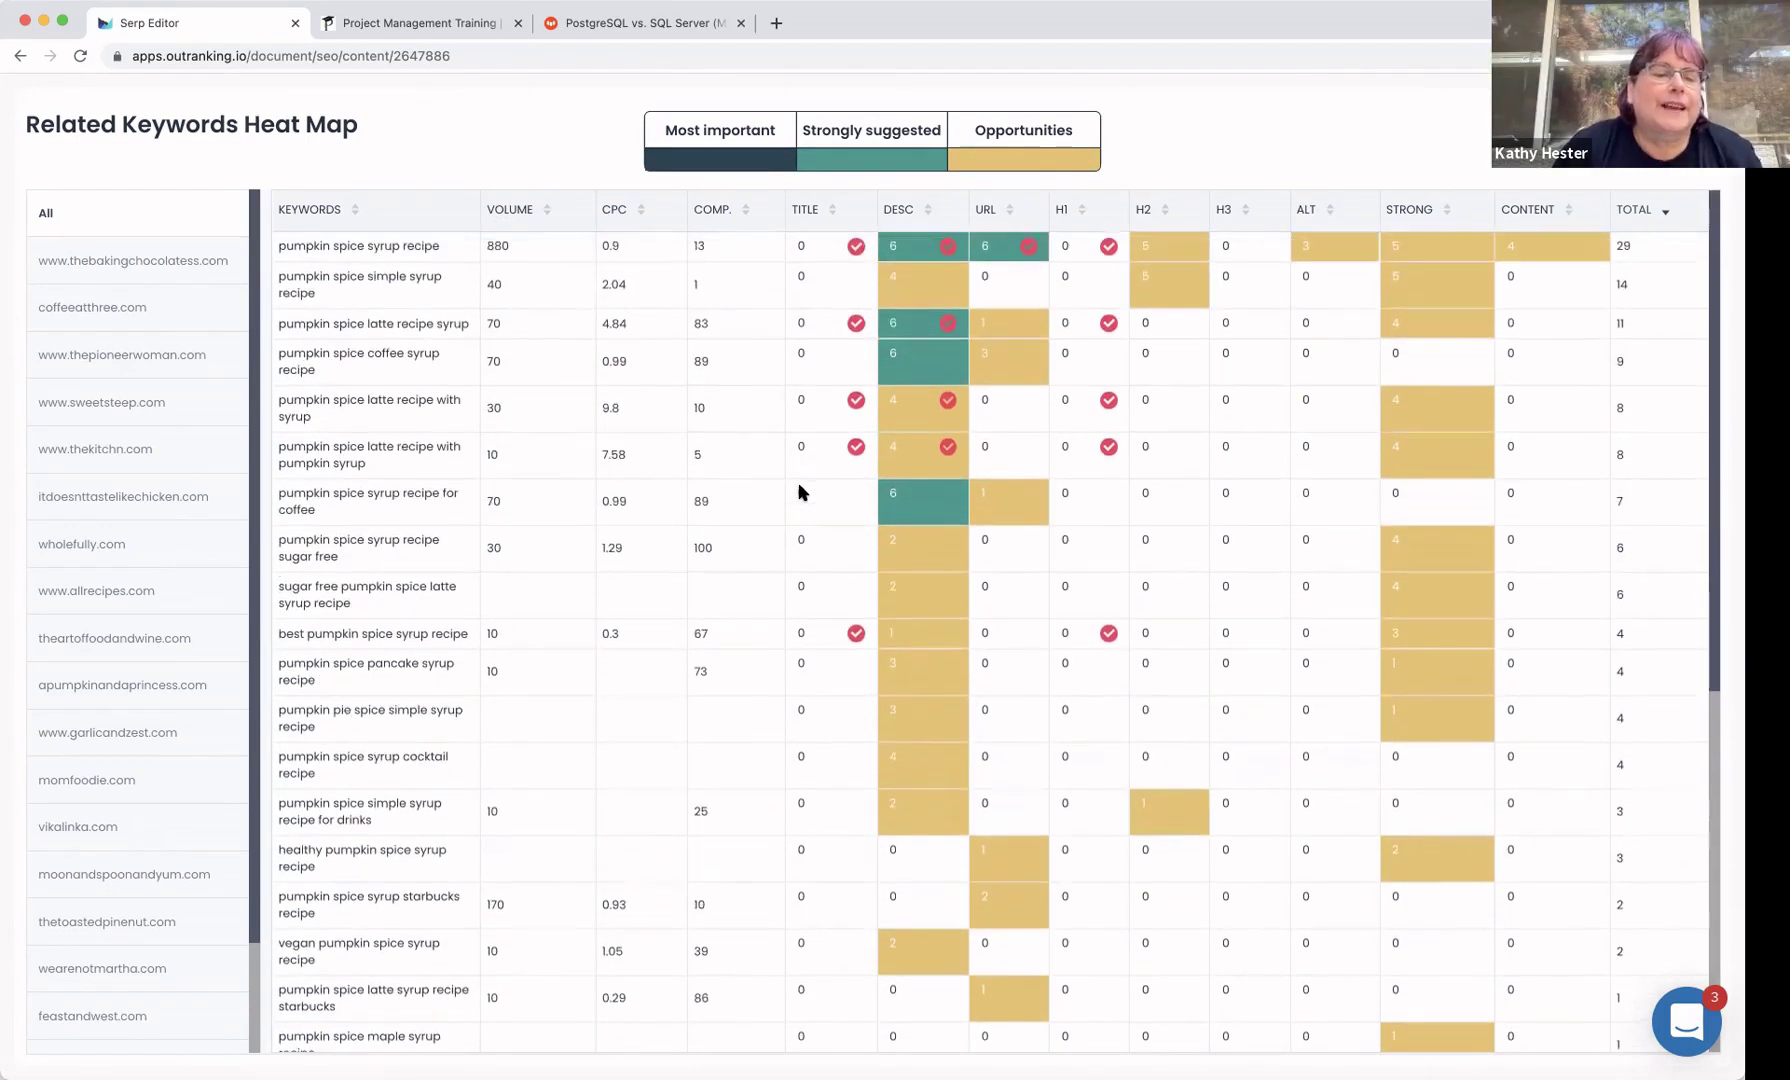
pyautogui.scroll(-2, 798, 489)
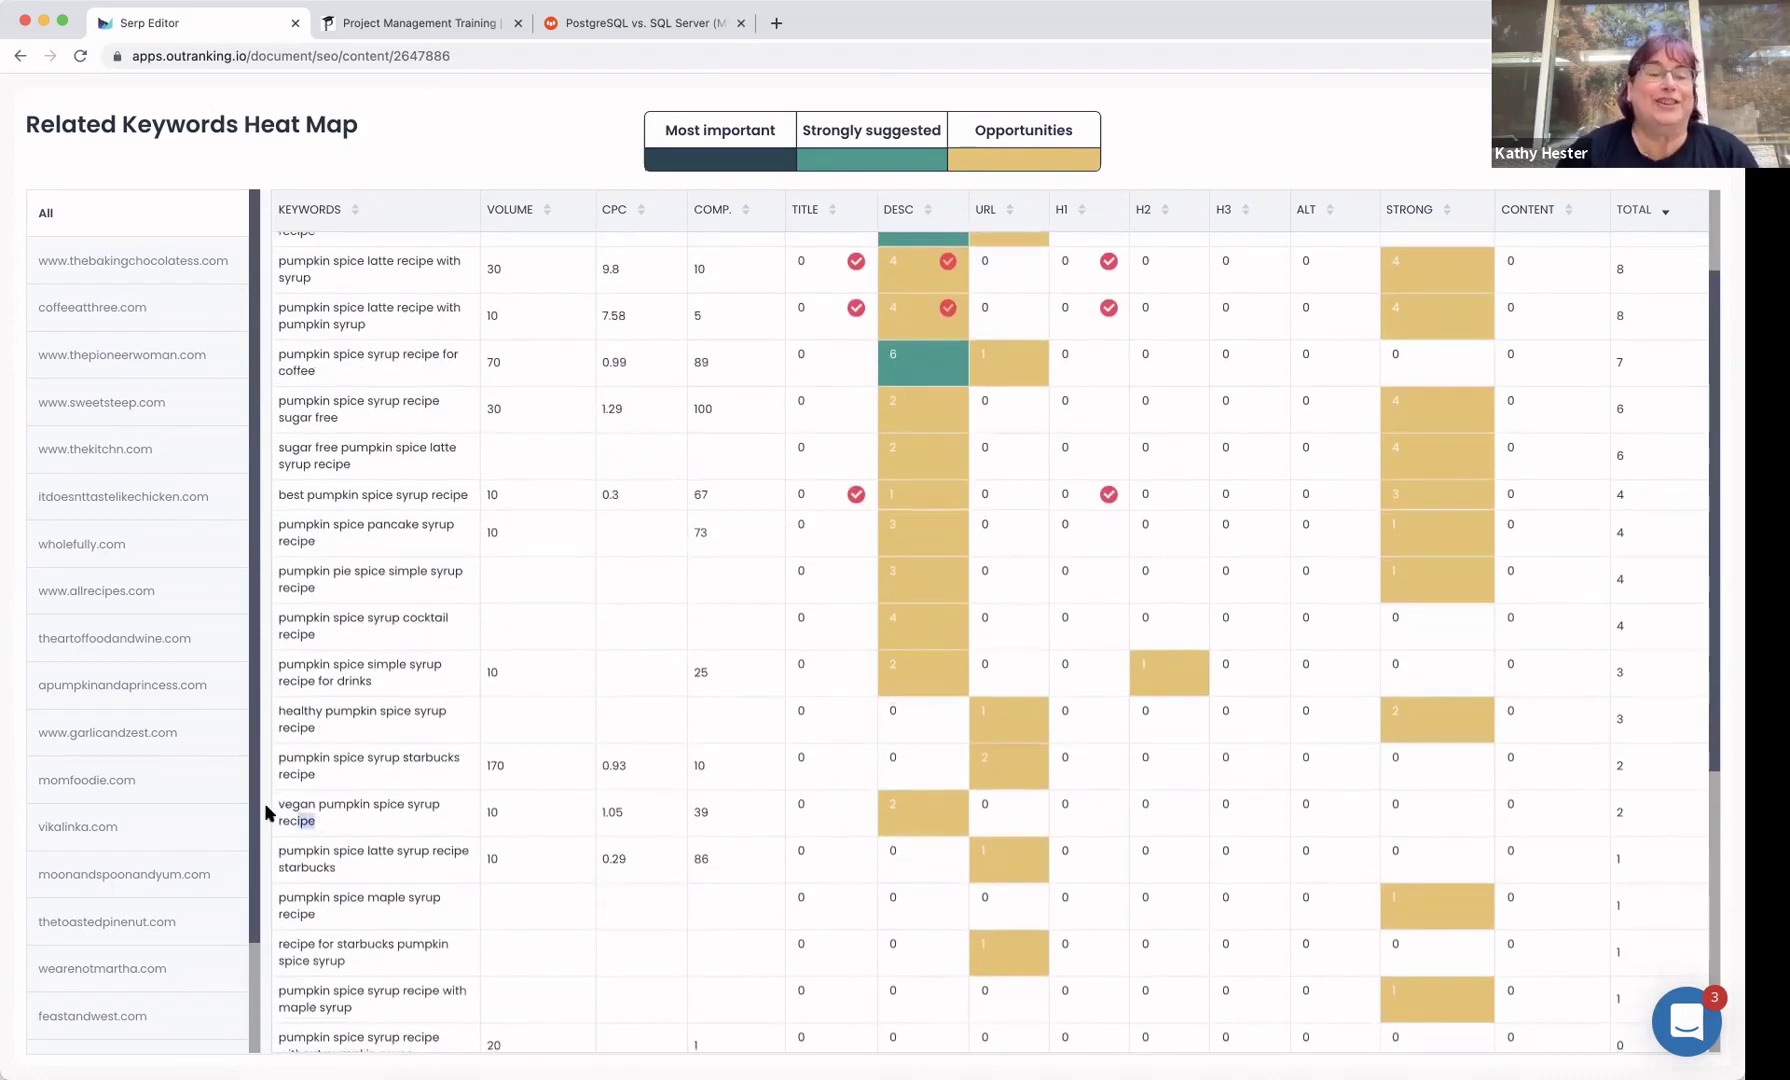
pyautogui.tripleClick(278, 803)
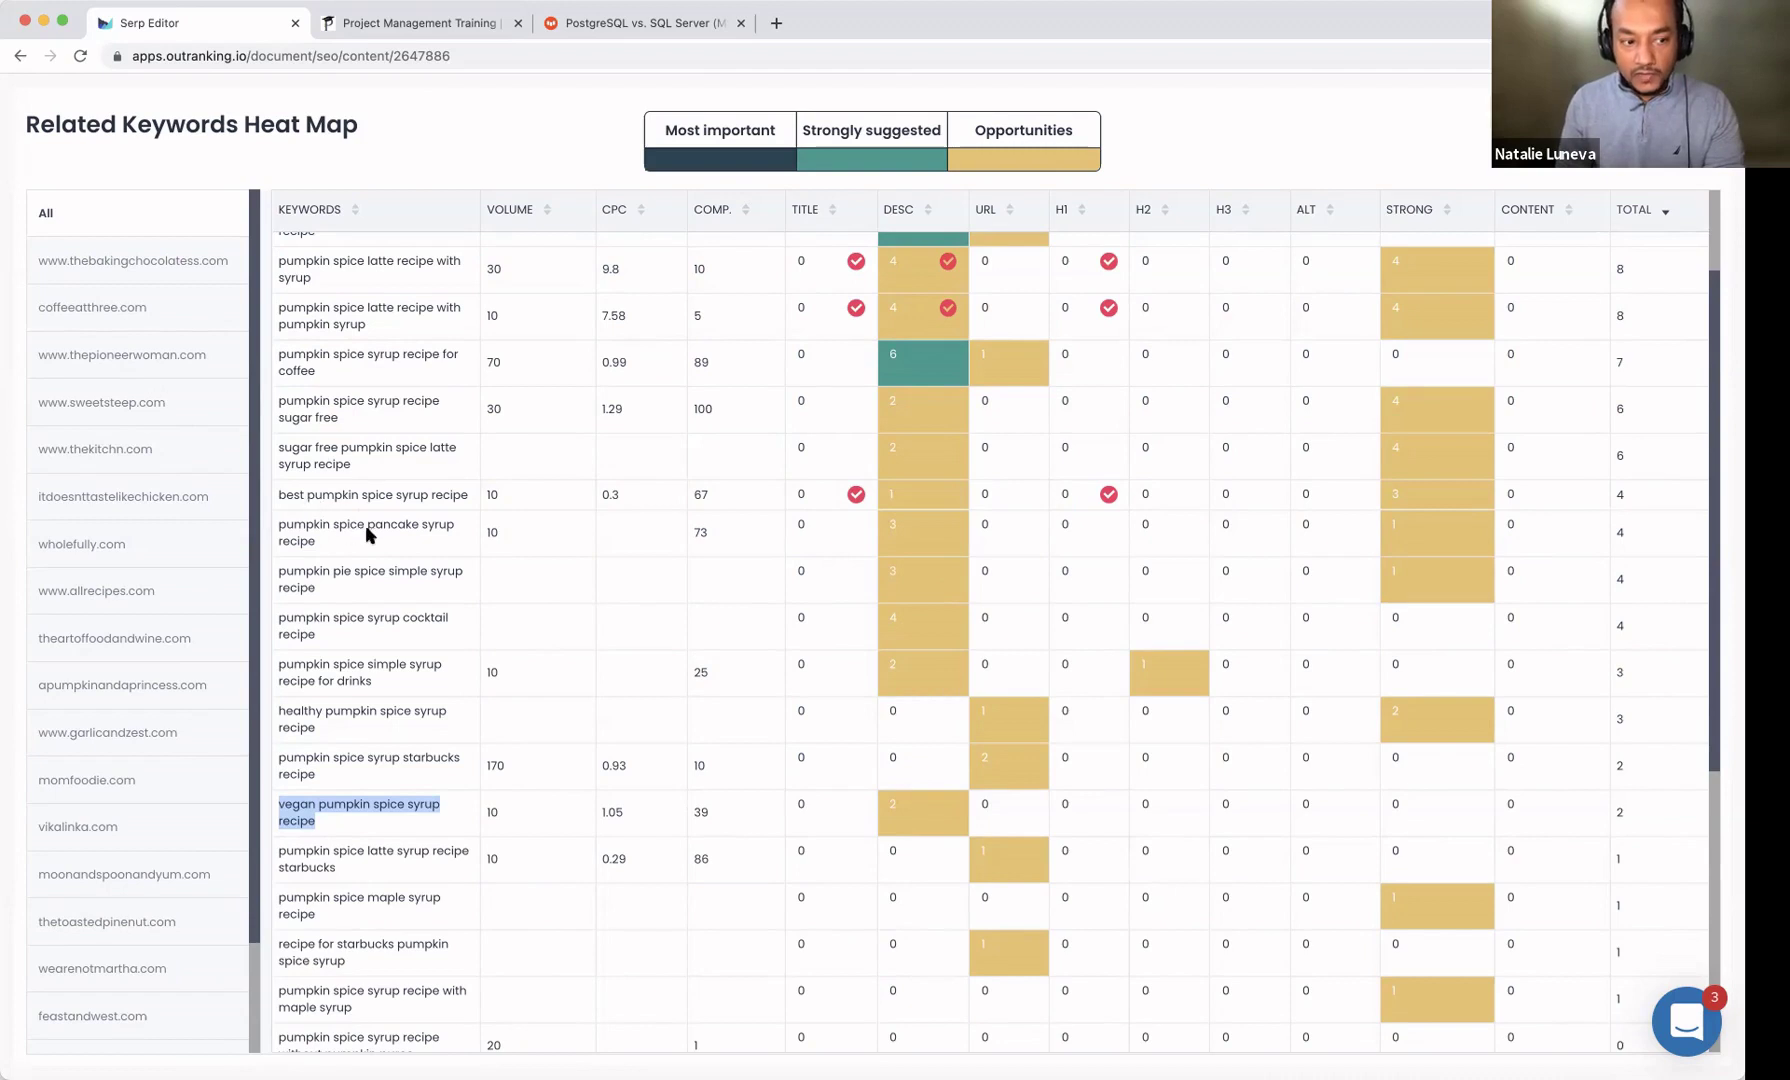
pyautogui.moveTo(367, 530)
pyautogui.mouseDown()
pyautogui.moveTo(279, 528)
pyautogui.moveTo(368, 524)
pyautogui.moveTo(368, 544)
pyautogui.mouseUp()
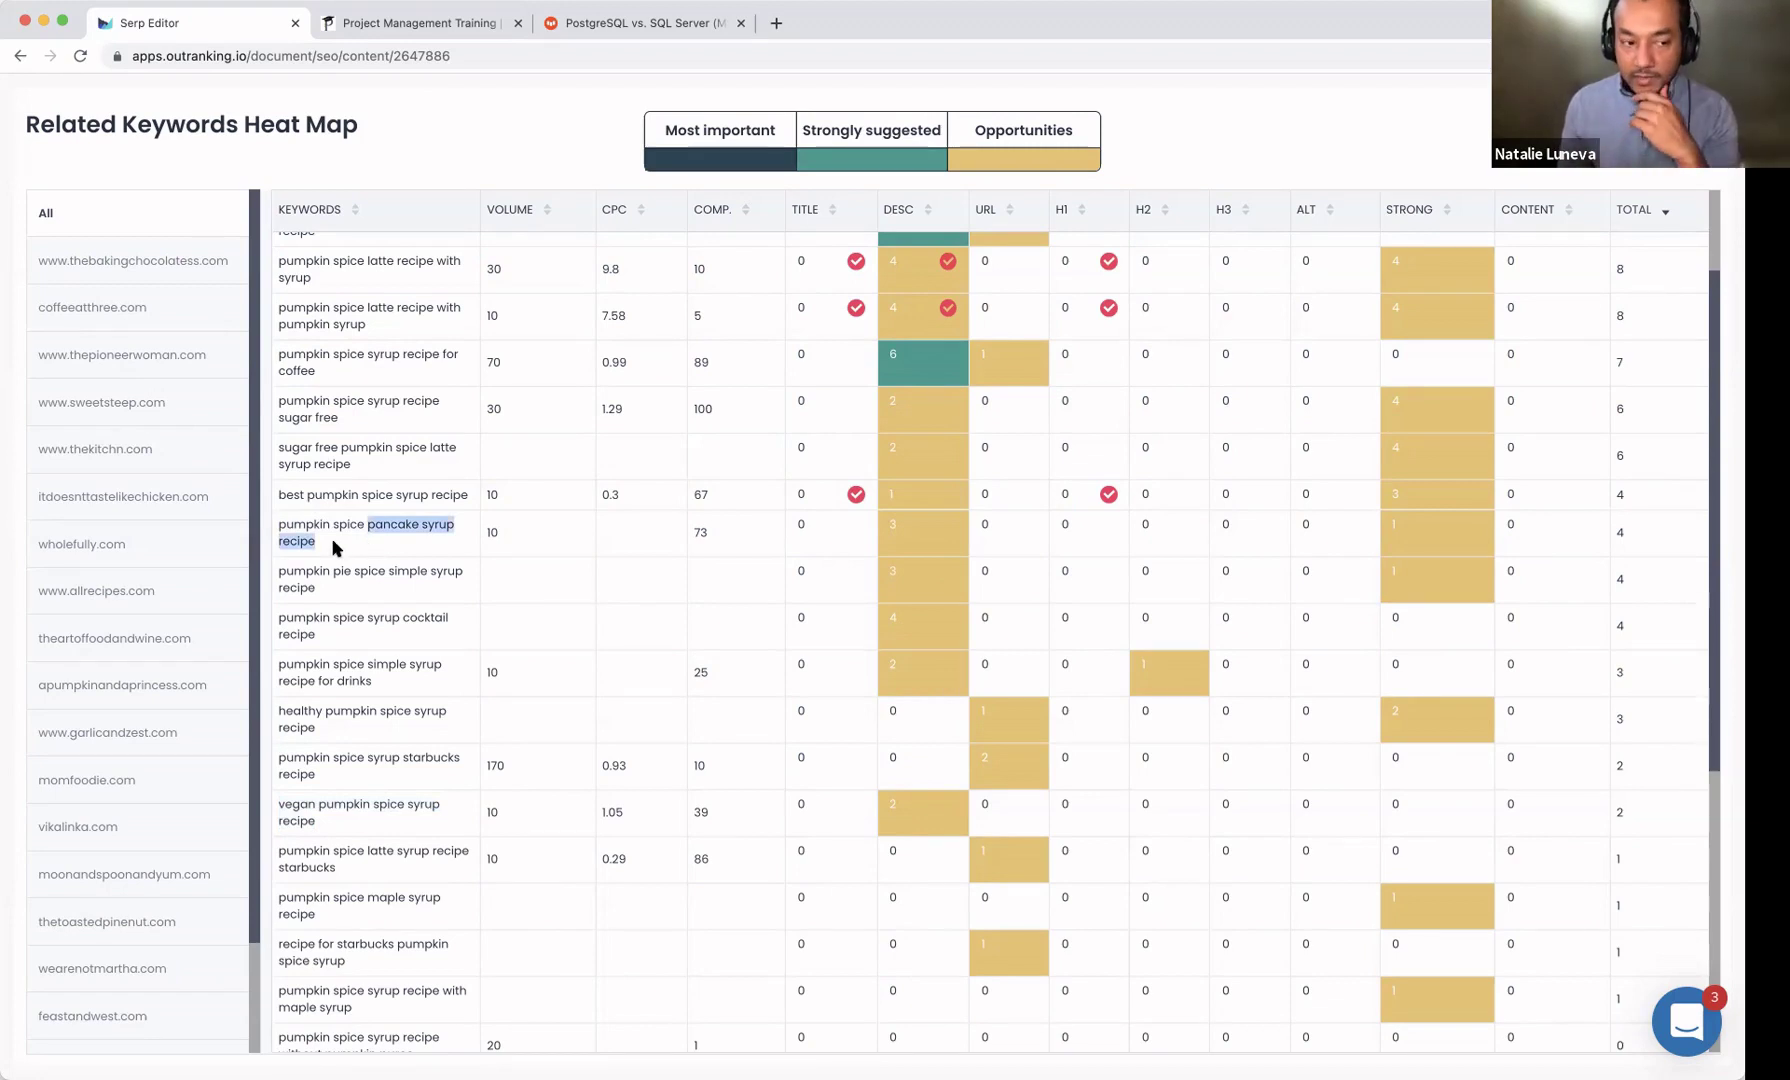
pyautogui.moveTo(338, 550); pyautogui.dragTo(273, 530)
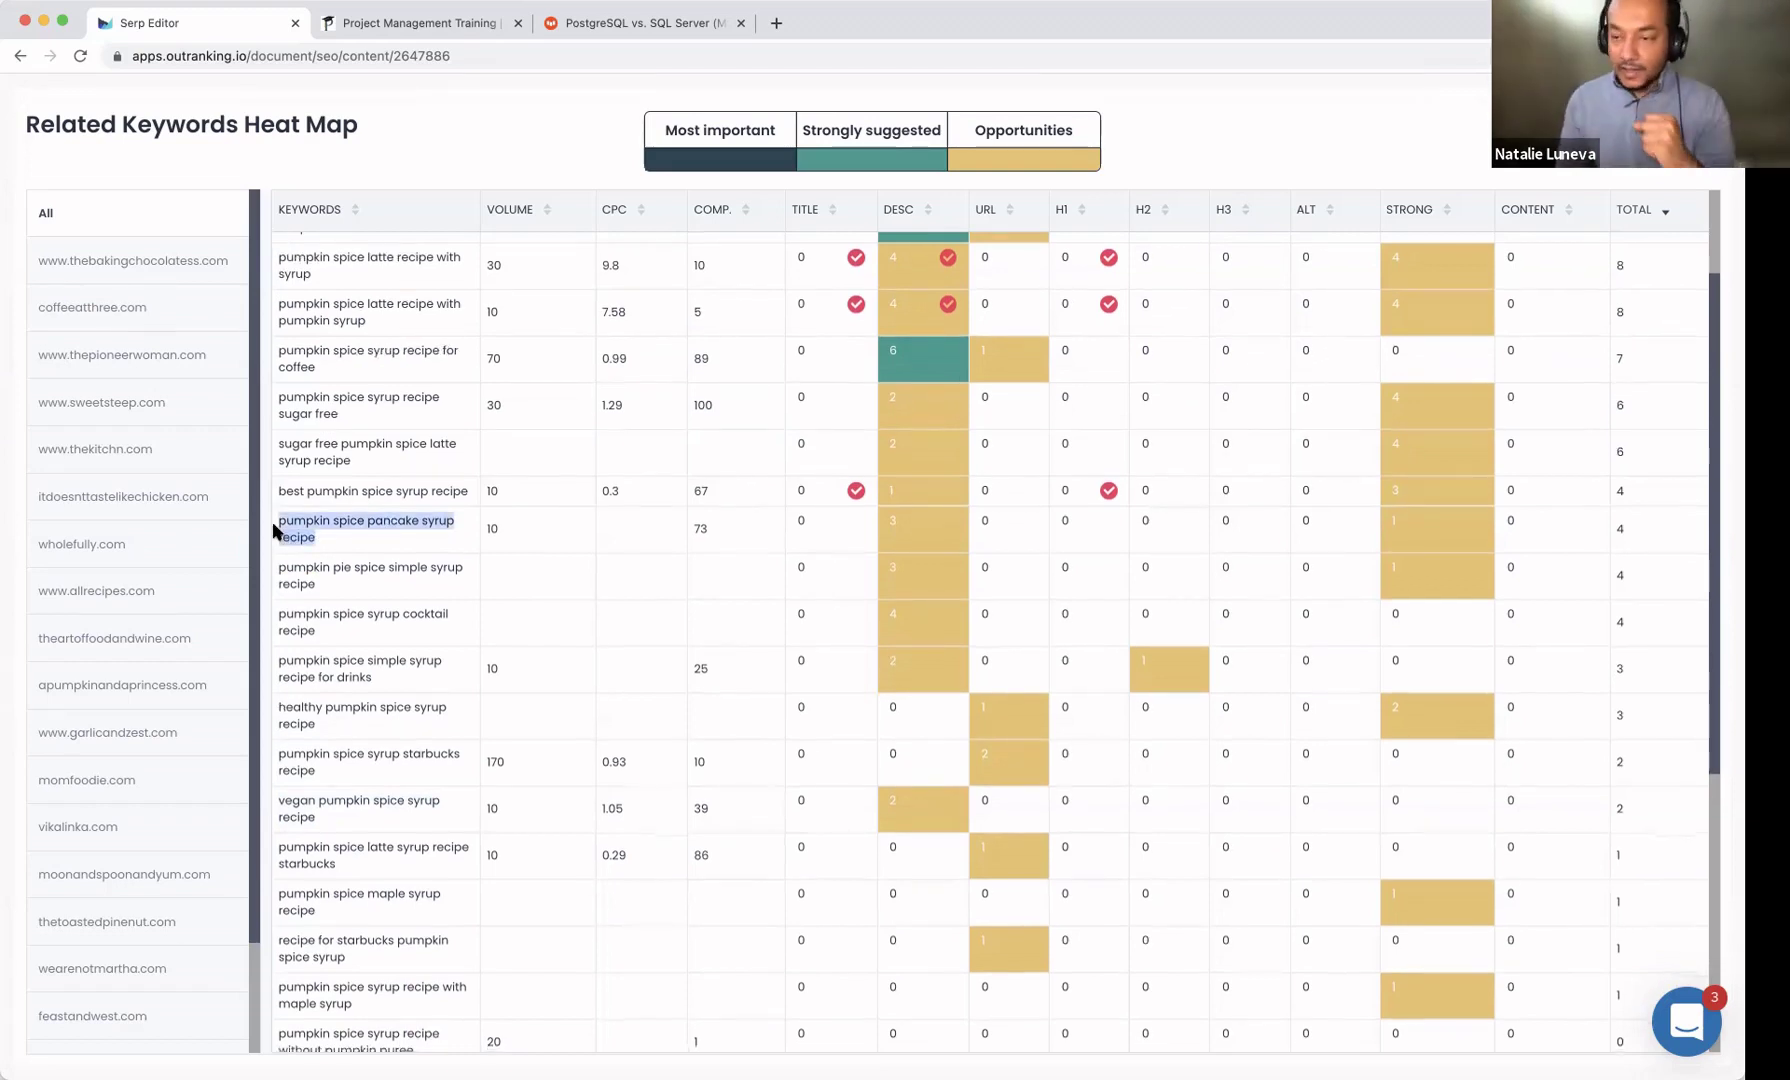
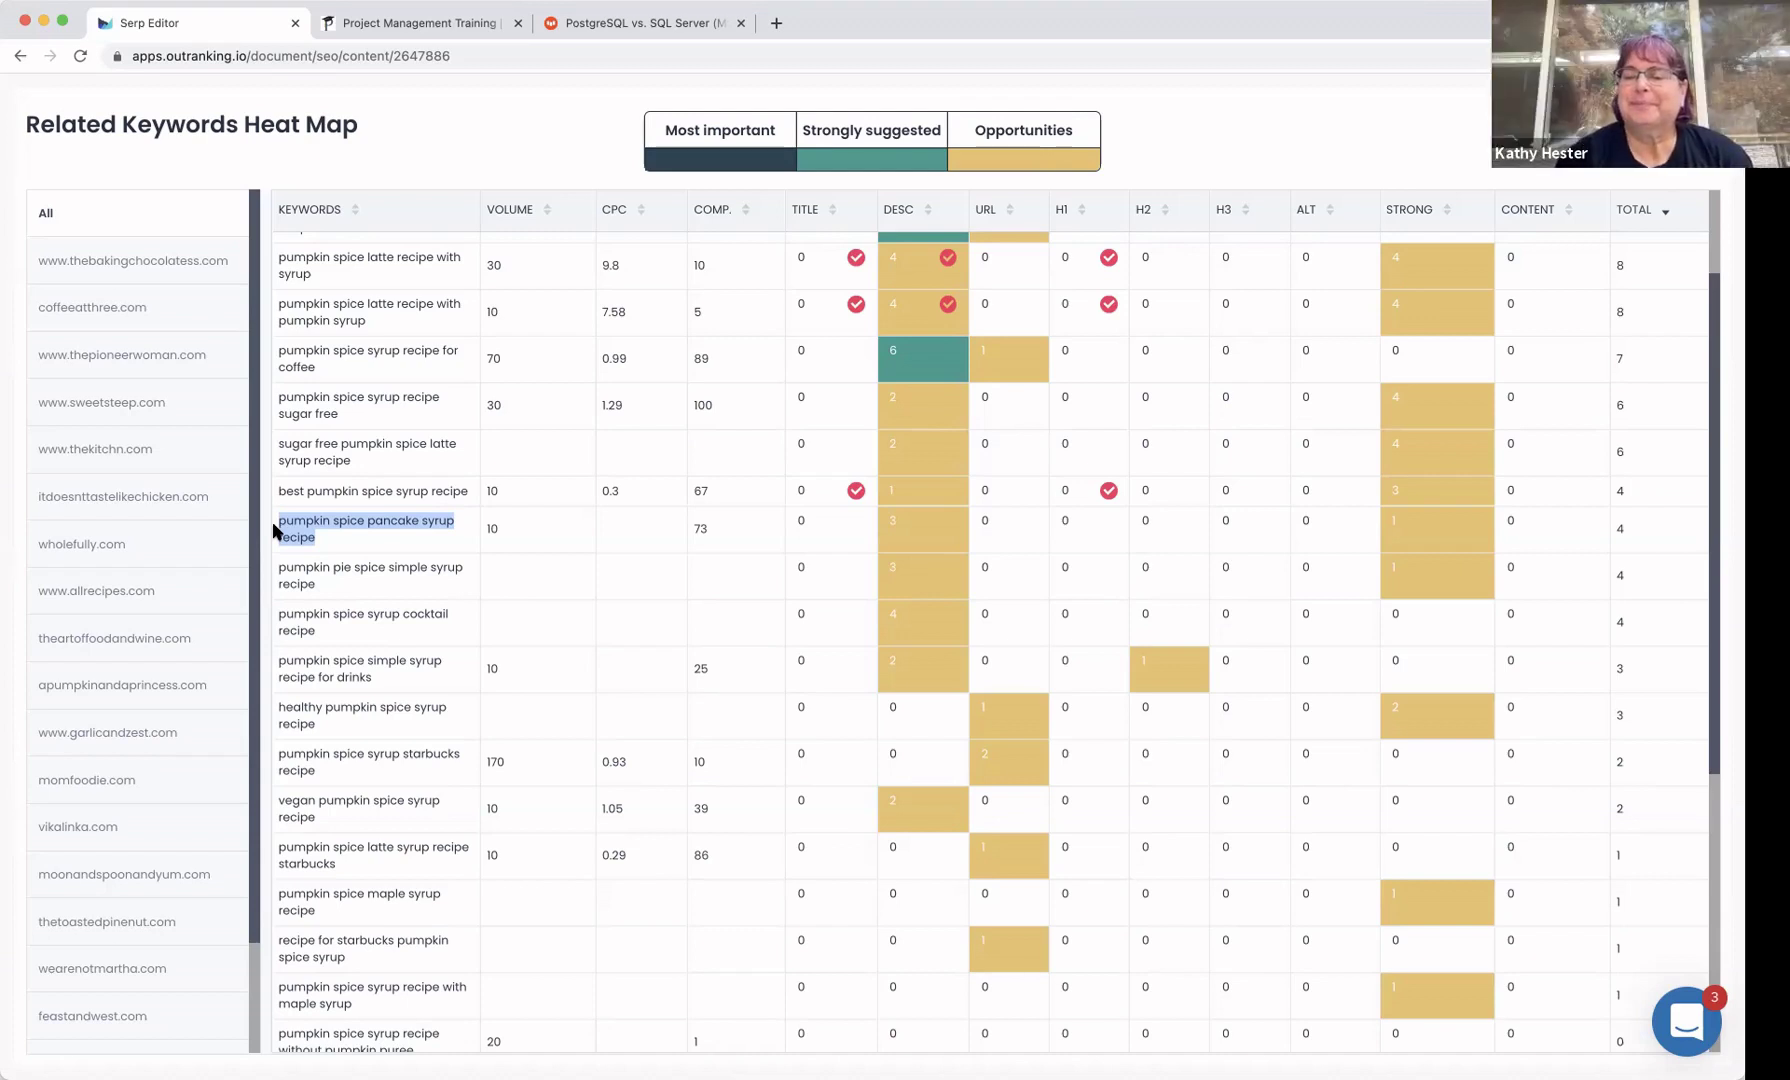
pyautogui.press('Escape')
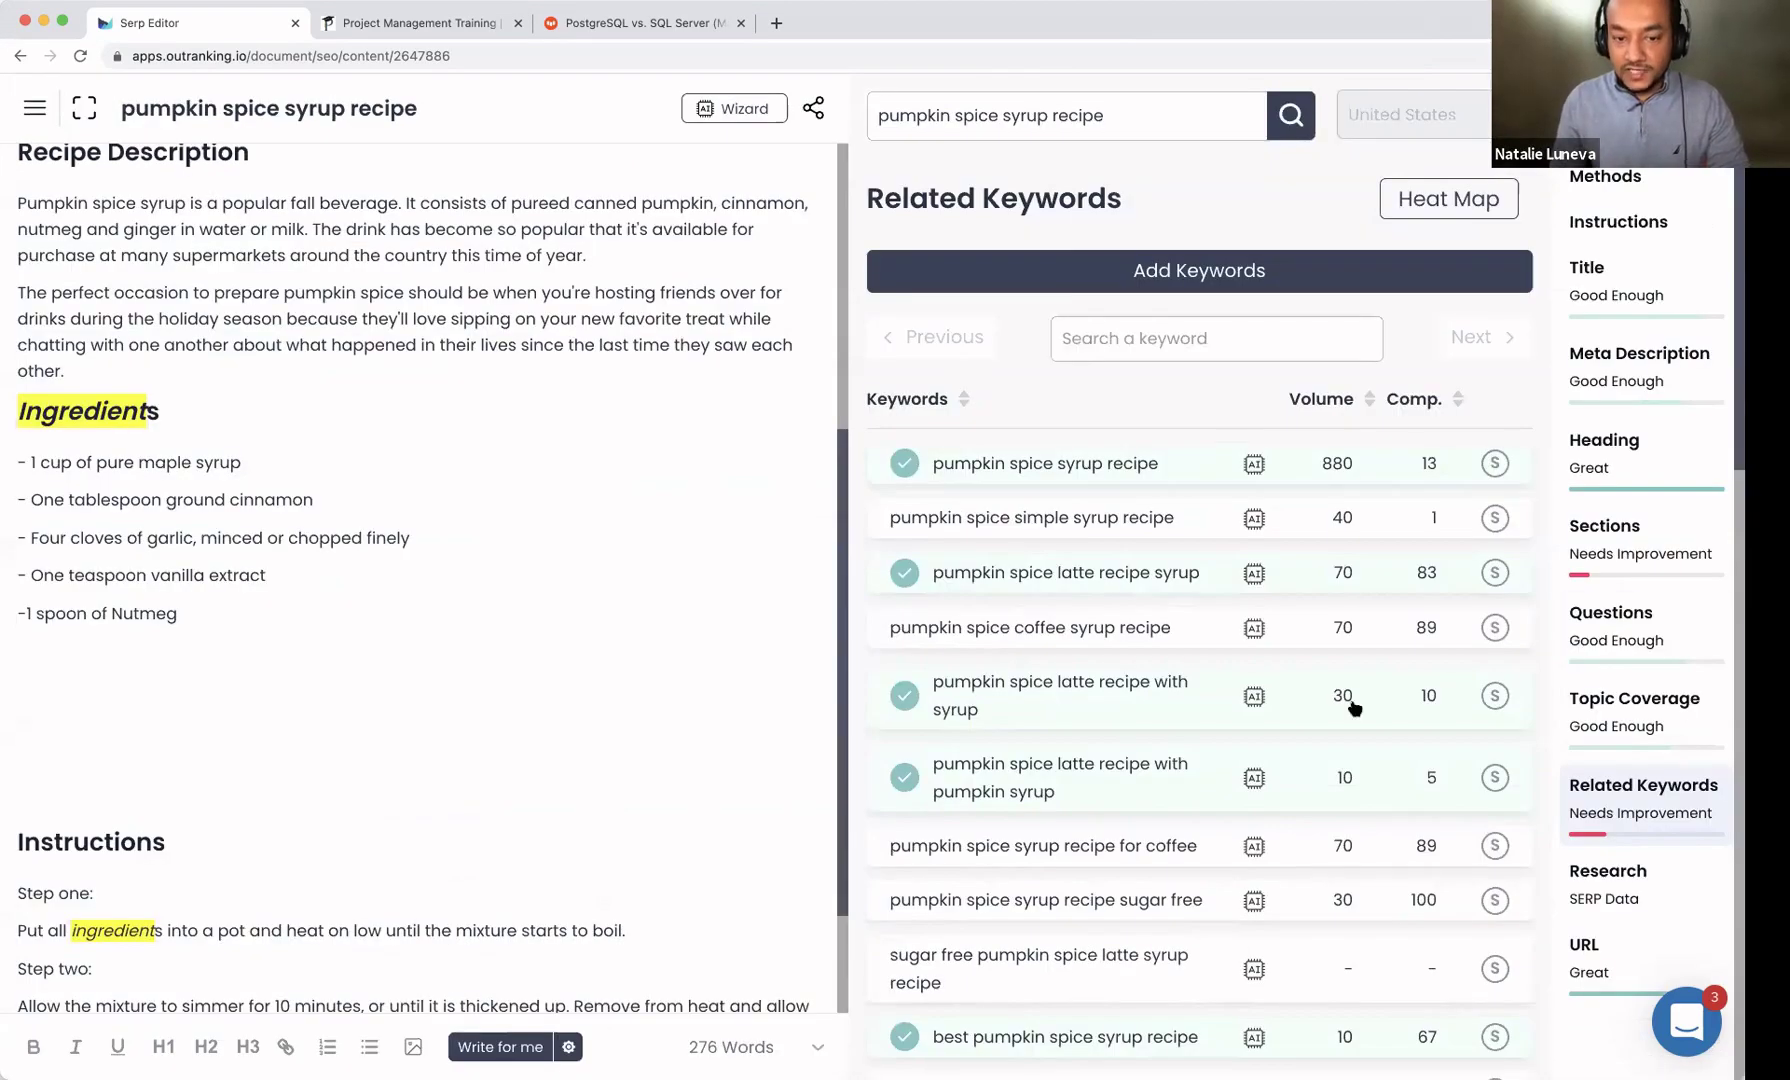
# Step: Delete two of the blank lines between the ingredients list and the Instructions heading
pyautogui.click(440, 668)
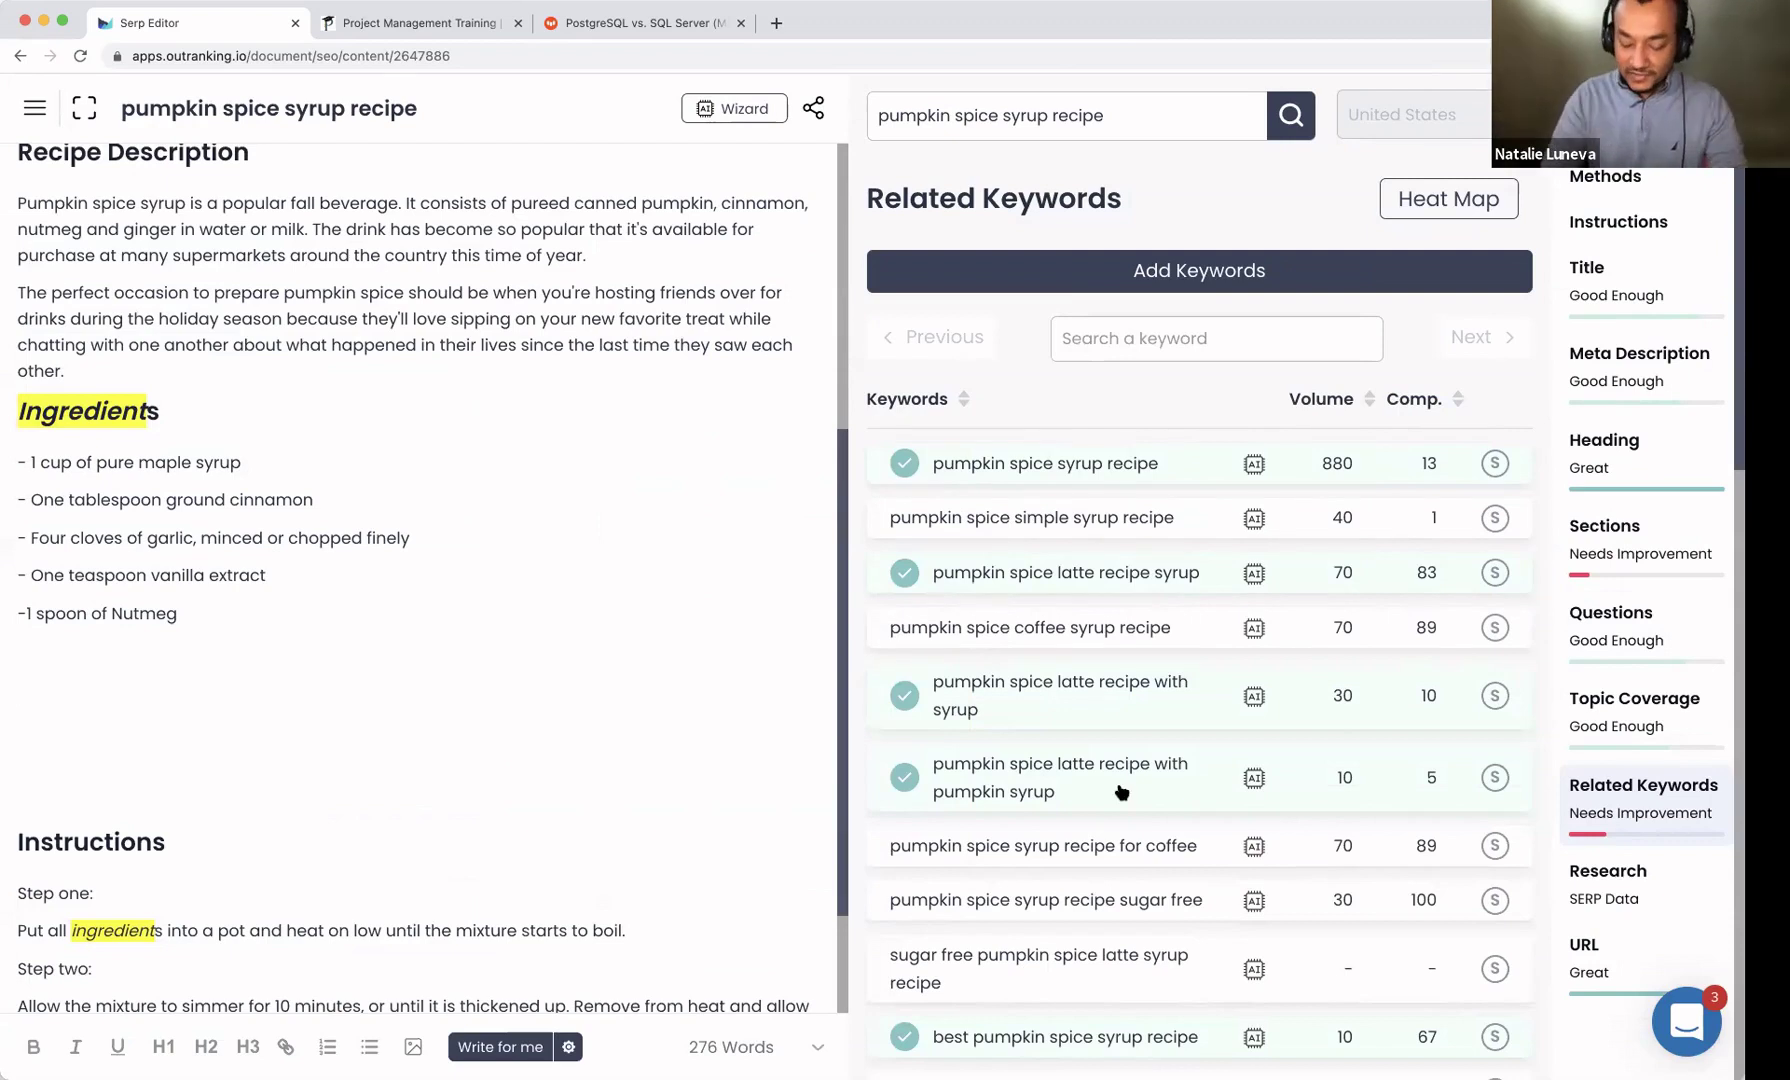
pyautogui.press('BackSpace')
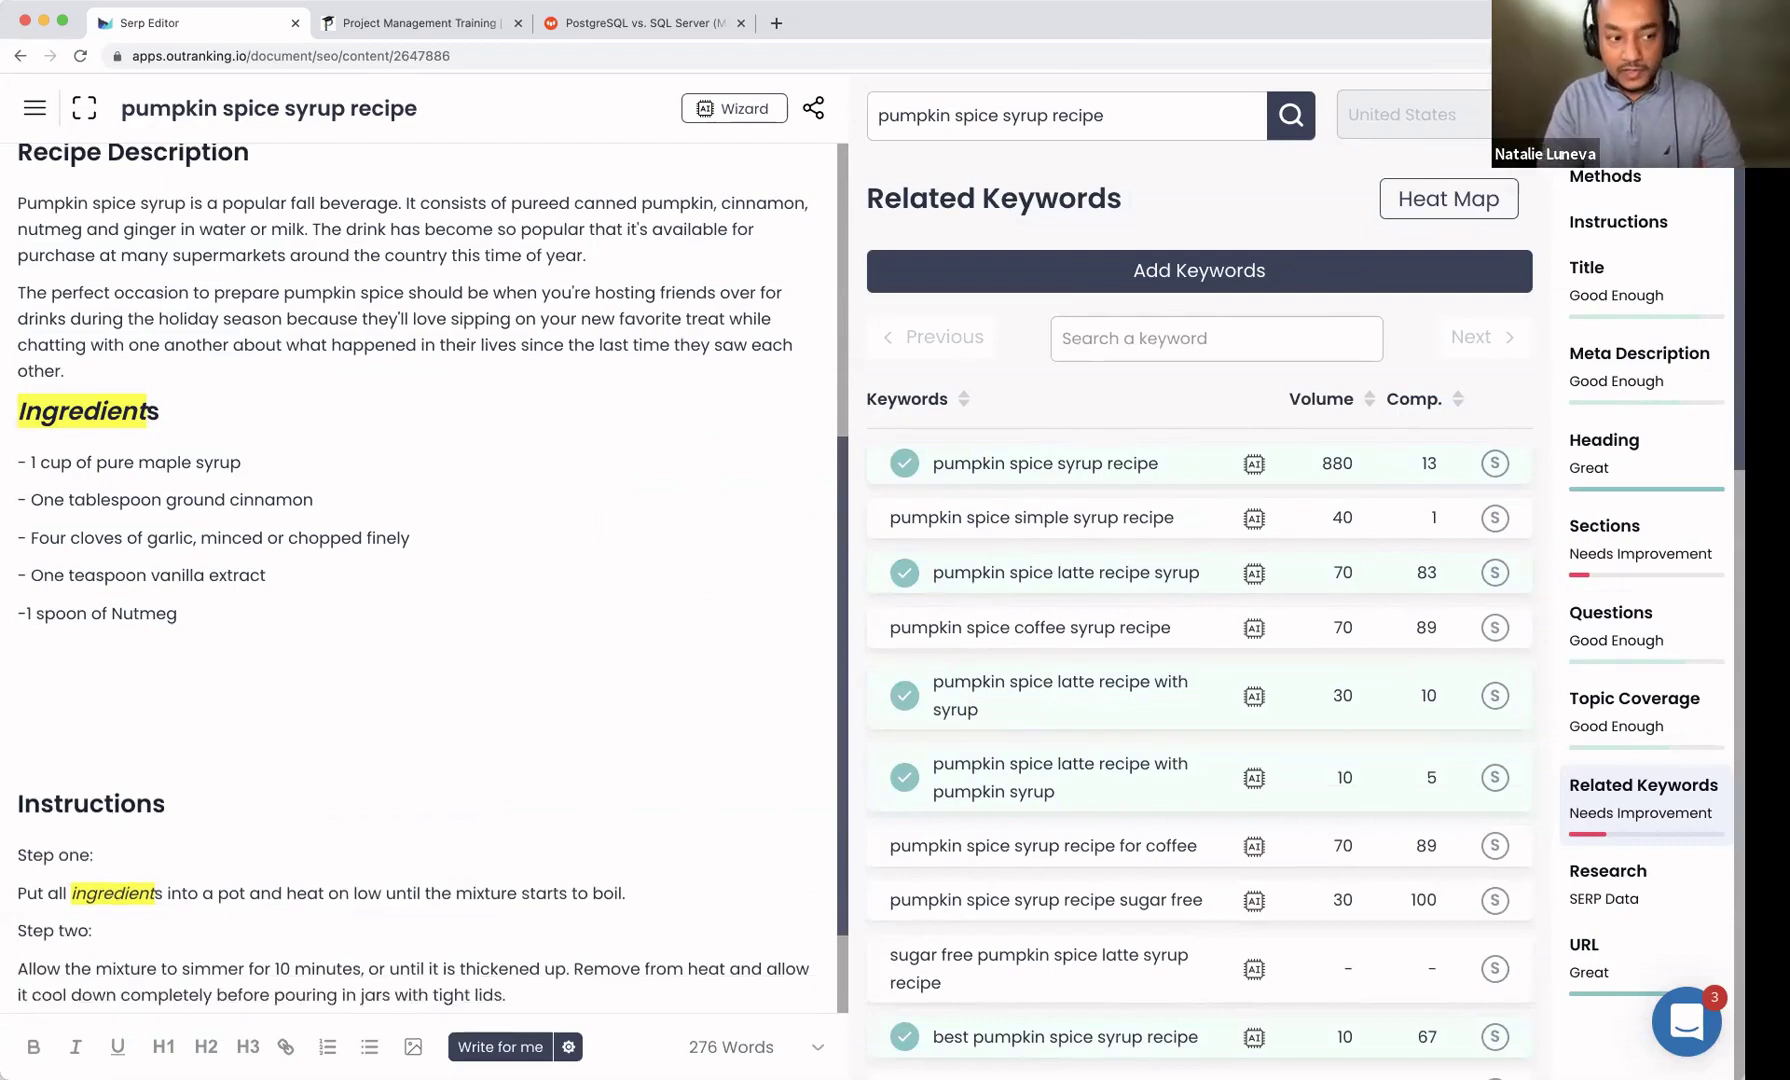
pyautogui.press('BackSpace')
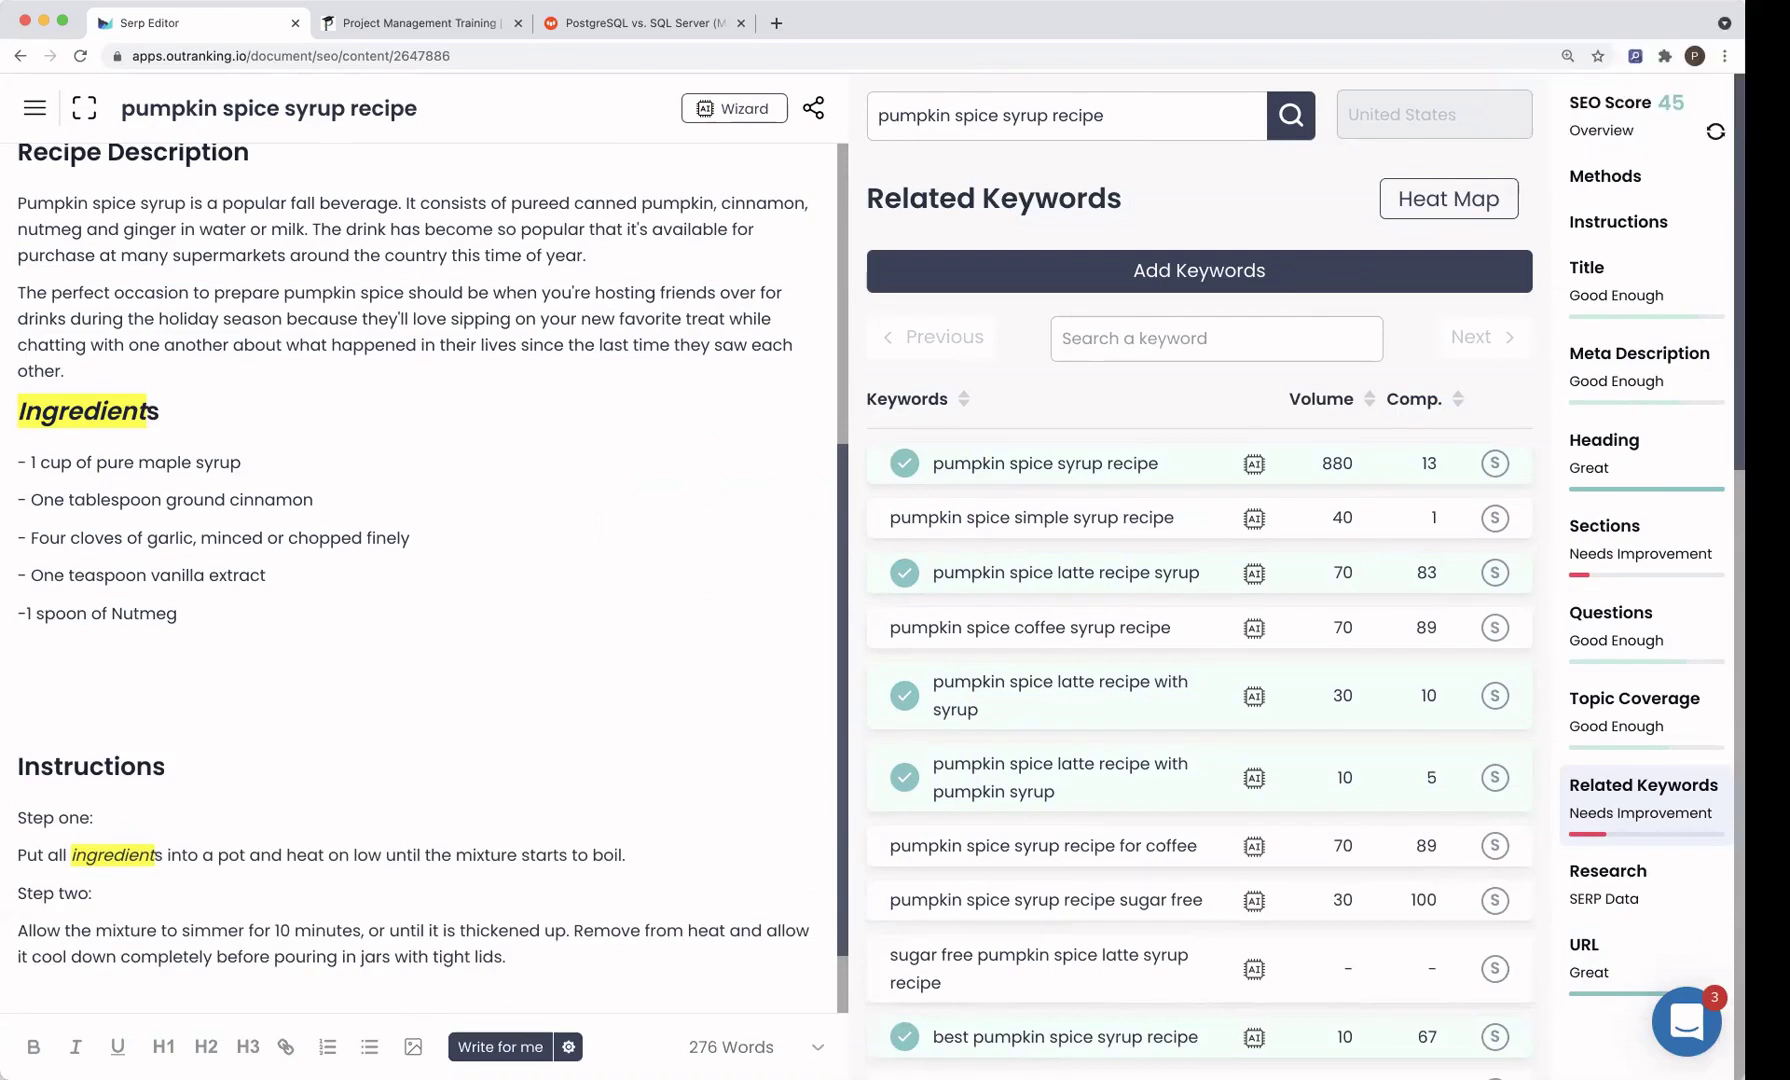
# Step: Look up the average competitor section count in the Create Sections step of the step-by-step instructions
pyautogui.click(1641, 551)
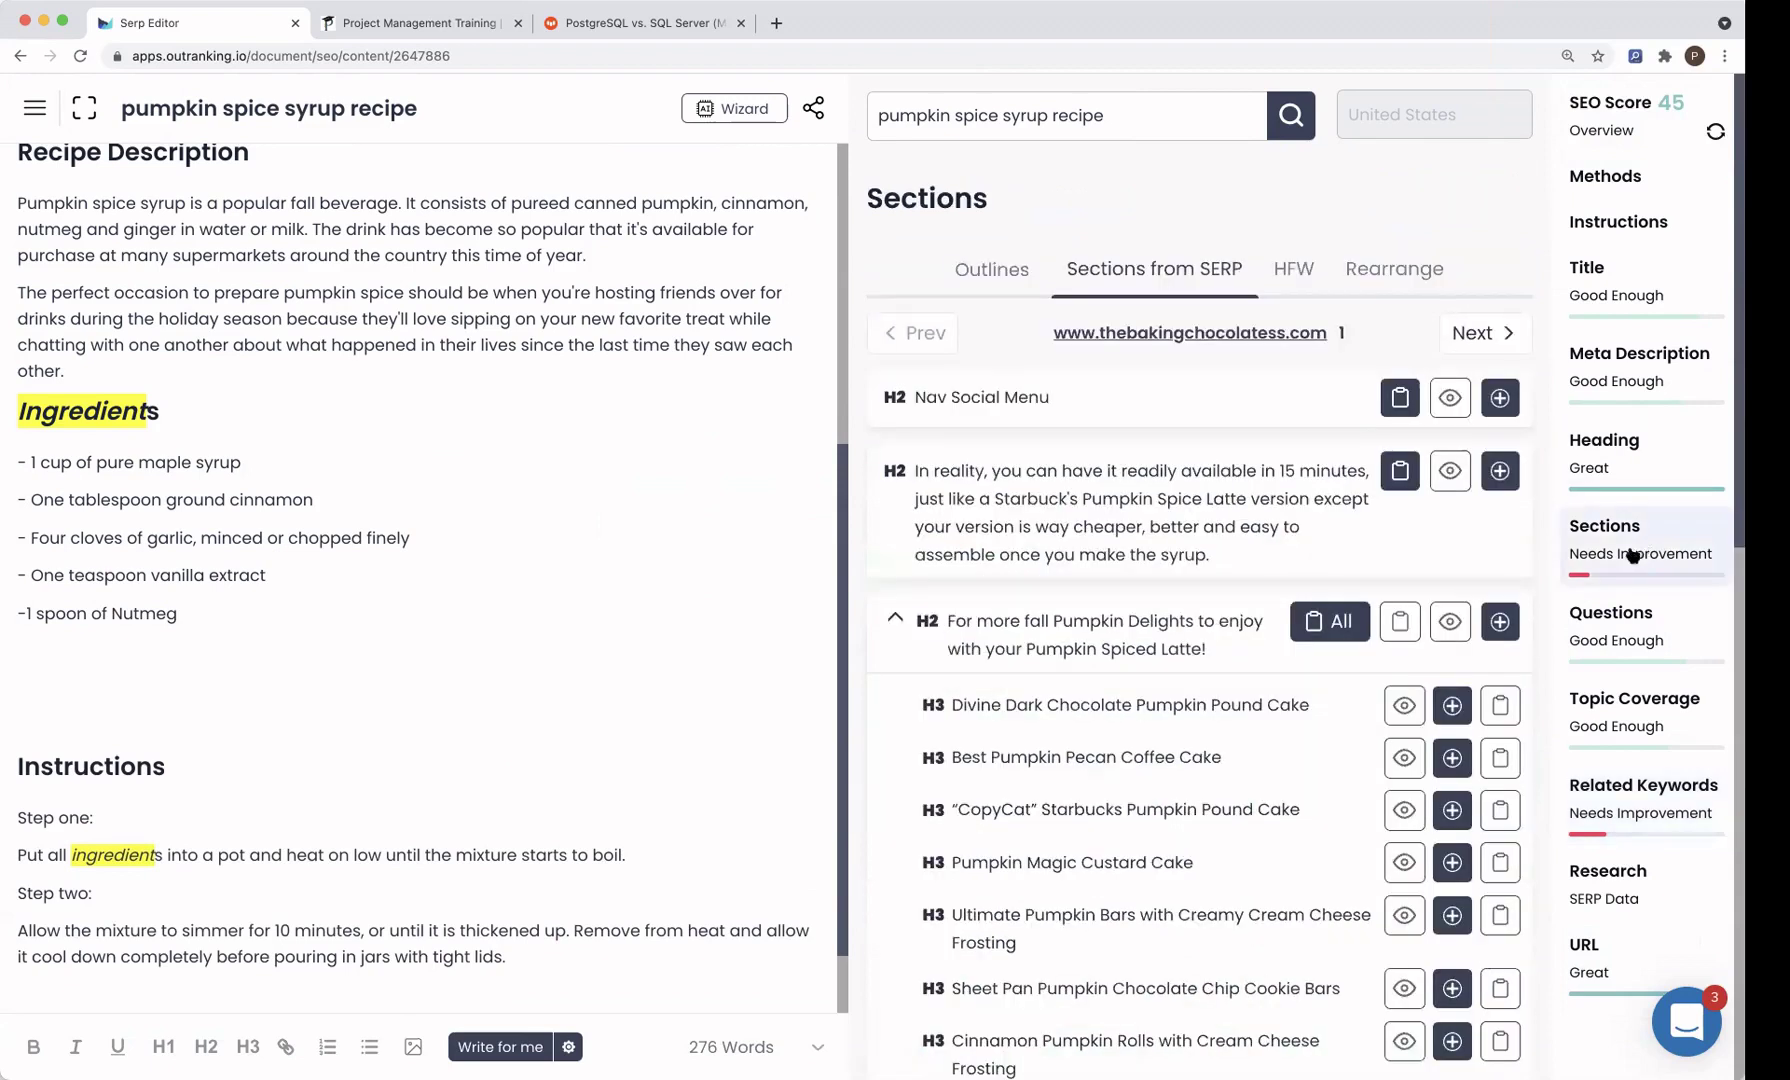
pyautogui.click(1645, 221)
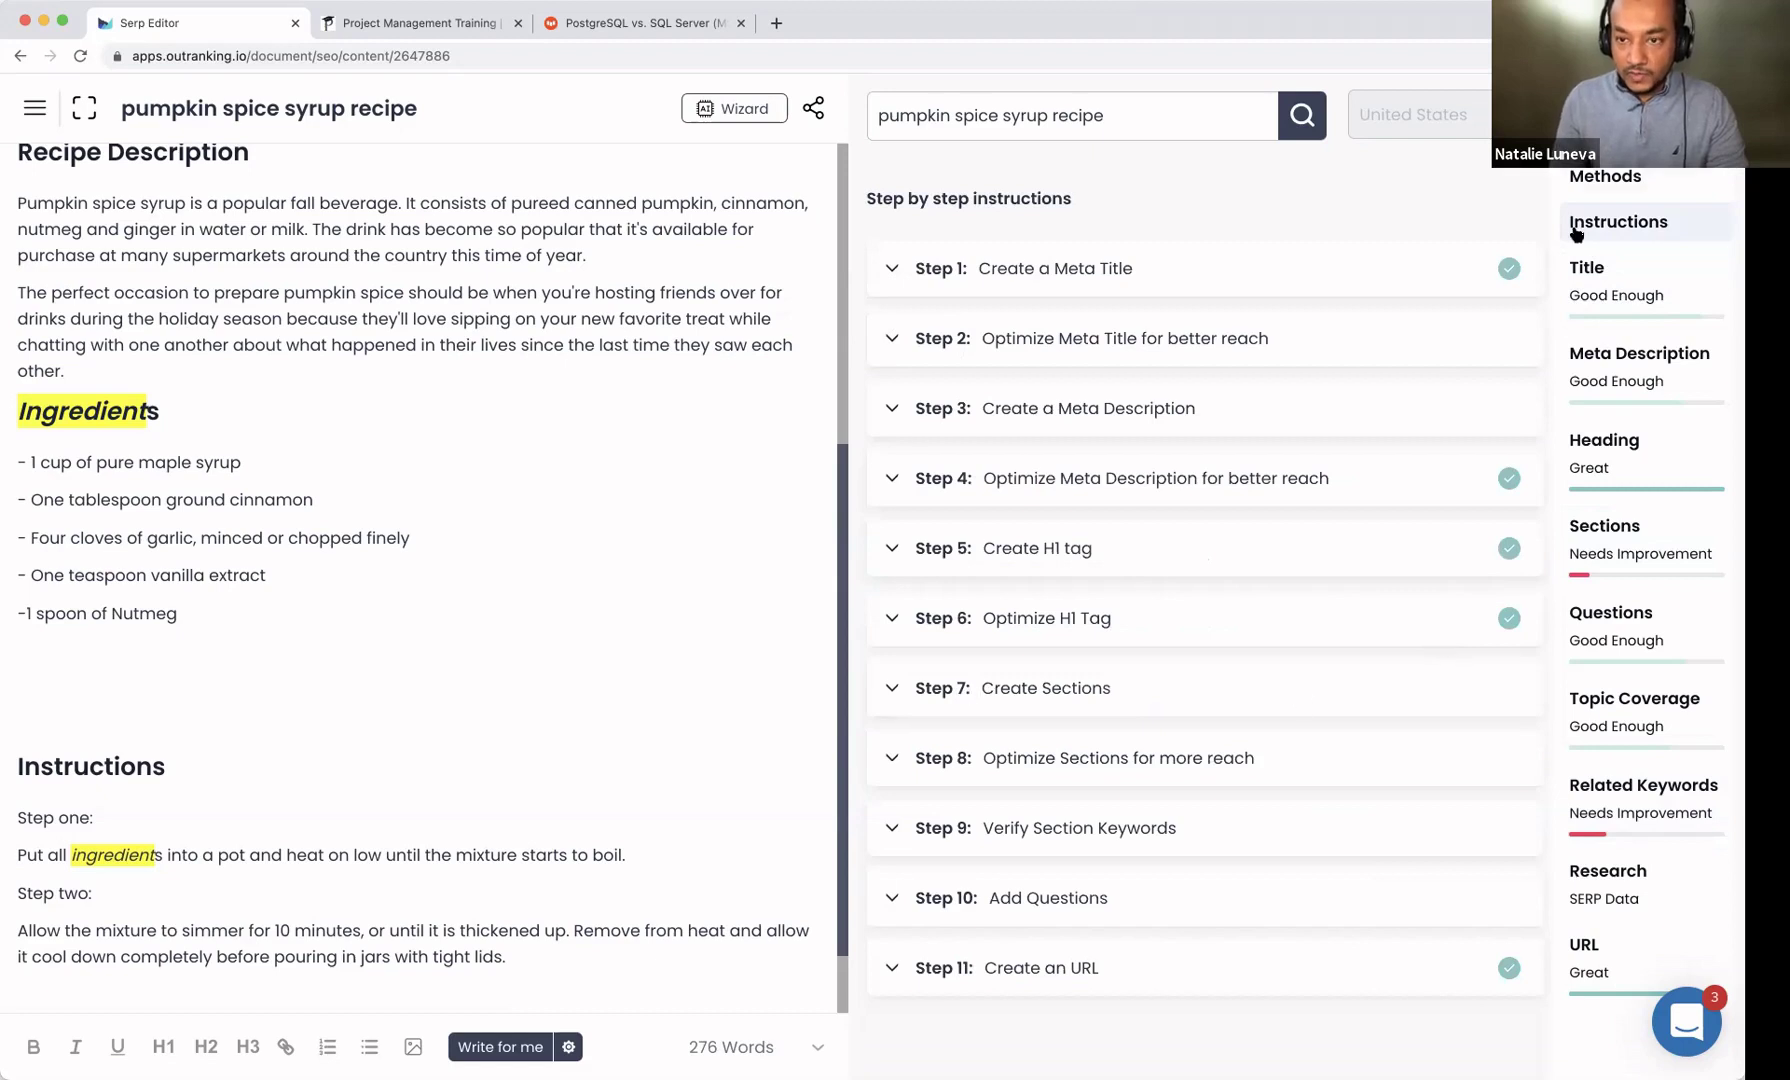
pyautogui.click(1080, 692)
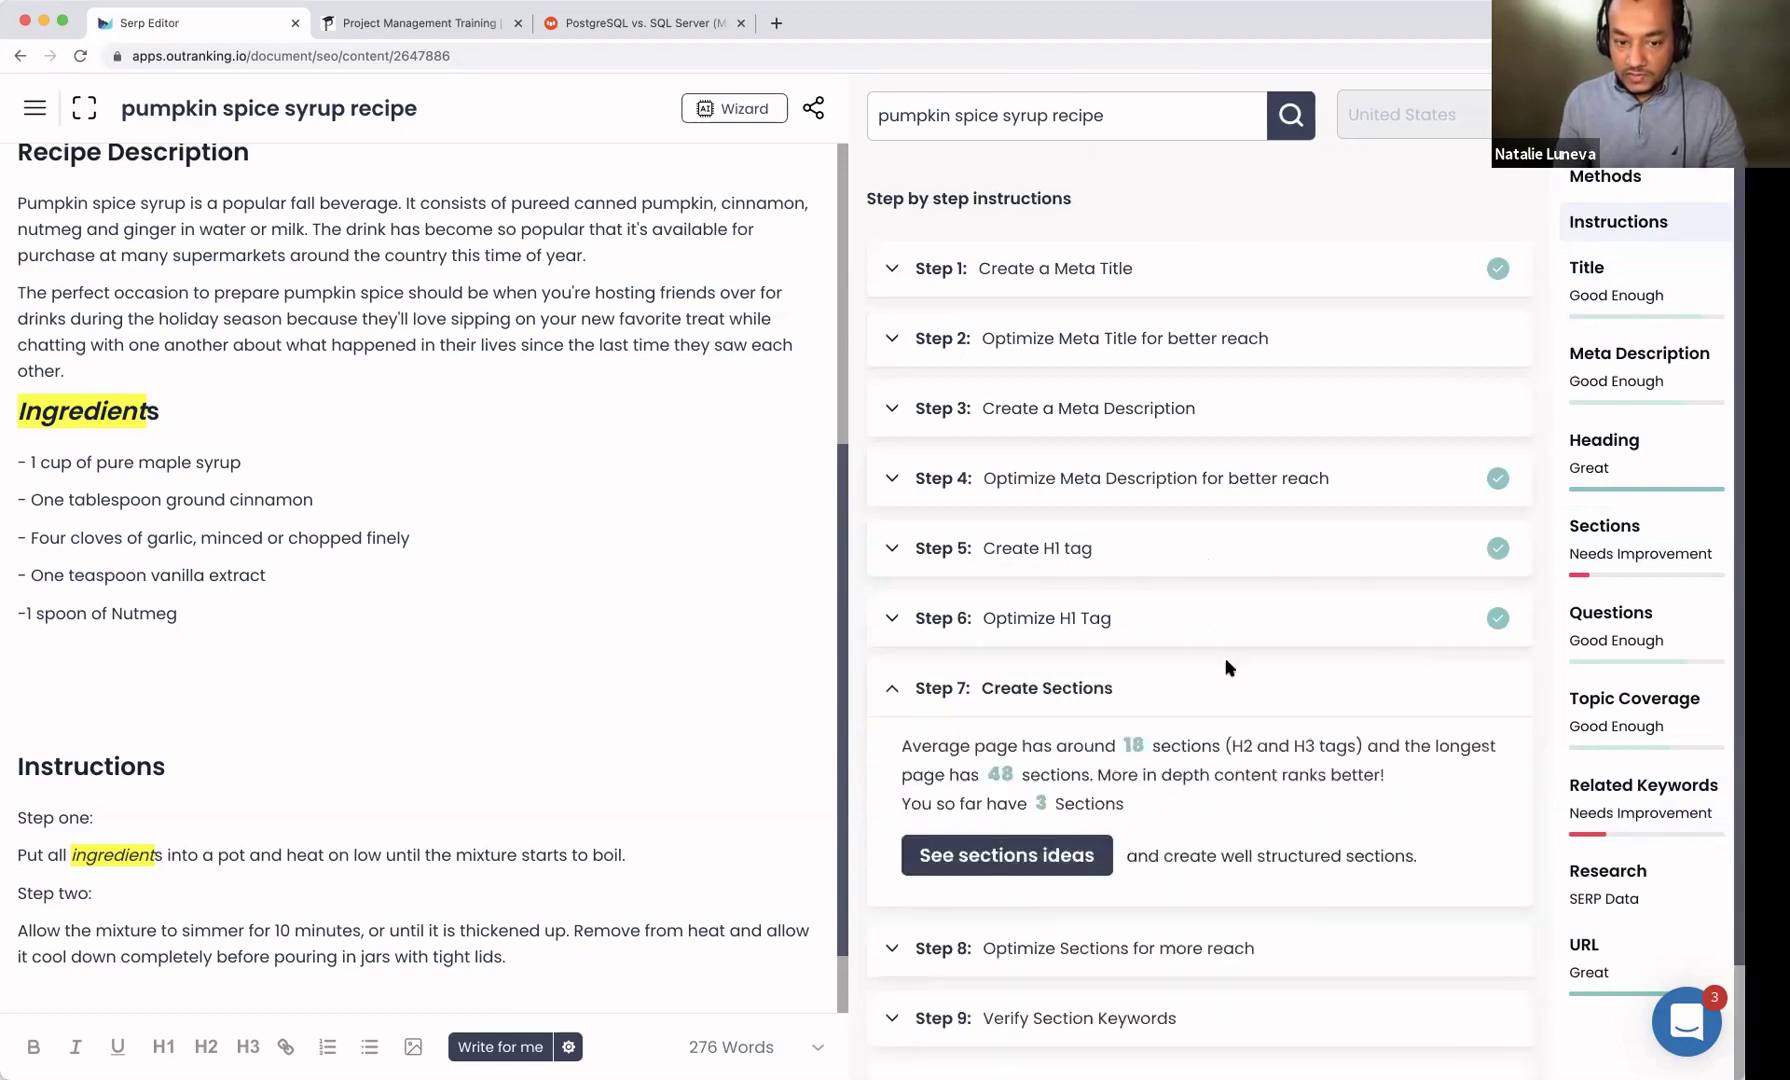
pyautogui.scroll(-2, 1228, 668)
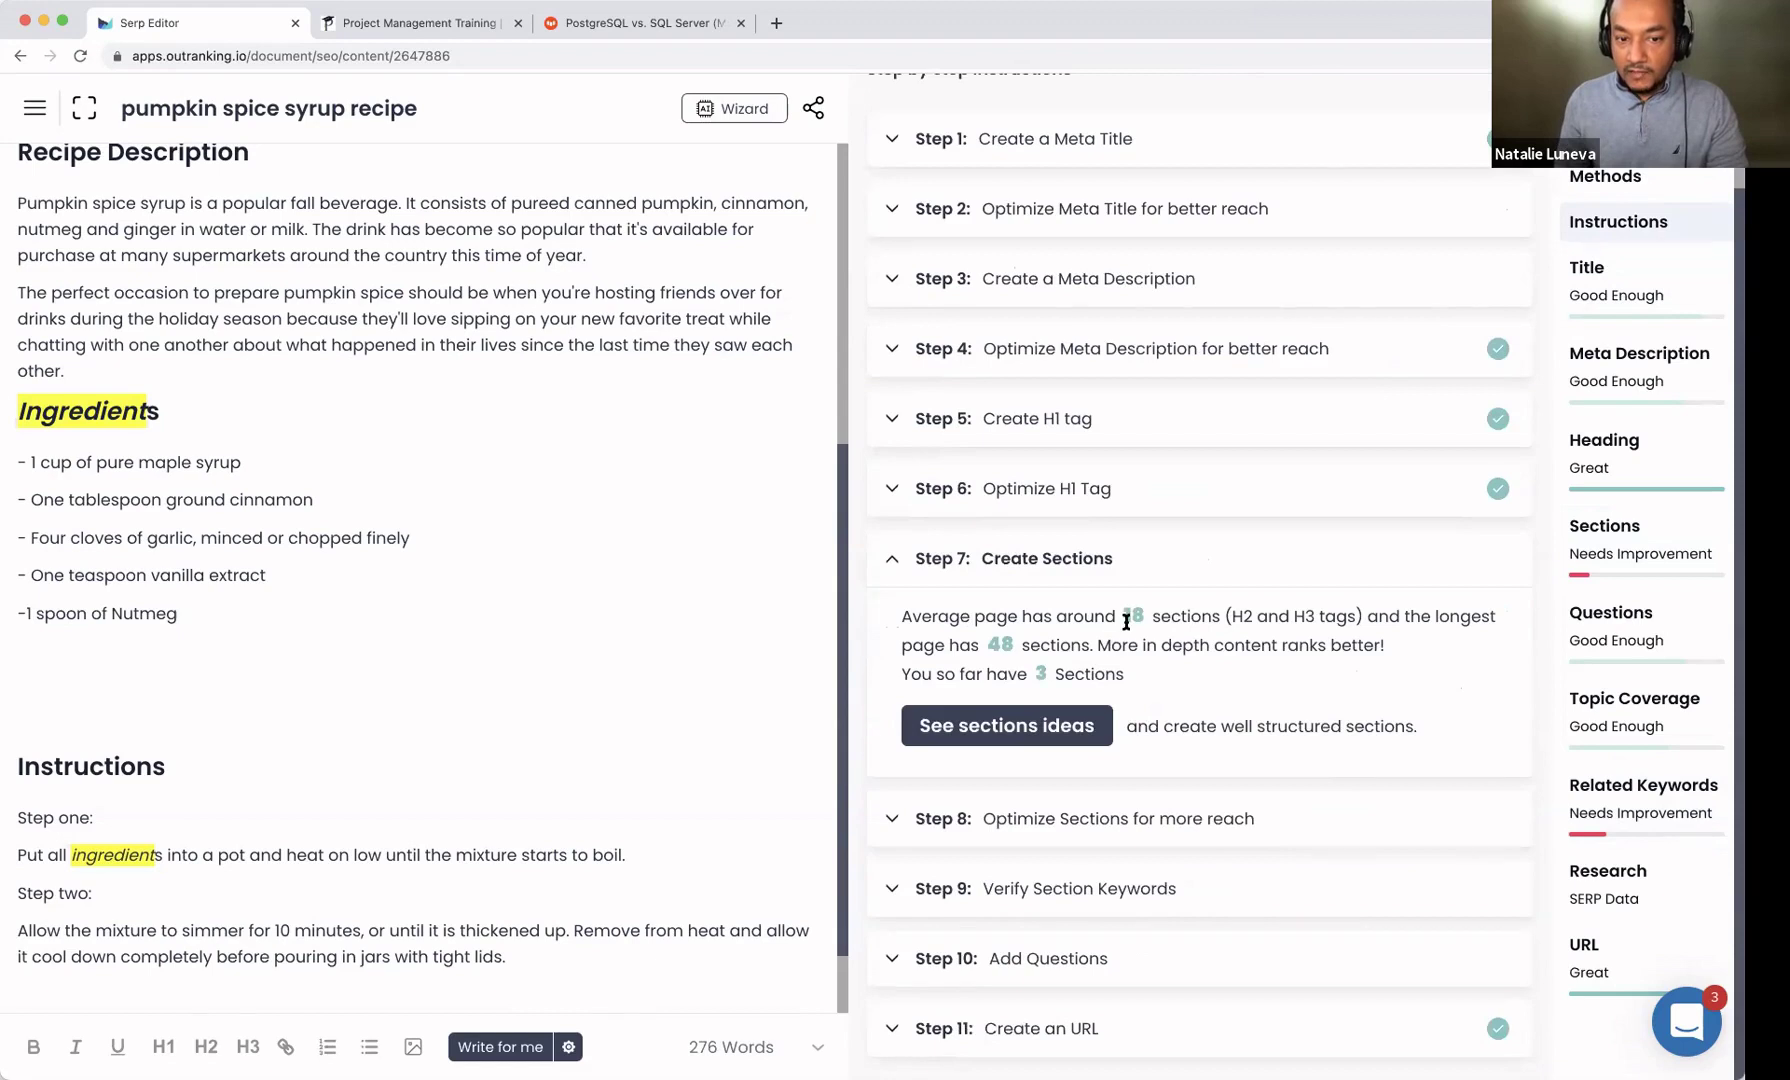
pyautogui.moveTo(1156, 613); pyautogui.dragTo(1106, 621)
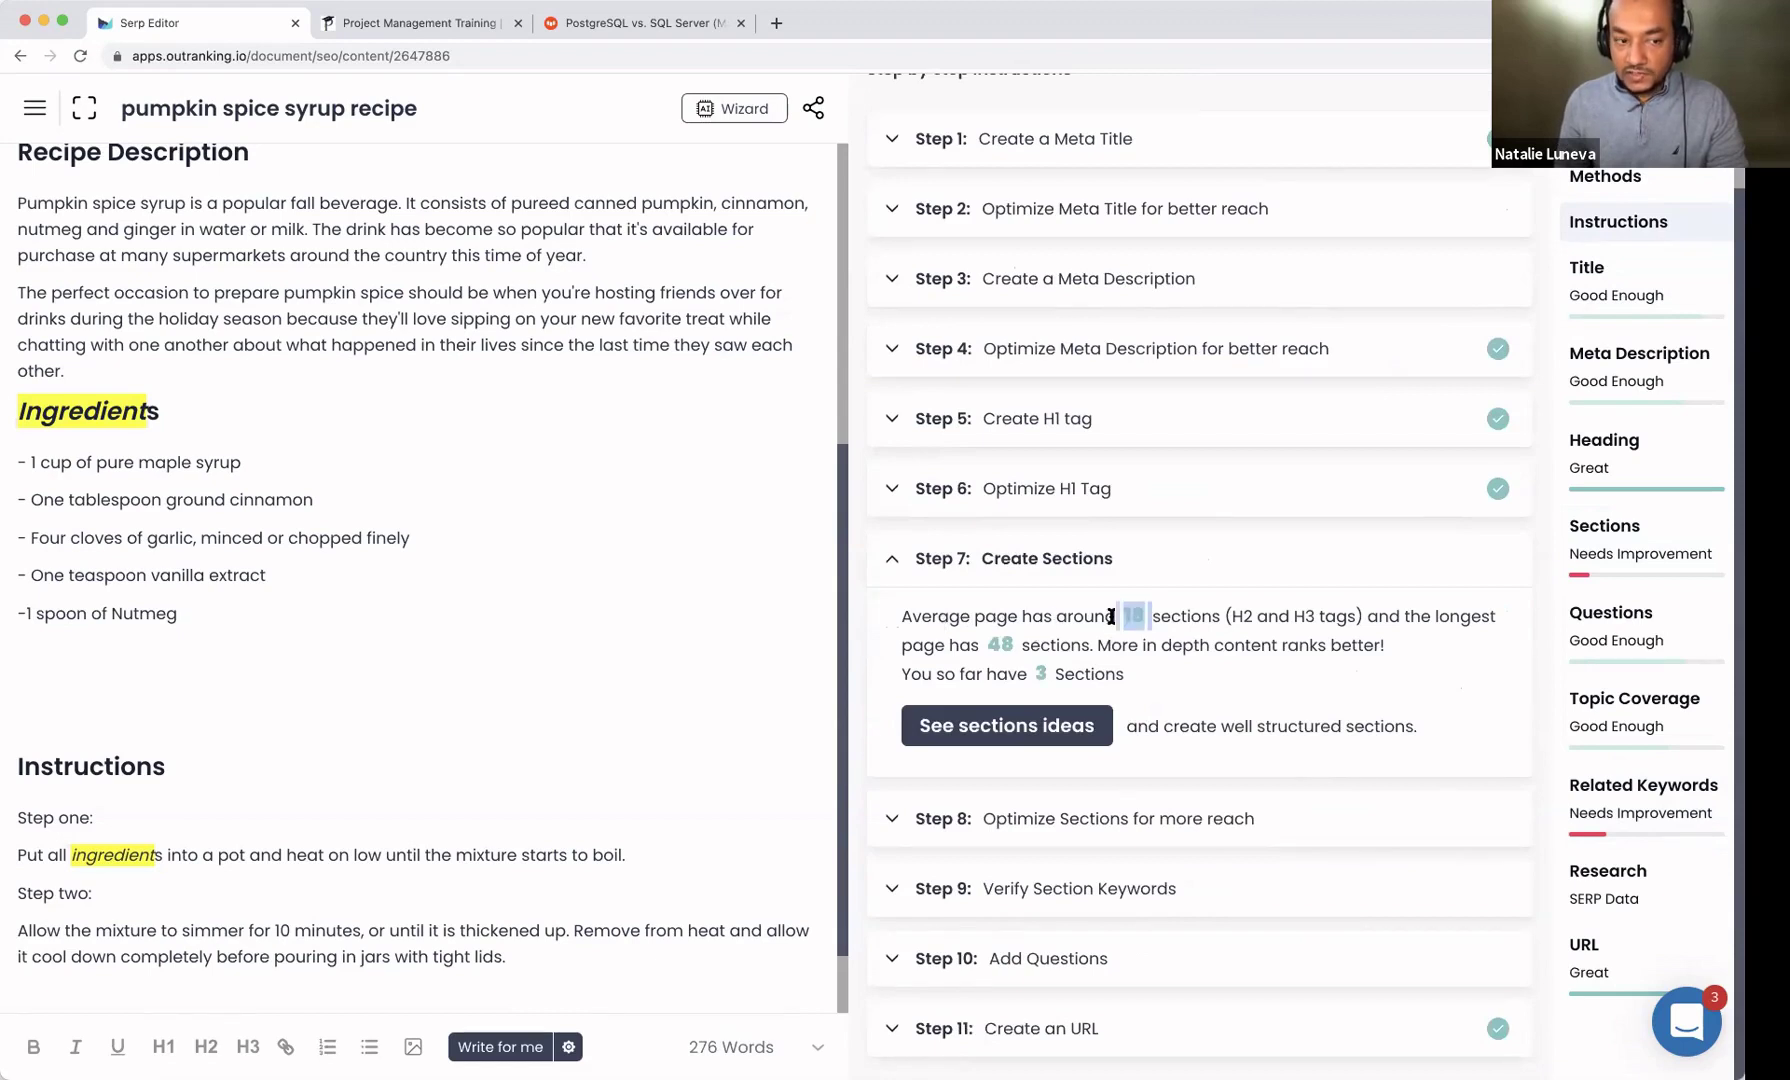
# Step: Format the "Step one:" line under Instructions as an H3 heading
pyautogui.click(171, 854)
pyautogui.moveTo(116, 832); pyautogui.dragTo(16, 818)
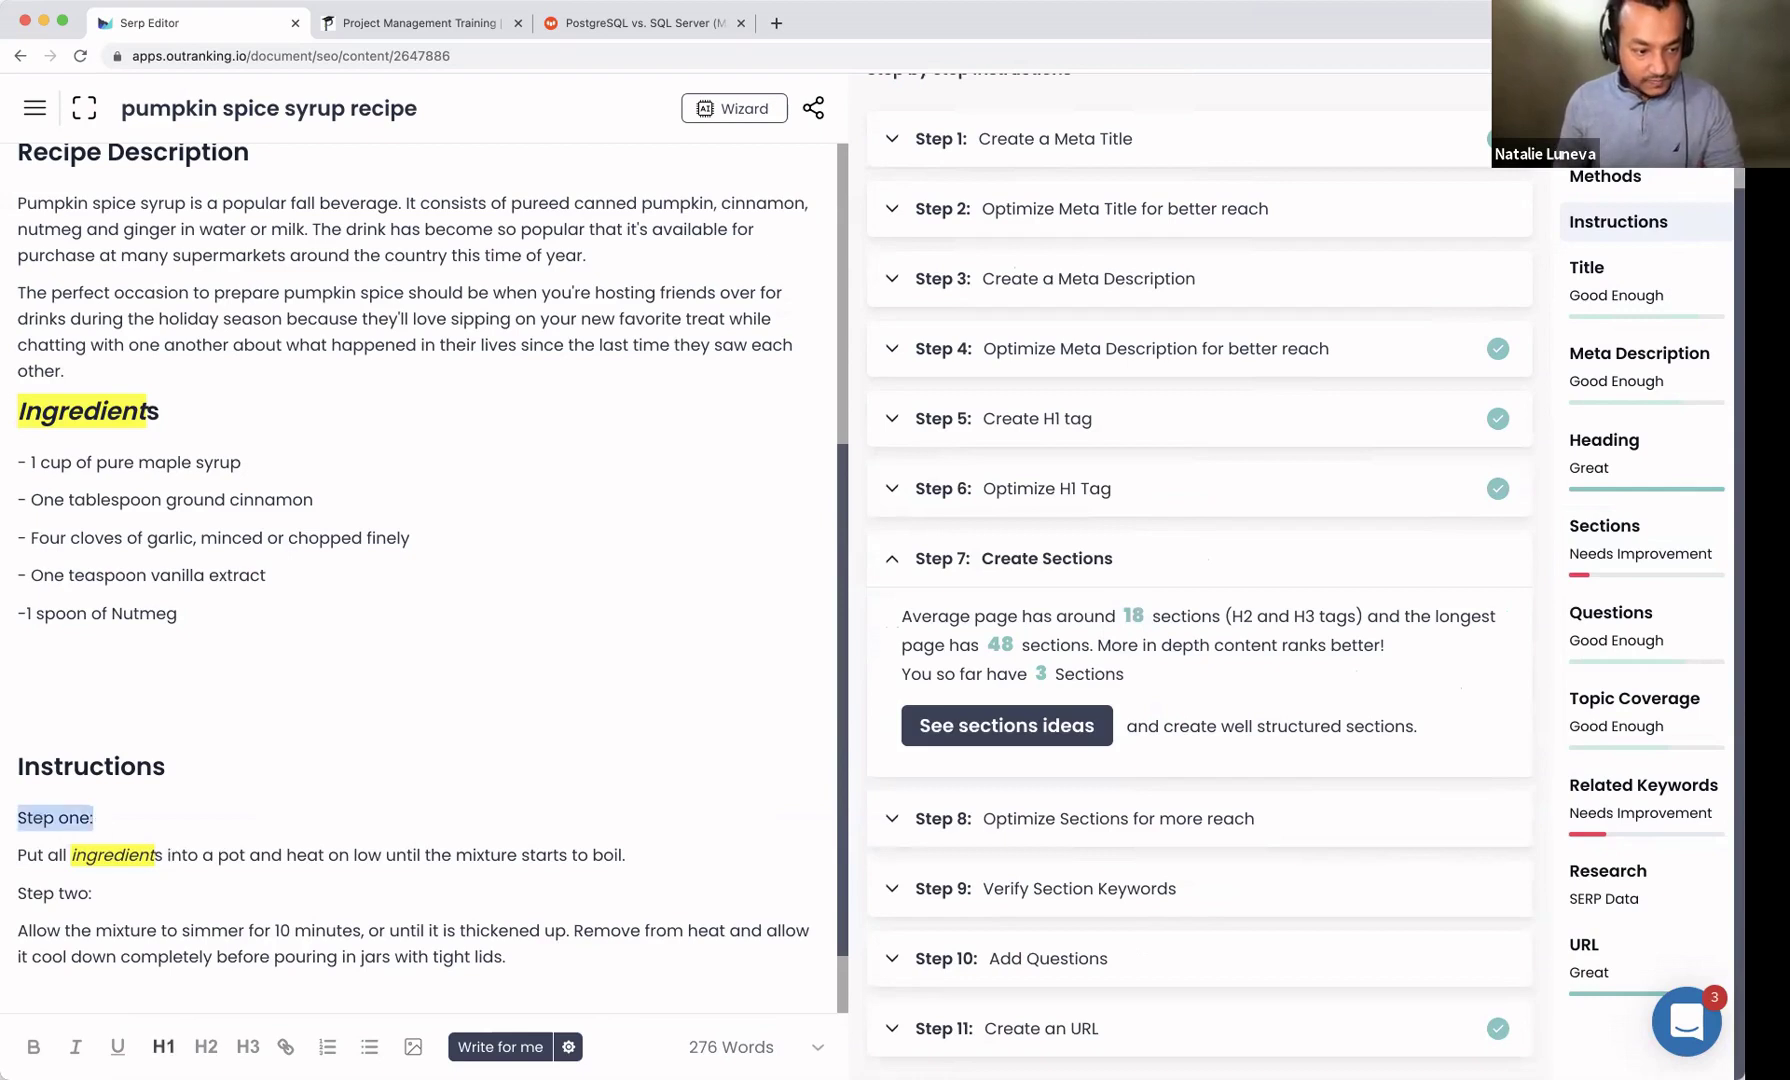
pyautogui.click(248, 1047)
pyautogui.click(466, 736)
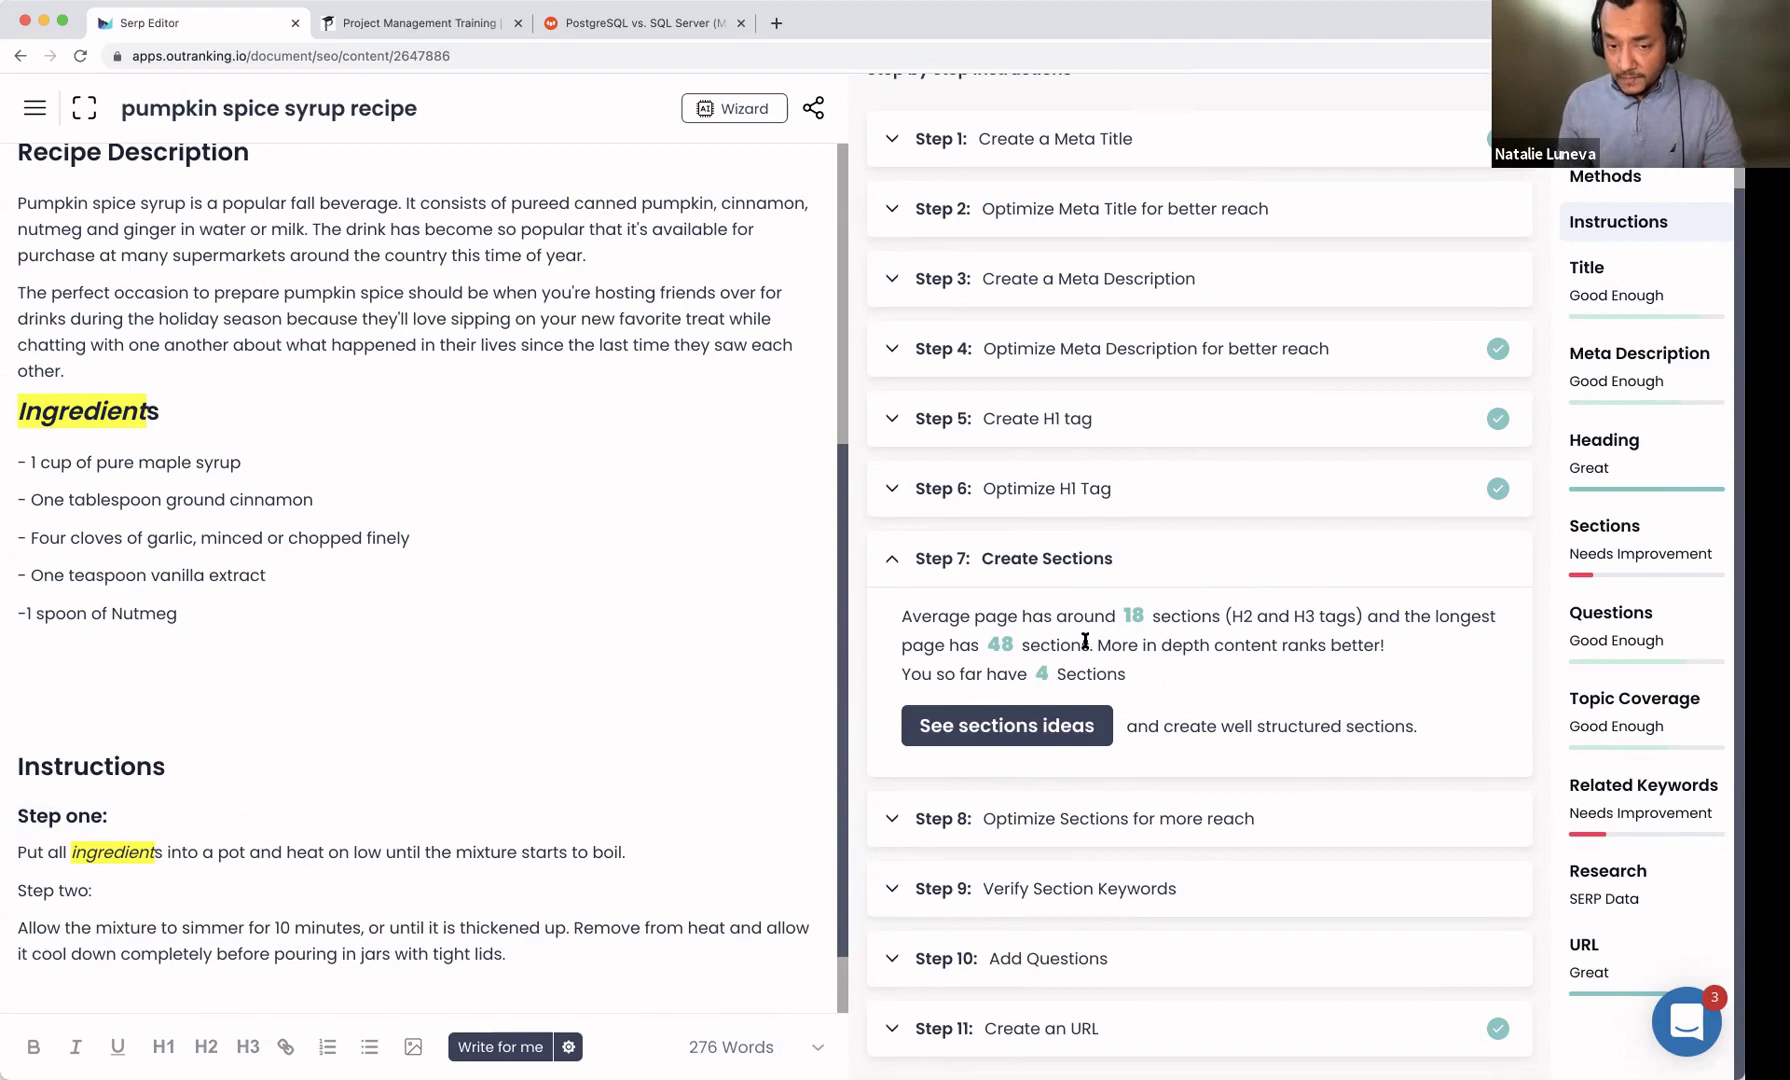
# Step: Recheck the Create Sections guidance, collapse it, and review the keywords suggested under Optimize Sections for more reach
pyautogui.moveTo(1155, 616); pyautogui.dragTo(1126, 616)
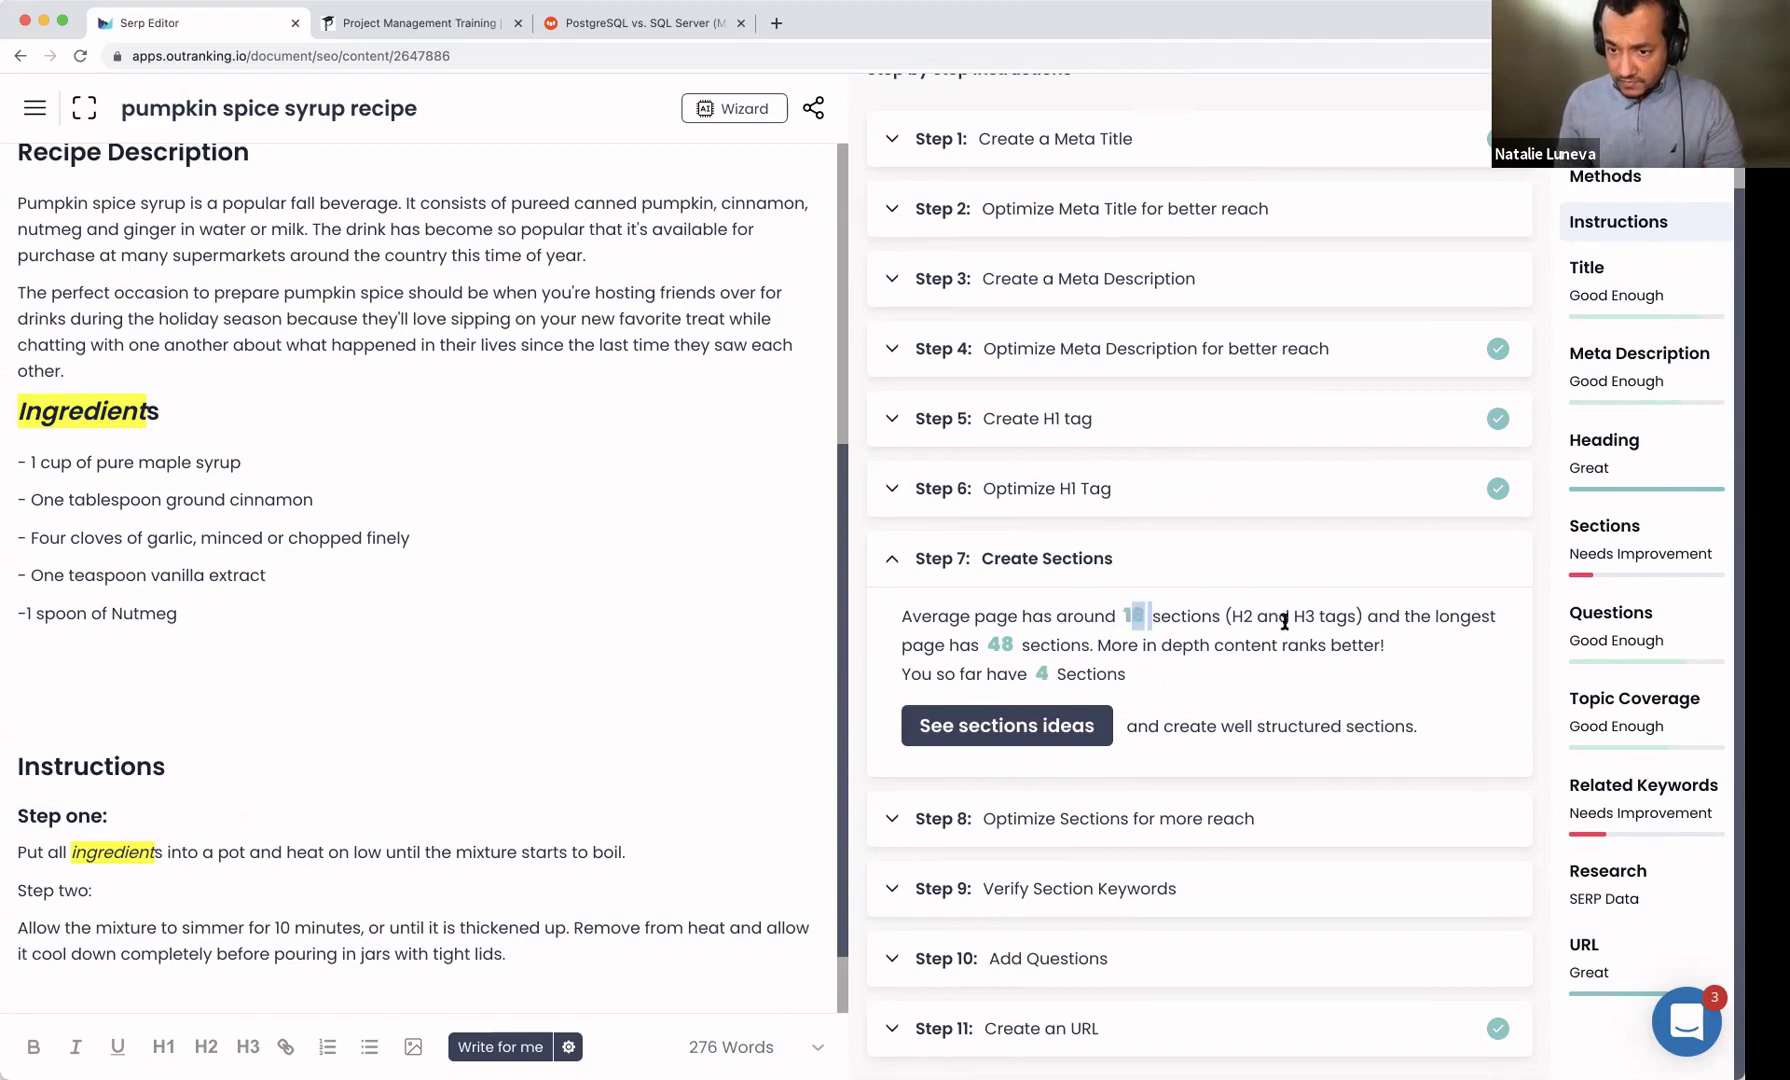
pyautogui.click(1620, 576)
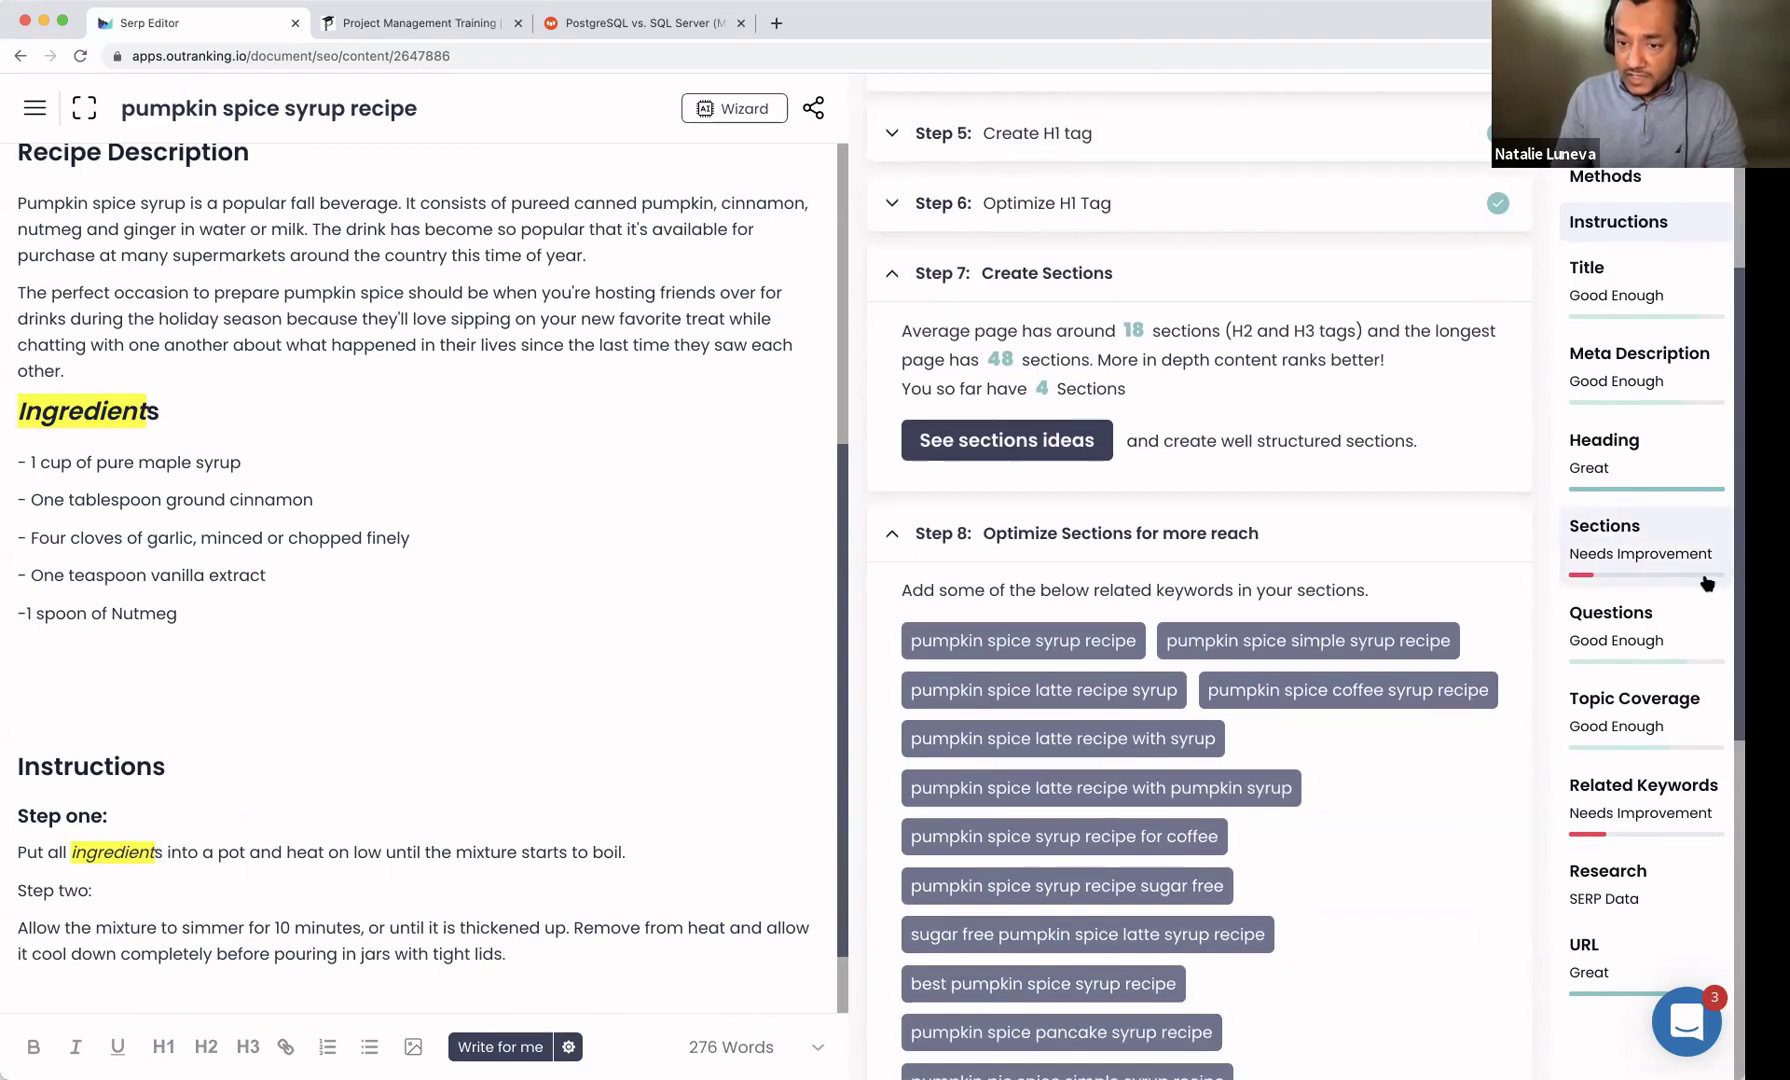
pyautogui.click(1462, 285)
pyautogui.scroll(-2, 1407, 352)
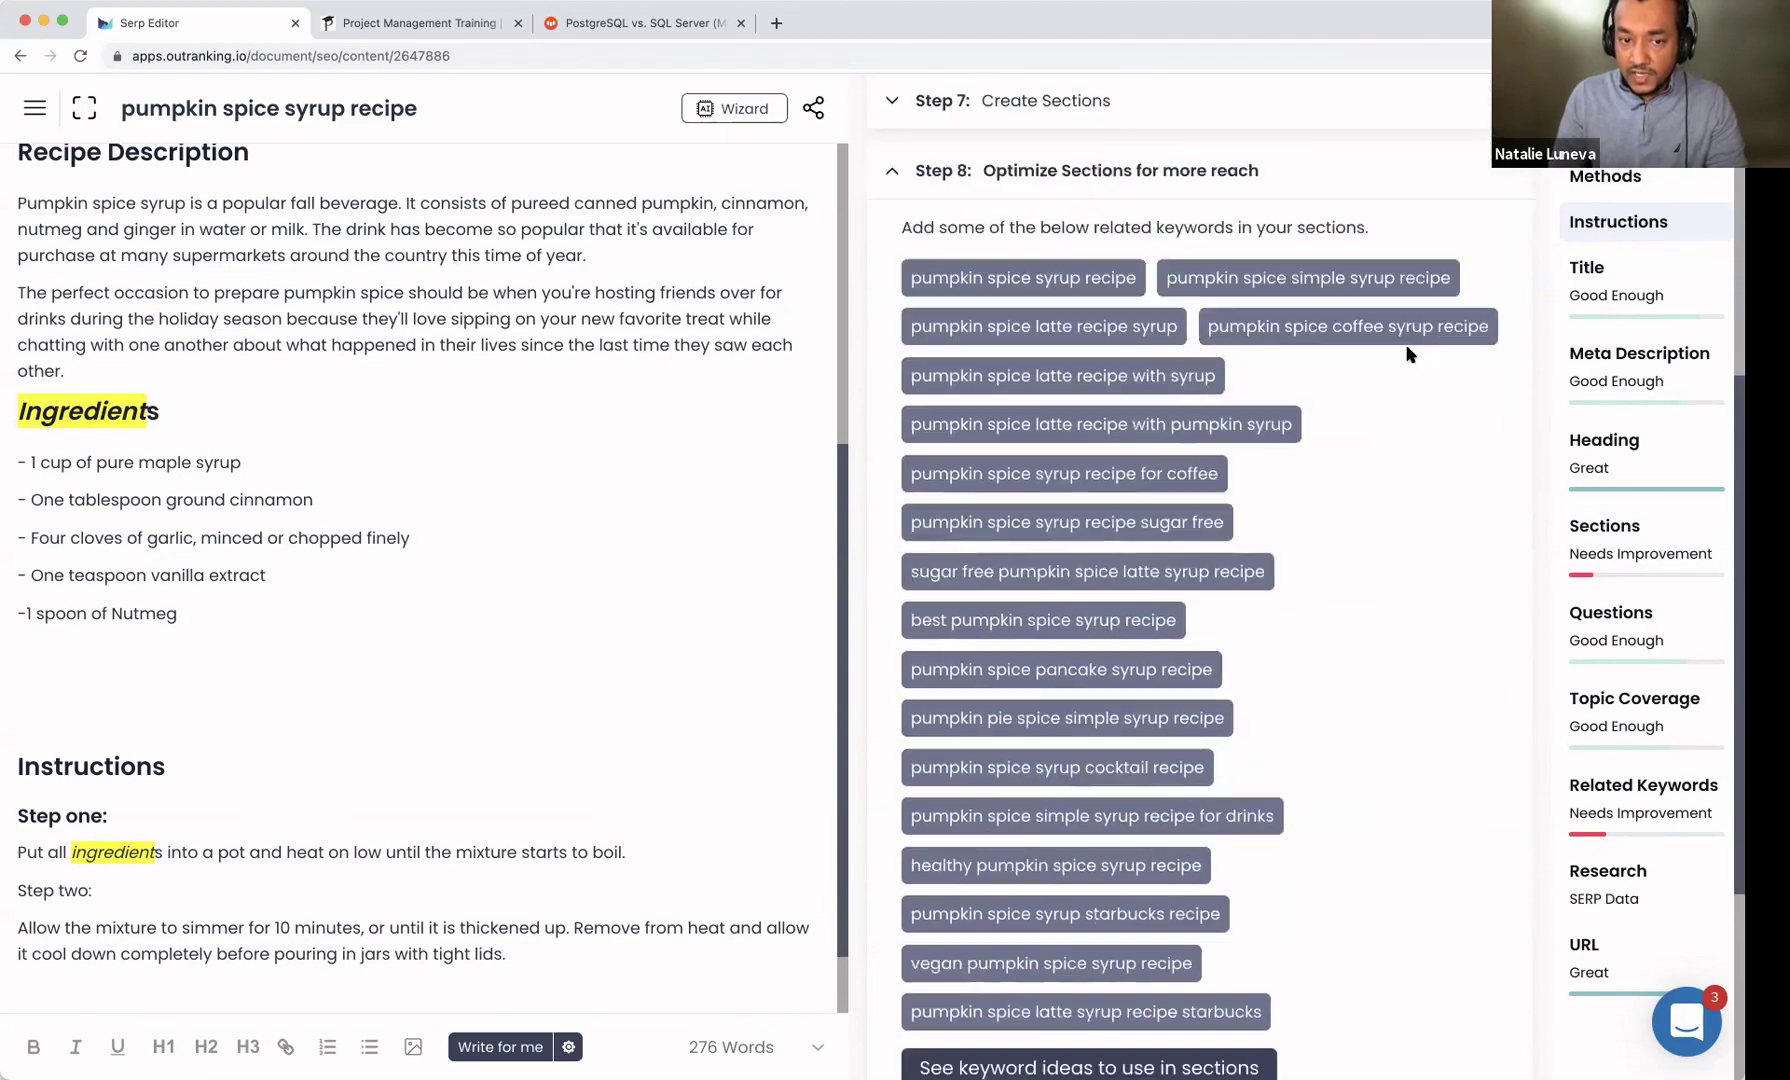
pyautogui.scroll(-1, 1407, 352)
pyautogui.scroll(3, 1424, 565)
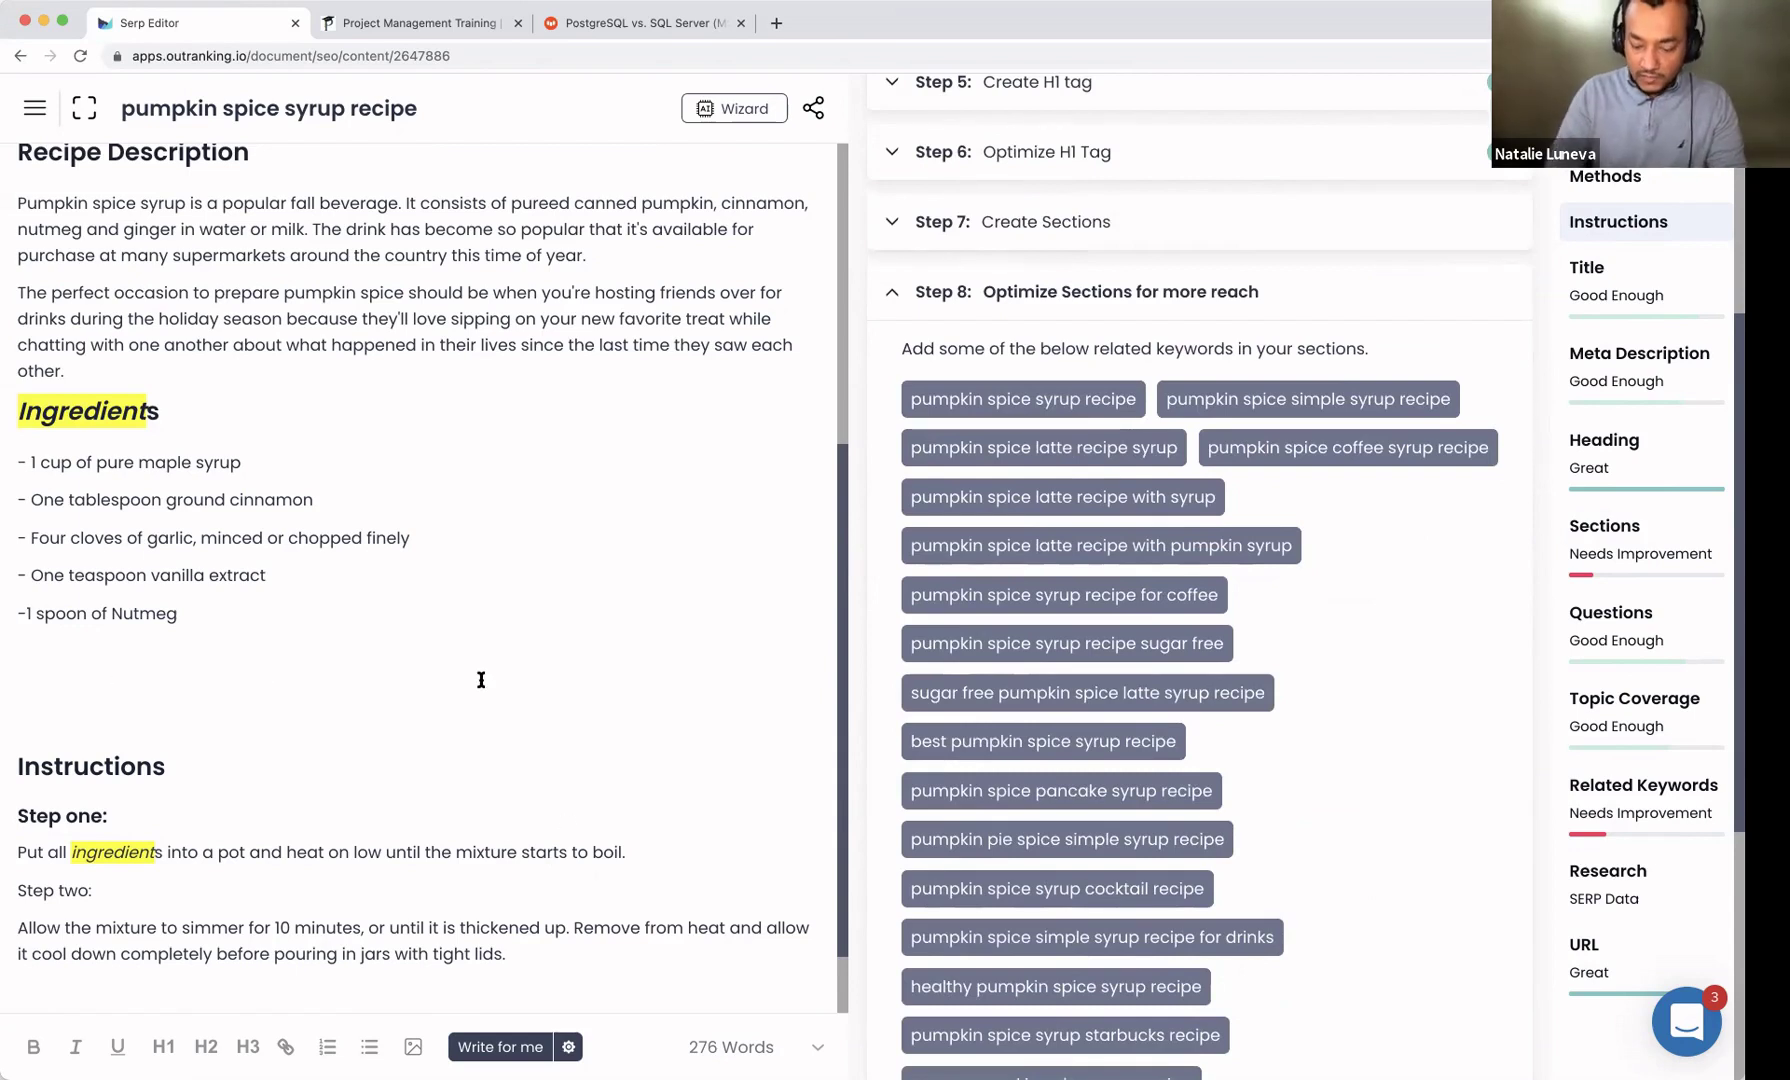
# Step: Remove another blank line above Instructions and copy the suggested keyword "pumpkin spice latte recipe with syrup"
pyautogui.press('BackSpace')
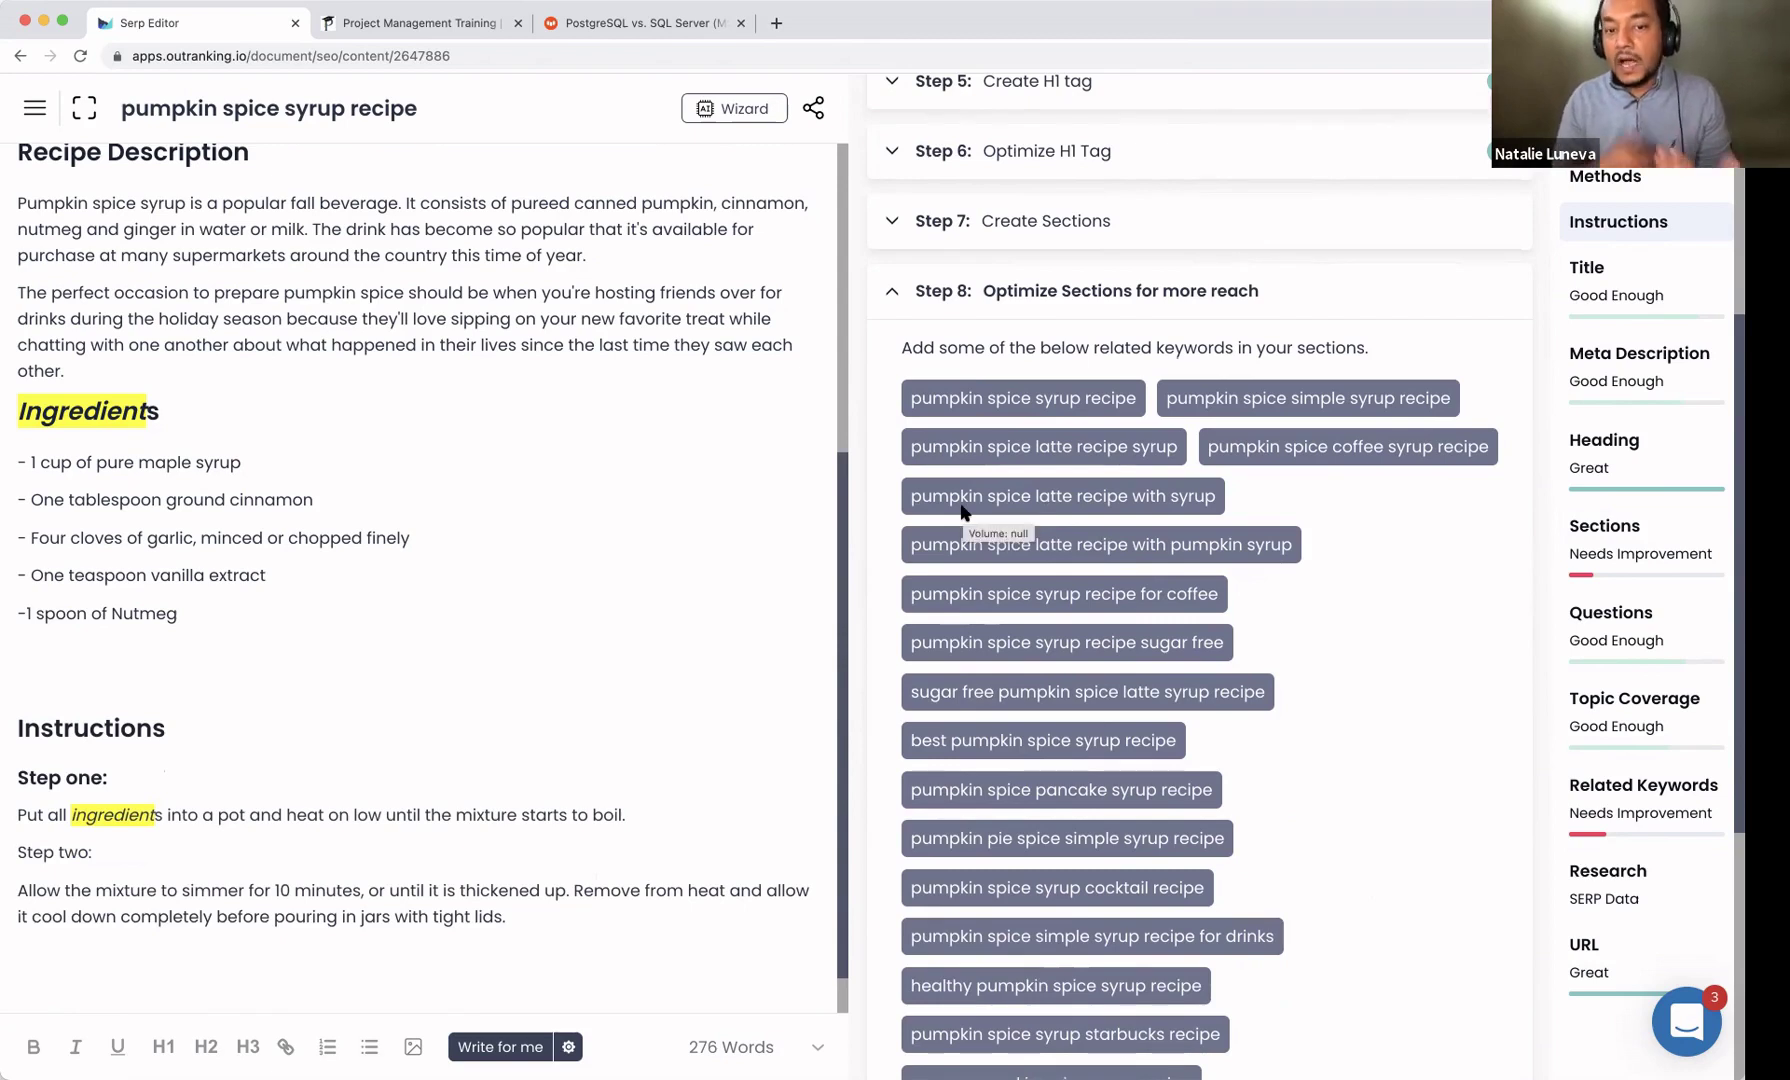
pyautogui.moveTo(911, 502); pyautogui.dragTo(1225, 508)
pyautogui.hotkey('ctrl', 'c')
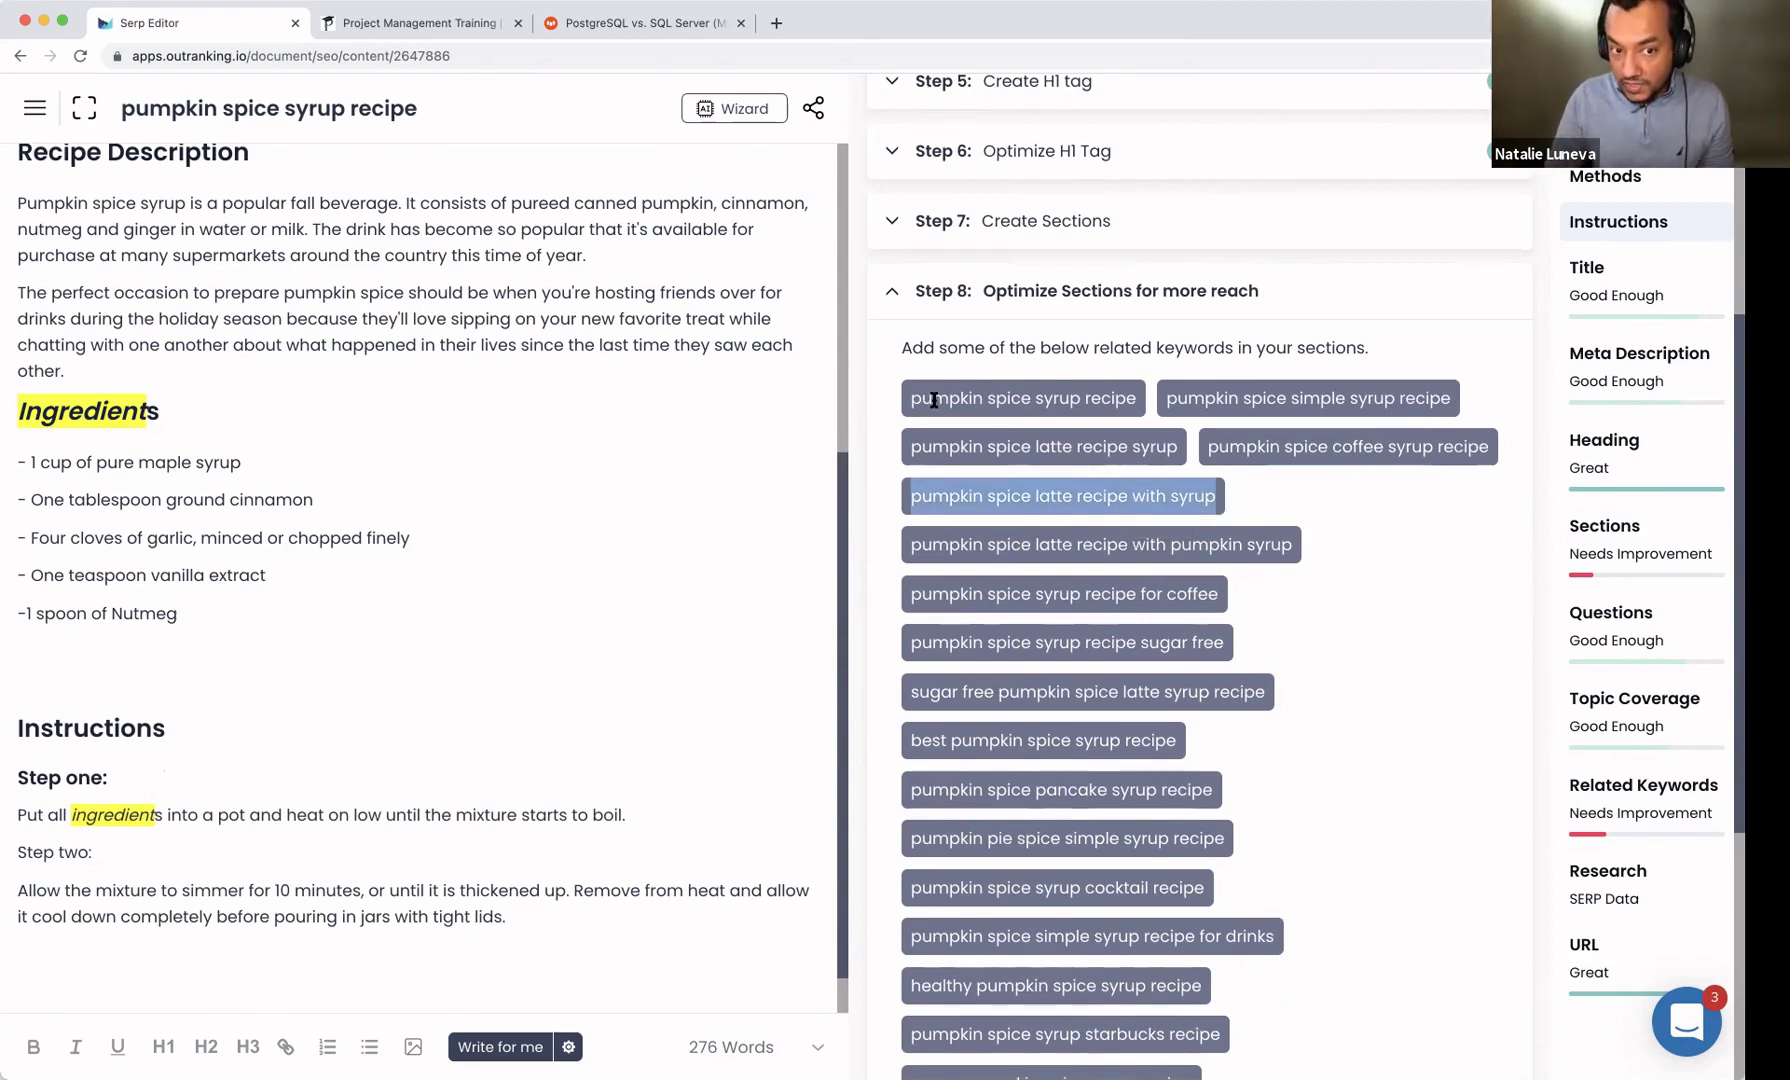
pyautogui.scroll(-1, 1340, 950)
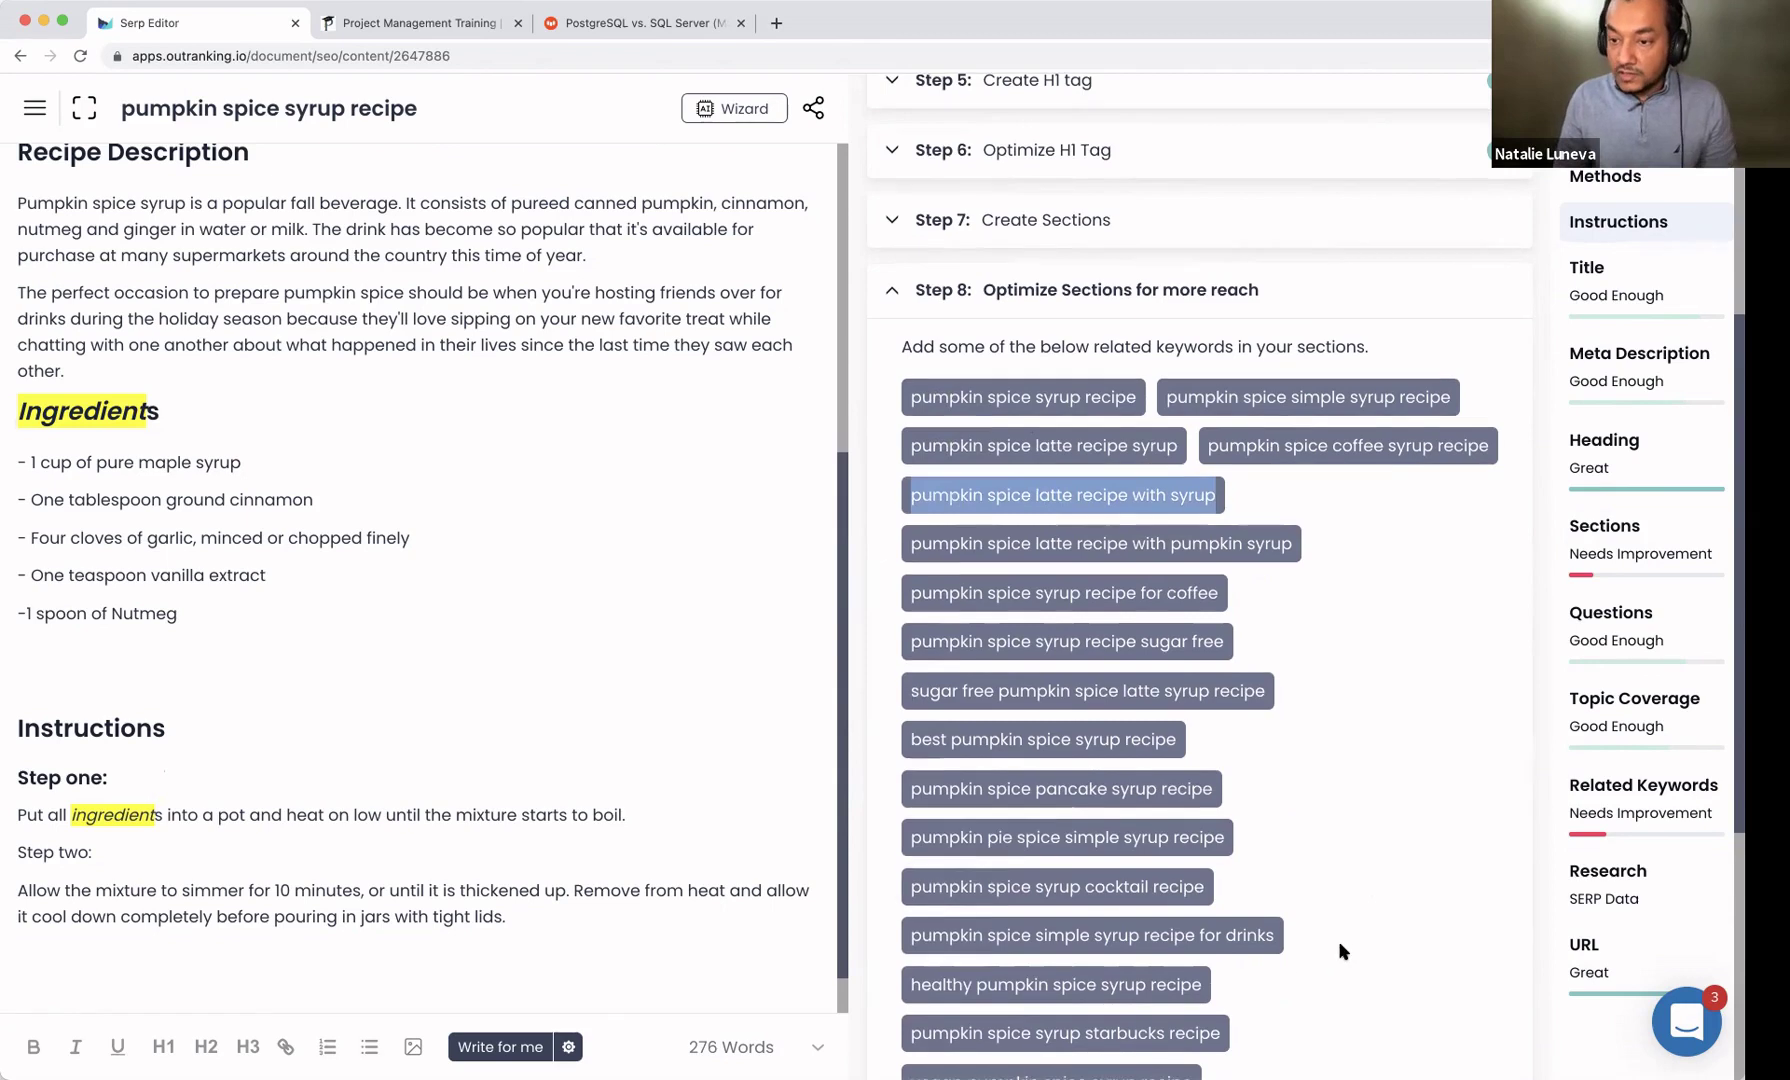
pyautogui.scroll(-3, 1313, 652)
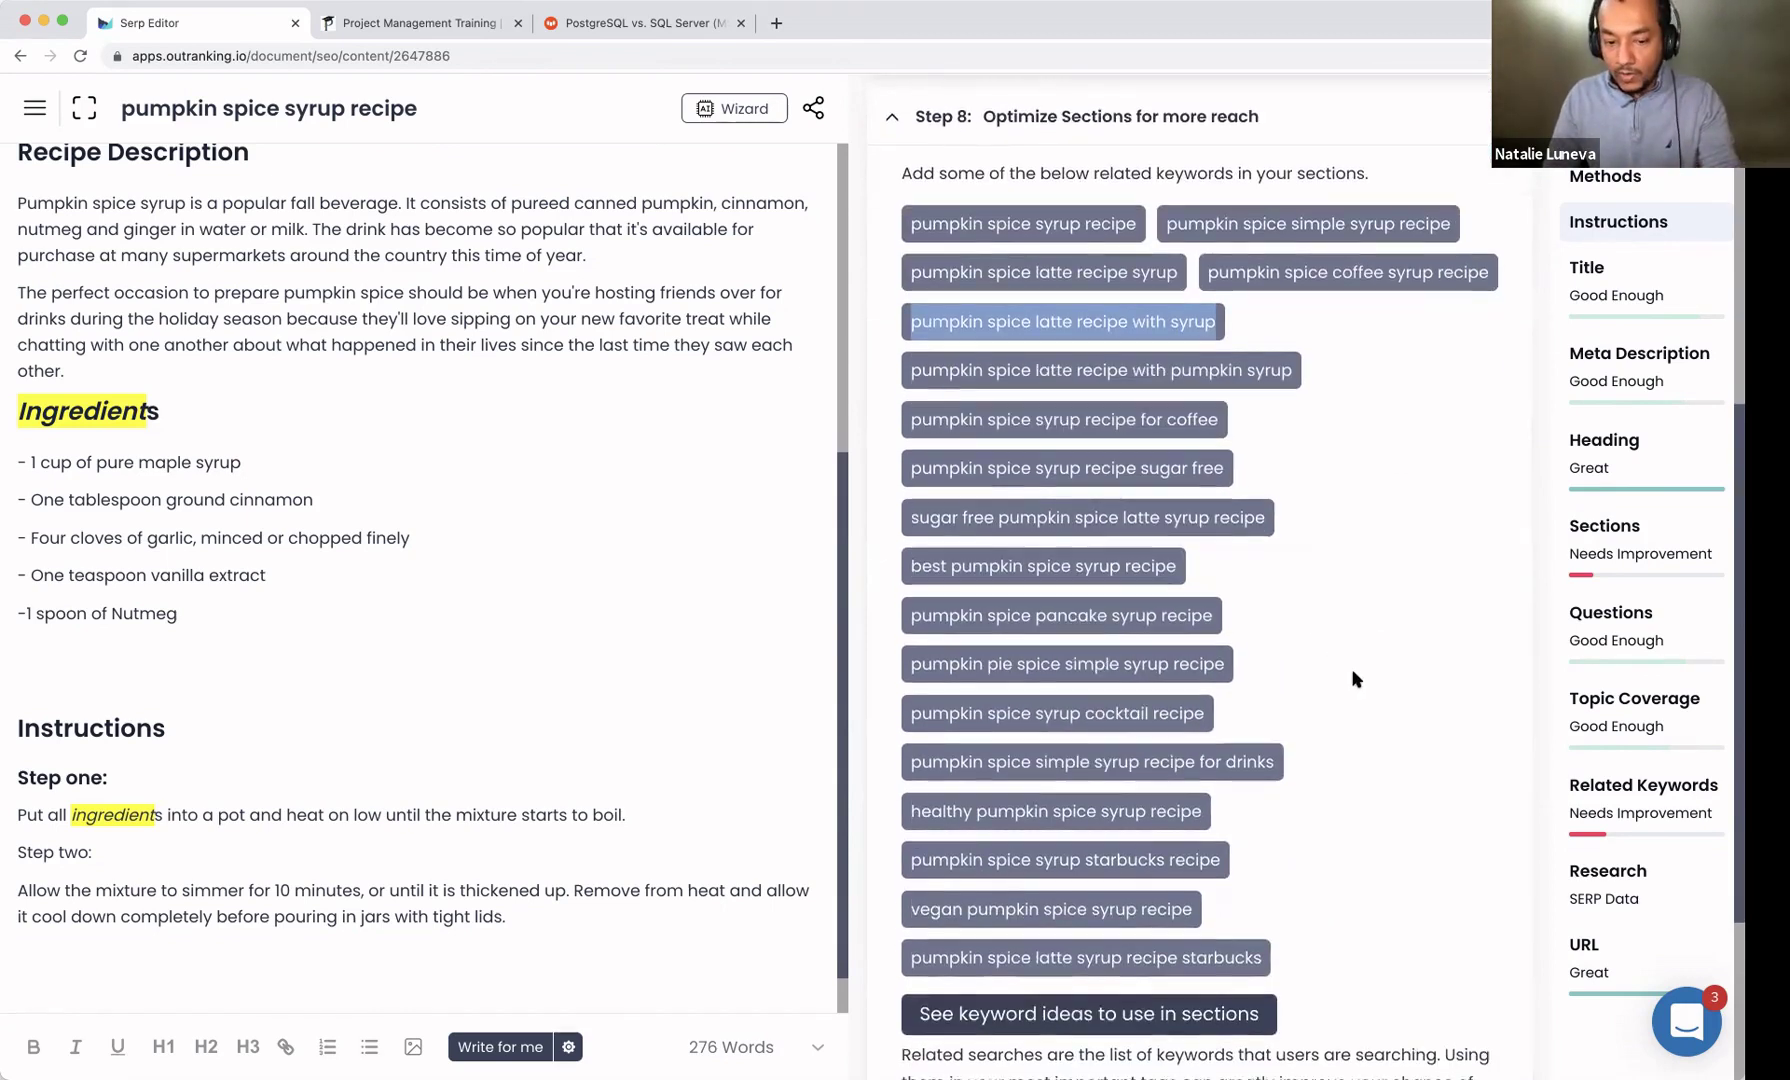
pyautogui.scroll(-3, 1350, 676)
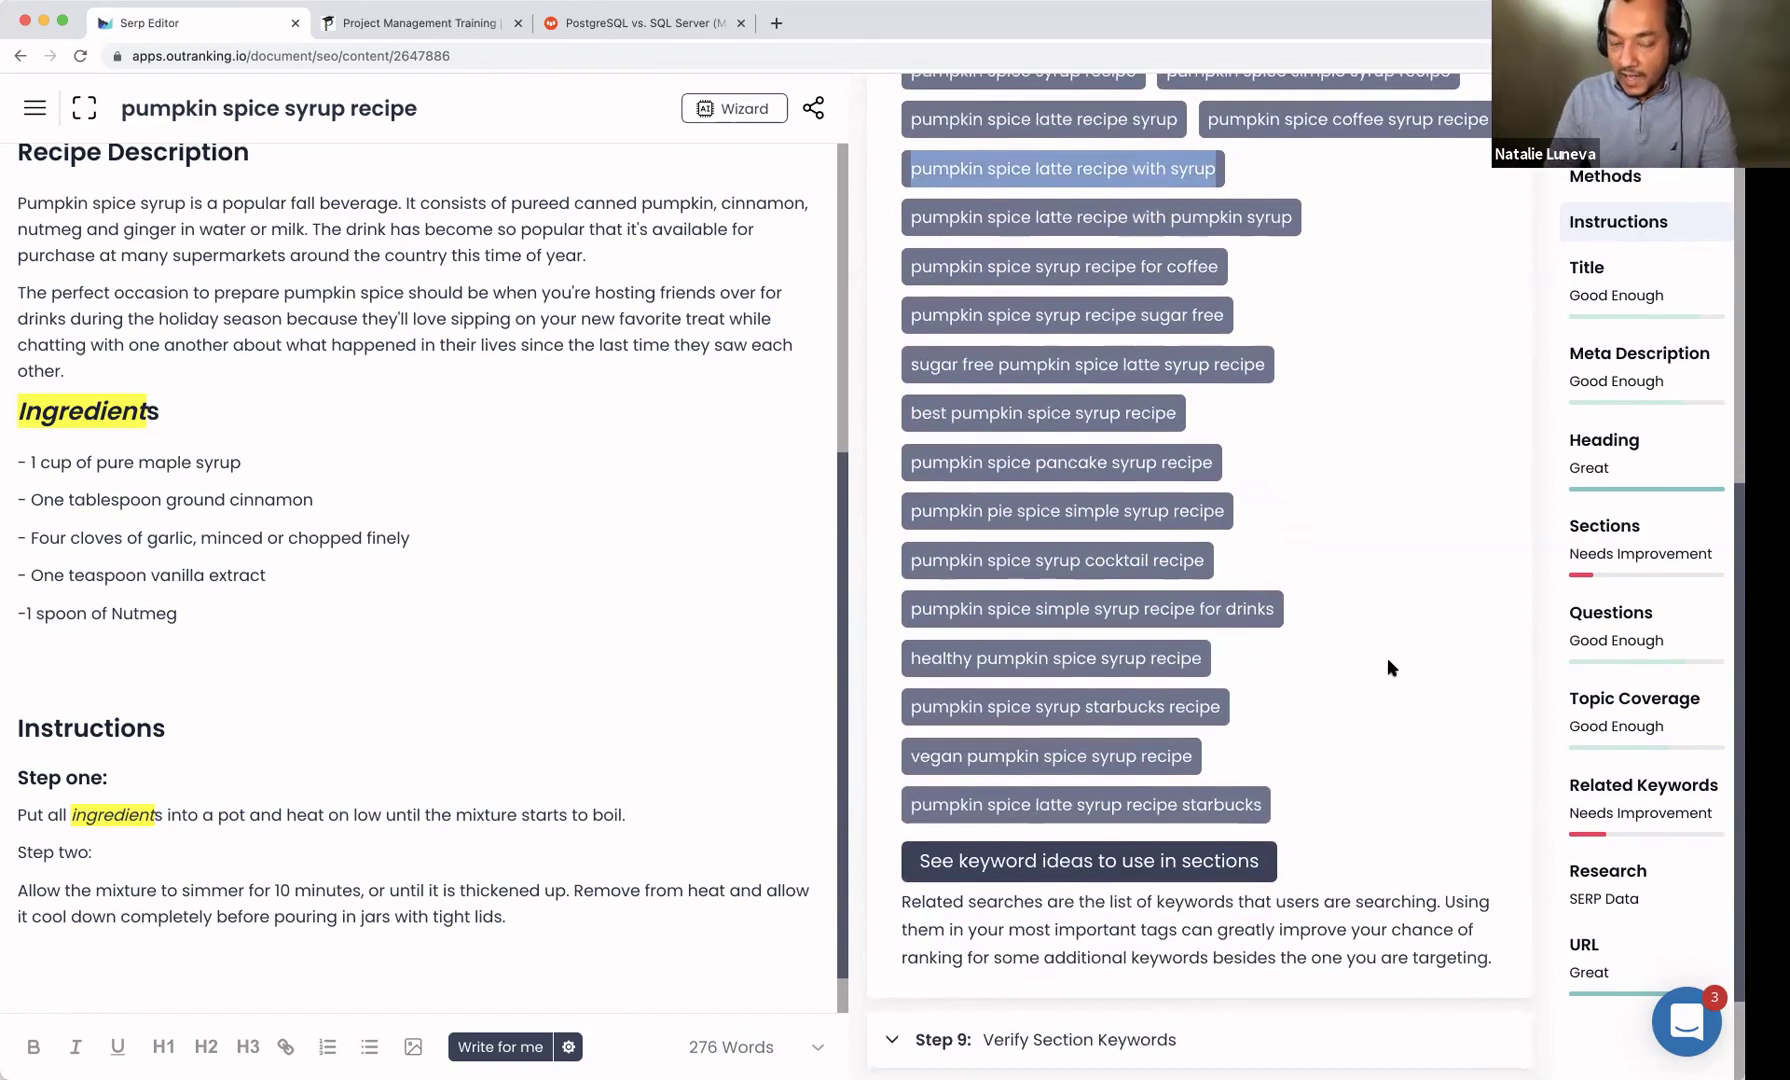
pyautogui.scroll(3, 1387, 657)
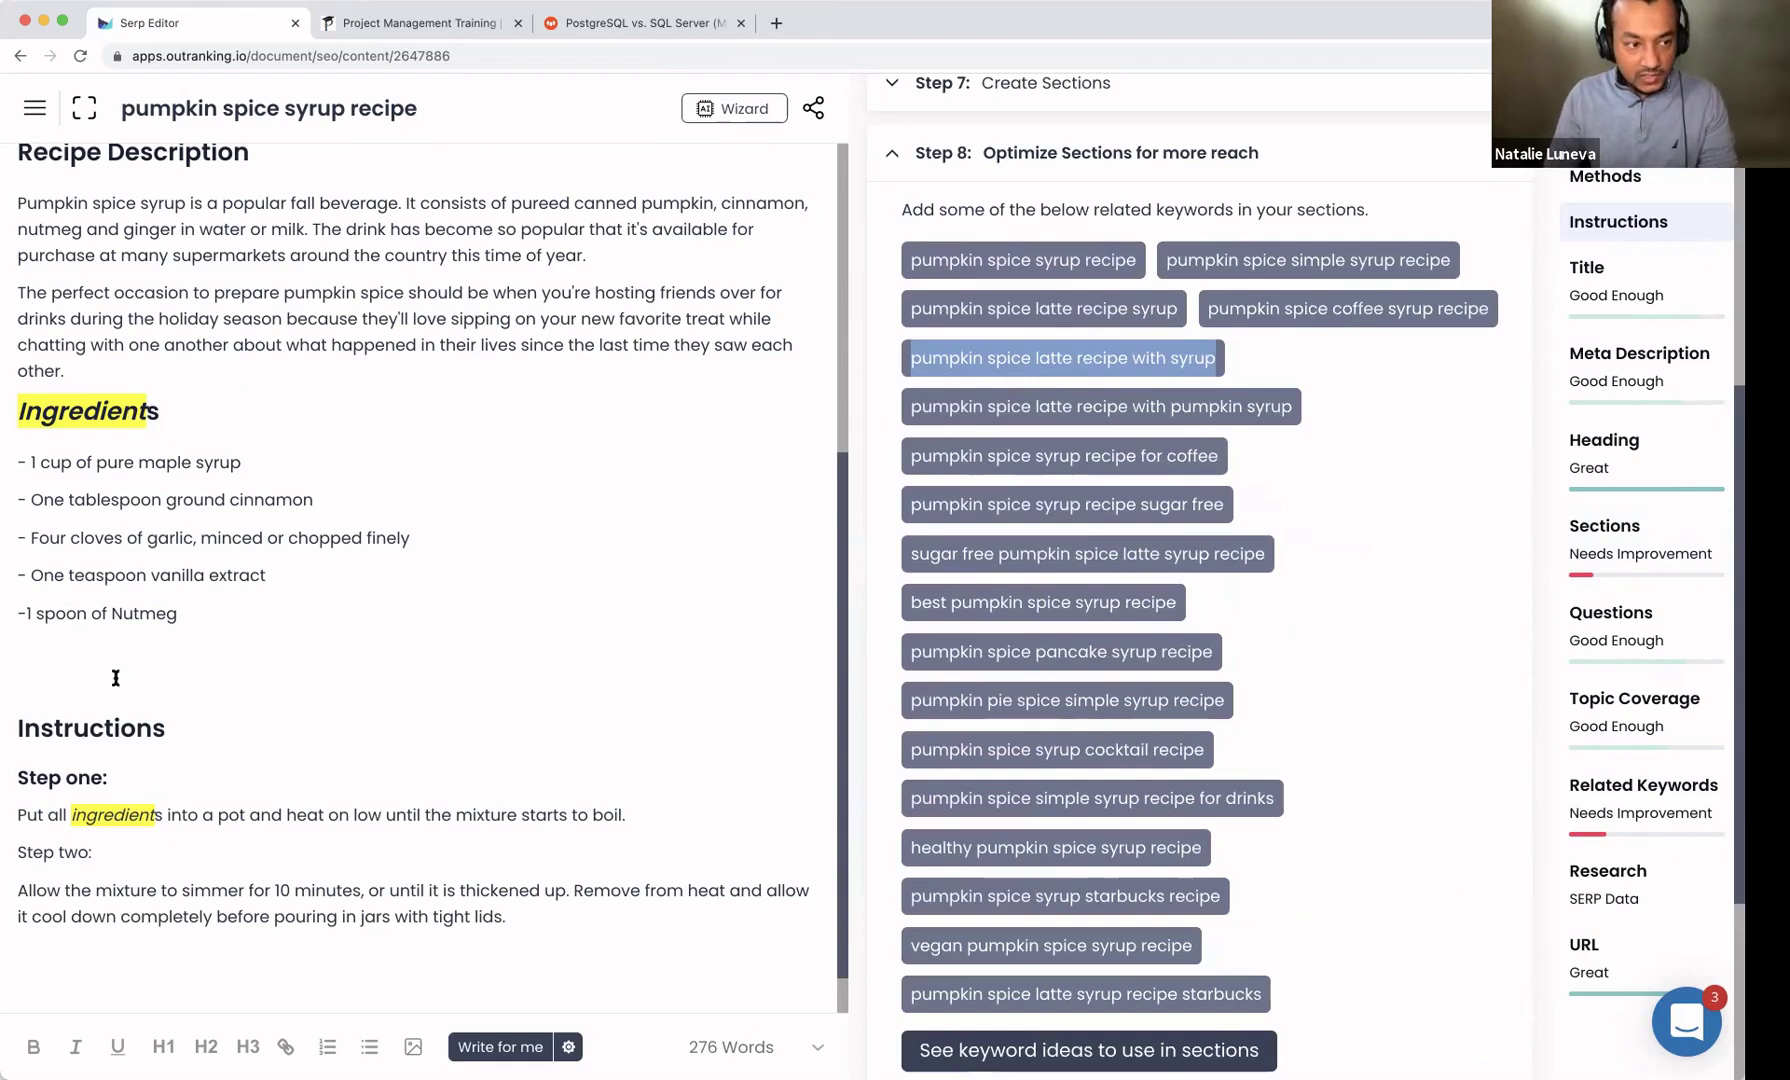
# Step: Add the line "FAQ" below the ingredients list and format it as an H3 heading
pyautogui.click(92, 653)
pyautogui.press('Return')
pyautogui.write('FAQ')
pyautogui.doubleClick(40, 689)
pyautogui.click(248, 1046)
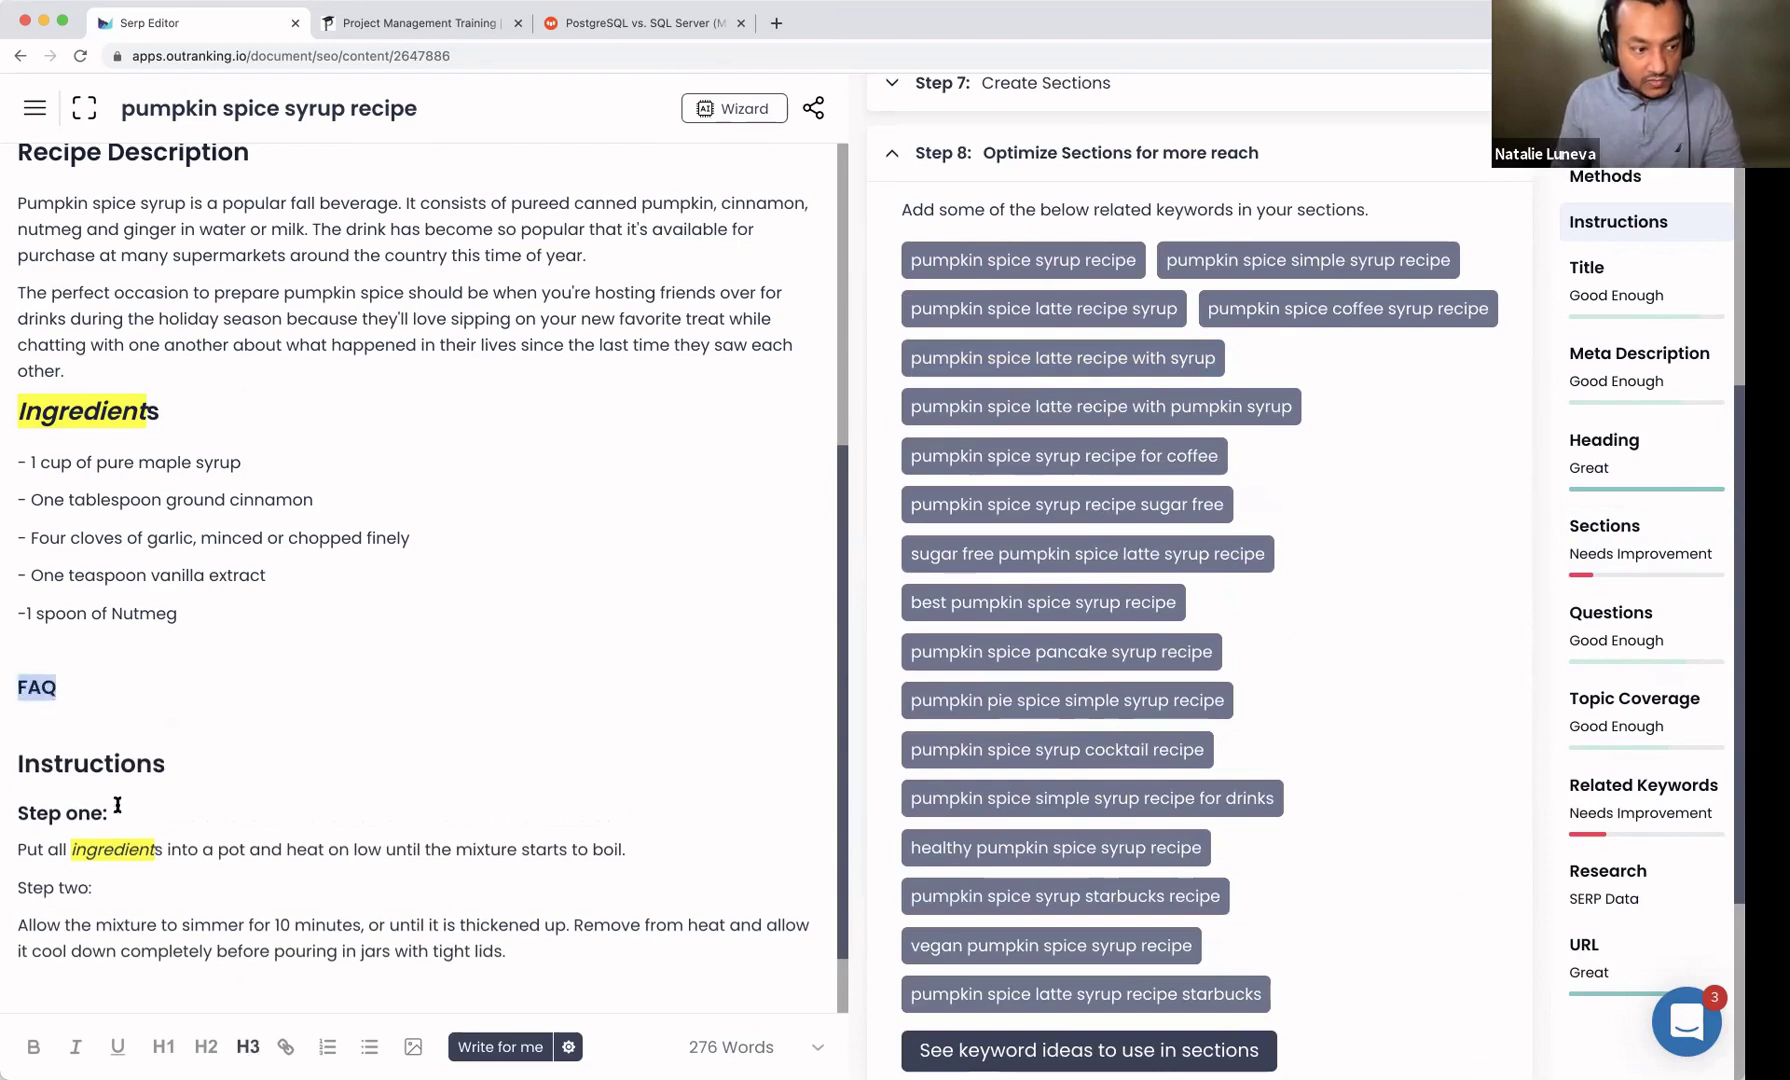
# Step: Insert the keyword "pumpkin spice latte recipe with syrup" on the line below the FAQ heading and copy that line
pyautogui.click(28, 712)
pyautogui.write('pumpkin spice latte recipe syrup')
pyautogui.hotkey('ctrl', 'z')
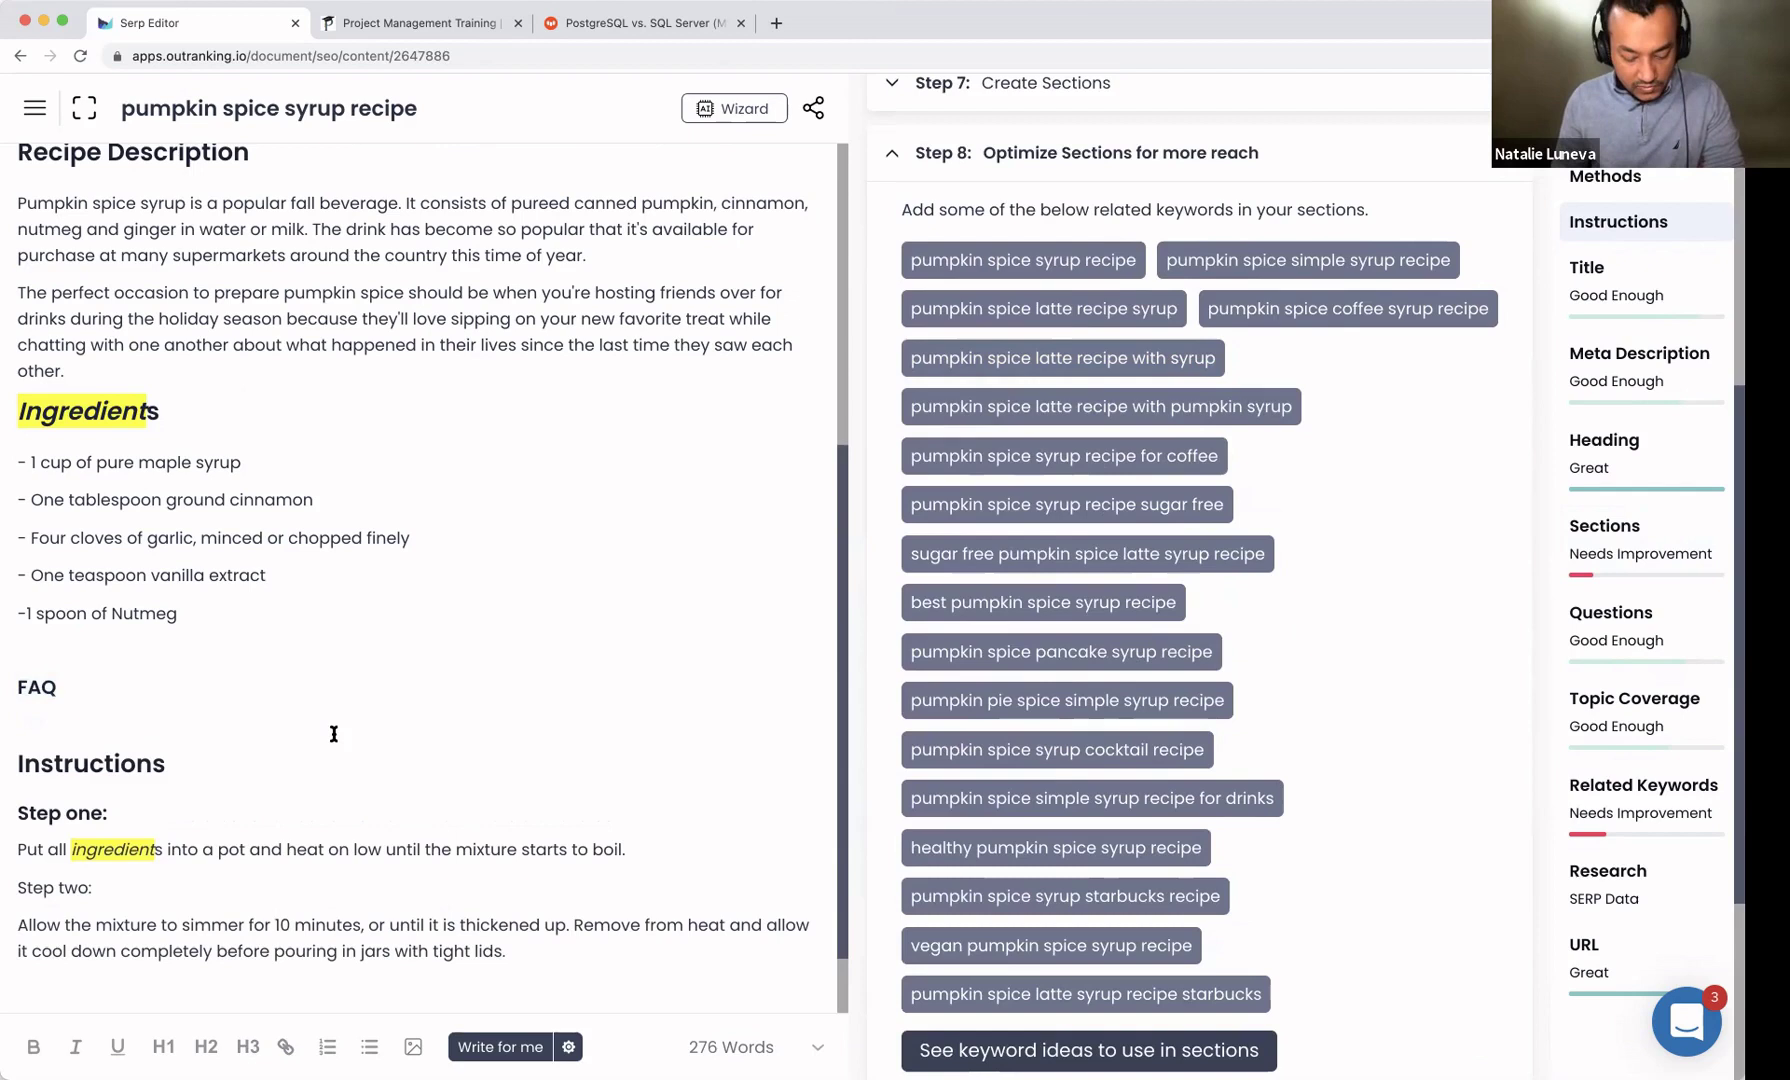
pyautogui.hotkey('ctrl', 'v')
pyautogui.tripleClick(75, 723)
pyautogui.press('super+c')
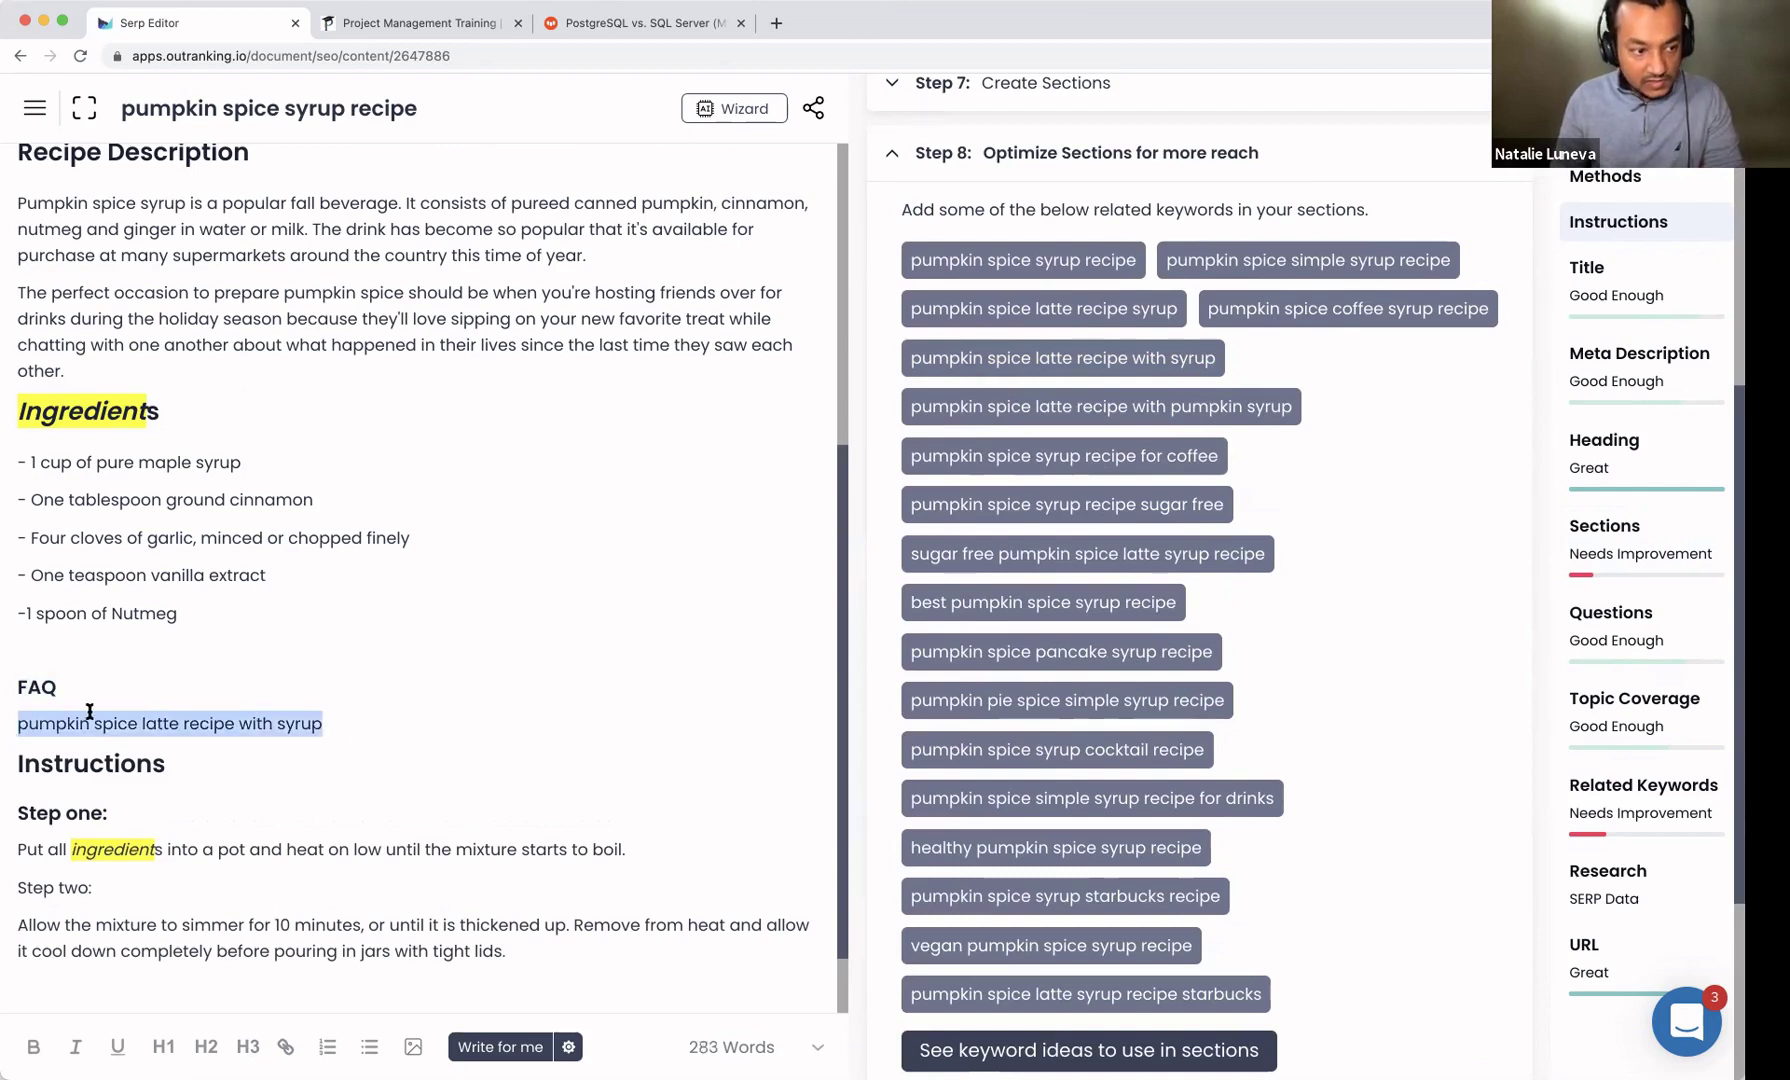
# Step: Try the question "What is the difference between a pumpkin spice latte and a pumpkin spice syrup?" in place of the keyword line under FAQ
pyautogui.moveTo(322, 723); pyautogui.dragTo(20, 725)
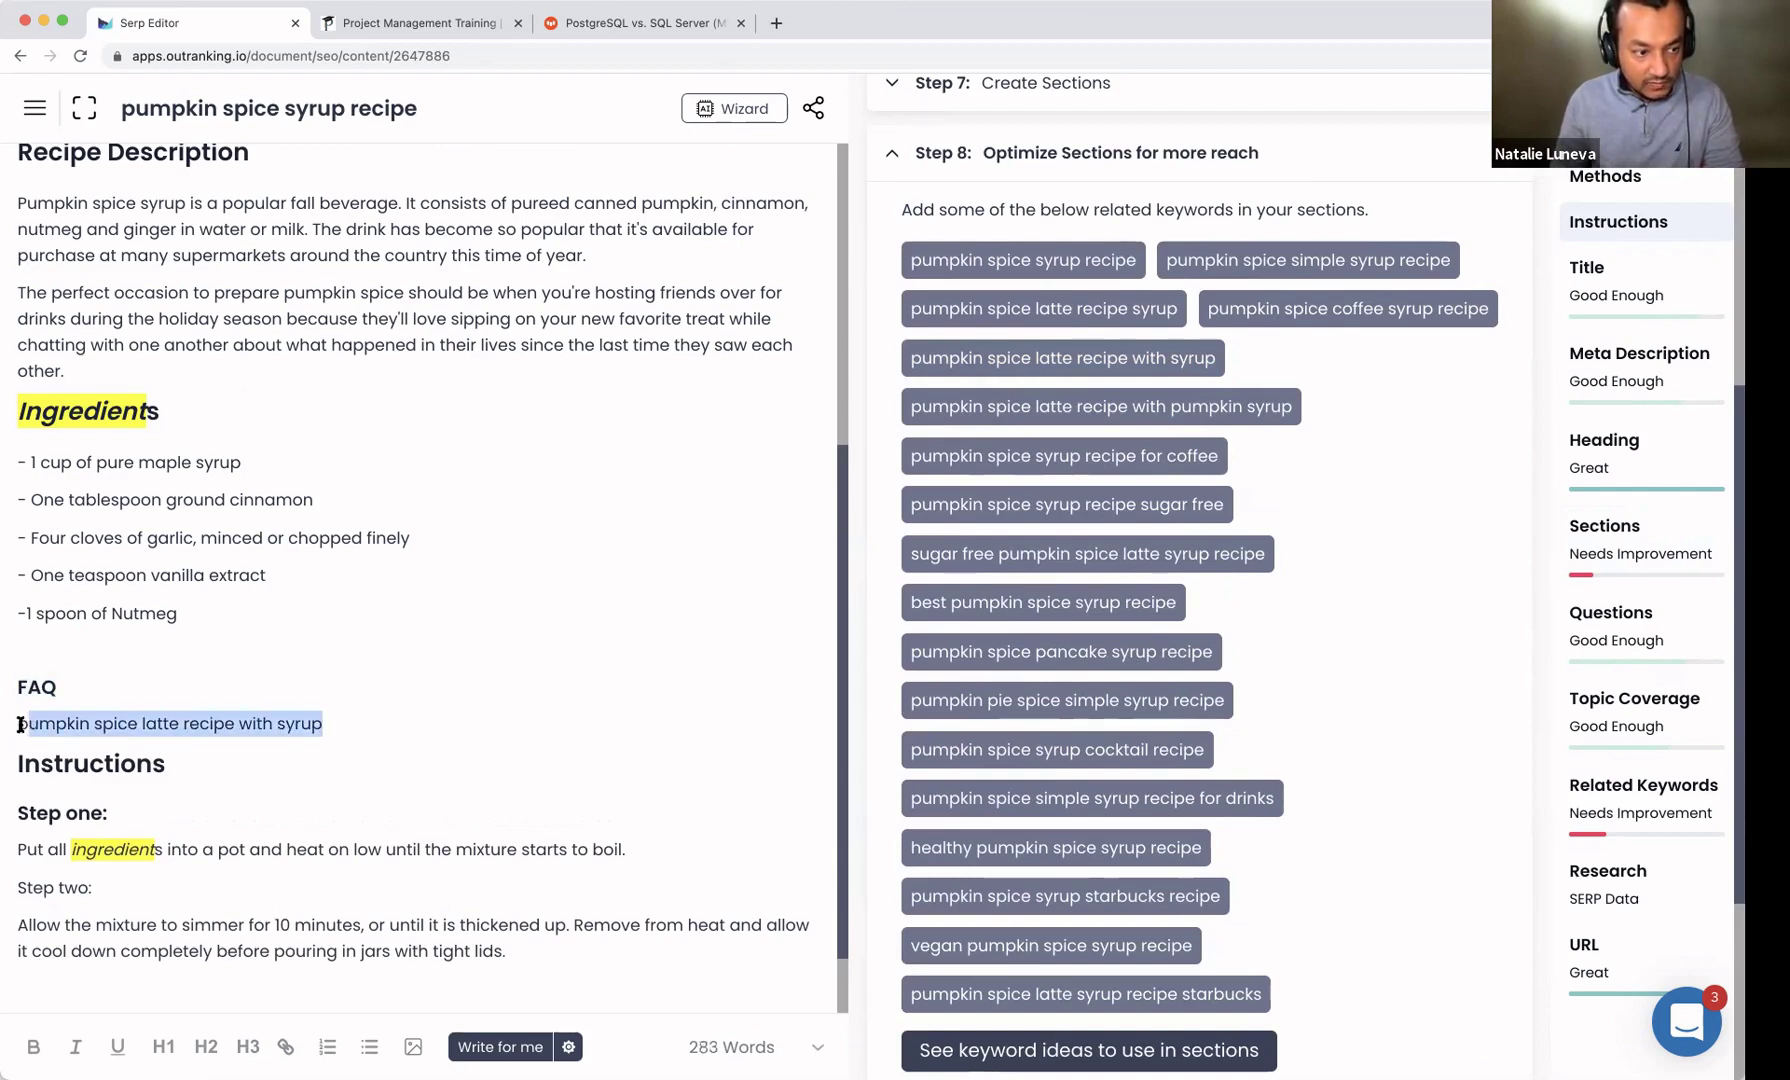
pyautogui.write('What is the difference between a pumpkin spice latte and a pumpkin spice syrup?')
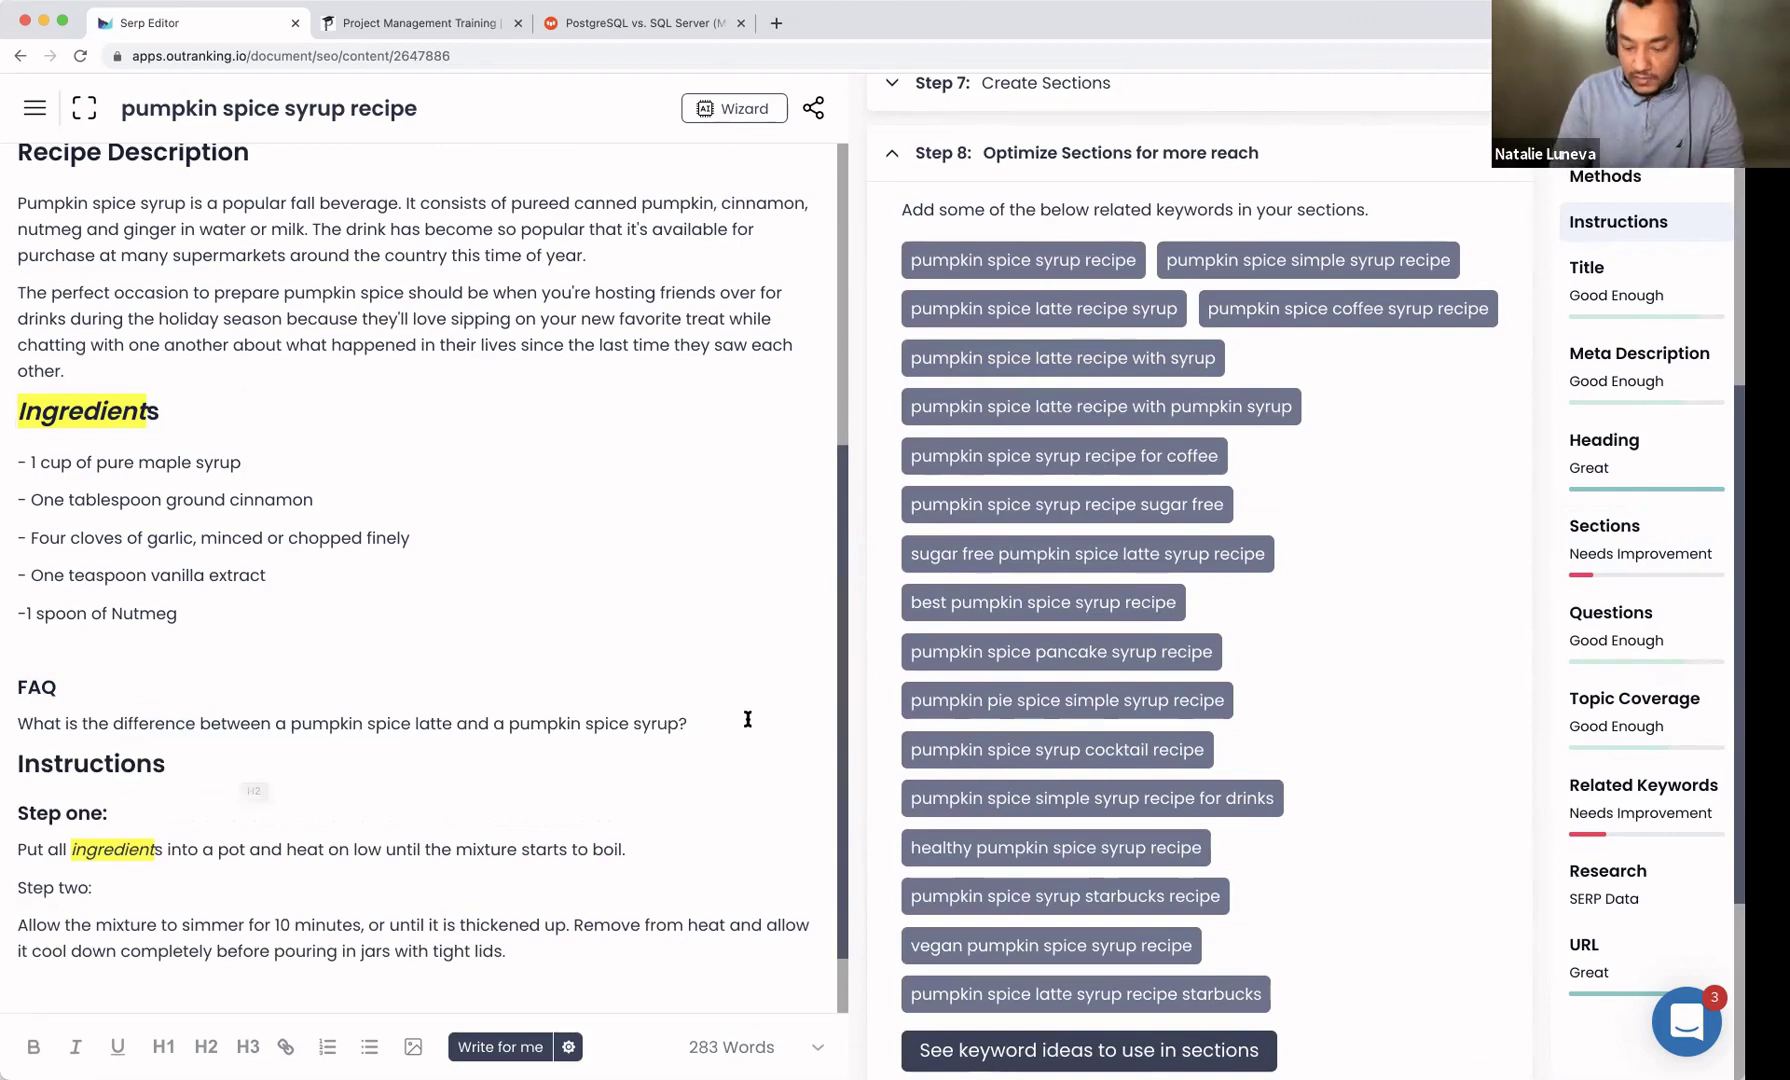
pyautogui.press('Return')
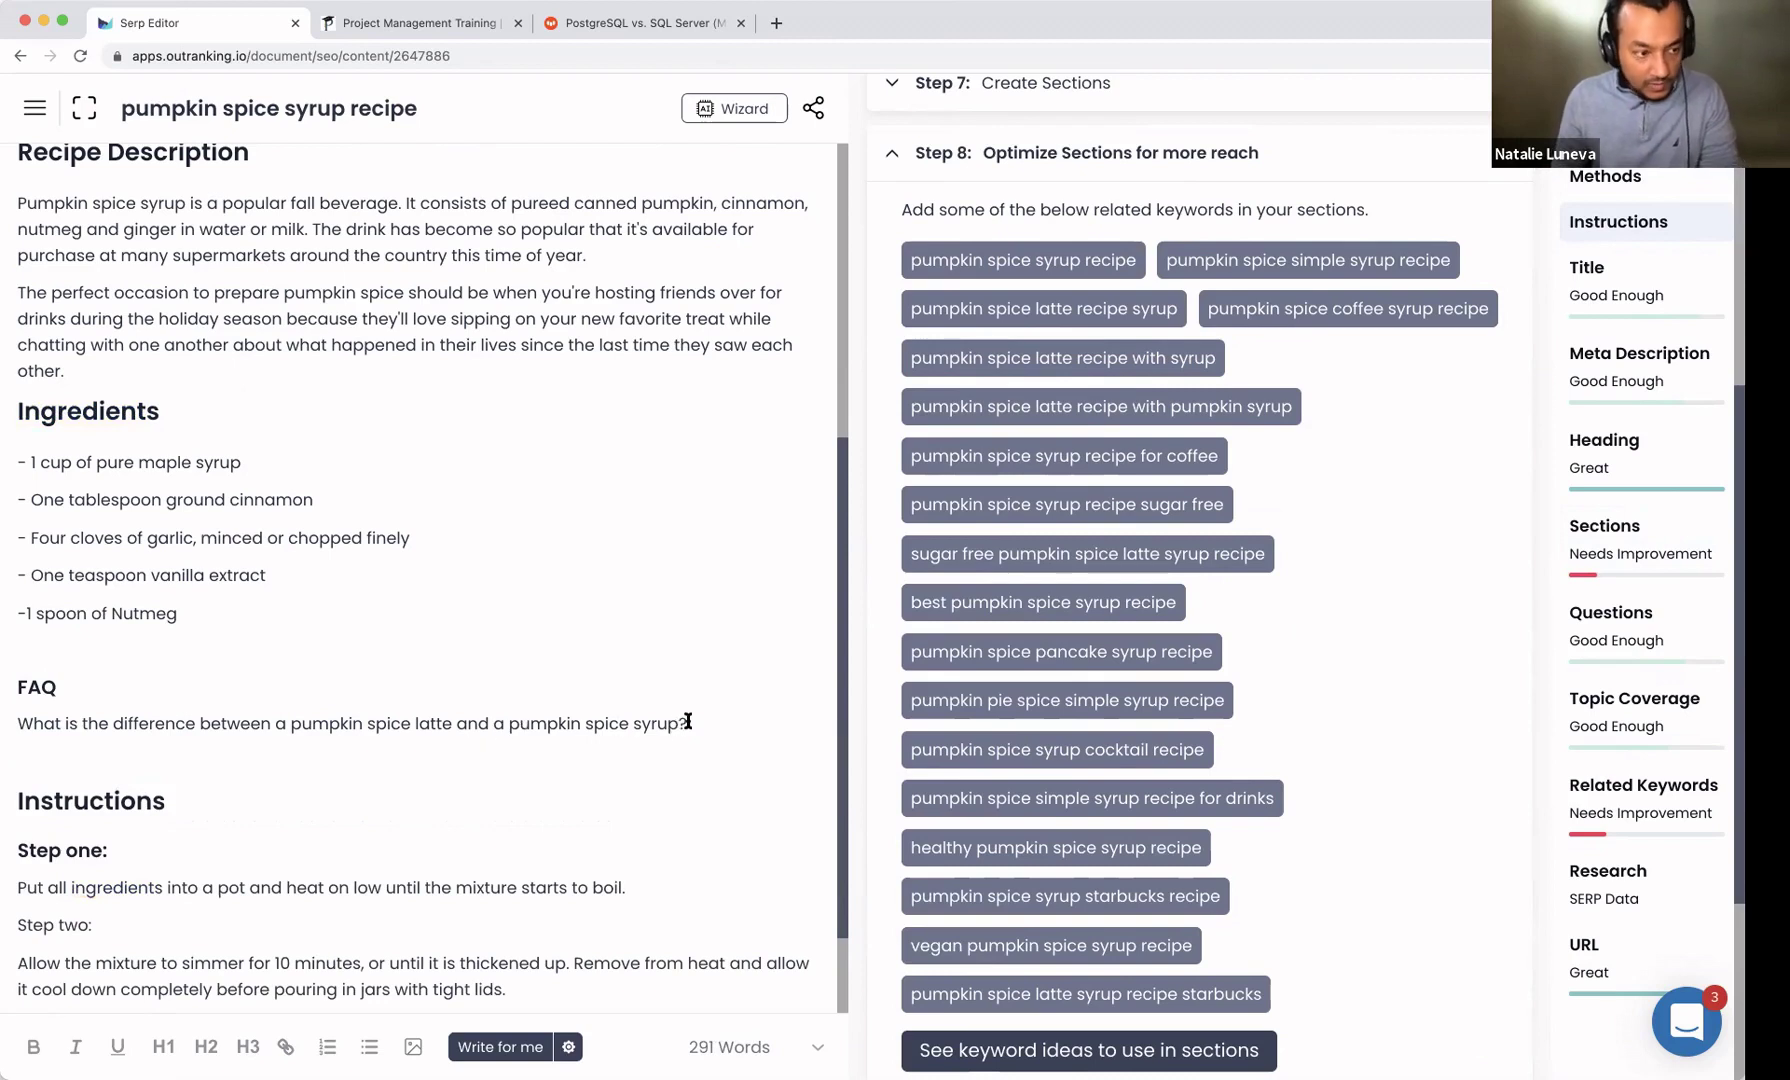
# Step: Replace the question under FAQ with the copied keyword "pumpkin spice latte recipe with syrup"
pyautogui.moveTo(703, 721); pyautogui.dragTo(28, 724)
pyautogui.press('BackSpace')
pyautogui.press('super+v')
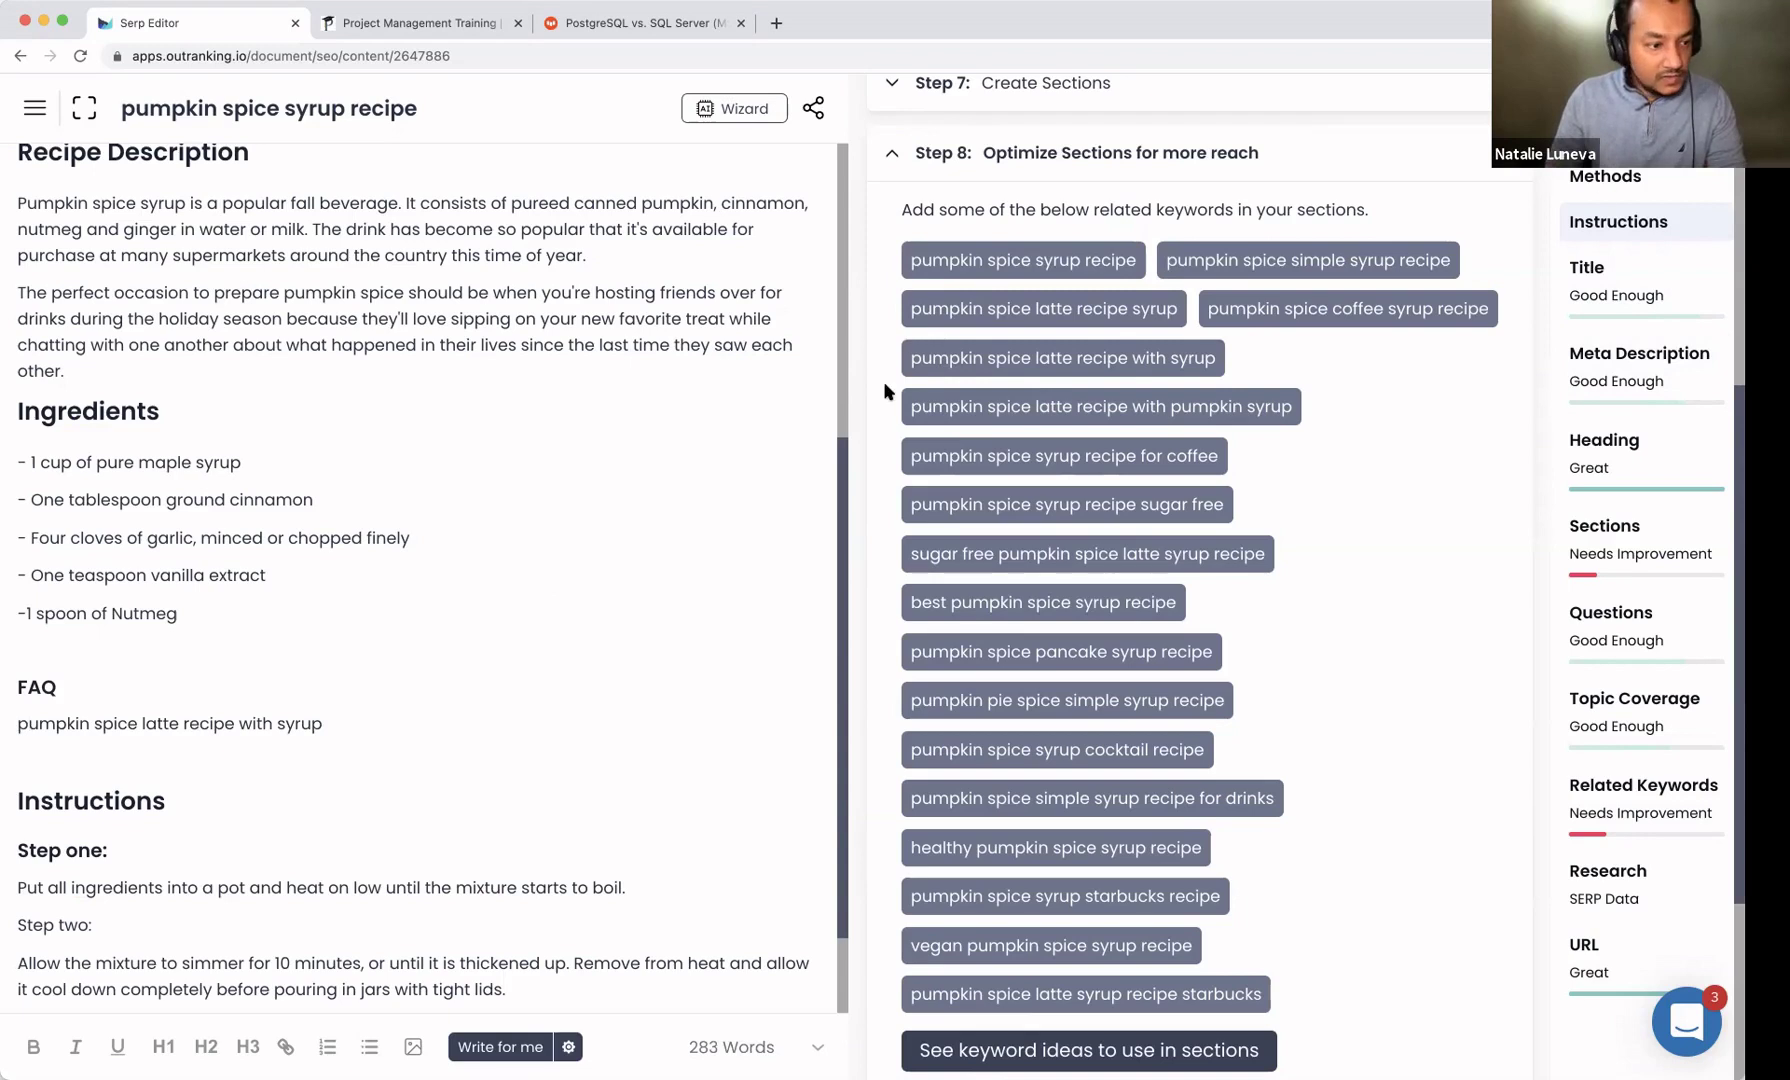
# Step: Make the keyword line under FAQ bold and format it as an H3 heading
pyautogui.moveTo(327, 723); pyautogui.dragTo(14, 723)
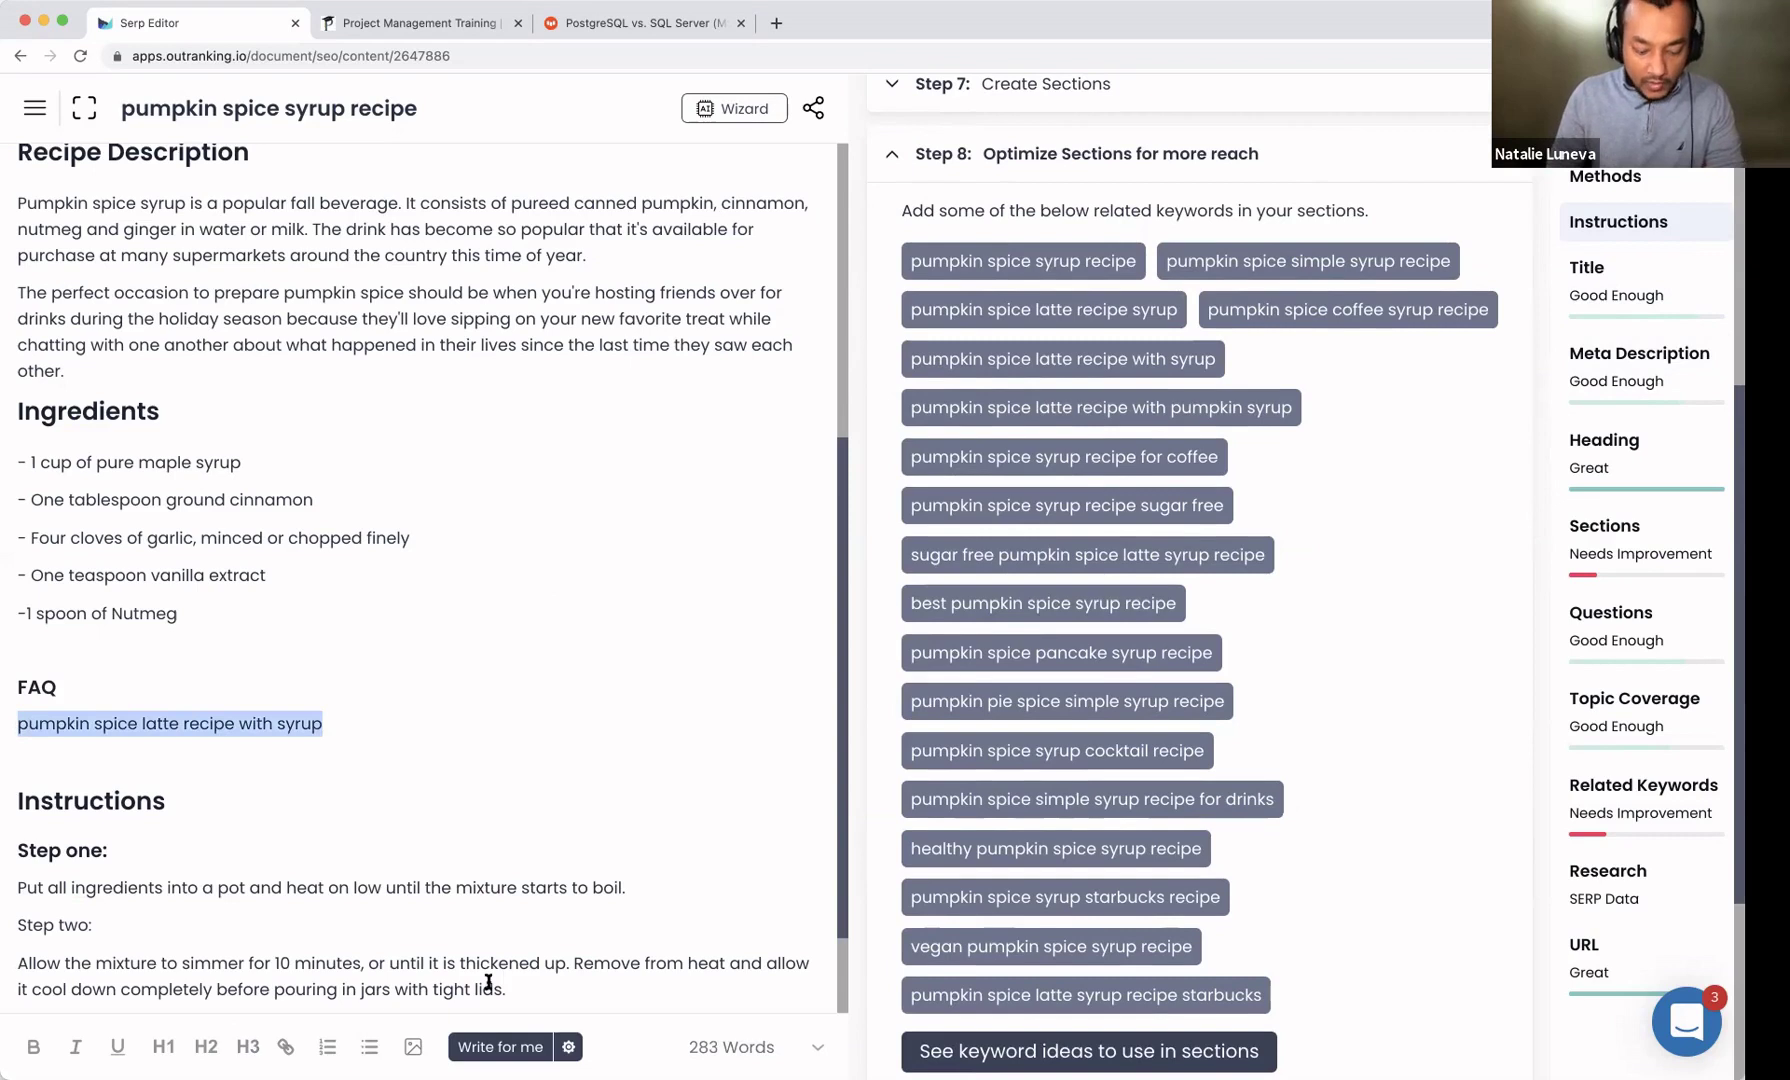
pyautogui.press('super+b')
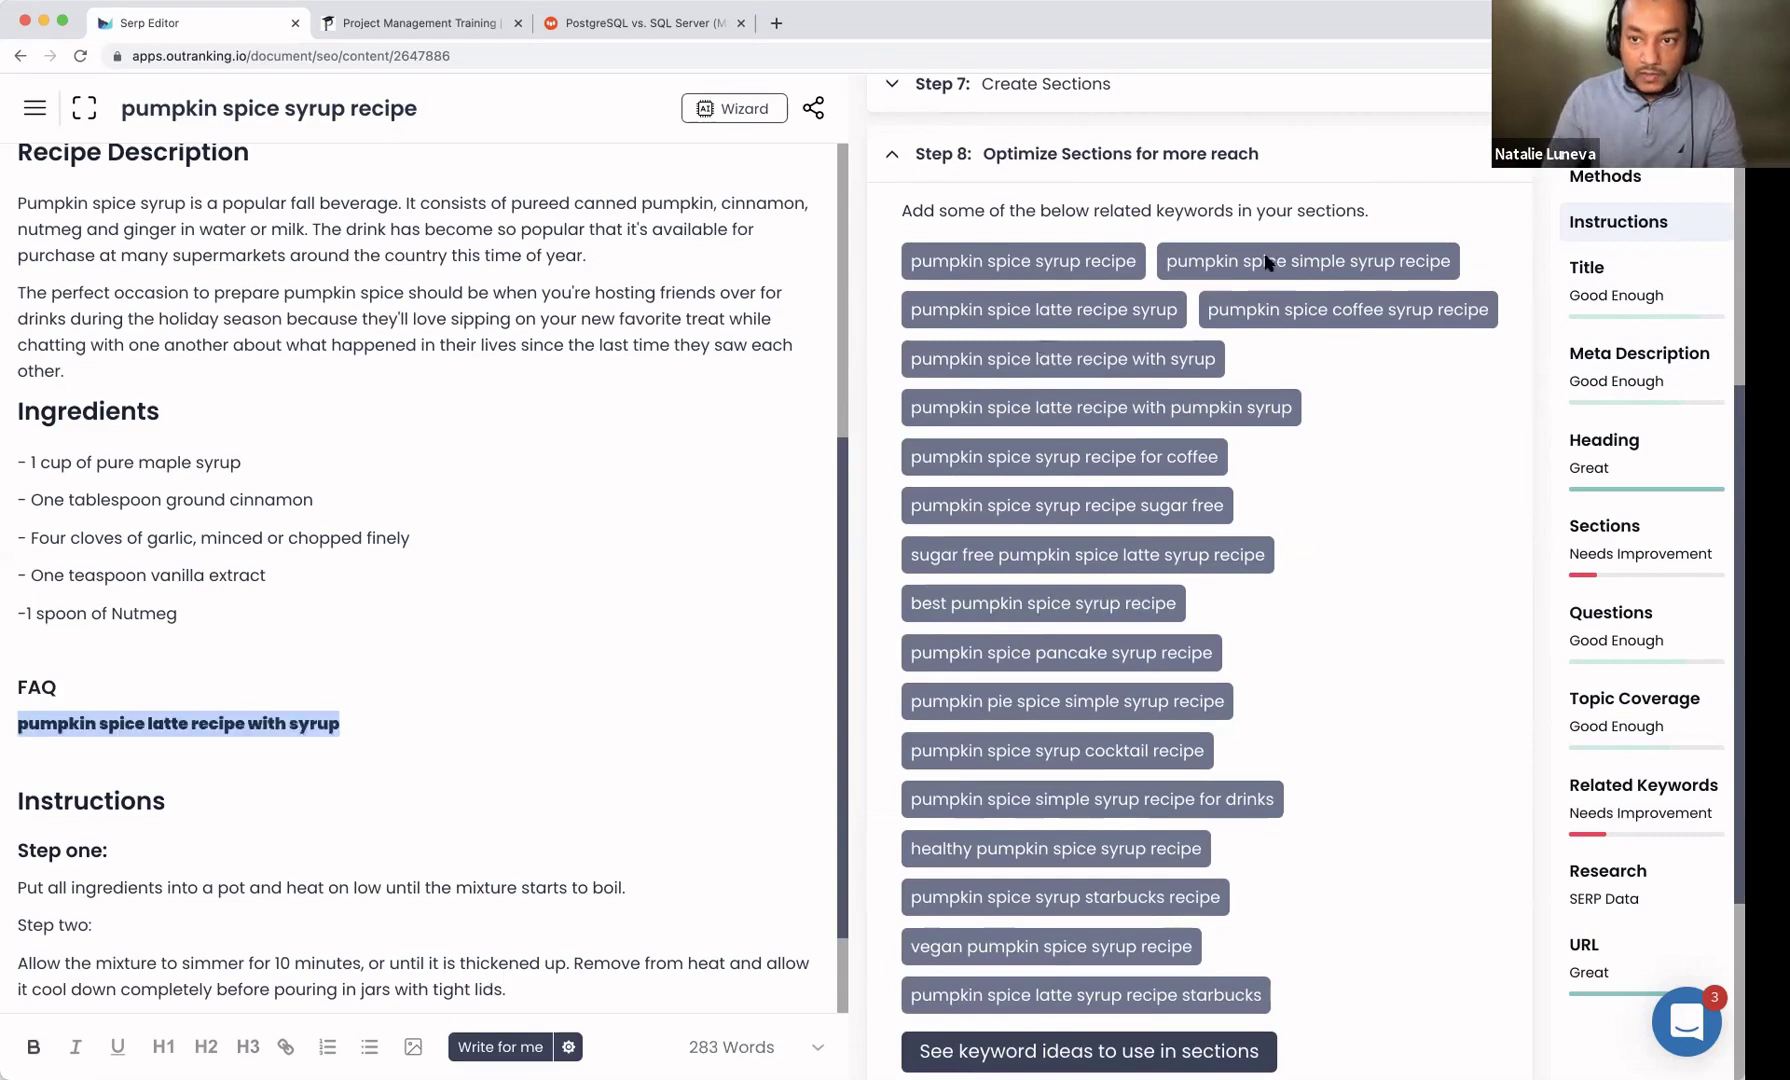
pyautogui.click(1060, 872)
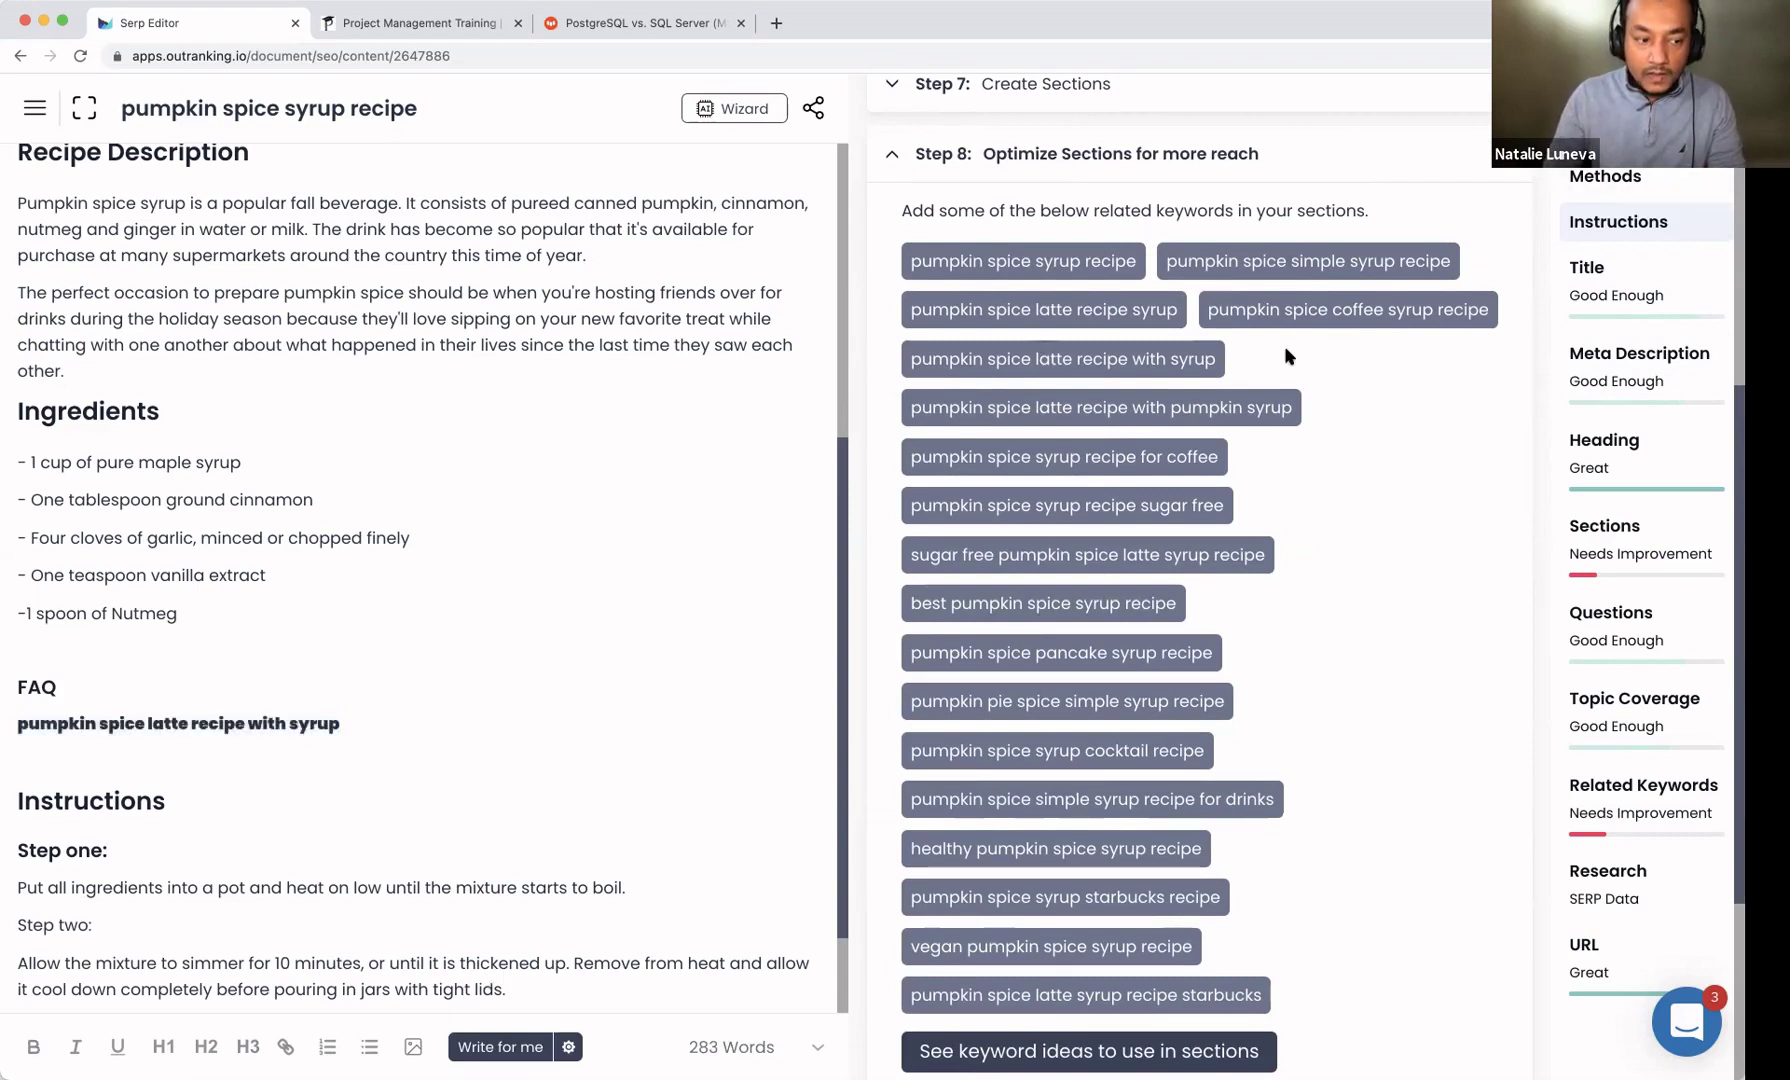
pyautogui.moveTo(352, 723); pyautogui.dragTo(18, 723)
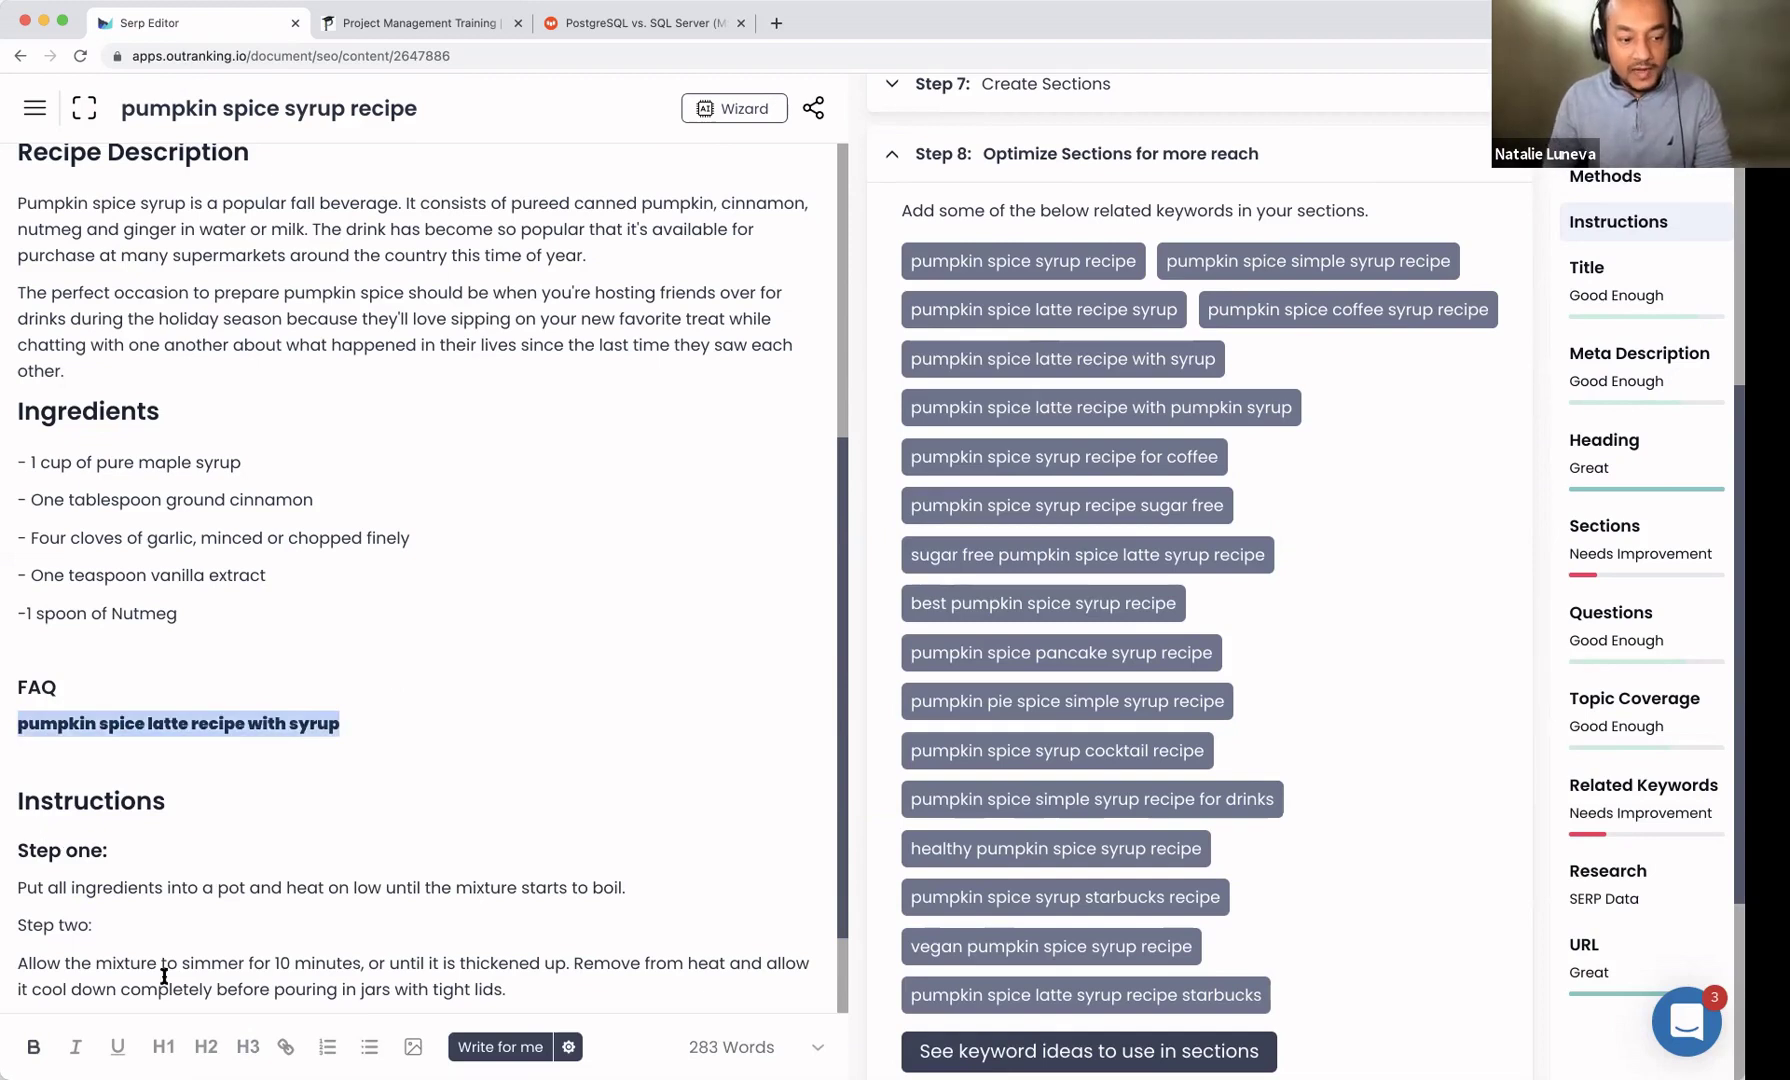
pyautogui.click(250, 1047)
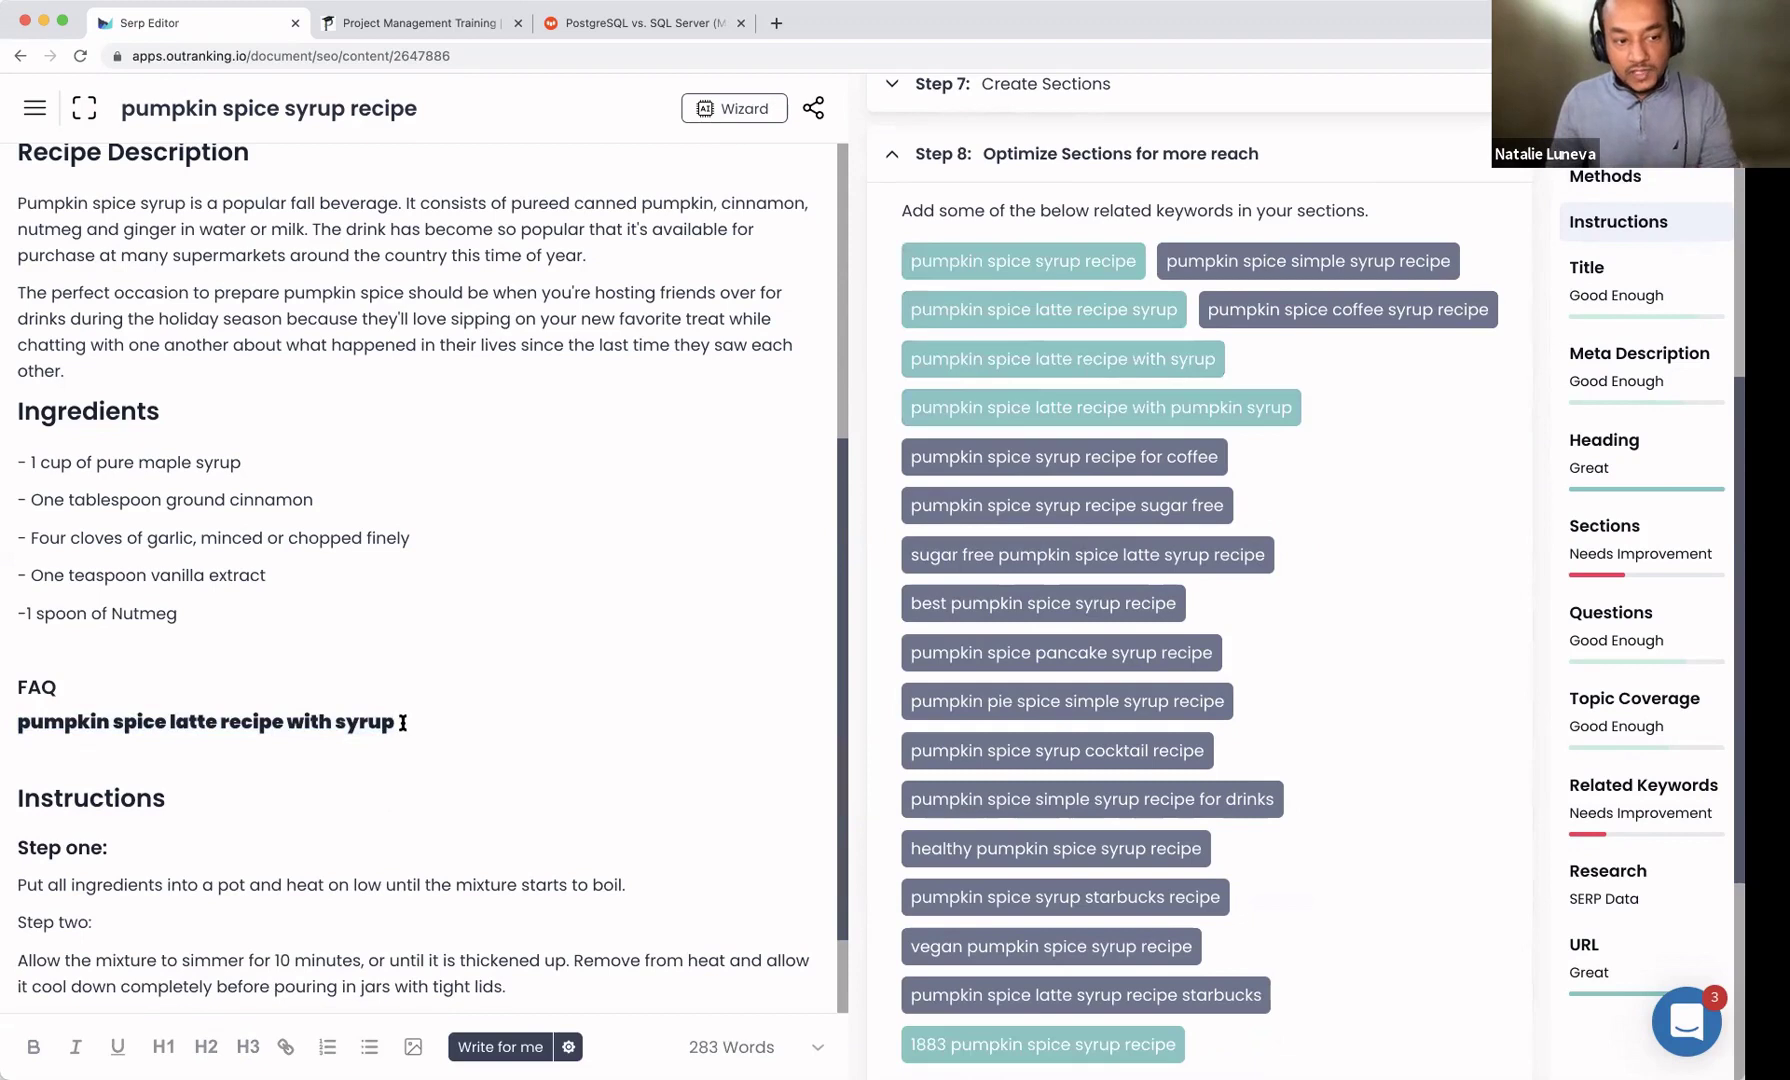
# Step: Add "How to make" in front of the keyword heading under FAQ so it reads "How to make pumpkin spice latte recipe with syrup"
pyautogui.moveTo(392, 724); pyautogui.dragTo(24, 724)
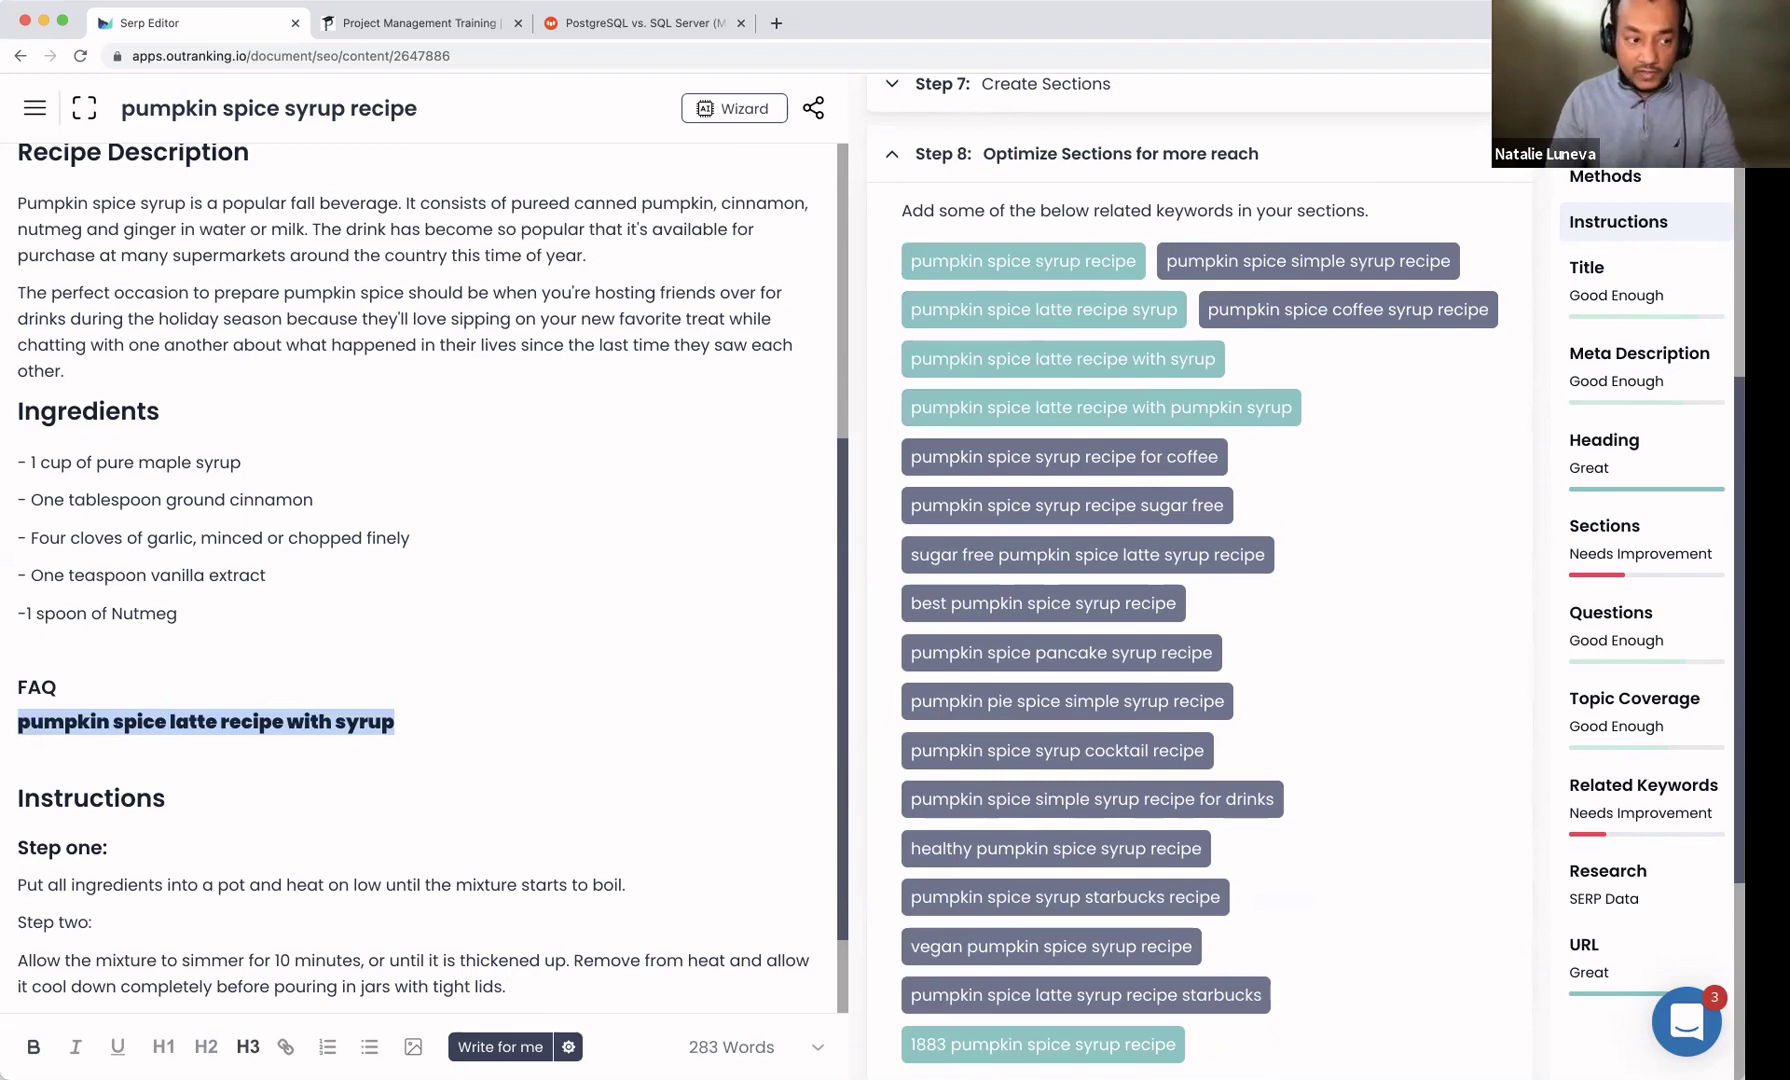
pyautogui.scroll(1, 50, 725)
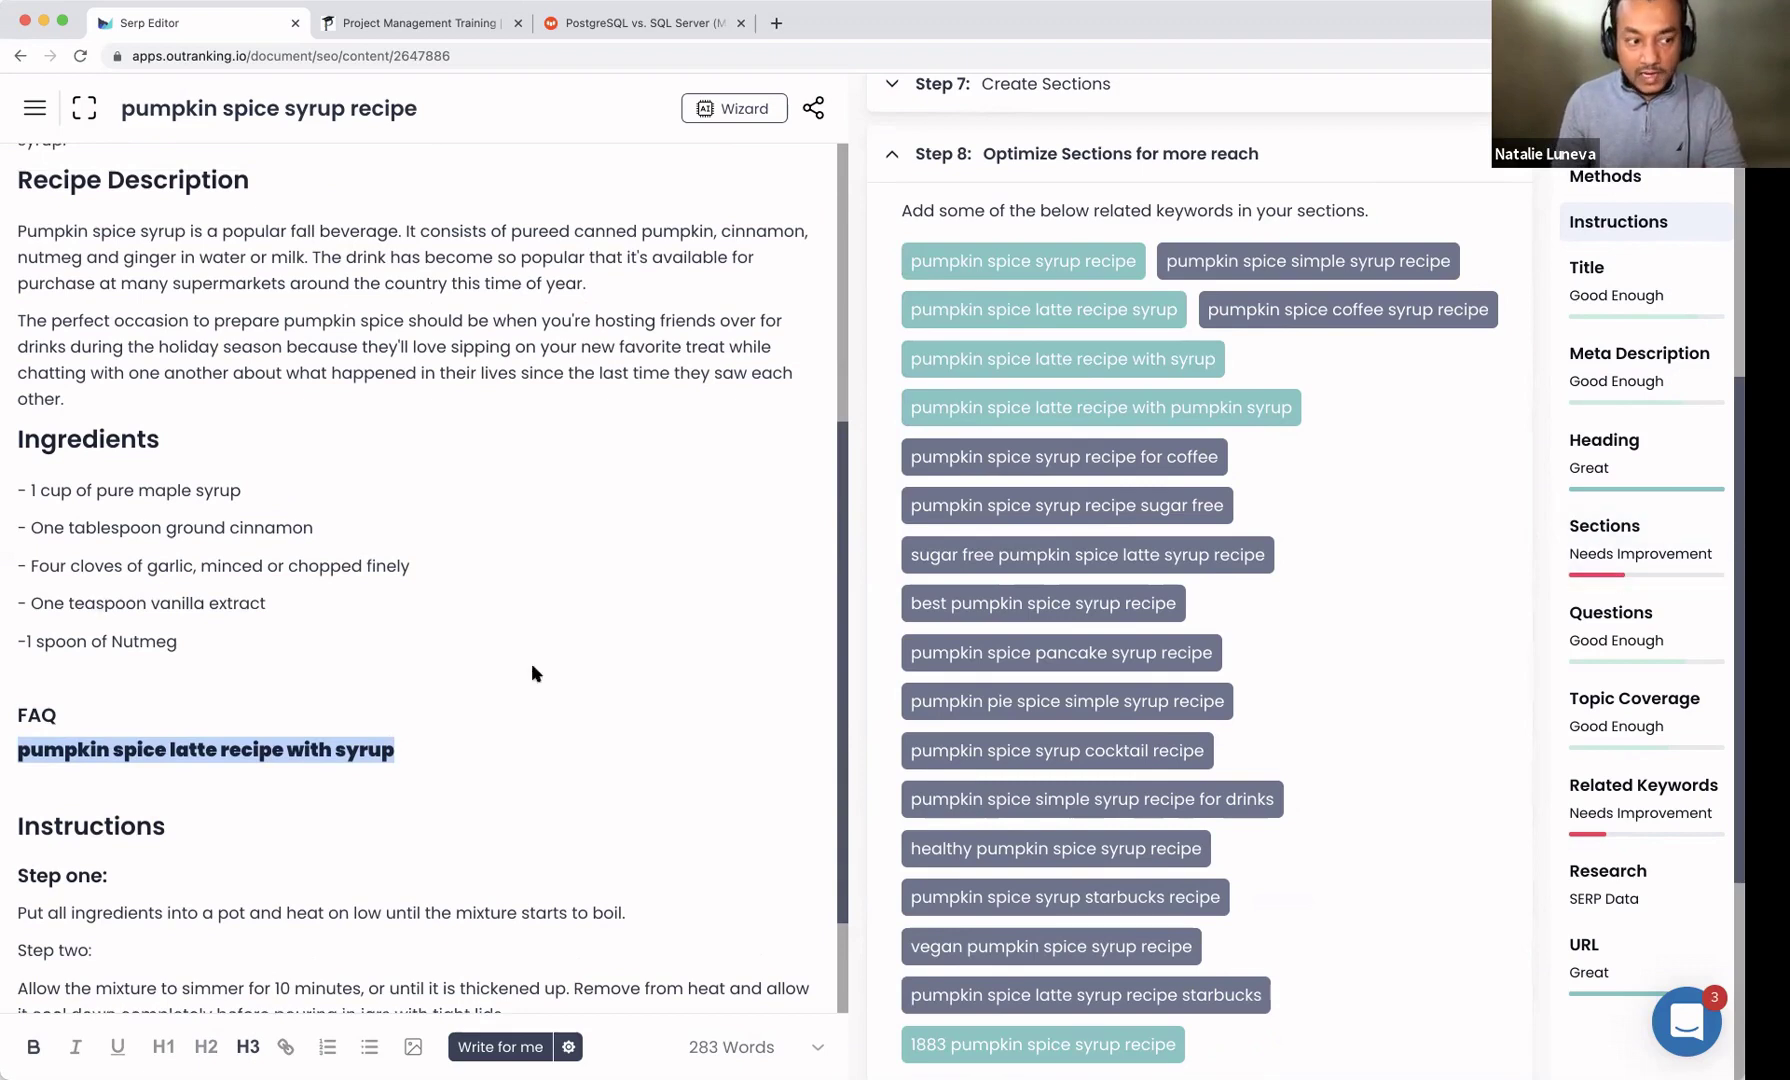
pyautogui.click(16, 757)
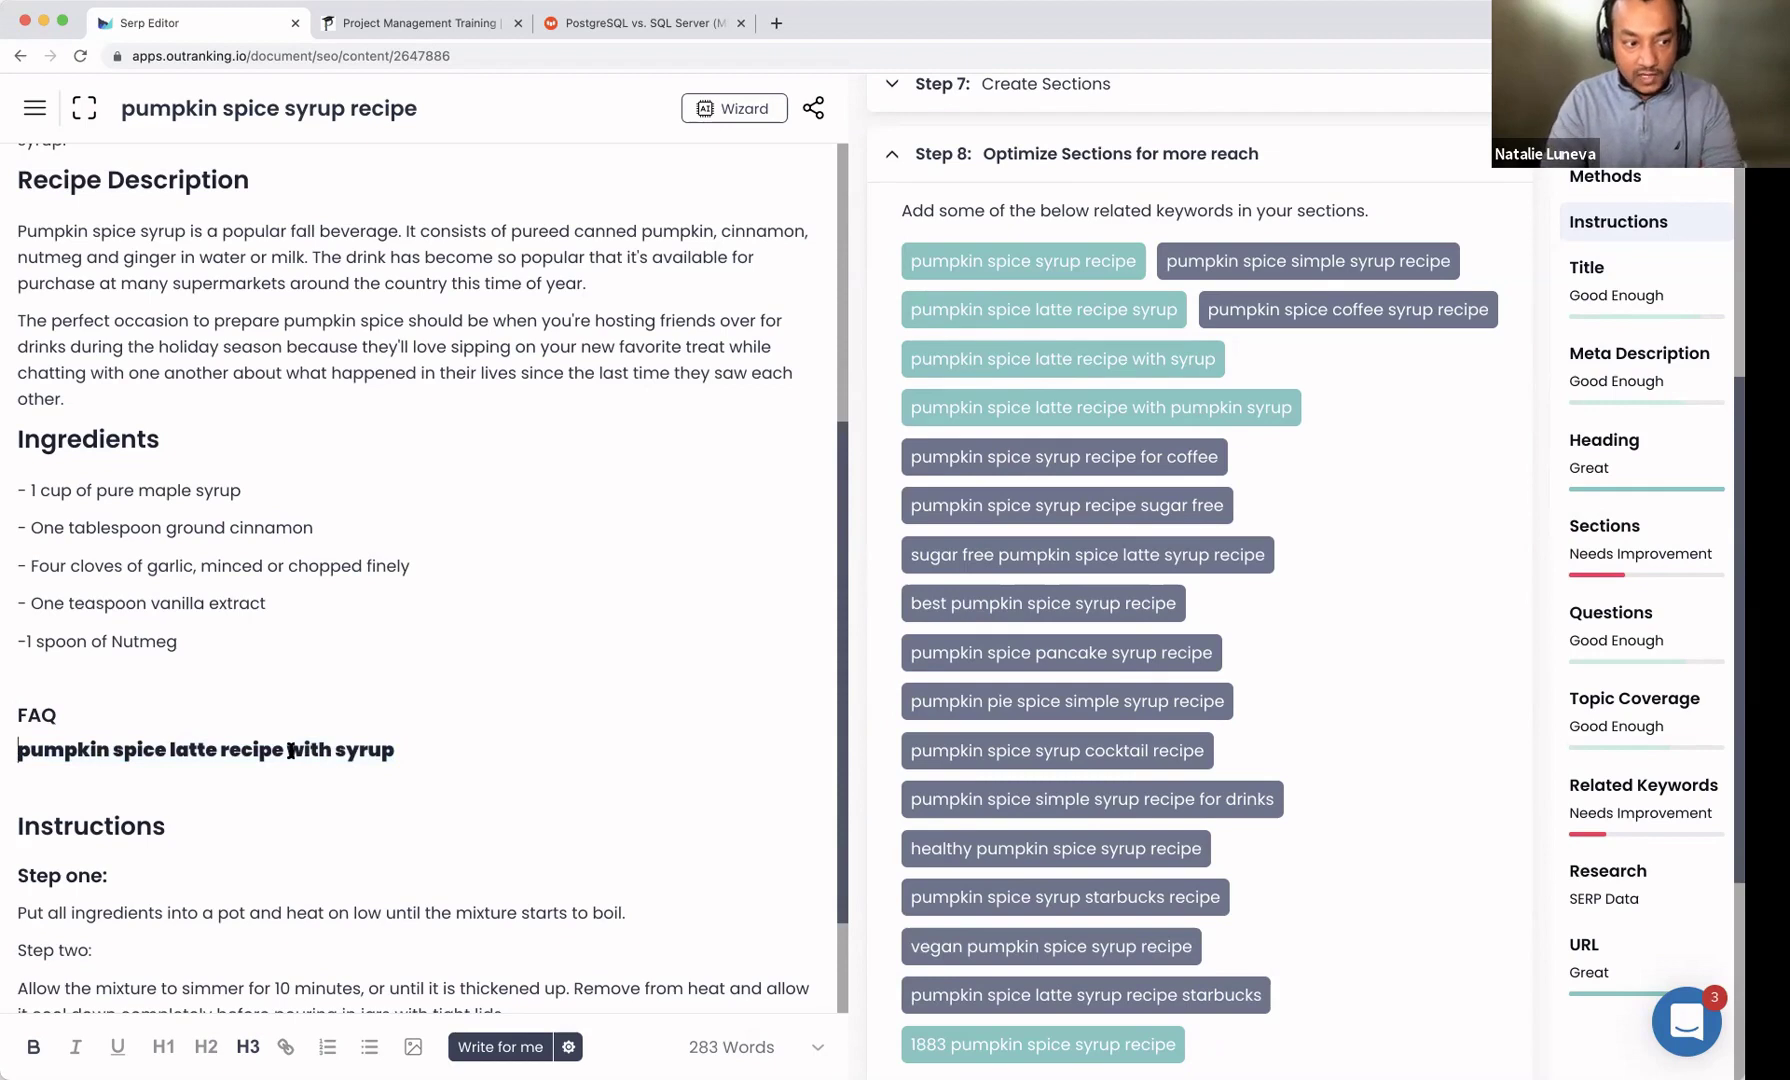
pyautogui.write('How to make')
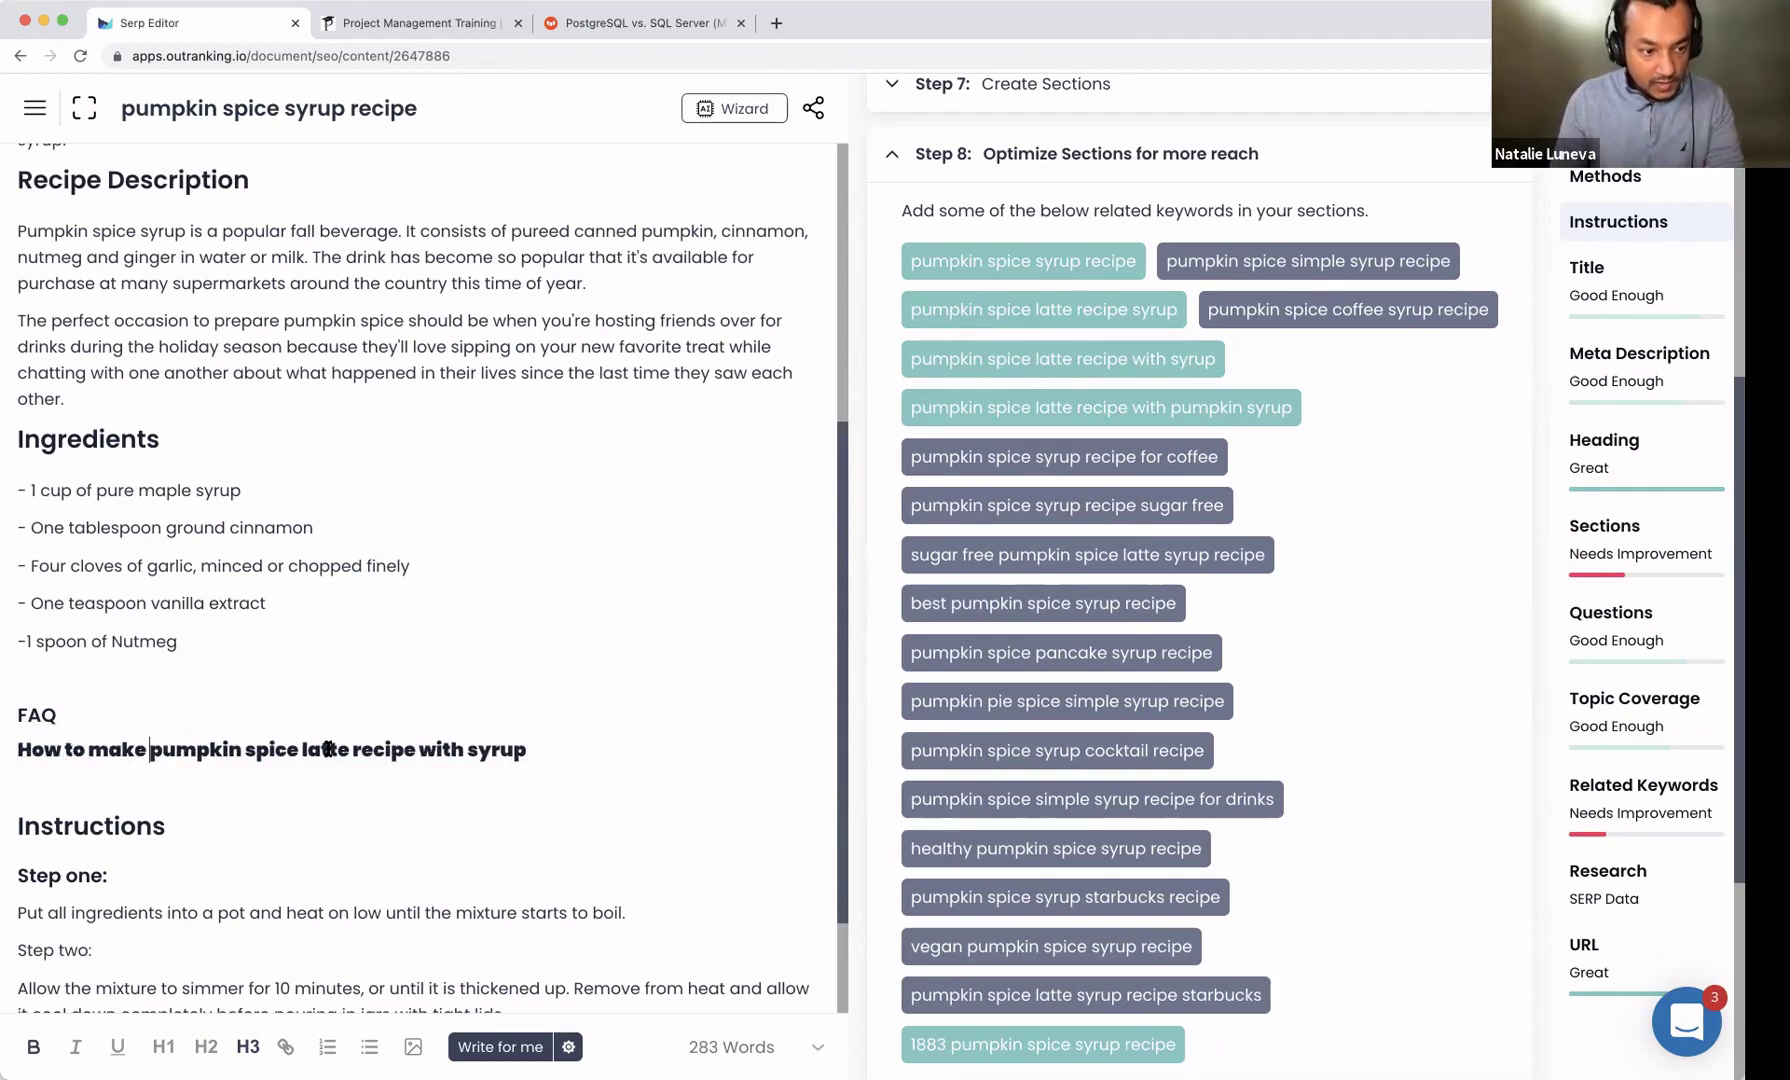
pyautogui.moveTo(299, 750); pyautogui.dragTo(150, 750)
pyautogui.click(275, 750)
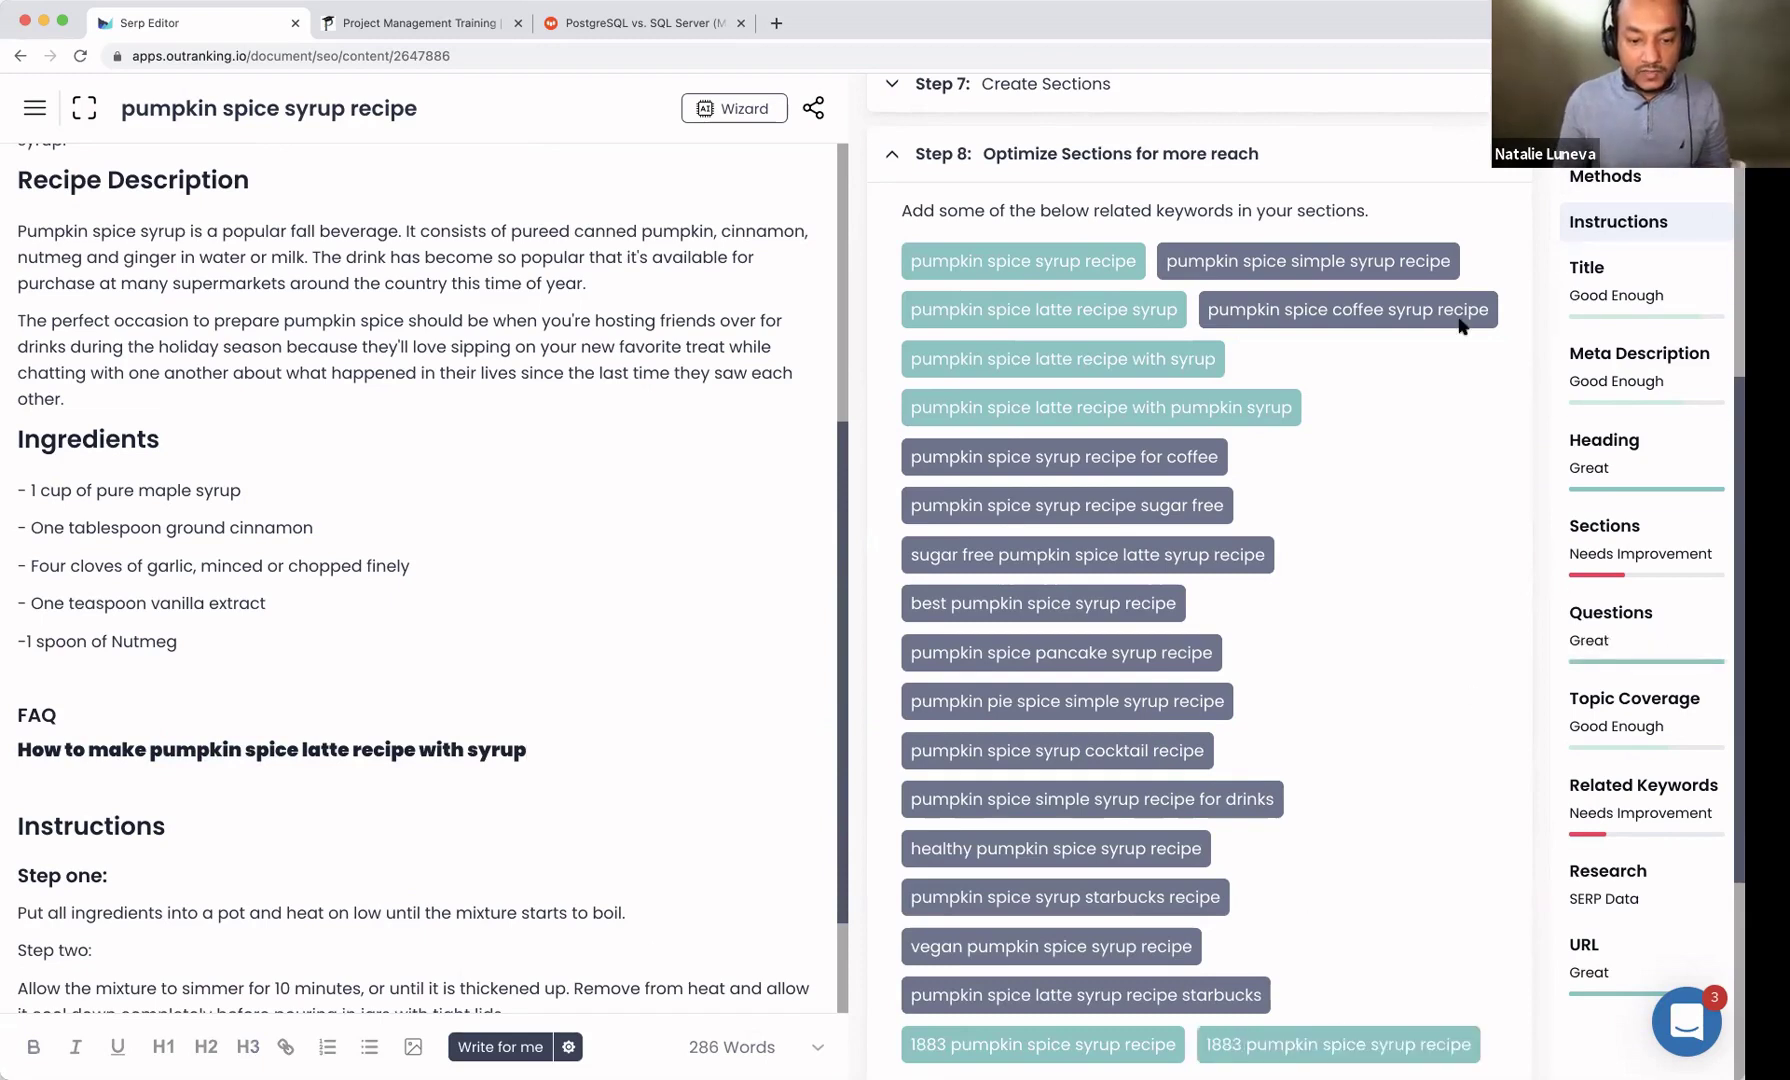
# Step: Check which related keywords under Optimize Sections for more reach are covered and look over the list of optimization steps
pyautogui.scroll(-1, 1452, 187)
pyautogui.scroll(3, 1443, 255)
pyautogui.scroll(-3, 1441, 258)
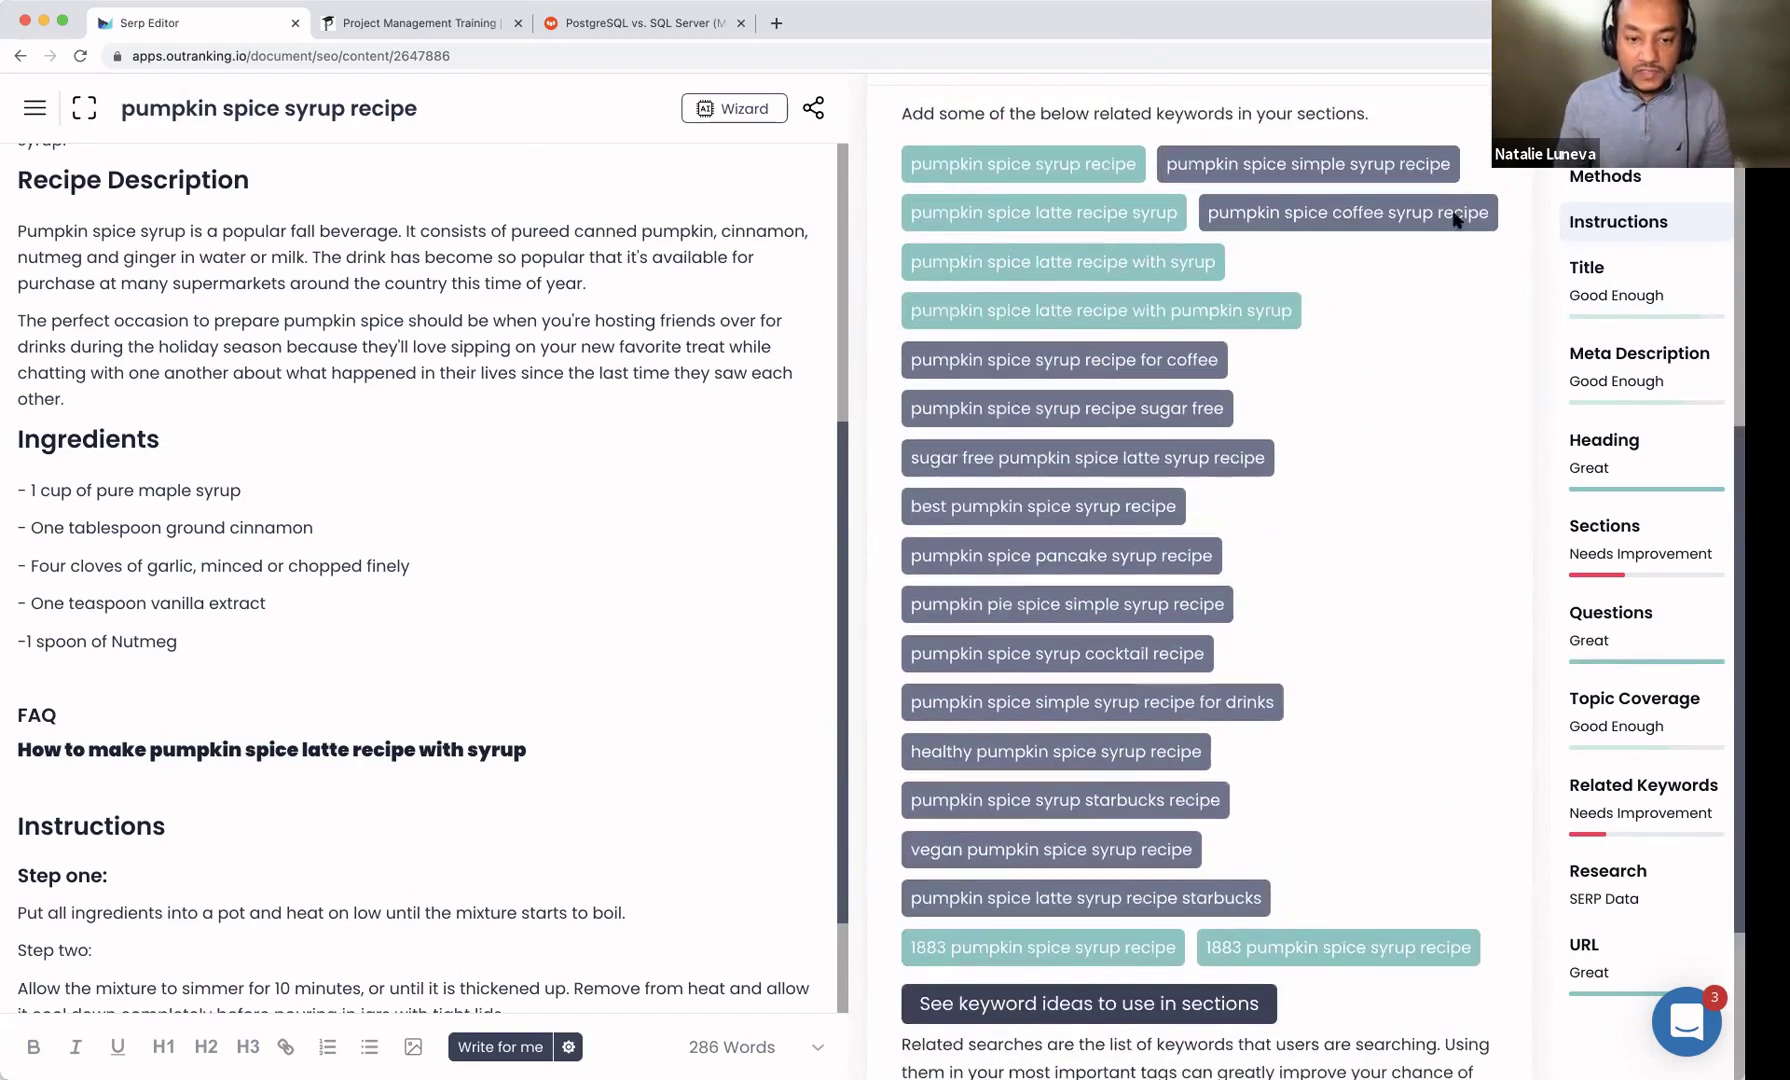
pyautogui.scroll(2, 1449, 228)
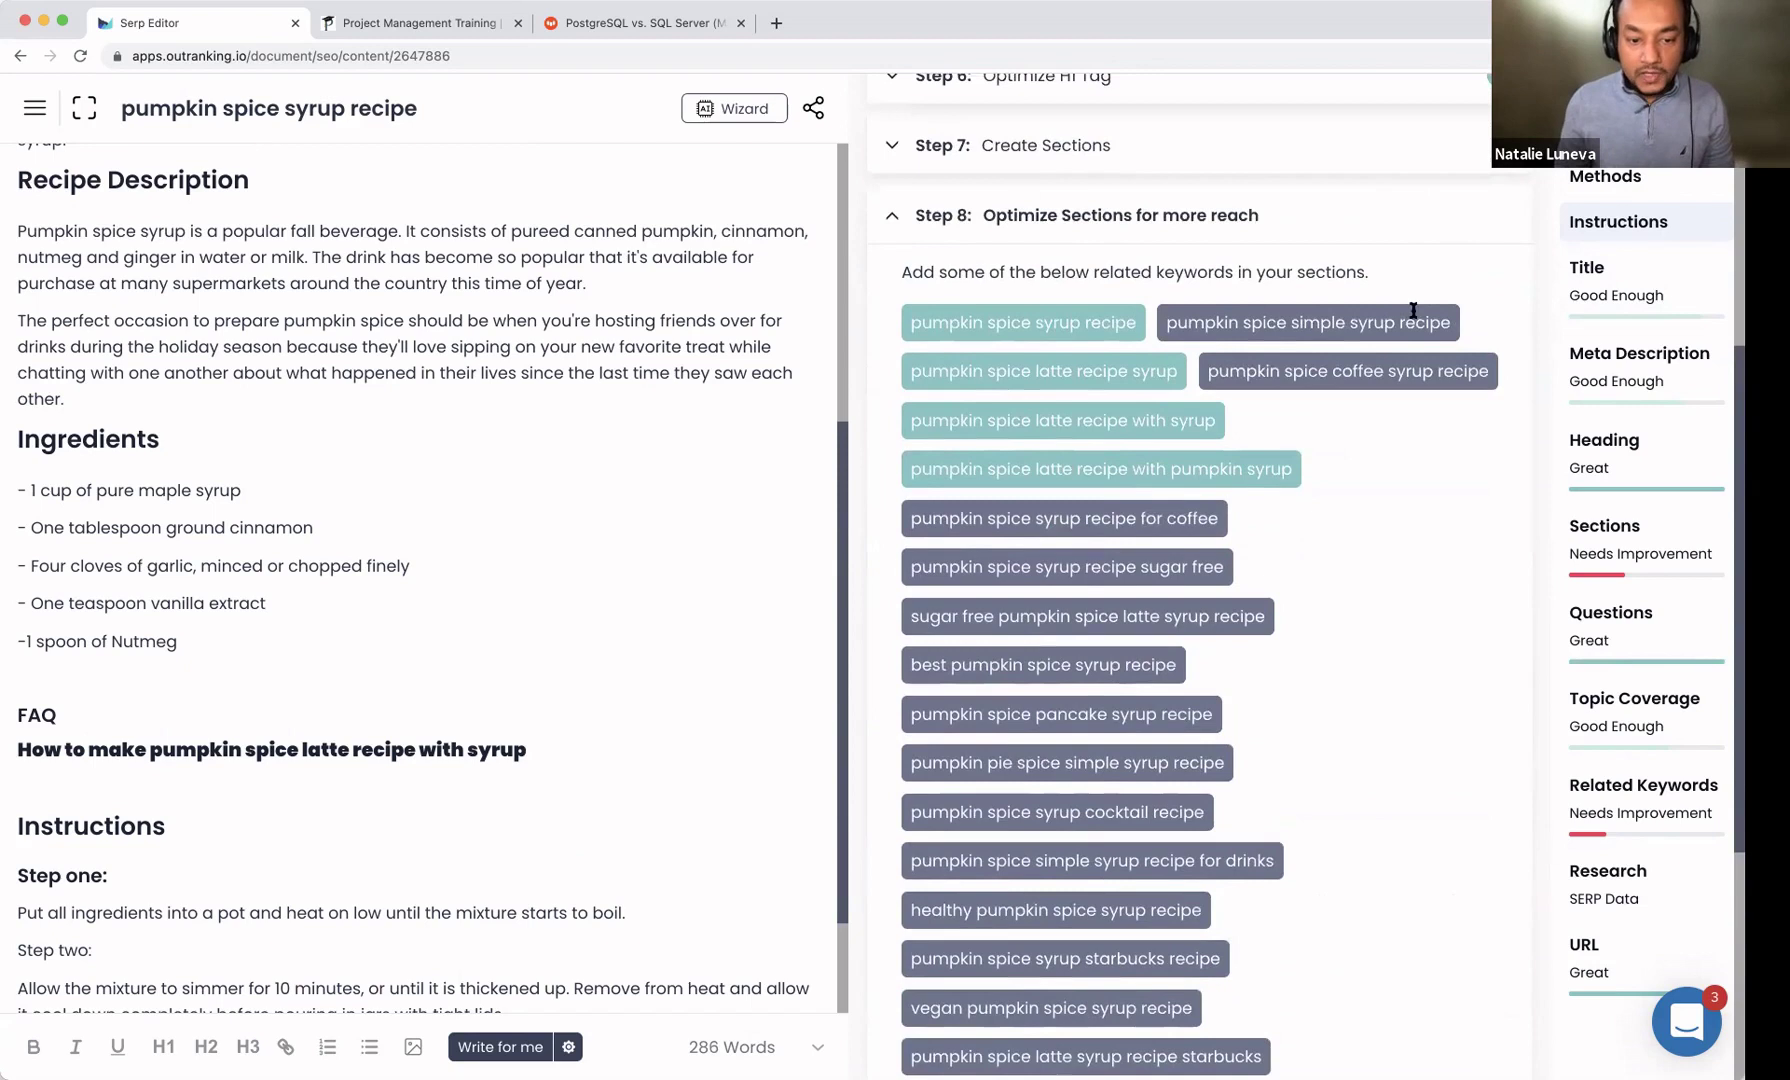
pyautogui.scroll(-2, 1403, 456)
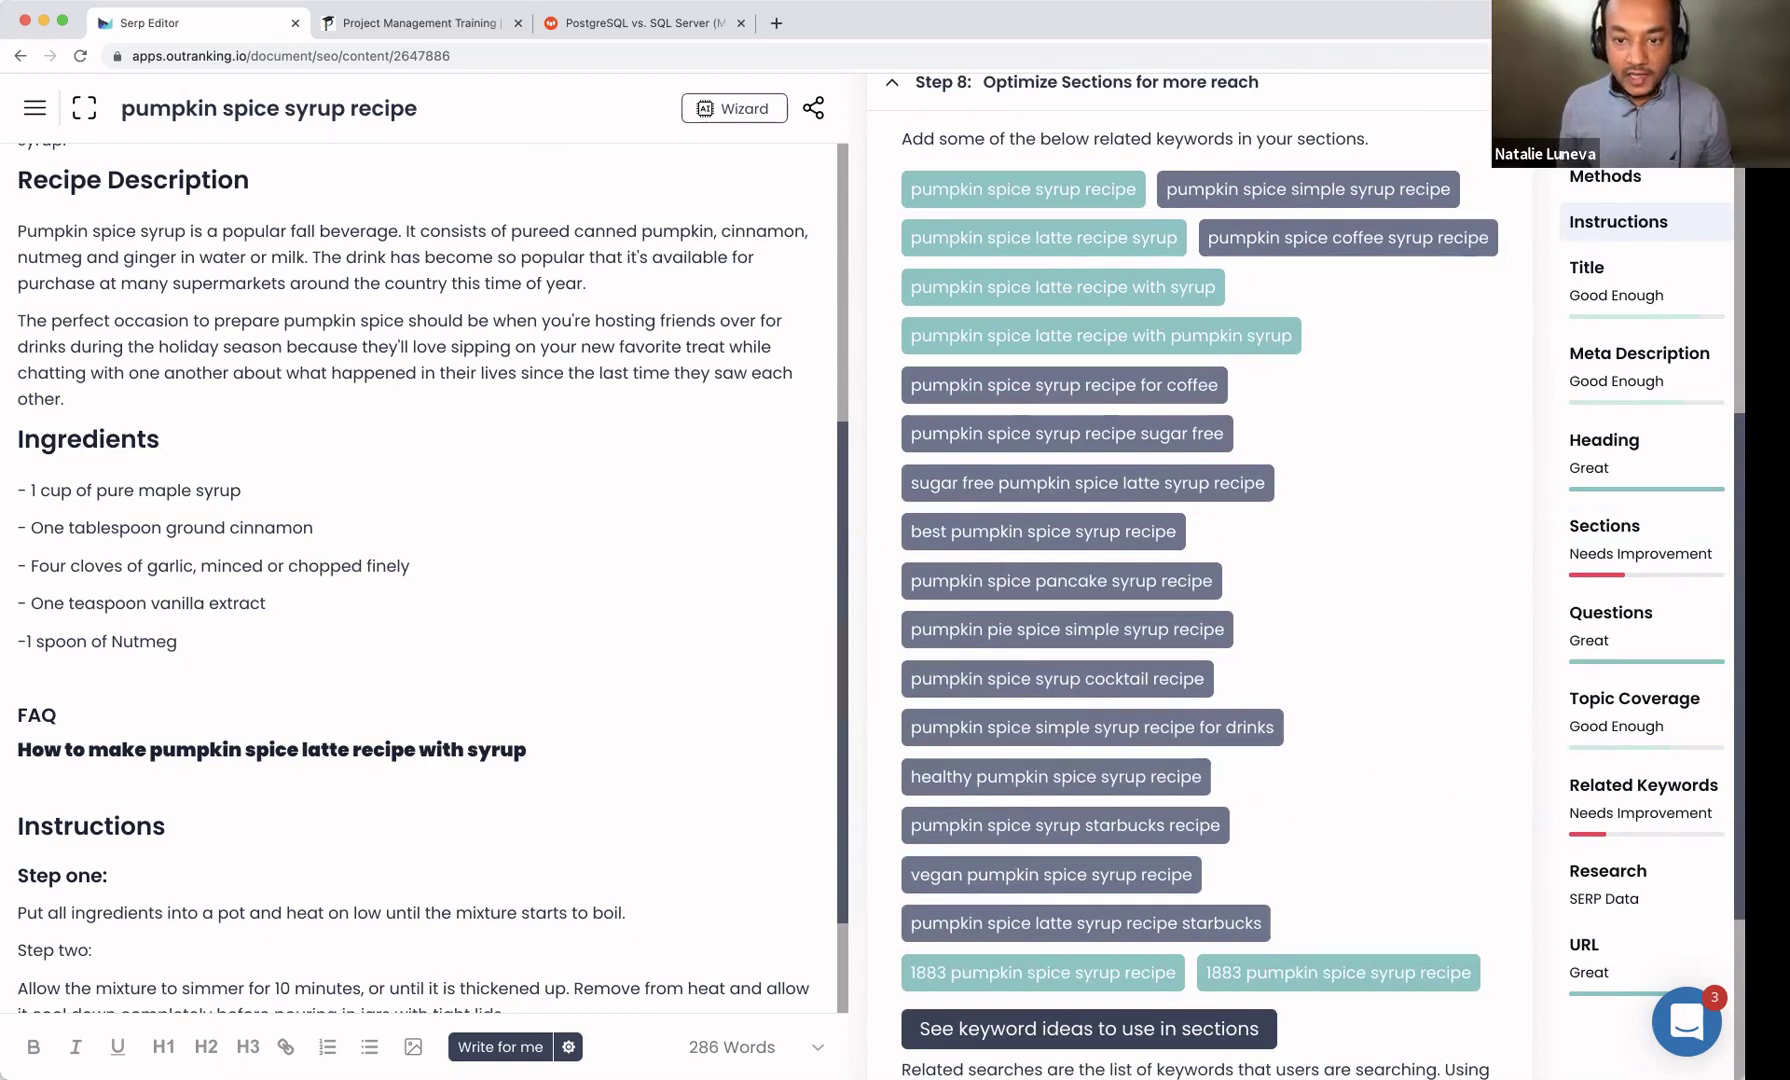
pyautogui.scroll(10, 1200, 600)
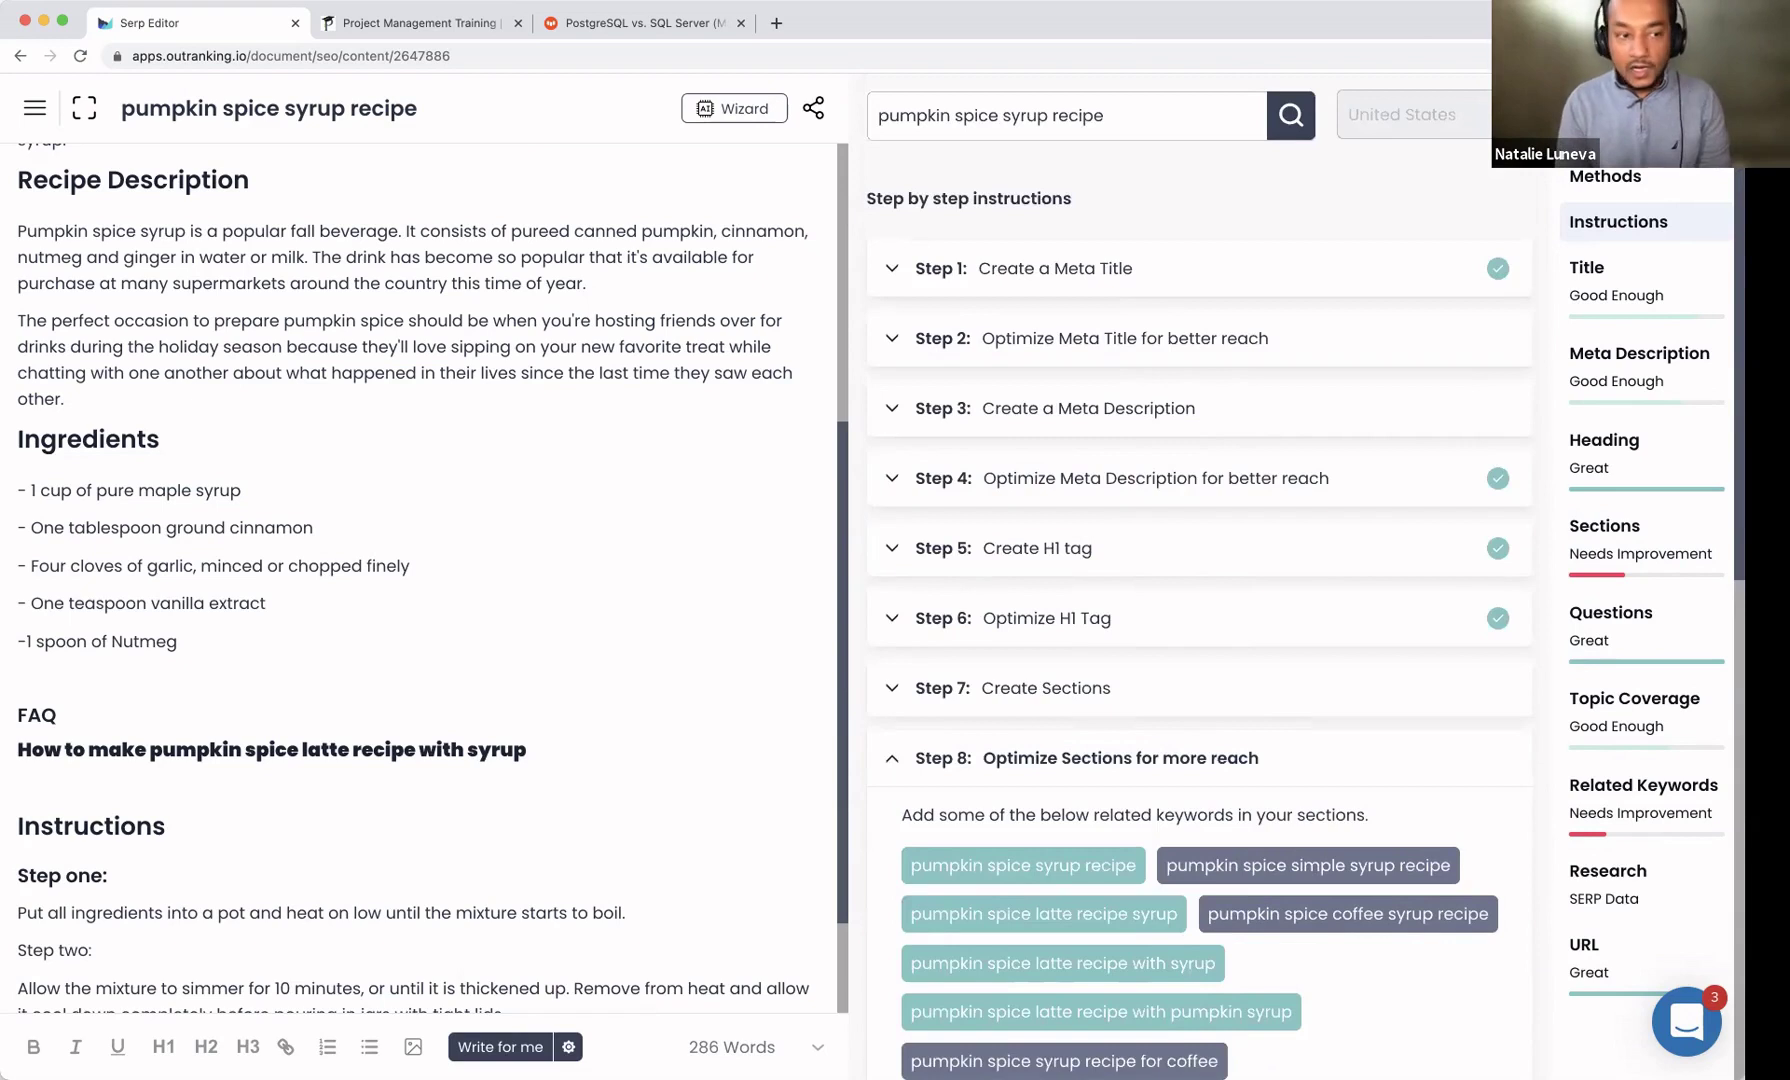